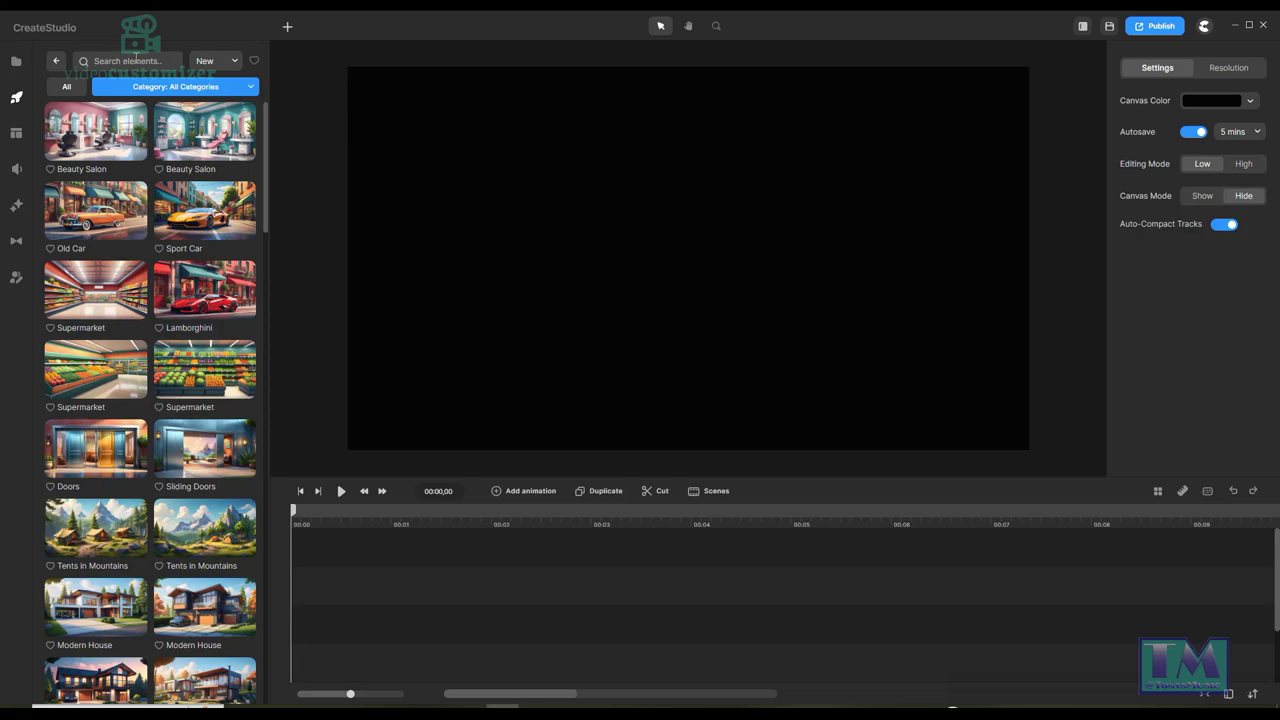
Search the elements for "Bedroom", place the Girls Bedroom image on the canvas and extend its clip to about 20 seconds.
{"action": "type", "text": "Bedroom"}
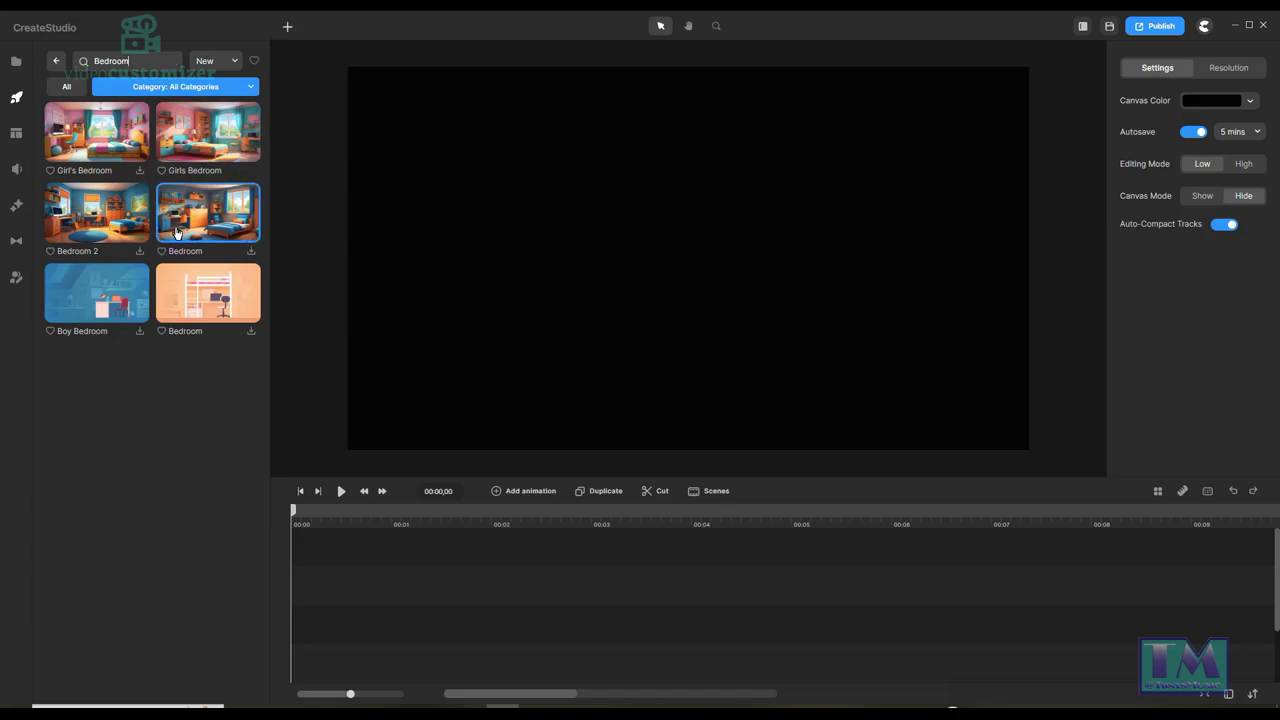
{"action": "left_click_drag", "start_coordinate": [226, 238], "coordinate": [610, 357]}
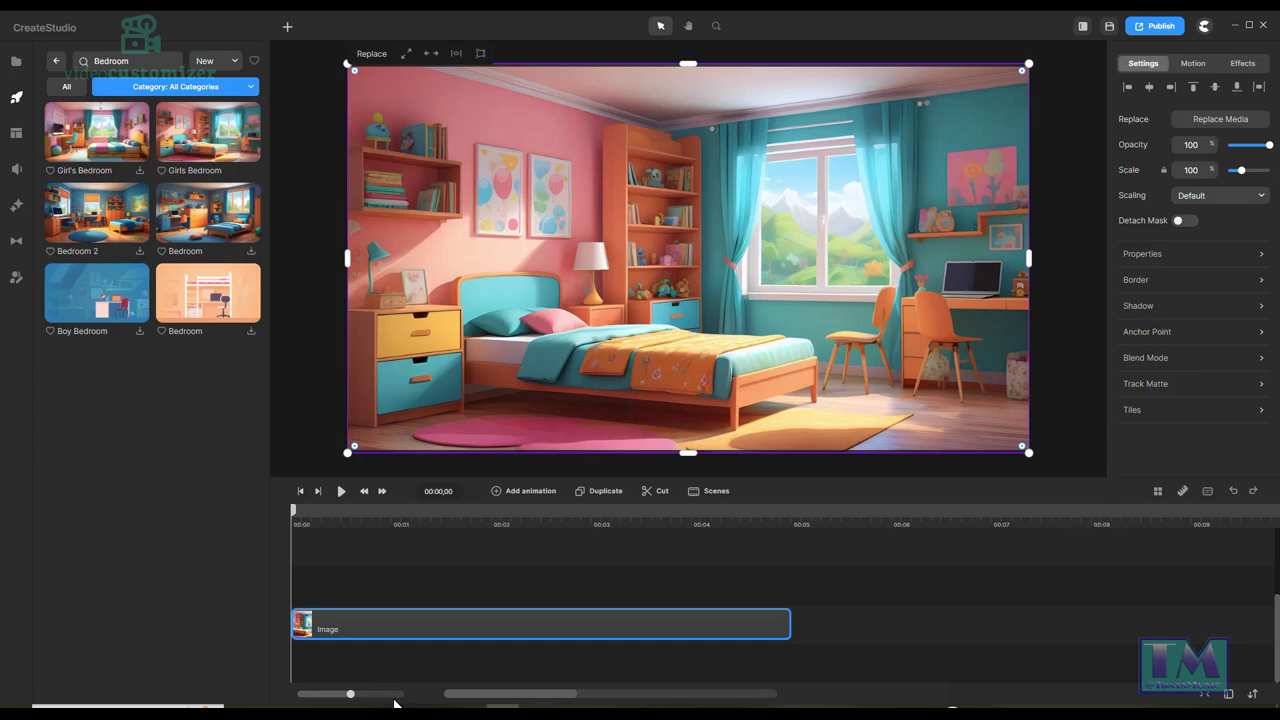
{"action": "left_click_drag", "start_coordinate": [350, 692], "coordinate": [326, 693]}
{"action": "left_click_drag", "start_coordinate": [515, 624], "coordinate": [1209, 625]}
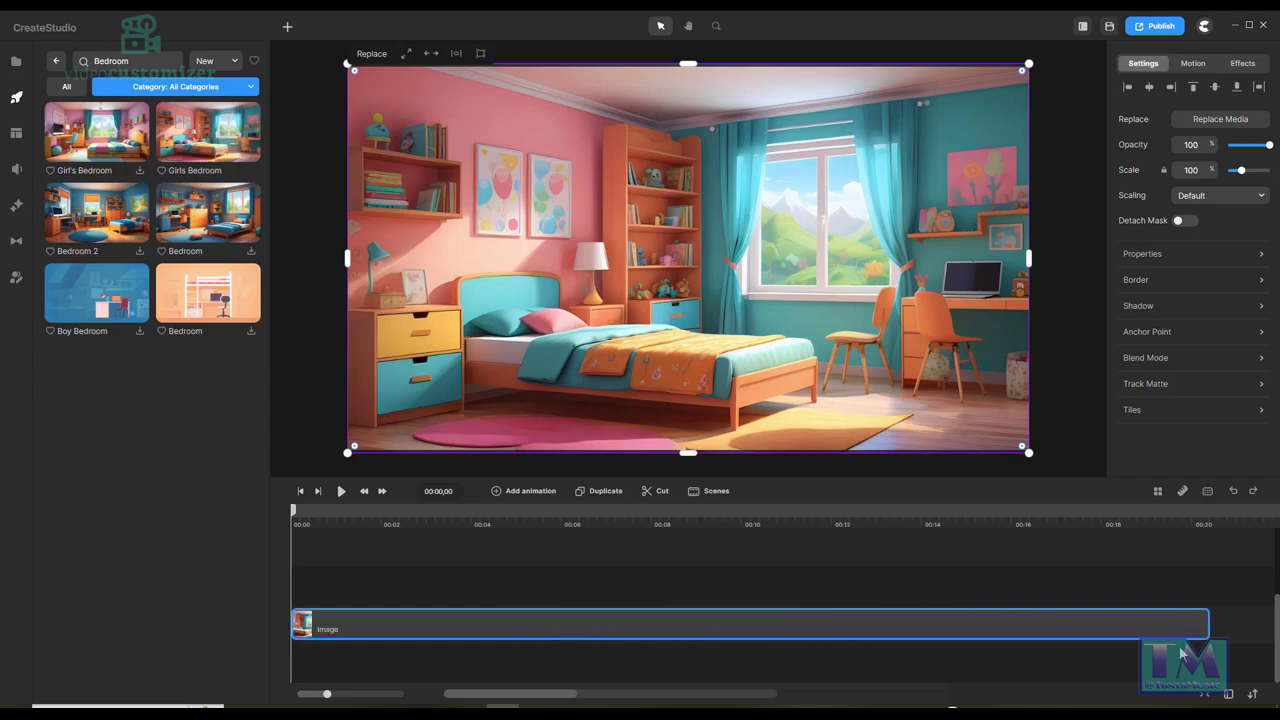
Duplicate the bedroom image clip on the timeline.
{"action": "right_click", "coordinate": [610, 632]}
{"action": "left_click", "coordinate": [662, 510]}
{"action": "left_click", "coordinate": [601, 491]}
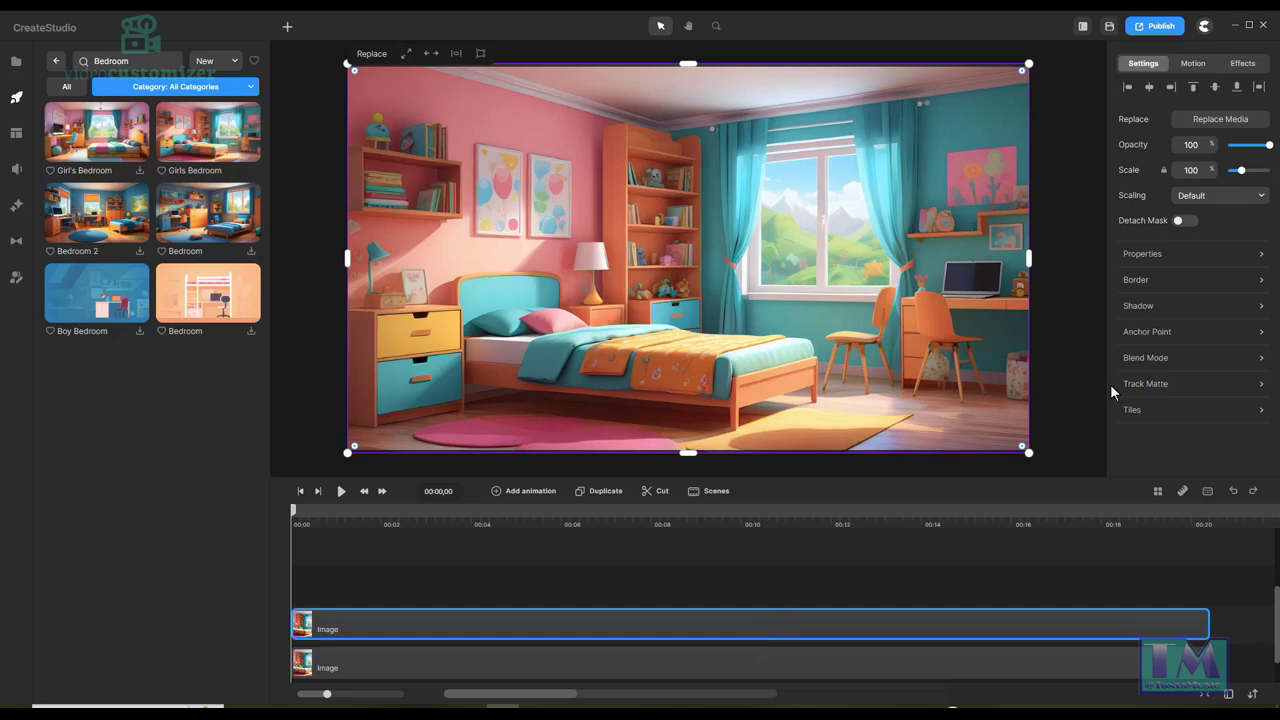
Add a rectangle covering the whole canvas and extend its clip to the end of the bedroom images, about 20 seconds.
{"action": "left_click", "coordinate": [287, 28]}
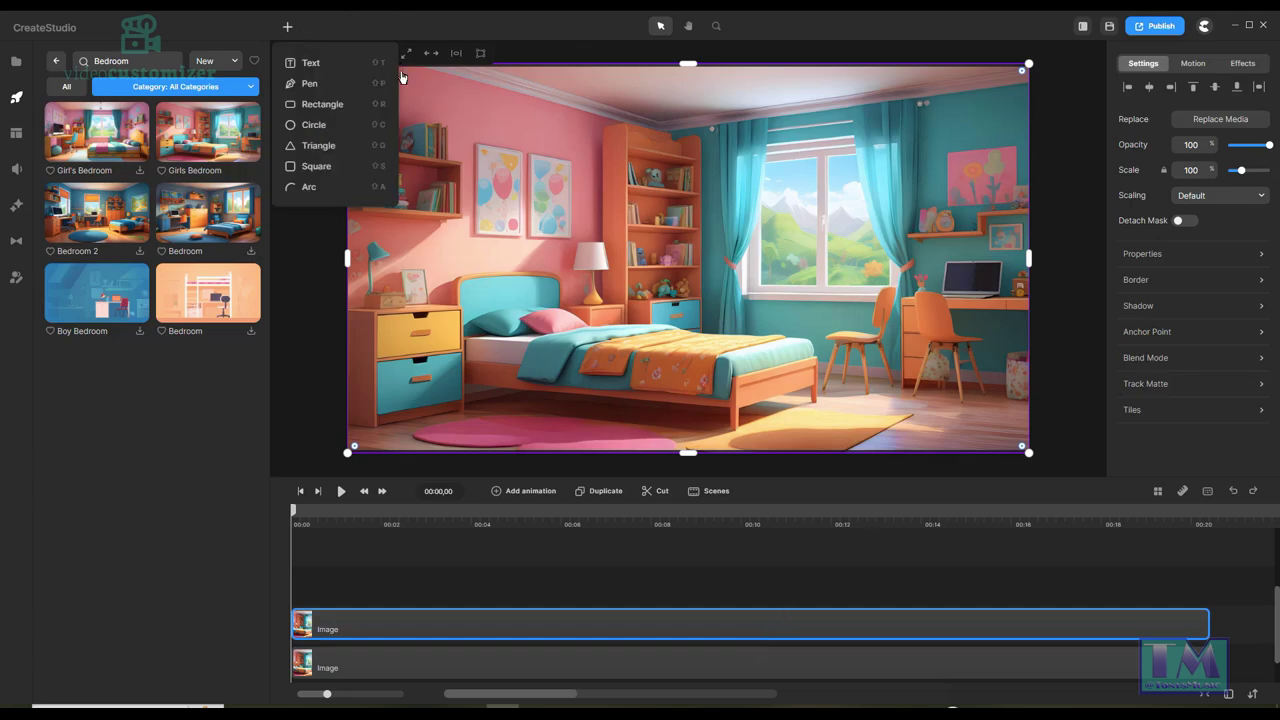
{"action": "left_click", "coordinate": [338, 105]}
{"action": "left_click_drag", "start_coordinate": [766, 277], "coordinate": [623, 200]}
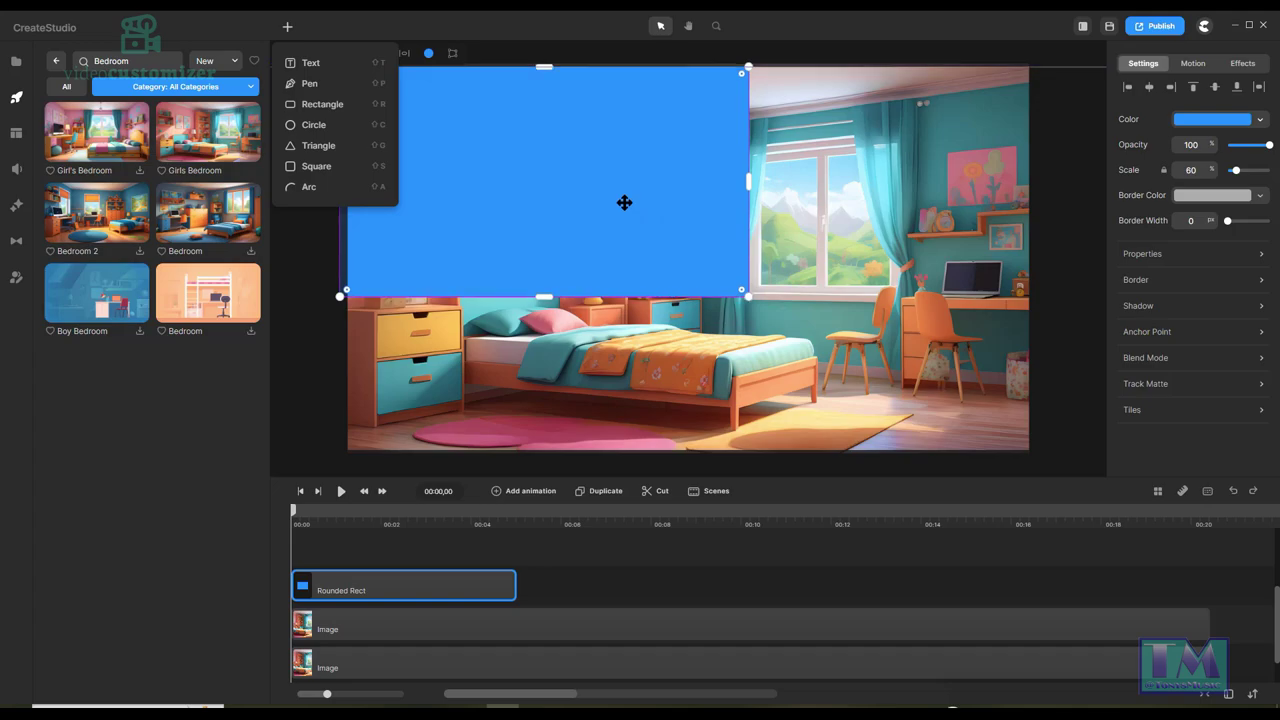
{"action": "left_click_drag", "start_coordinate": [745, 293], "coordinate": [1031, 455]}
{"action": "left_click_drag", "start_coordinate": [685, 455], "coordinate": [688, 449]}
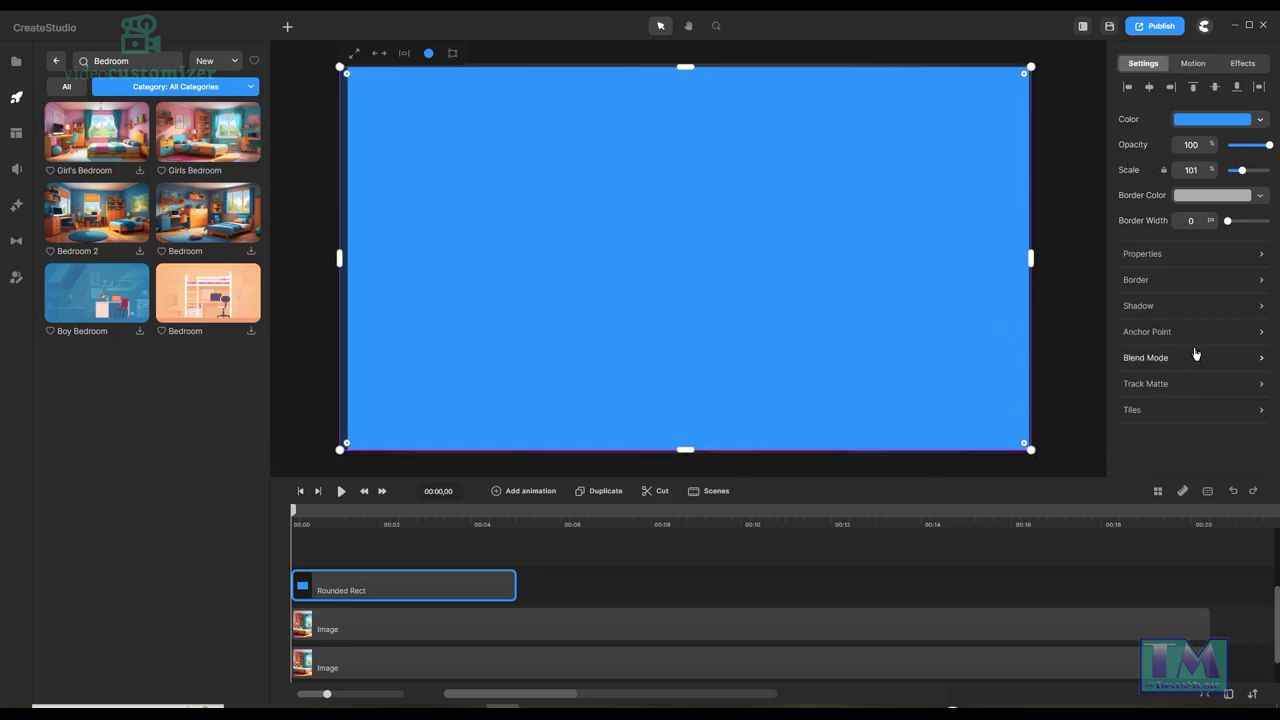
{"action": "left_click_drag", "start_coordinate": [515, 582], "coordinate": [1209, 582]}
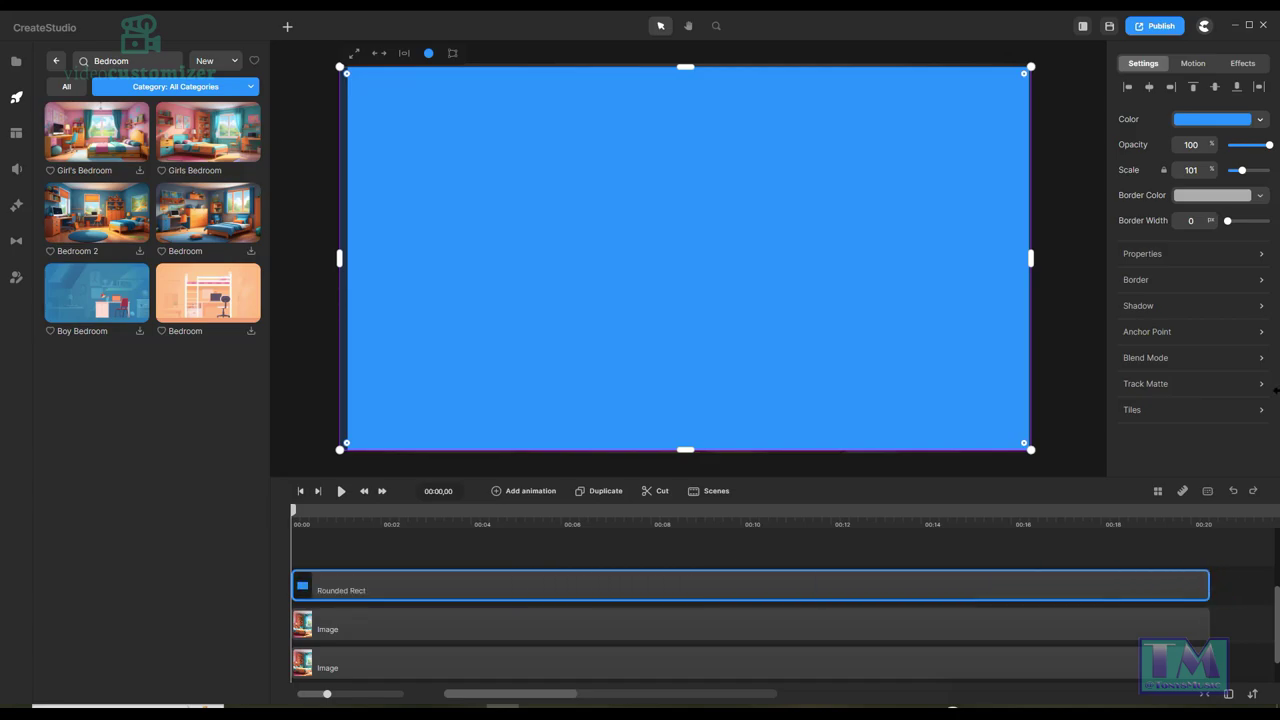
Set the rectangle's fill color to near-black 05070a and lower the color's alpha until it is fully transparent.
{"action": "left_click", "coordinate": [1230, 125]}
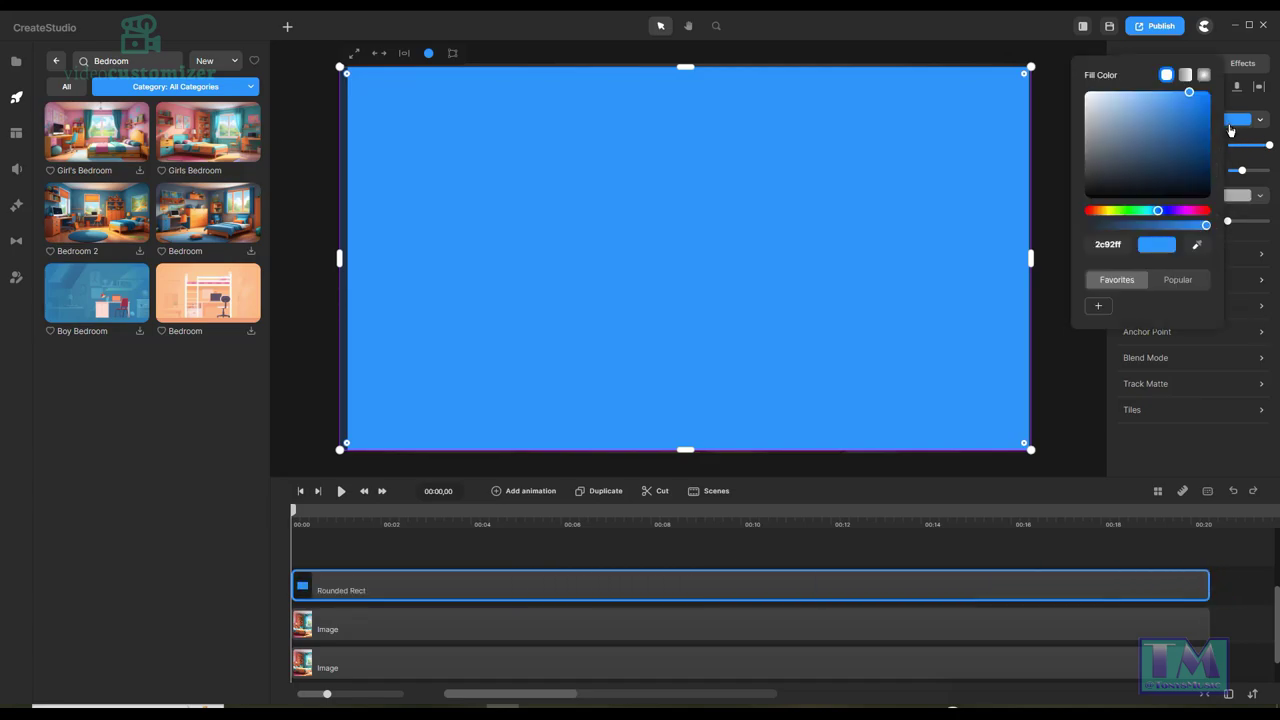
{"action": "left_click", "coordinate": [1139, 195]}
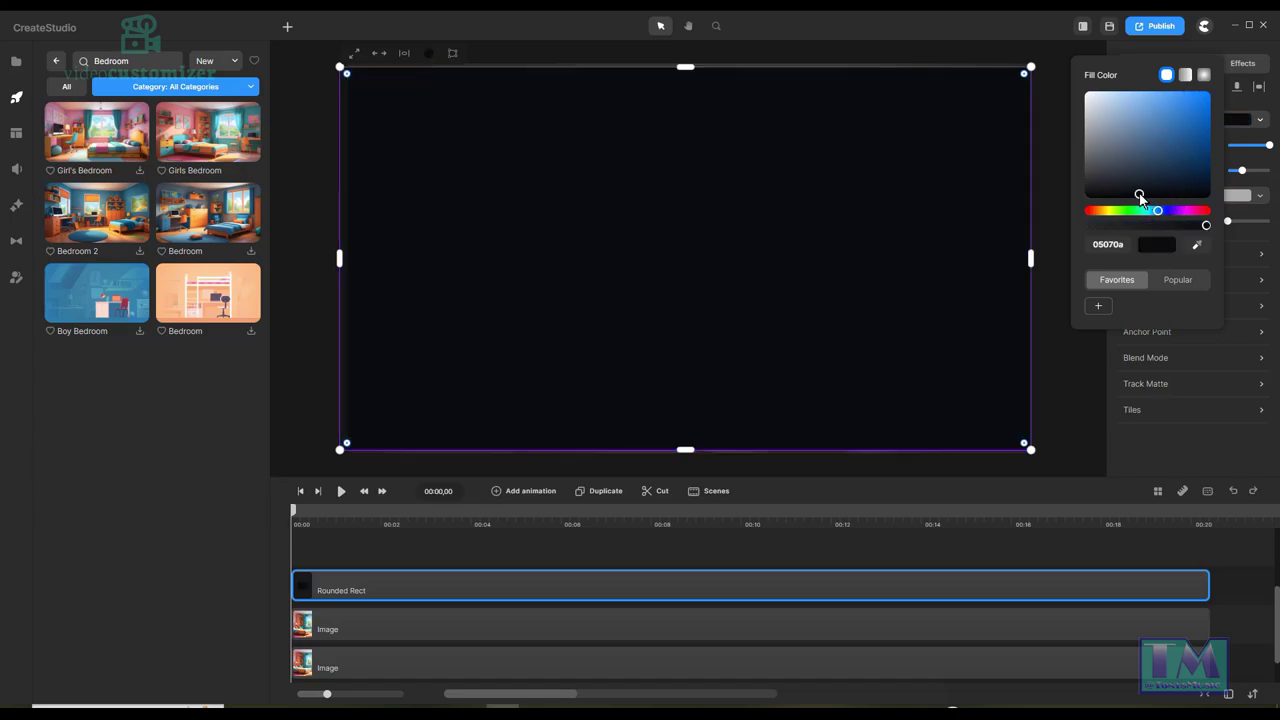
{"action": "left_click_drag", "start_coordinate": [1206, 228], "coordinate": [1189, 231]}
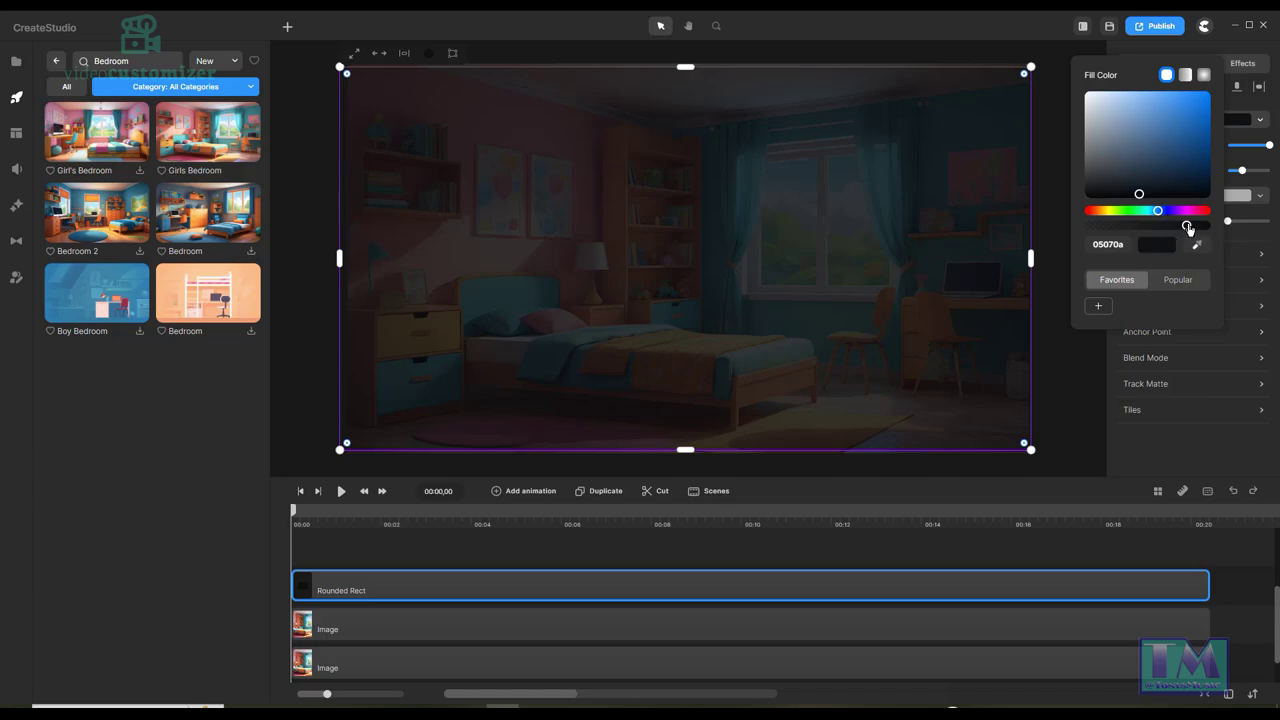
{"action": "left_click_drag", "start_coordinate": [1188, 227], "coordinate": [1052, 231]}
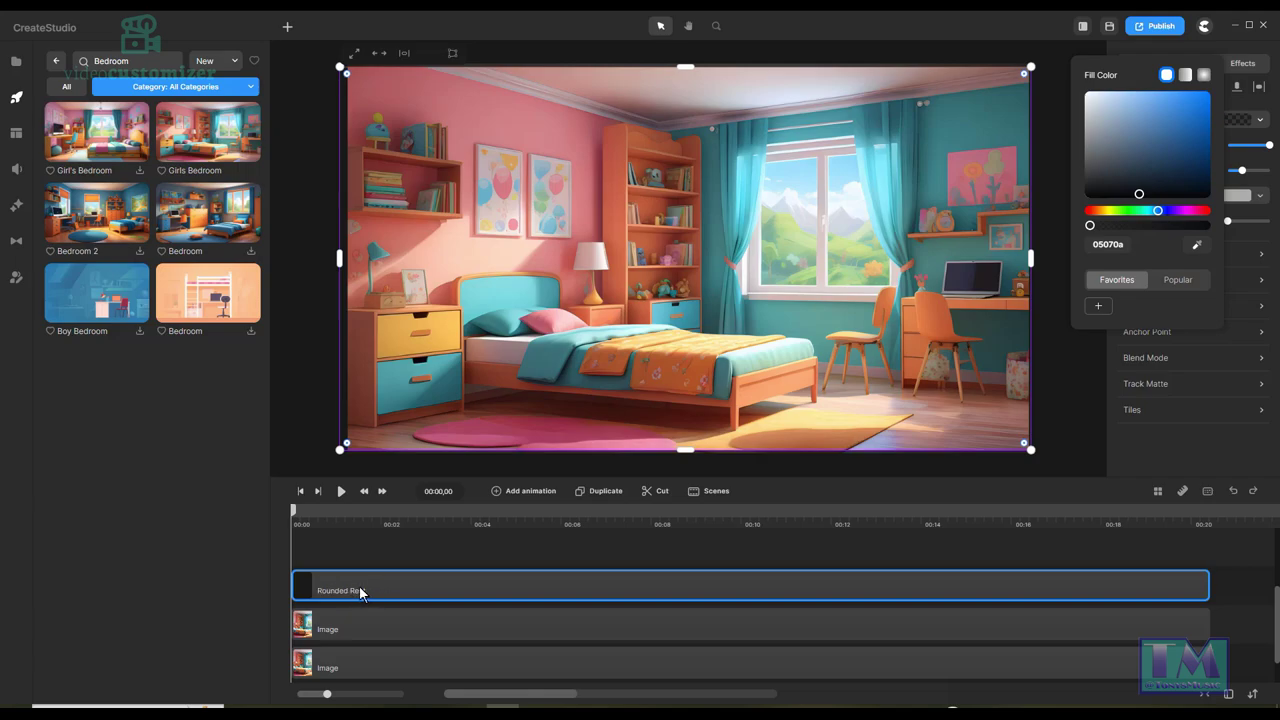
Rename the rectangle layer as "Room Darkness".
{"action": "right_click", "coordinate": [398, 572]}
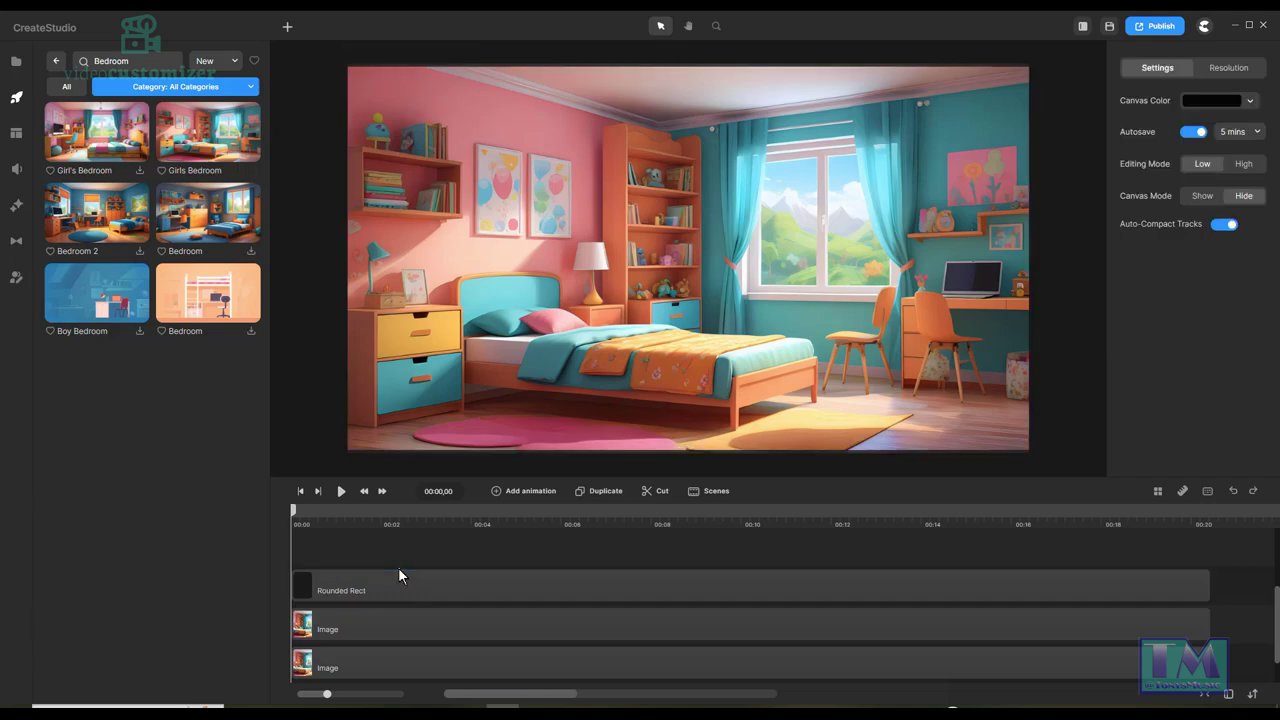
{"action": "right_click", "coordinate": [369, 590]}
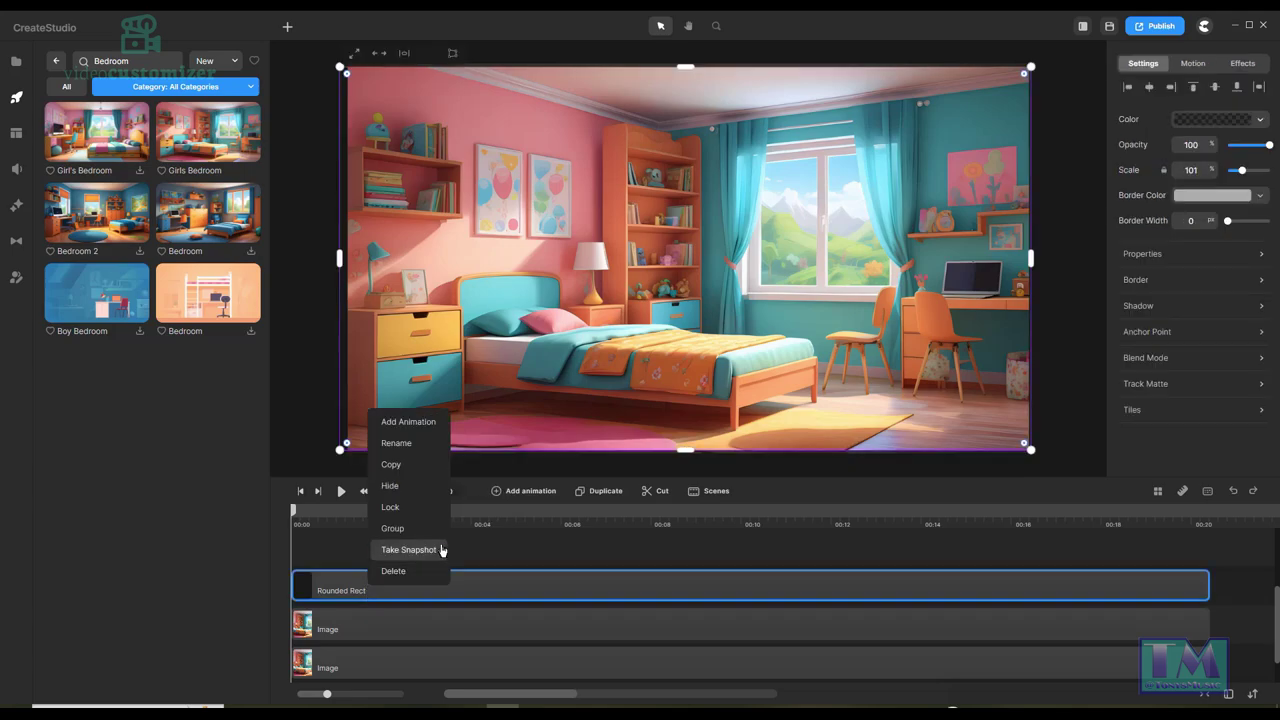
{"action": "left_click", "coordinate": [428, 444]}
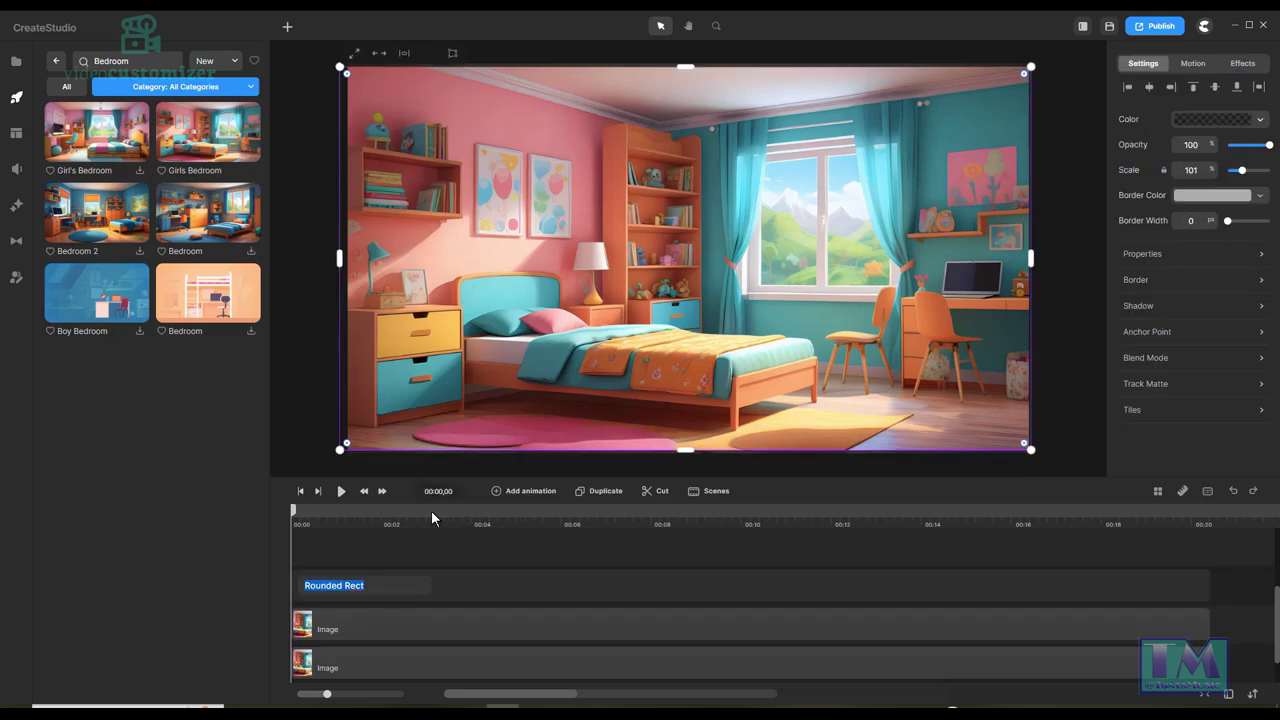
{"action": "type", "text": "Room Darkness"}
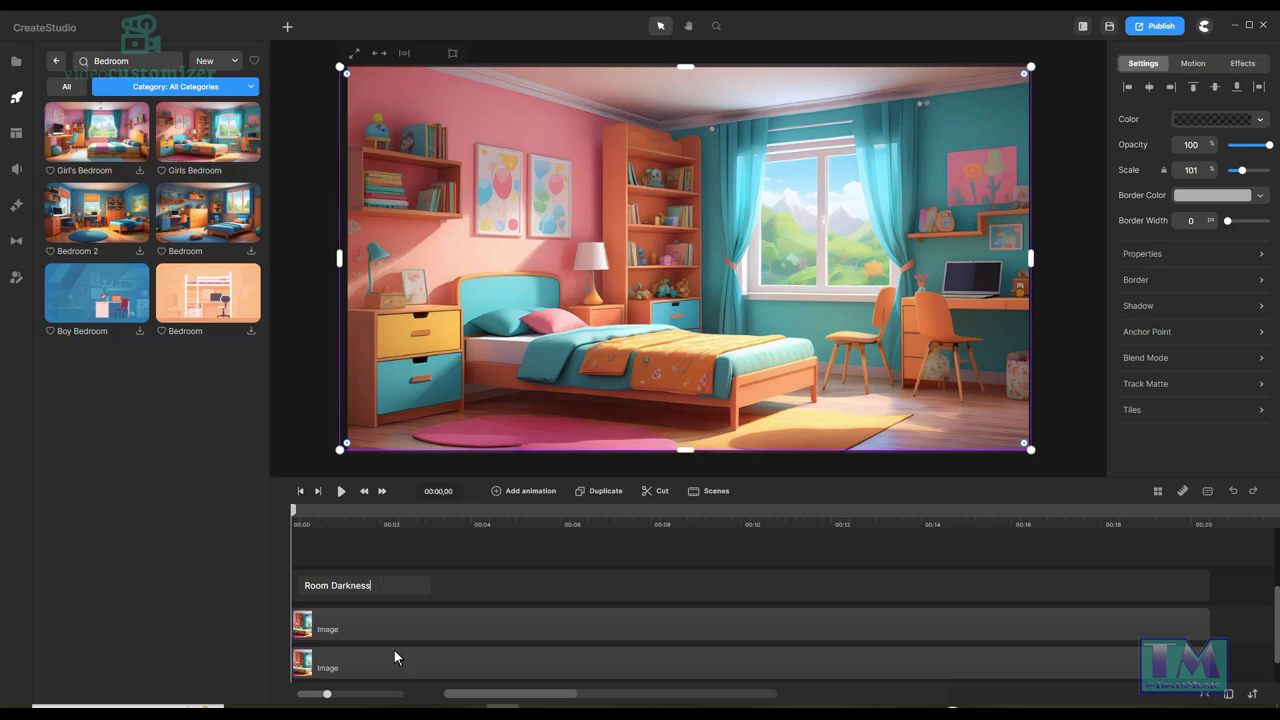
{"action": "left_click", "coordinate": [344, 626]}
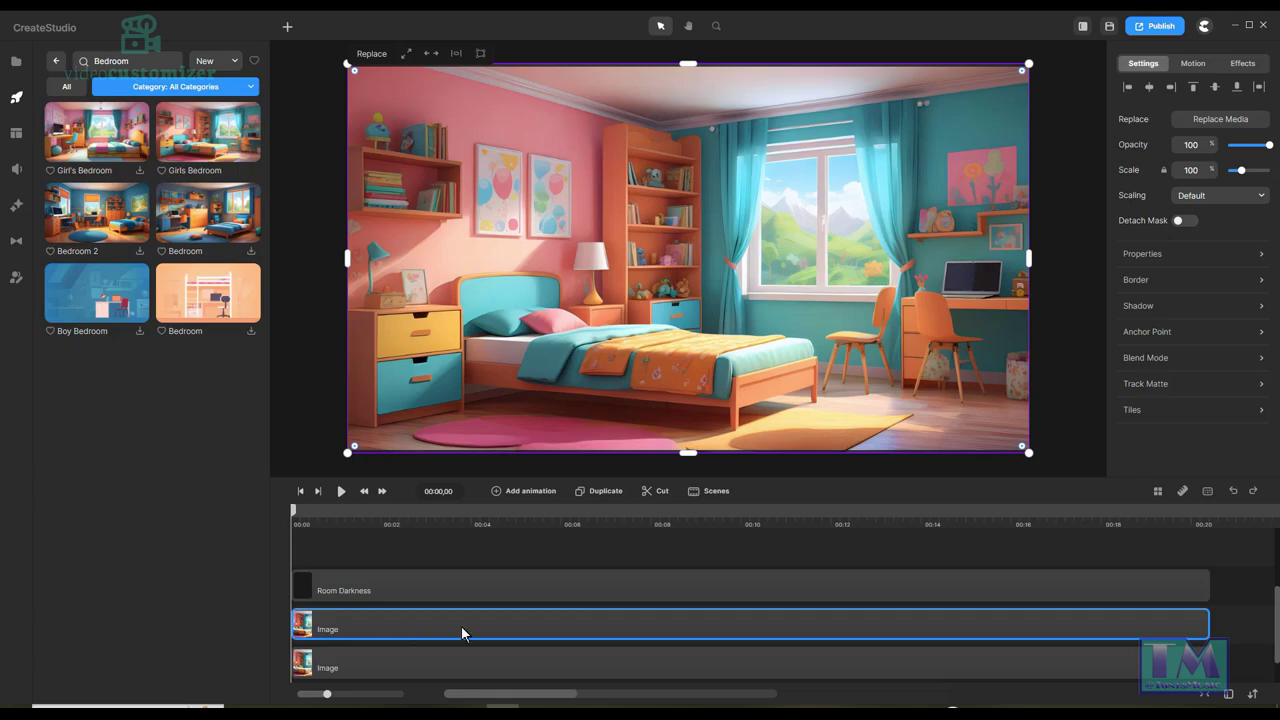
Rename the lowest bedroom image layer as "BG".
{"action": "left_click", "coordinate": [330, 668]}
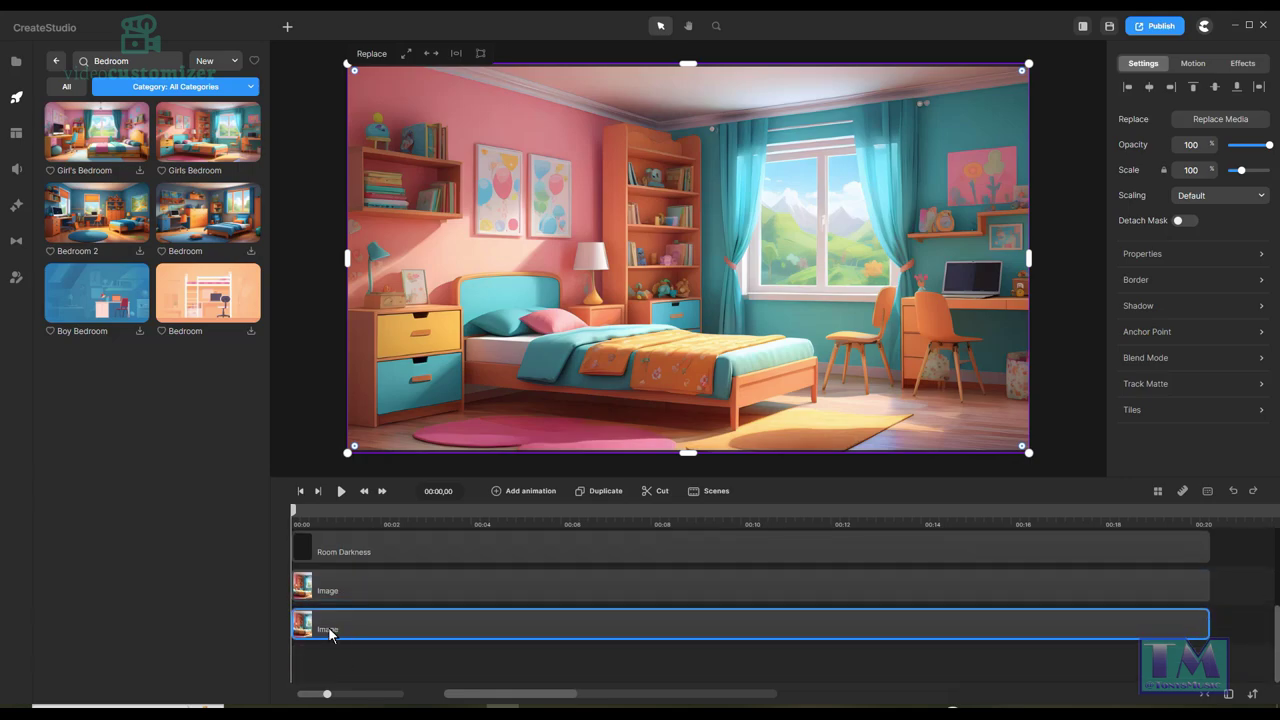
{"action": "double_click", "coordinate": [329, 630]}
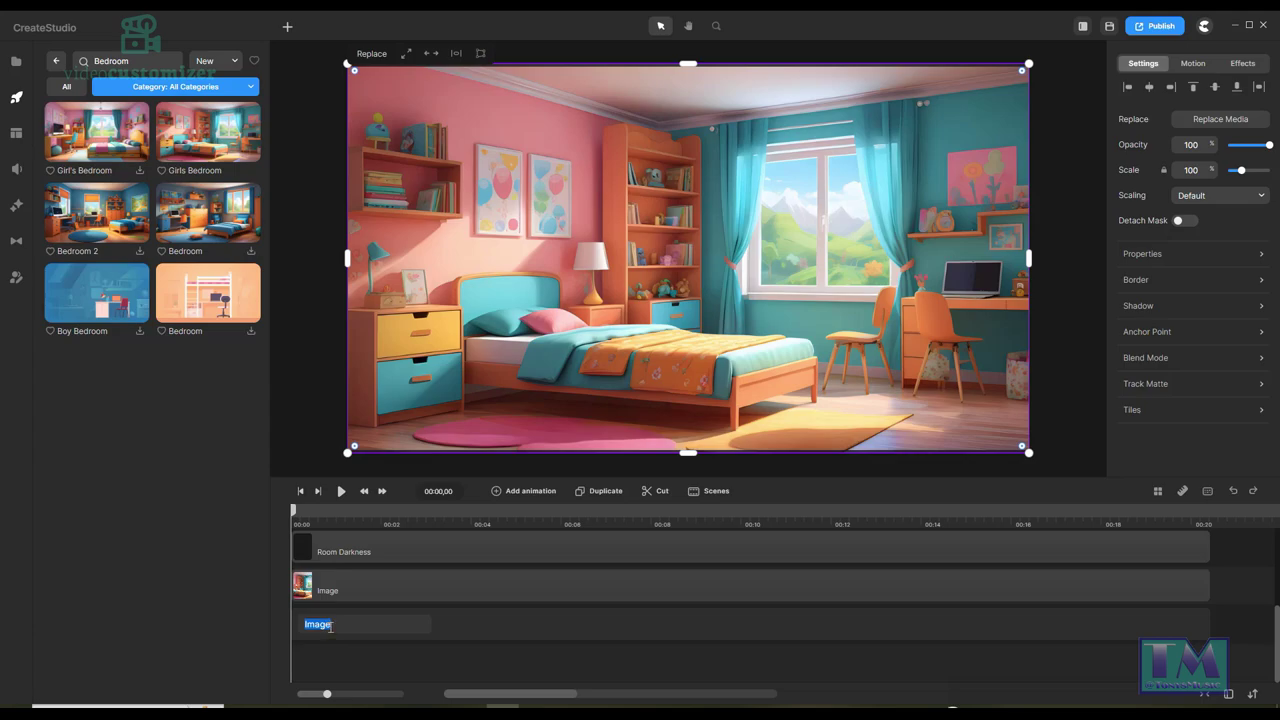
{"action": "type", "text": "BG"}
{"action": "left_click", "coordinate": [497, 647]}
Select the upper bedroom image and start the Pen tool with the canvas zoomed to 200%.
{"action": "left_click", "coordinate": [527, 579]}
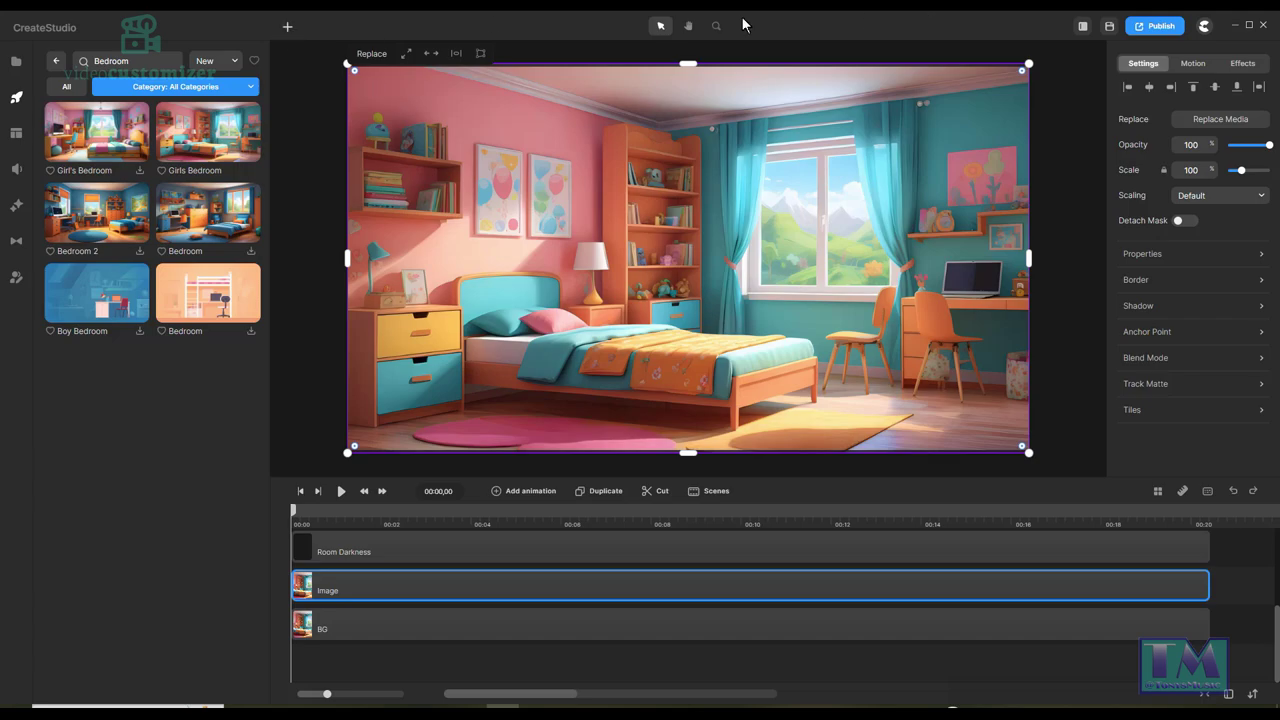
{"action": "left_click", "coordinate": [288, 28]}
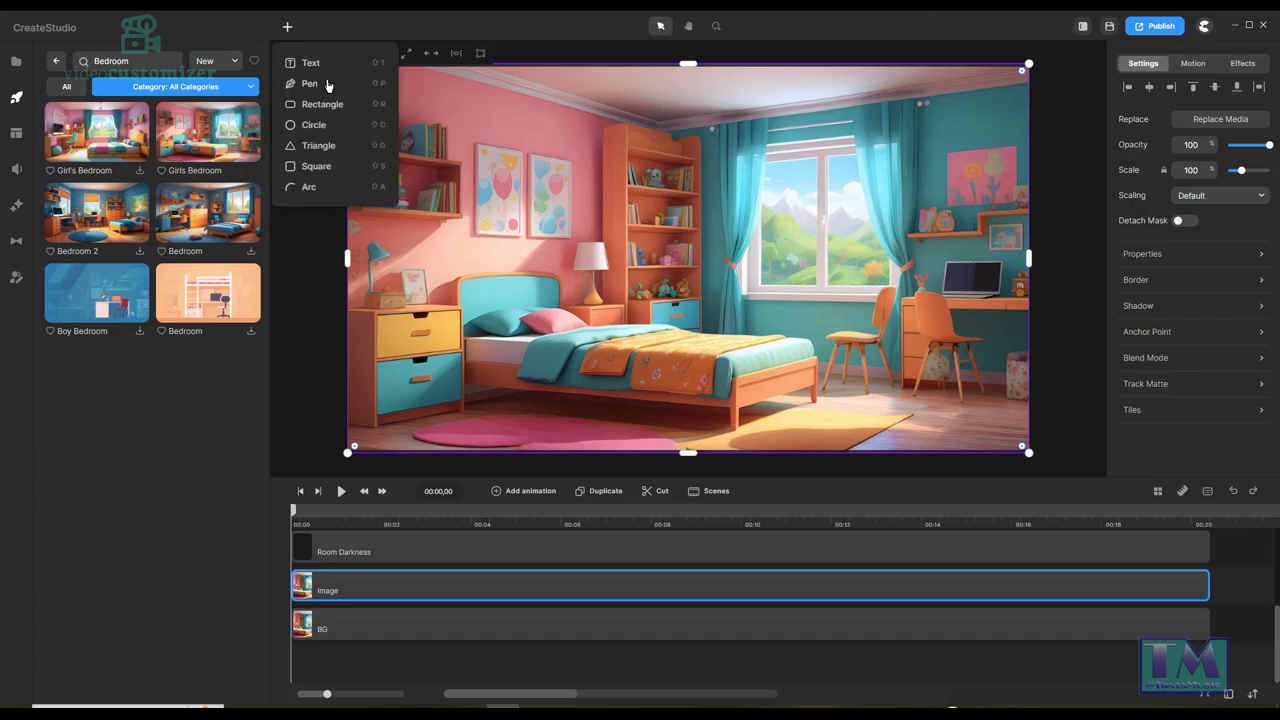
{"action": "left_click", "coordinate": [310, 84]}
{"action": "left_click", "coordinate": [716, 28]}
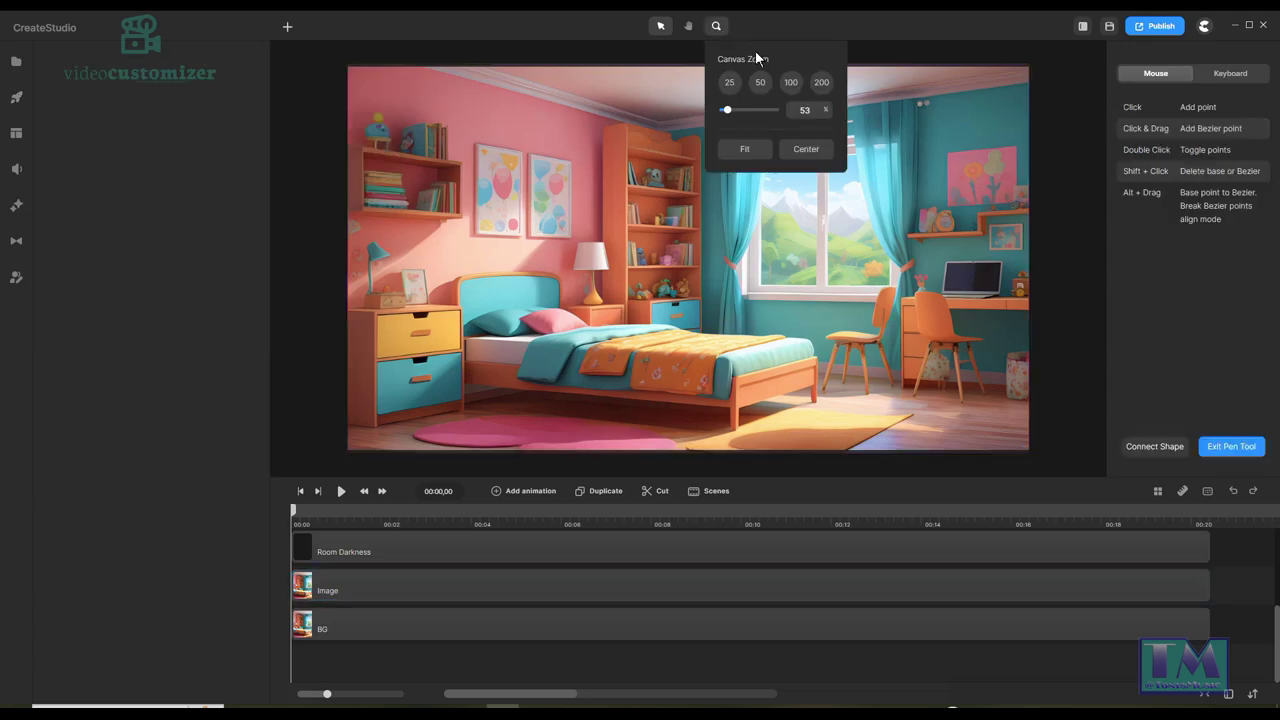
{"action": "left_click", "coordinate": [821, 83]}
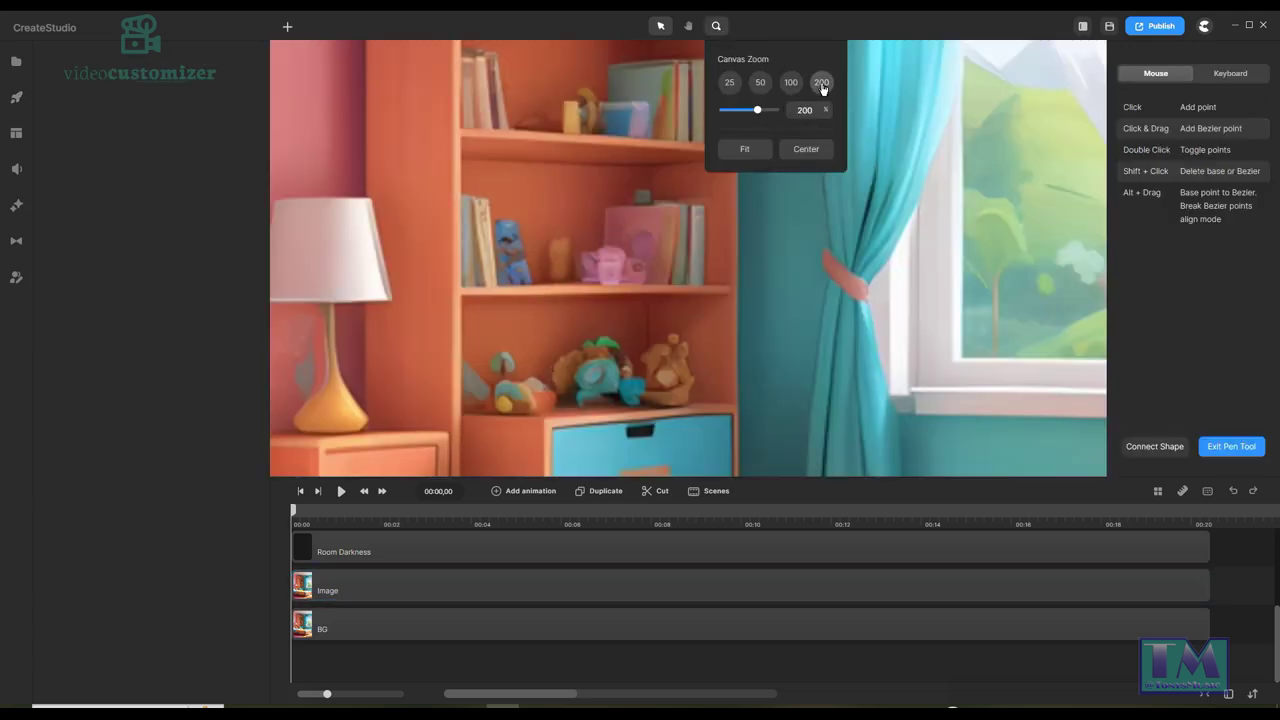
{"action": "left_click", "coordinate": [689, 26]}
{"action": "left_click_drag", "start_coordinate": [684, 298], "coordinate": [899, 121]}
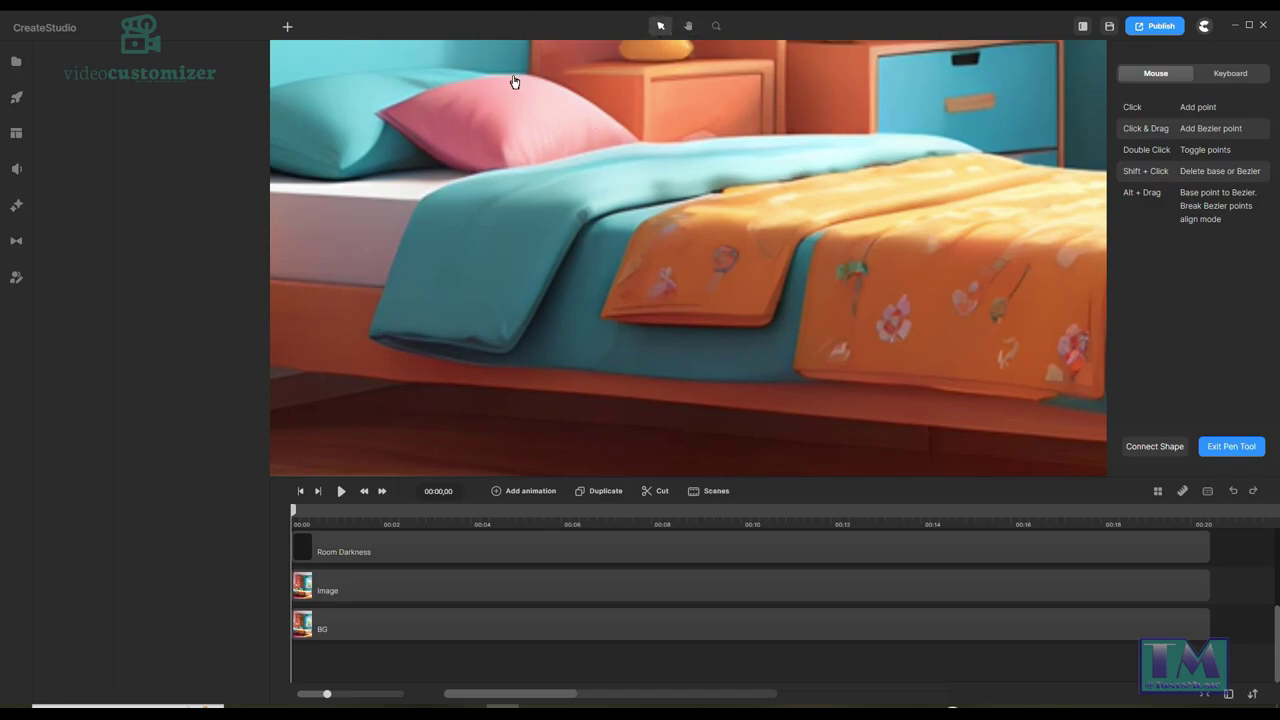
{"action": "left_click", "coordinate": [372, 336]}
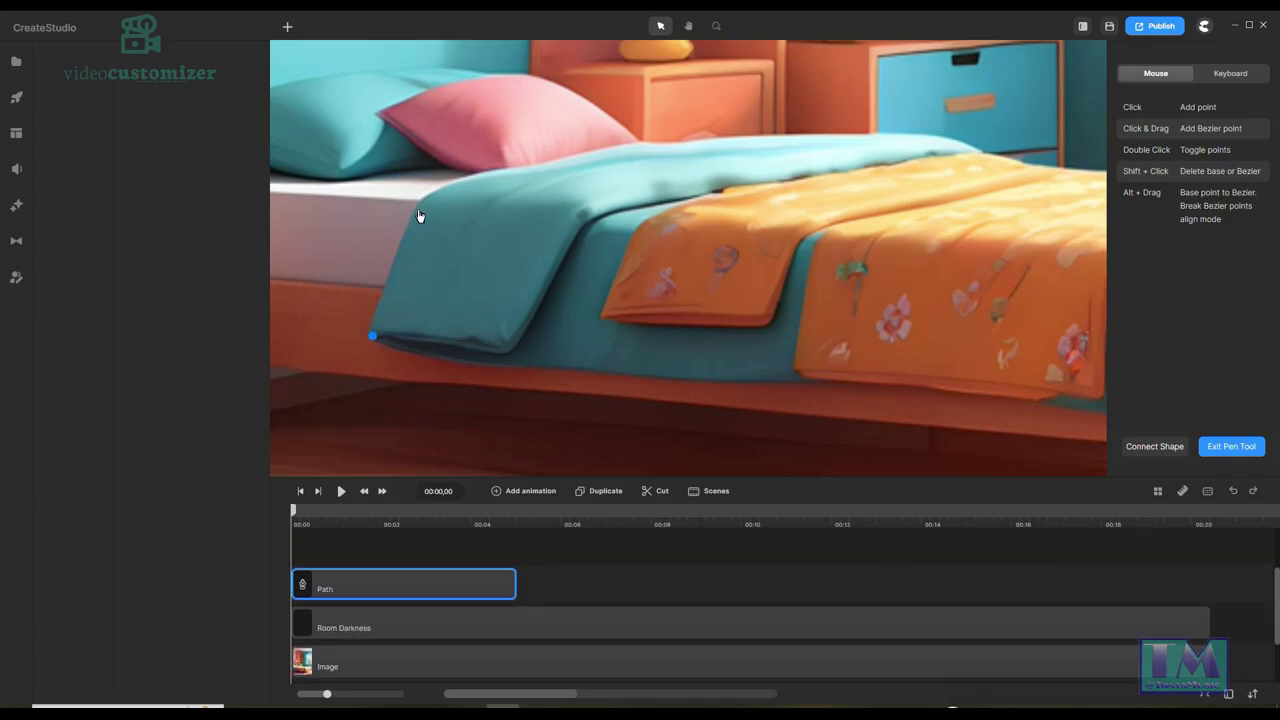
{"action": "left_click", "coordinate": [402, 240]}
{"action": "left_click", "coordinate": [421, 198]}
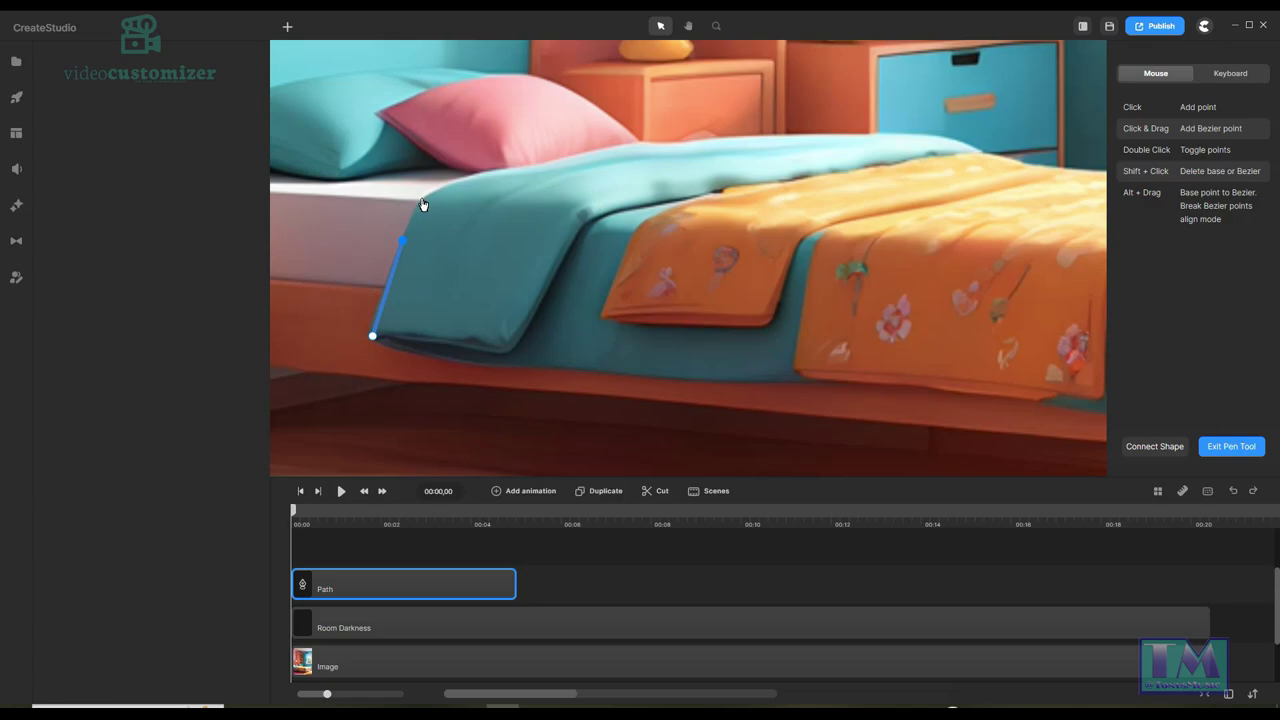
{"action": "left_click", "coordinate": [373, 336]}
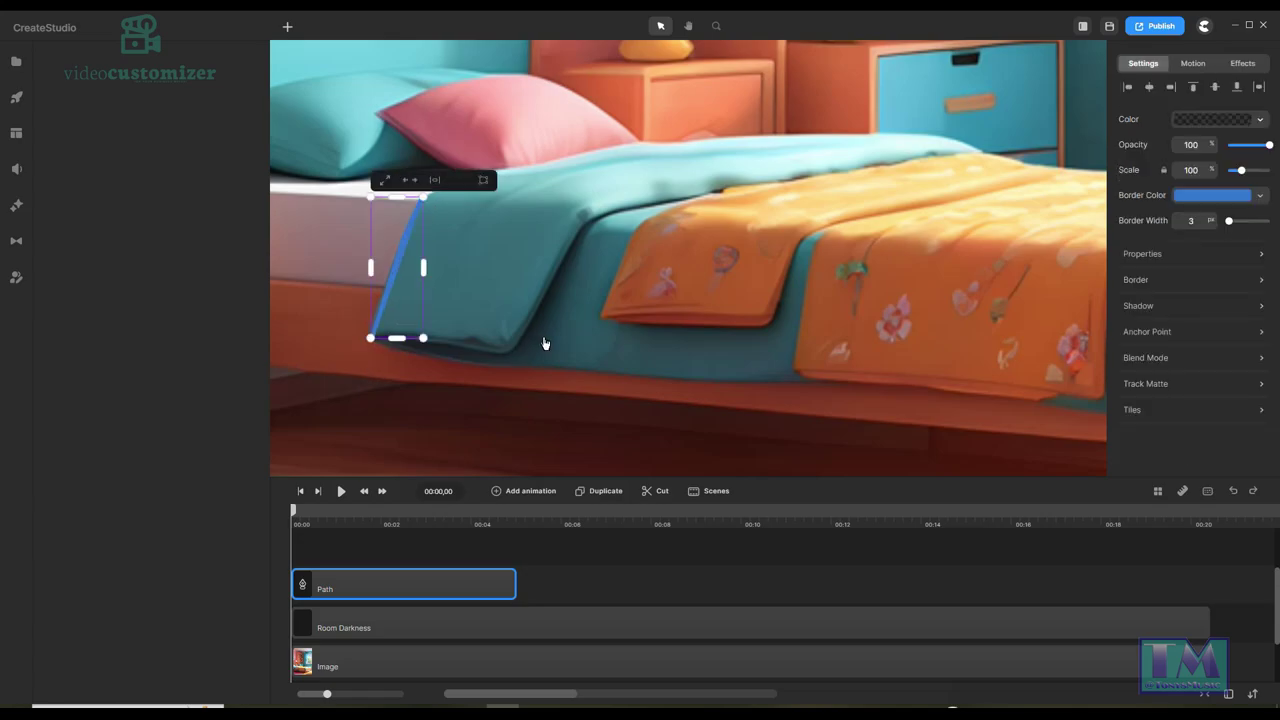
{"action": "left_click", "coordinate": [1234, 491]}
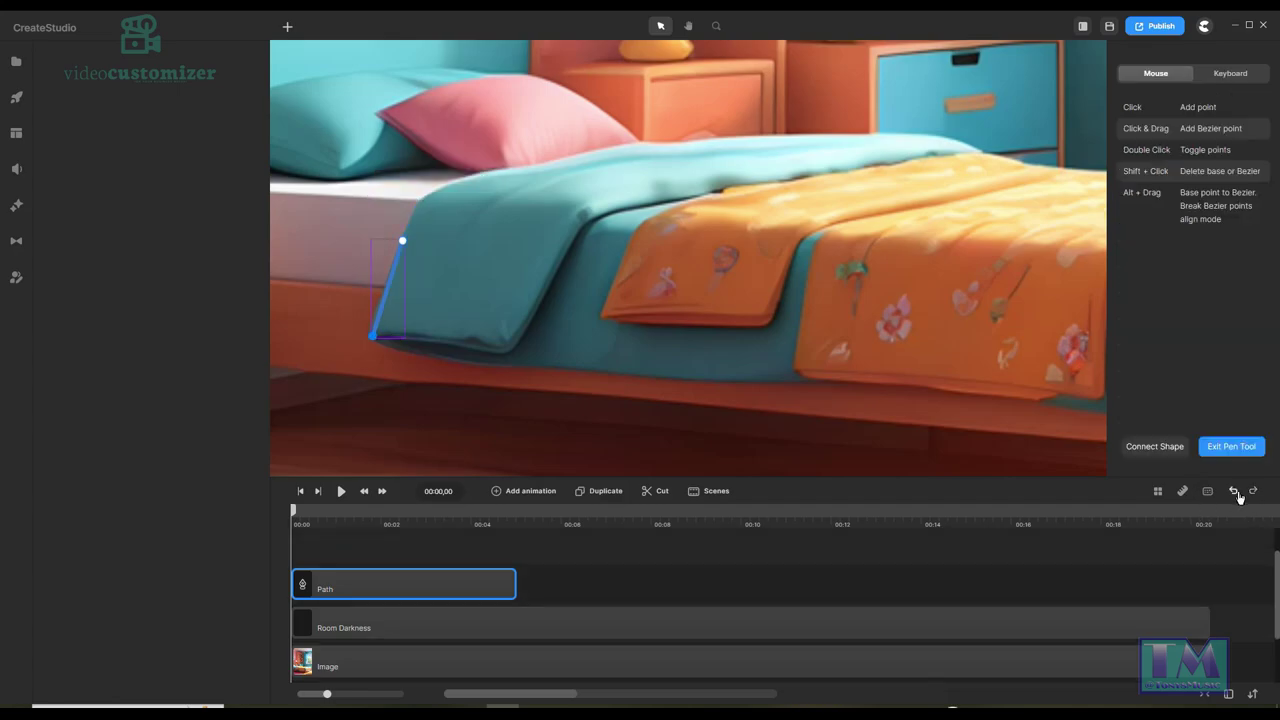
{"action": "left_click", "coordinate": [1234, 491]}
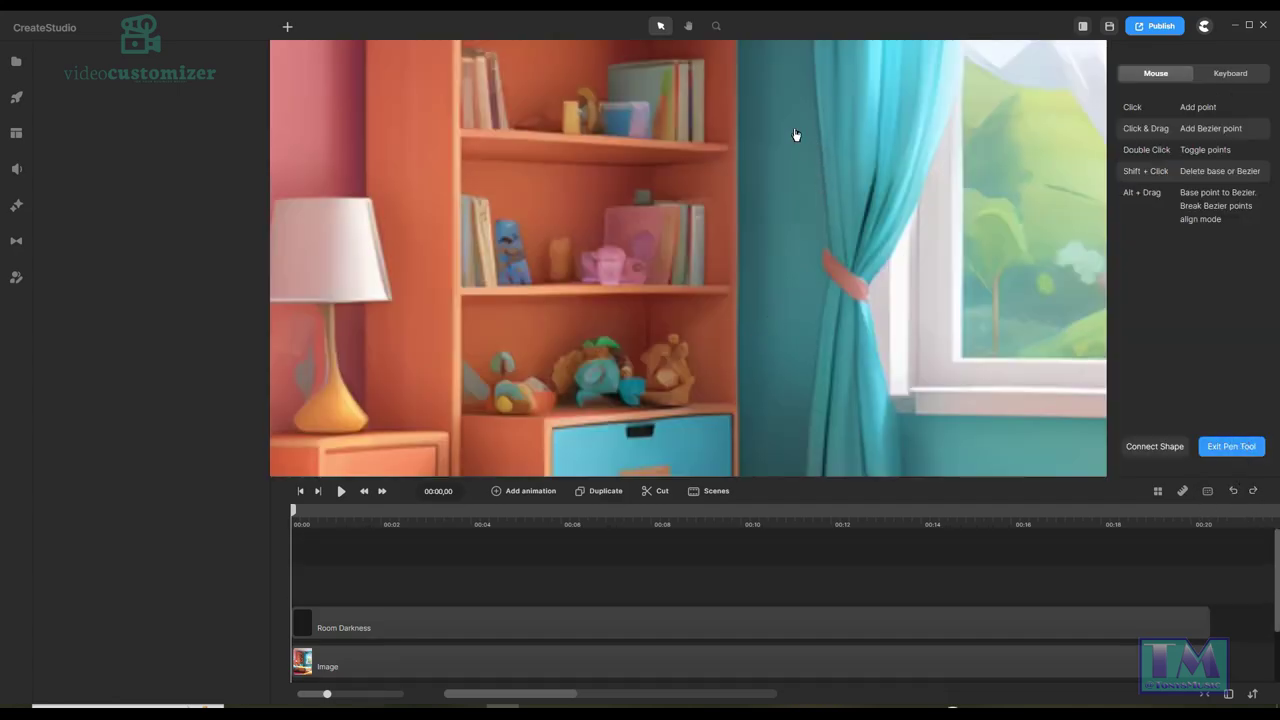
Trace the folded teal blanket's left edge with the pen, from its lower corner to the mattress top, adding a Bezier point midway.
{"action": "left_click", "coordinate": [688, 25]}
{"action": "left_click_drag", "start_coordinate": [703, 280], "coordinate": [783, 140]}
{"action": "left_click_drag", "start_coordinate": [643, 383], "coordinate": [749, 169]}
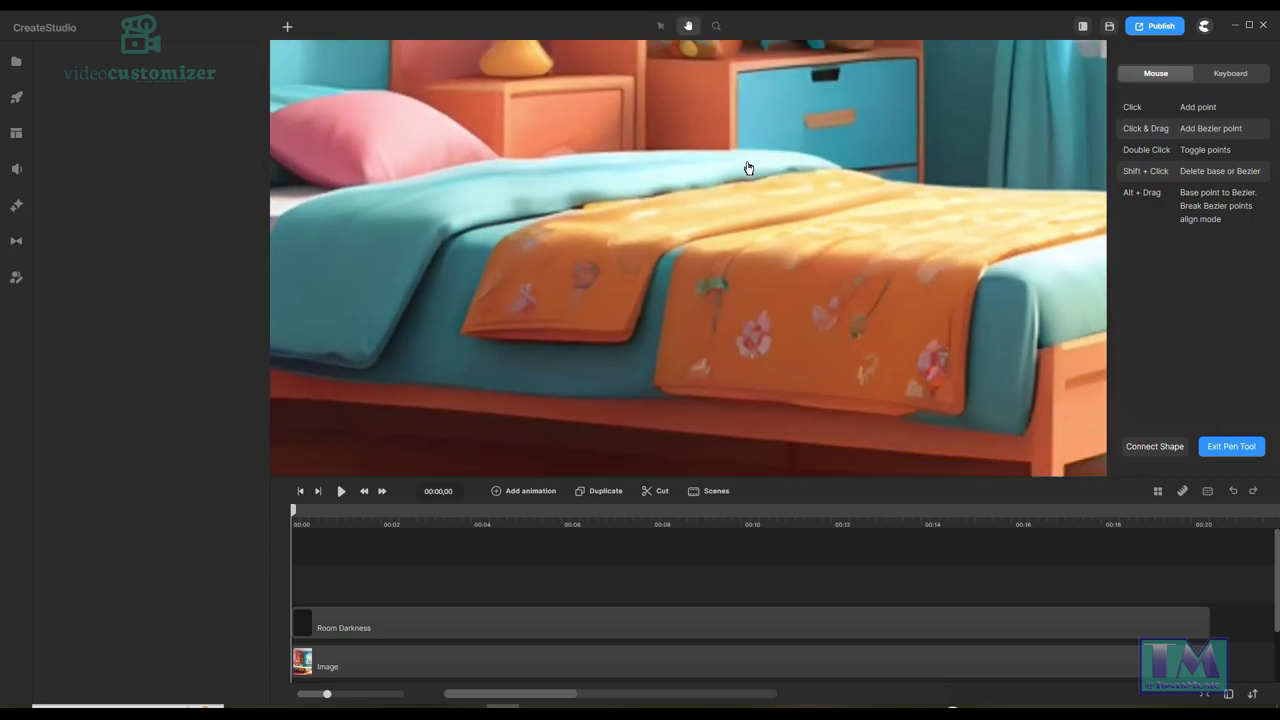
{"action": "left_click_drag", "start_coordinate": [617, 366], "coordinate": [777, 320]}
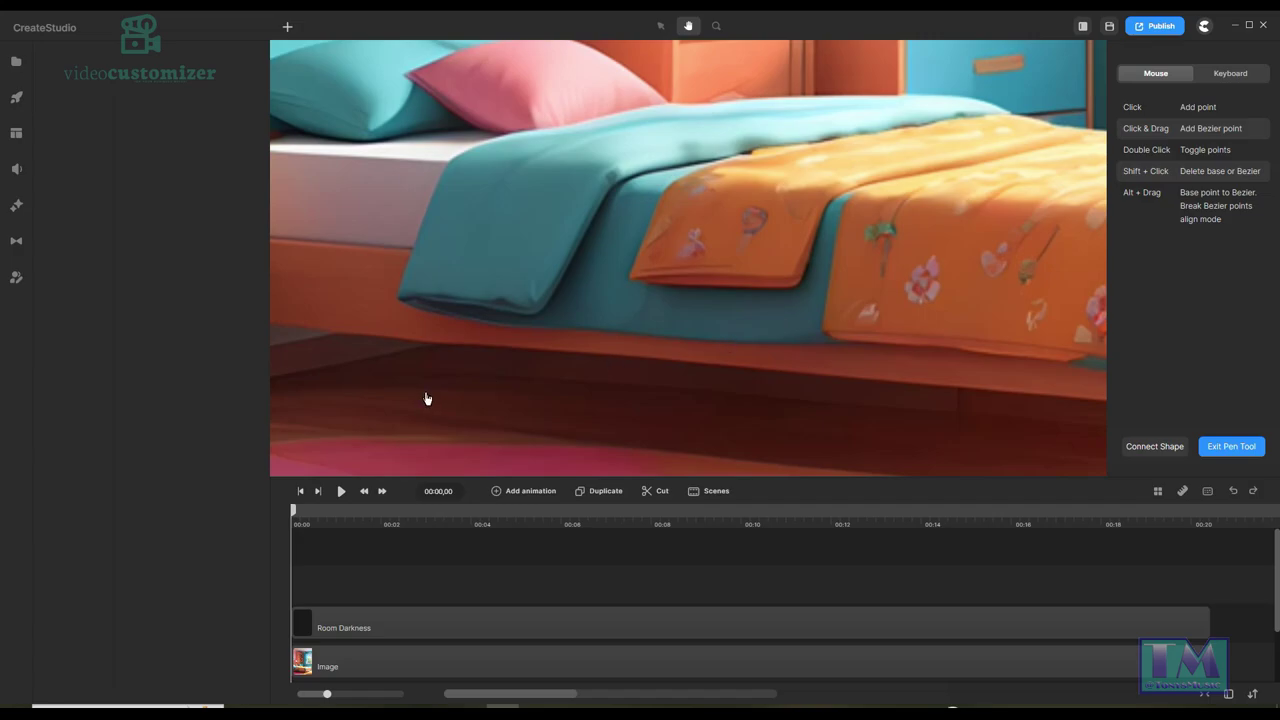
{"action": "left_click", "coordinate": [660, 25]}
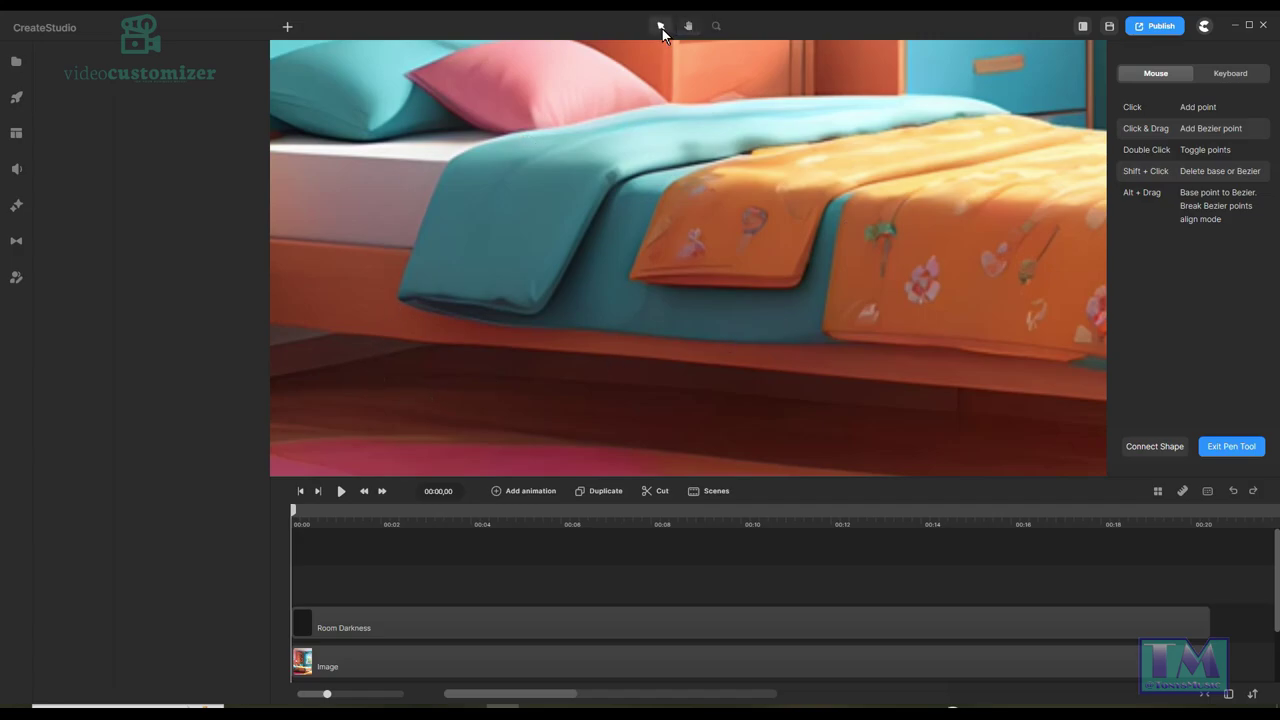
{"action": "left_click", "coordinate": [397, 299]}
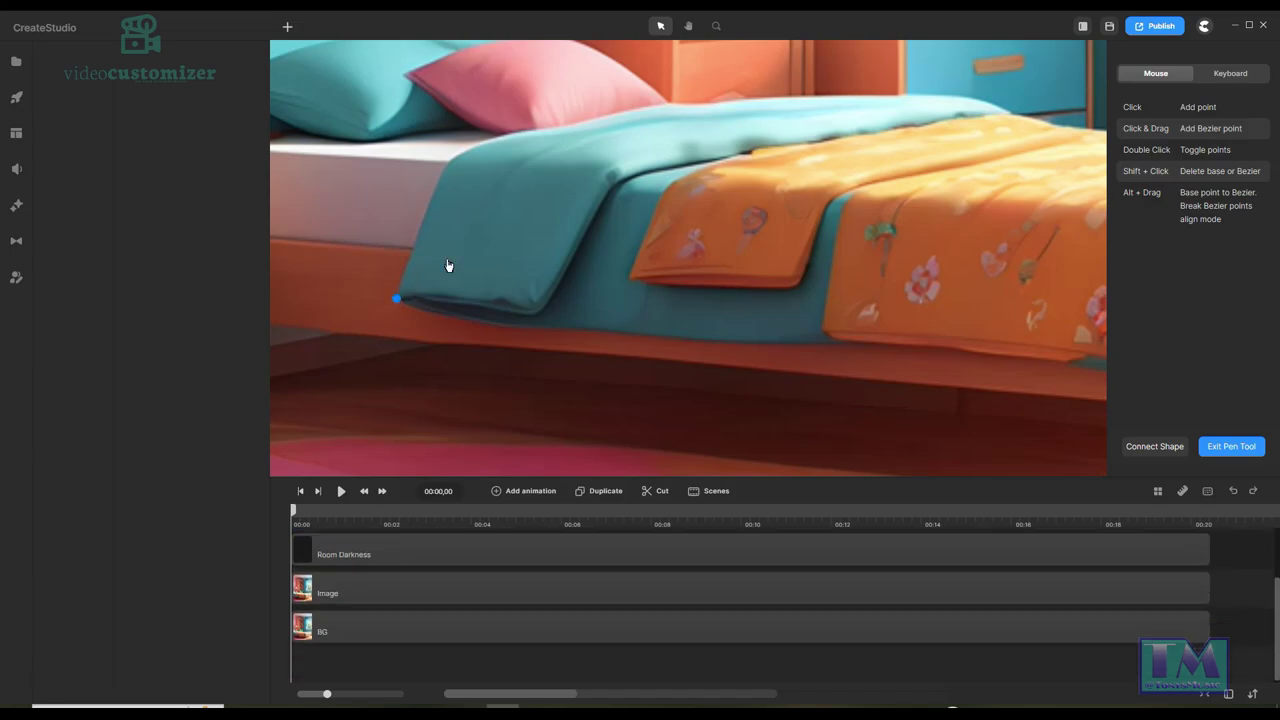
{"action": "left_click", "coordinate": [447, 163]}
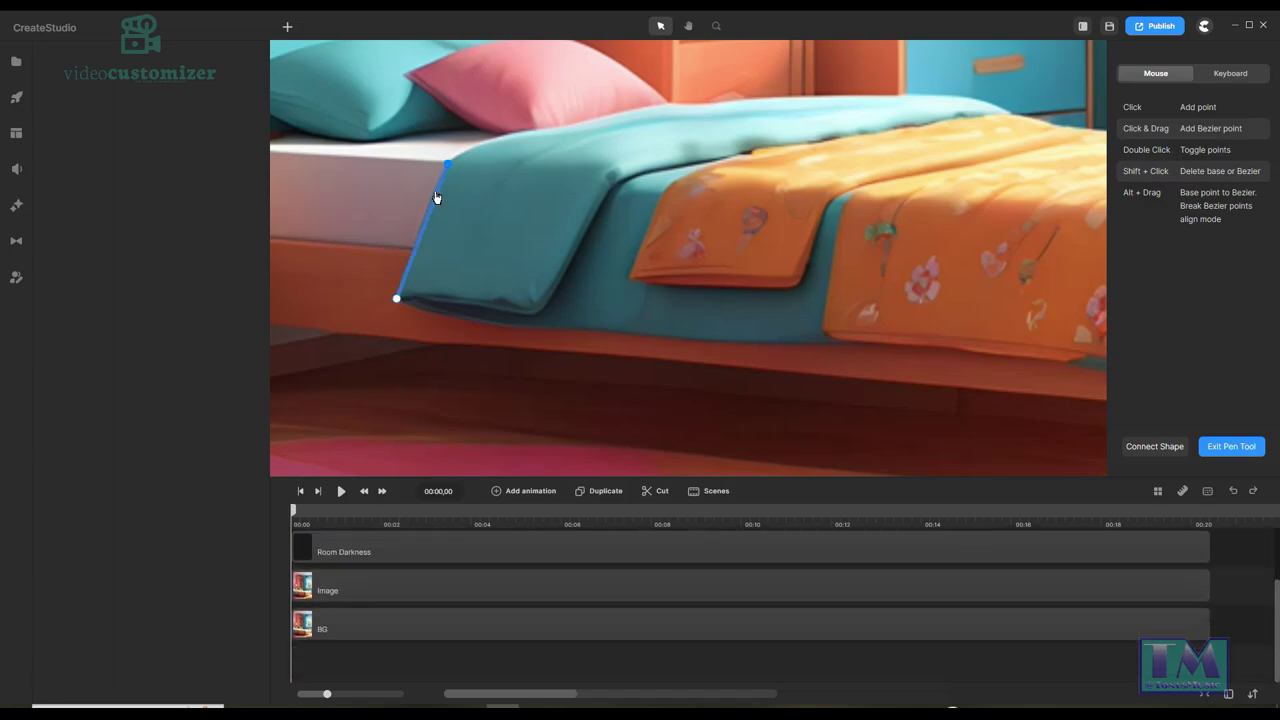
{"action": "double_click", "coordinate": [419, 234]}
{"action": "left_click_drag", "start_coordinate": [420, 235], "coordinate": [419, 232]}
Continue the pen path along the teal blanket's upper edge, from the mattress-top corner to where the fold meets the orange blanket.
{"action": "left_click", "coordinate": [489, 144]}
{"action": "left_click", "coordinate": [466, 150]}
{"action": "left_click", "coordinate": [539, 131]}
{"action": "left_click", "coordinate": [629, 108]}
{"action": "left_click", "coordinate": [671, 102]}
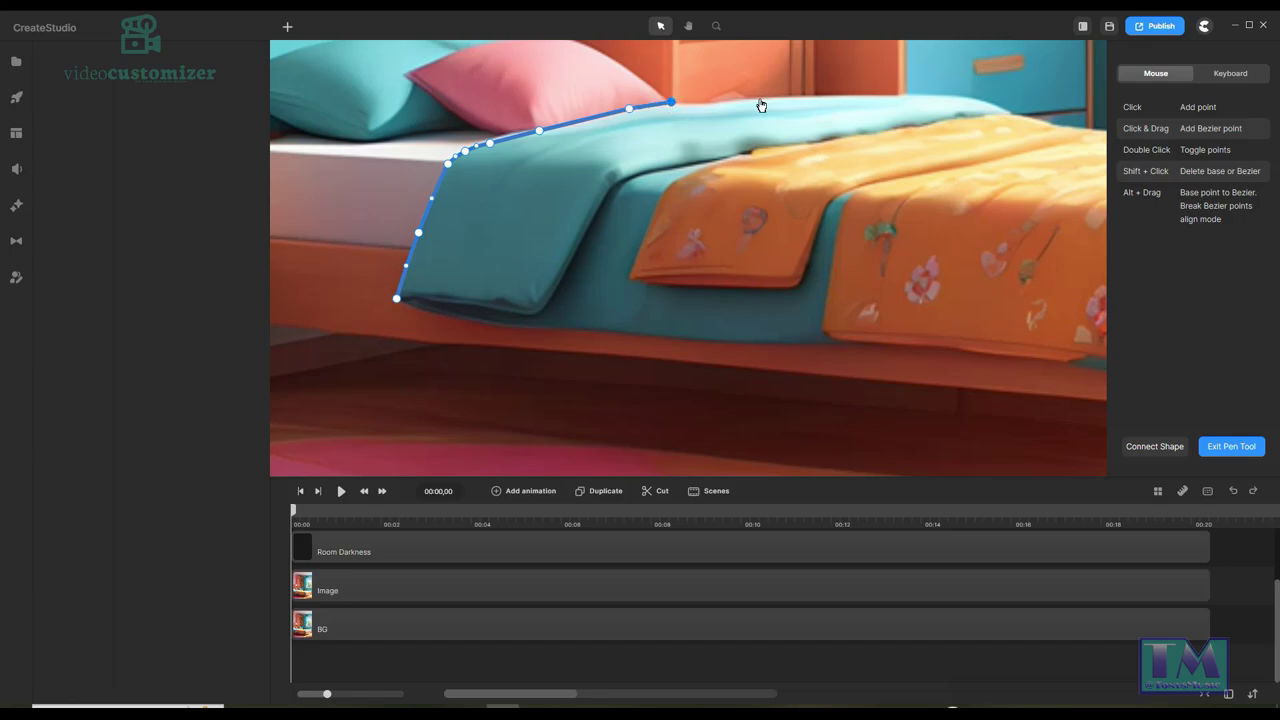
{"action": "left_click", "coordinate": [706, 103]}
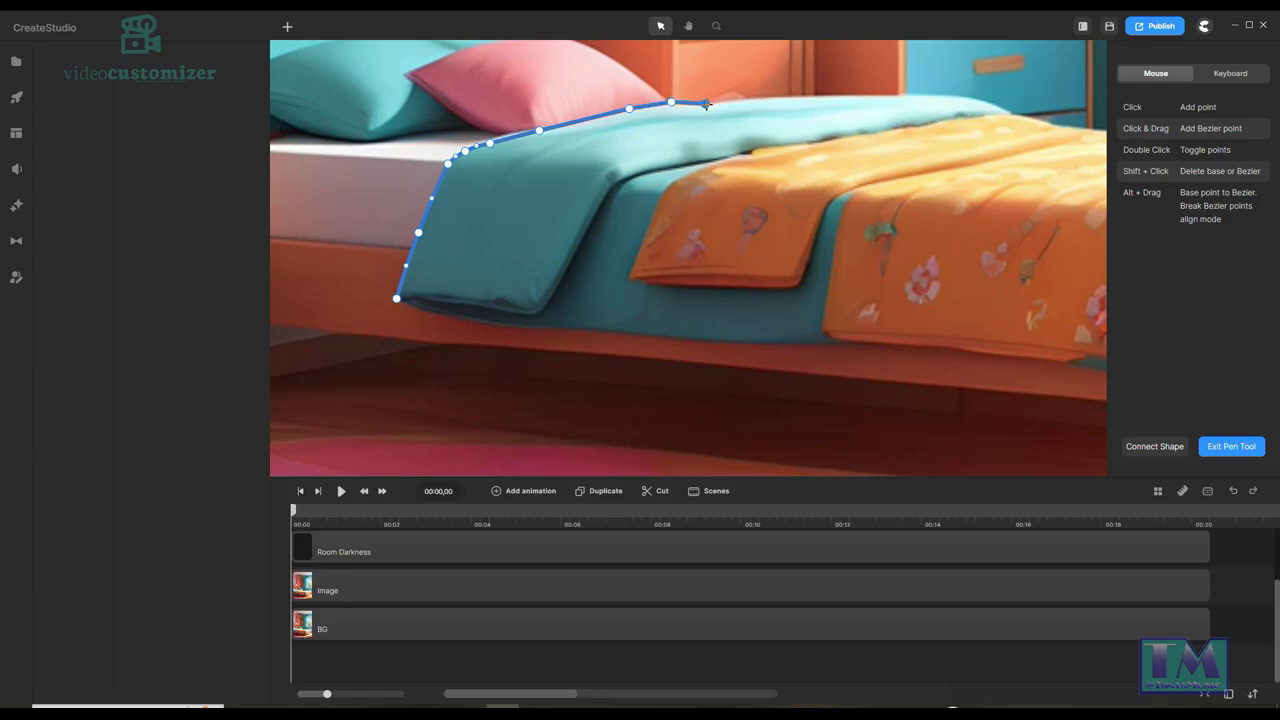
{"action": "left_click", "coordinate": [762, 96]}
{"action": "left_click", "coordinate": [821, 95]}
{"action": "left_click", "coordinate": [880, 95]}
{"action": "left_click", "coordinate": [937, 95]}
{"action": "left_click", "coordinate": [978, 98]}
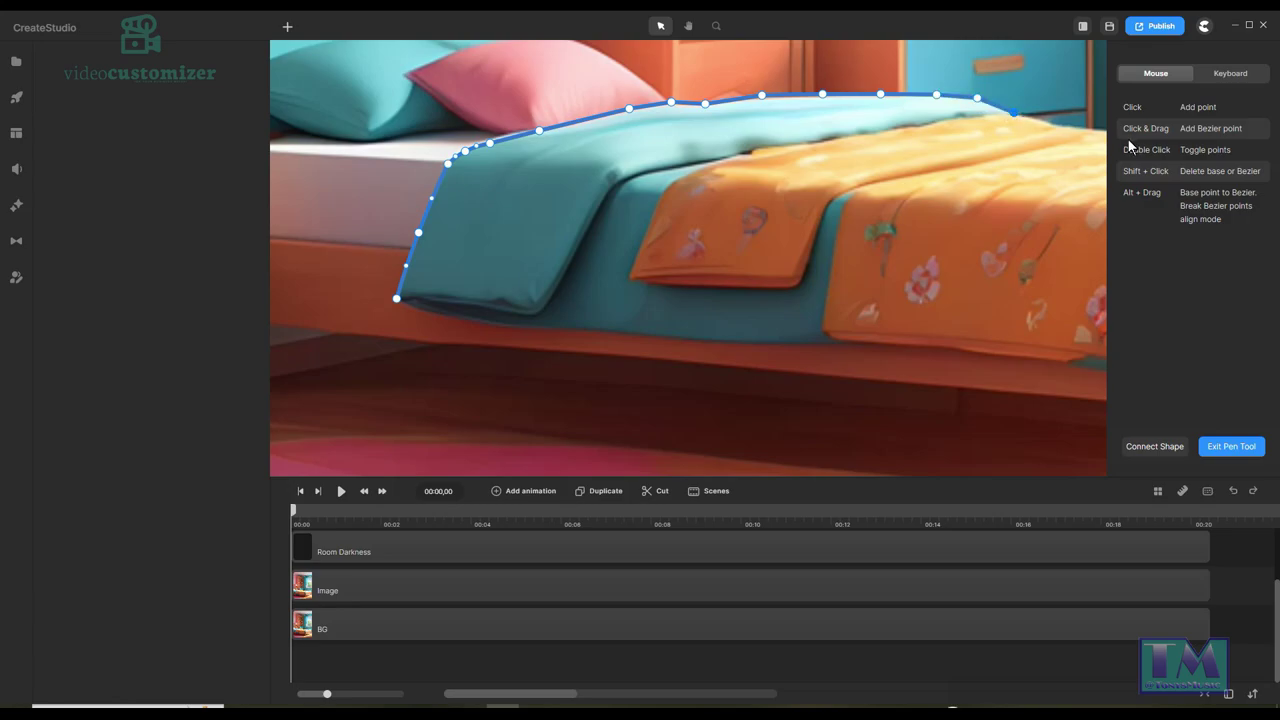
Trace the orange blanket's back edge with the pen, from the teal fold to the blanket's far corner.
{"action": "left_click", "coordinate": [690, 28]}
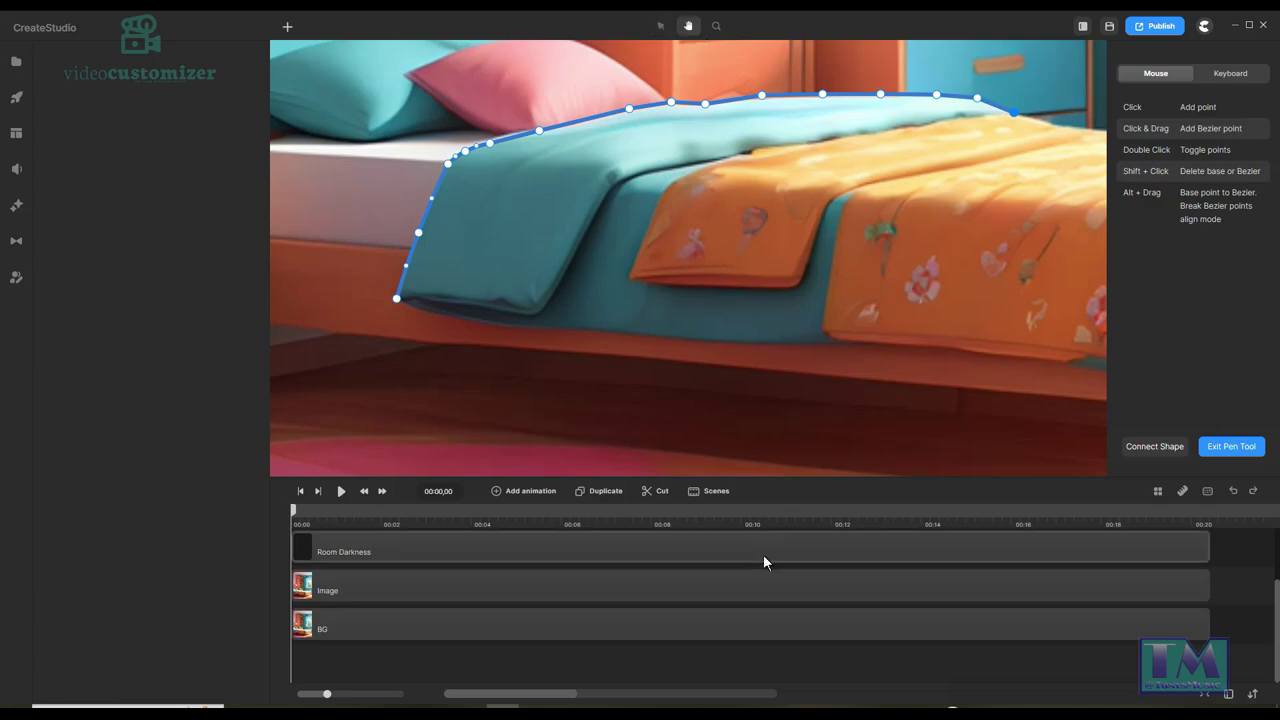
{"action": "left_click_drag", "start_coordinate": [933, 299], "coordinate": [637, 306]}
{"action": "left_click_drag", "start_coordinate": [1024, 347], "coordinate": [833, 336]}
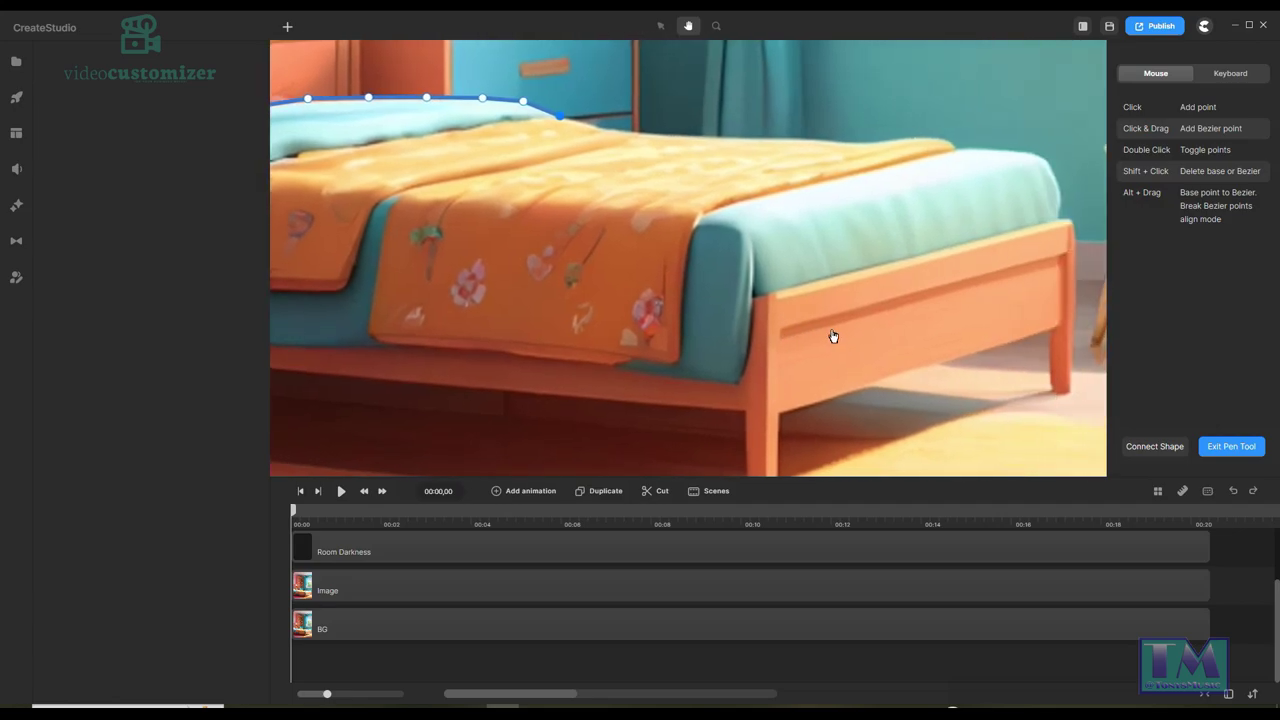
{"action": "left_click", "coordinate": [660, 26]}
{"action": "left_click", "coordinate": [596, 128]}
{"action": "left_click", "coordinate": [670, 136]}
{"action": "left_click", "coordinate": [746, 140]}
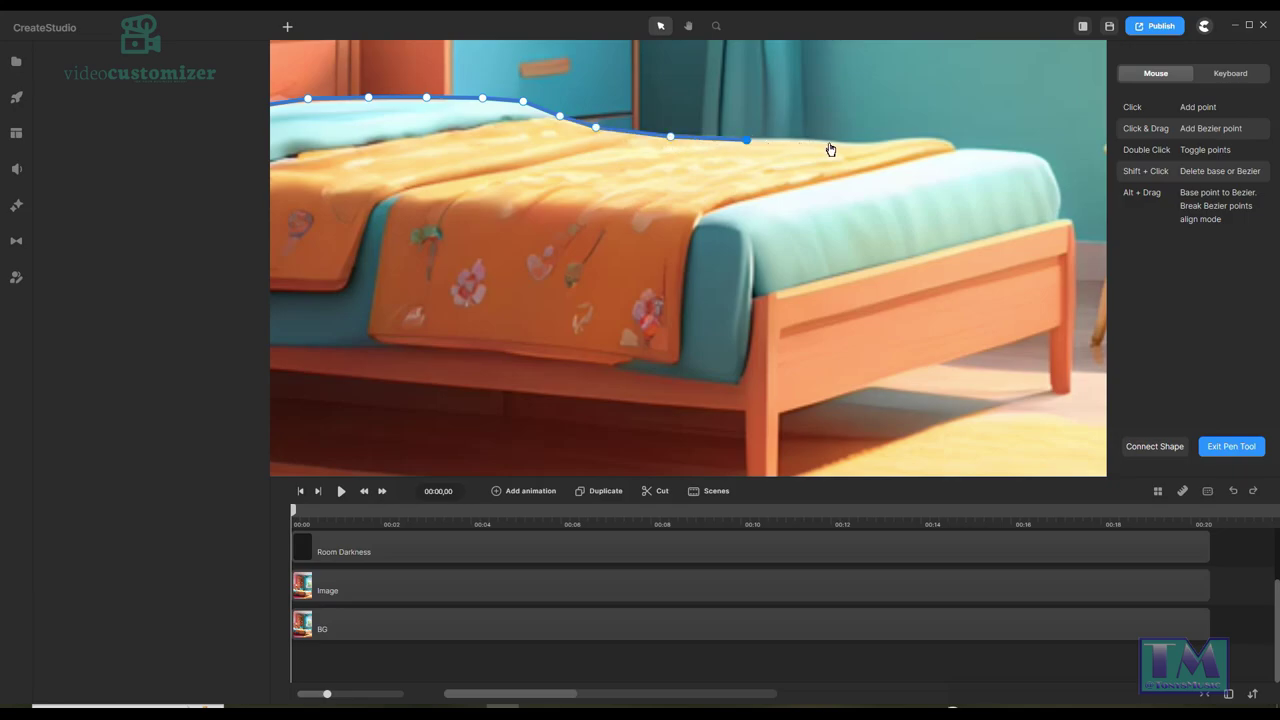
{"action": "left_click", "coordinate": [813, 140]}
{"action": "left_click", "coordinate": [848, 145]}
{"action": "left_click", "coordinate": [886, 141]}
{"action": "left_click", "coordinate": [923, 137]}
{"action": "left_click", "coordinate": [953, 146]}
{"action": "left_click", "coordinate": [955, 153]}
{"action": "left_click", "coordinate": [955, 151]}
Trace the teal cover's rounded far corner at the foot of the bed, with points down its outer side.
{"action": "left_click", "coordinate": [978, 148]}
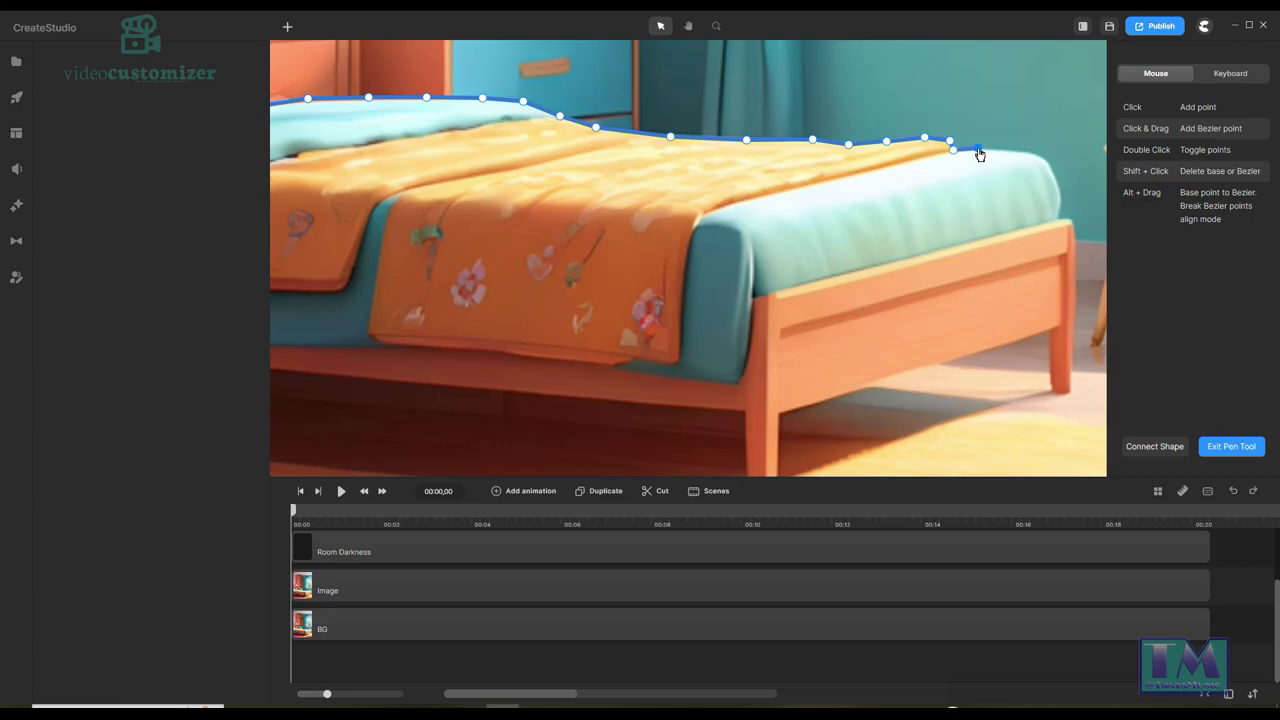
{"action": "left_click", "coordinate": [1020, 152]}
{"action": "left_click", "coordinate": [1047, 158]}
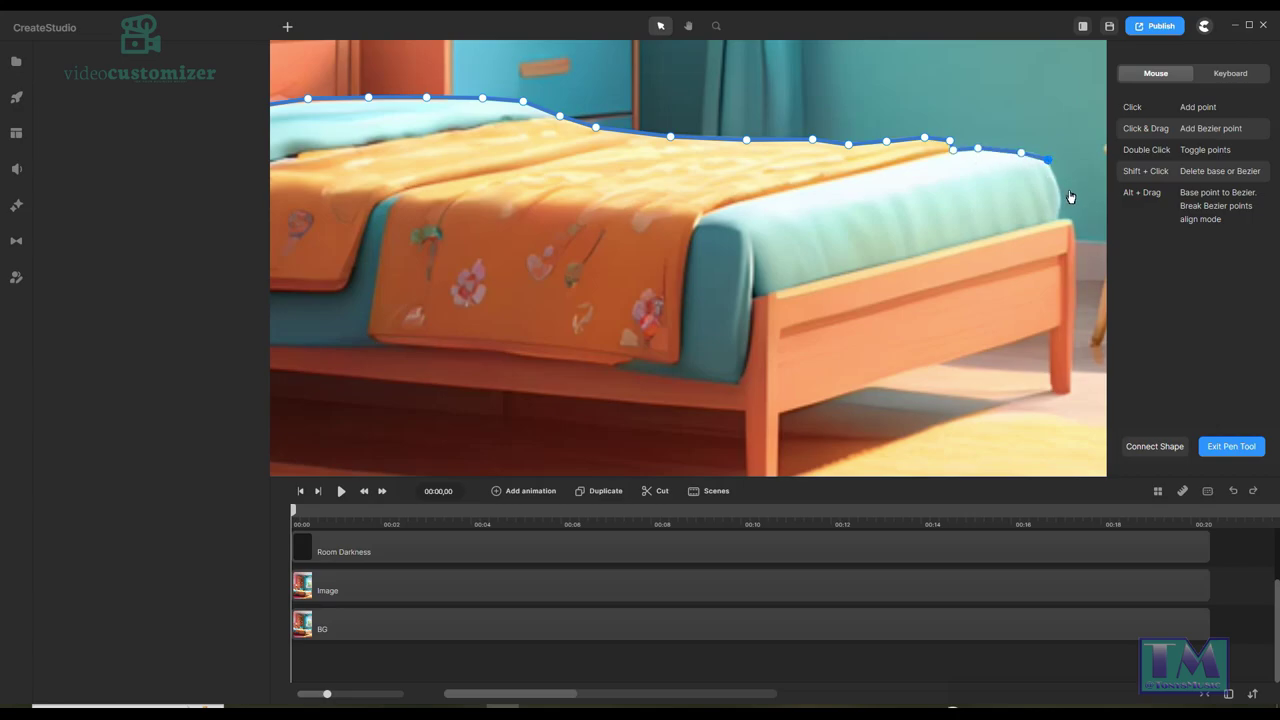
{"action": "left_click", "coordinate": [1031, 152]}
{"action": "left_click", "coordinate": [1059, 182]}
{"action": "left_click", "coordinate": [1060, 204]}
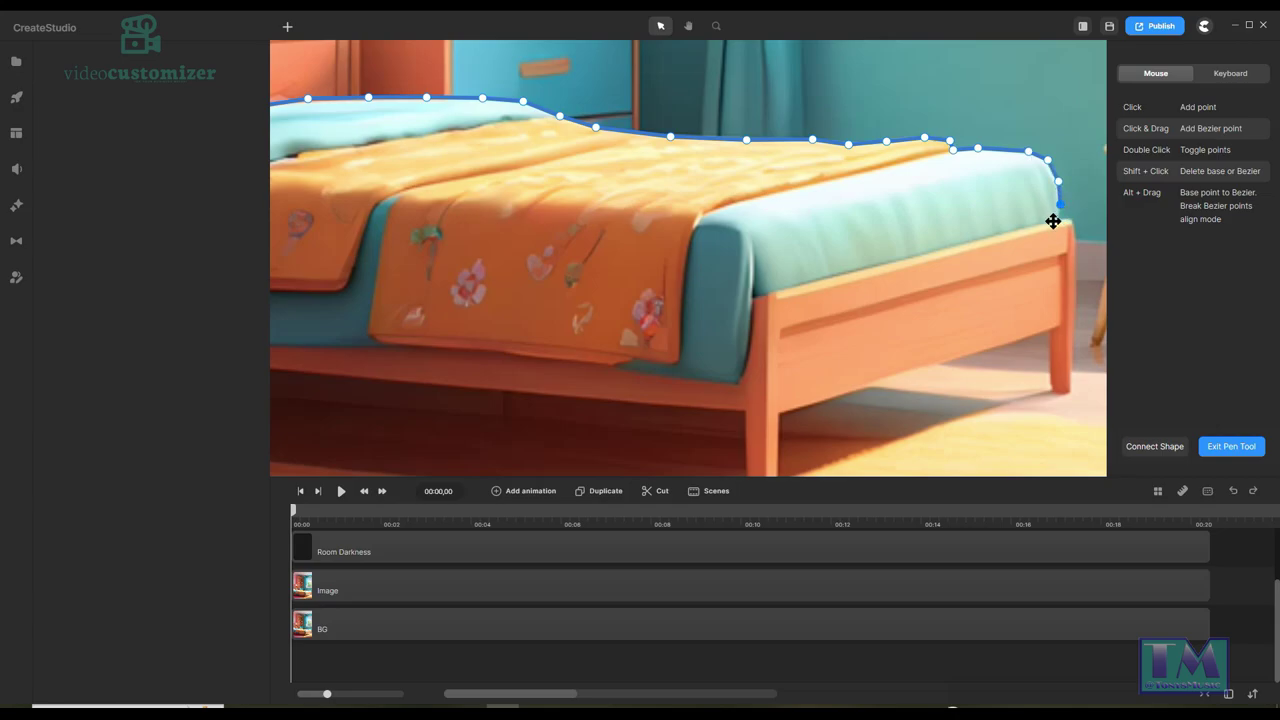
Trace the footboard's far post down around the foot of its leg and back up the inner side to the rail.
{"action": "left_click", "coordinate": [1059, 217]}
{"action": "left_click", "coordinate": [1071, 219]}
{"action": "left_click", "coordinate": [1075, 255]}
{"action": "left_click", "coordinate": [1075, 300]}
{"action": "left_click", "coordinate": [1072, 352]}
{"action": "left_click", "coordinate": [1069, 392]}
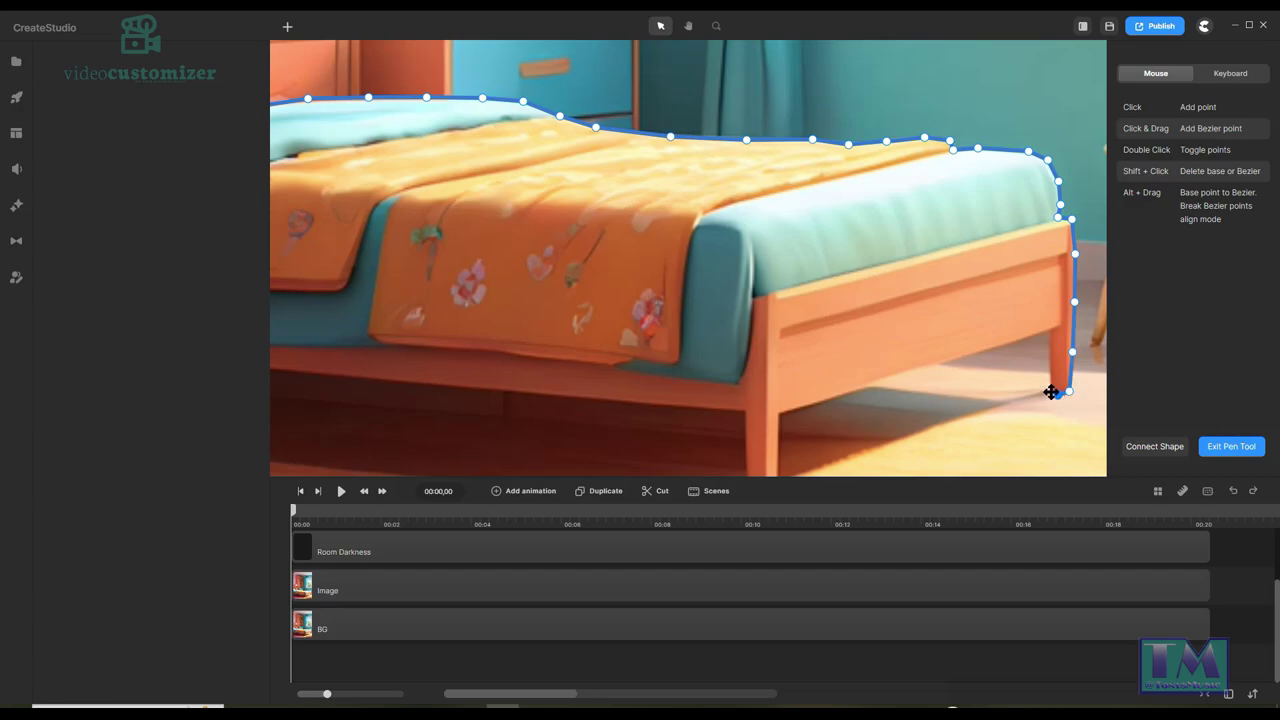
{"action": "left_click", "coordinate": [1050, 391]}
{"action": "left_click", "coordinate": [1048, 328]}
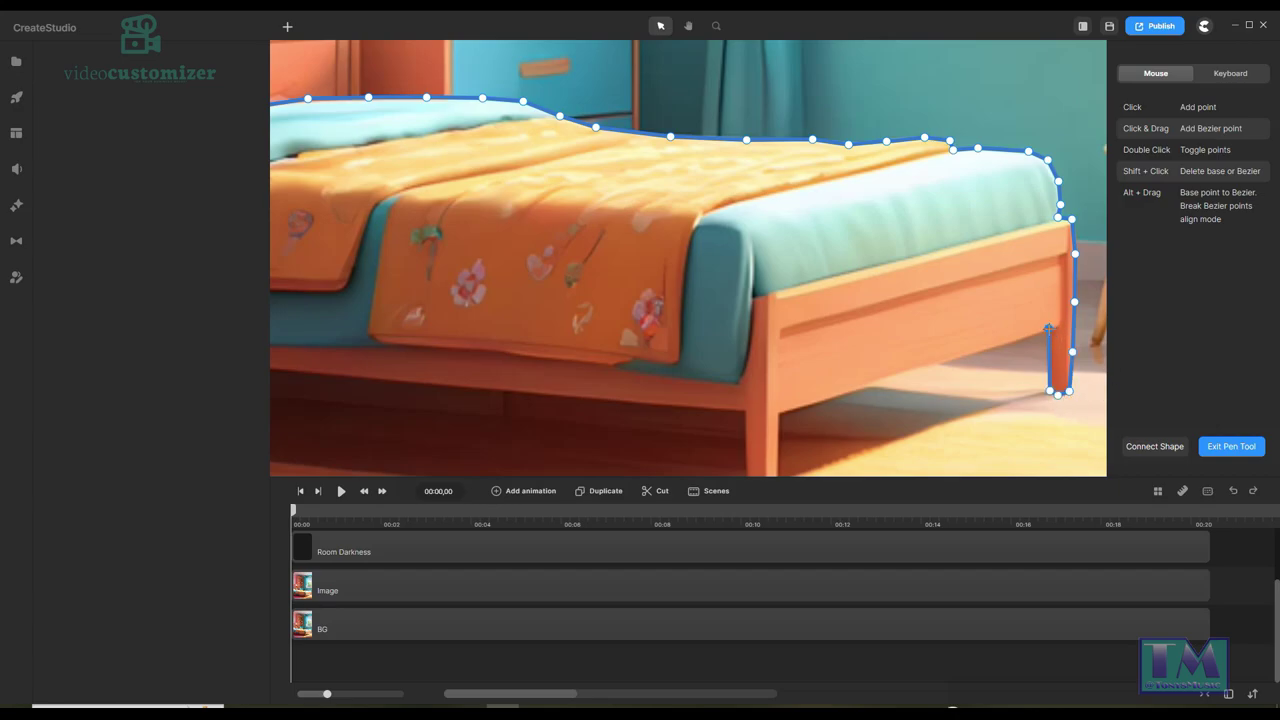
Run the path along the footboard's lower edge, out over the floor shadow and to the base of the near front leg.
{"action": "left_click", "coordinate": [874, 384]}
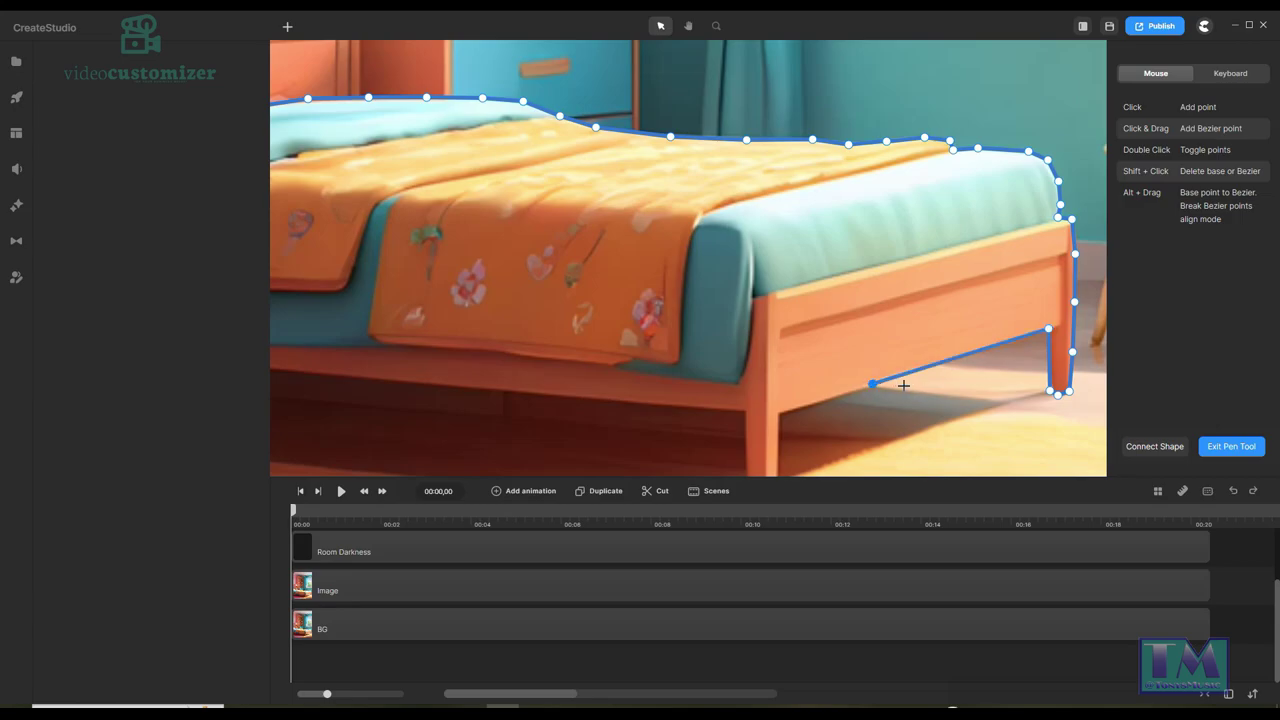
{"action": "left_click", "coordinate": [1006, 403]}
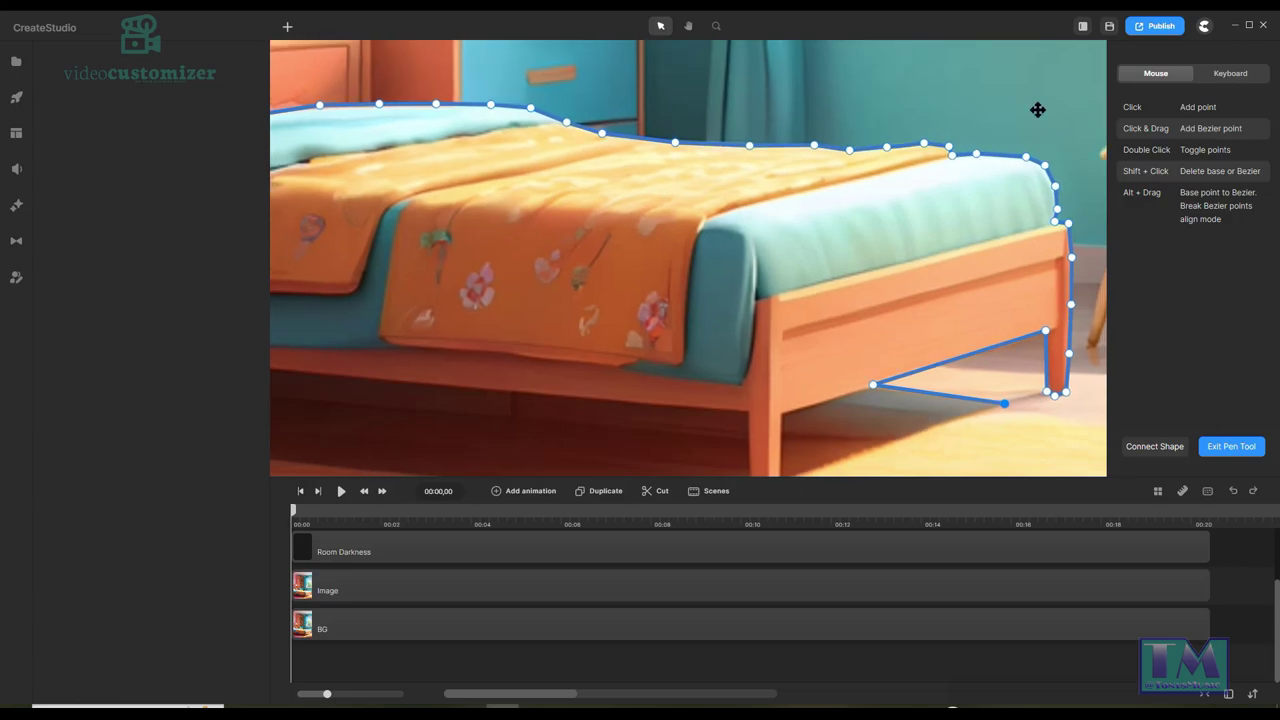
{"action": "left_click", "coordinate": [687, 27]}
{"action": "left_click_drag", "start_coordinate": [1043, 449], "coordinate": [1077, 333]}
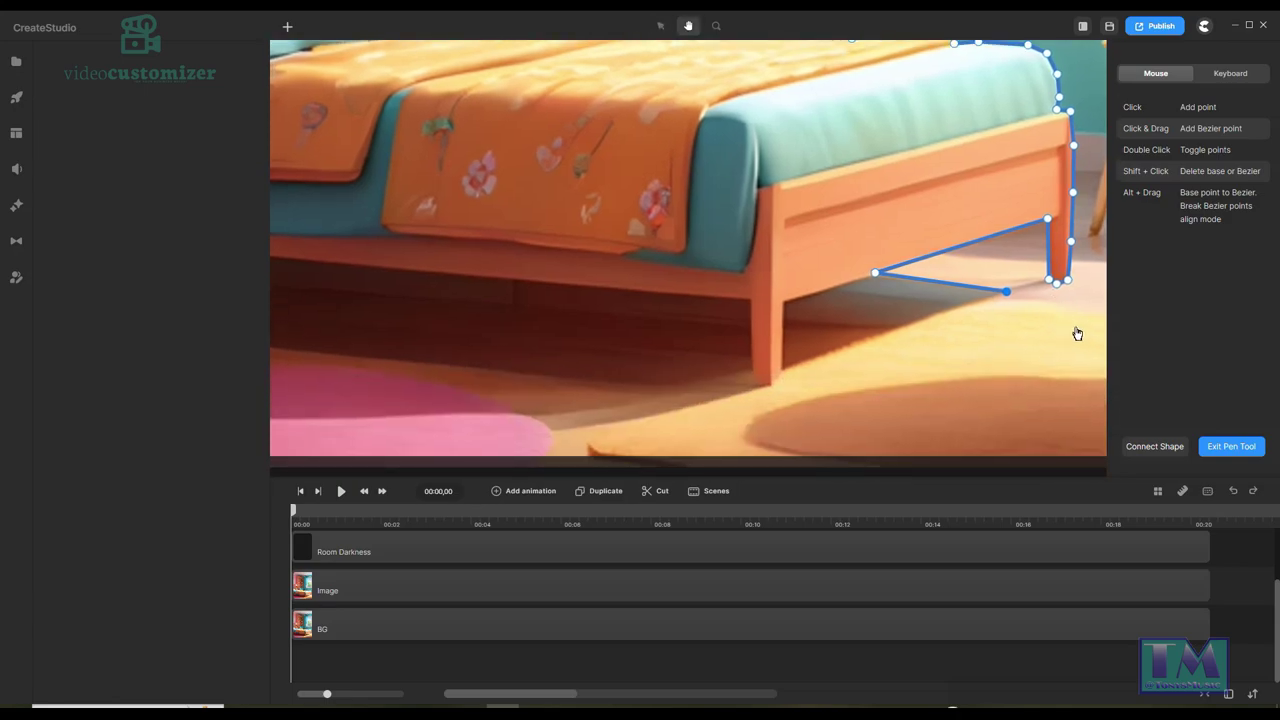
{"action": "left_click", "coordinate": [660, 26]}
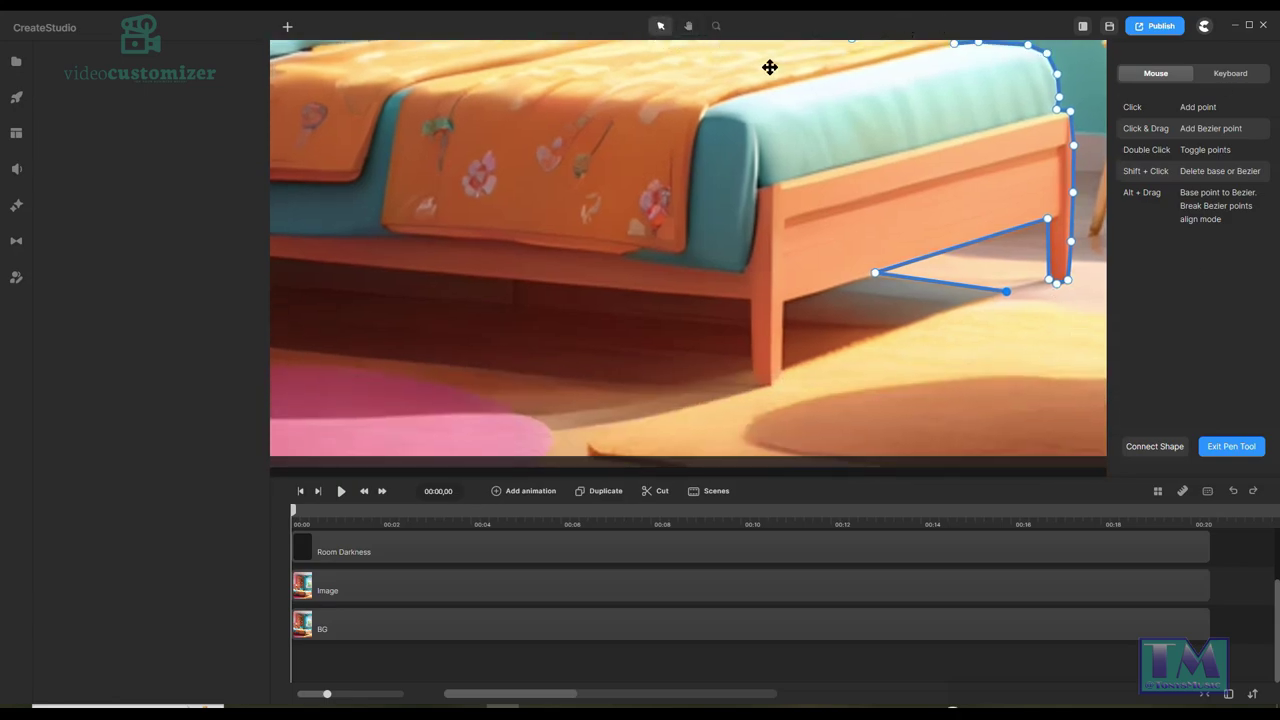
{"action": "left_click", "coordinate": [780, 371]}
{"action": "left_click", "coordinate": [770, 383]}
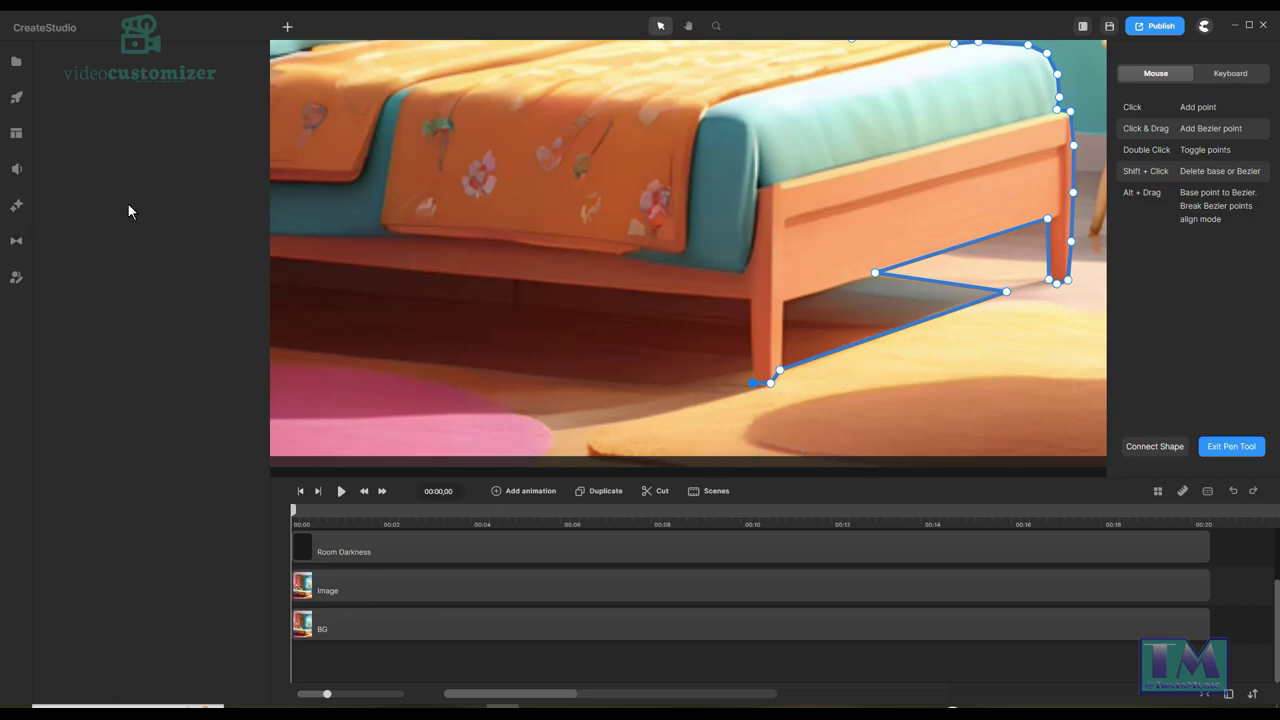
Extend the path across the floor beneath the bed and close it at the teal blanket's lower corner.
{"action": "left_click", "coordinate": [688, 25]}
{"action": "left_click_drag", "start_coordinate": [470, 254], "coordinate": [866, 271]}
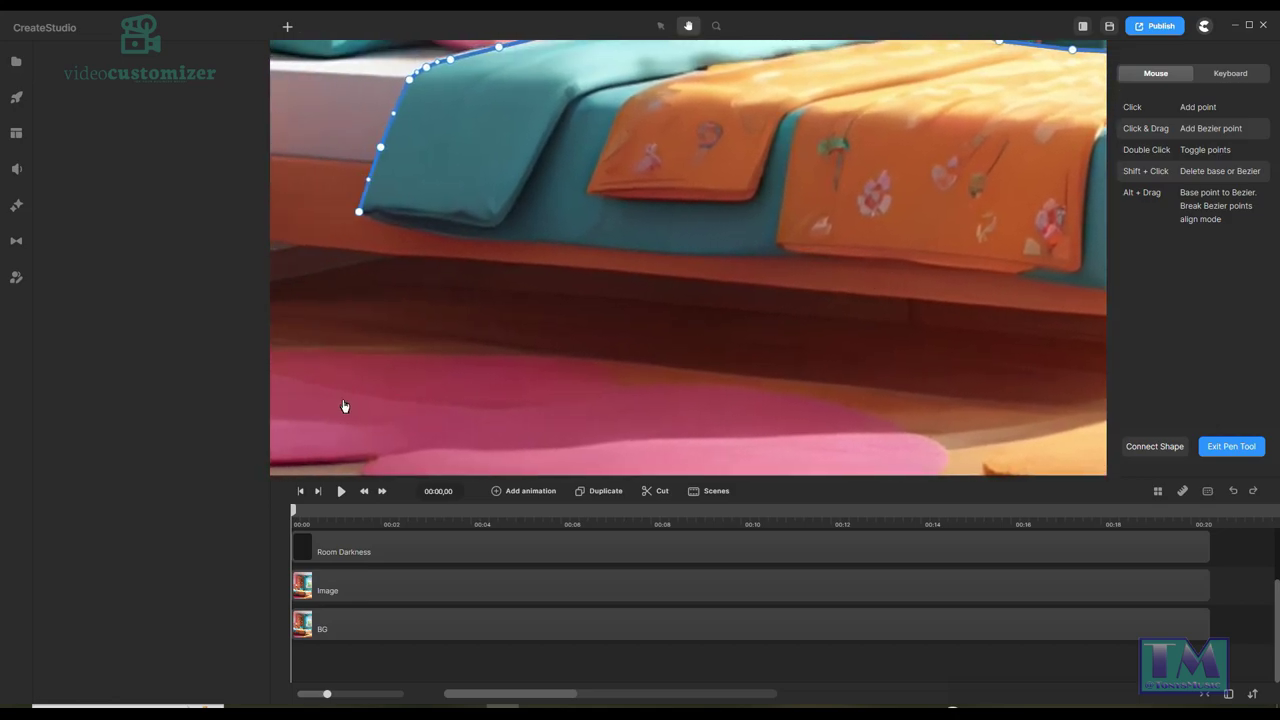
{"action": "left_click", "coordinate": [660, 28]}
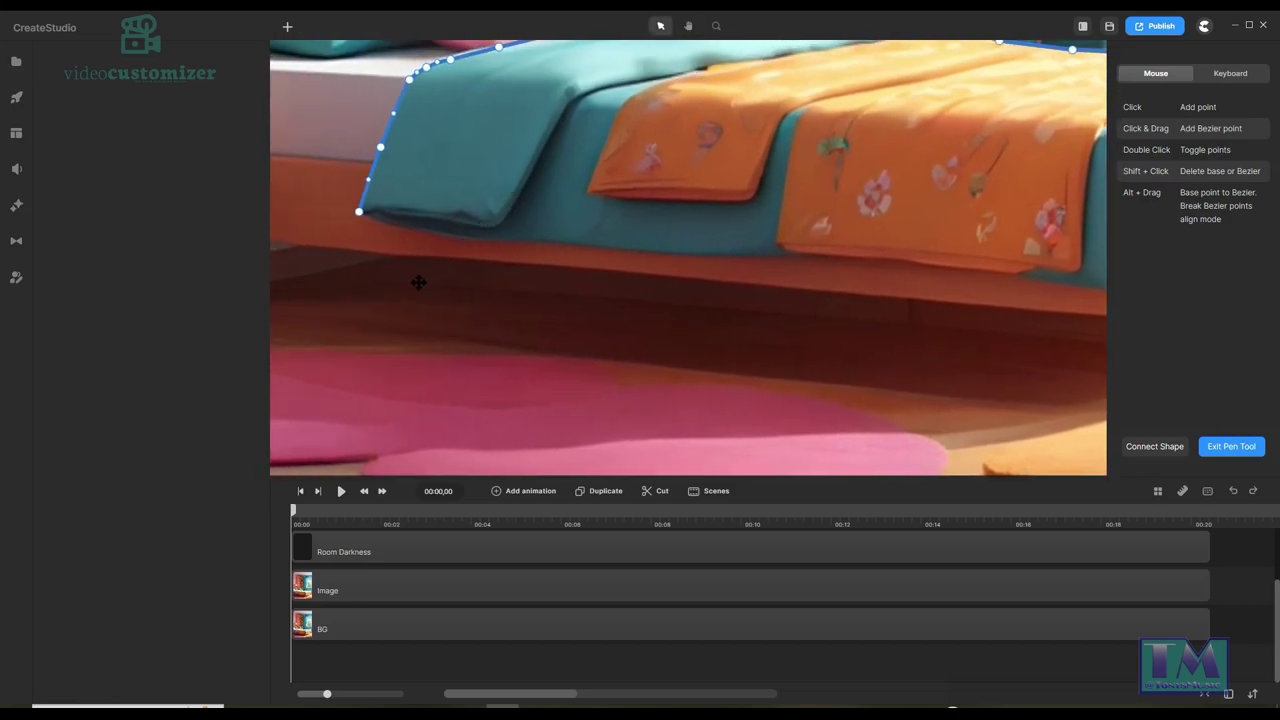
{"action": "left_click", "coordinate": [359, 326]}
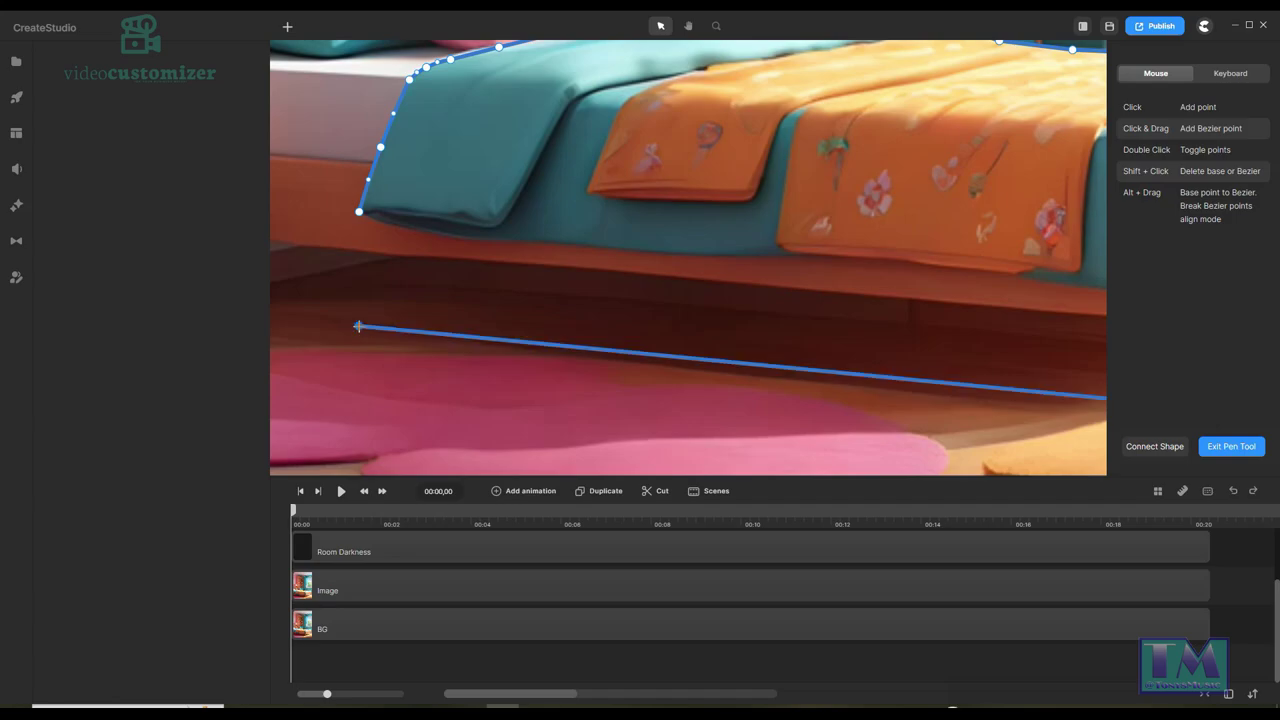
{"action": "left_click", "coordinate": [358, 211]}
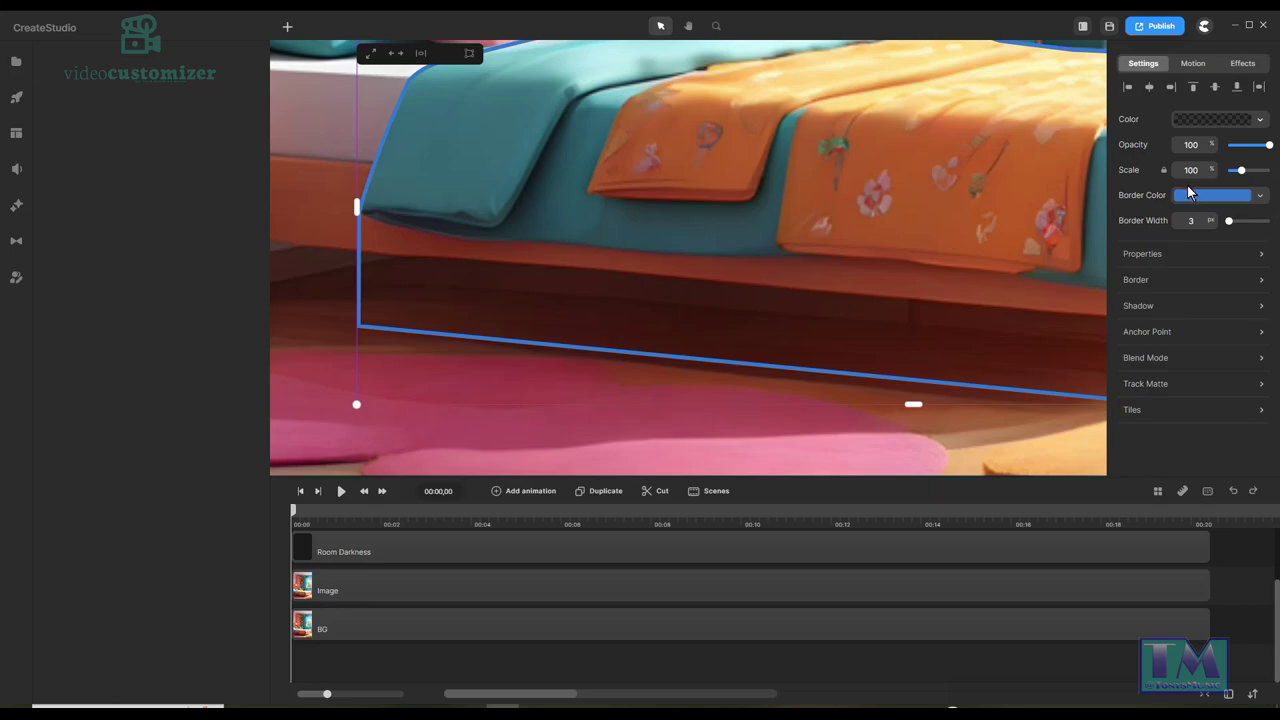
Give the bed path a fully opaque near-black fill, 0c0707.
{"action": "left_click", "coordinate": [1238, 121]}
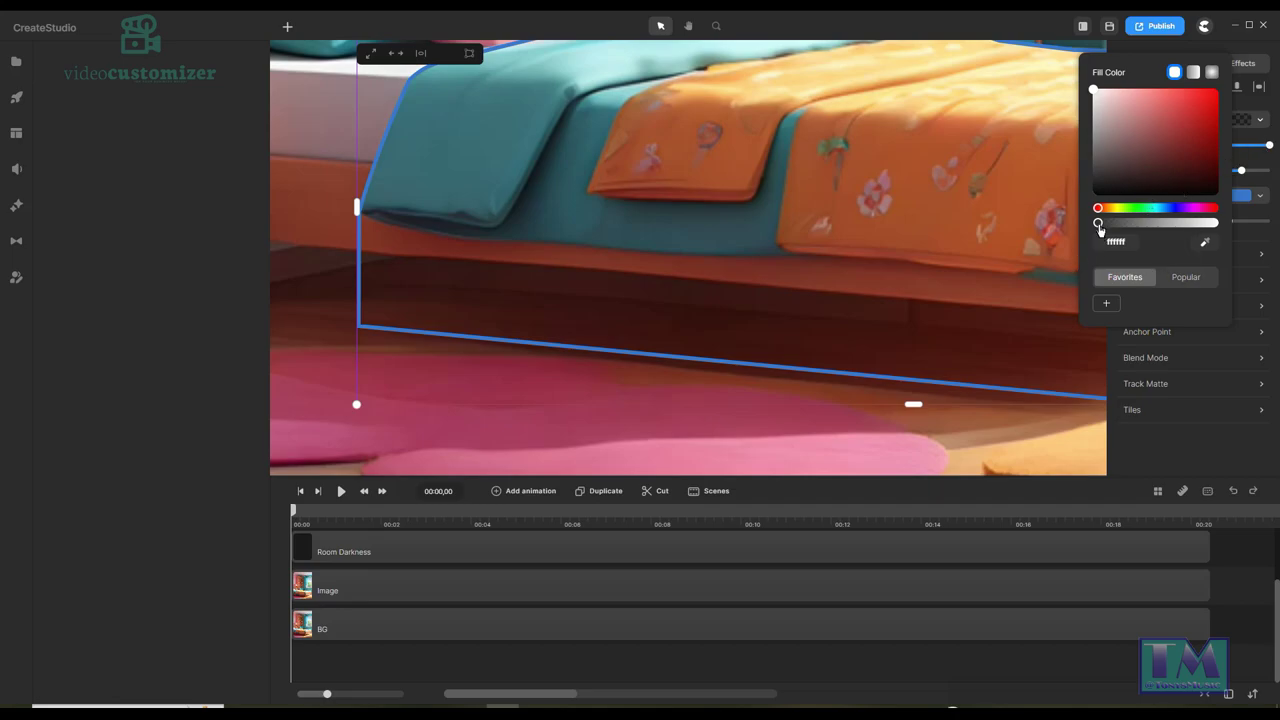
{"action": "left_click_drag", "start_coordinate": [1099, 224], "coordinate": [1215, 226]}
{"action": "left_click", "coordinate": [1144, 190]}
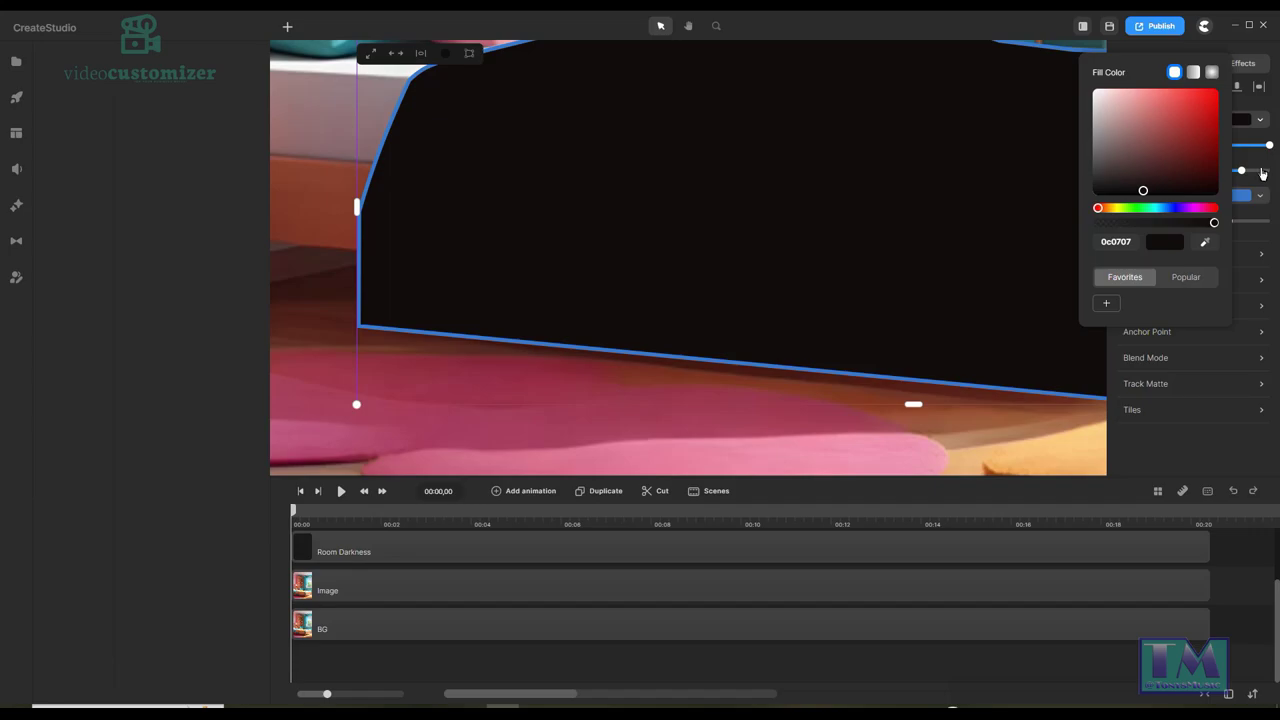
{"action": "left_click", "coordinate": [1275, 553]}
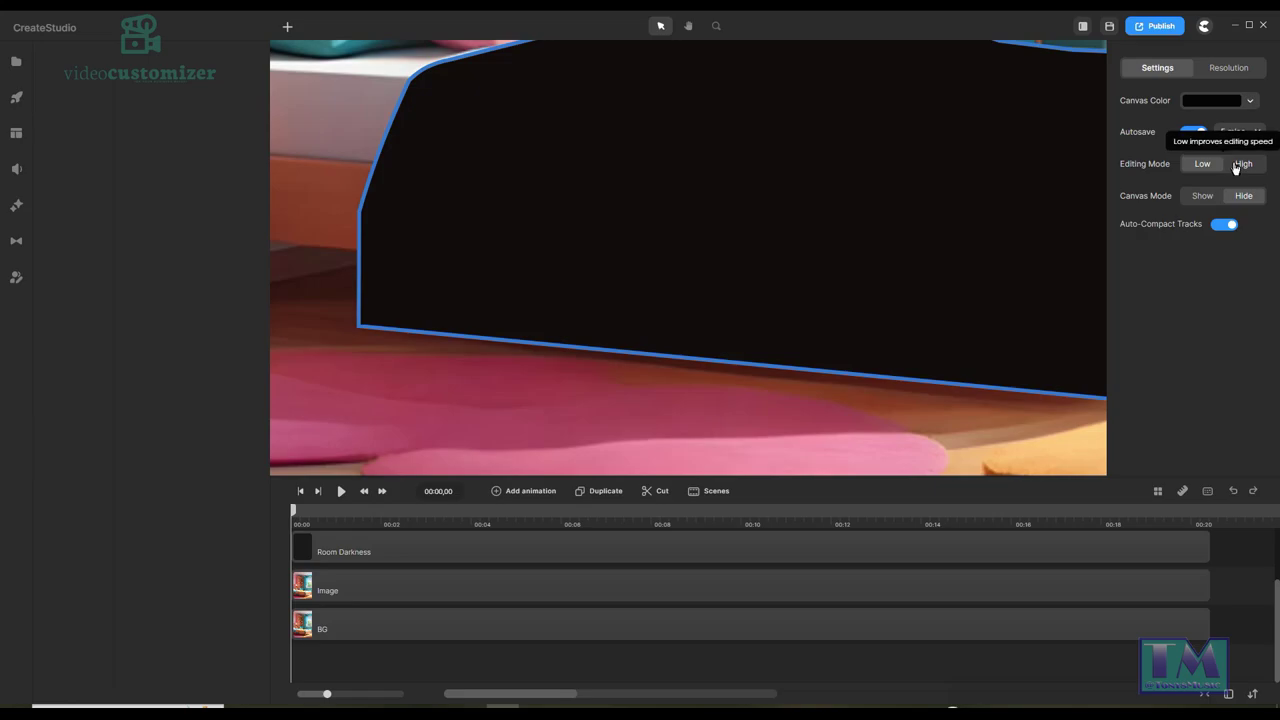
Make the bed path's border colour fully transparent.
{"action": "left_click", "coordinate": [704, 396]}
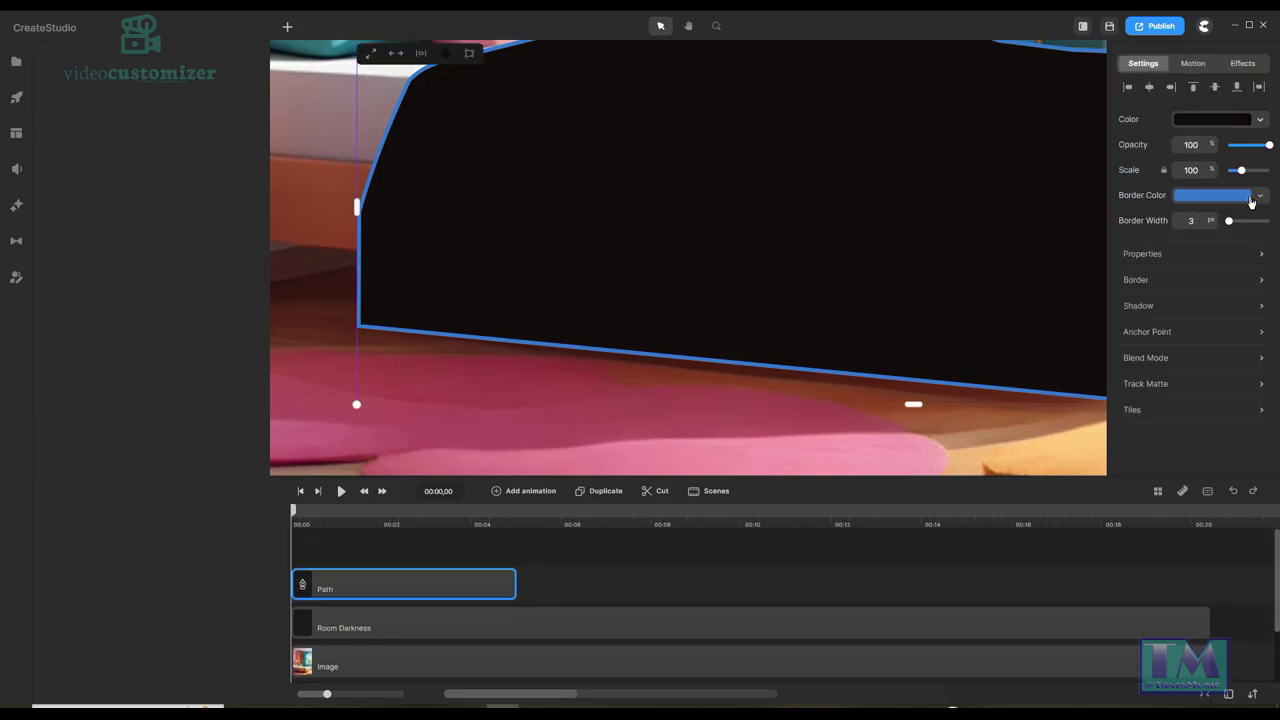
{"action": "left_click", "coordinate": [1258, 199]}
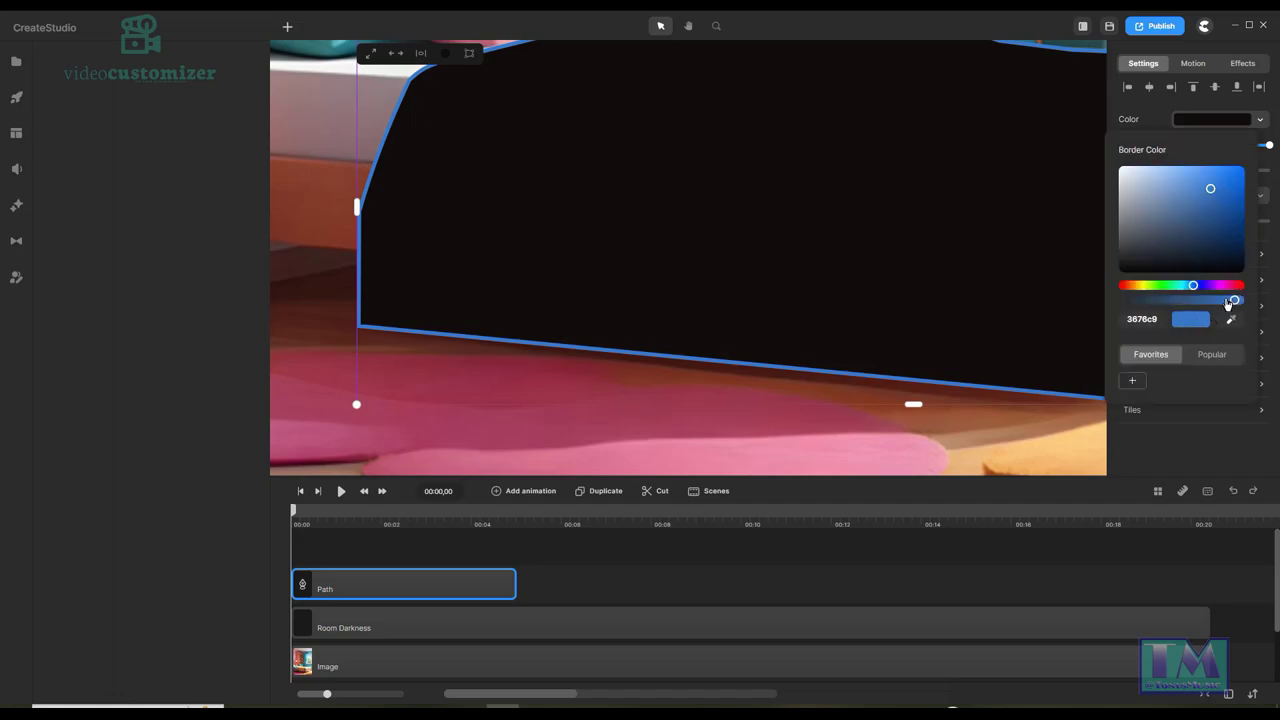
{"action": "left_click_drag", "start_coordinate": [1236, 300], "coordinate": [1120, 304]}
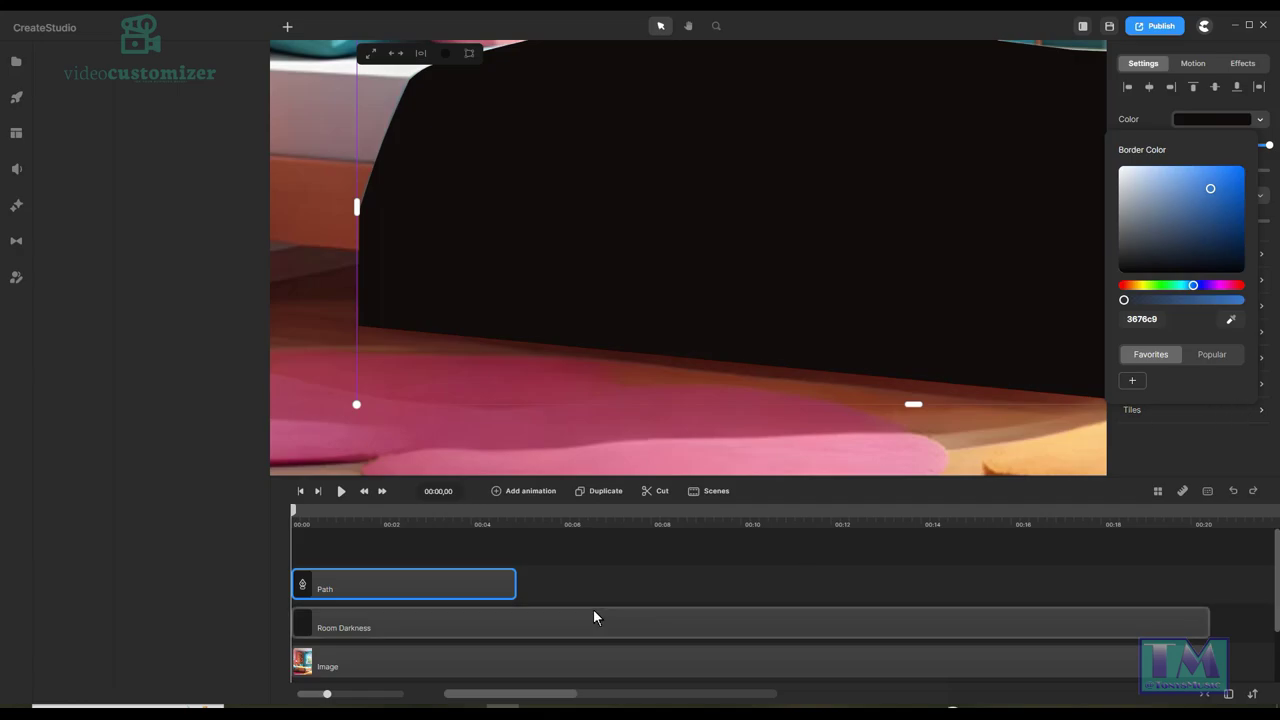
Extend the Path layer to the end of the Room Darkness layer and mask the upper Image layer with it.
{"action": "left_click_drag", "start_coordinate": [514, 579], "coordinate": [1209, 587]}
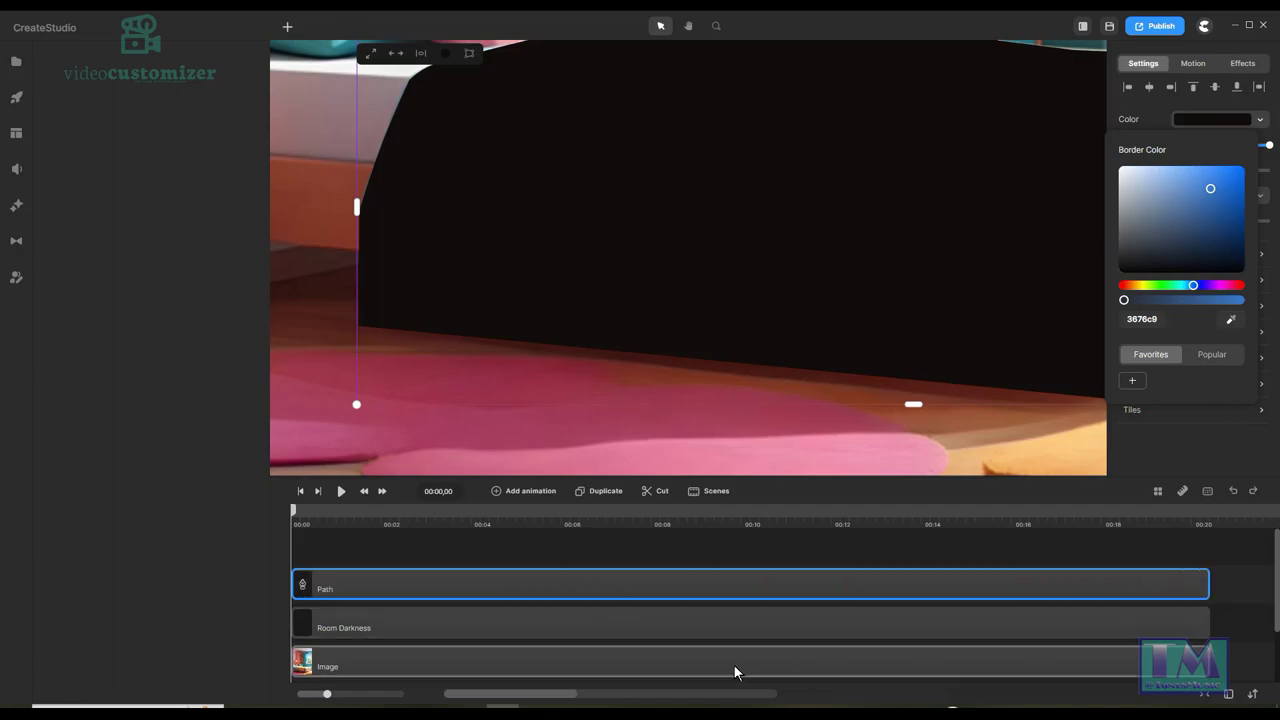
{"action": "left_click", "coordinate": [410, 654], "text": "shift"}
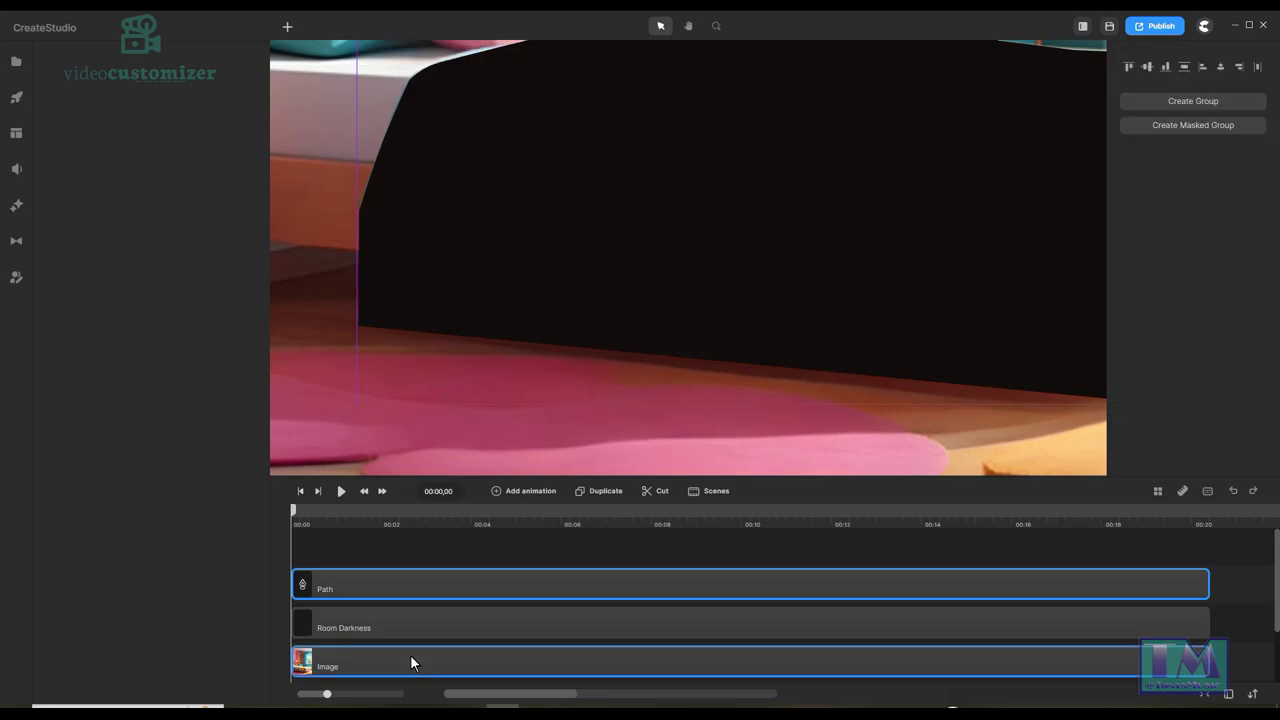
{"action": "right_click", "coordinate": [482, 588]}
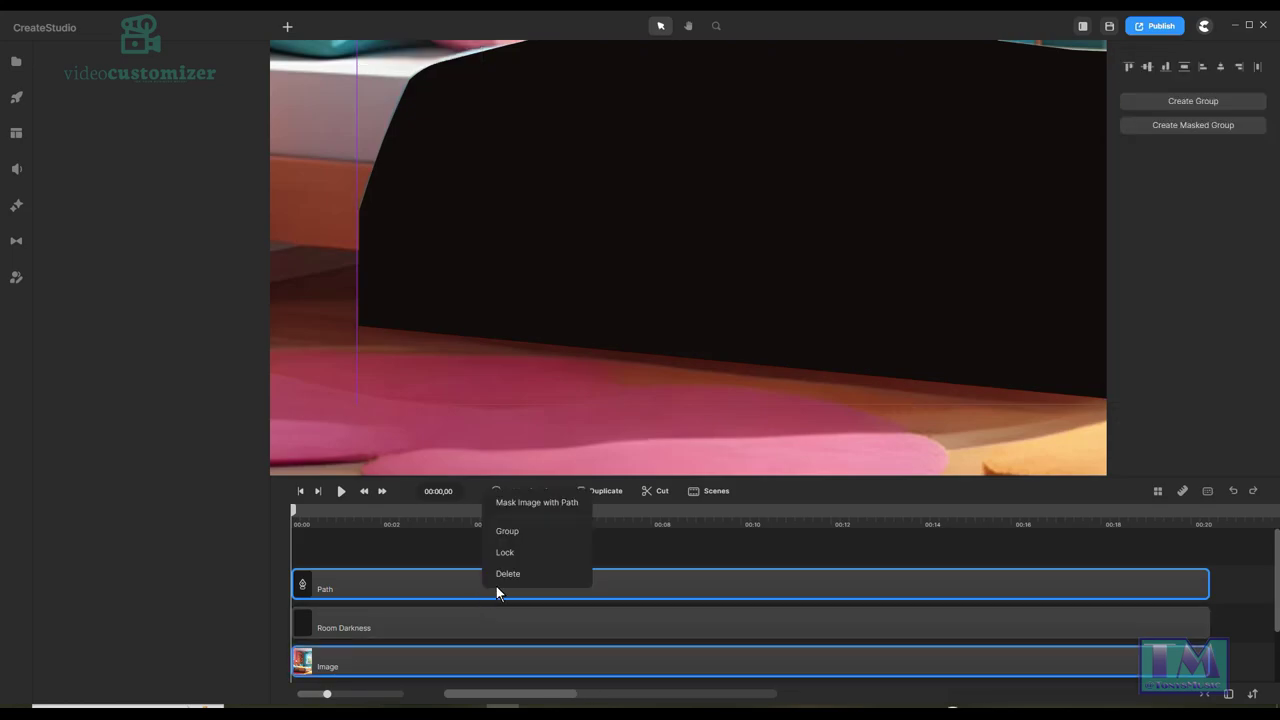
{"action": "left_click", "coordinate": [552, 503]}
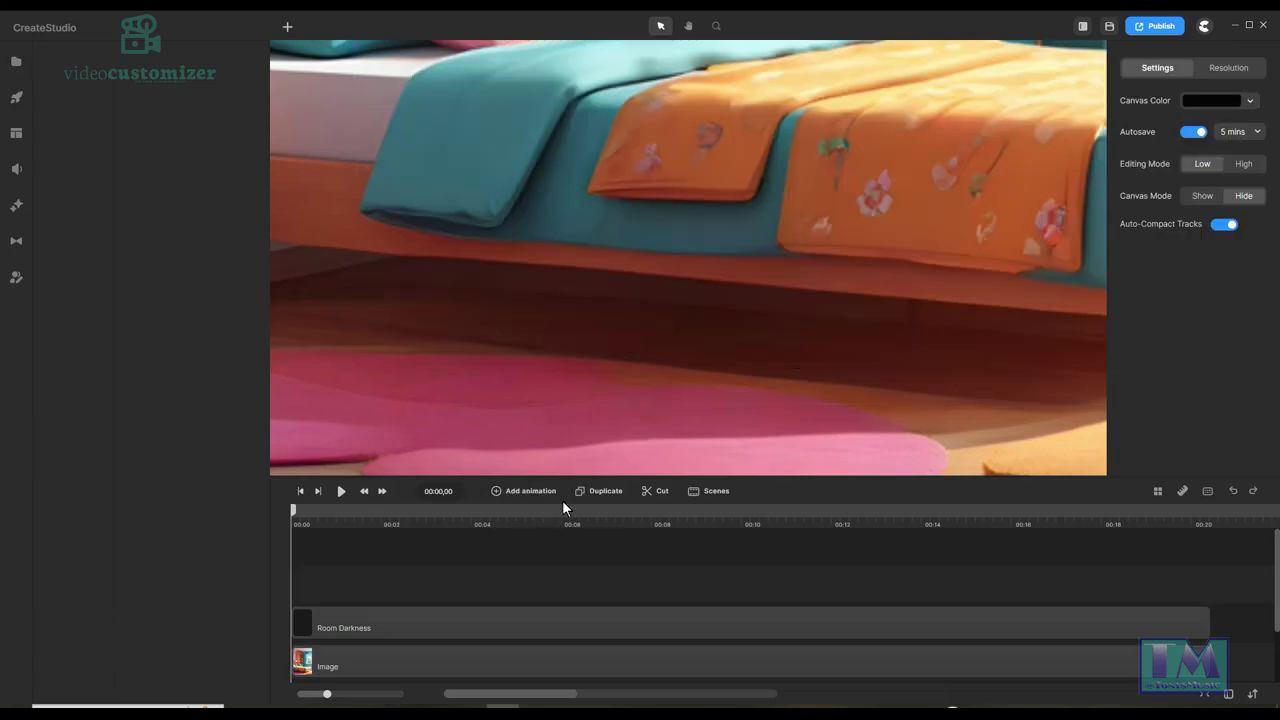
Select the masked bed image and fit the whole canvas in view to check the cutout.
{"action": "left_click", "coordinate": [430, 665]}
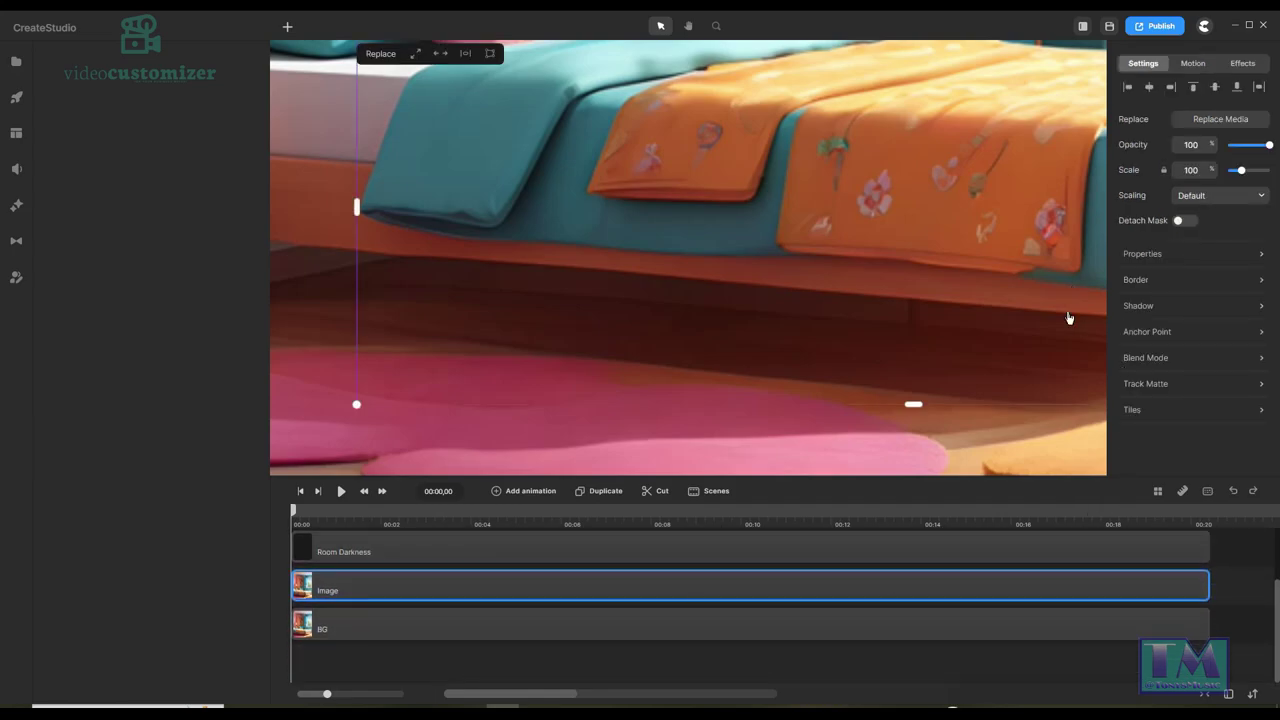
{"action": "left_click", "coordinate": [716, 25]}
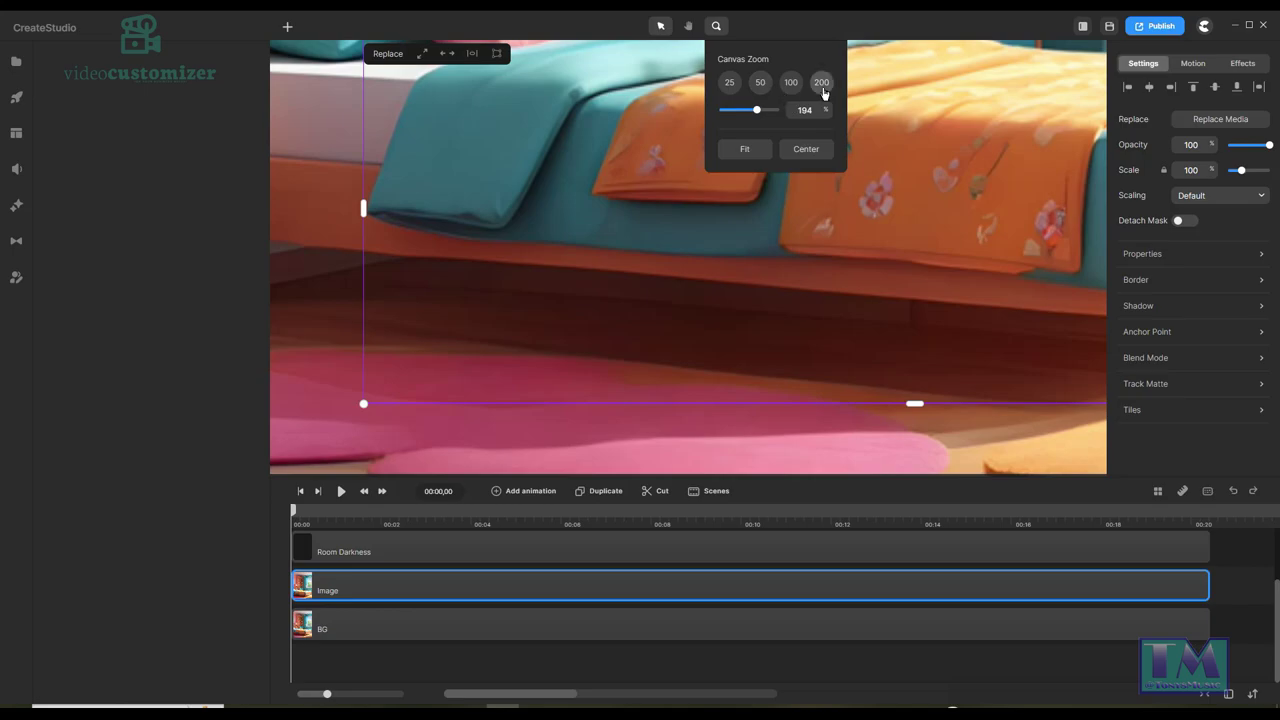
{"action": "left_click", "coordinate": [747, 152]}
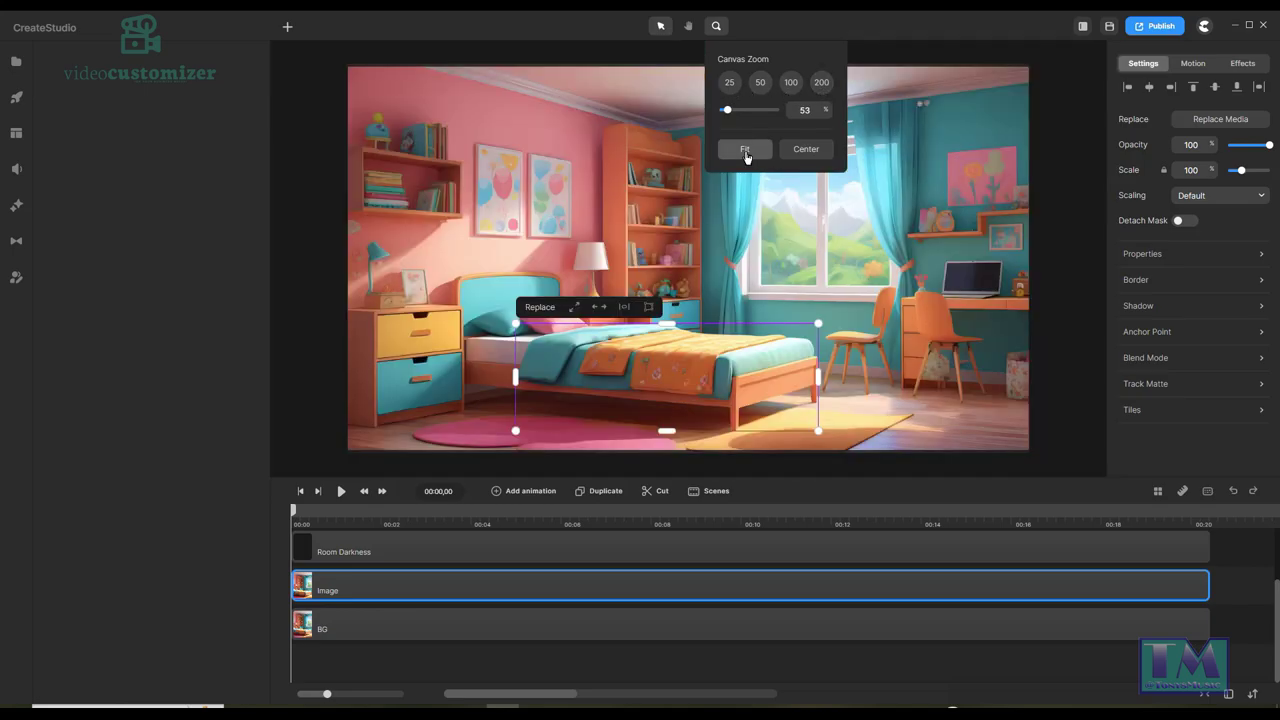
{"action": "mouse_move", "coordinate": [614, 381]}
{"action": "left_mouse_down"}
{"action": "mouse_move", "coordinate": [719, 380]}
{"action": "mouse_move", "coordinate": [599, 373]}
{"action": "mouse_move", "coordinate": [610, 373]}
{"action": "left_mouse_up"}
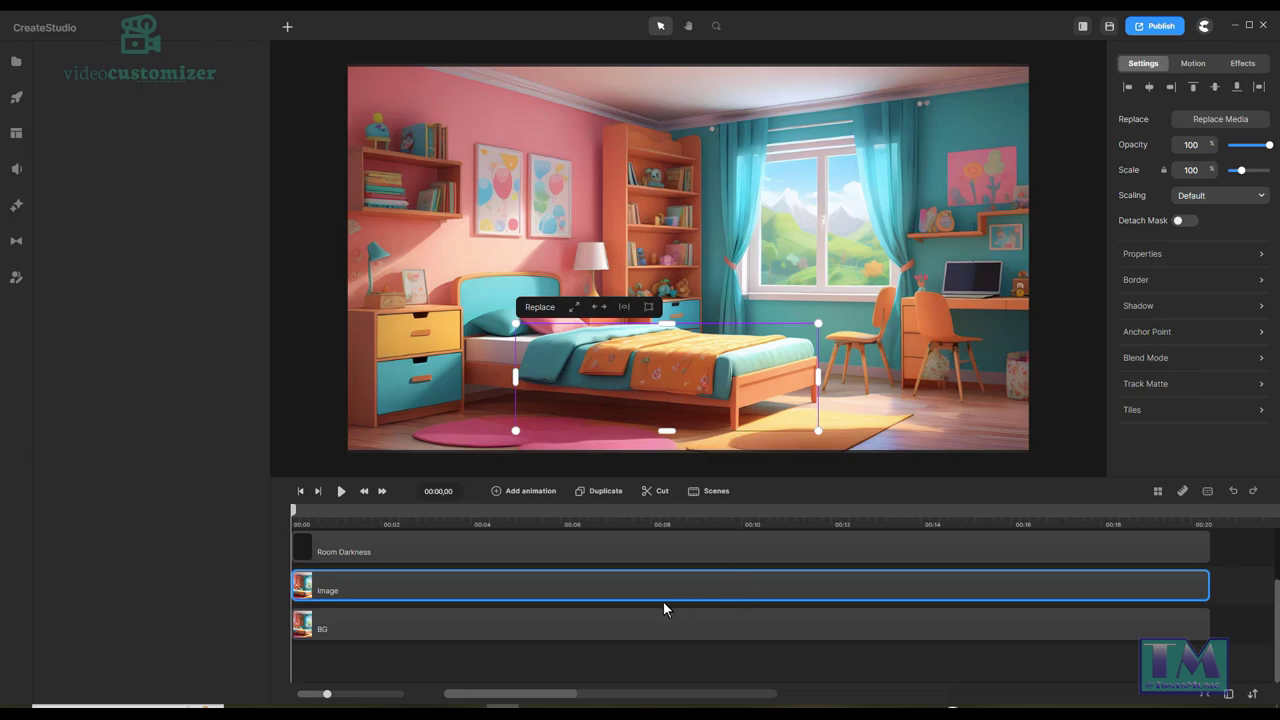
Rename the masked Image layer as BedMask 1.
{"action": "right_click", "coordinate": [356, 584]}
{"action": "left_click", "coordinate": [414, 427]}
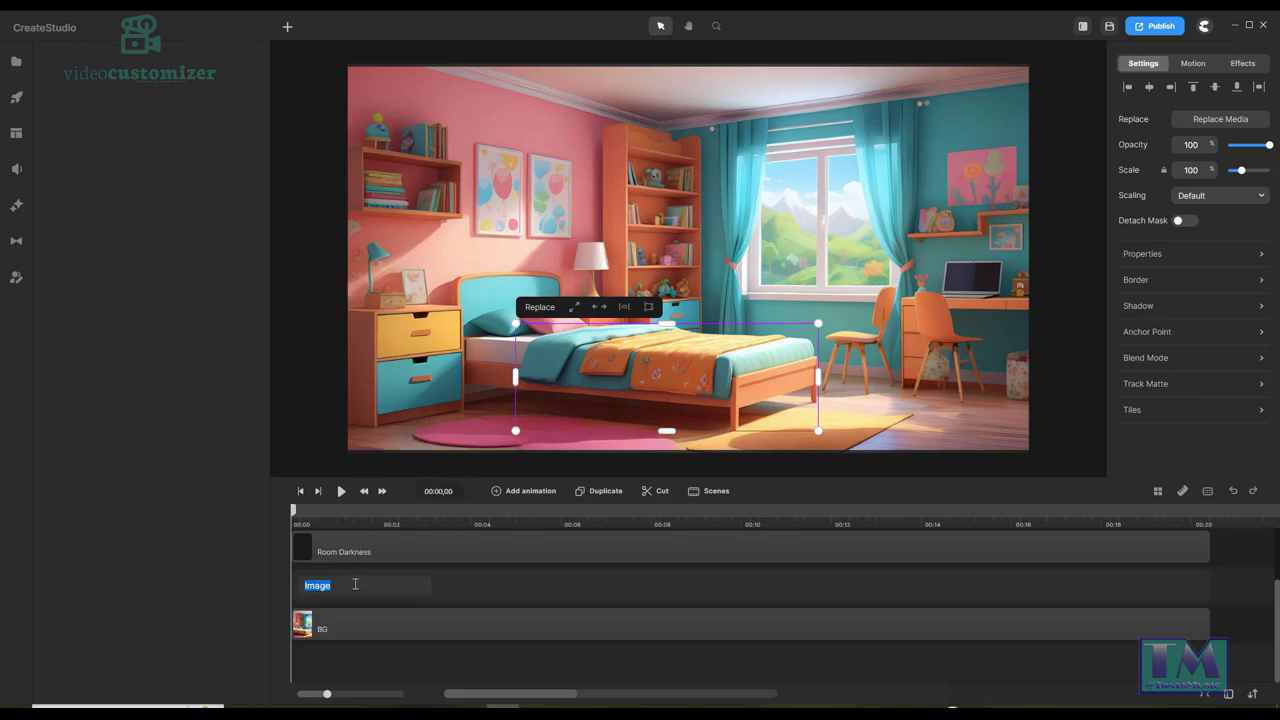
{"action": "type", "text": "BedMask 1"}
{"action": "left_click", "coordinate": [726, 592]}
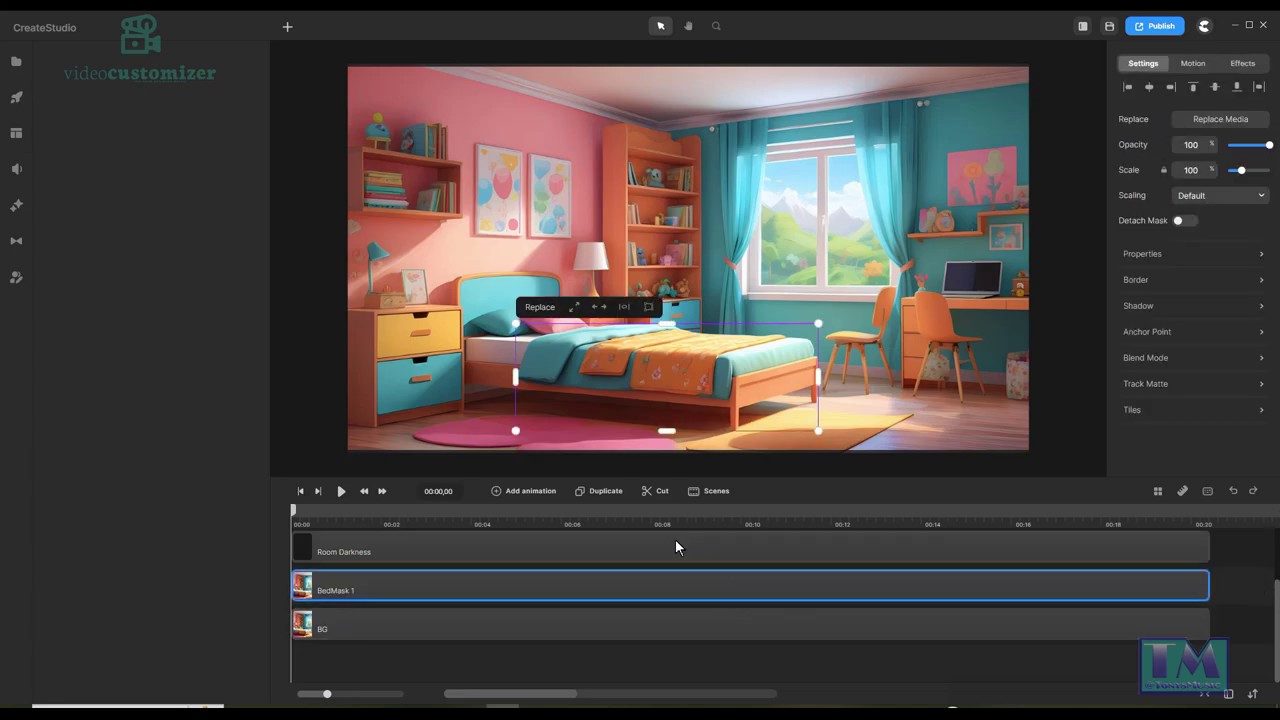
Duplicate the BedMask 1 layer and rename the upper copy BedMask 2.
{"action": "left_click", "coordinate": [601, 491]}
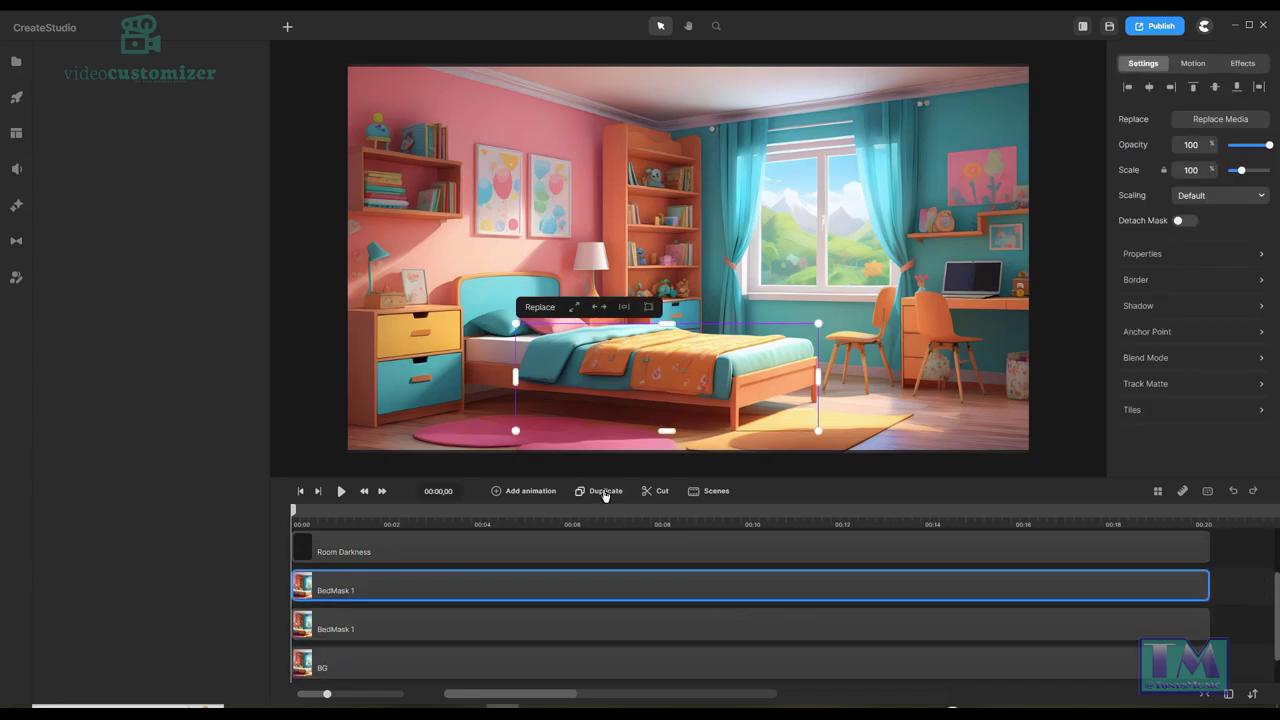
{"action": "right_click", "coordinate": [399, 590]}
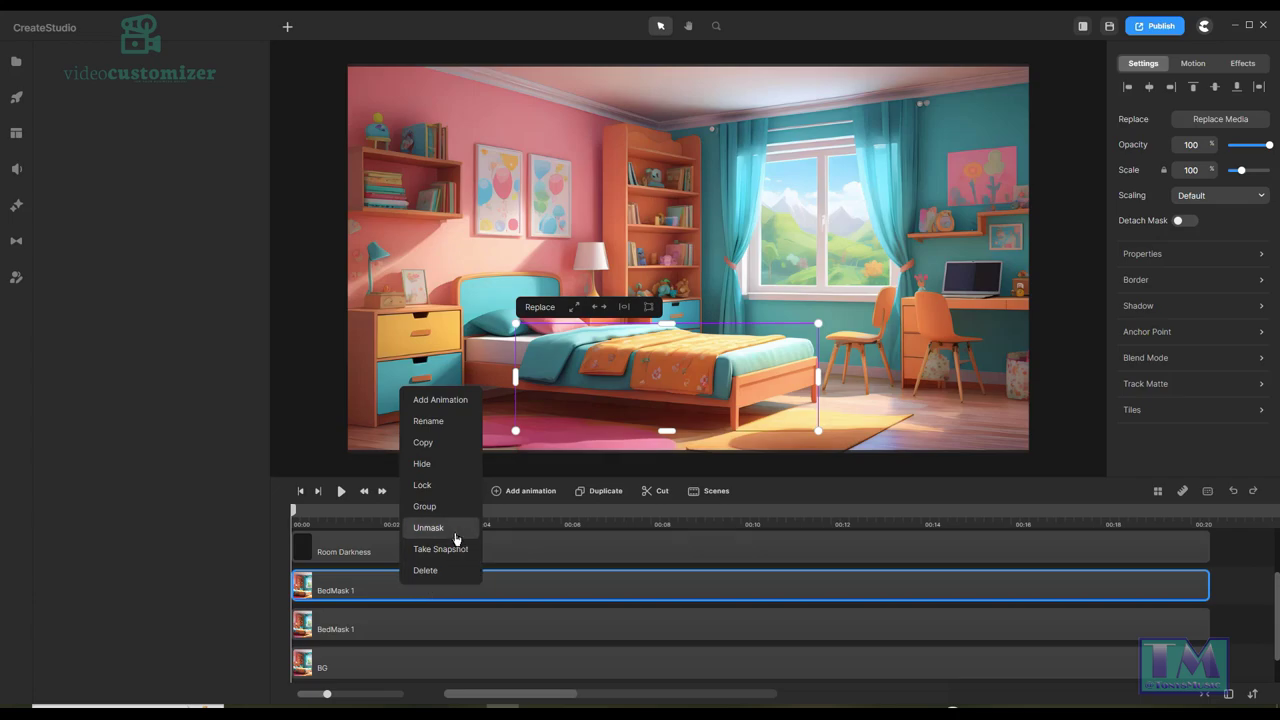
{"action": "left_click", "coordinate": [438, 421]}
{"action": "left_click", "coordinate": [397, 588]}
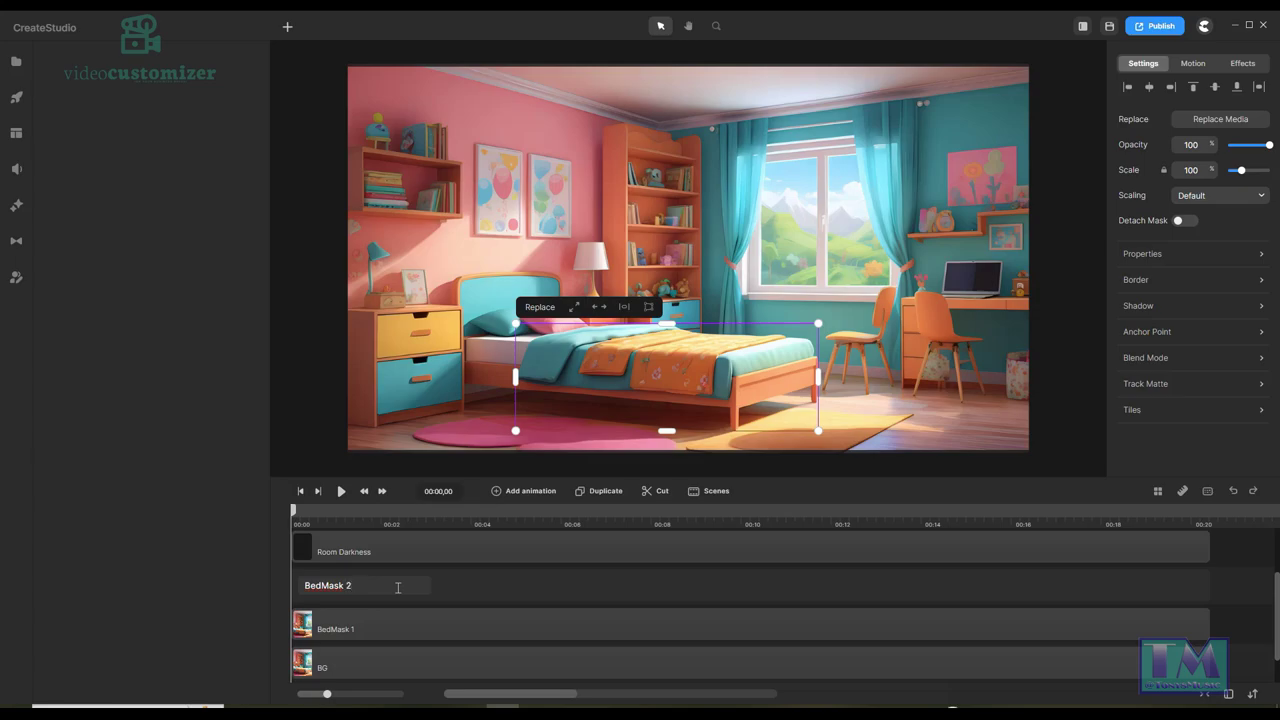
{"action": "key", "text": "Return"}
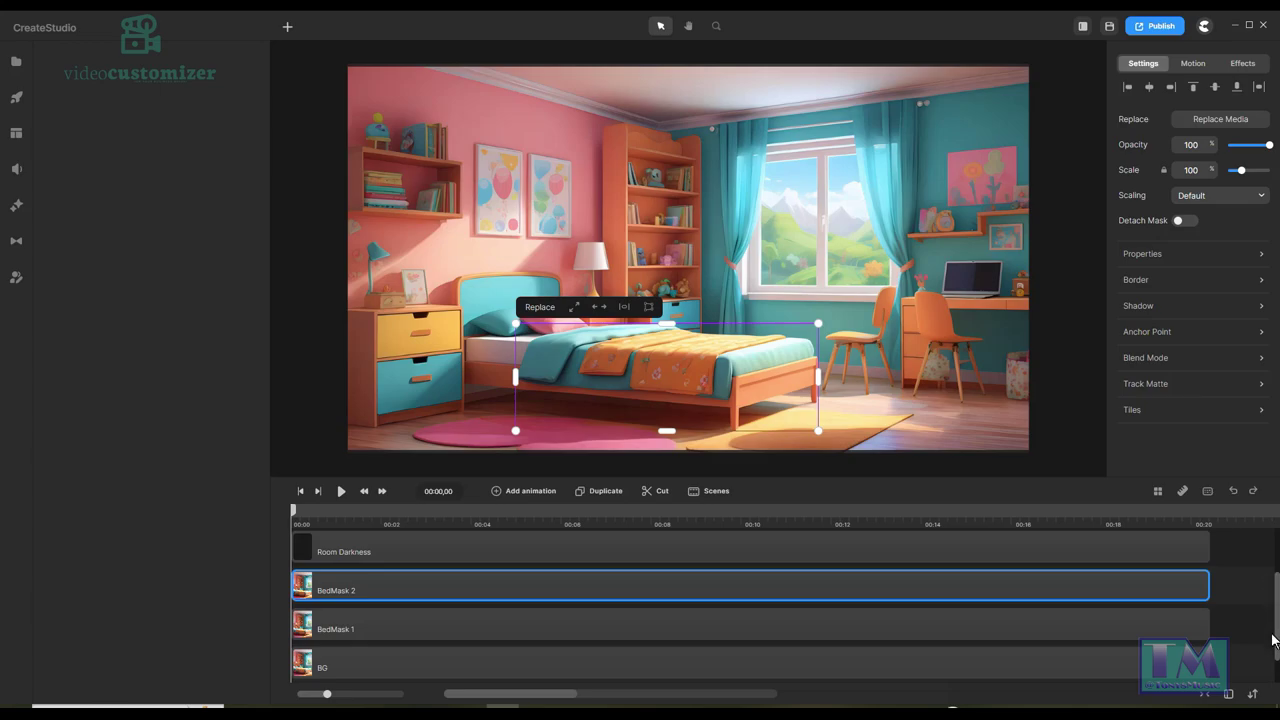
Zoom the canvas to 200% and bring the bedroom window into view.
{"action": "left_click_drag", "start_coordinate": [1275, 634], "coordinate": [1276, 588]}
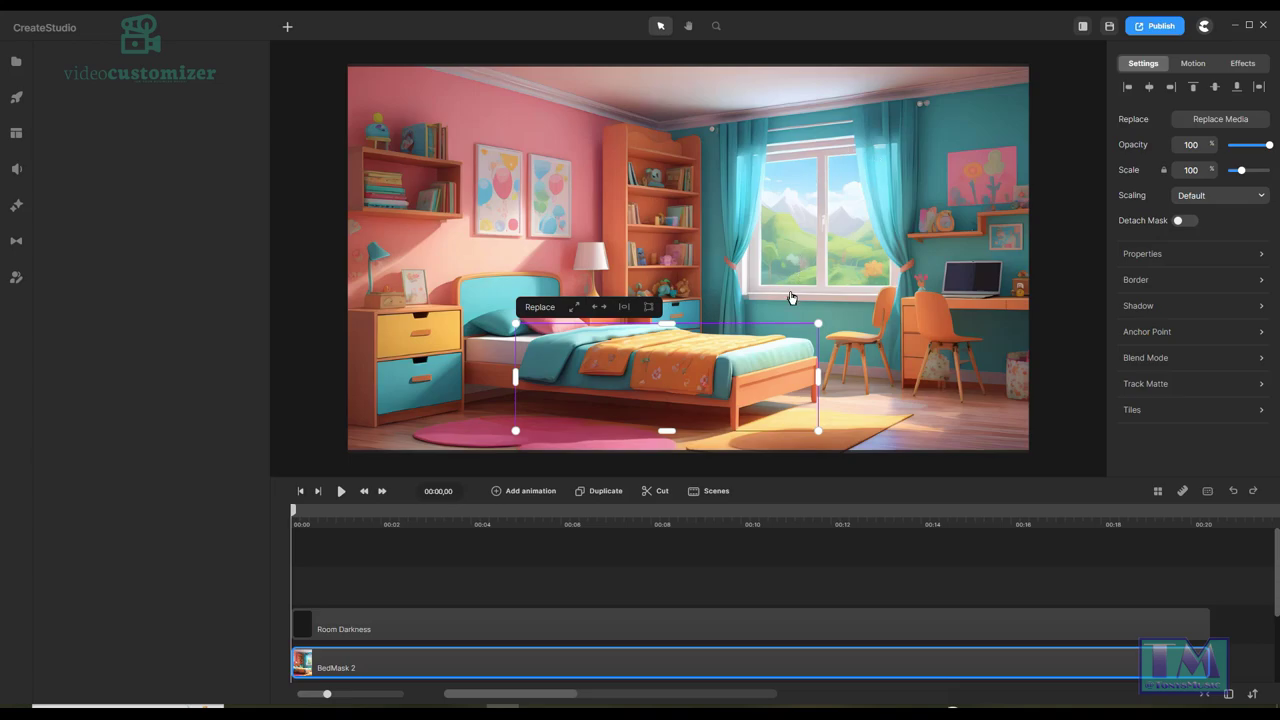
{"action": "left_click", "coordinate": [690, 28]}
{"action": "left_click", "coordinate": [716, 27]}
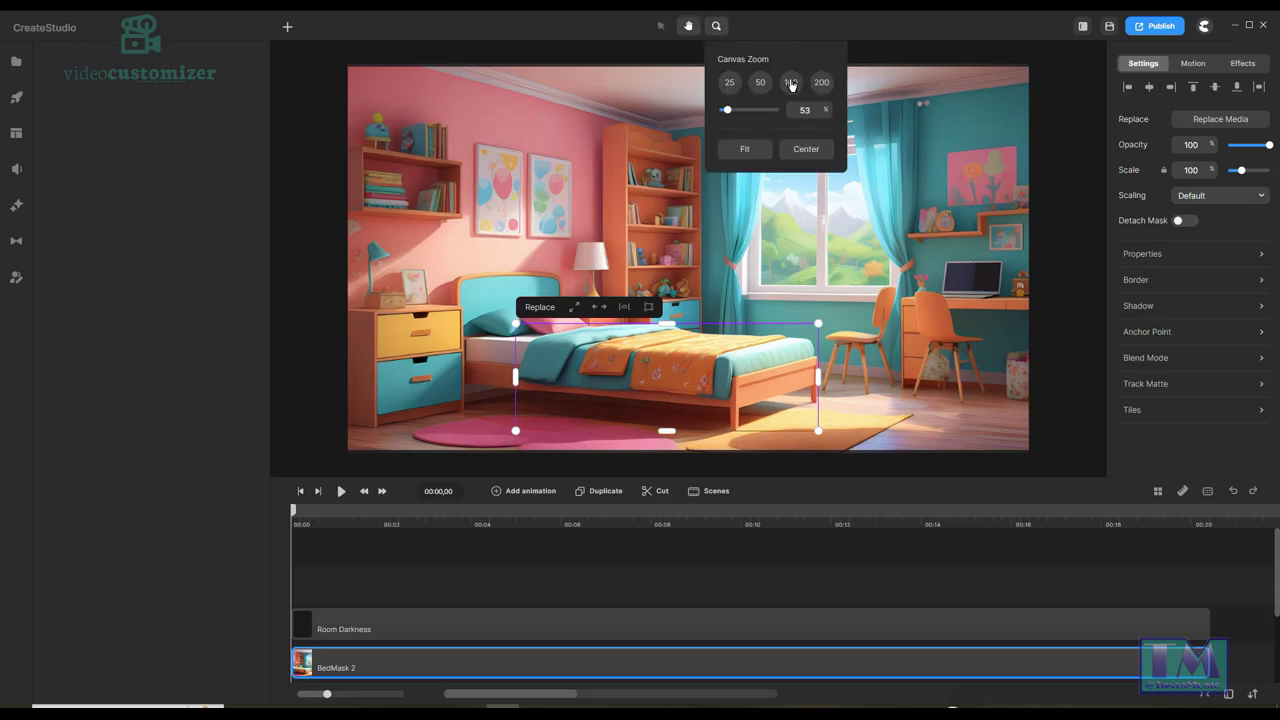
{"action": "left_click", "coordinate": [821, 84]}
{"action": "left_click_drag", "start_coordinate": [960, 240], "coordinate": [437, 323]}
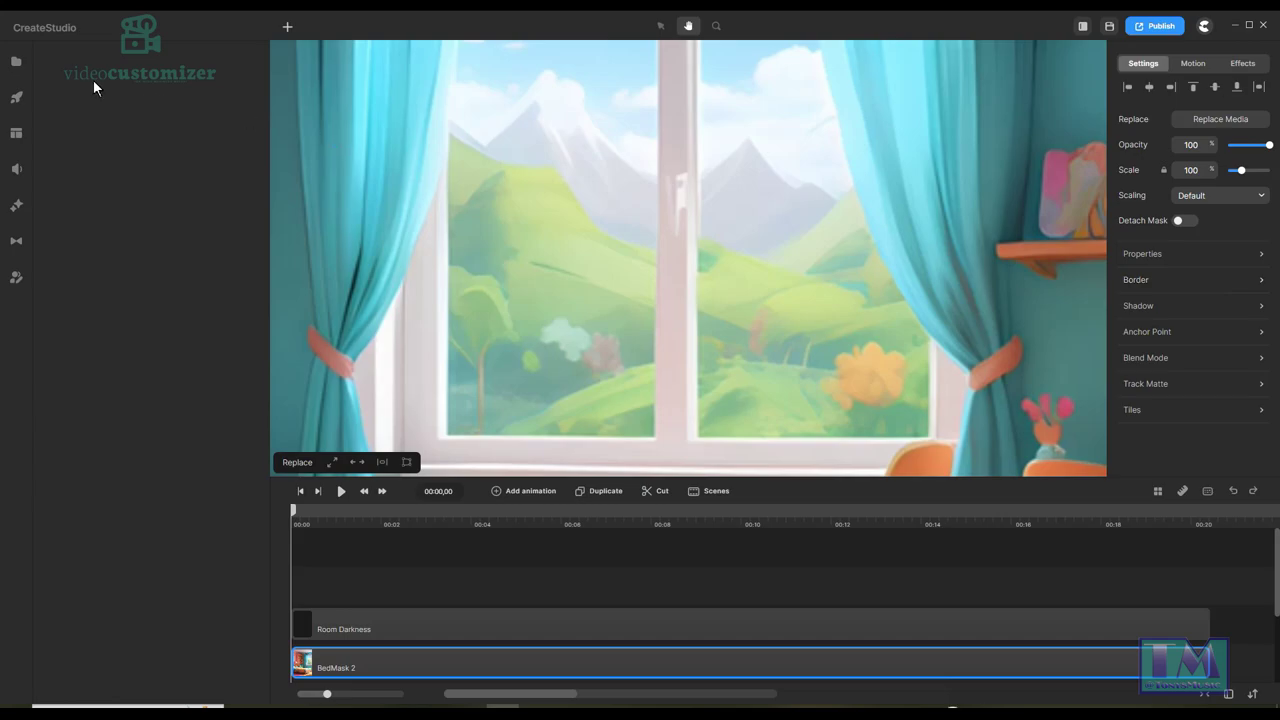
{"action": "left_click", "coordinate": [287, 27]}
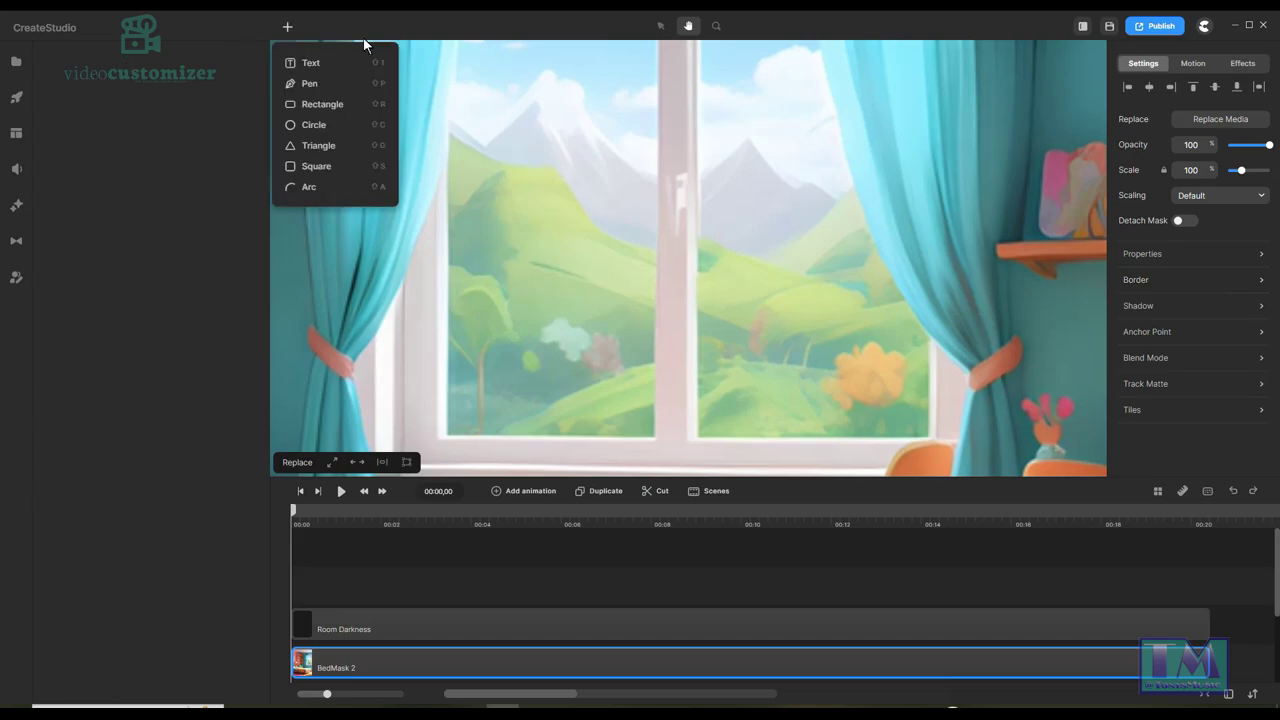
{"action": "left_click", "coordinate": [309, 86]}
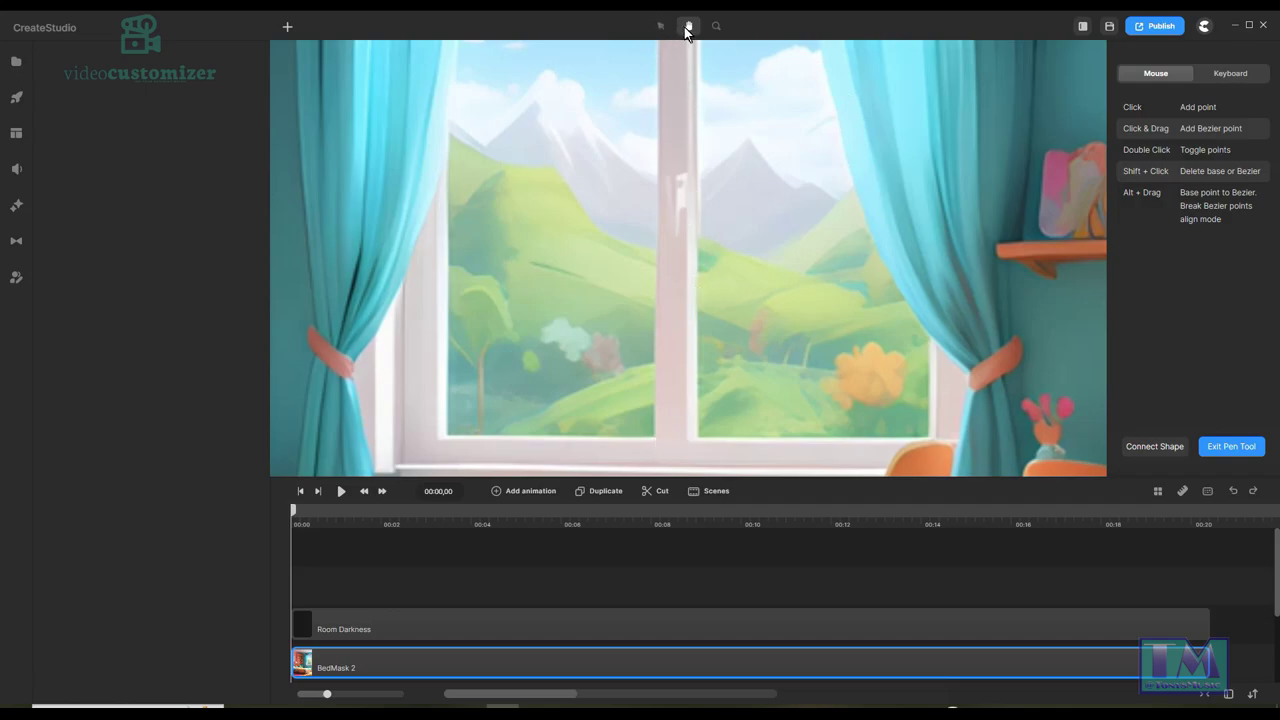
{"action": "left_click_drag", "start_coordinate": [809, 177], "coordinate": [822, 286]}
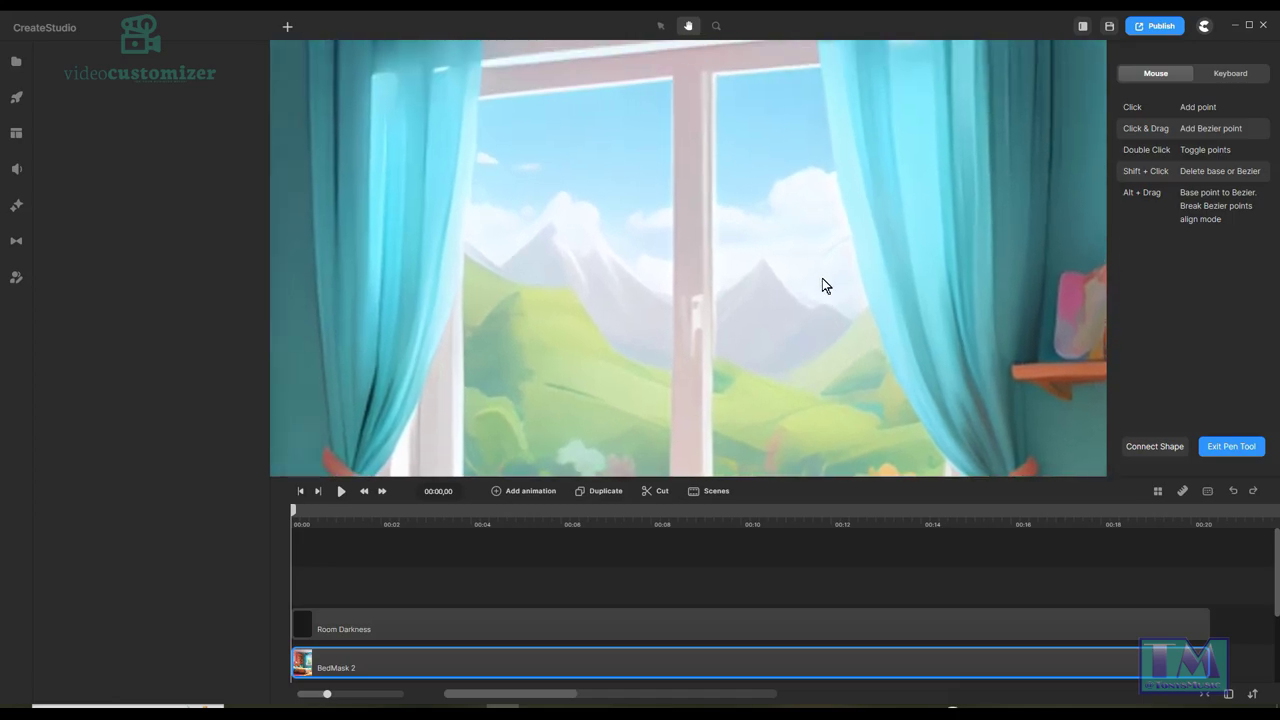
{"action": "left_click", "coordinate": [660, 25]}
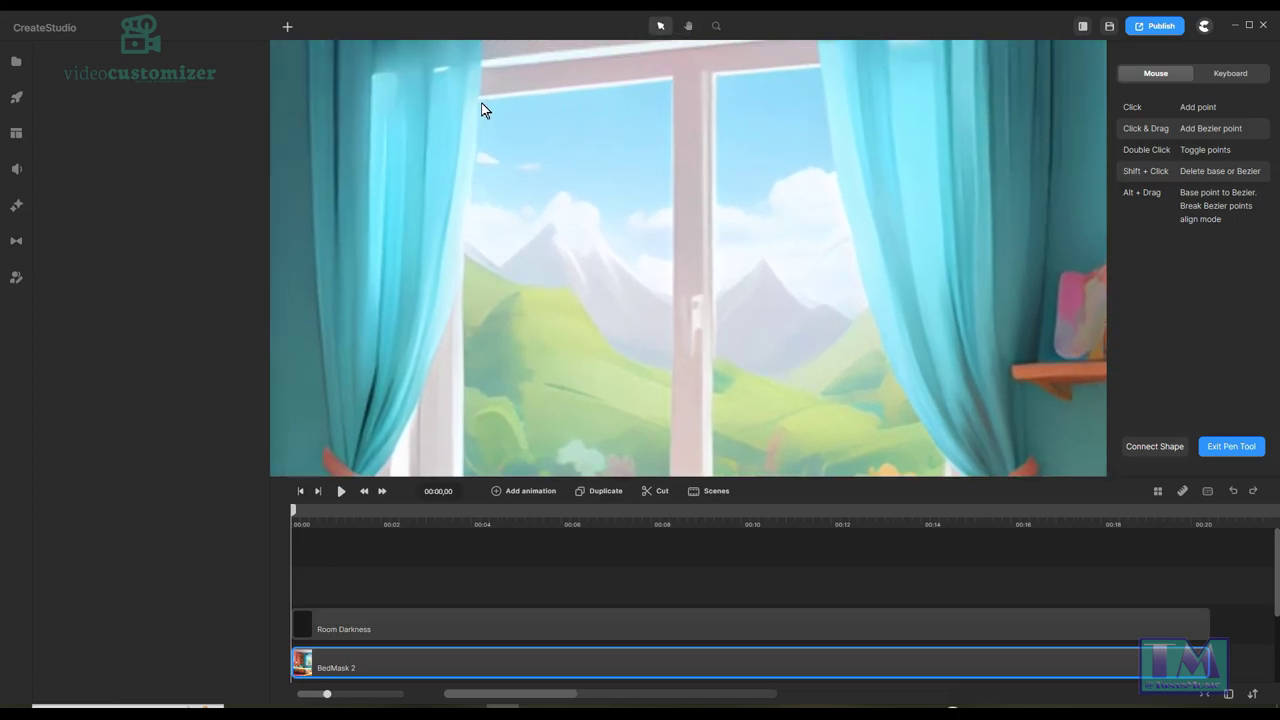
{"action": "left_click", "coordinate": [479, 105]}
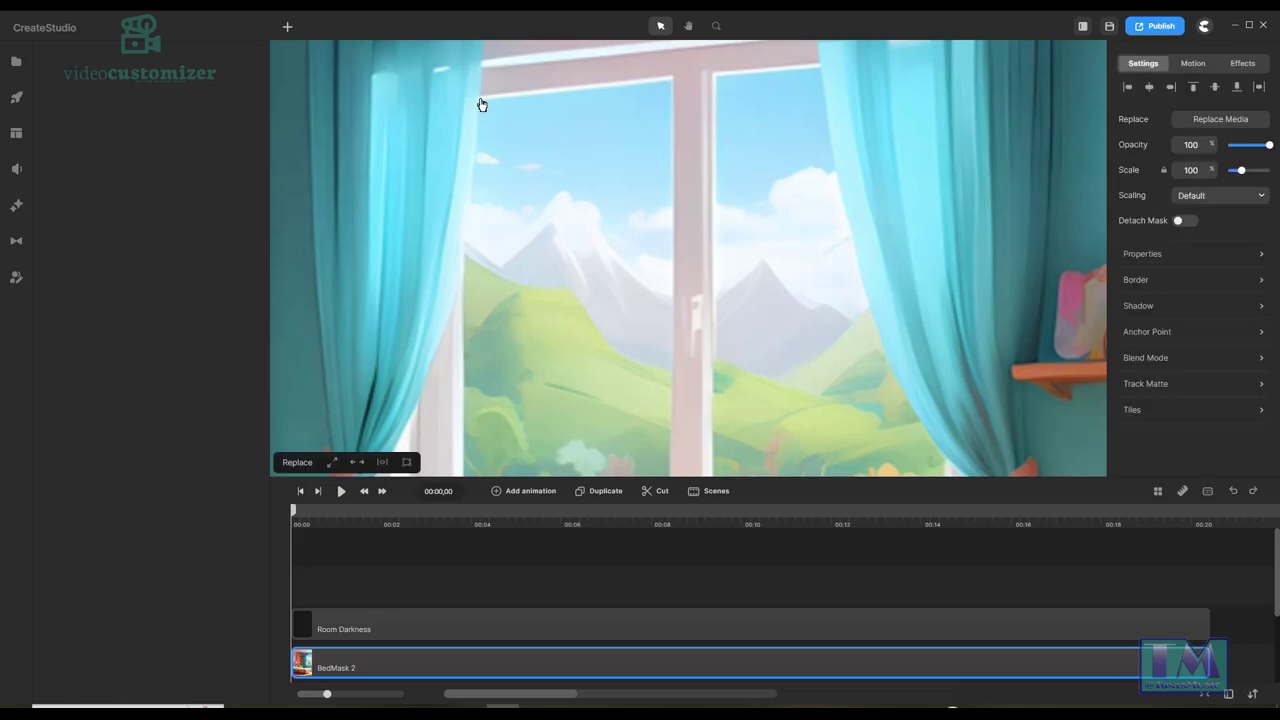
{"action": "left_click", "coordinate": [287, 29]}
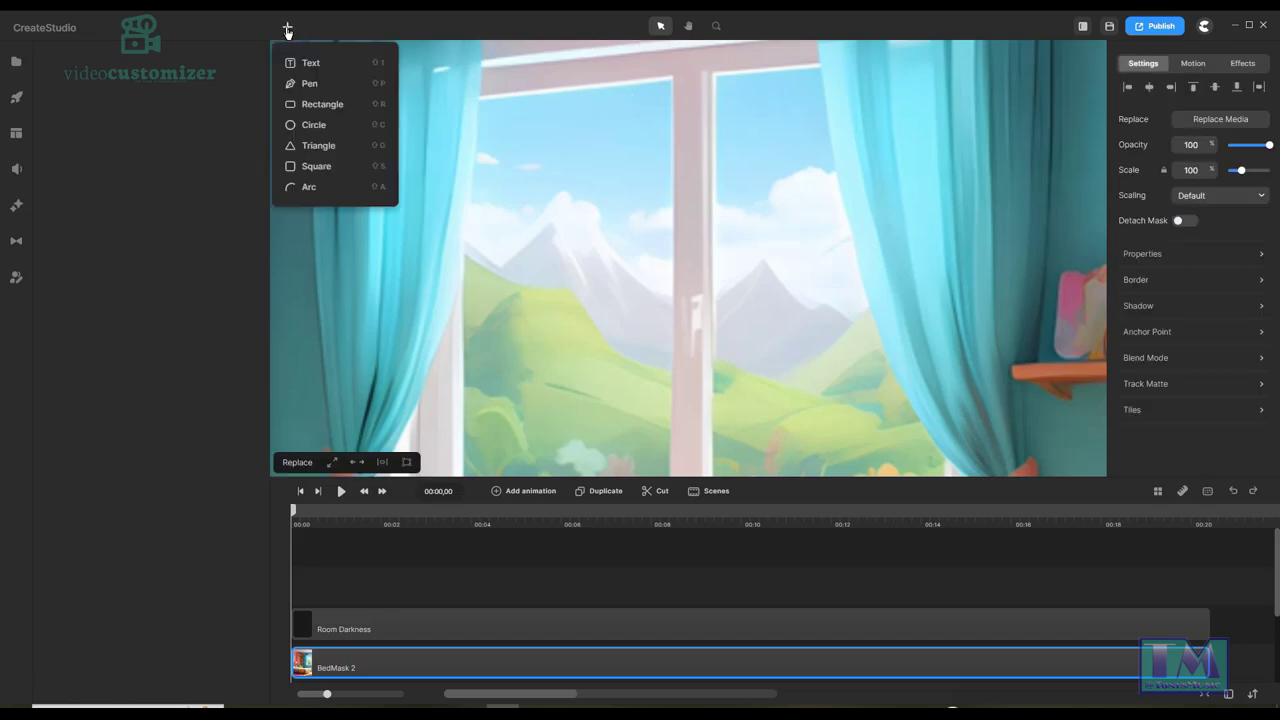
{"action": "left_click", "coordinate": [328, 85]}
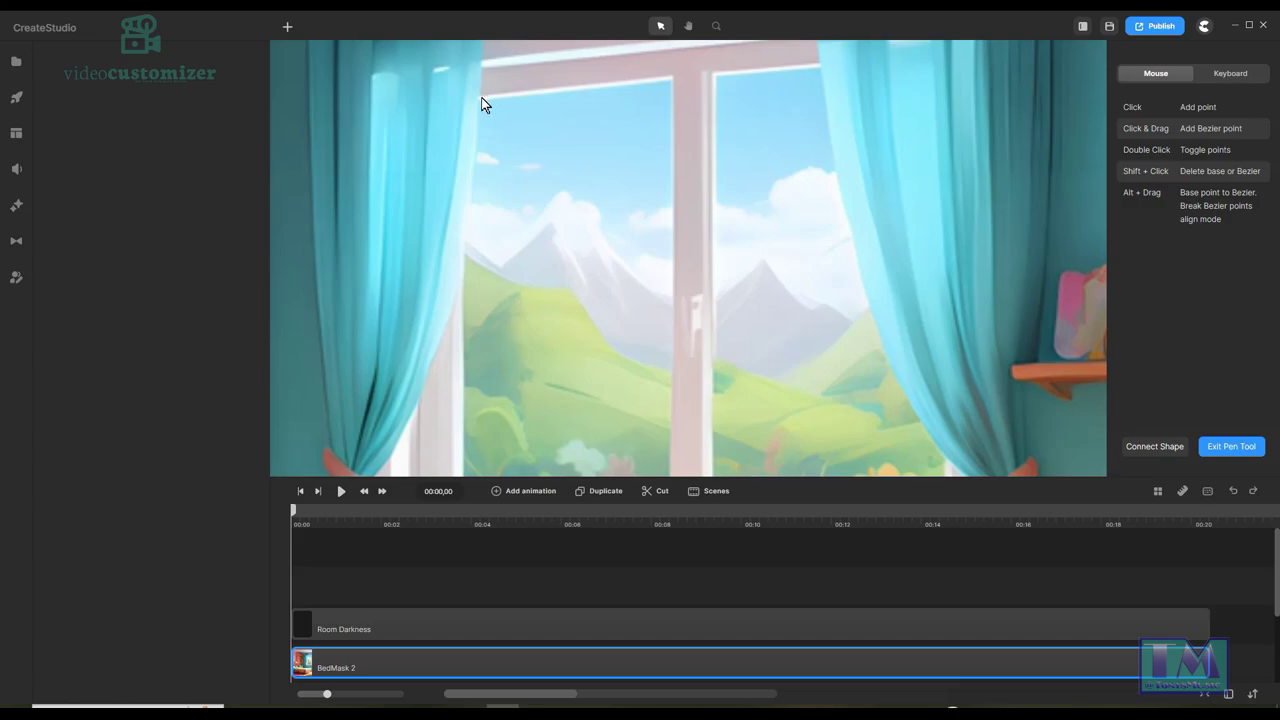
{"action": "key", "text": "Escape"}
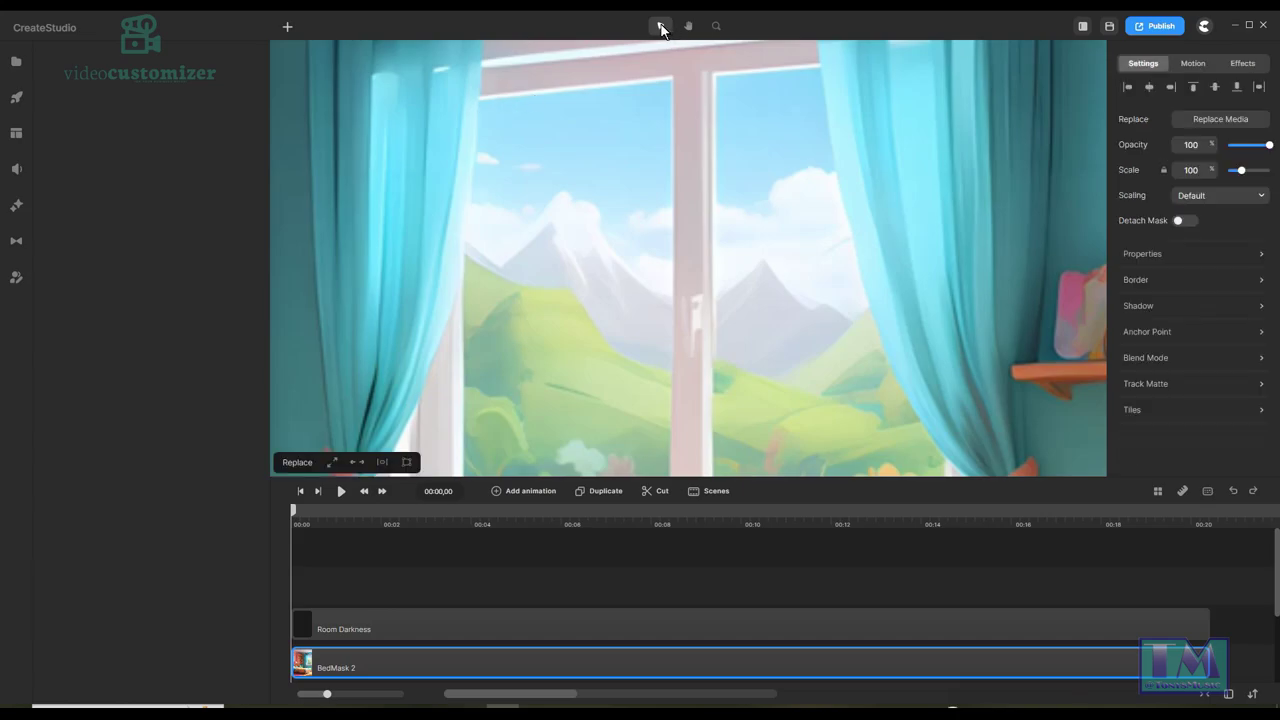
{"action": "left_click", "coordinate": [287, 27]}
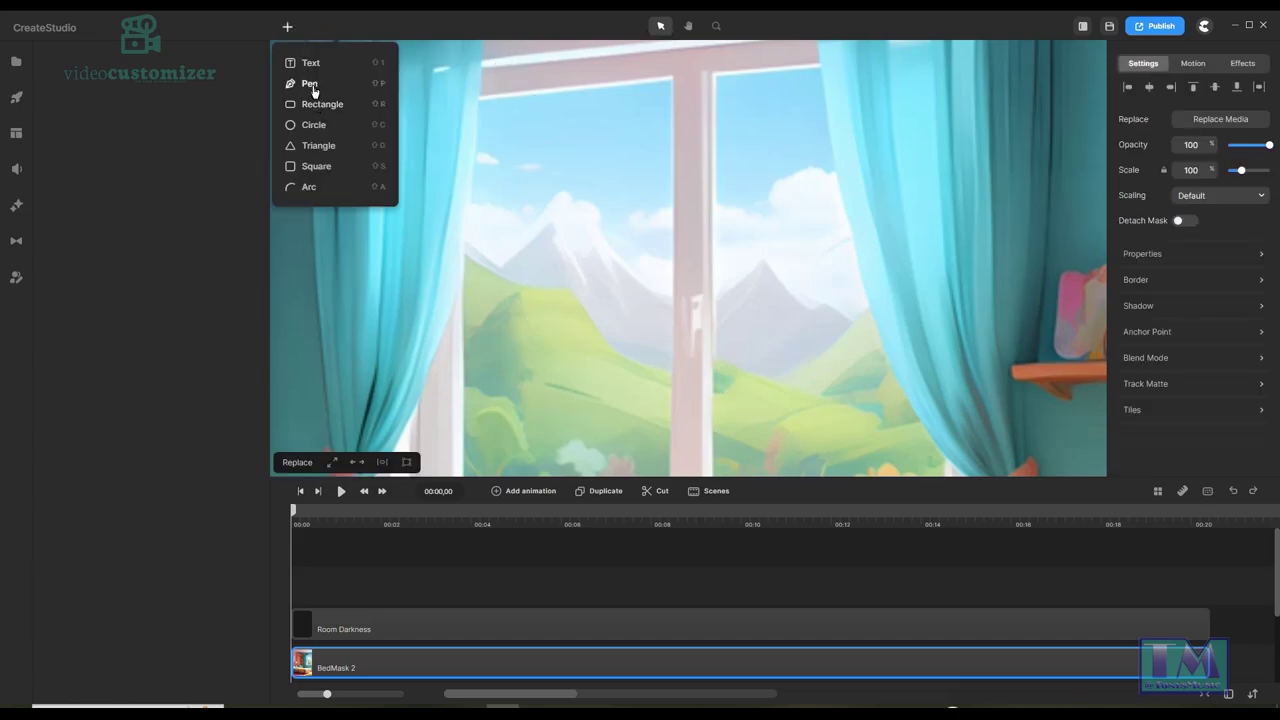
{"action": "left_click", "coordinate": [312, 85]}
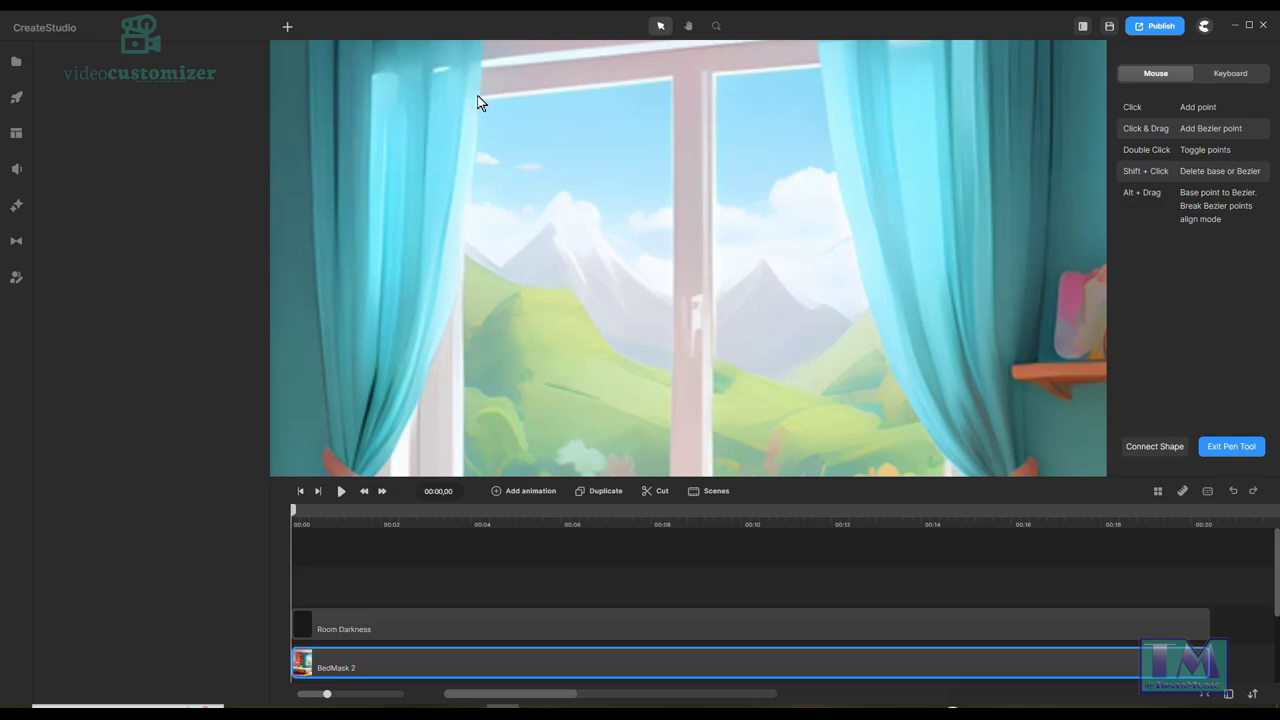
{"action": "key", "text": "Escape"}
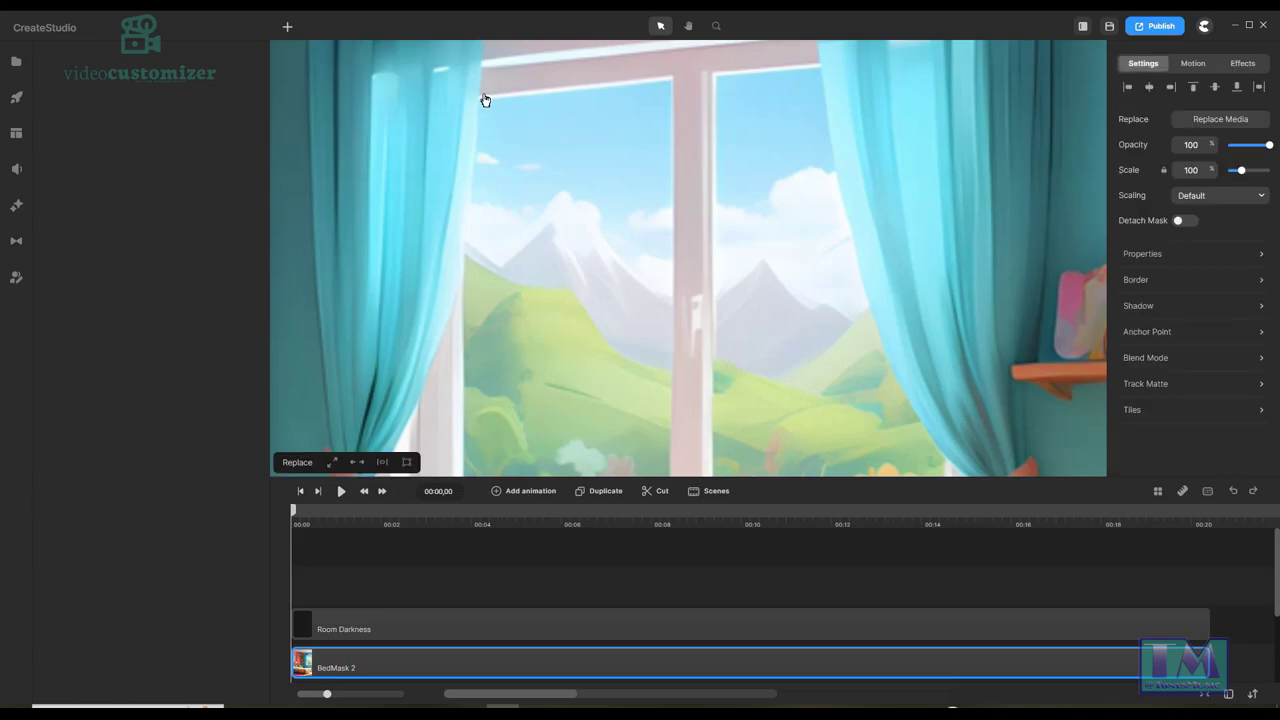
Start a Pen path around the window's left pane, tracing its top edge, the centre-frame side and the bottom edge.
{"action": "left_click", "coordinate": [485, 100]}
{"action": "left_click", "coordinate": [287, 27]}
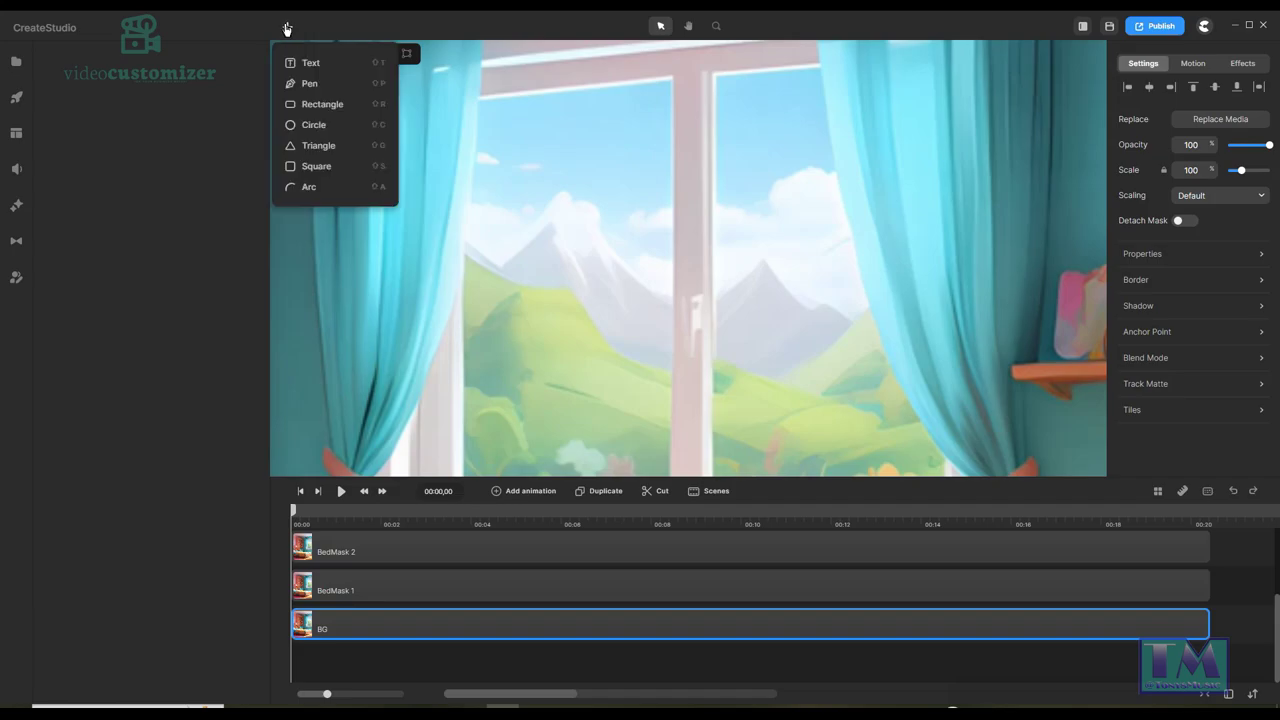
{"action": "left_click", "coordinate": [304, 85]}
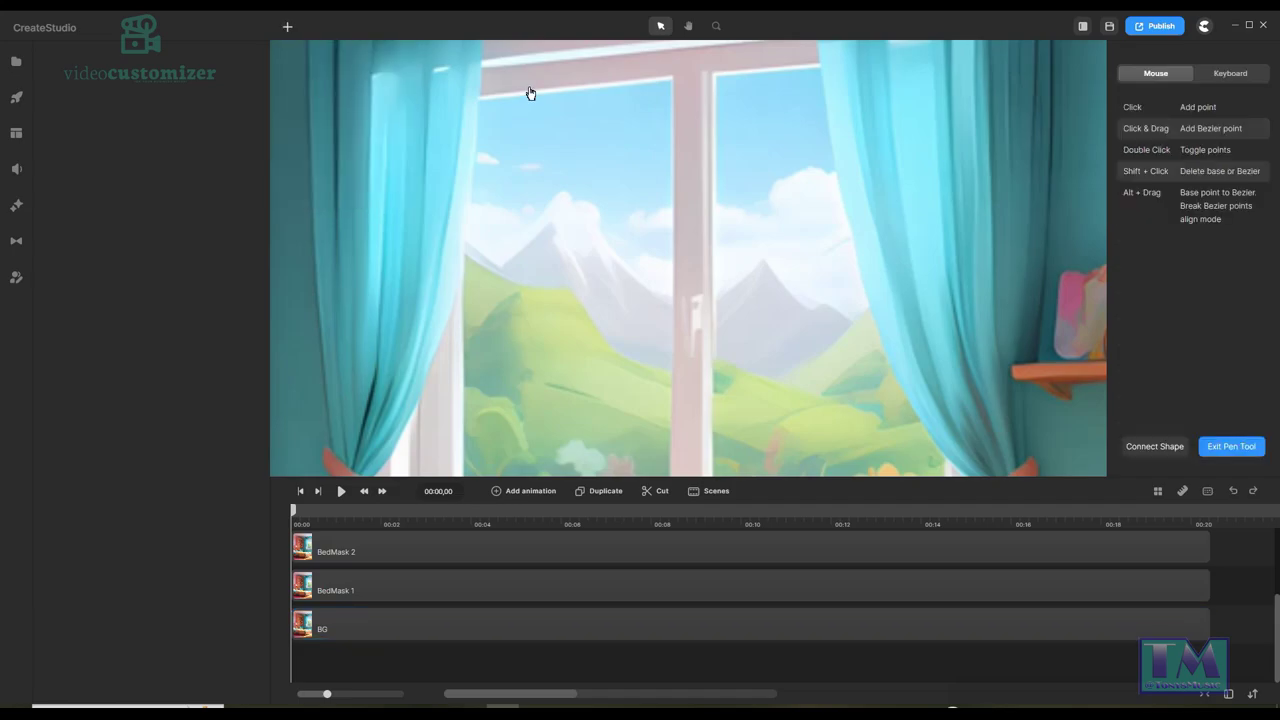
{"action": "left_click", "coordinate": [482, 95]}
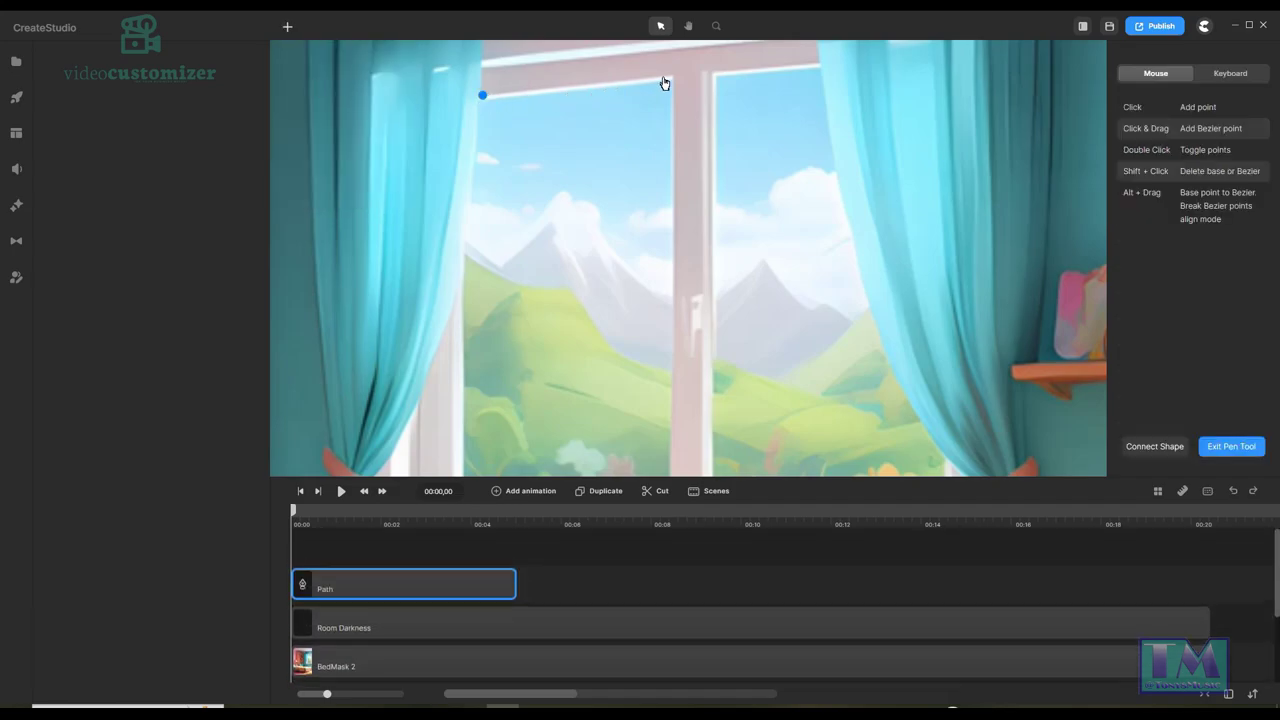
{"action": "left_click", "coordinate": [675, 76]}
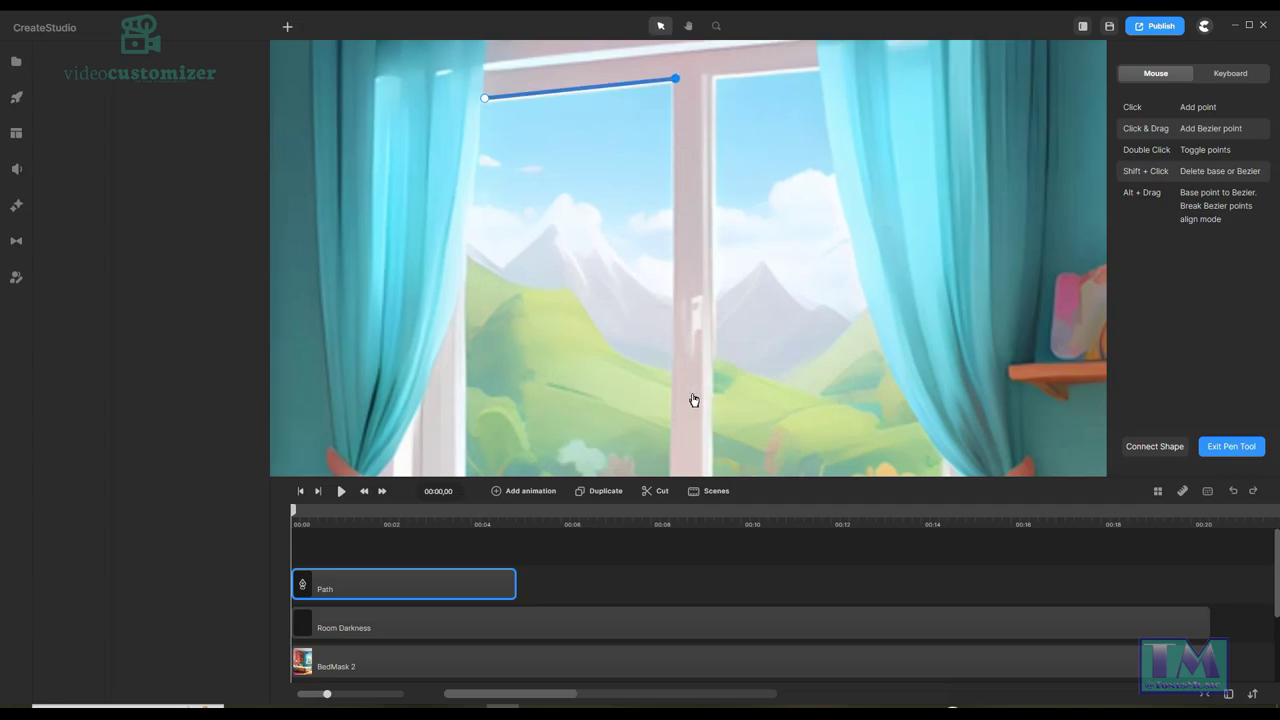
{"action": "left_click", "coordinate": [688, 26]}
{"action": "left_click_drag", "start_coordinate": [786, 219], "coordinate": [791, 109]}
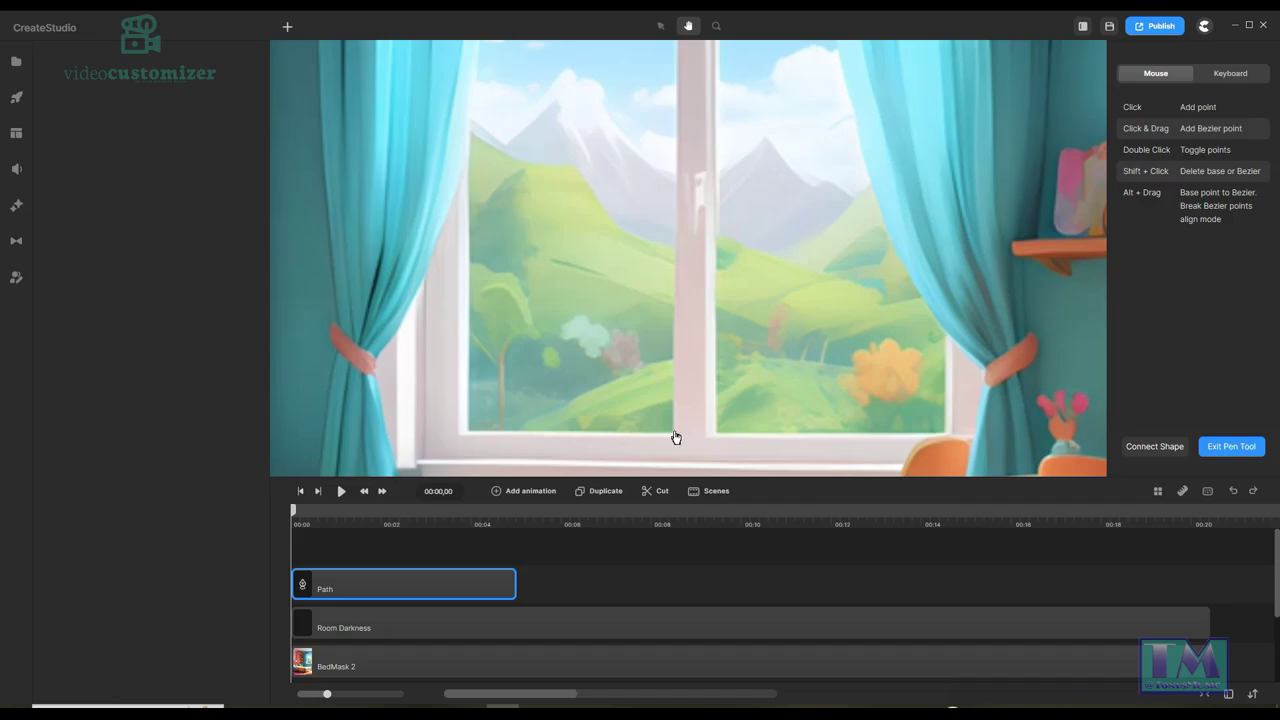
{"action": "left_click", "coordinate": [660, 30]}
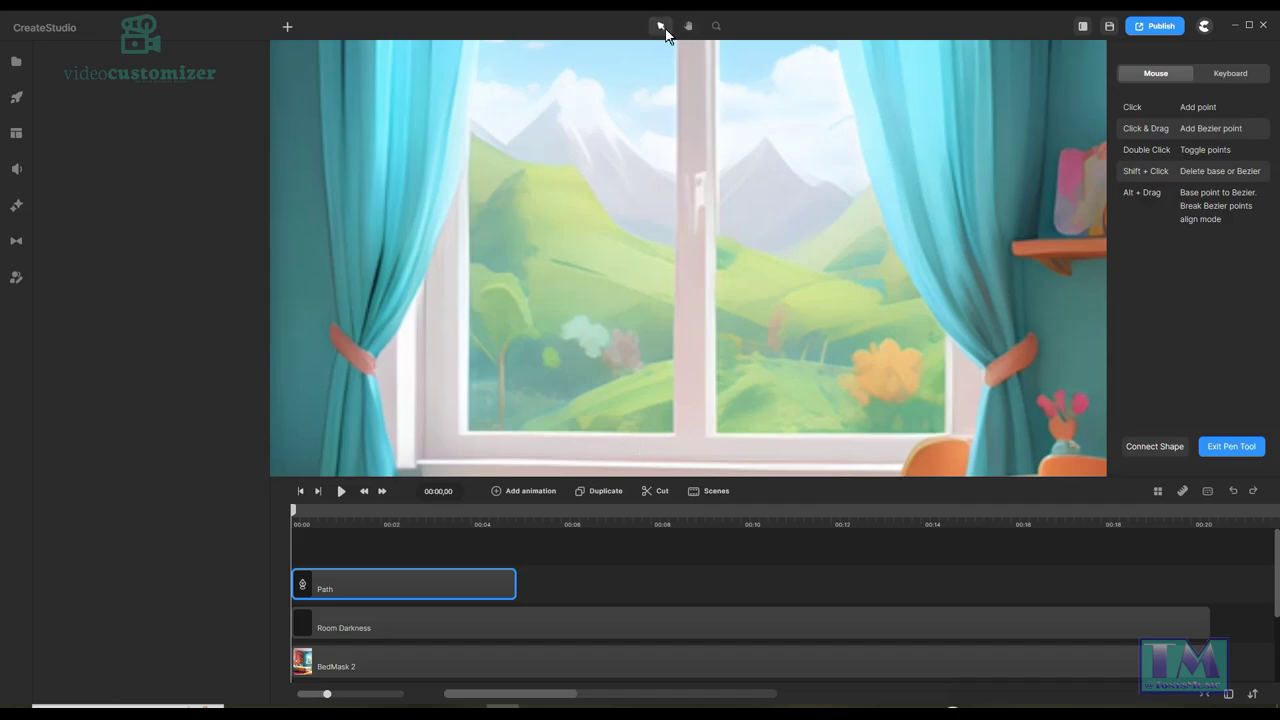
{"action": "left_click", "coordinate": [676, 433]}
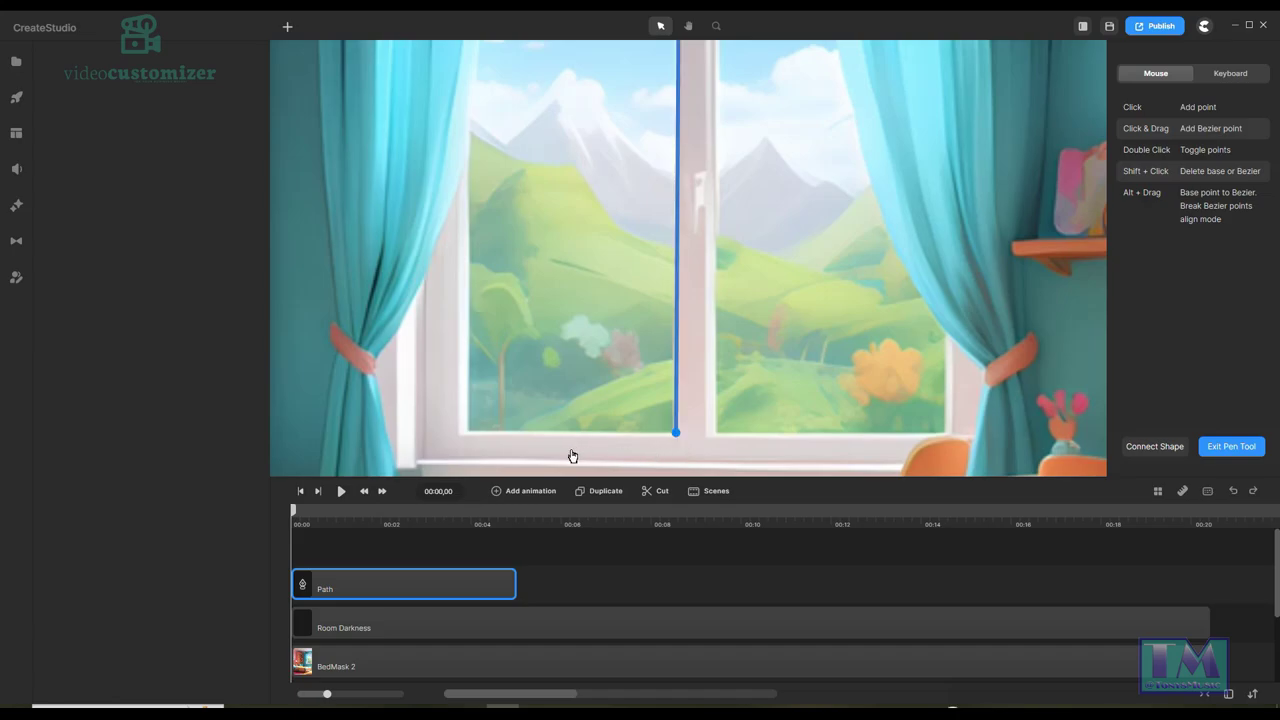
{"action": "left_click", "coordinate": [464, 433]}
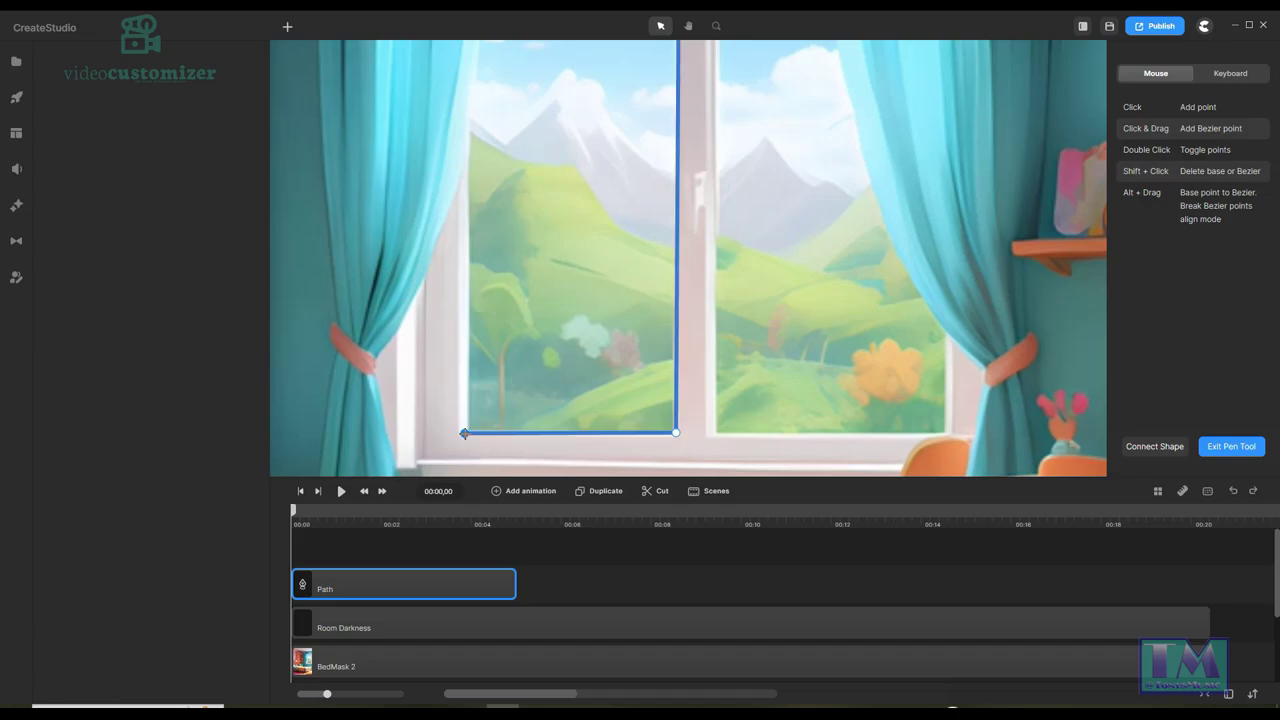
Continue the path up the pane's left side and along the curtain edge, closing it at the starting point.
{"action": "left_click", "coordinate": [468, 115]}
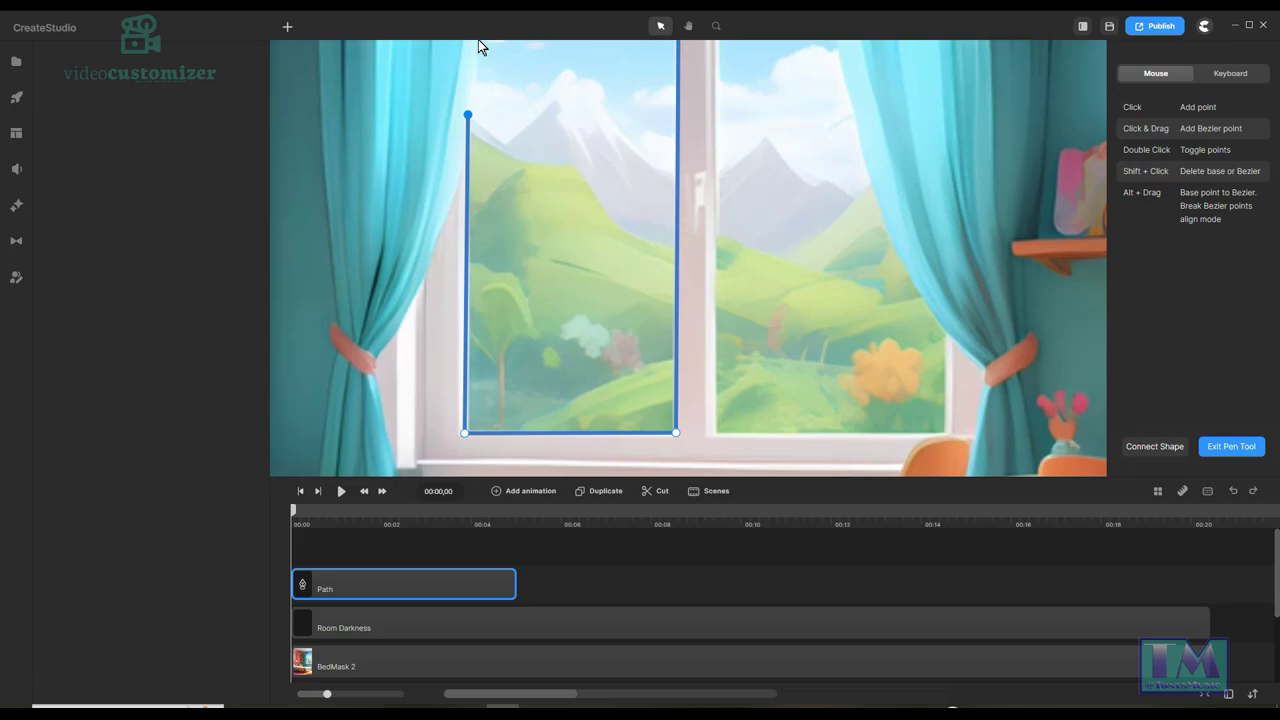
{"action": "left_click", "coordinate": [688, 25]}
{"action": "scroll", "coordinate": [822, 225], "scroll_direction": "up", "scroll_amount": 1}
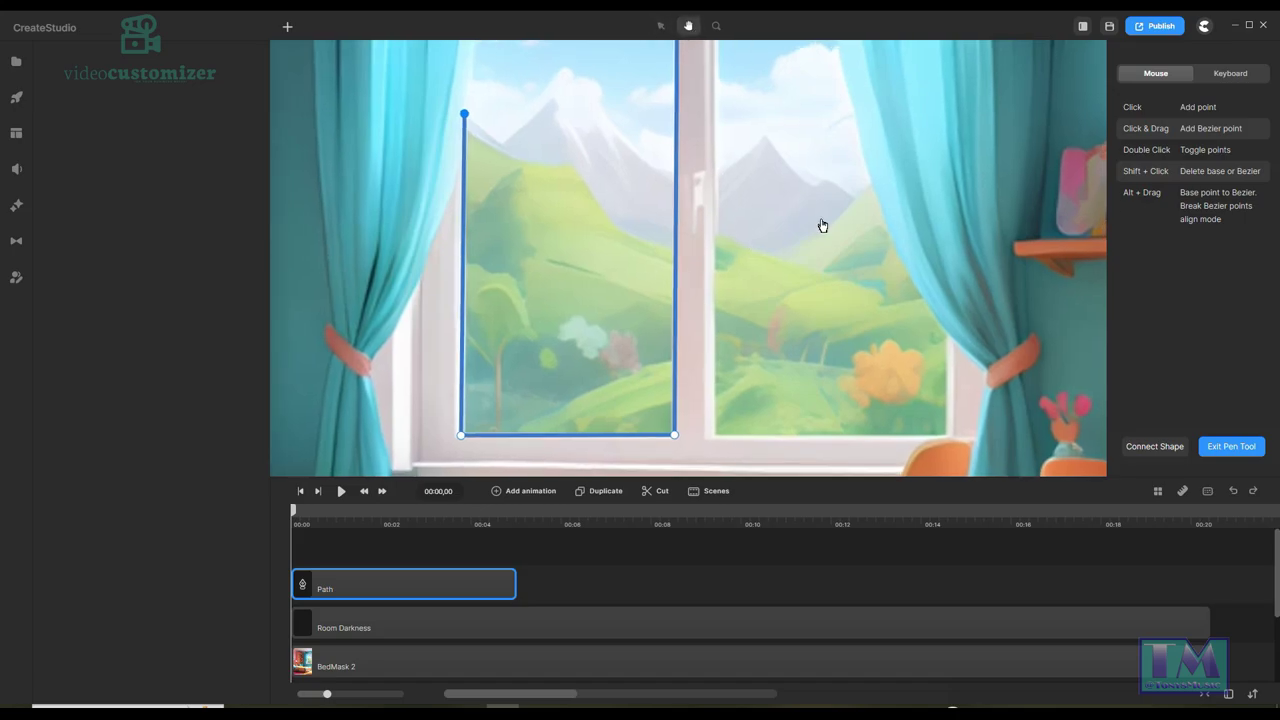
{"action": "scroll", "coordinate": [820, 306], "scroll_direction": "up", "scroll_amount": 3}
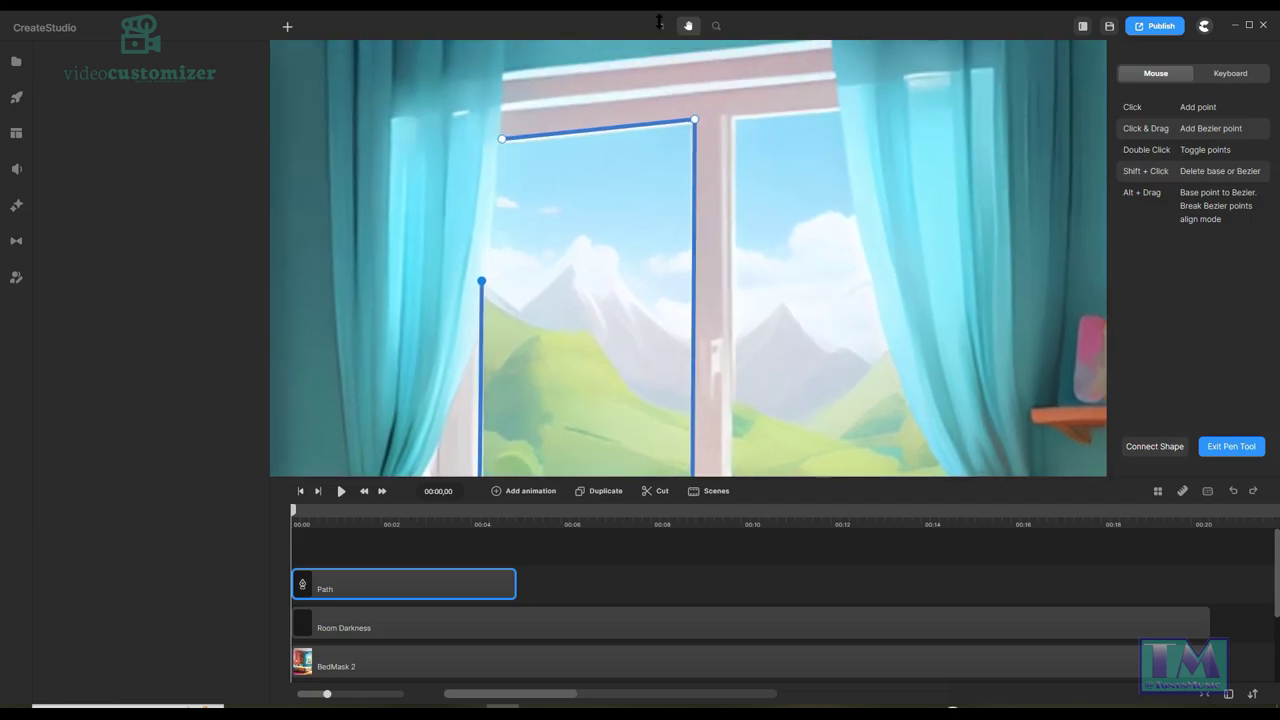
{"action": "left_click", "coordinate": [661, 27]}
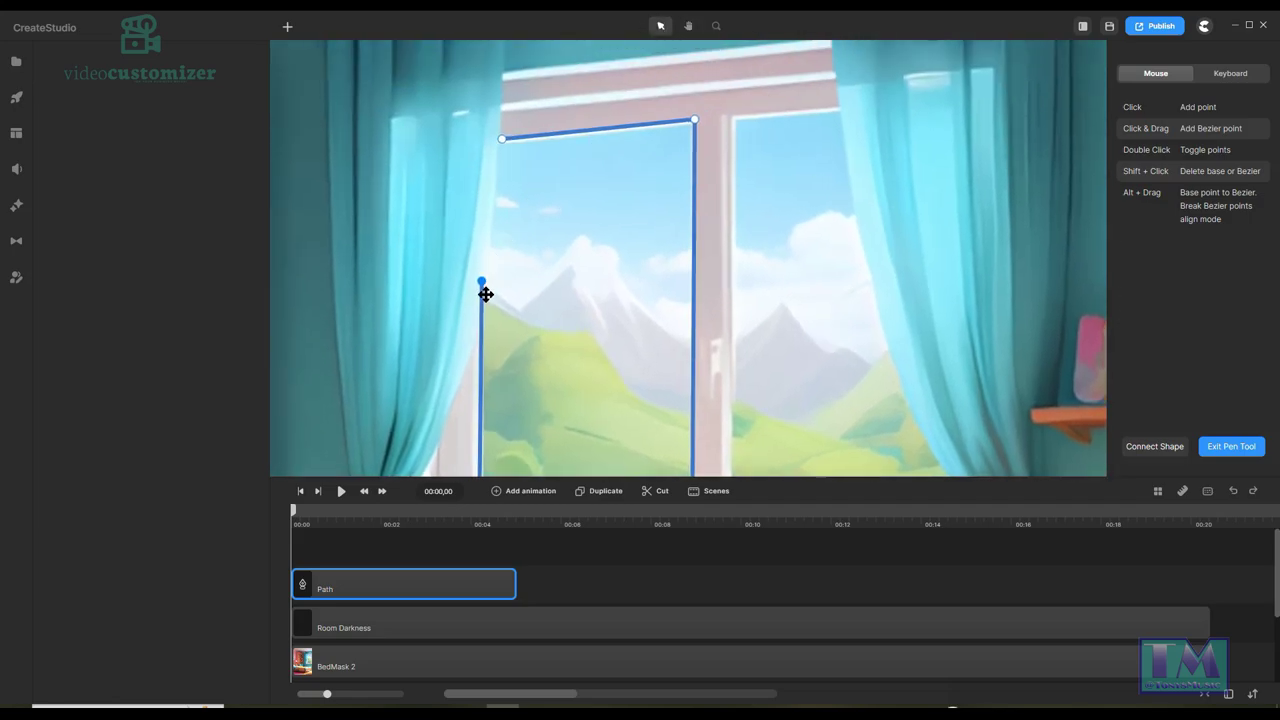
{"action": "left_click", "coordinate": [491, 216]}
{"action": "left_click", "coordinate": [500, 137]}
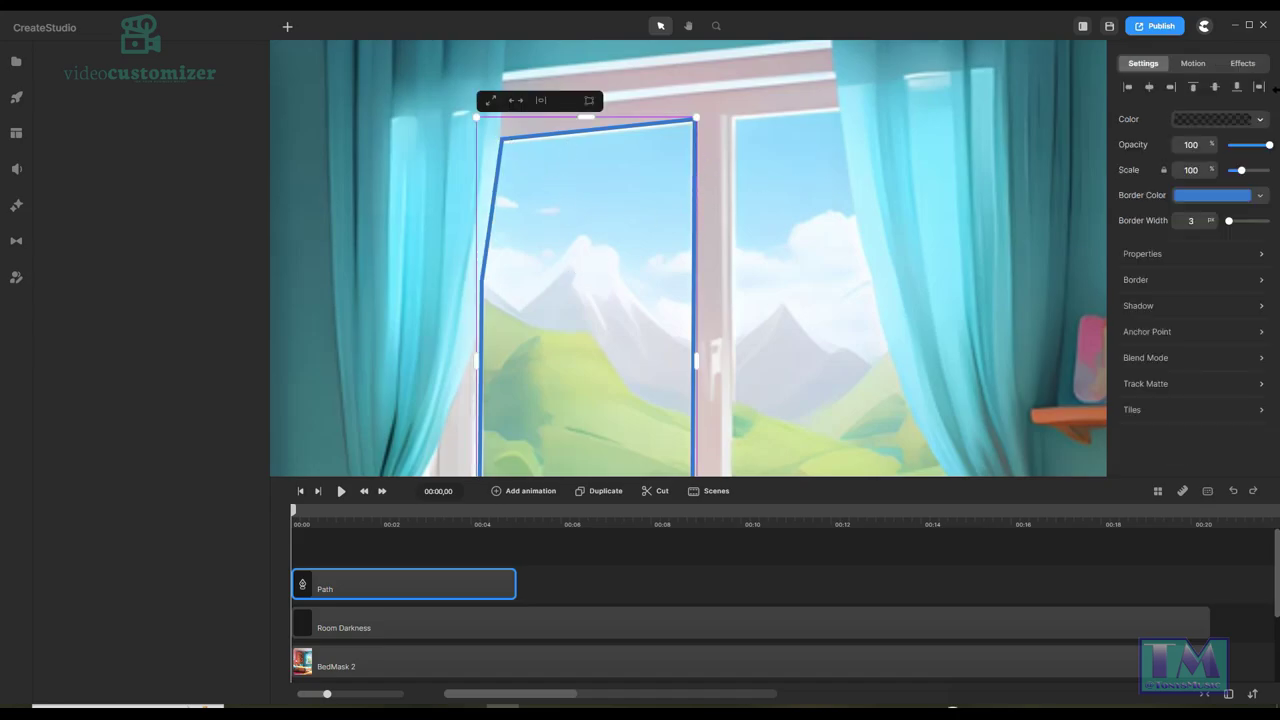
Fill the left pane's path with semi-transparent near-black 0c0707 and extend its timeline layer to match the end of Room Darkness.
{"action": "left_click", "coordinate": [1240, 125]}
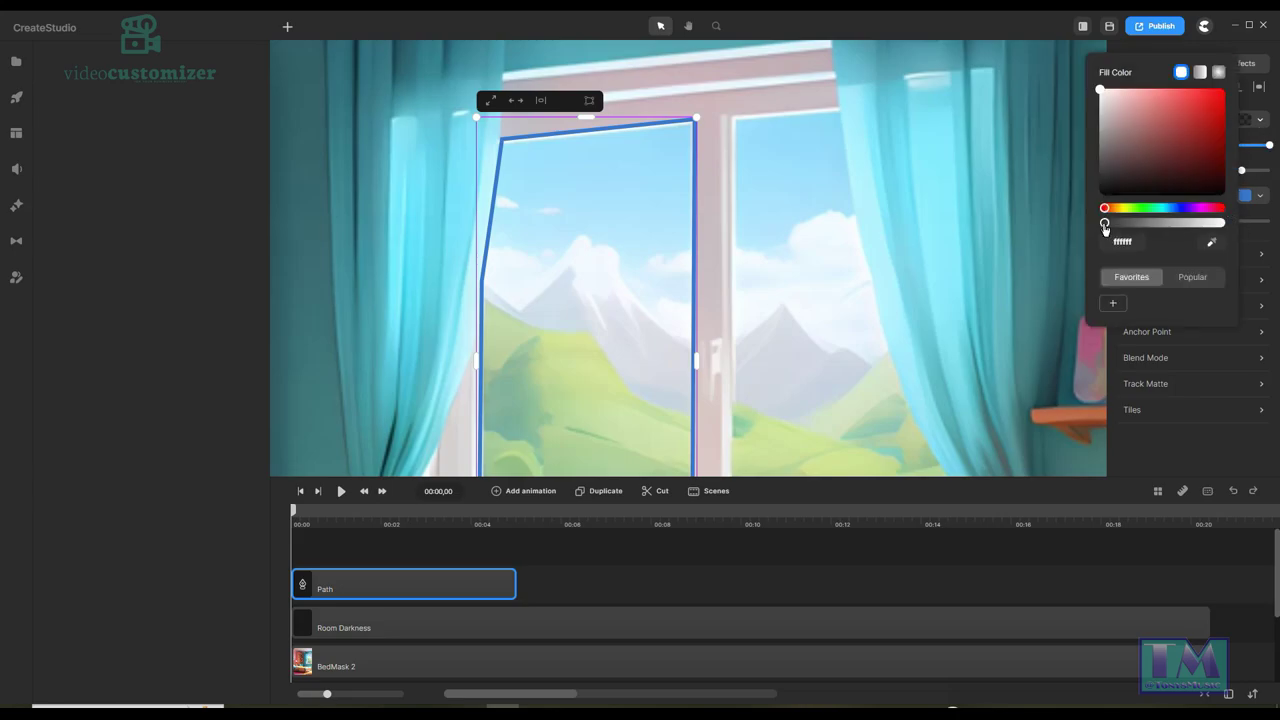
{"action": "left_click_drag", "start_coordinate": [1104, 223], "coordinate": [1198, 232]}
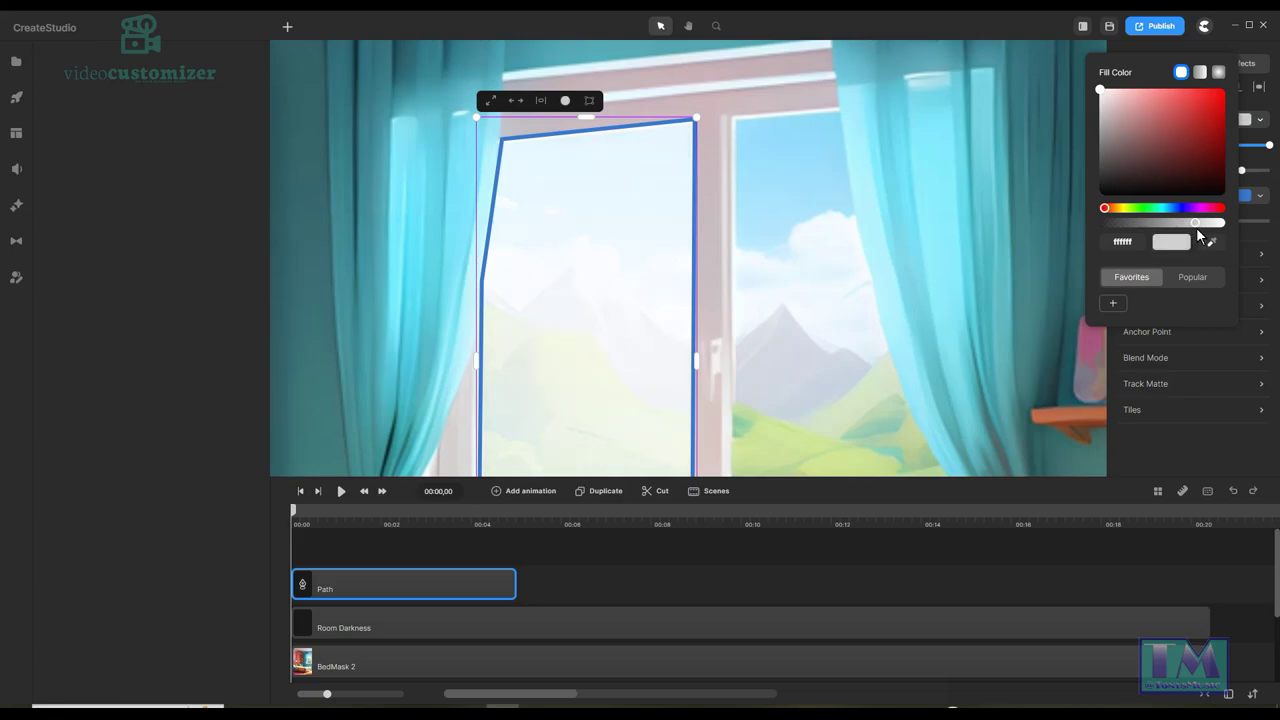
{"action": "left_click", "coordinate": [1180, 190]}
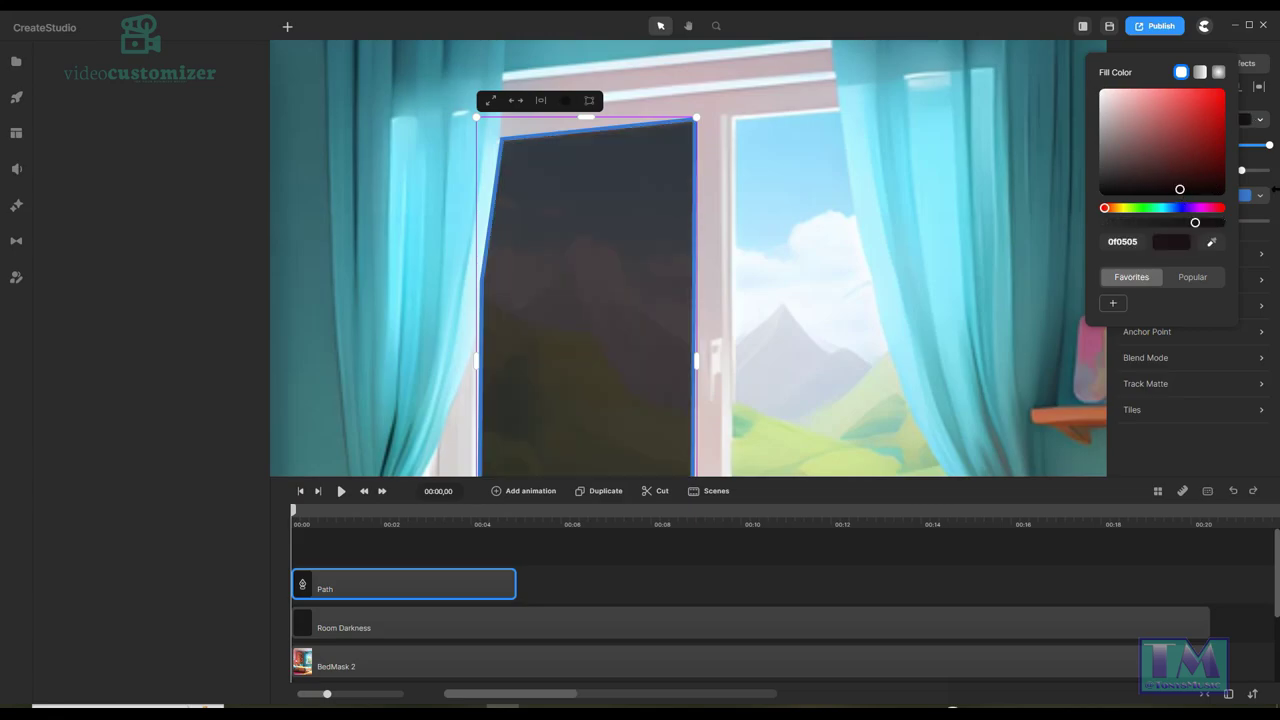
{"action": "left_click_drag", "start_coordinate": [1186, 194], "coordinate": [1148, 193]}
{"action": "left_click_drag", "start_coordinate": [1194, 224], "coordinate": [1186, 225]}
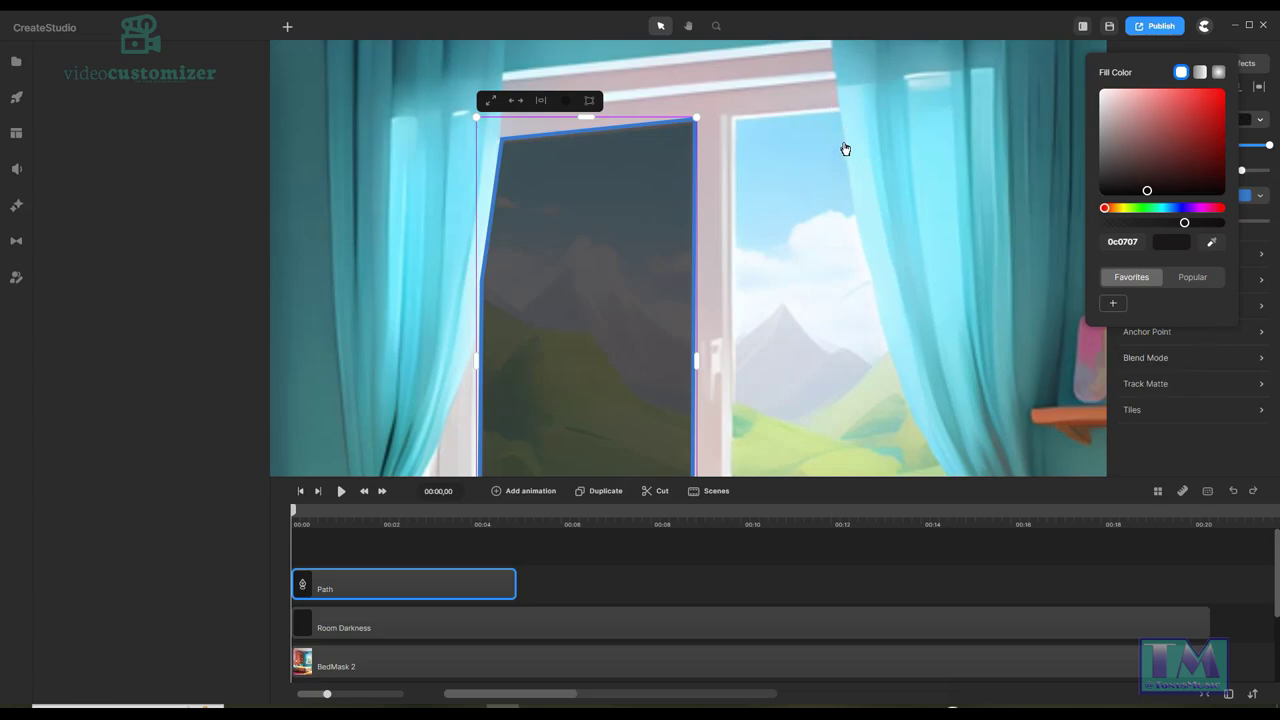
{"action": "left_click", "coordinate": [1232, 588]}
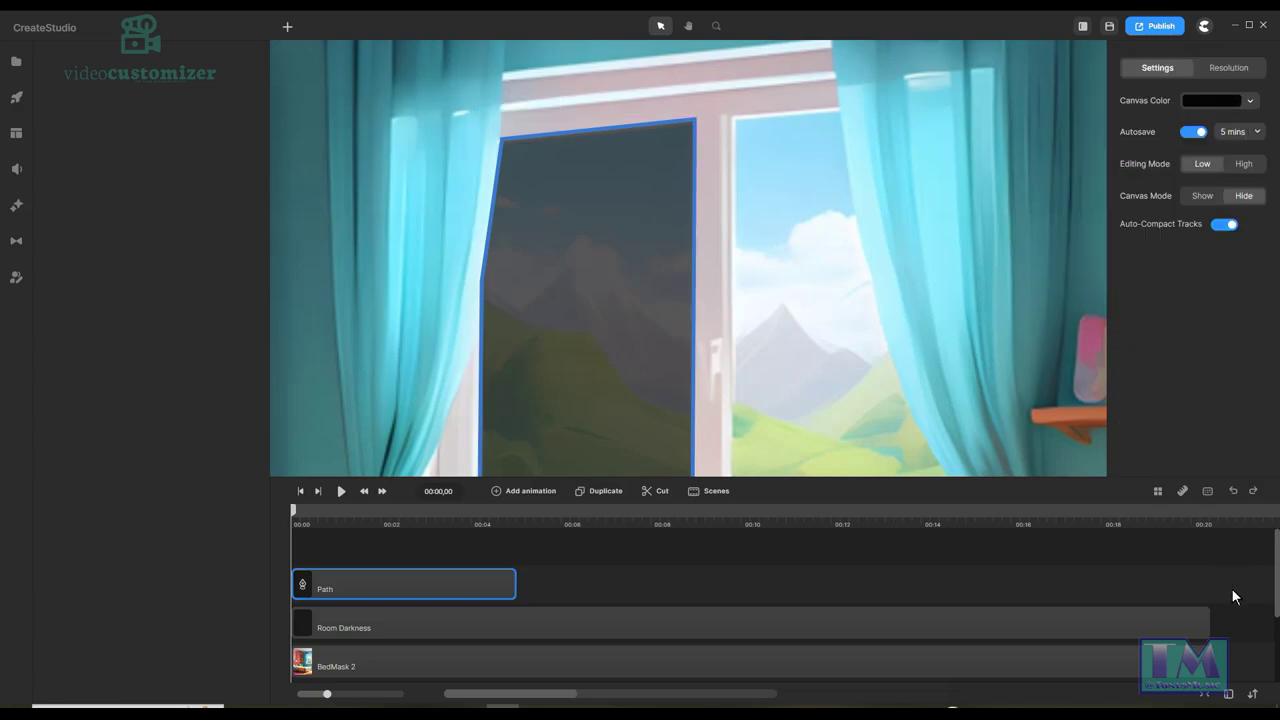
{"action": "left_click_drag", "start_coordinate": [513, 578], "coordinate": [1206, 593]}
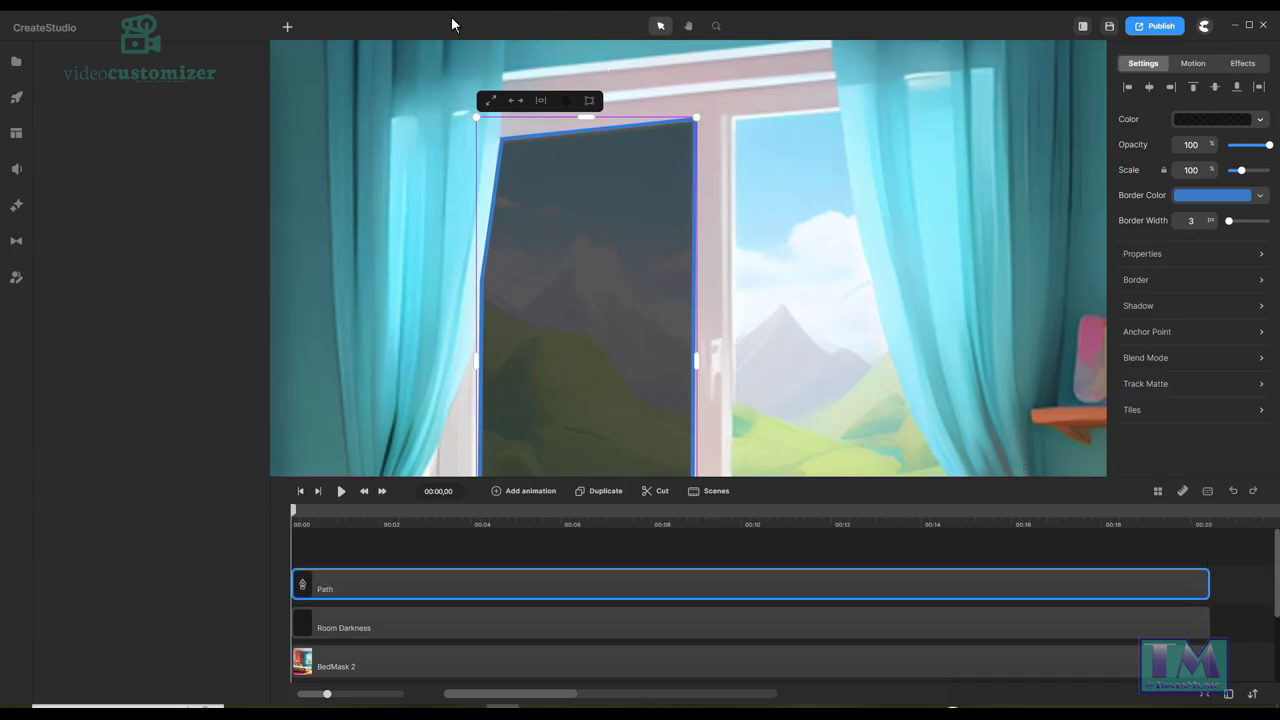
{"action": "left_click", "coordinate": [289, 28]}
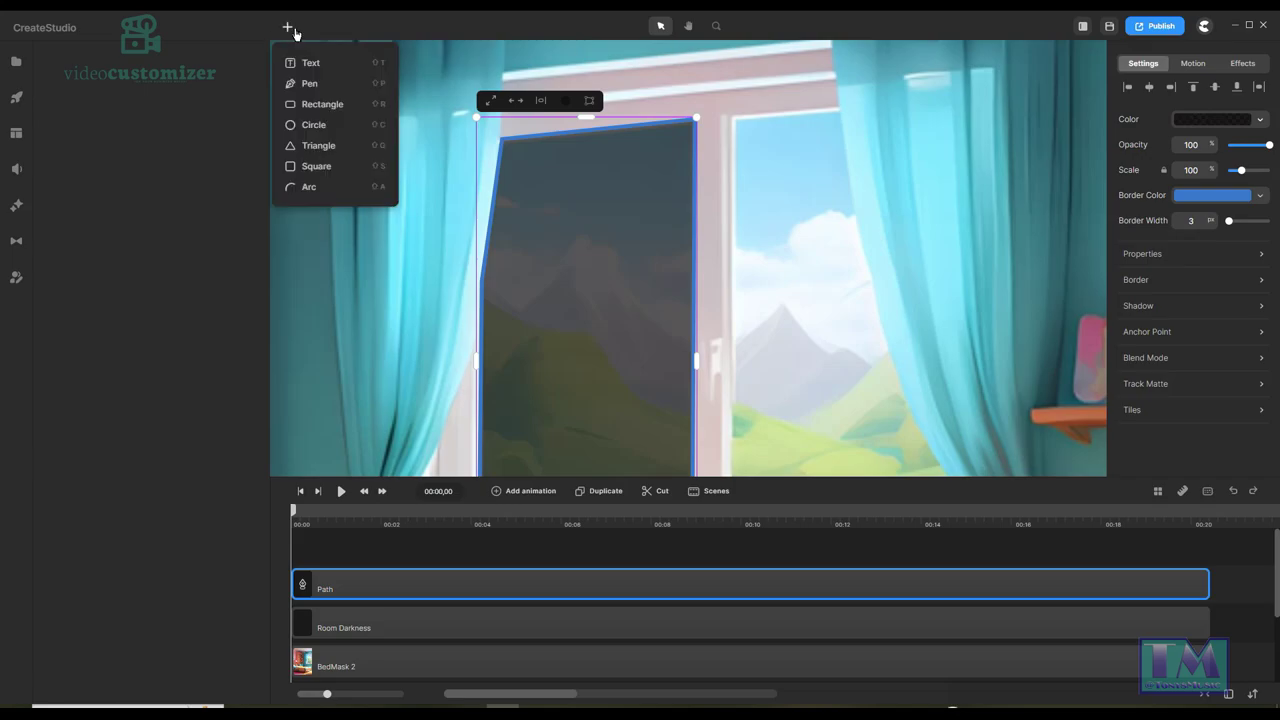
{"action": "left_click", "coordinate": [325, 85]}
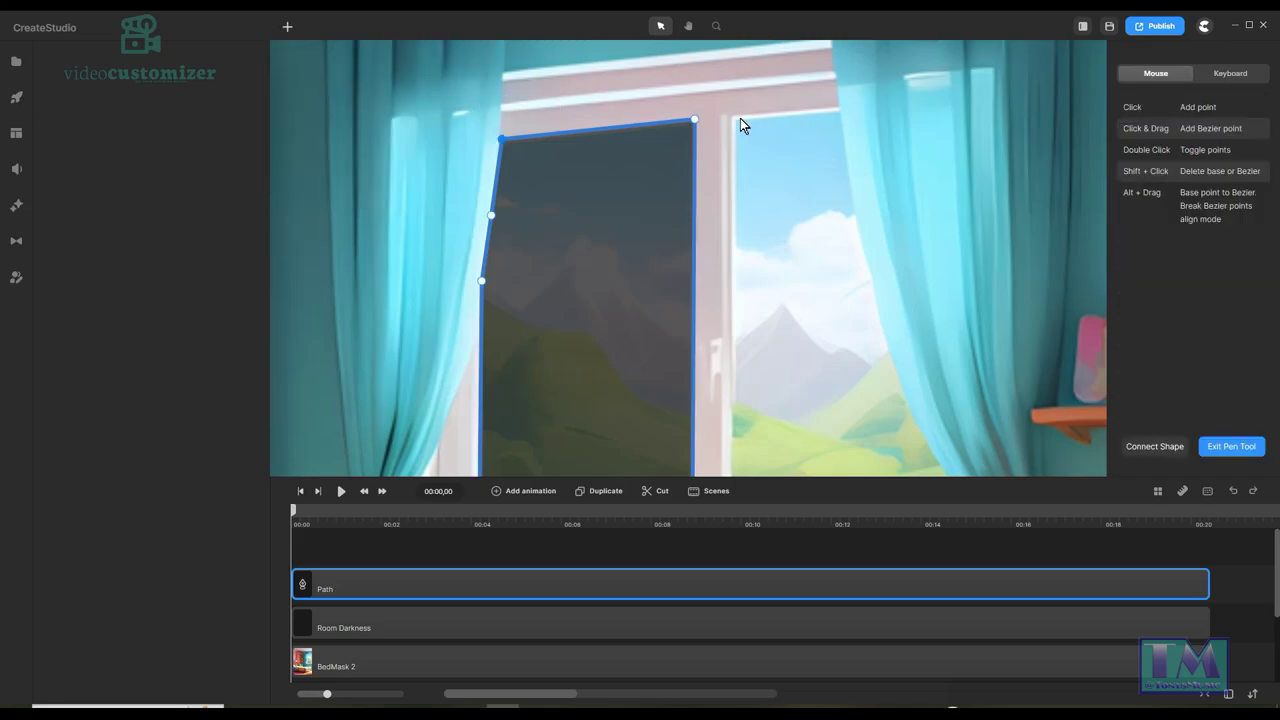
{"action": "key", "text": "Escape"}
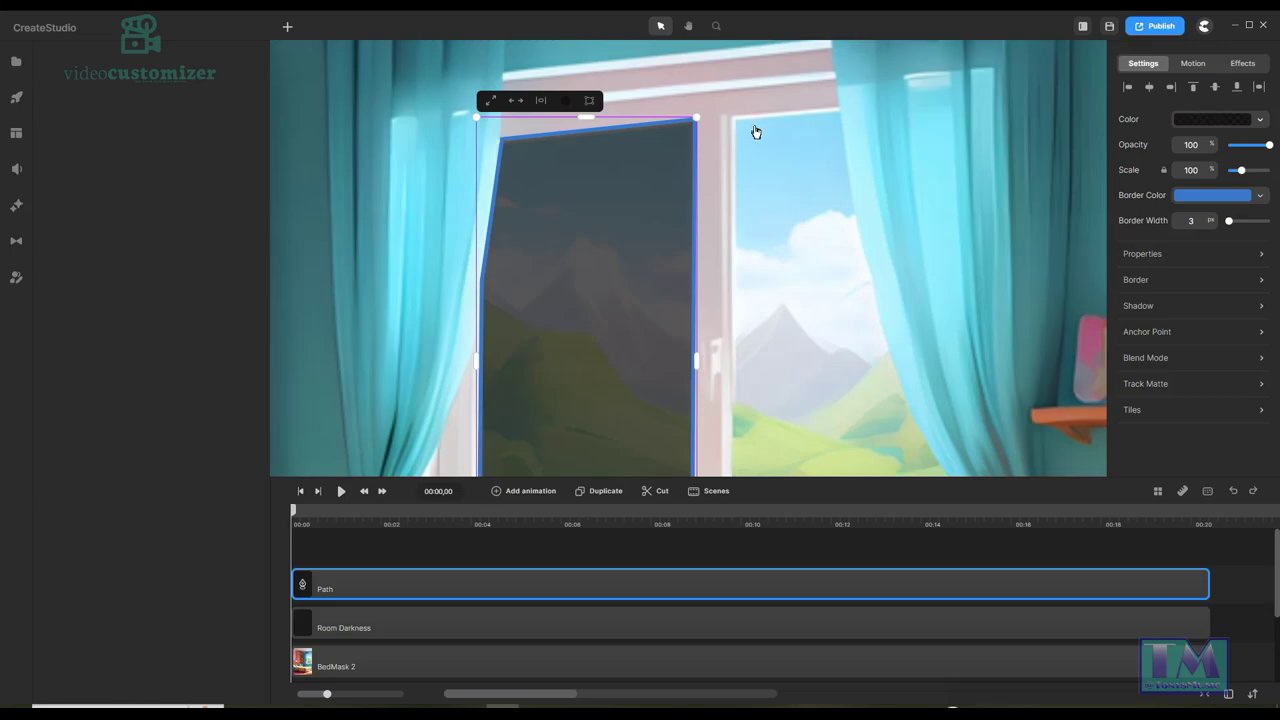
Start a separate Pen path around the window's right pane, tracing its top edge, the centre-frame side and the bottom edge.
{"action": "left_click", "coordinate": [742, 124]}
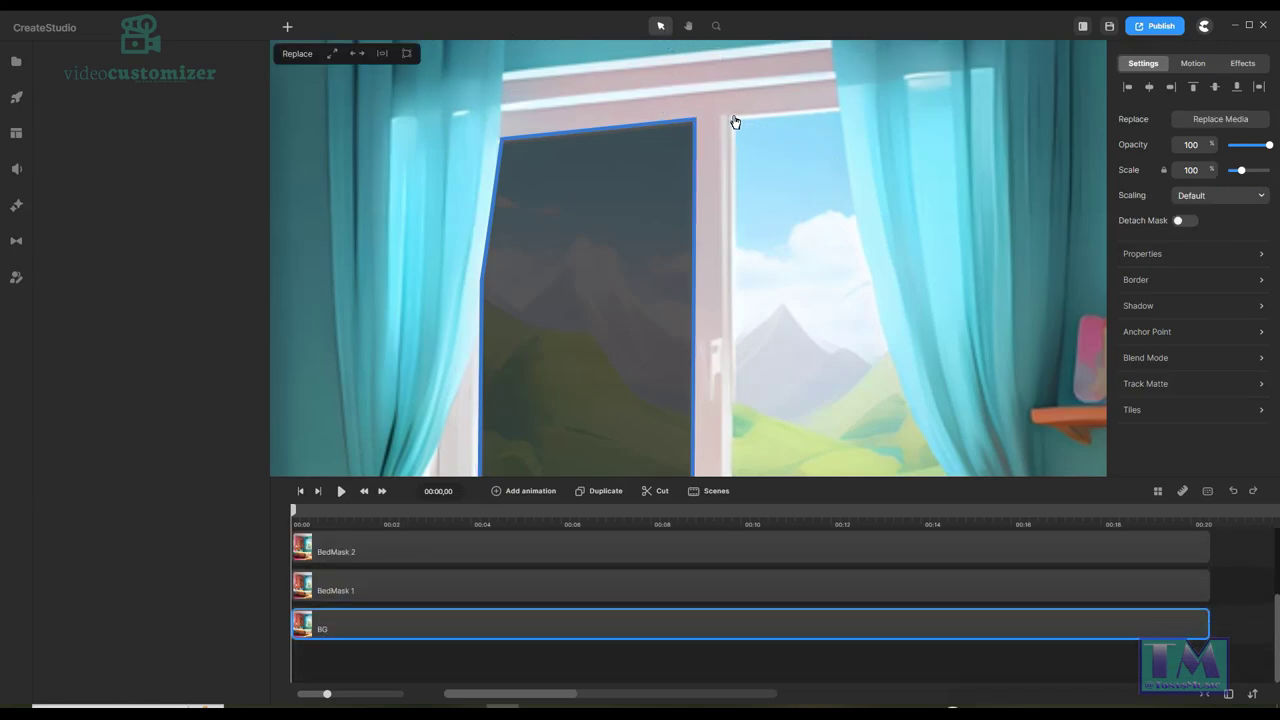
{"action": "left_click", "coordinate": [287, 27]}
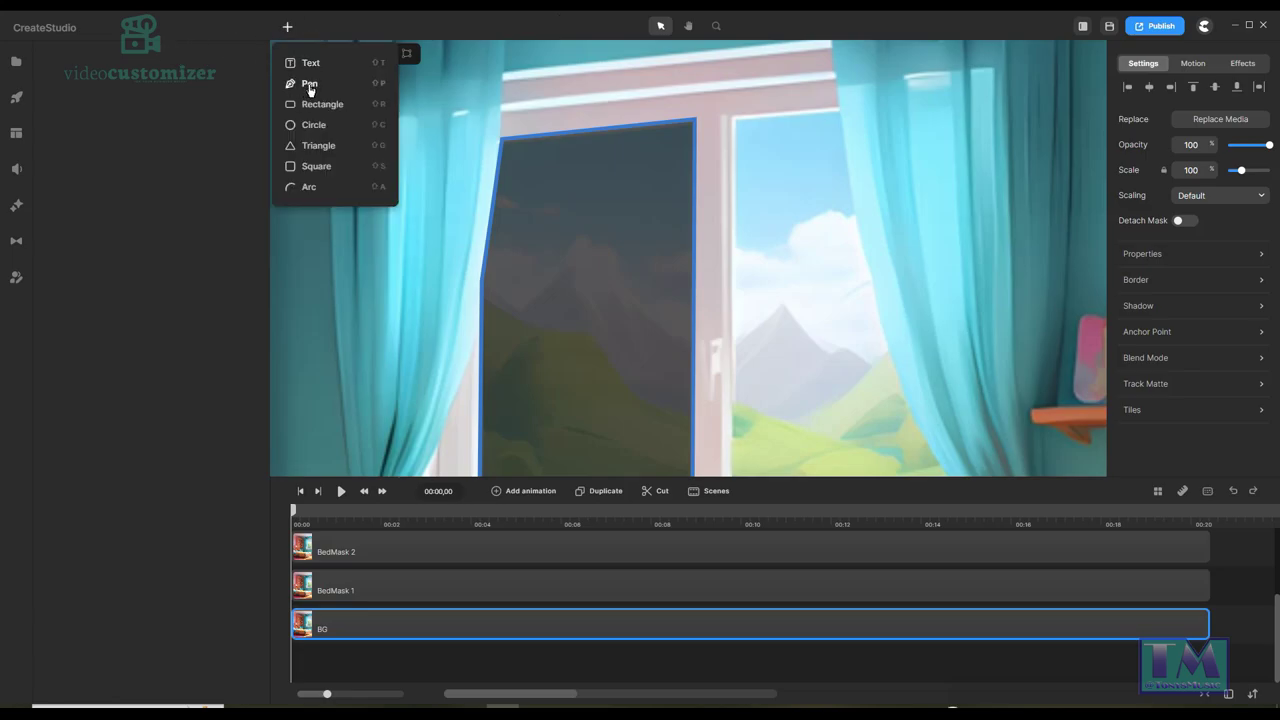
{"action": "left_click", "coordinate": [309, 85]}
{"action": "left_click", "coordinate": [837, 107]}
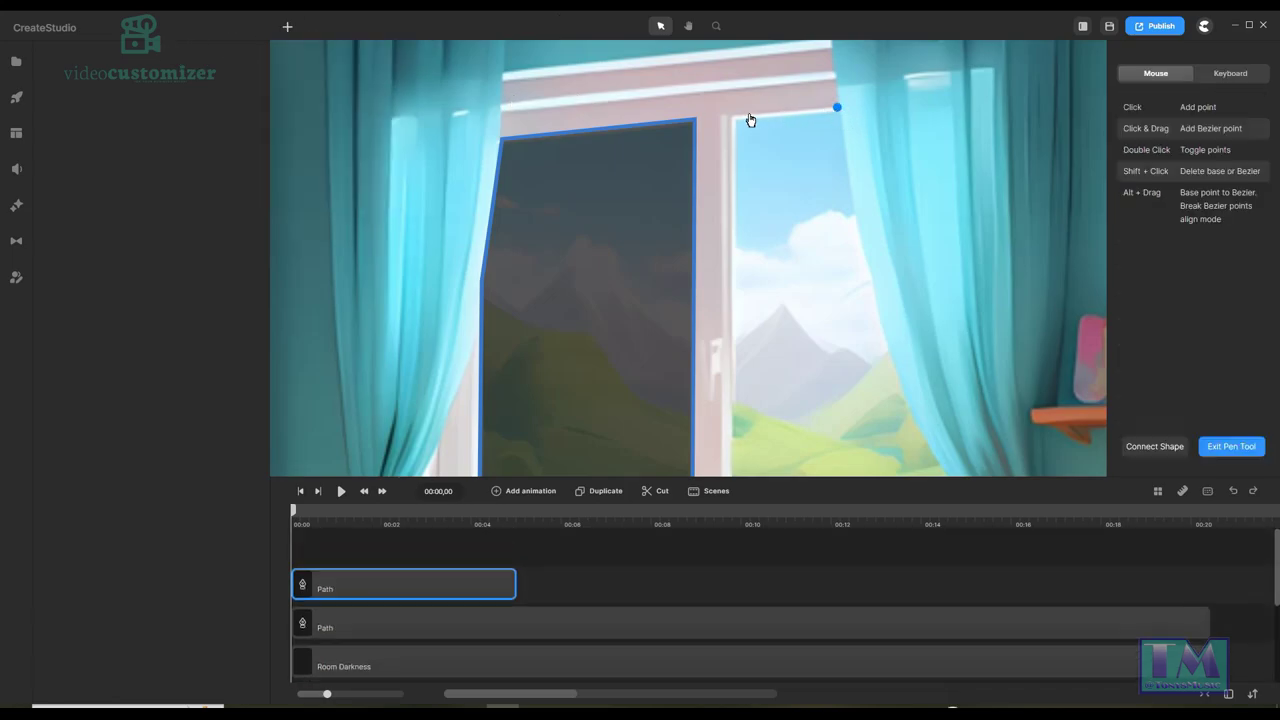
{"action": "left_click", "coordinate": [731, 118]}
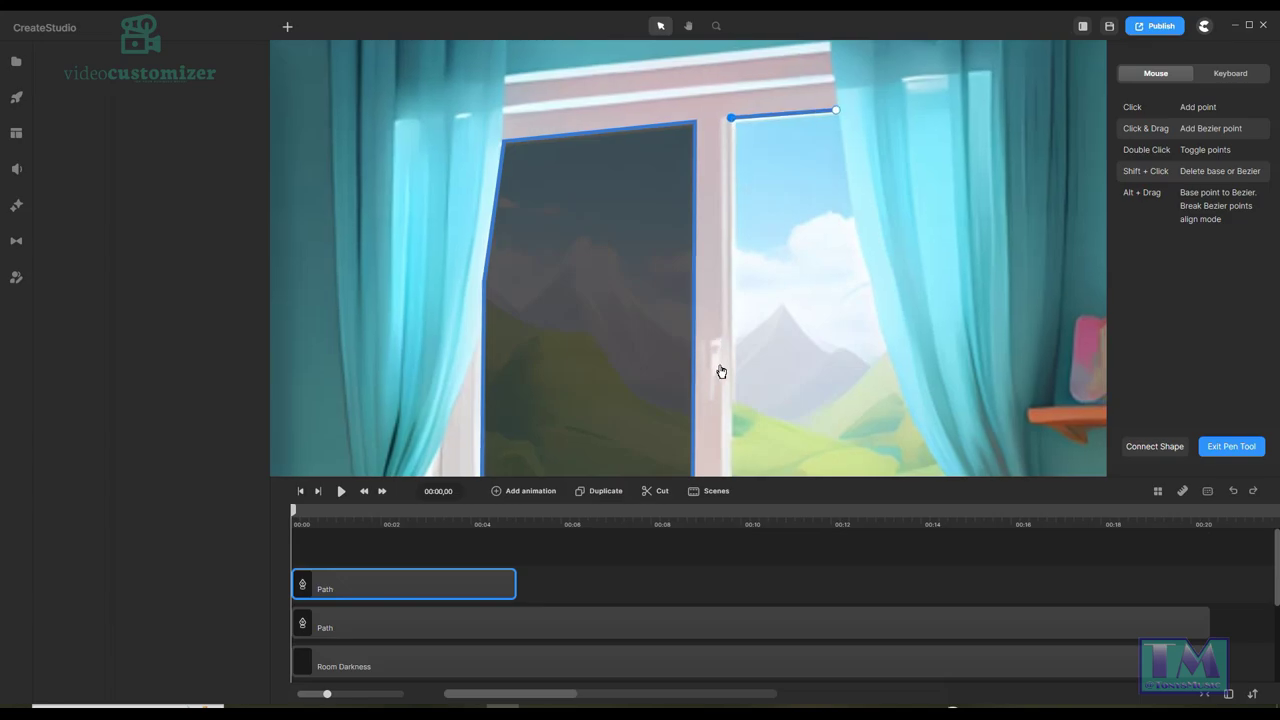
{"action": "left_click", "coordinate": [687, 26]}
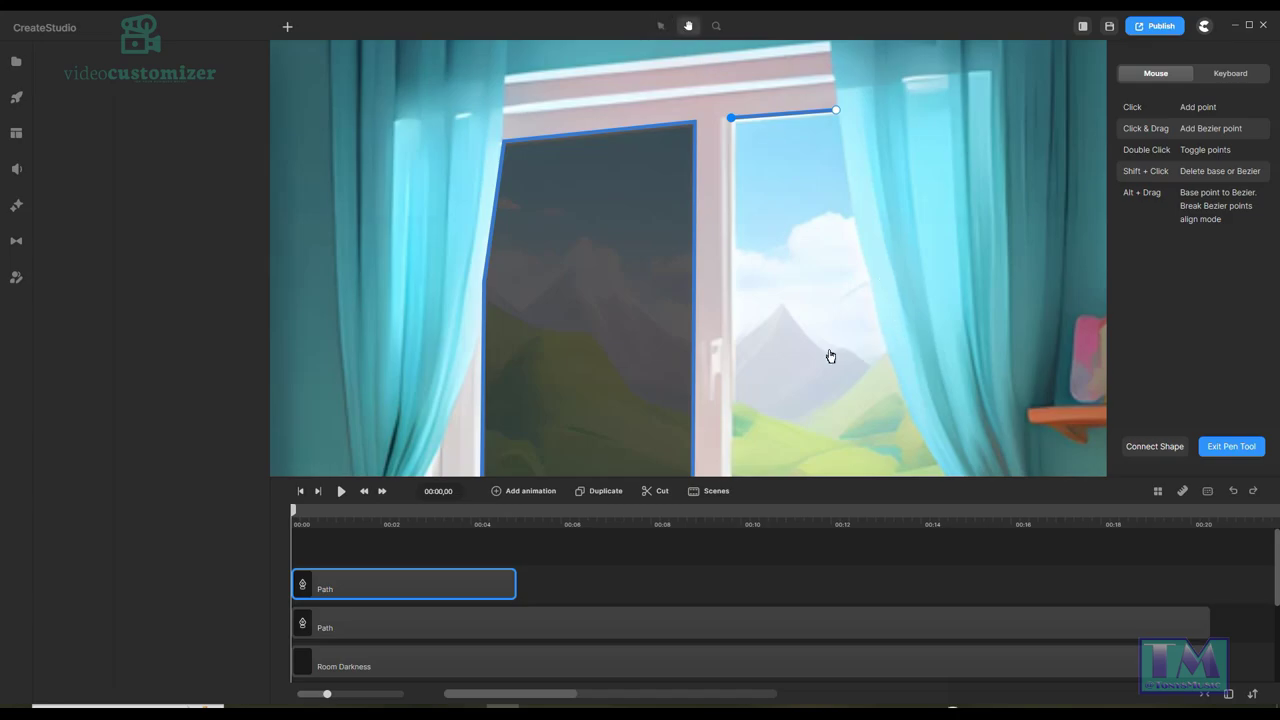
{"action": "left_click_drag", "start_coordinate": [822, 360], "coordinate": [828, 166]}
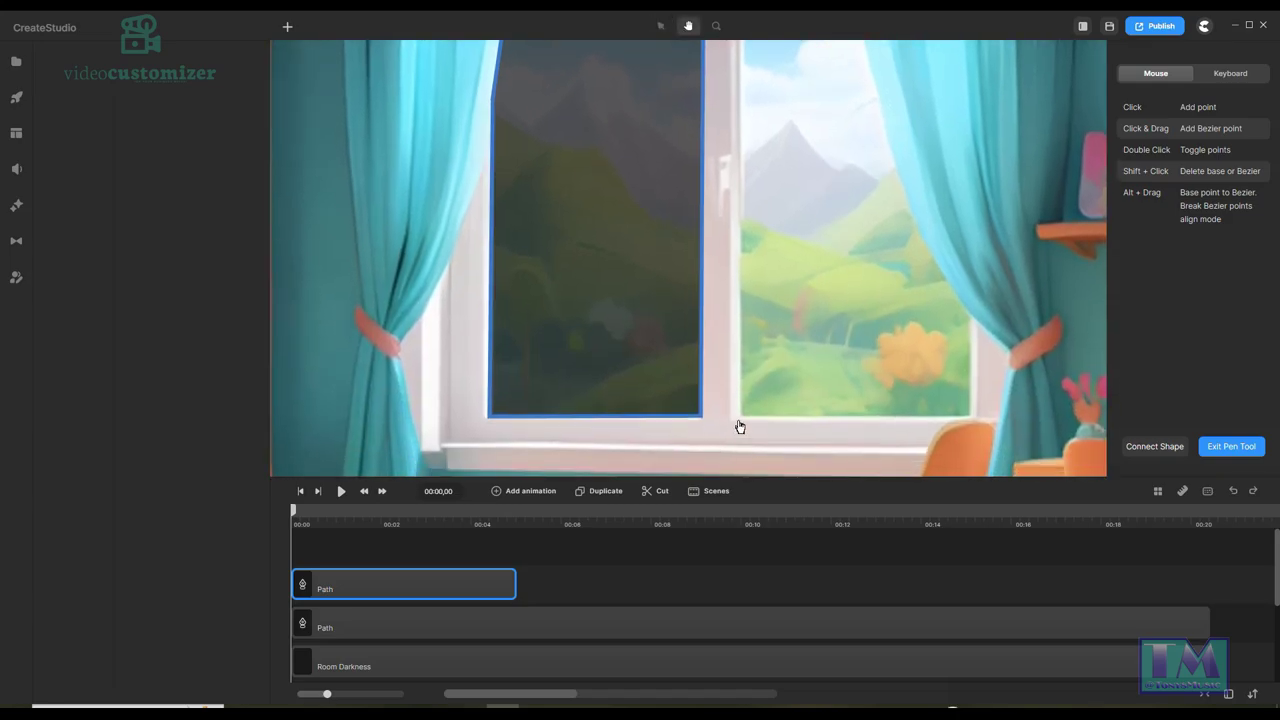
{"action": "left_click", "coordinate": [660, 26]}
{"action": "left_click", "coordinate": [740, 416]}
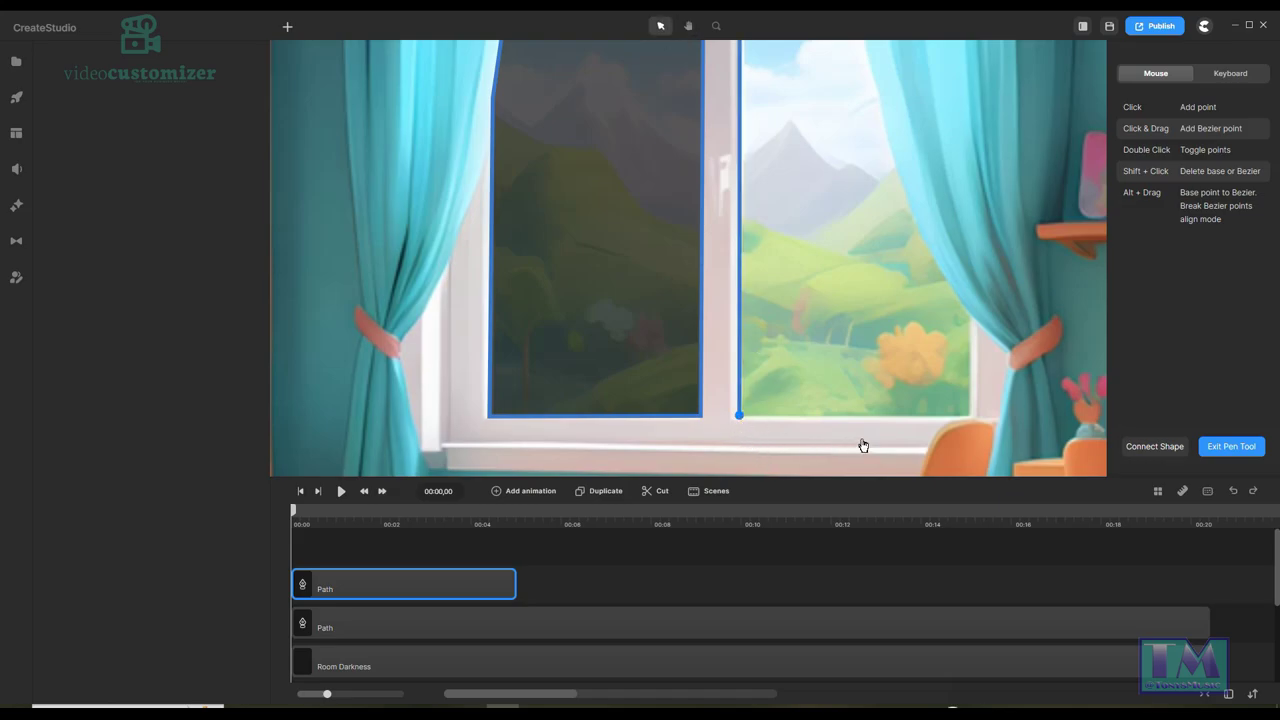
{"action": "left_click", "coordinate": [970, 419]}
Continue the path up the right pane's outer side and along the curtain edge, closing it at the starting point.
{"action": "left_click", "coordinate": [971, 316]}
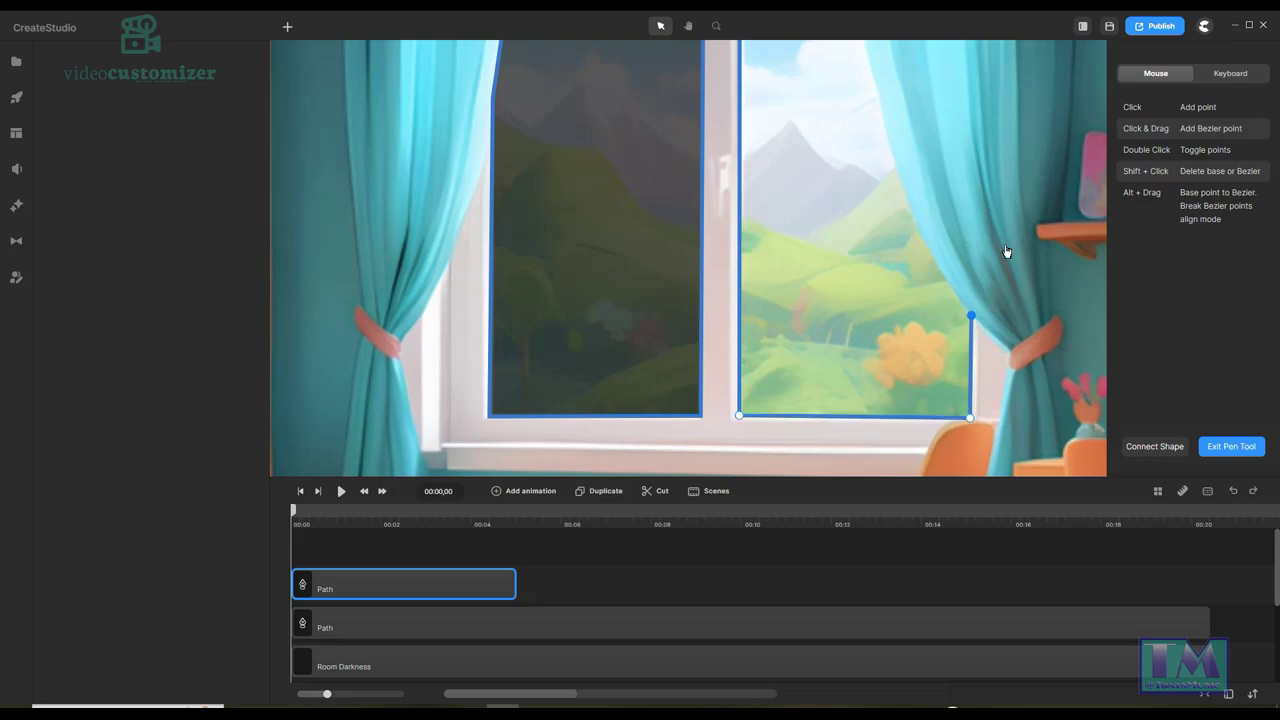
{"action": "left_click", "coordinate": [940, 268]}
{"action": "left_click", "coordinate": [912, 217]}
{"action": "left_click", "coordinate": [896, 162]}
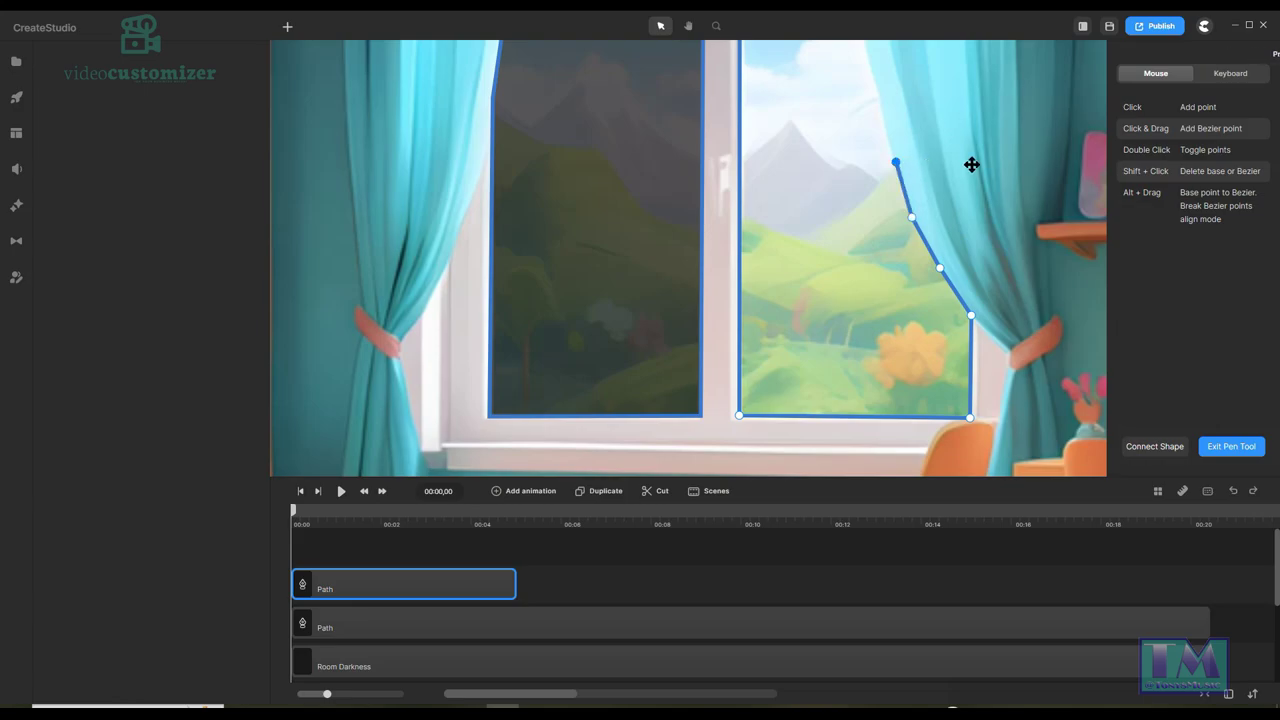
{"action": "left_click", "coordinate": [881, 97]}
{"action": "left_click", "coordinate": [688, 25]}
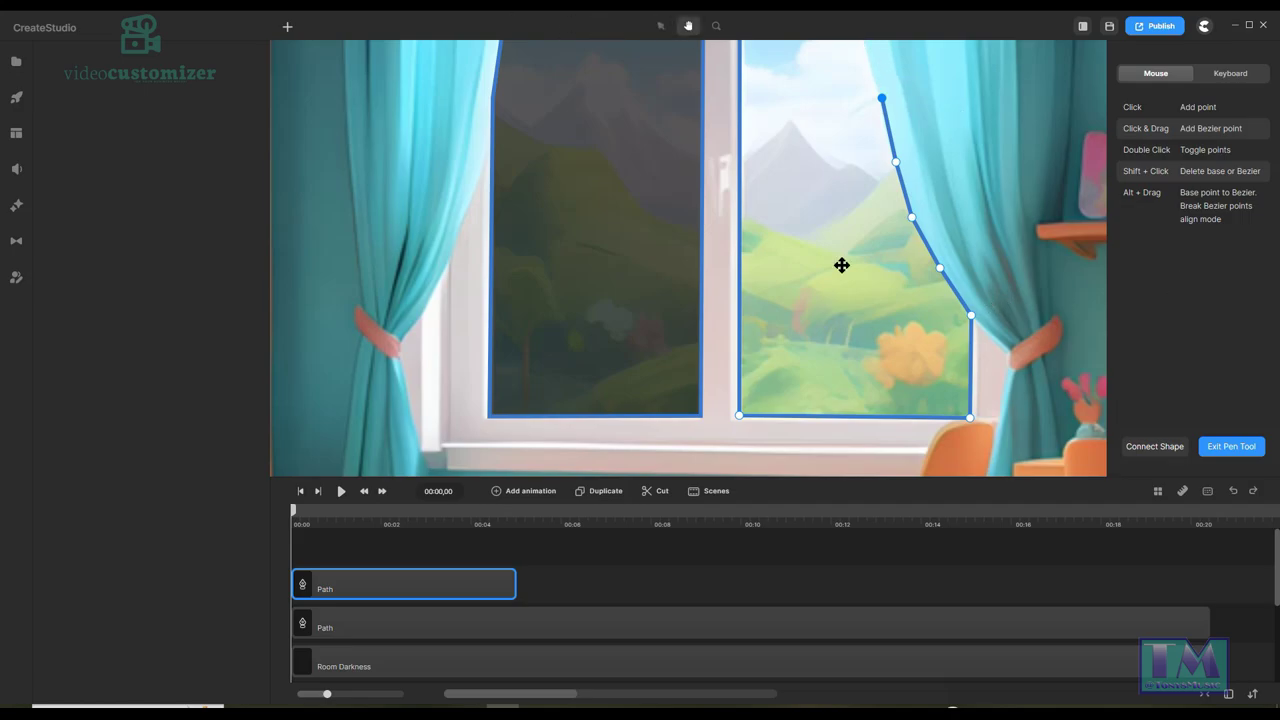
{"action": "left_click_drag", "start_coordinate": [858, 306], "coordinate": [858, 500]}
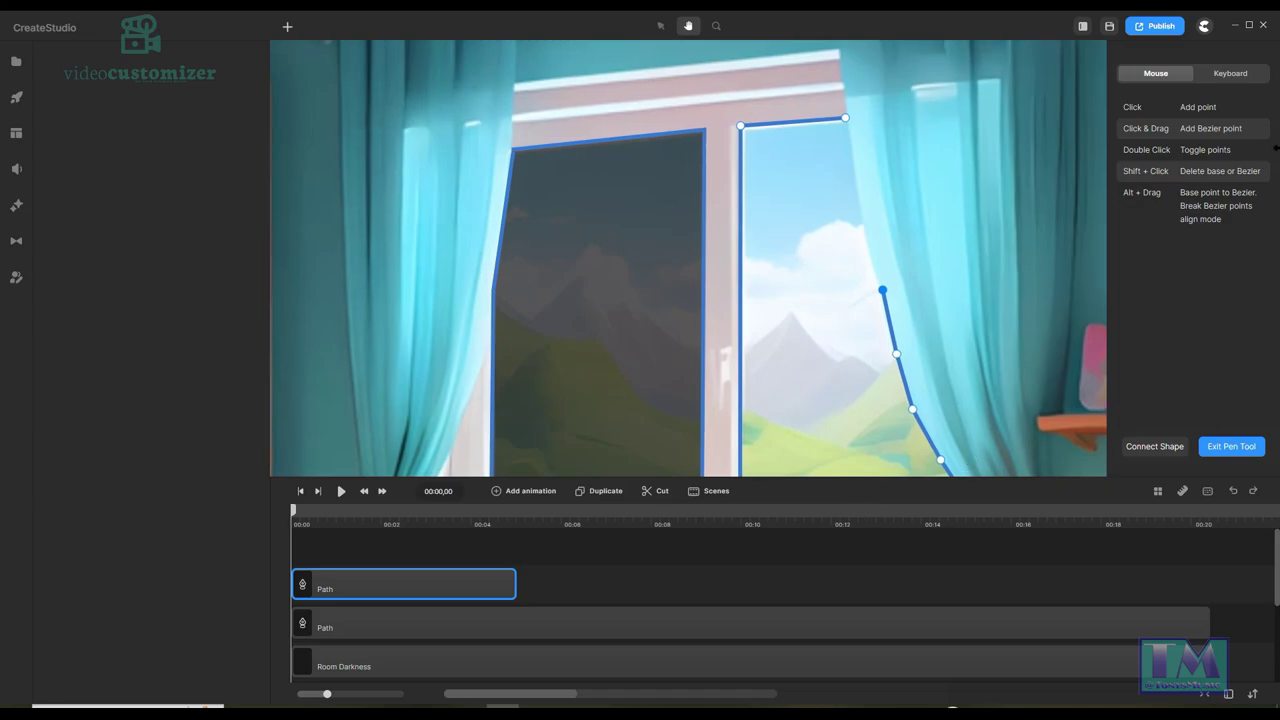
{"action": "left_click", "coordinate": [660, 25]}
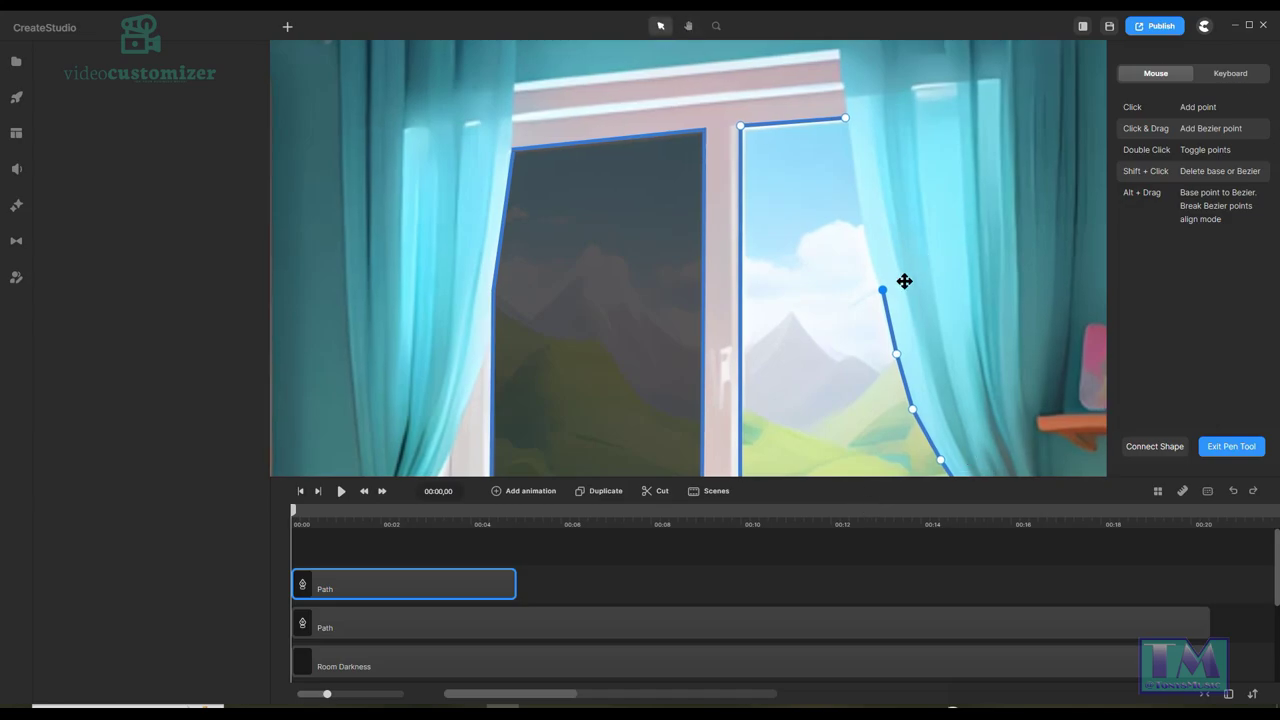
{"action": "left_click", "coordinate": [864, 224]}
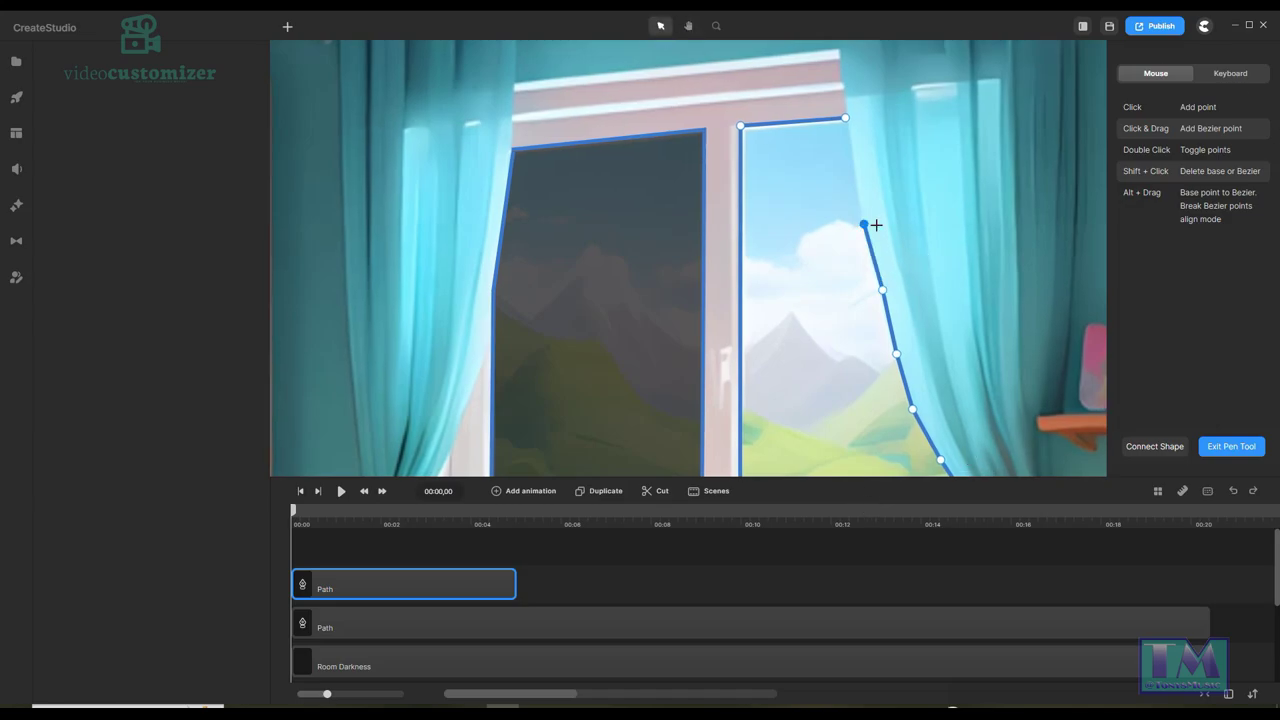
{"action": "left_click", "coordinate": [847, 118]}
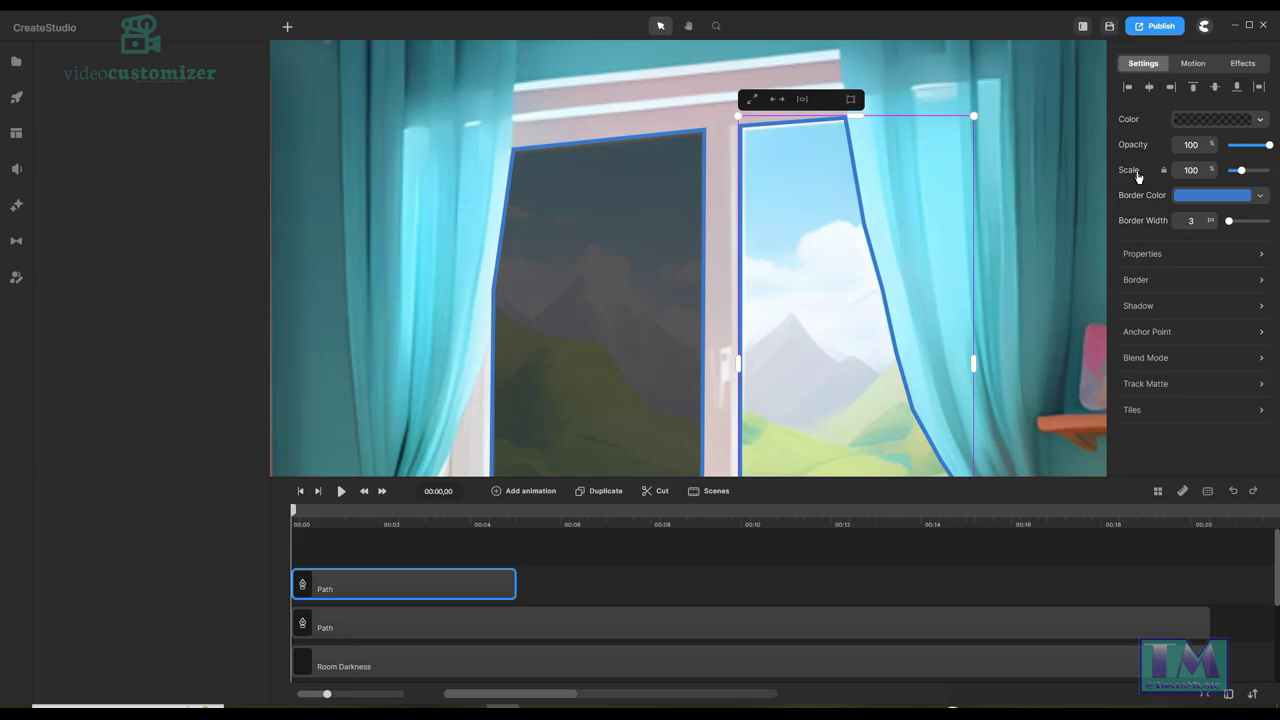
Fill the right pane's path with semi-transparent near-black 0c0202.
{"action": "left_click", "coordinate": [1260, 121]}
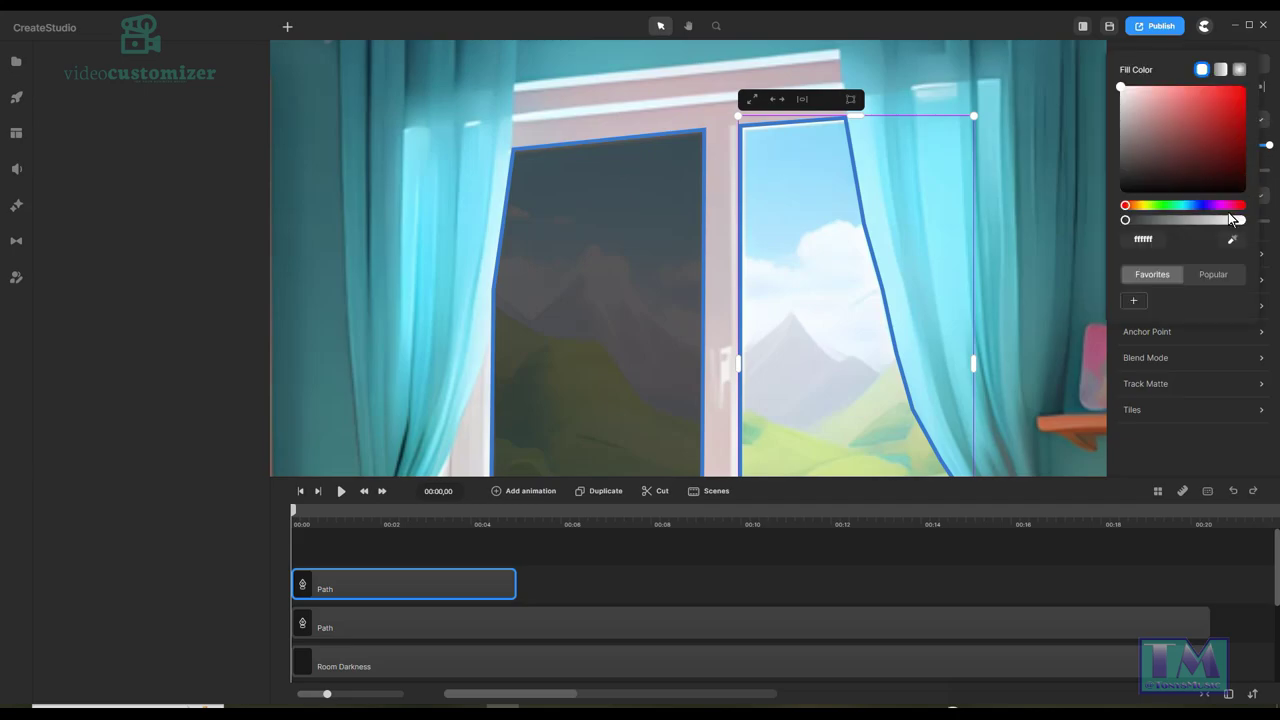
{"action": "left_click", "coordinate": [1219, 187]}
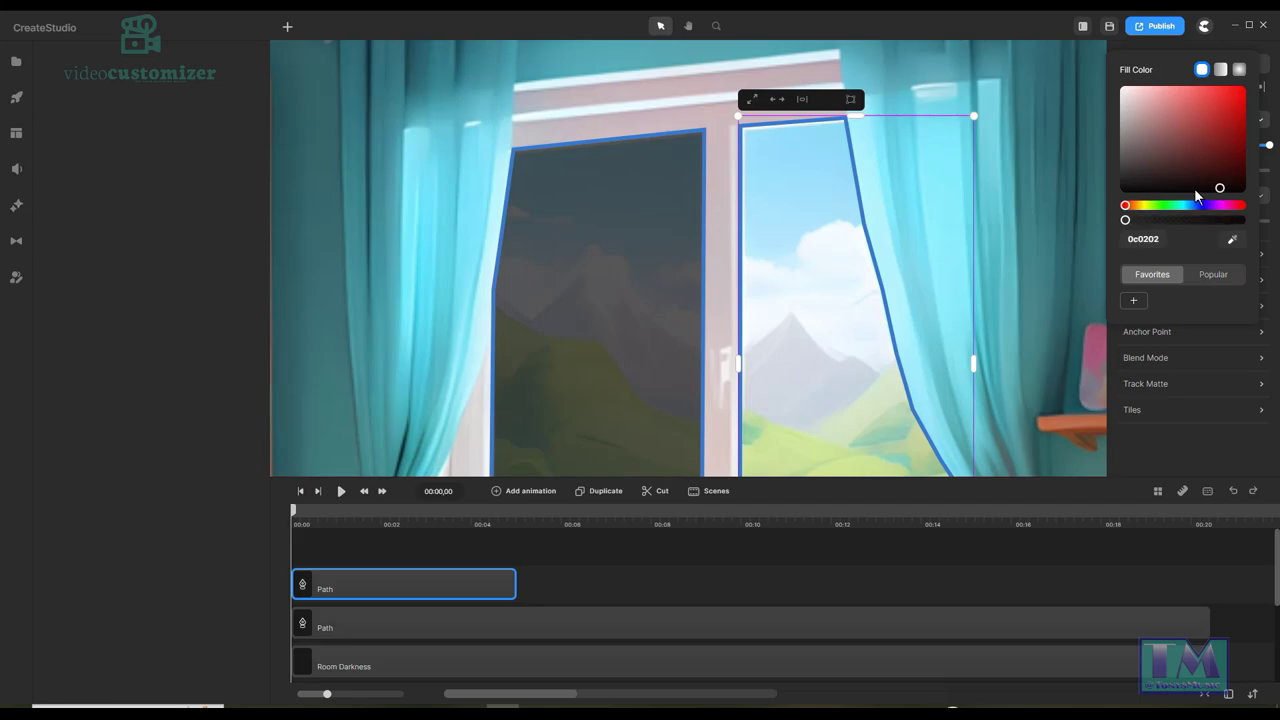
{"action": "left_click", "coordinate": [1205, 221]}
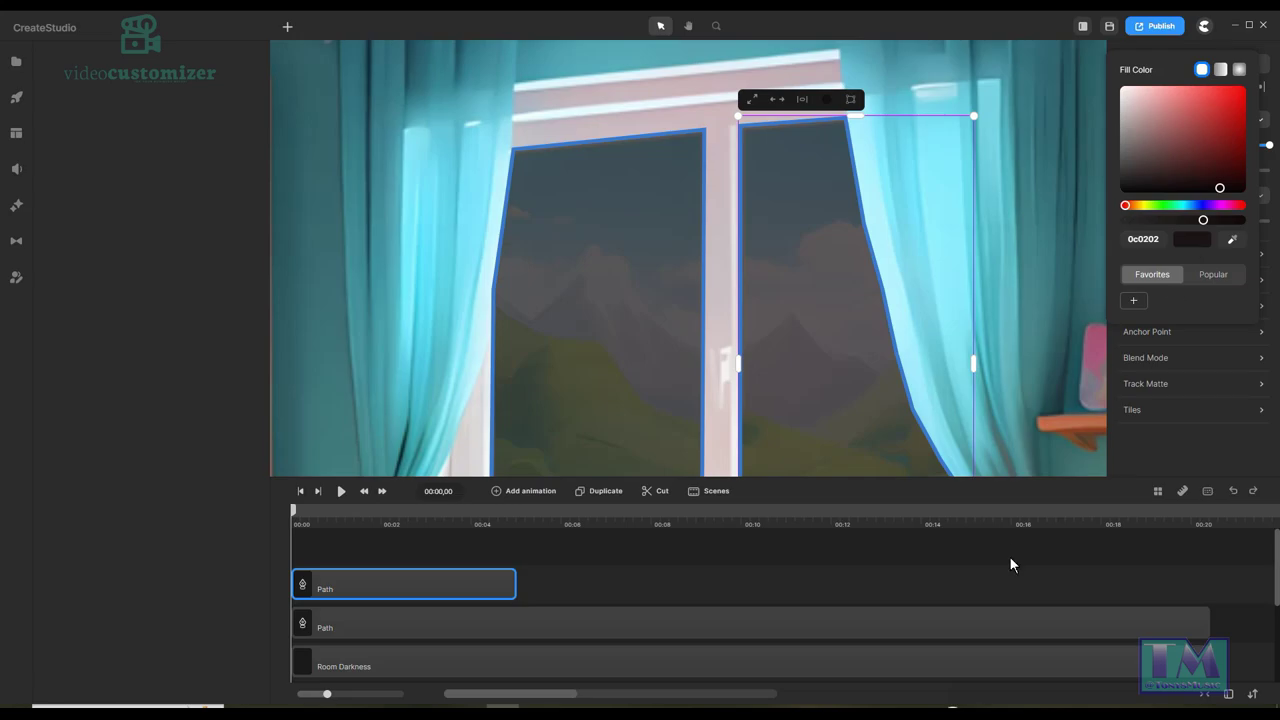
{"action": "left_click", "coordinate": [1235, 628]}
Make the blue borders of the right and left pane paths fully transparent.
{"action": "left_click", "coordinate": [813, 306]}
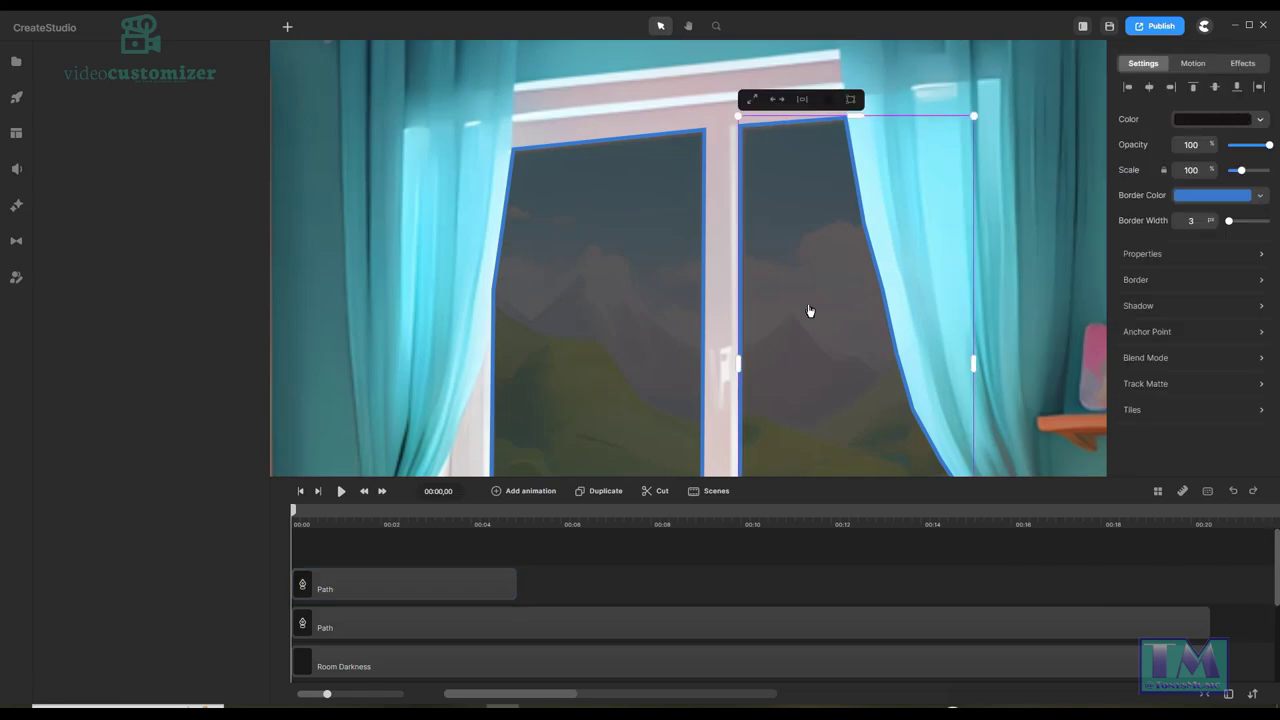
{"action": "left_click", "coordinate": [1264, 199]}
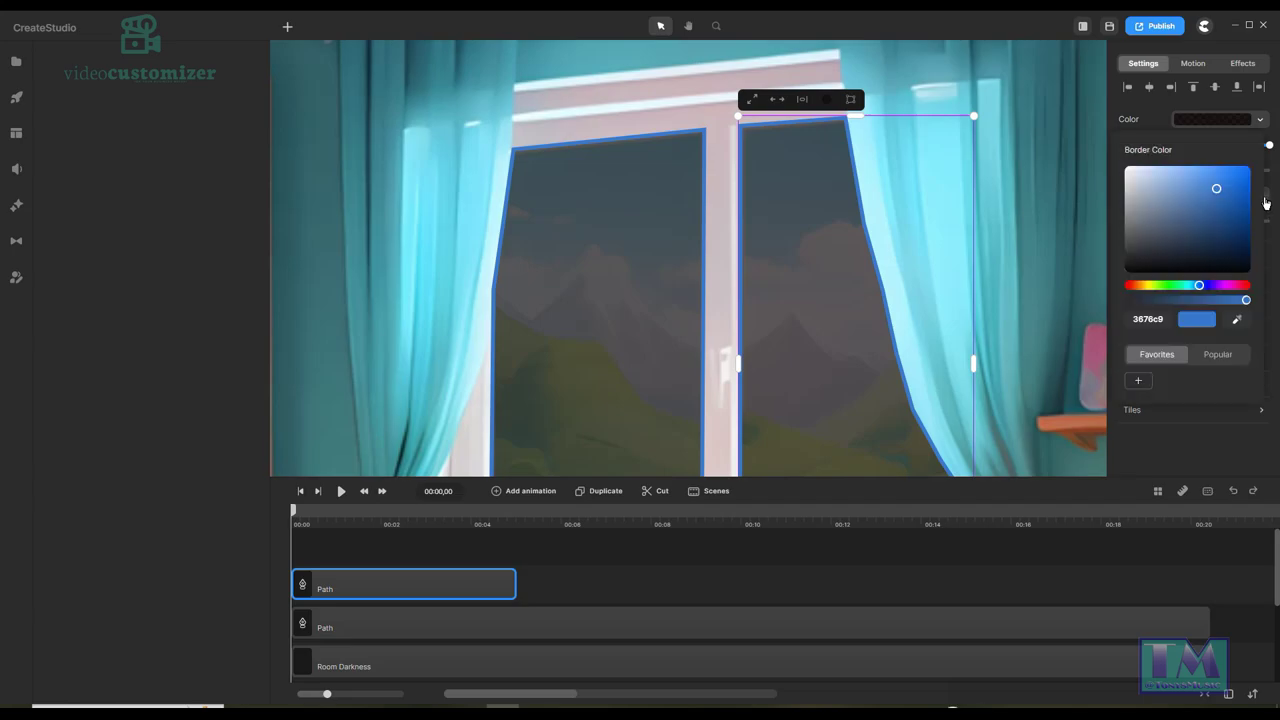
{"action": "left_click_drag", "start_coordinate": [1248, 302], "coordinate": [1130, 300]}
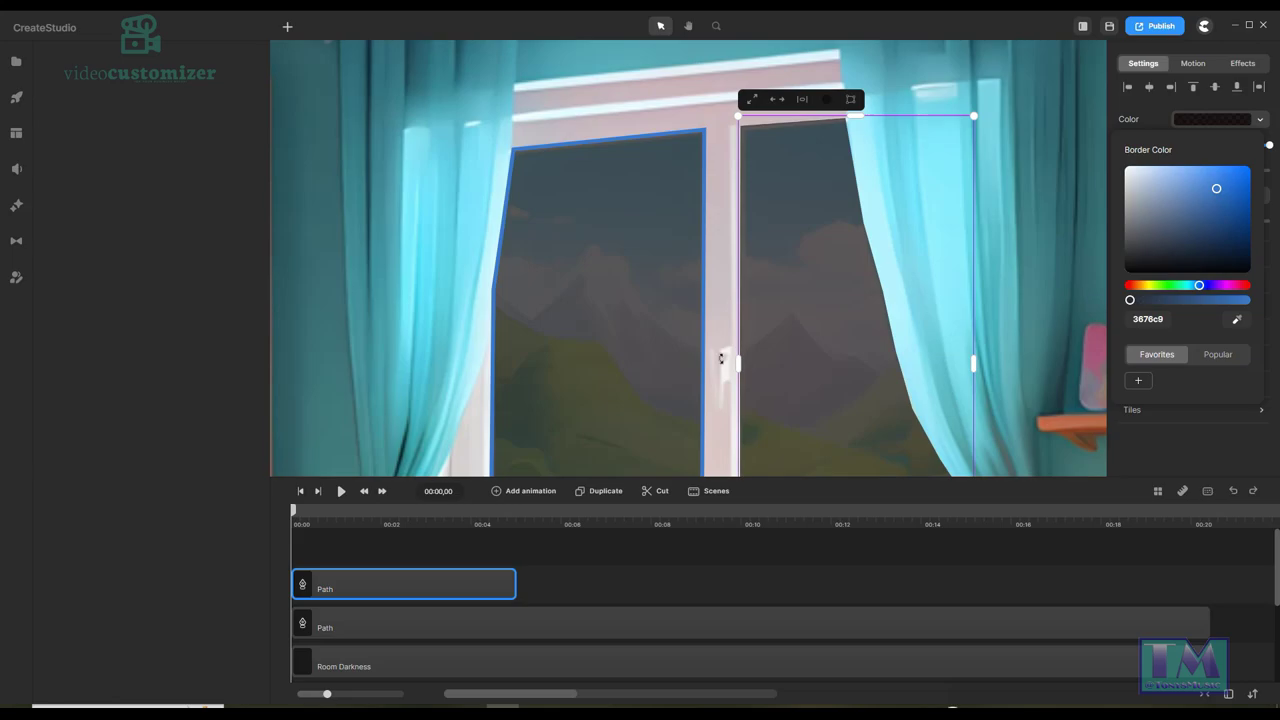
{"action": "left_click", "coordinate": [652, 376]}
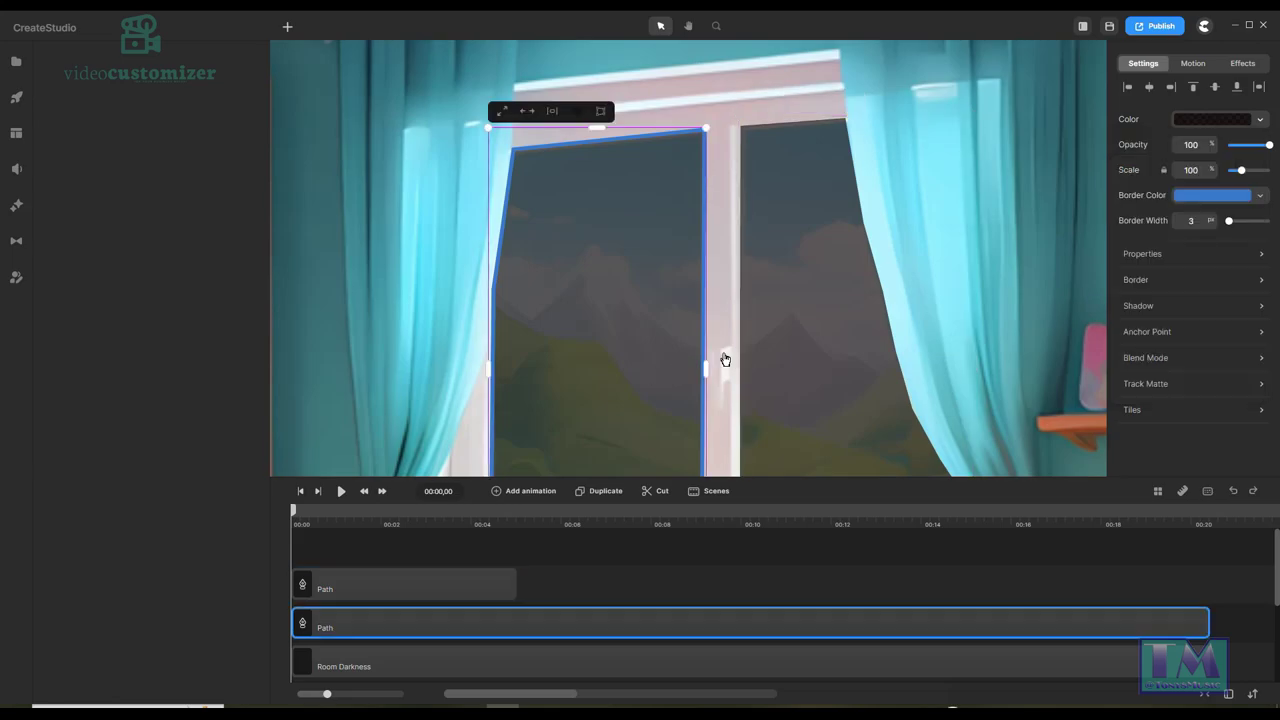
{"action": "left_click", "coordinate": [1258, 199]}
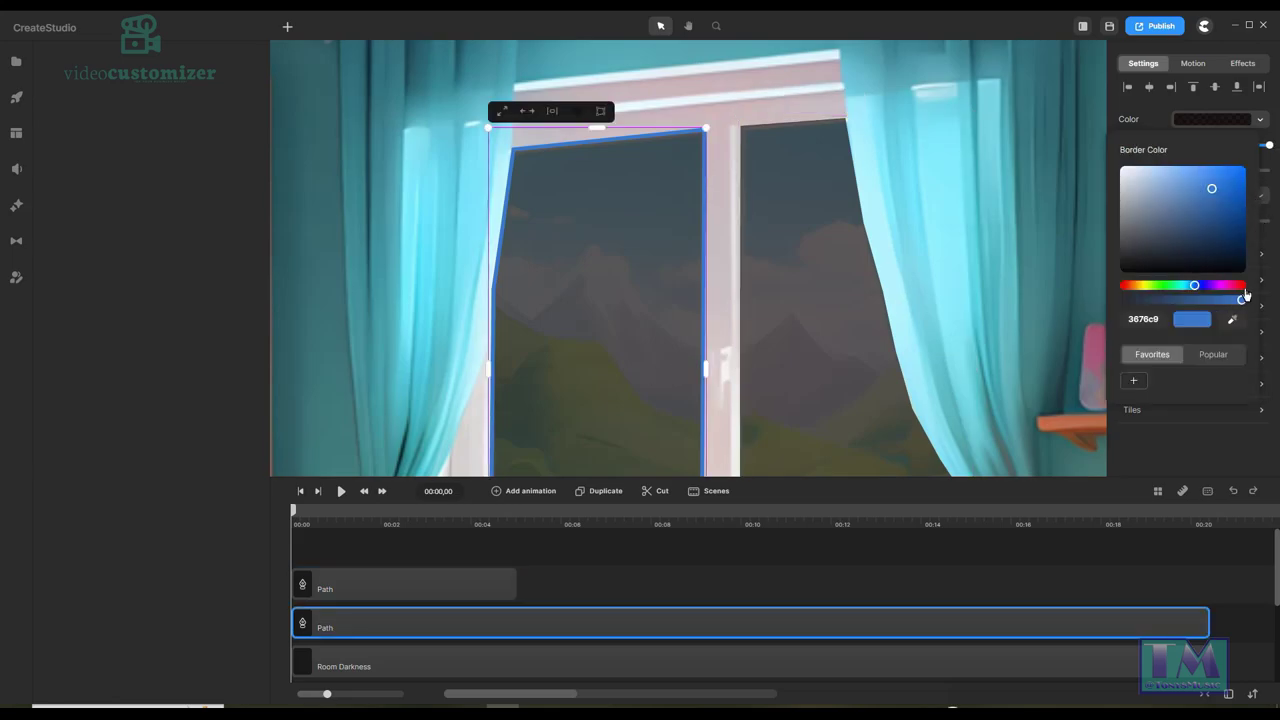
{"action": "left_click_drag", "start_coordinate": [1241, 300], "coordinate": [1107, 299]}
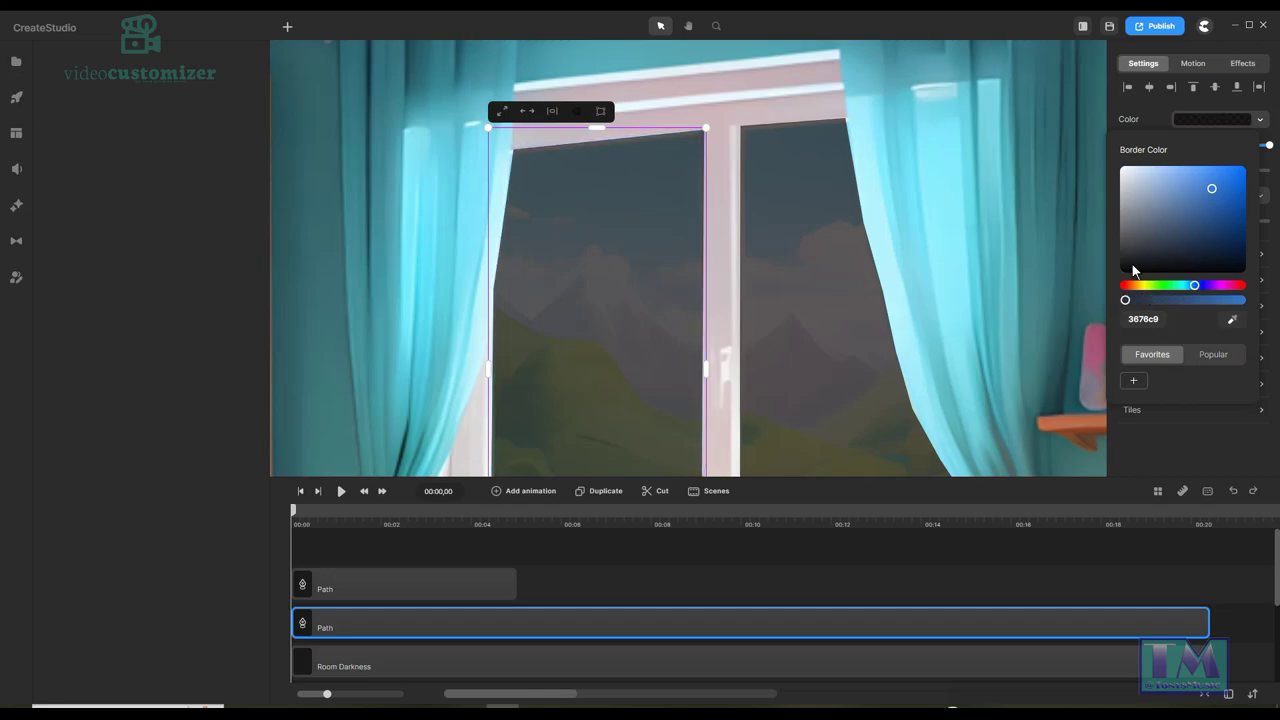
Fit the whole canvas in the view and clear the selection to check the darkened window panes.
{"action": "left_click", "coordinate": [716, 27]}
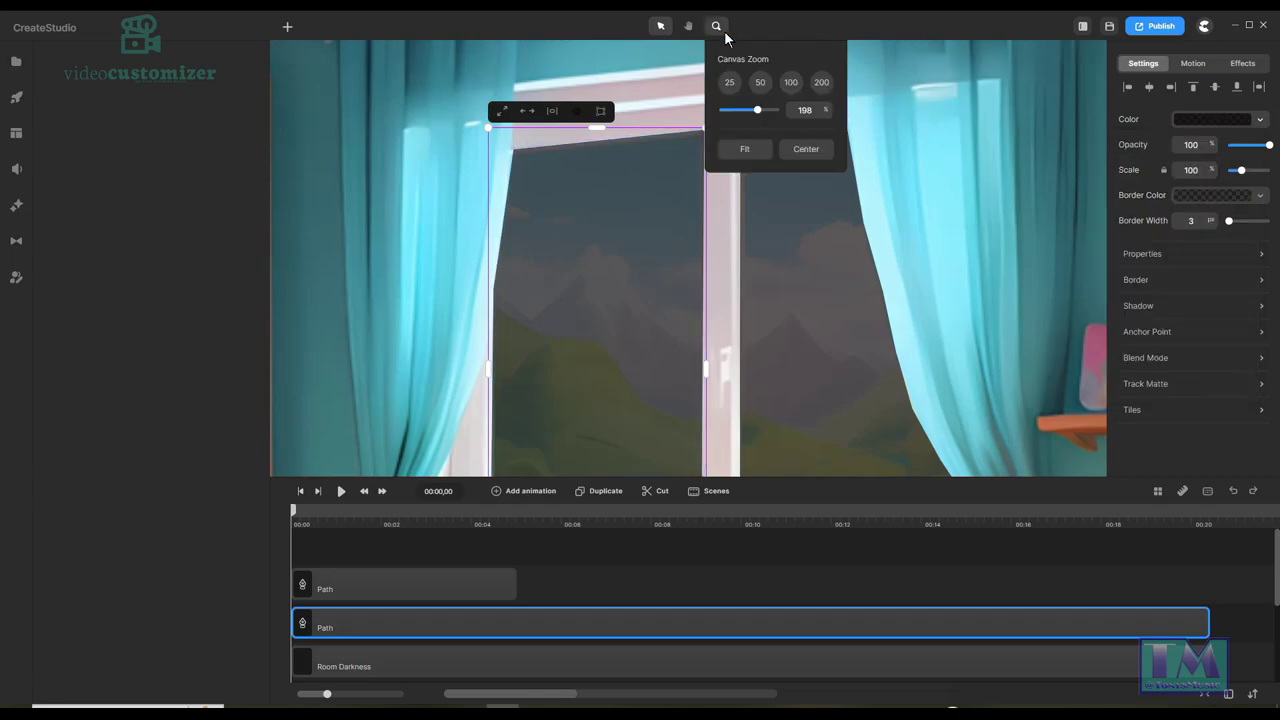
{"action": "left_click", "coordinate": [754, 151]}
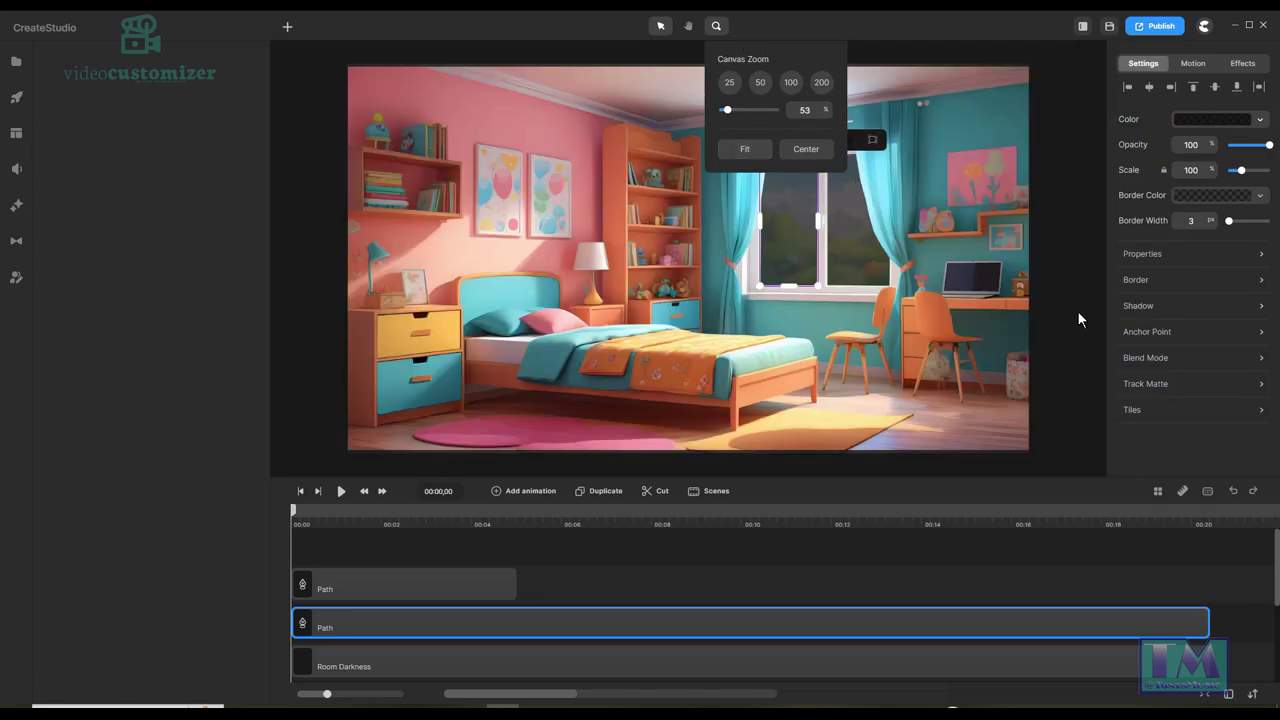
{"action": "left_click", "coordinate": [1069, 380]}
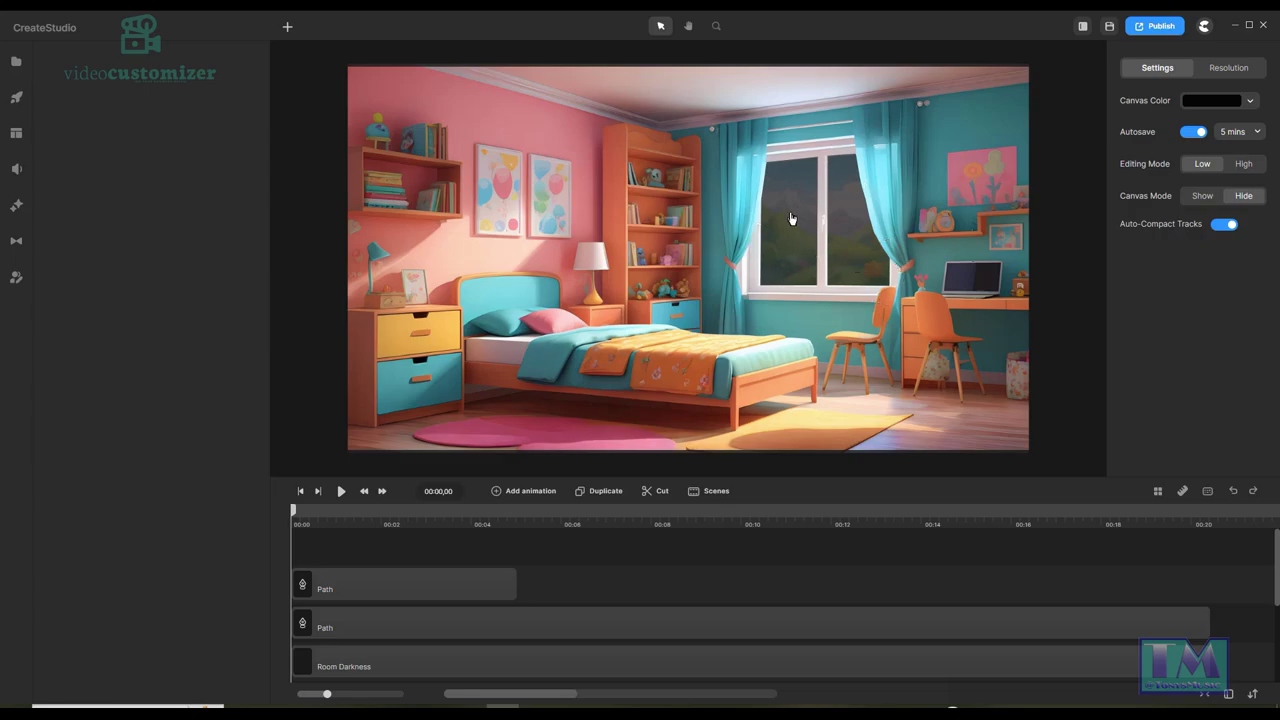
Extend the right window pane's path layer in the timeline to match the end of the left pane's path layer, just past 20 seconds.
{"action": "left_click", "coordinate": [510, 587]}
{"action": "left_click_drag", "start_coordinate": [588, 577], "coordinate": [1209, 590]}
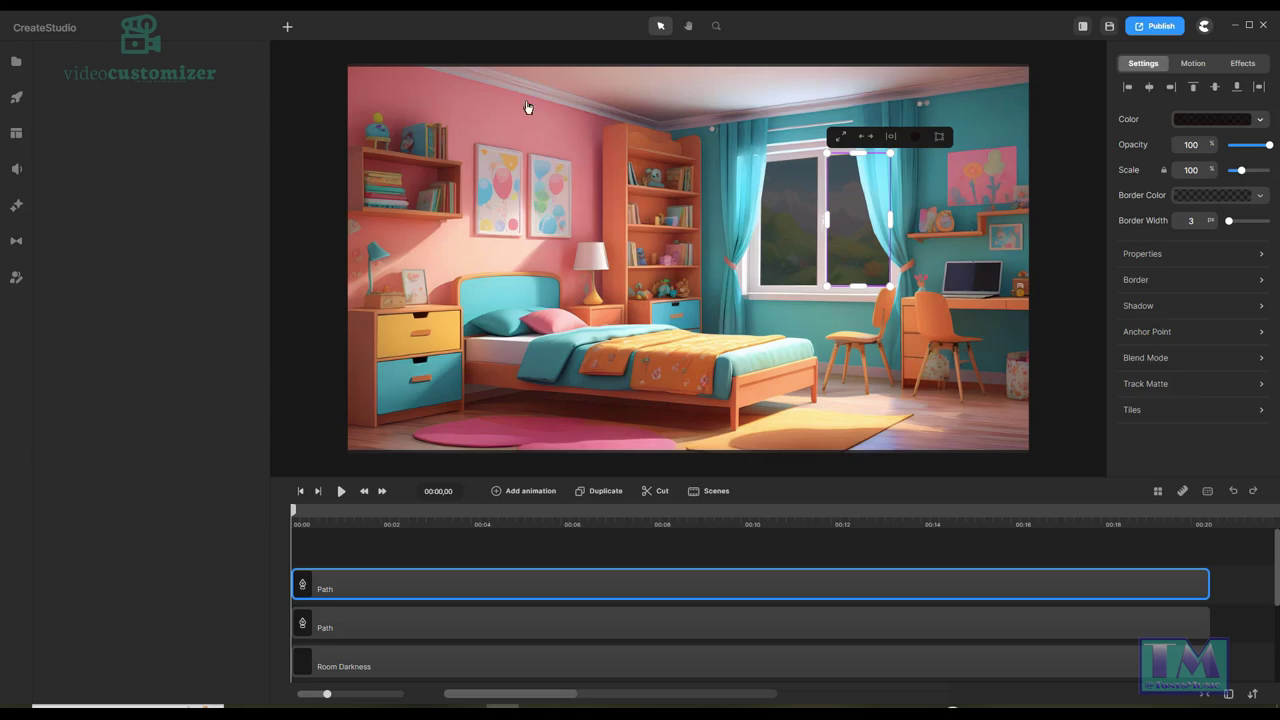
Zoom the canvas to 200% and bring the whole bedside lamp into view for tracing.
{"action": "left_click", "coordinate": [287, 27]}
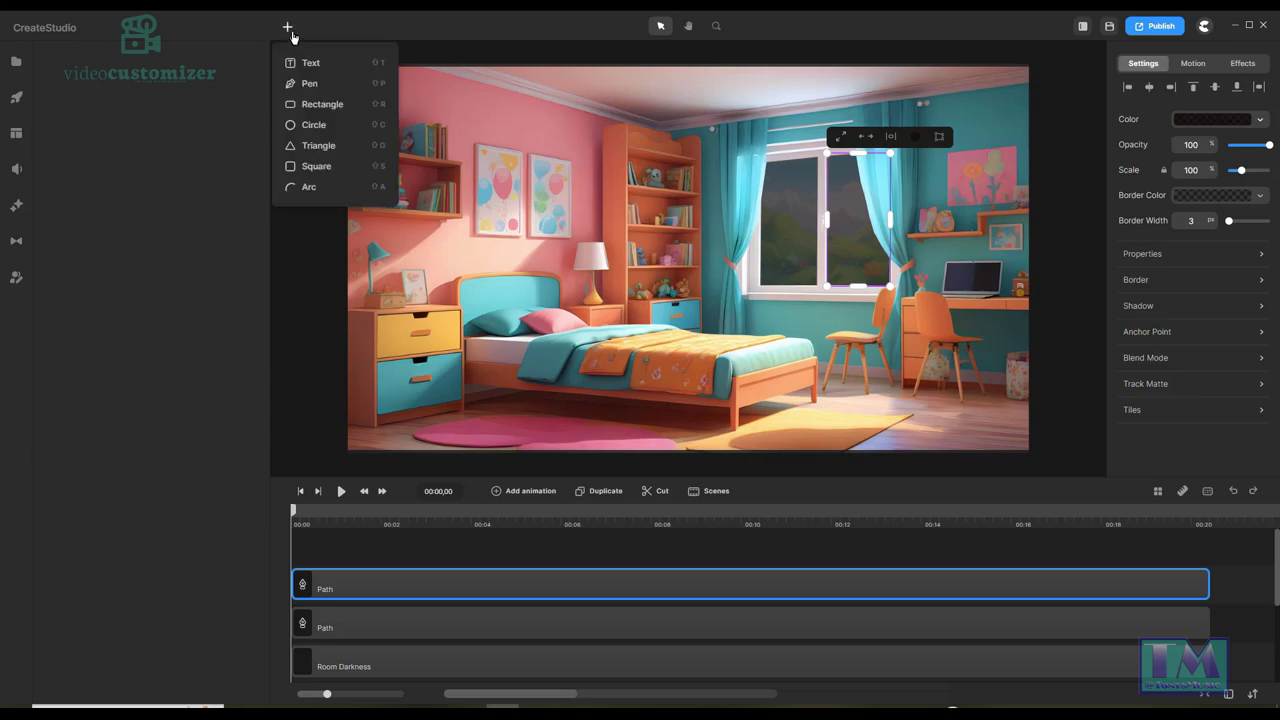
{"action": "left_click", "coordinate": [310, 85]}
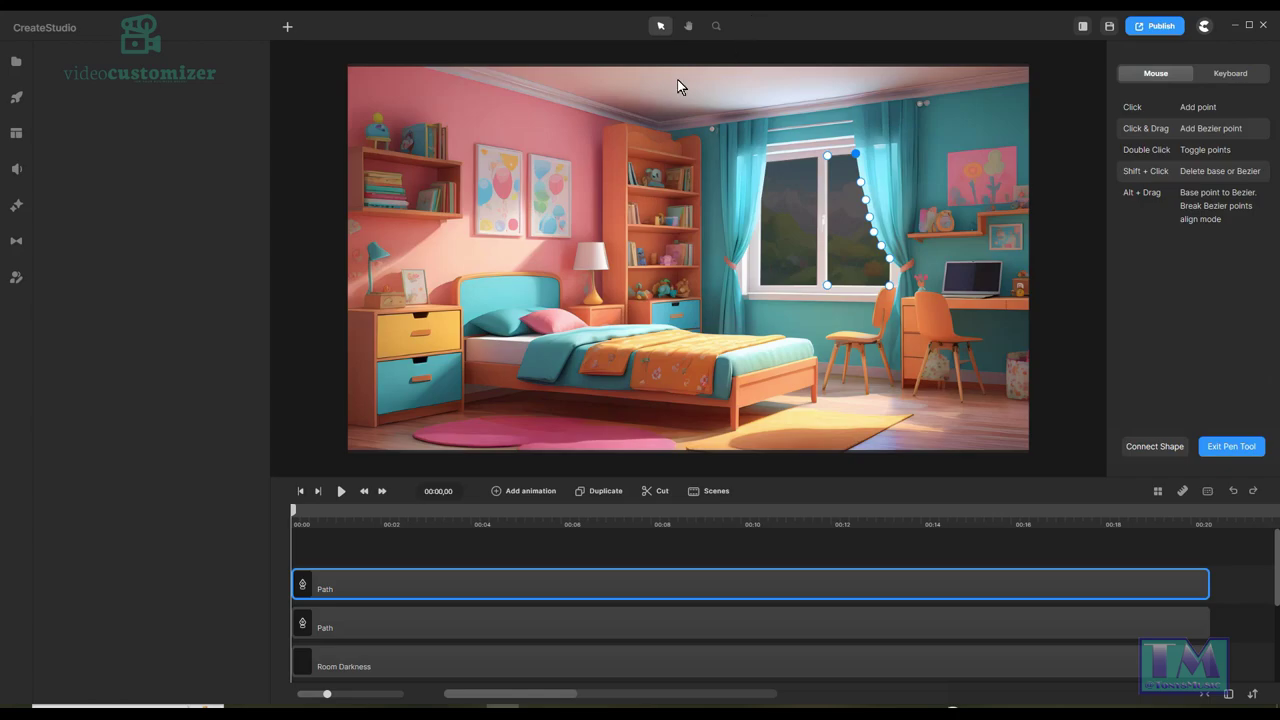
{"action": "left_click", "coordinate": [715, 28]}
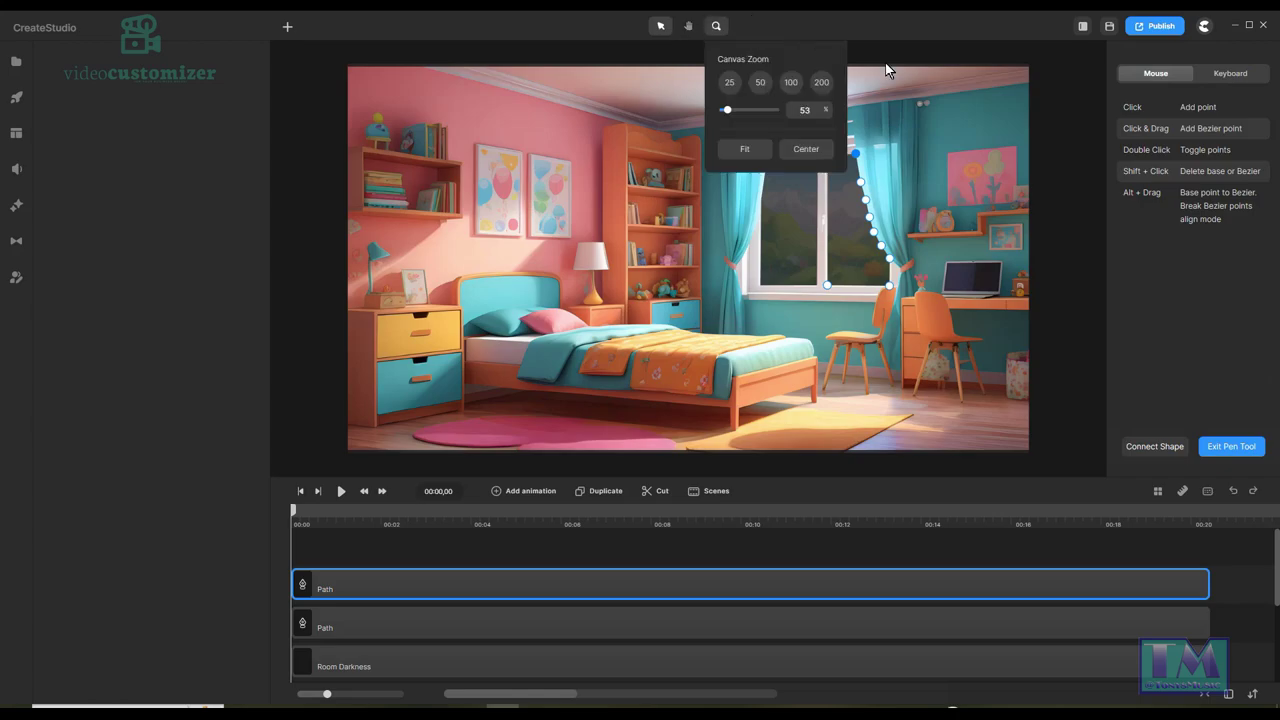
{"action": "left_click", "coordinate": [821, 84]}
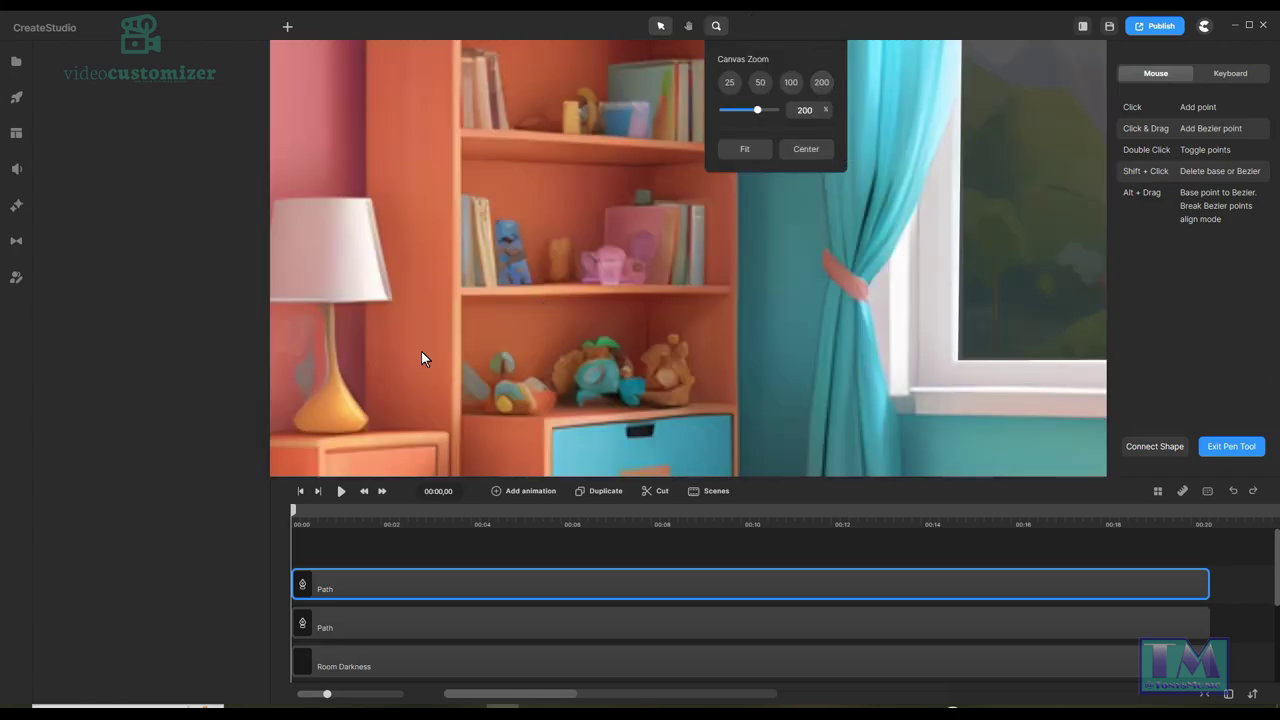
{"action": "left_click", "coordinate": [688, 26]}
{"action": "left_click_drag", "start_coordinate": [449, 345], "coordinate": [733, 344]}
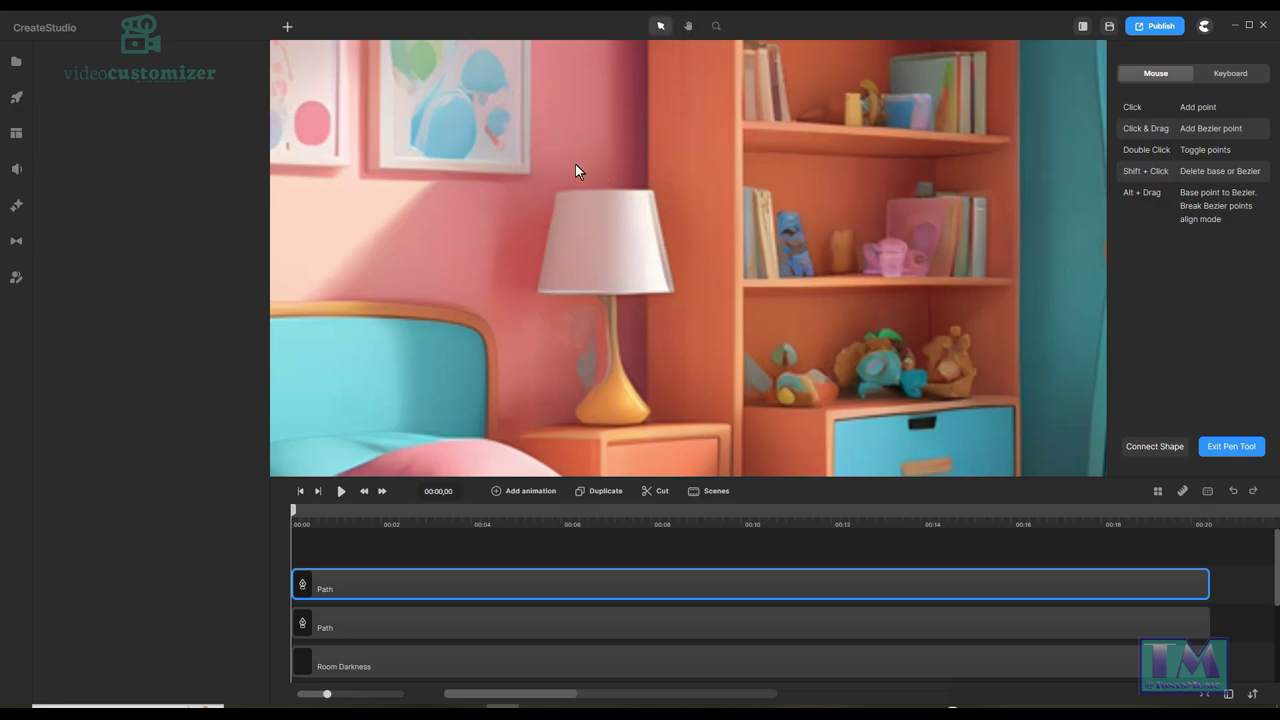
{"action": "left_click", "coordinate": [288, 28]}
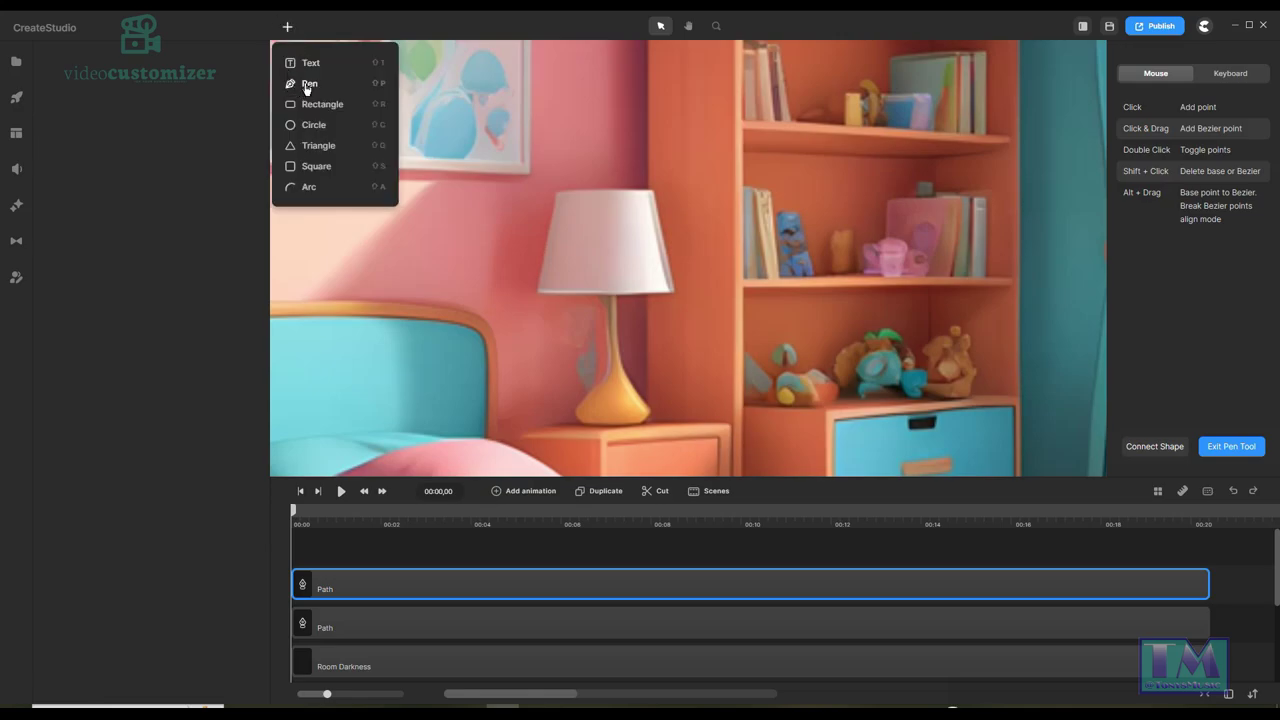
{"action": "left_click", "coordinate": [303, 86]}
{"action": "left_click", "coordinate": [563, 186]}
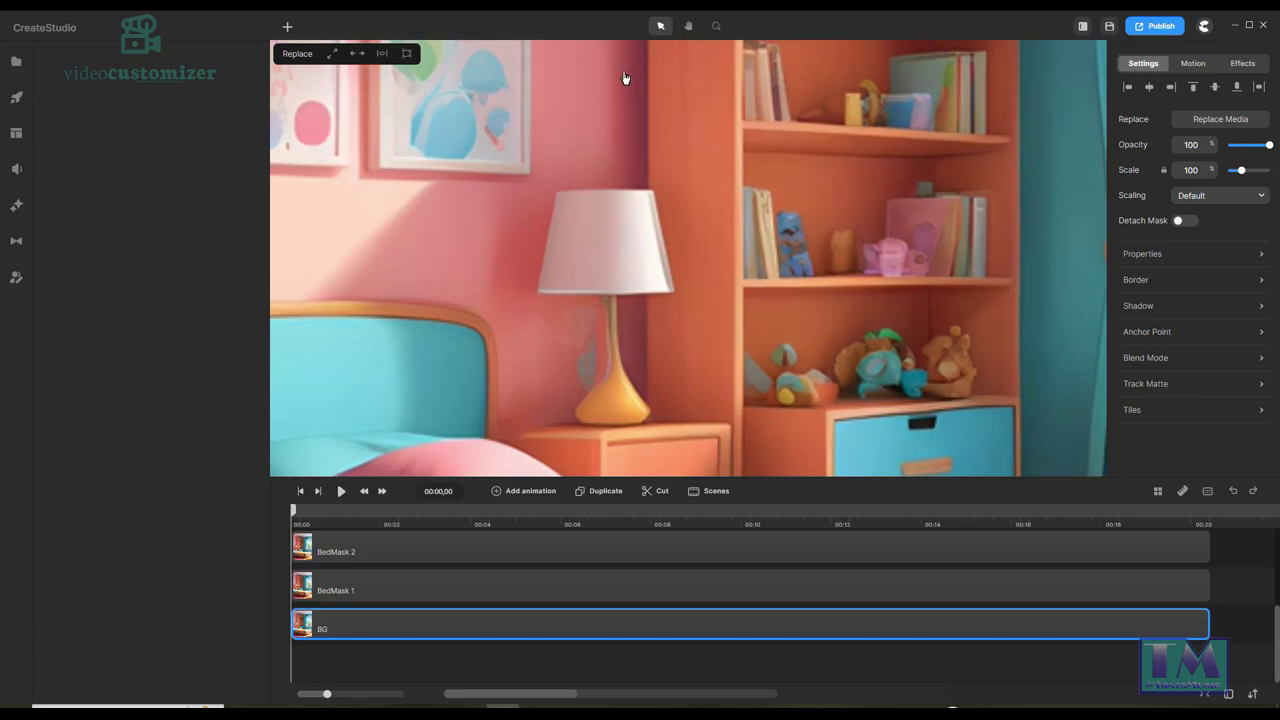
Draw a closed four-point Pen path around the bedside lamp, narrow above the shade and widening down to the nightstand top.
{"action": "left_click", "coordinate": [288, 28]}
{"action": "left_click", "coordinate": [305, 86]}
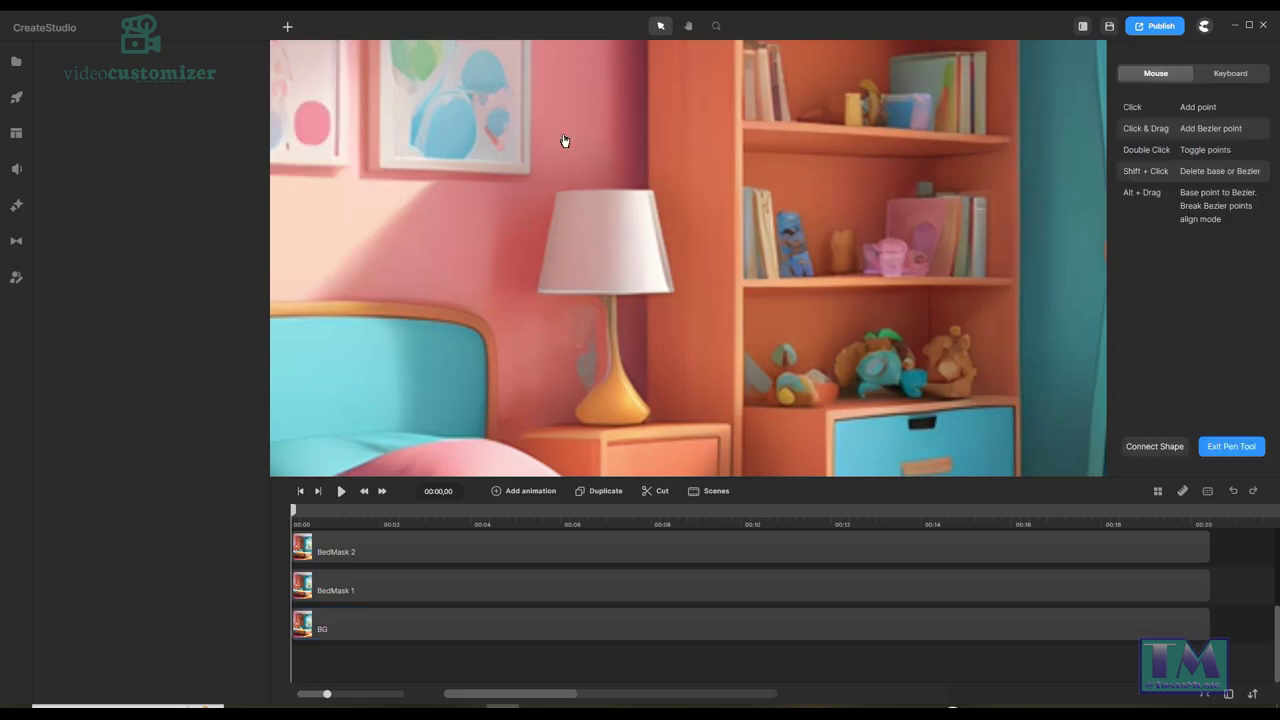
{"action": "left_click", "coordinate": [560, 186]}
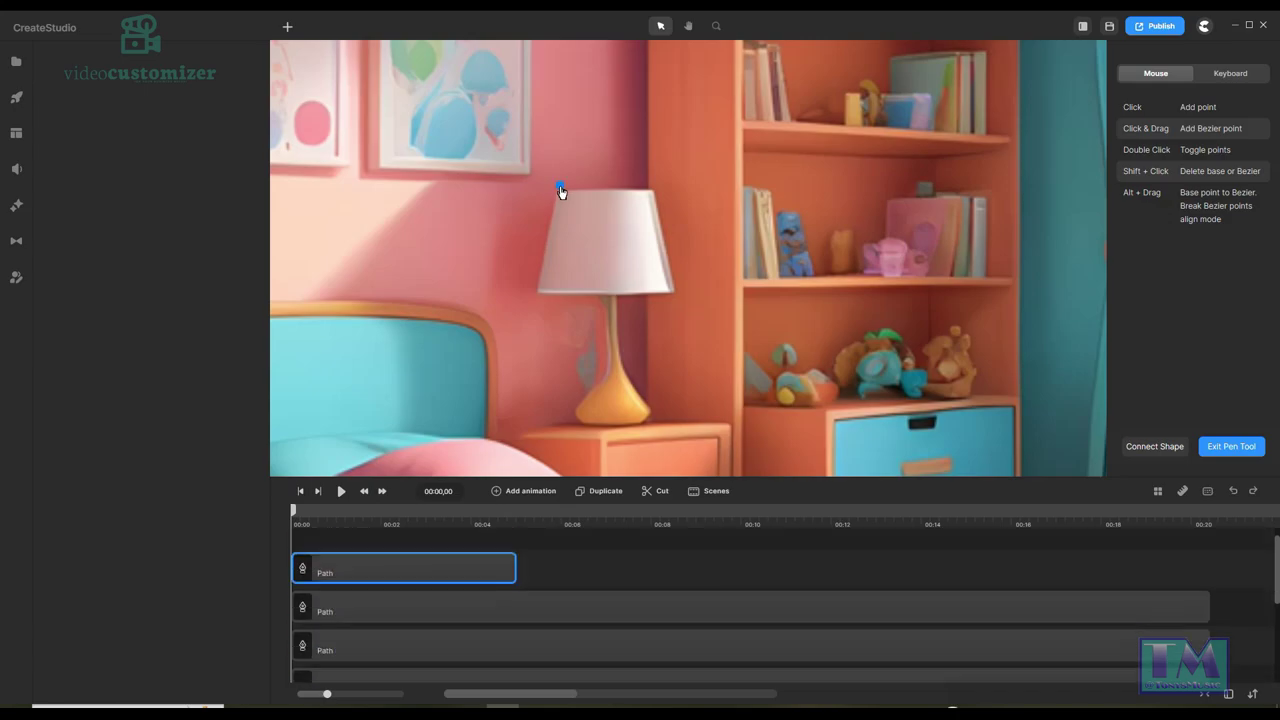
{"action": "left_click", "coordinate": [510, 433]}
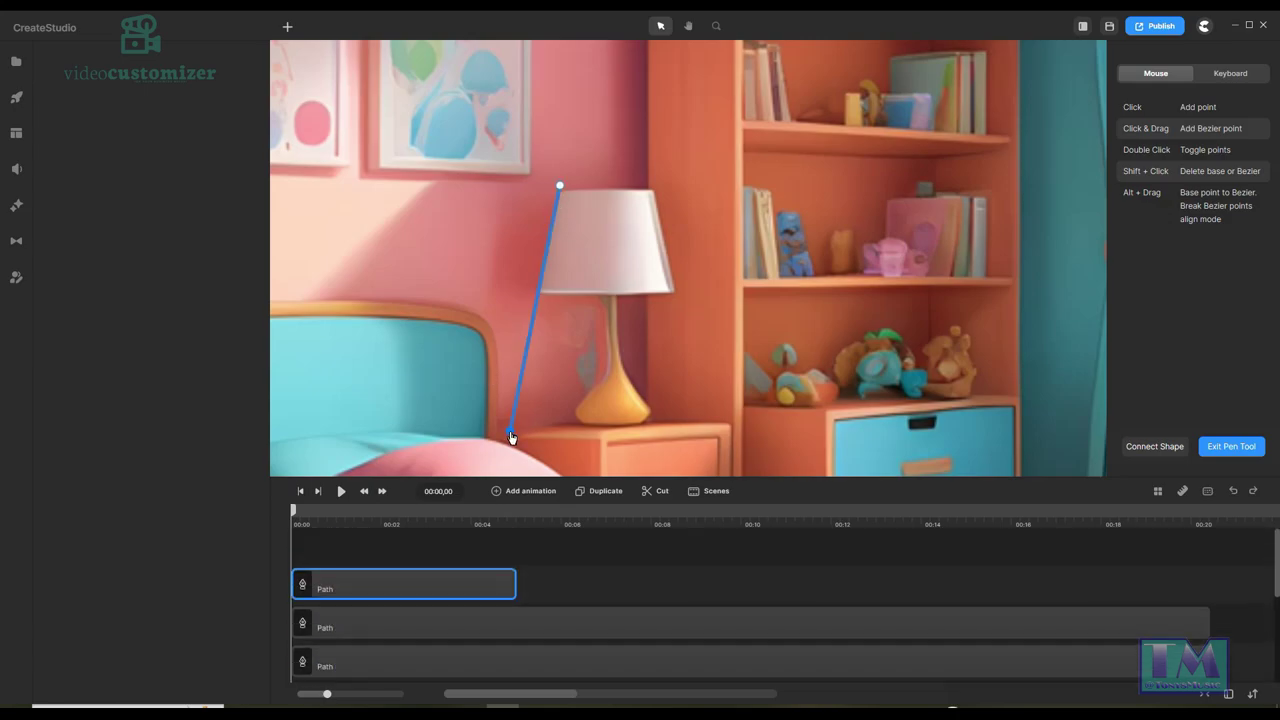
{"action": "left_click", "coordinate": [721, 433]}
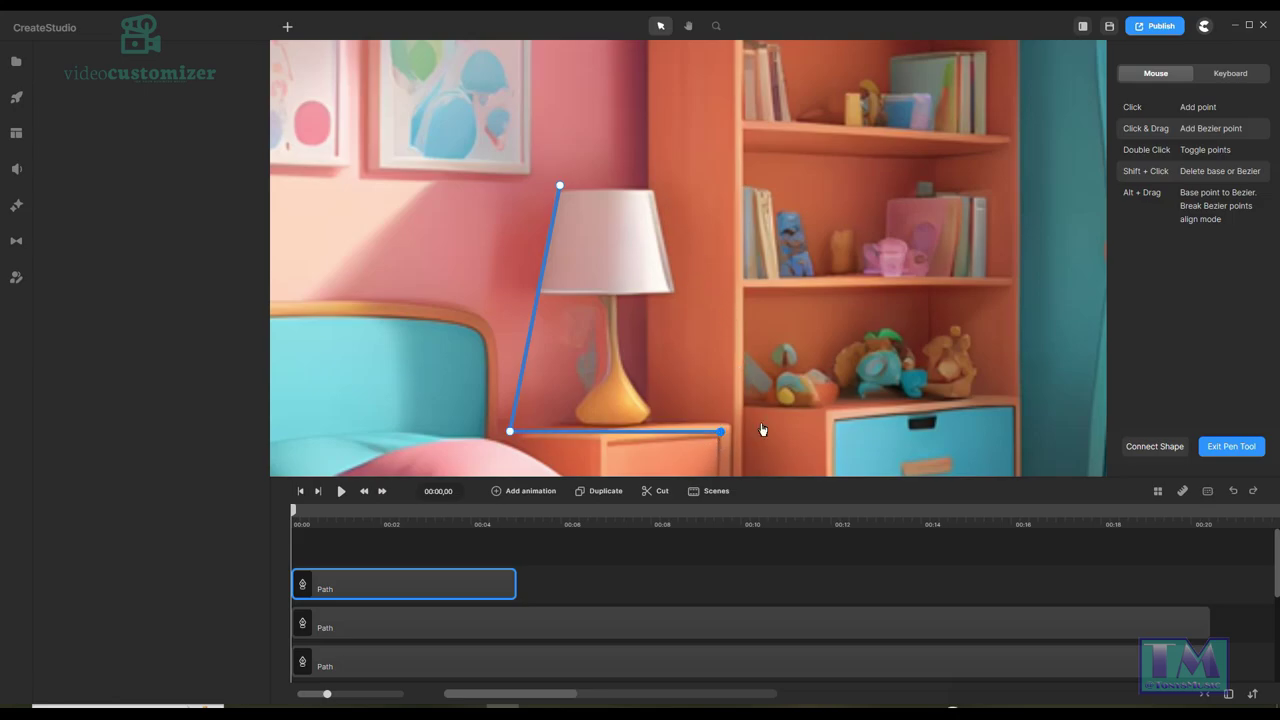
{"action": "left_click", "coordinate": [650, 185]}
{"action": "left_click_drag", "start_coordinate": [721, 432], "coordinate": [707, 430]}
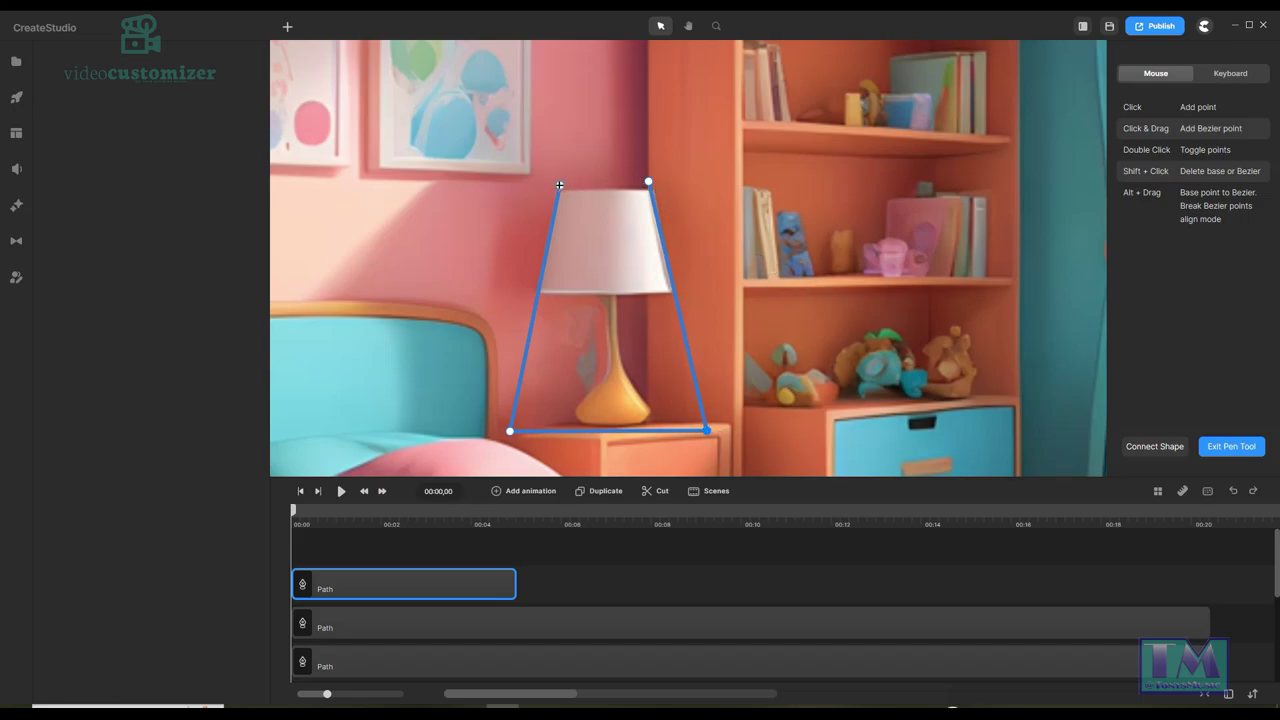
{"action": "left_click", "coordinate": [560, 185]}
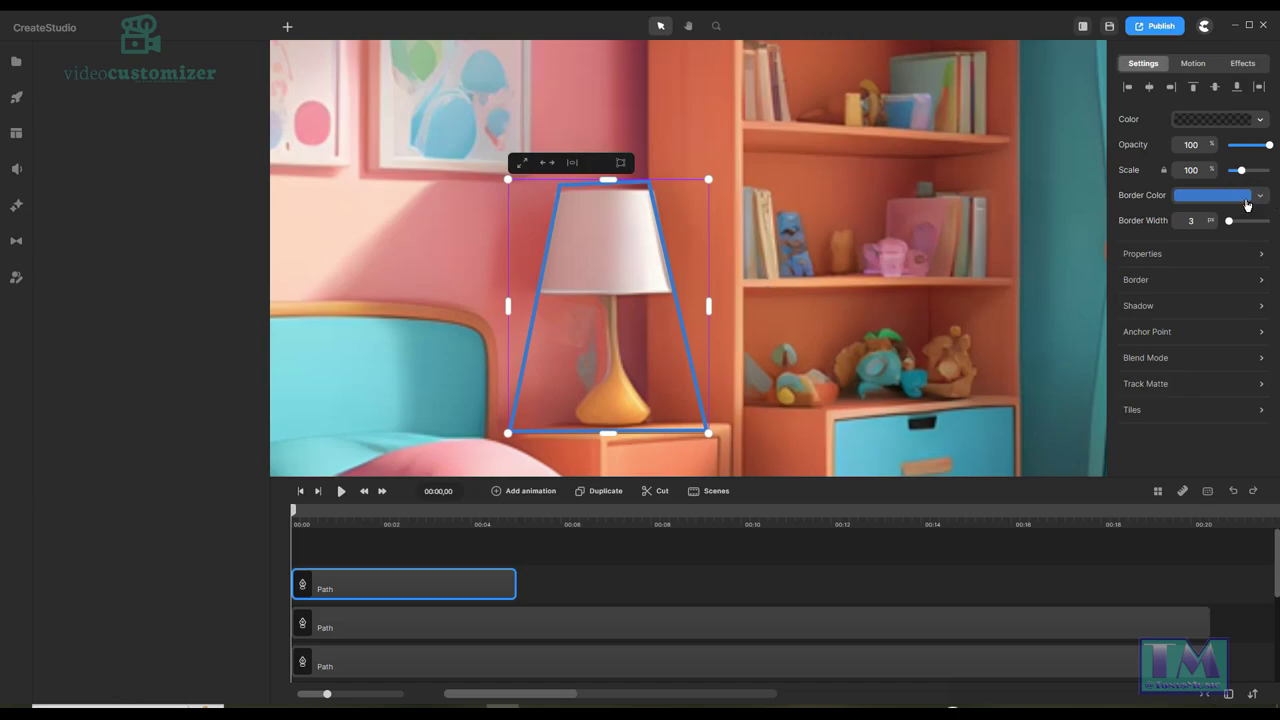
Give the lamp path a linear gradient fill with golden yellow c99f0a as its starting color.
{"action": "left_click", "coordinate": [1237, 120]}
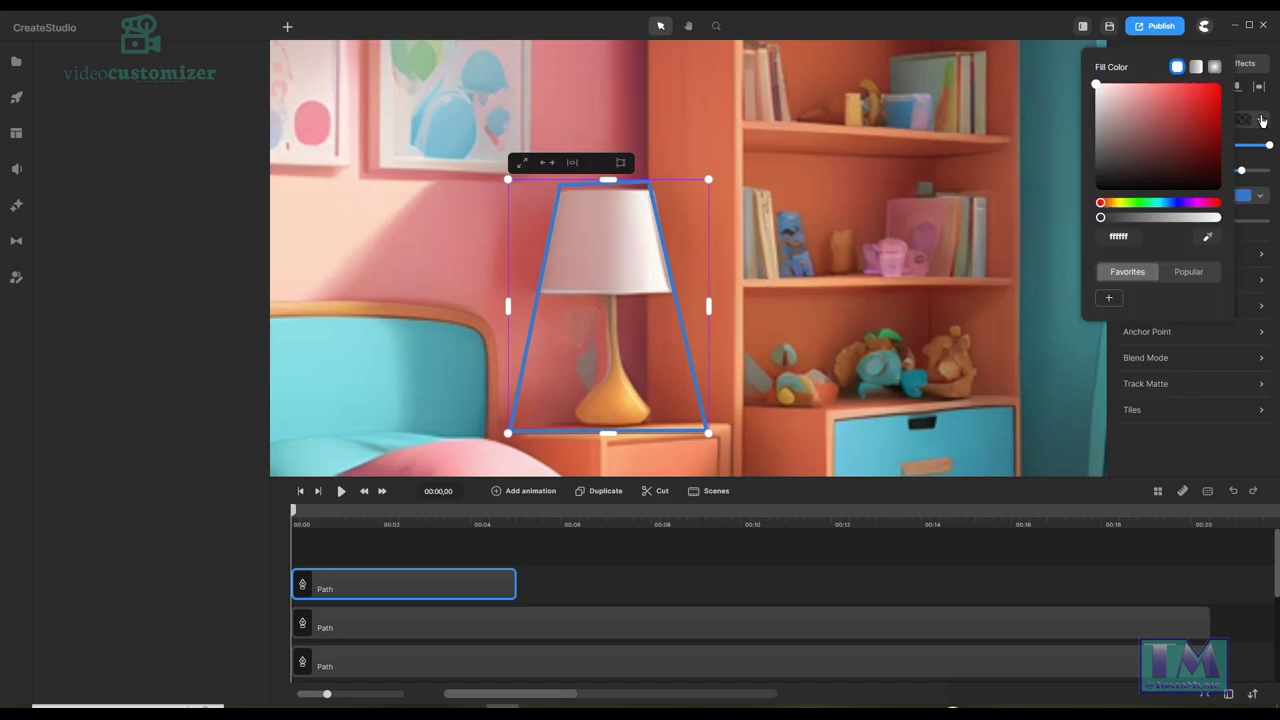
{"action": "left_click", "coordinate": [1119, 205]}
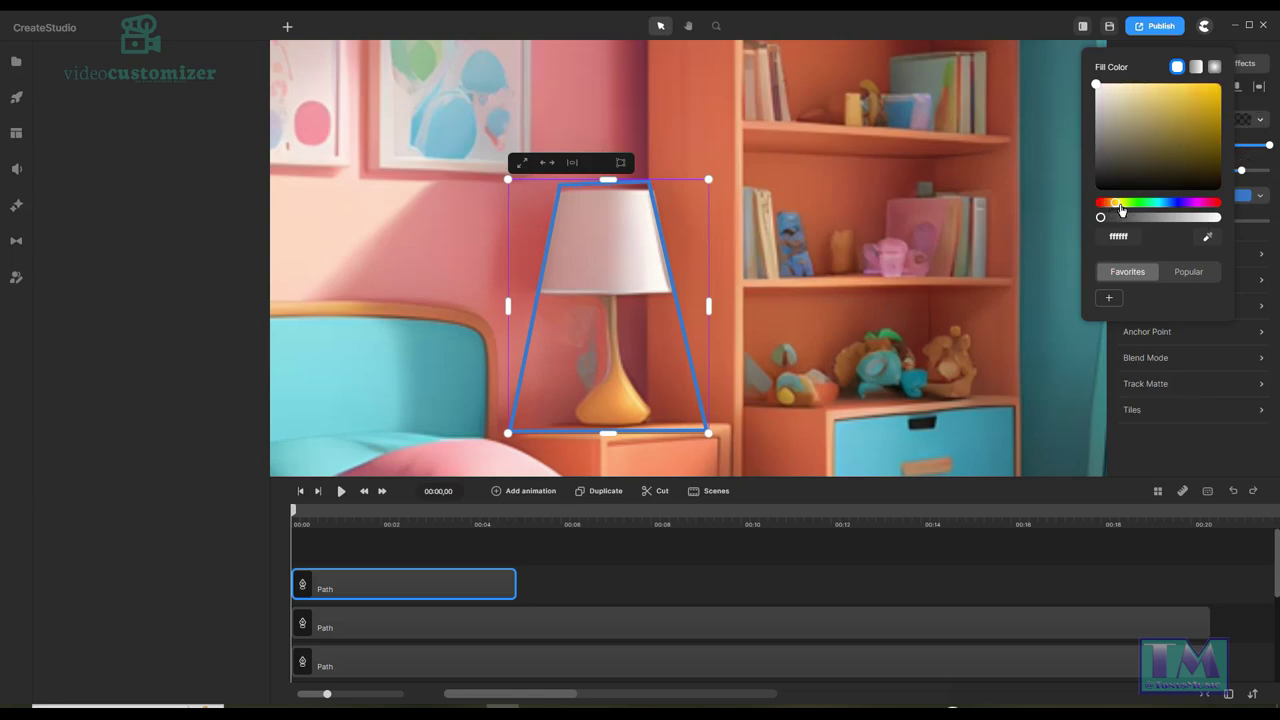
{"action": "left_click", "coordinate": [1140, 102]}
{"action": "mouse_move", "coordinate": [1151, 117]}
{"action": "left_mouse_down"}
{"action": "mouse_move", "coordinate": [1143, 106]}
{"action": "mouse_move", "coordinate": [1161, 103]}
{"action": "mouse_move", "coordinate": [1146, 105]}
{"action": "left_mouse_up"}
{"action": "left_click", "coordinate": [1197, 67]}
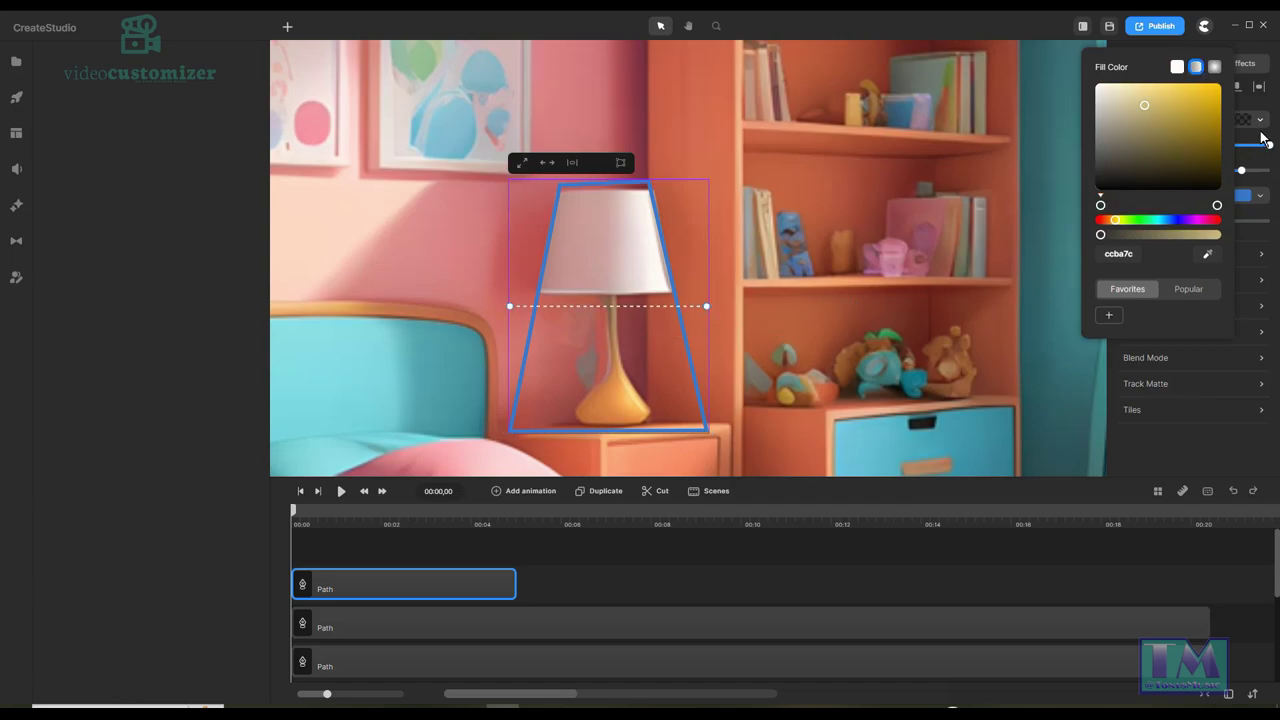
{"action": "left_click", "coordinate": [1216, 105]}
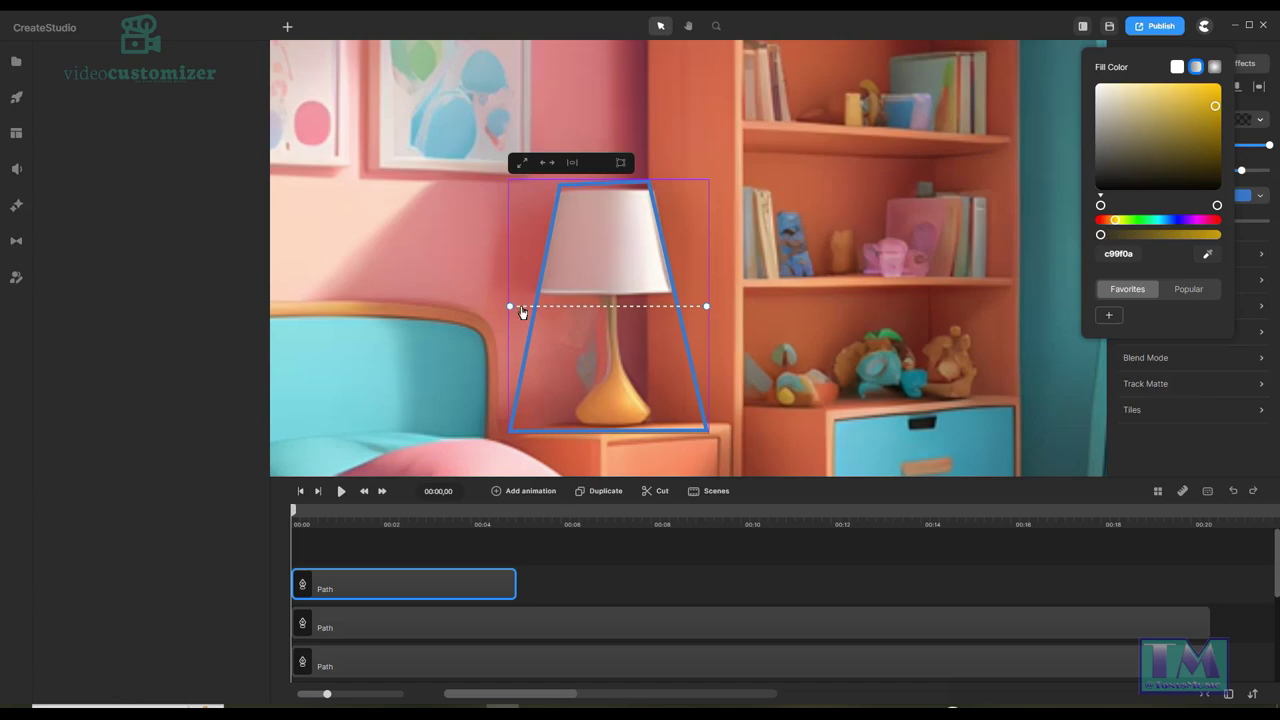
Run the lamp gradient vertically from the upper shade to the lamp base and make its golden starting color fully opaque.
{"action": "left_click_drag", "start_coordinate": [509, 306], "coordinate": [596, 217]}
{"action": "left_click_drag", "start_coordinate": [676, 337], "coordinate": [596, 418]}
{"action": "left_click_drag", "start_coordinate": [596, 217], "coordinate": [610, 208]}
{"action": "left_click_drag", "start_coordinate": [1103, 240], "coordinate": [1215, 238]}
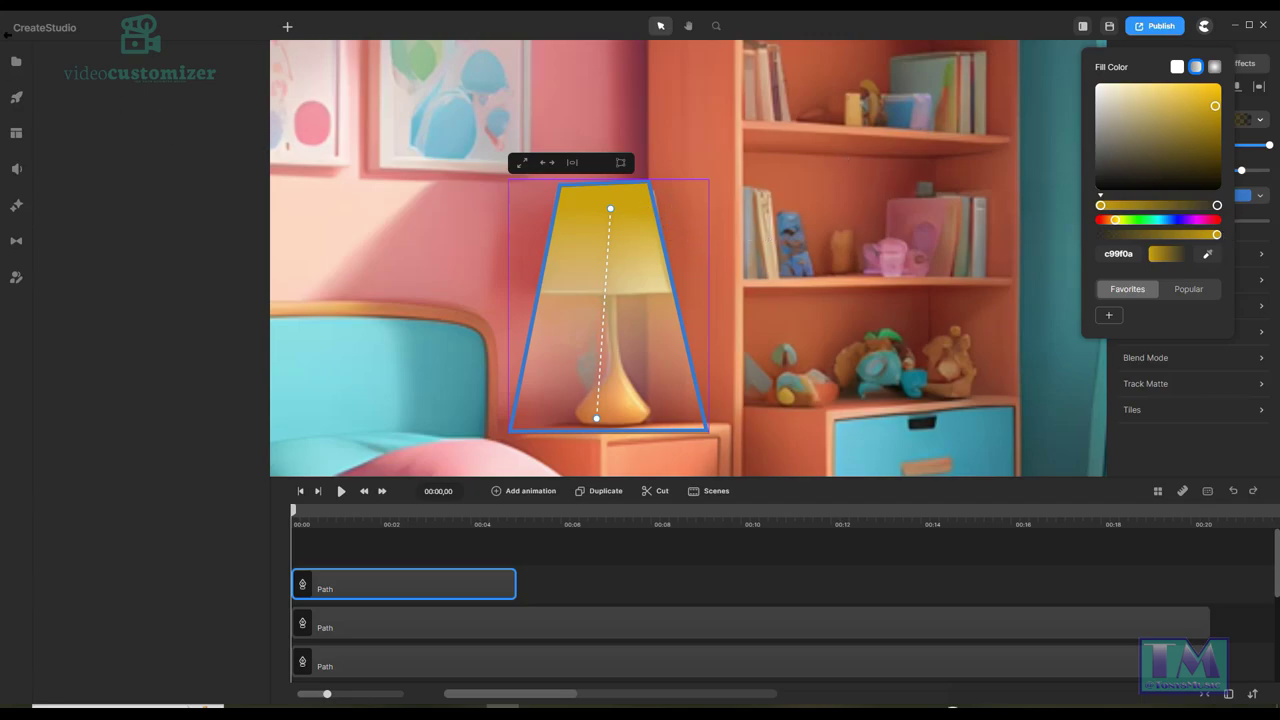
{"action": "left_click", "coordinate": [287, 27]}
{"action": "left_click", "coordinate": [287, 27]}
{"action": "left_click", "coordinate": [305, 87]}
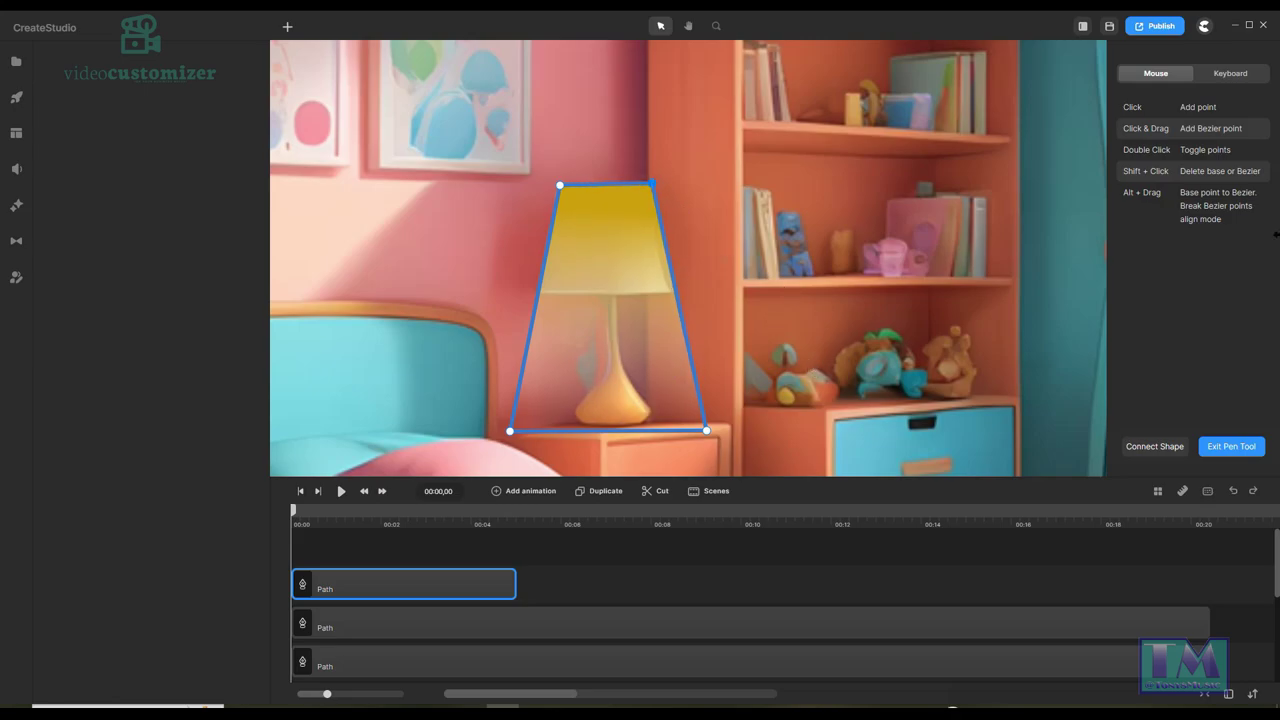
{"action": "key", "text": "Escape"}
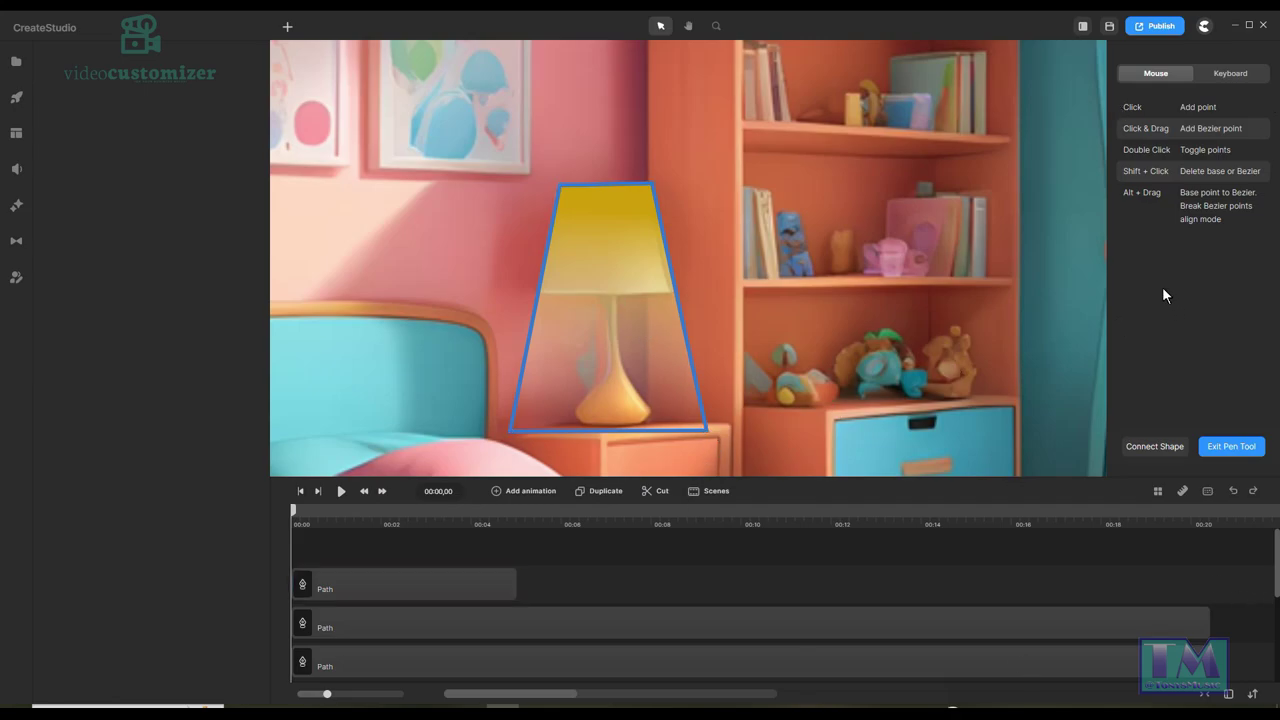
{"action": "left_click", "coordinate": [653, 268]}
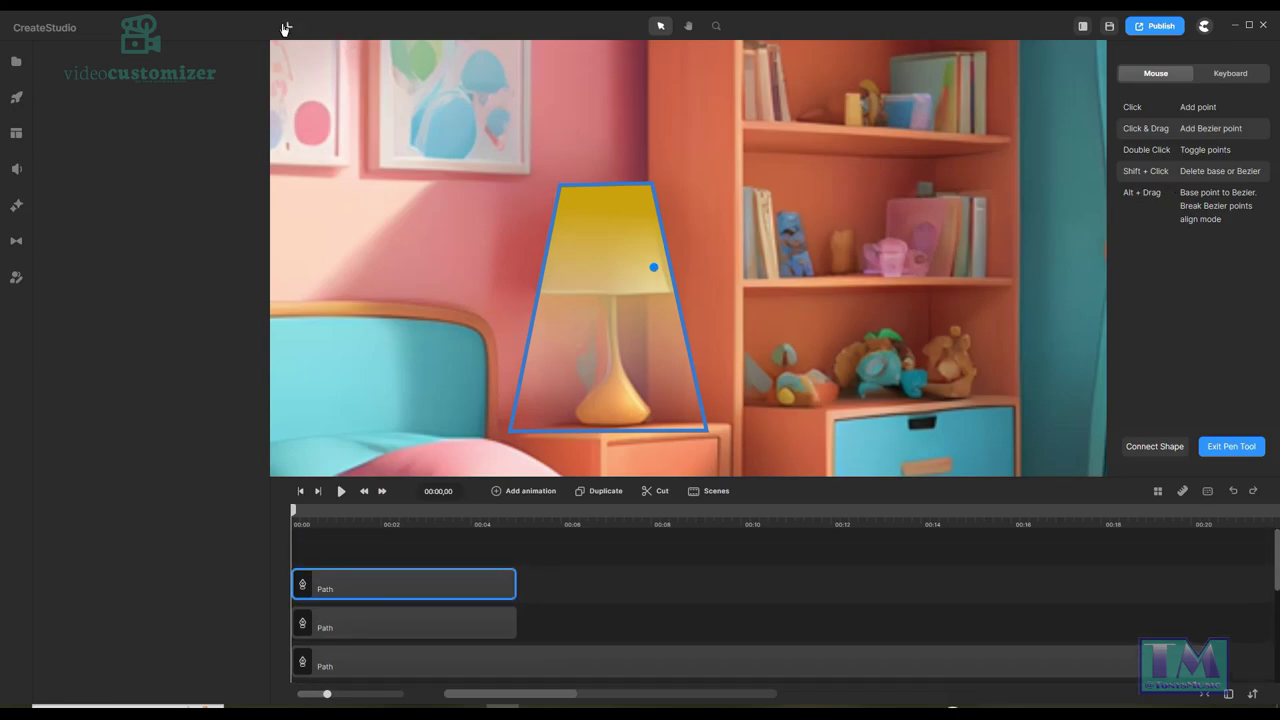
{"action": "left_click", "coordinate": [1233, 492]}
Extend the lamp path's layer in the timeline to match the end of the window path layers, just past 20 seconds.
{"action": "left_click", "coordinate": [689, 27]}
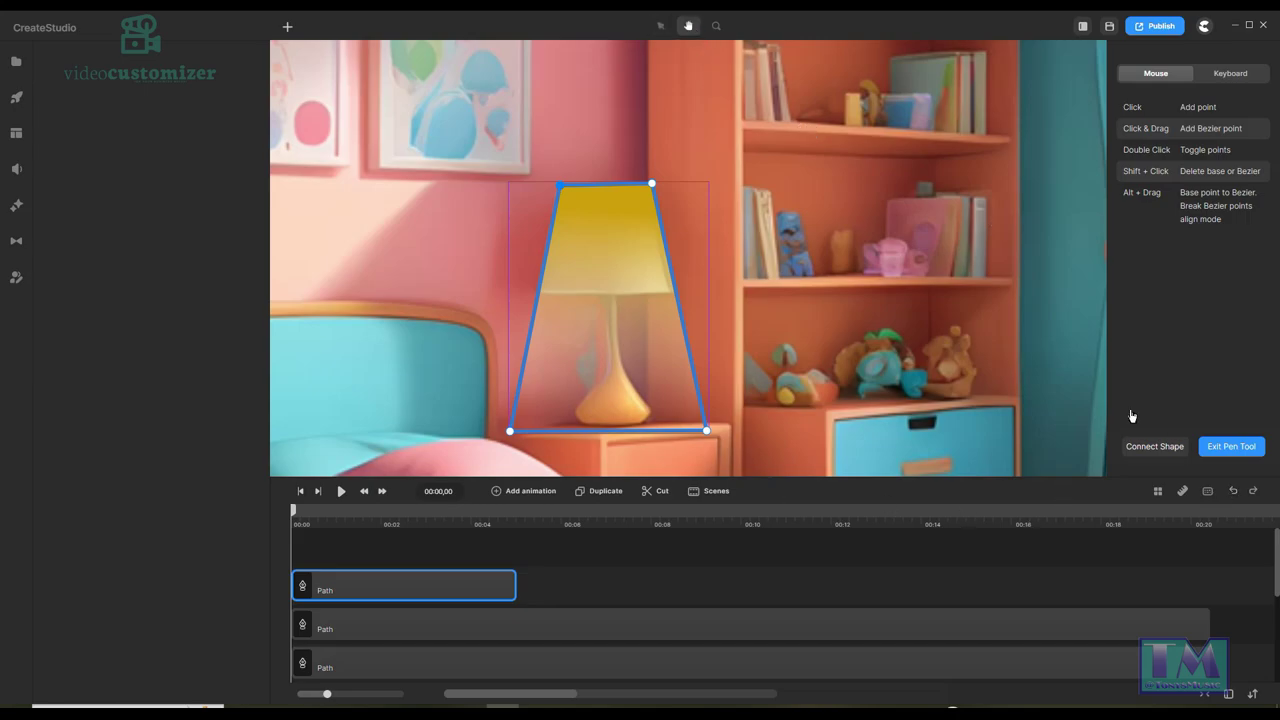
{"action": "left_click", "coordinate": [1196, 552]}
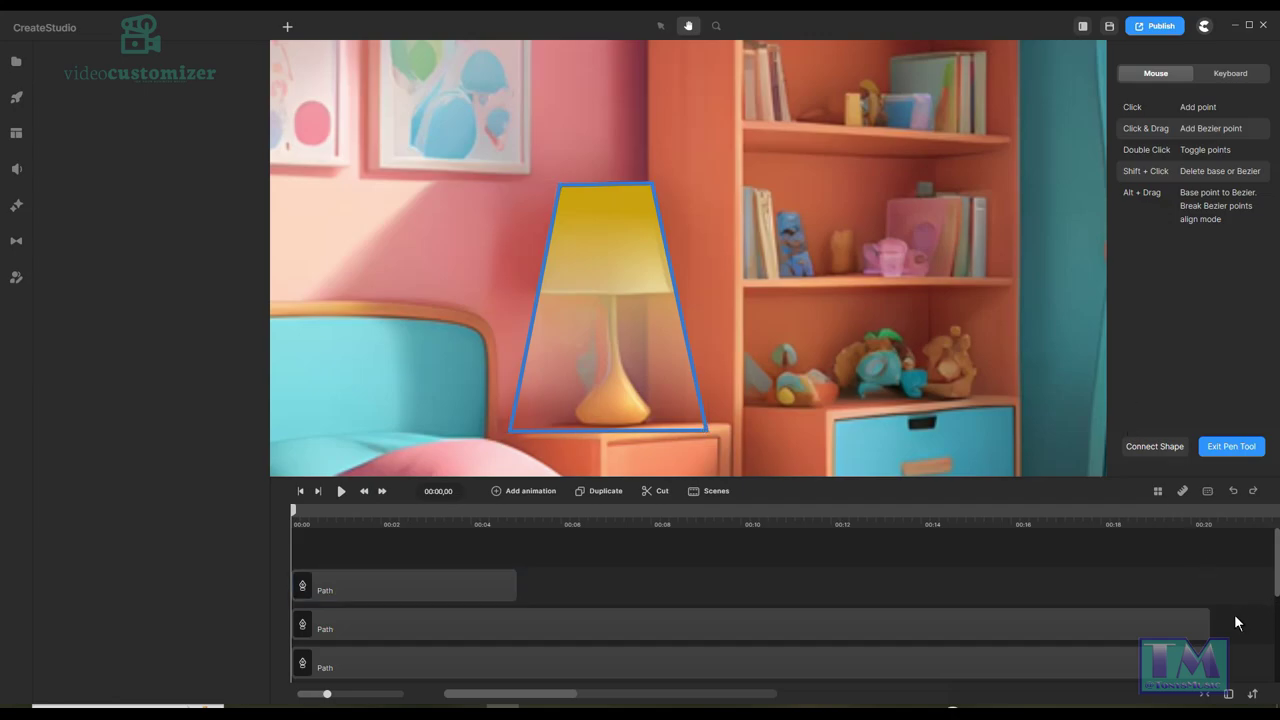
{"action": "left_click_drag", "start_coordinate": [514, 585], "coordinate": [678, 585]}
{"action": "left_click_drag", "start_coordinate": [958, 567], "coordinate": [1209, 584]}
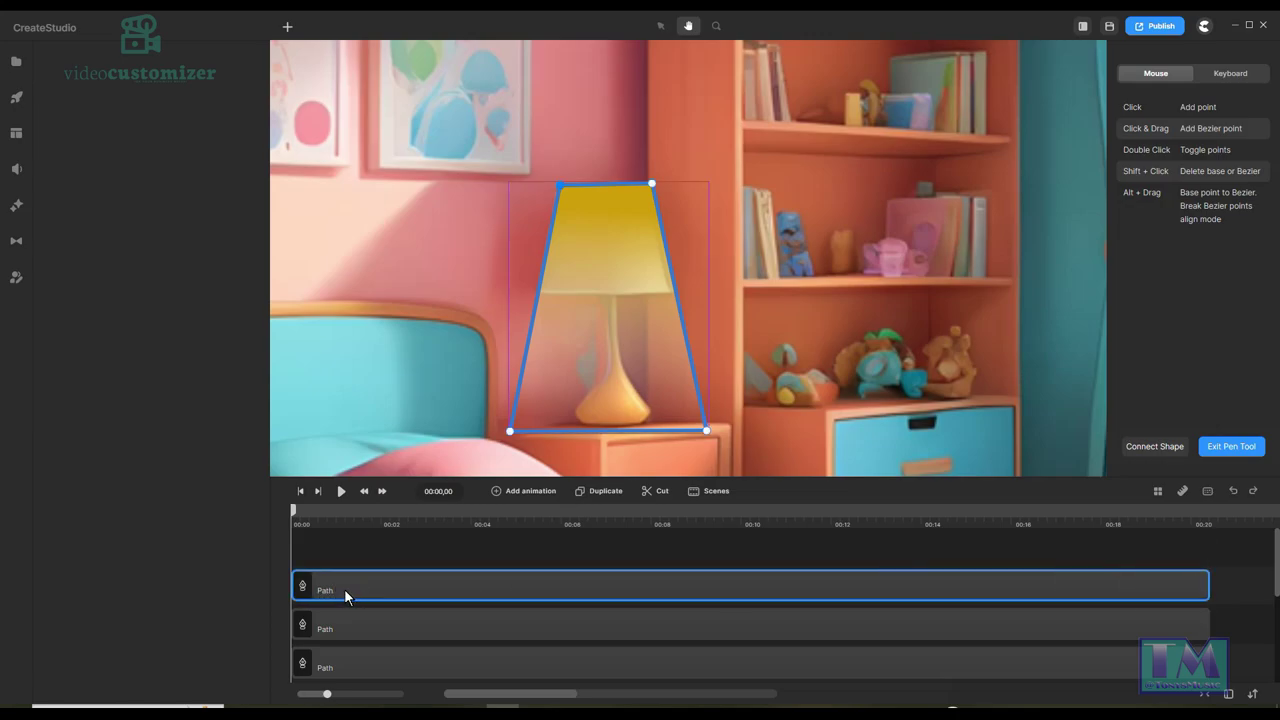
Rename the lamp's path layer to Lamp1 Light.
{"action": "double_click", "coordinate": [344, 588]}
{"action": "left_click", "coordinate": [326, 585]}
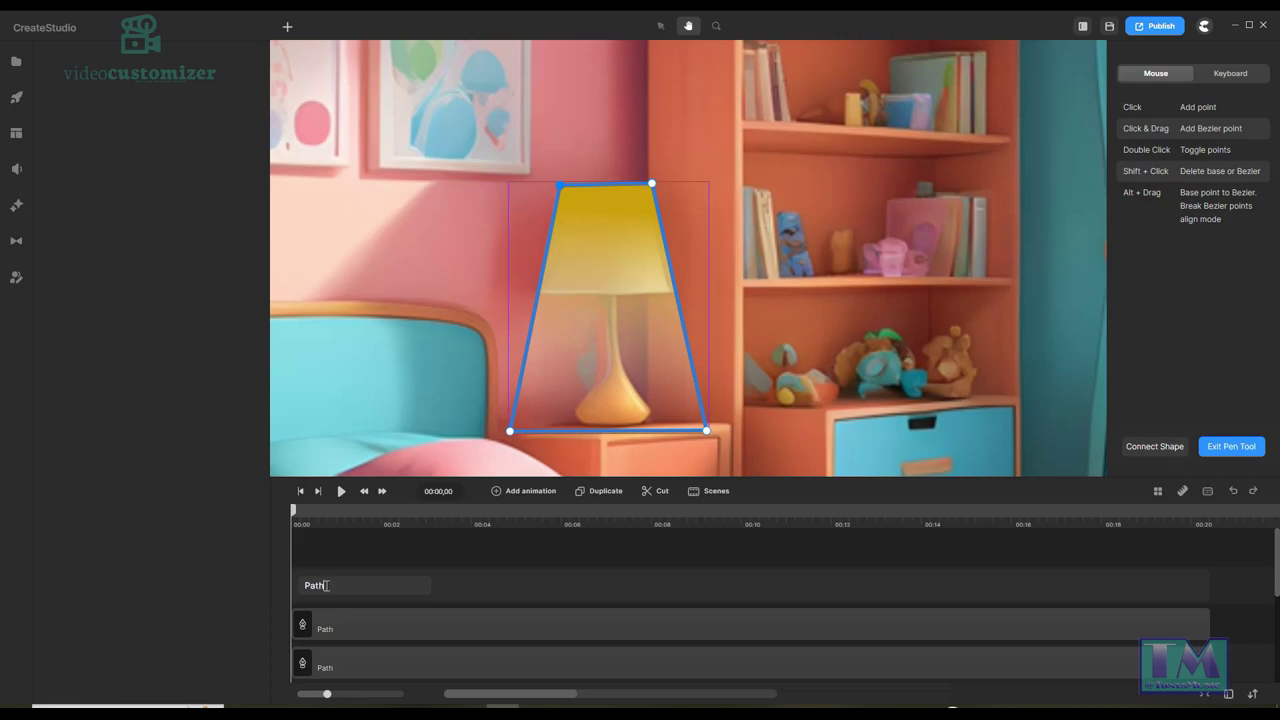
{"action": "type", "text": "L"}
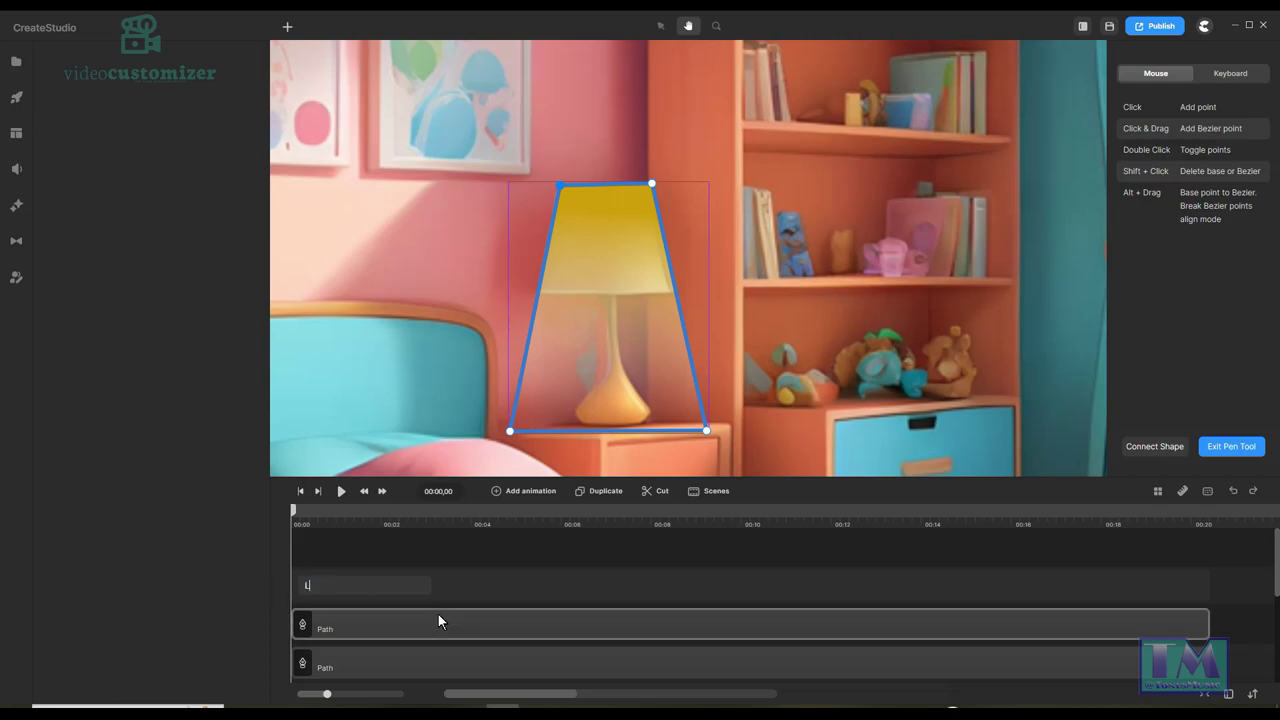
{"action": "type", "text": "amp1"}
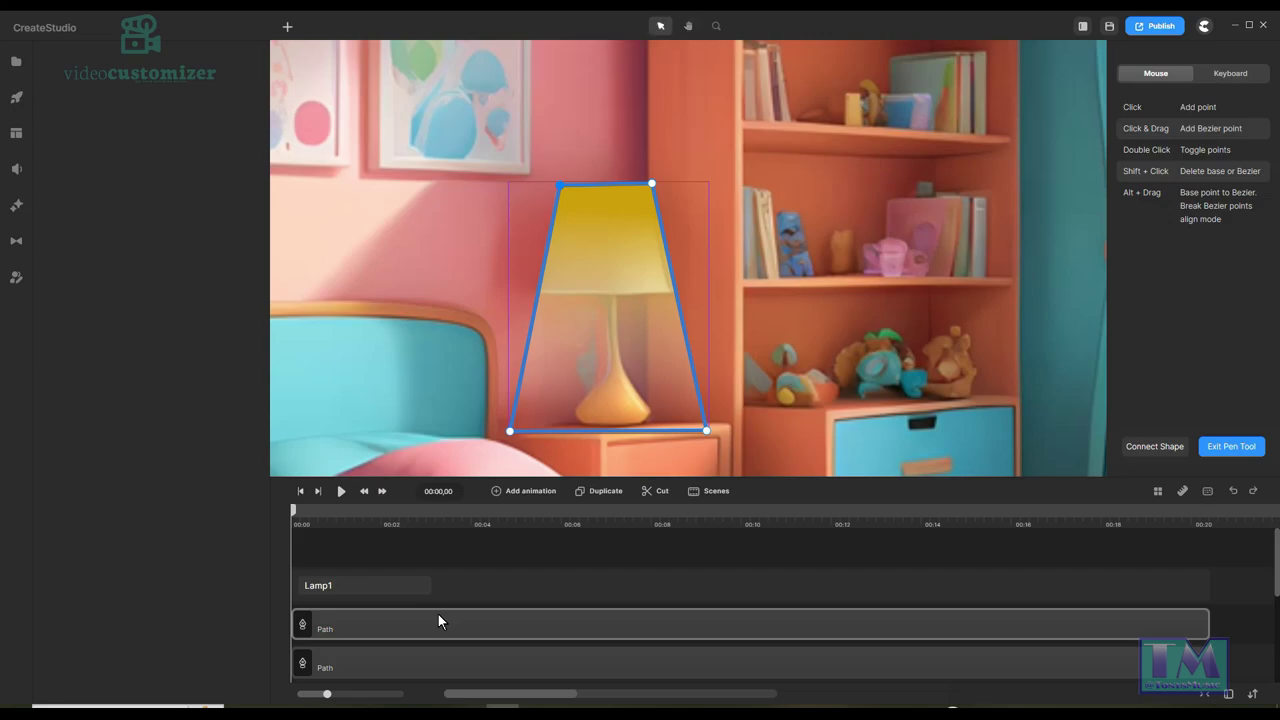
{"action": "type", "text": " Light"}
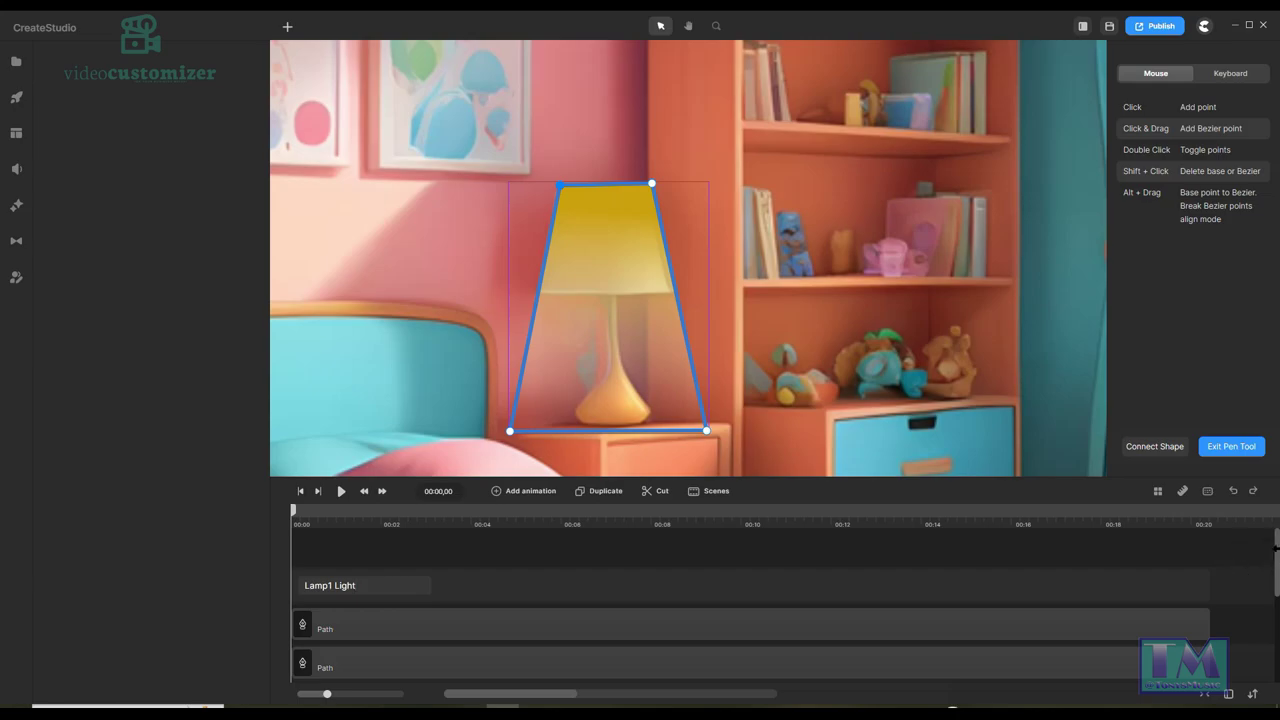
Rename the path layer directly above Room Darkness to Window 1 Dark.
{"action": "left_click", "coordinate": [349, 668]}
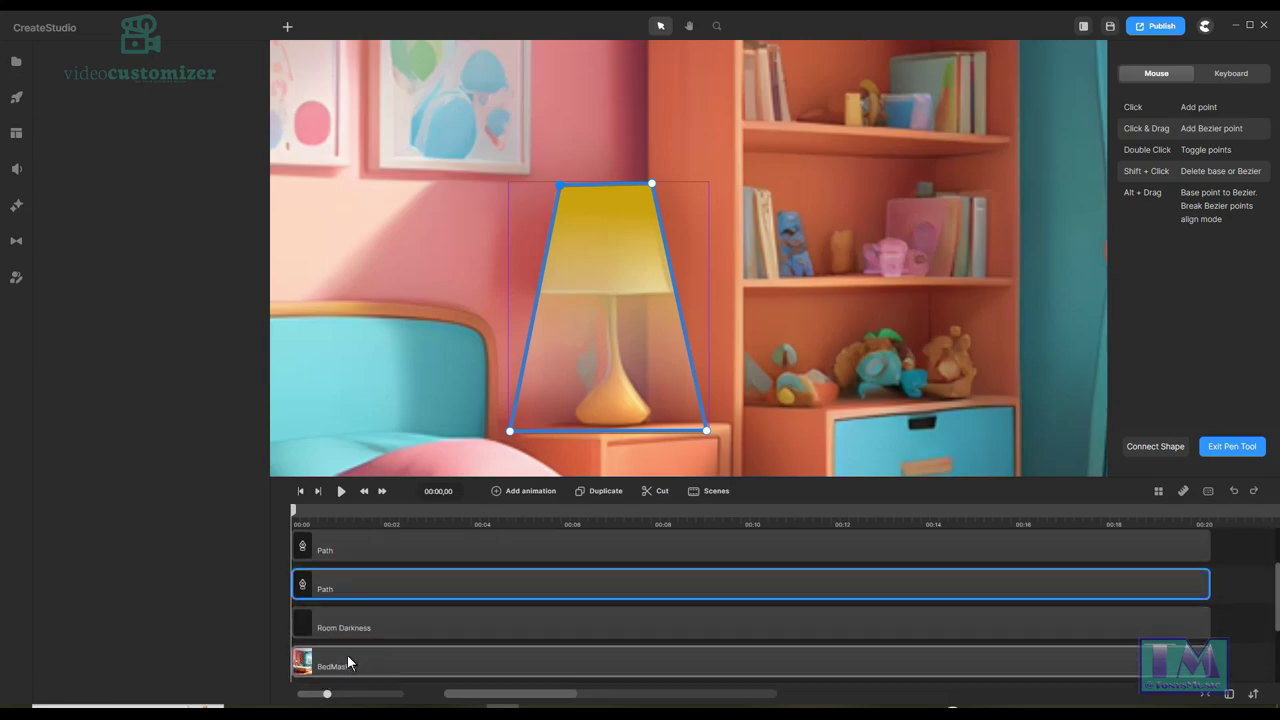
{"action": "right_click", "coordinate": [335, 589]}
{"action": "left_click", "coordinate": [385, 447]}
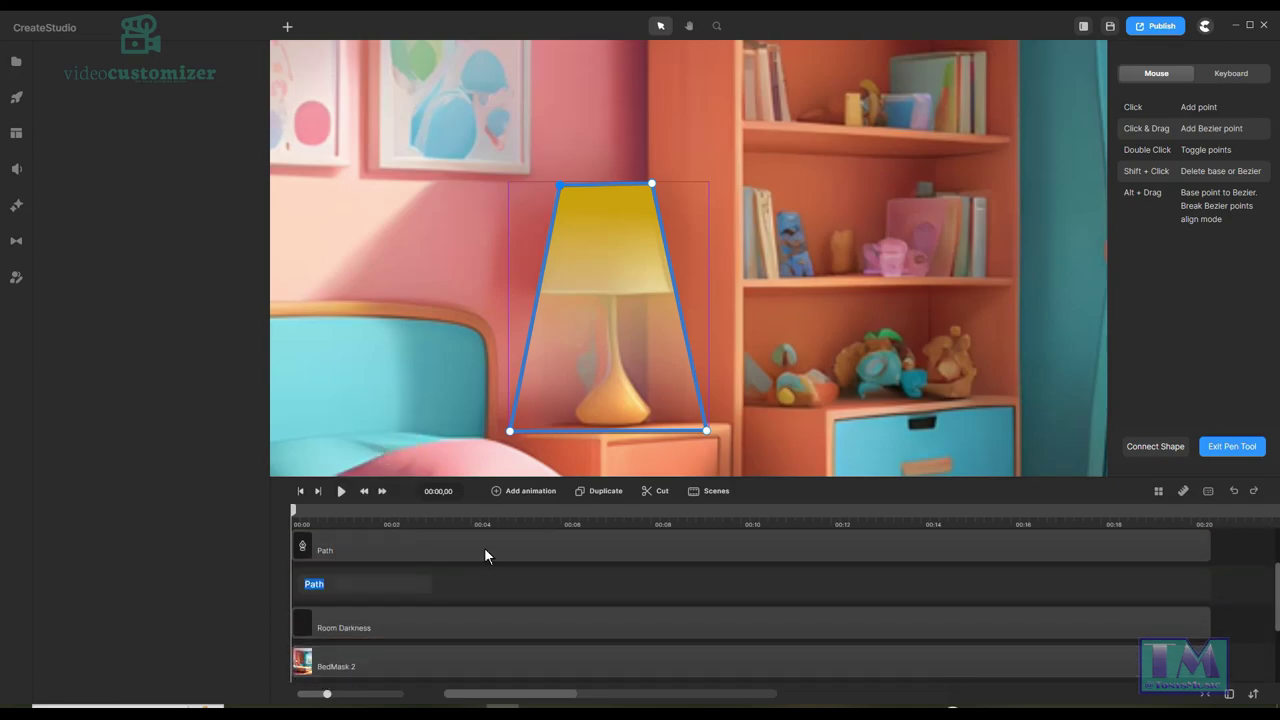
{"action": "type", "text": "Window1"}
{"action": "key", "text": "BackSpace"}
{"action": "key", "text": "BackSpace"}
{"action": "key", "text": "BackSpace"}
{"action": "type", "text": "ow 1 Da"}
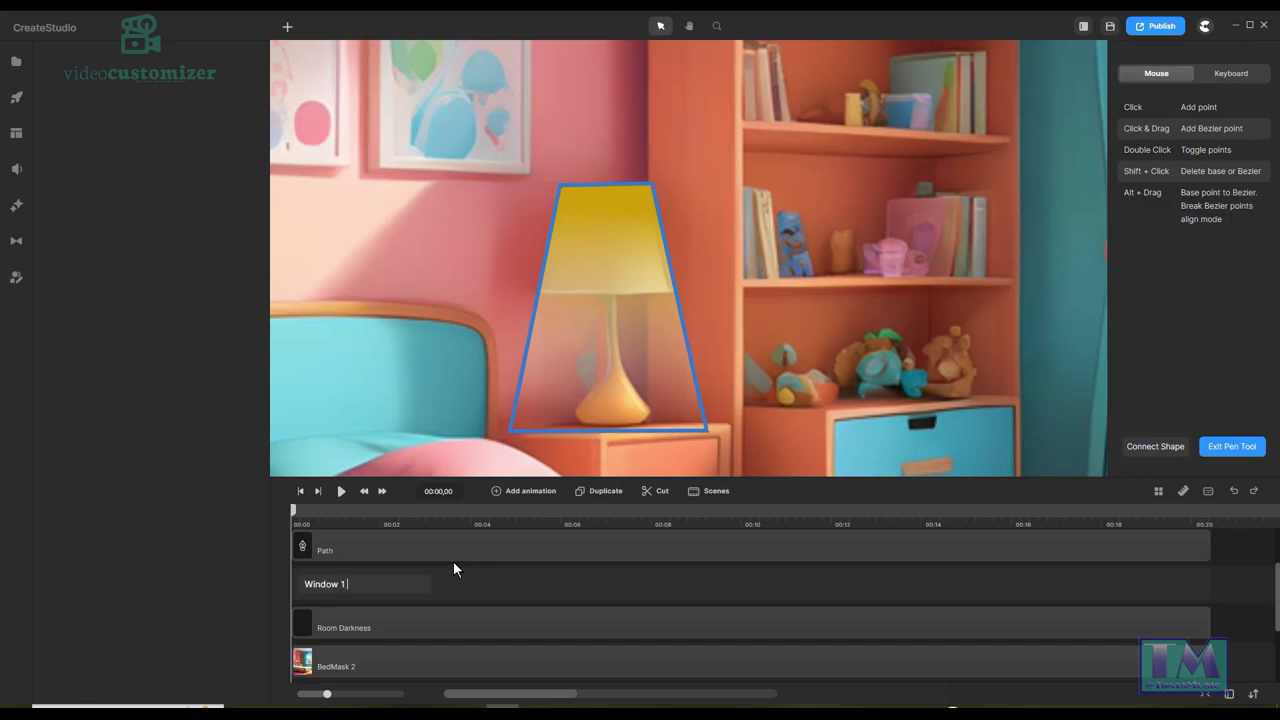
{"action": "type", "text": "rk"}
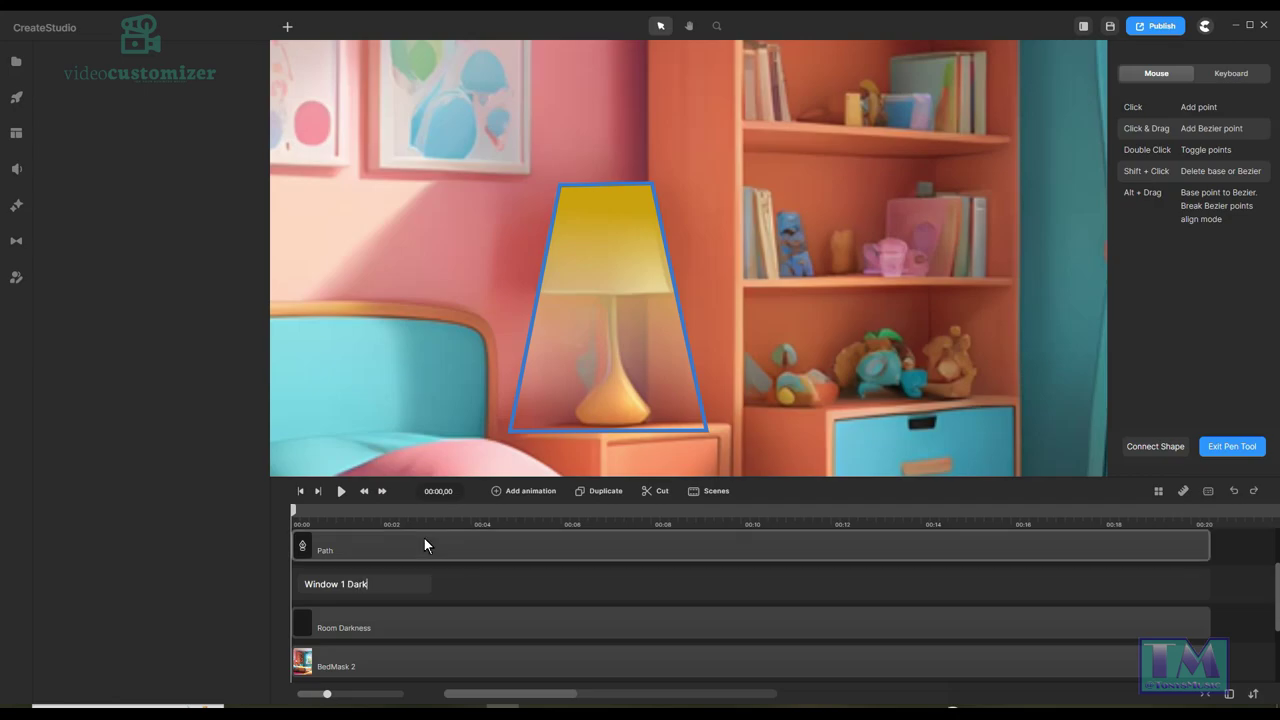
Rename the path layer directly above Window 1 Dark to Window 2 dark.
{"action": "left_click", "coordinate": [432, 546]}
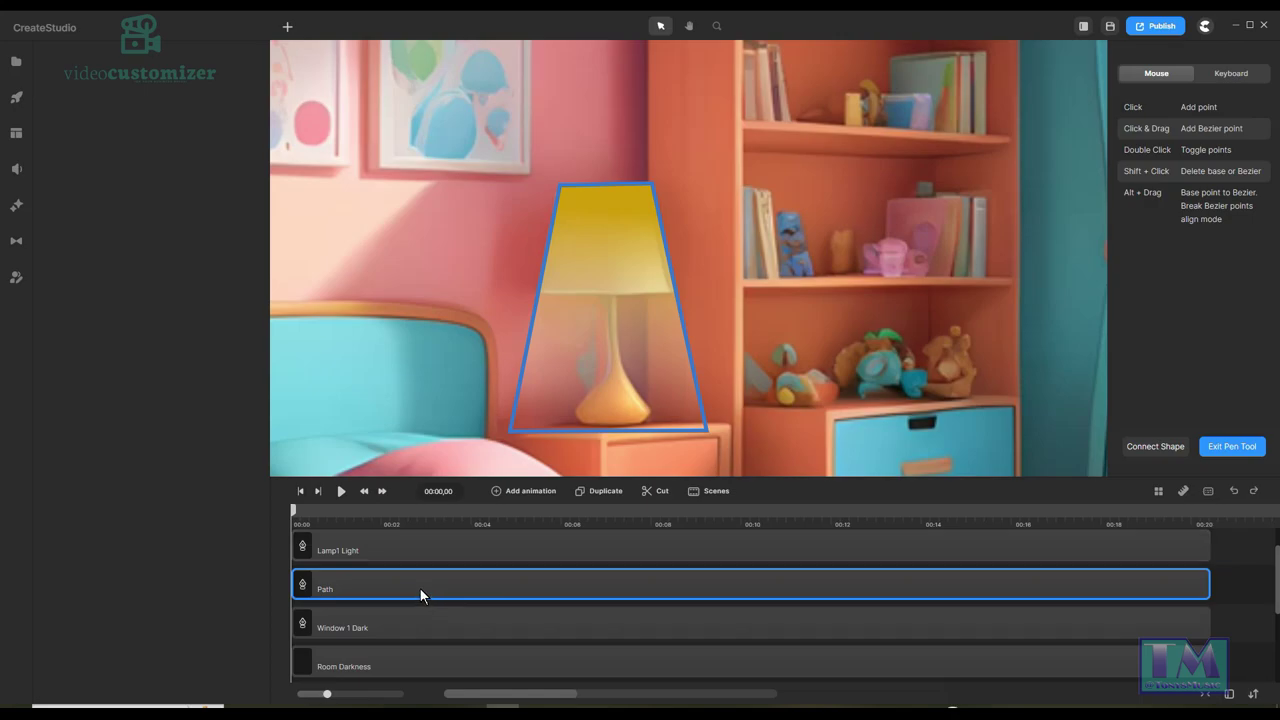
{"action": "right_click", "coordinate": [421, 591]}
{"action": "left_click", "coordinate": [473, 455]}
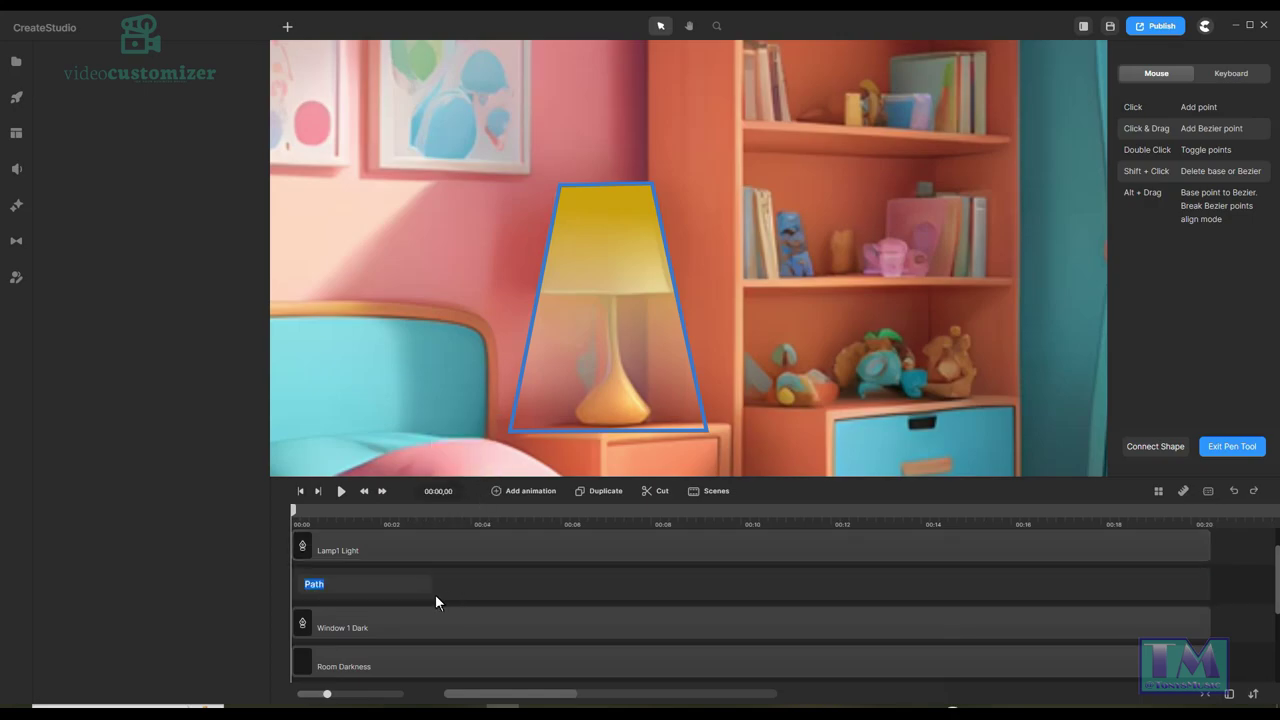
{"action": "type", "text": "Window 2 dark"}
{"action": "key", "text": "Return"}
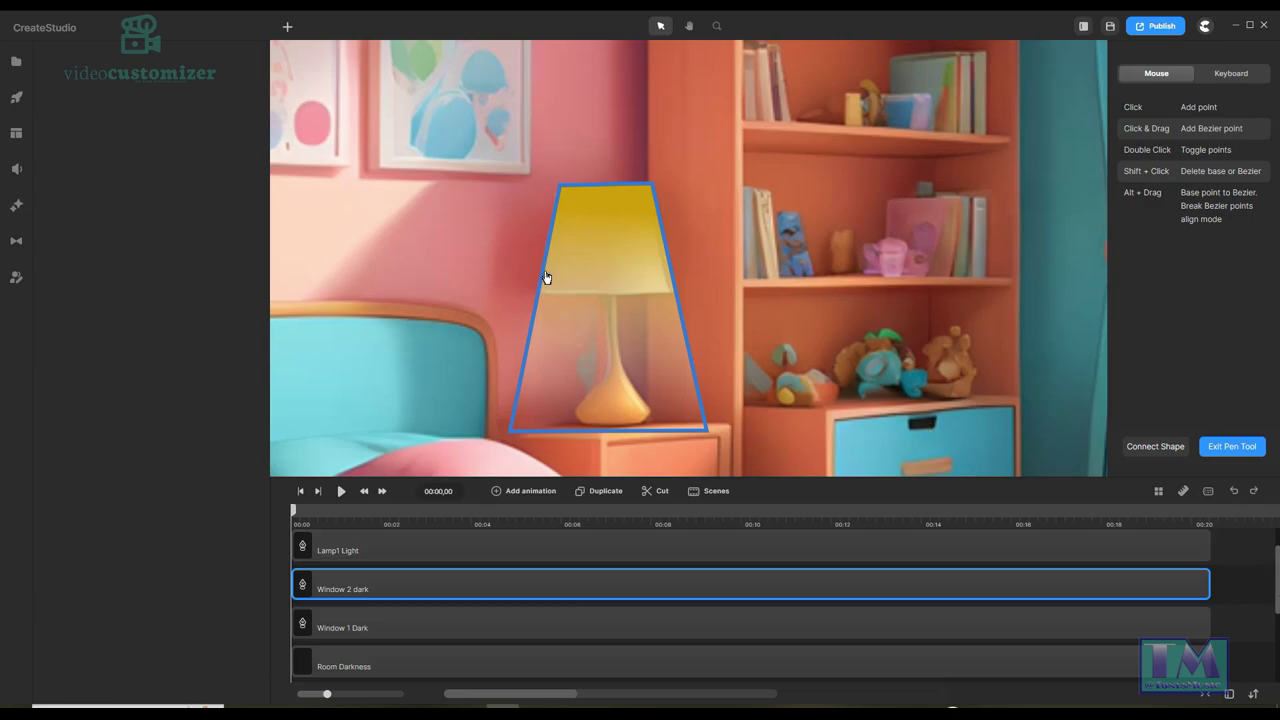
Make the border of the Lamp1 Light shape fully transparent.
{"action": "left_click", "coordinate": [584, 260]}
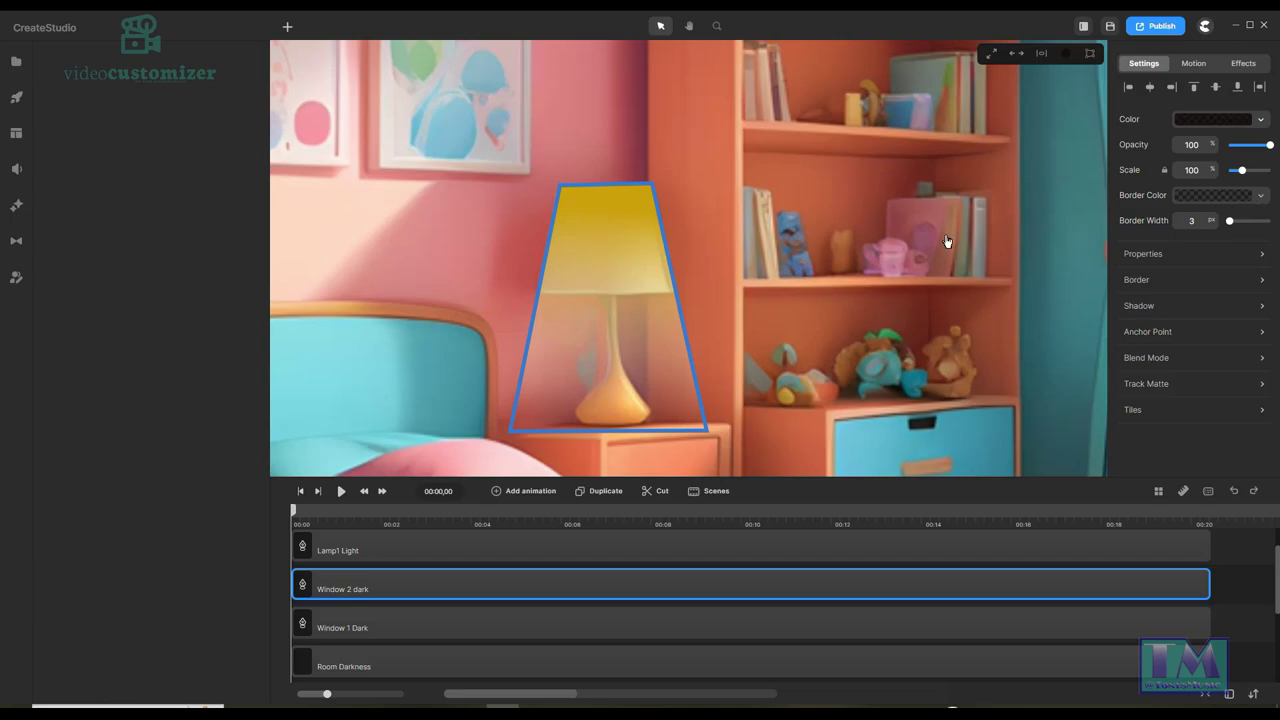
{"action": "left_click", "coordinate": [686, 275]}
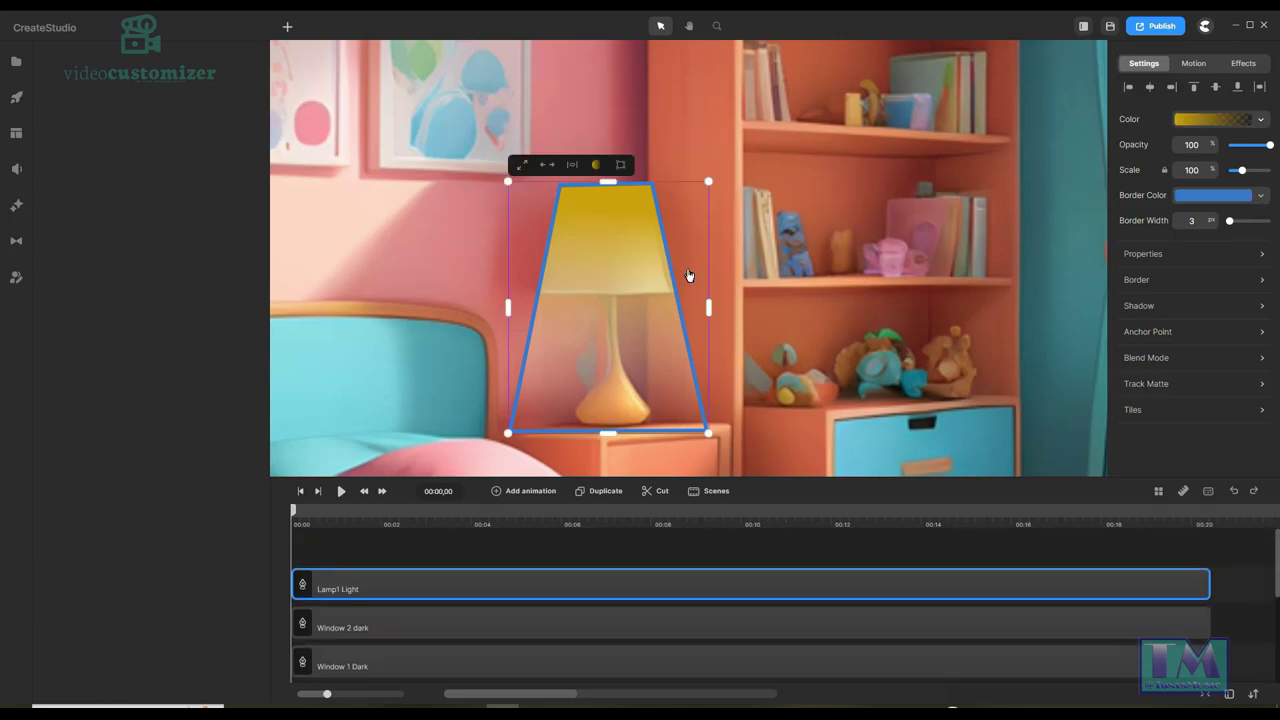
{"action": "left_click", "coordinate": [1260, 196]}
{"action": "left_click_drag", "start_coordinate": [1242, 300], "coordinate": [1120, 298]}
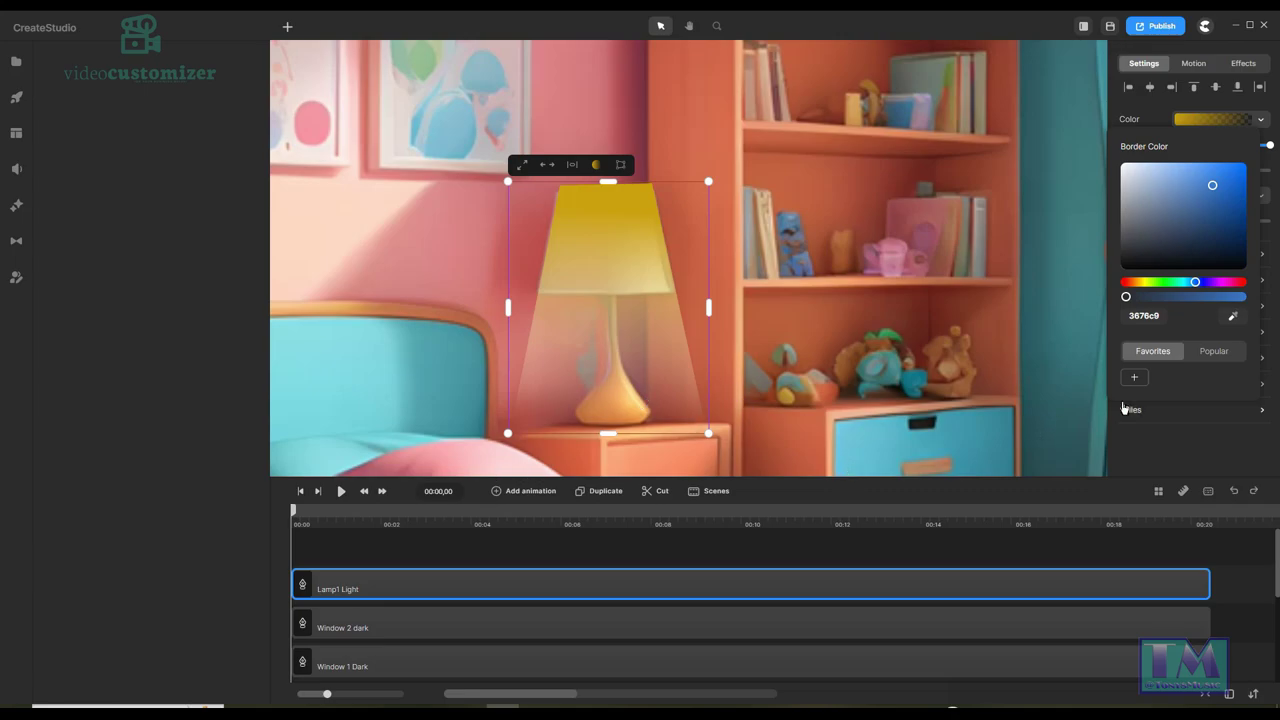
Bring the small teal desk lamp above the yellow drawers into close view at 200% zoom.
{"action": "left_click", "coordinate": [696, 30]}
{"action": "left_click", "coordinate": [717, 27]}
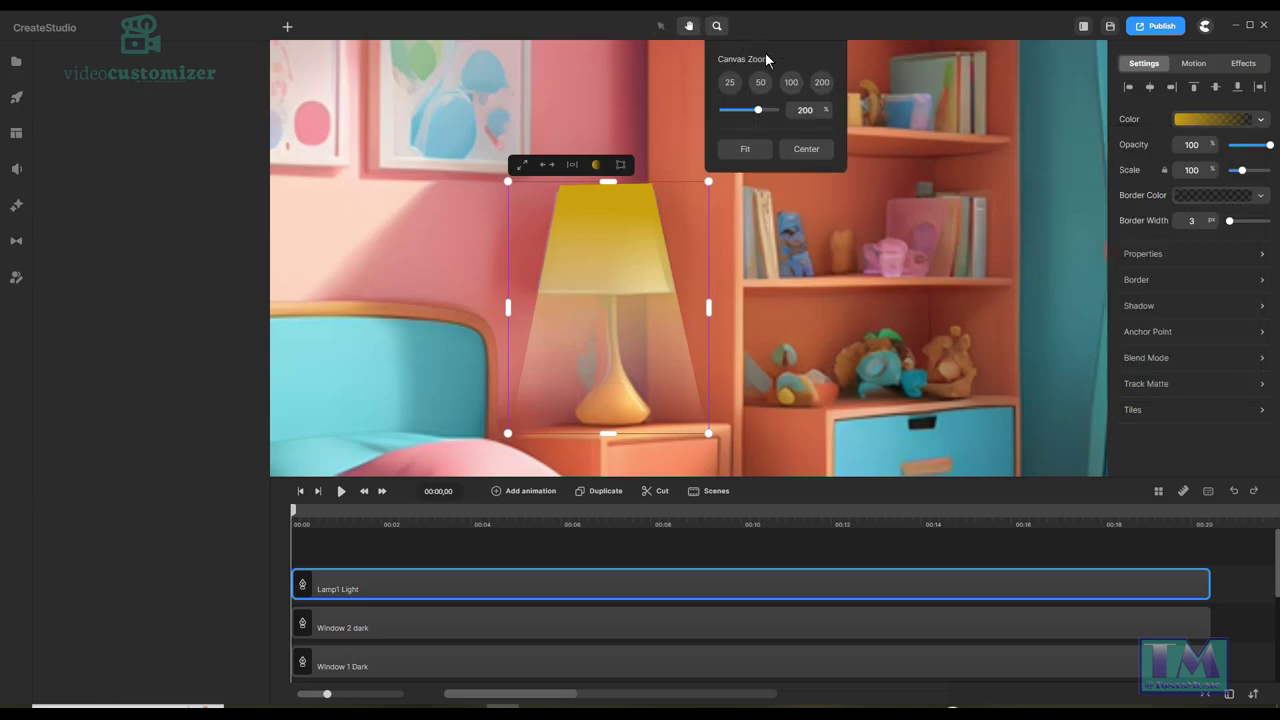
{"action": "left_click", "coordinate": [745, 149]}
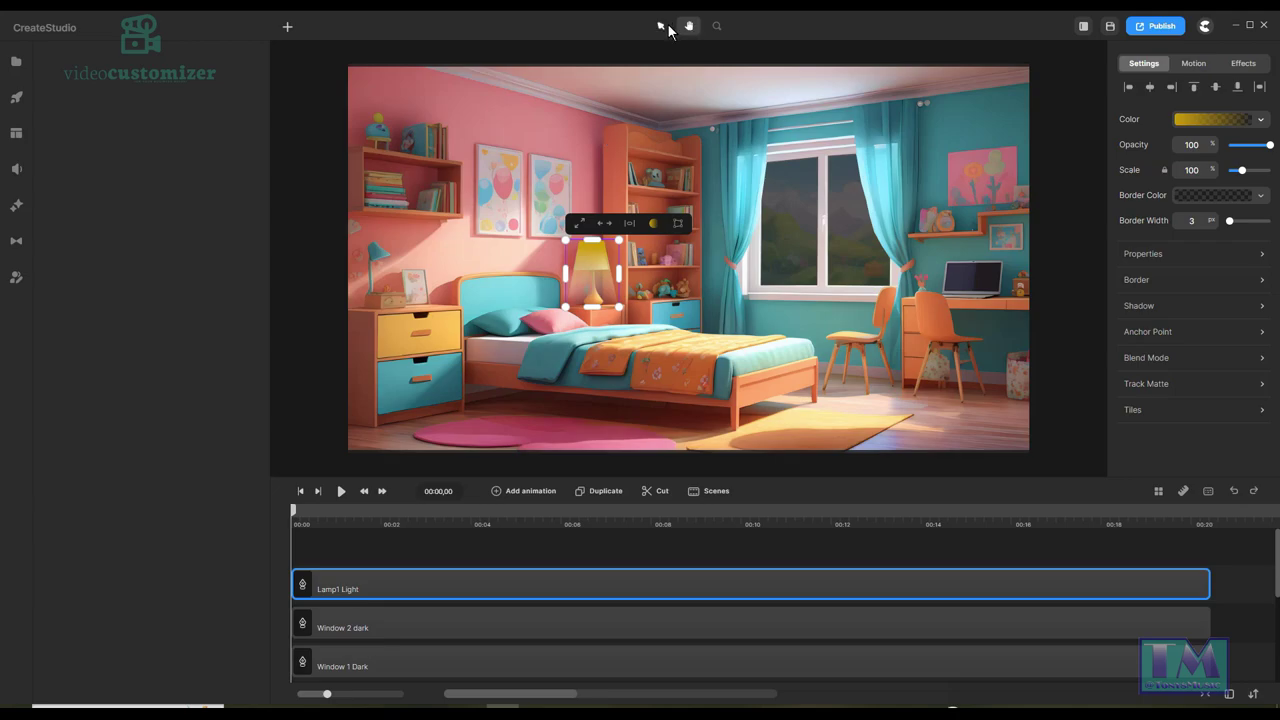
{"action": "left_click", "coordinate": [716, 26]}
{"action": "left_click", "coordinate": [821, 82]}
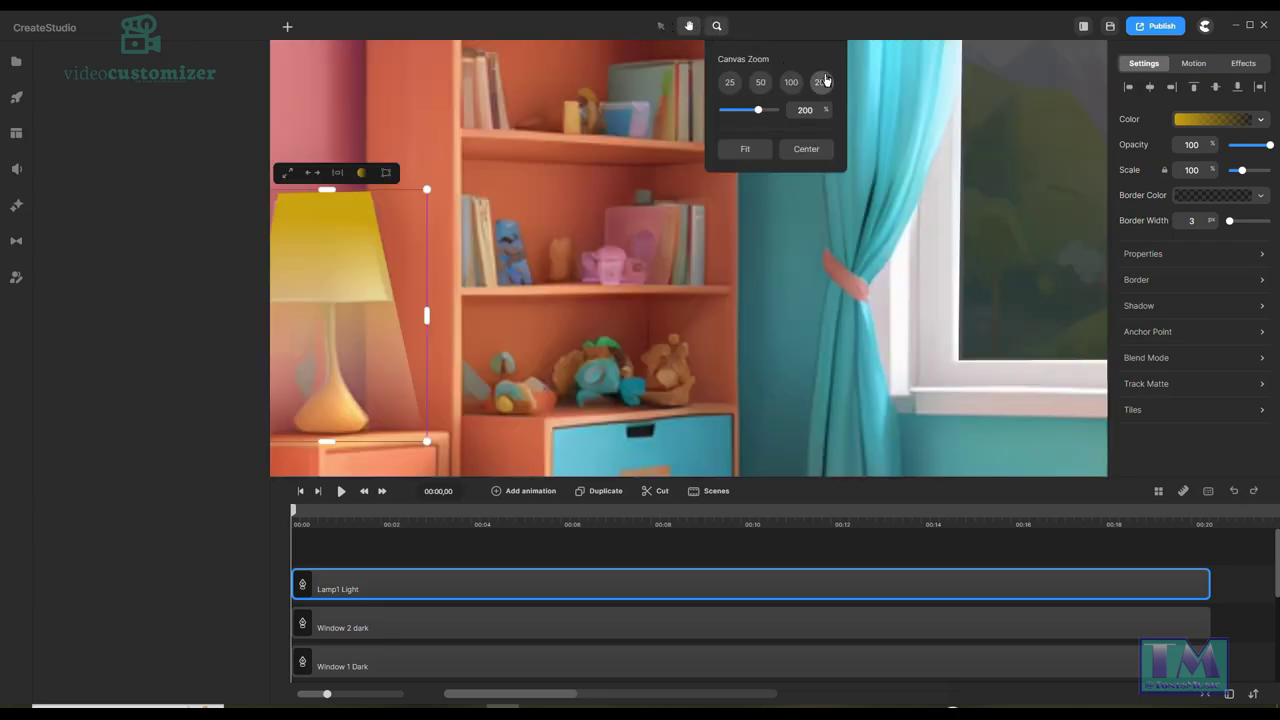
{"action": "left_click_drag", "start_coordinate": [512, 388], "coordinate": [1192, 385]}
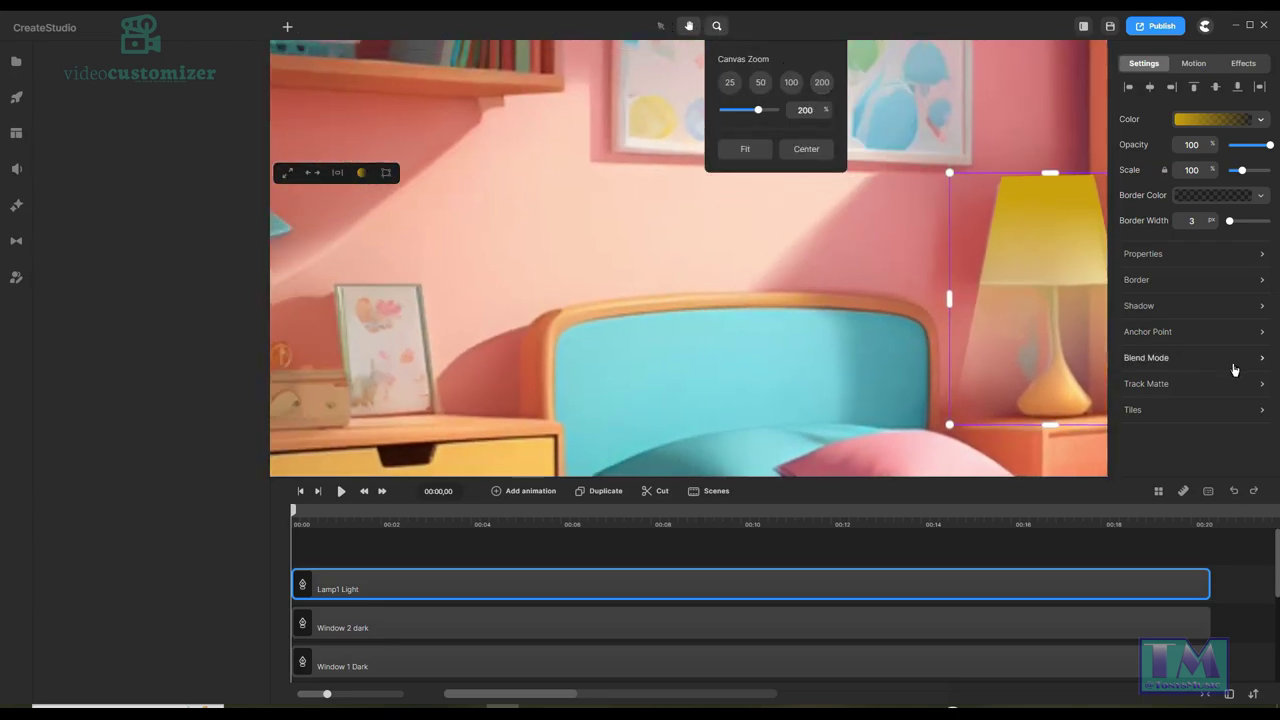
{"action": "left_click_drag", "start_coordinate": [620, 340], "coordinate": [916, 400]}
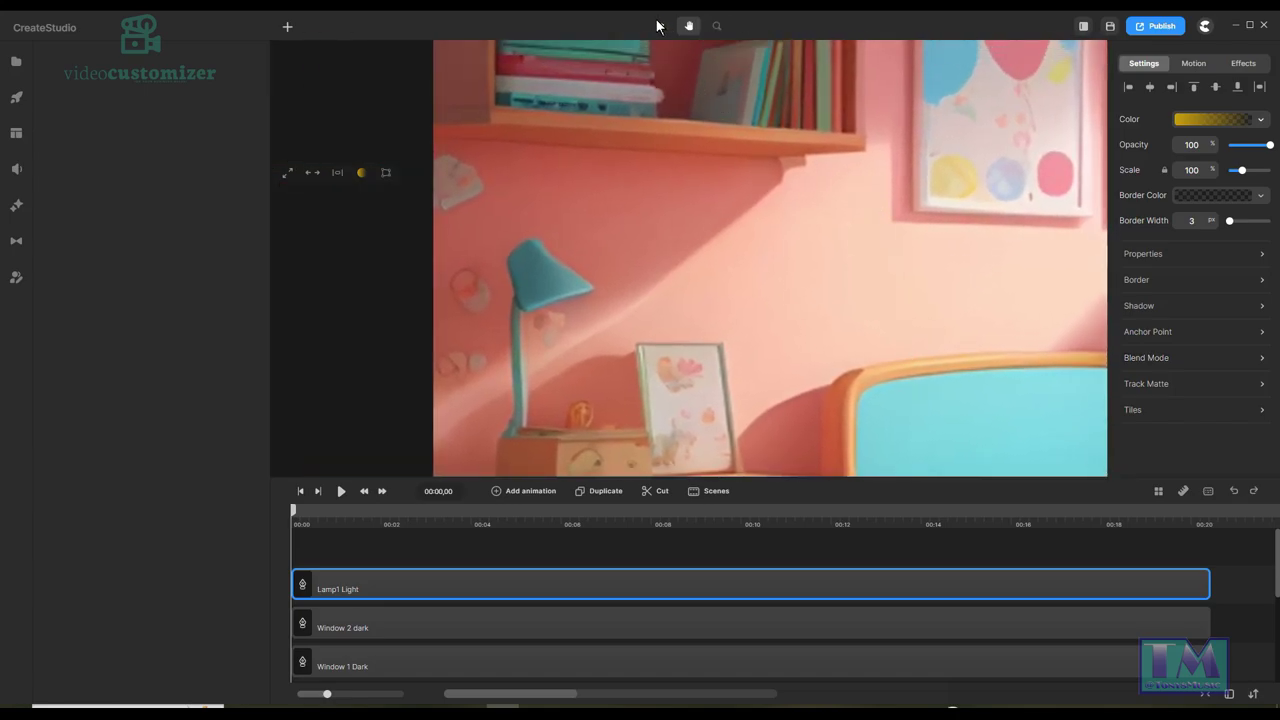
{"action": "left_click", "coordinate": [292, 29]}
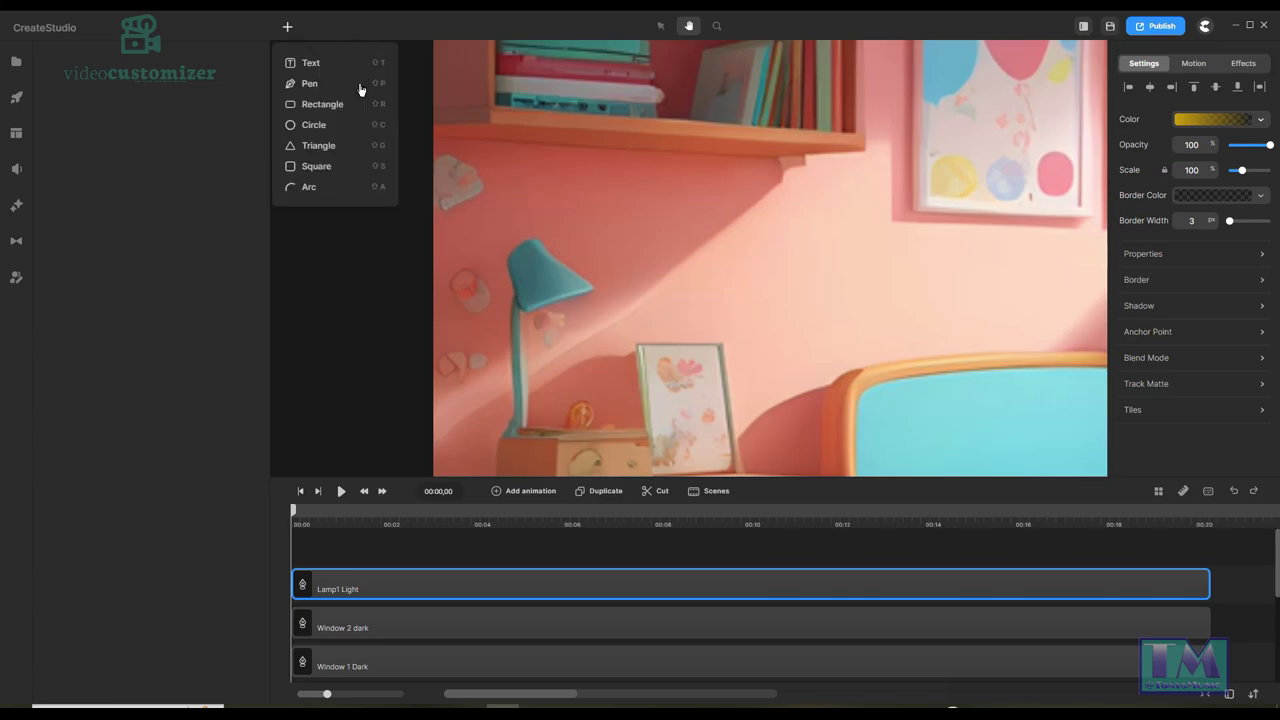
{"action": "left_click", "coordinate": [320, 86]}
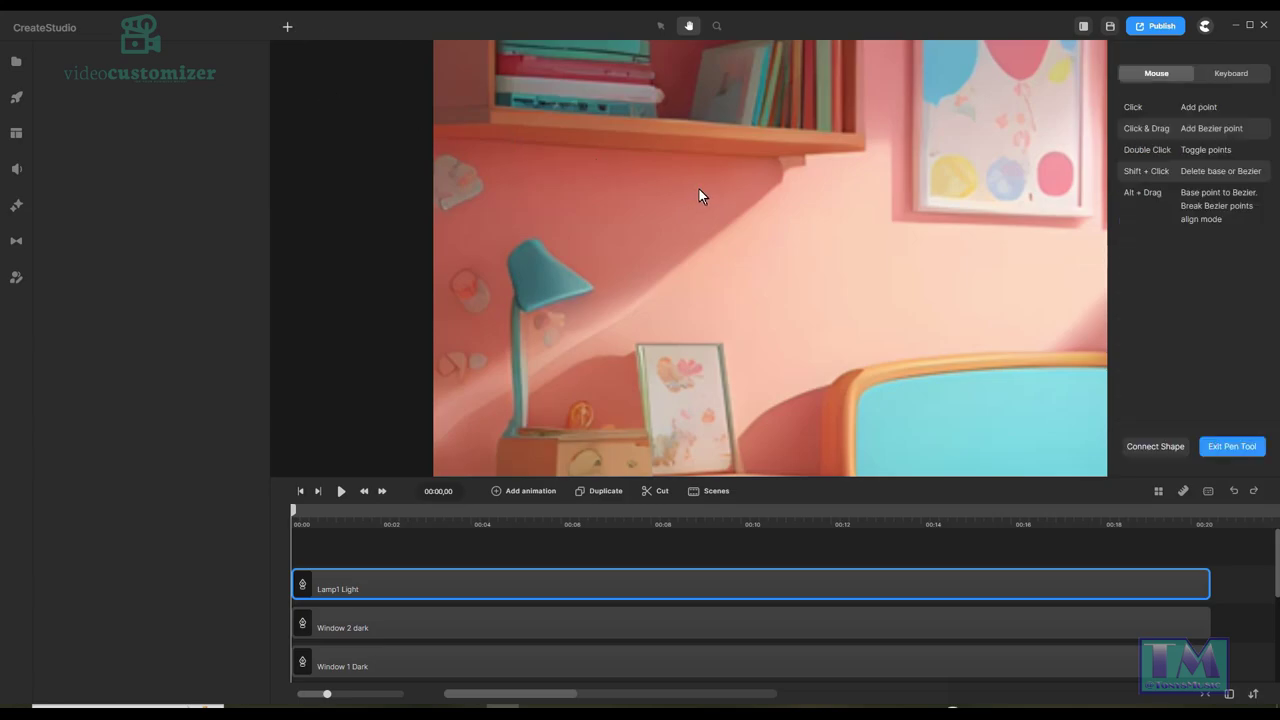
{"action": "left_click", "coordinate": [591, 286]}
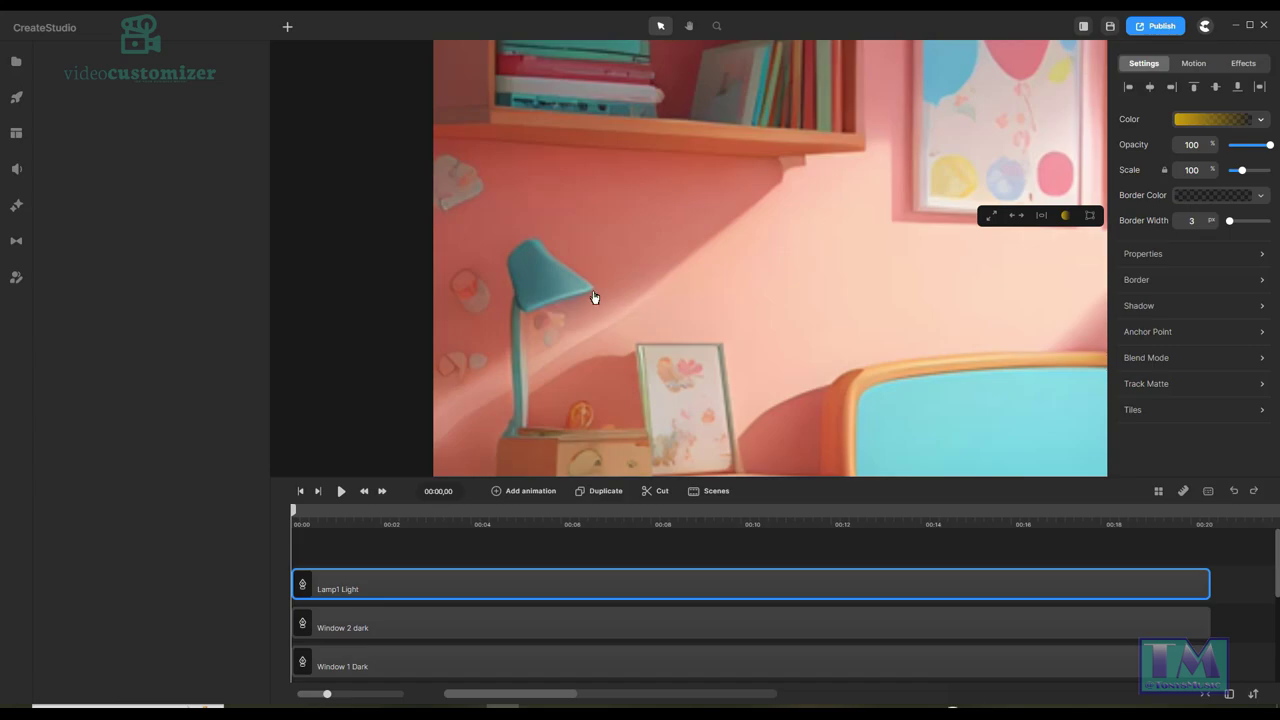
Draw a closed four-sided light beam with the Pen tool, from the teal lamp shade's opening down across the box and picture frame.
{"action": "left_click", "coordinate": [287, 26]}
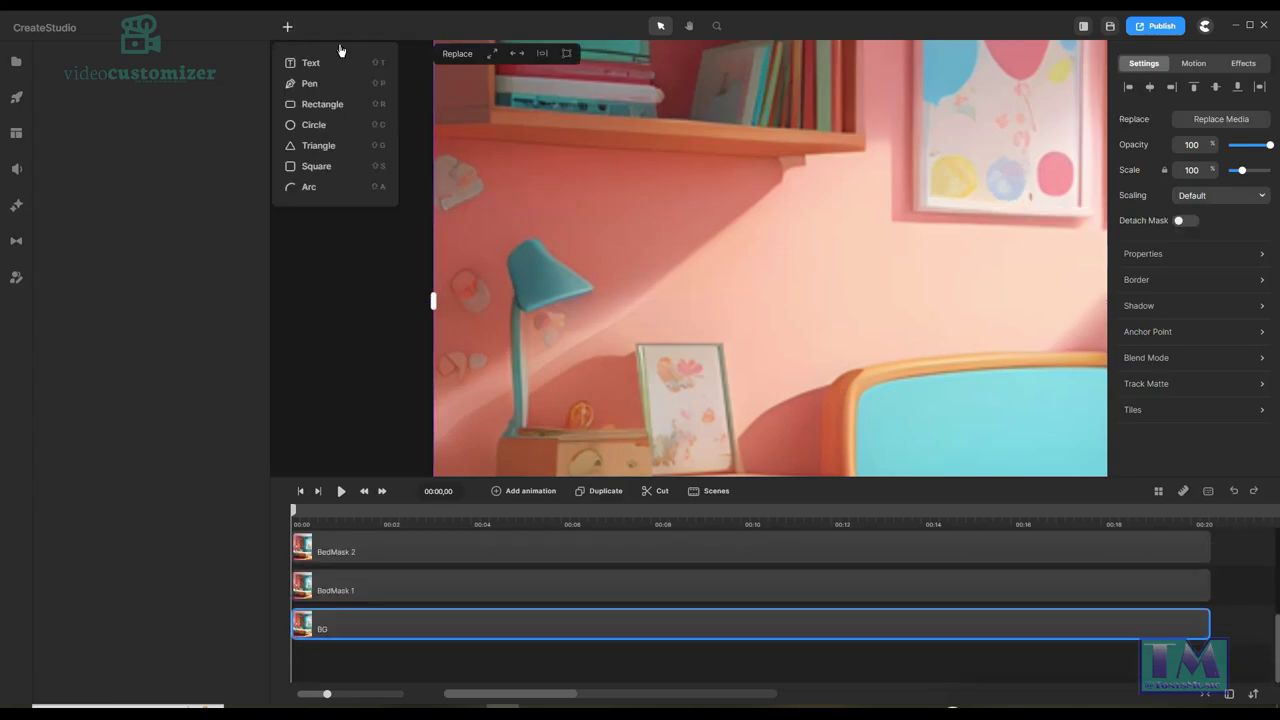
{"action": "left_click", "coordinate": [312, 88]}
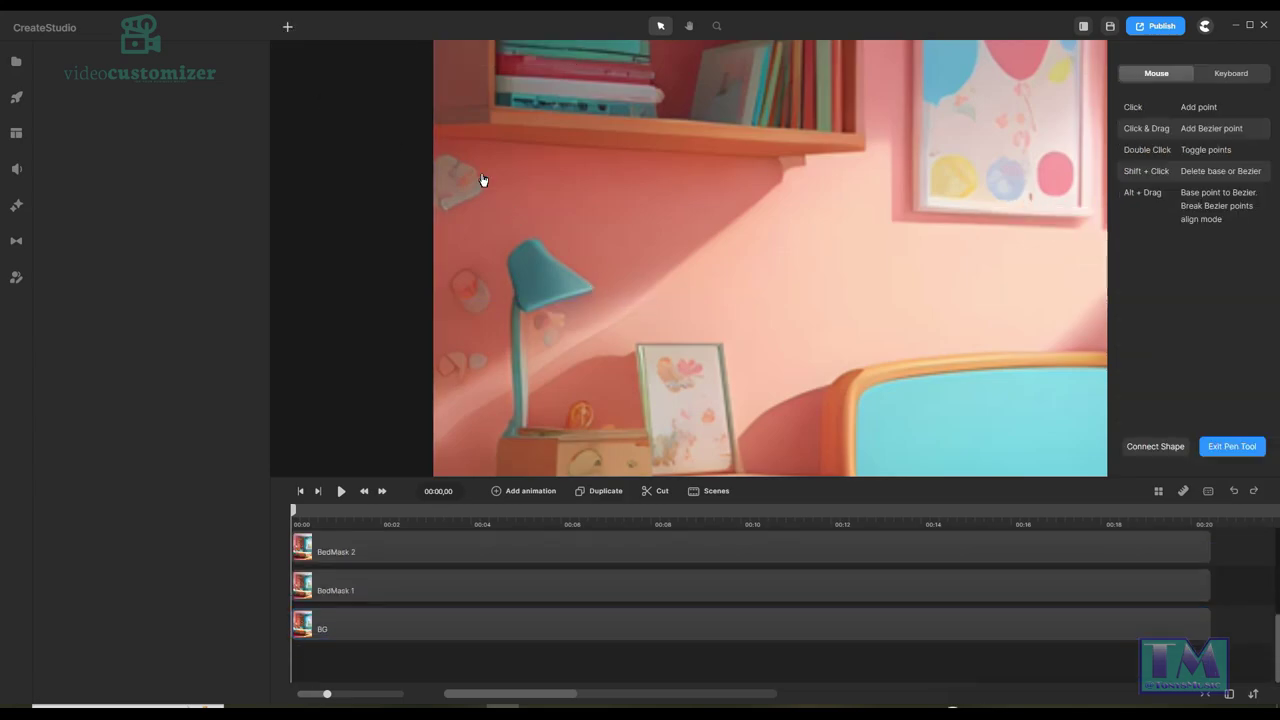
{"action": "left_click", "coordinate": [594, 289]}
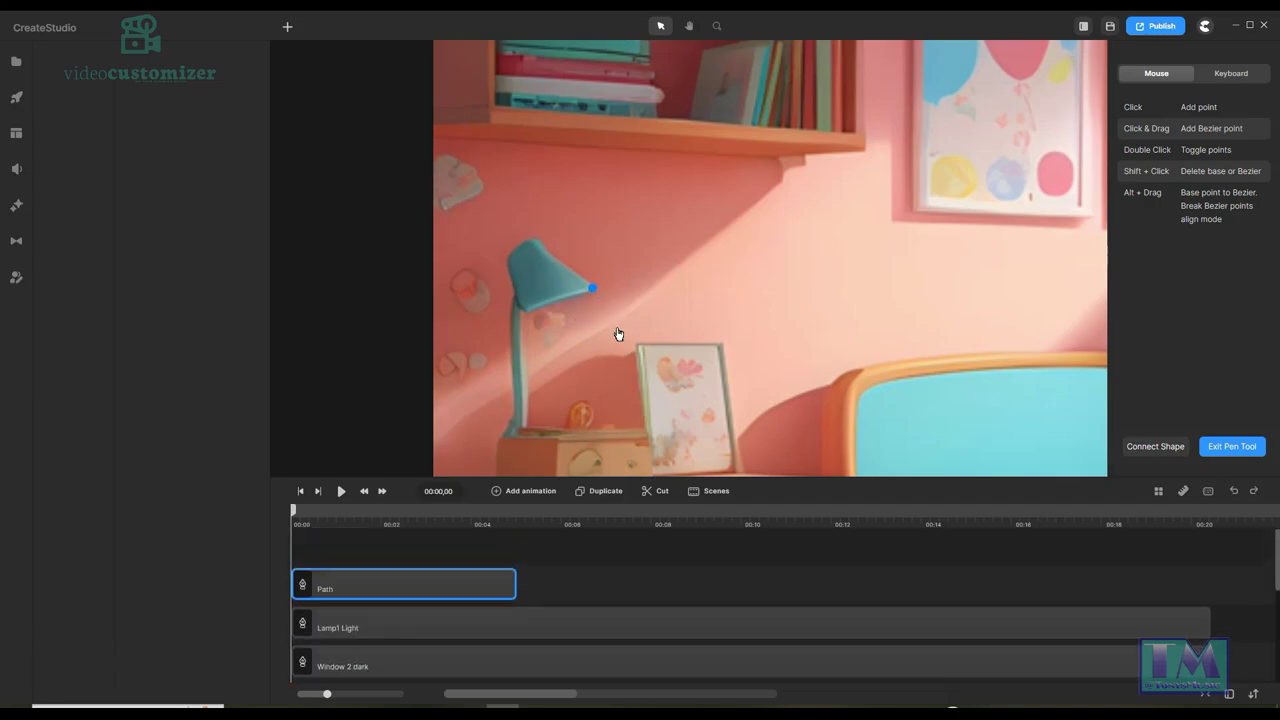
{"action": "left_click", "coordinate": [726, 427]}
{"action": "left_click", "coordinate": [588, 469]}
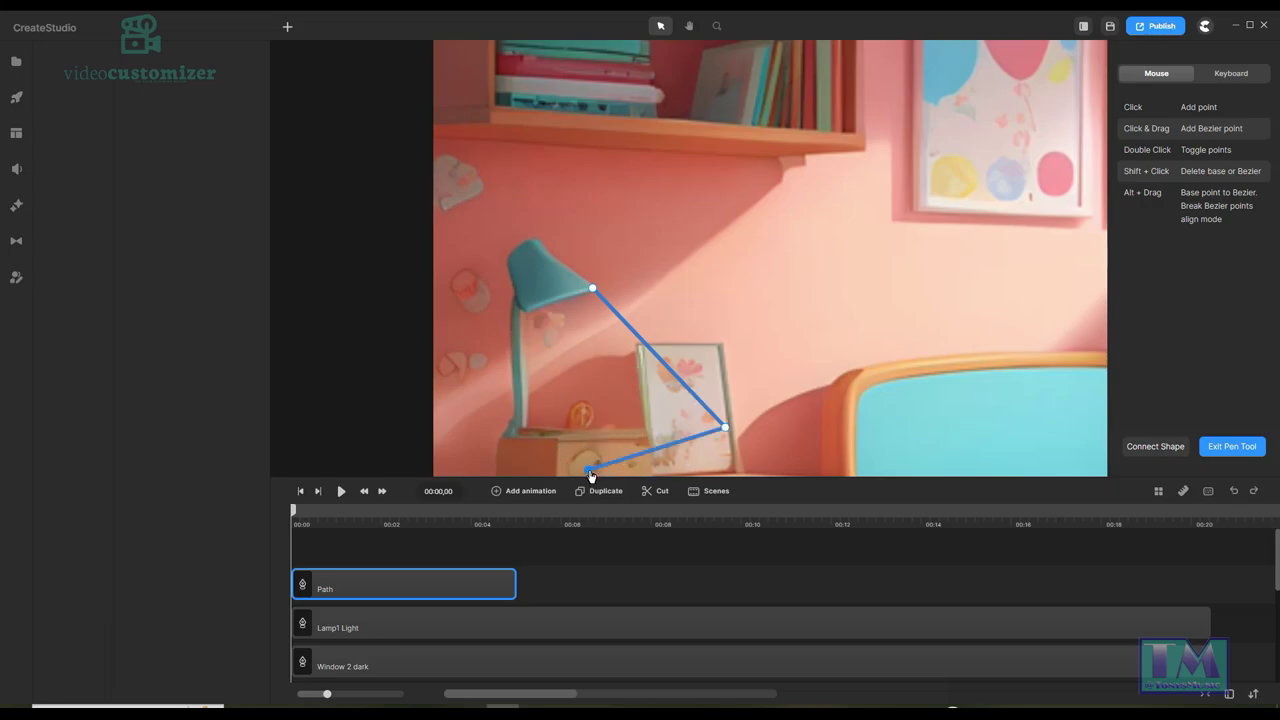
{"action": "left_click", "coordinate": [528, 313]}
{"action": "left_click", "coordinate": [591, 290]}
{"action": "left_click", "coordinate": [592, 288]}
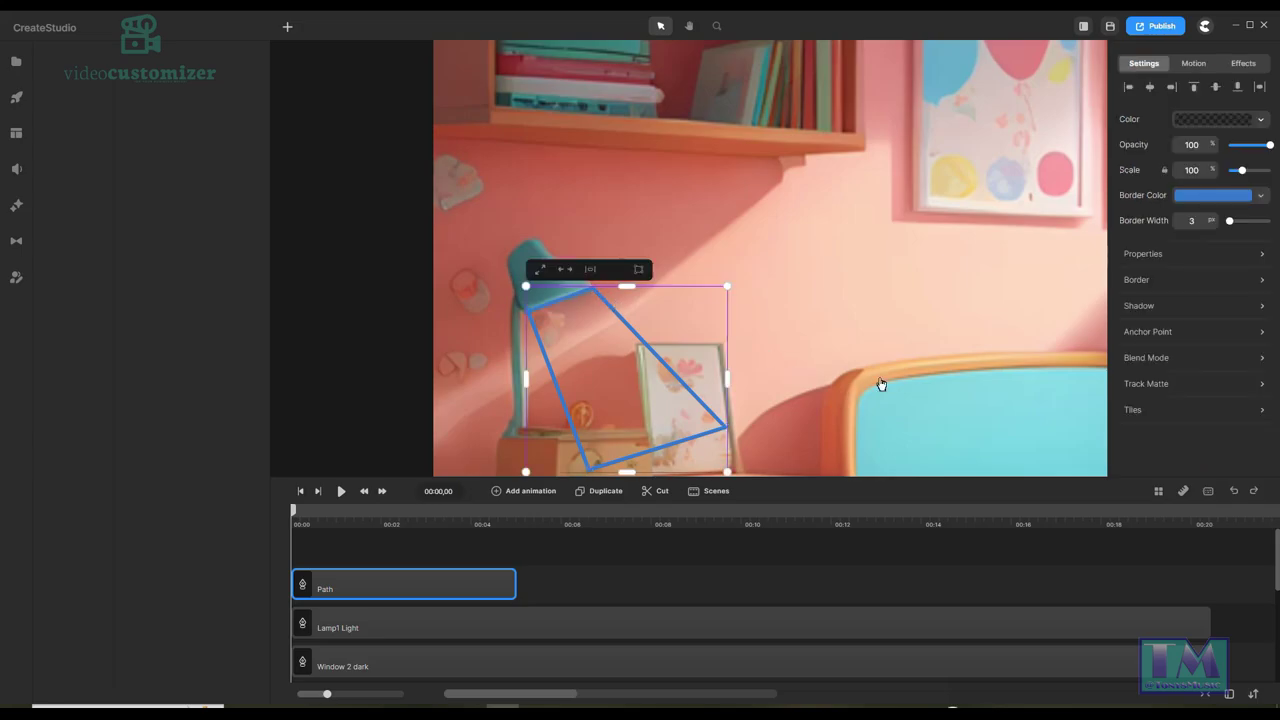
Fill the beam with a linear gradient from opaque gold b7a04d at the shade to transparent at the beam's lower edge.
{"action": "left_click", "coordinate": [1264, 124]}
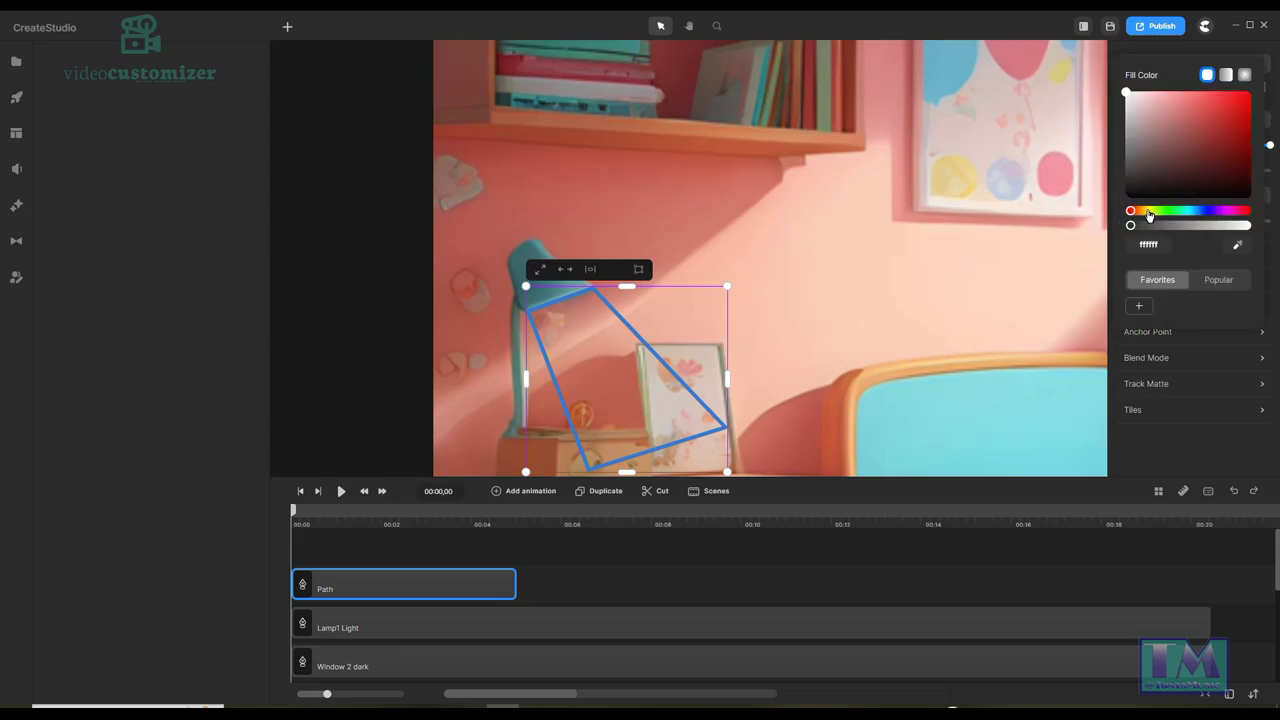
{"action": "left_click", "coordinate": [1150, 213]}
{"action": "left_click", "coordinate": [1198, 121]}
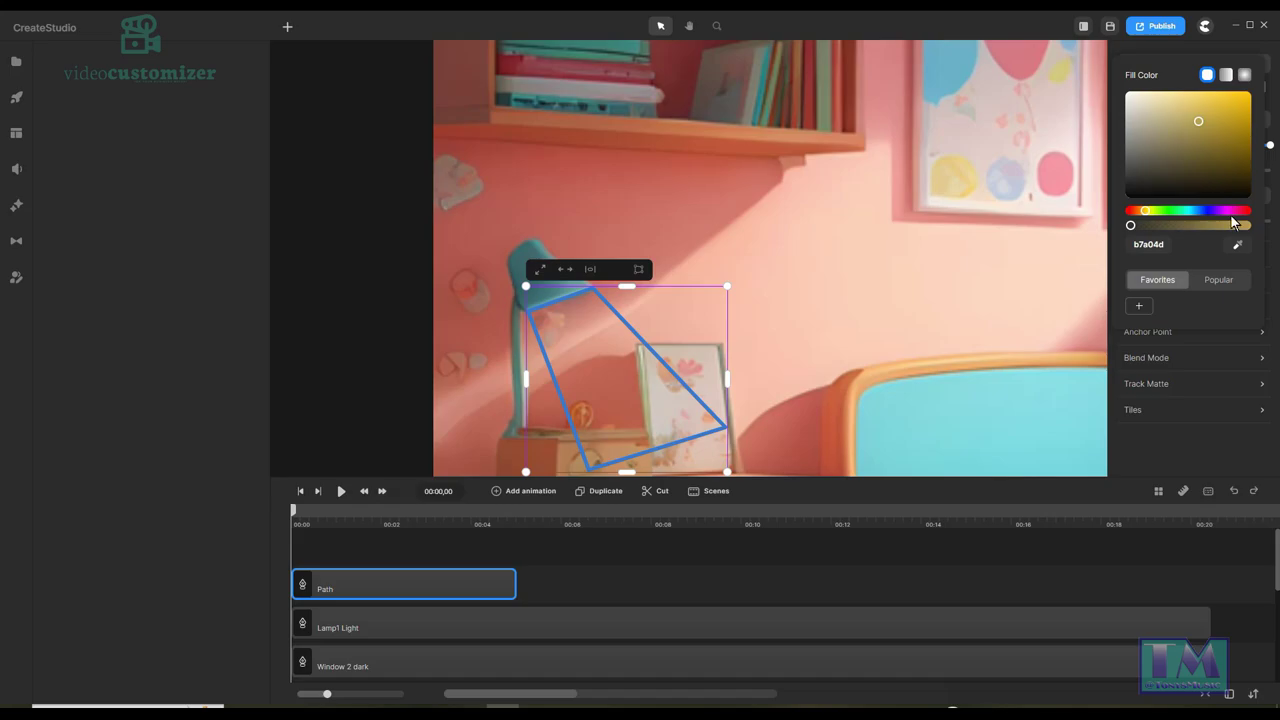
{"action": "left_click", "coordinate": [1226, 78]}
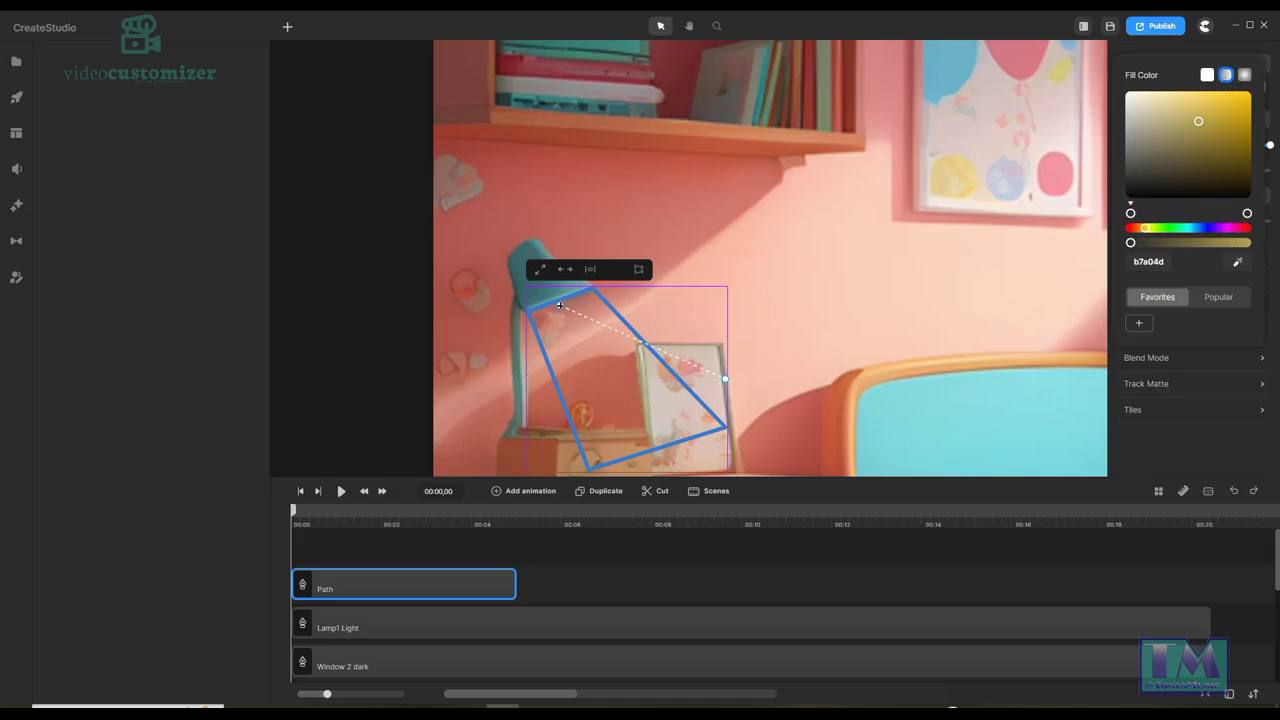
{"action": "left_click_drag", "start_coordinate": [724, 378], "coordinate": [654, 450]}
{"action": "left_click_drag", "start_coordinate": [1131, 242], "coordinate": [1247, 242]}
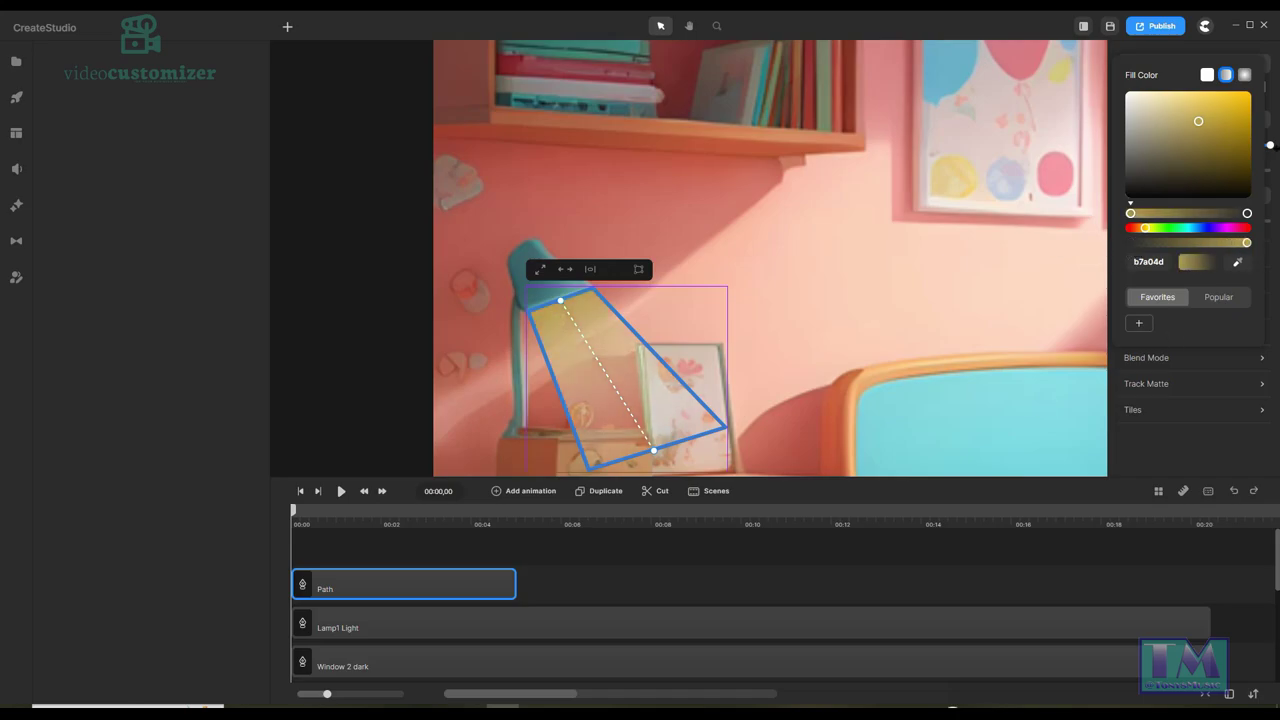
{"action": "left_click", "coordinate": [1247, 584]}
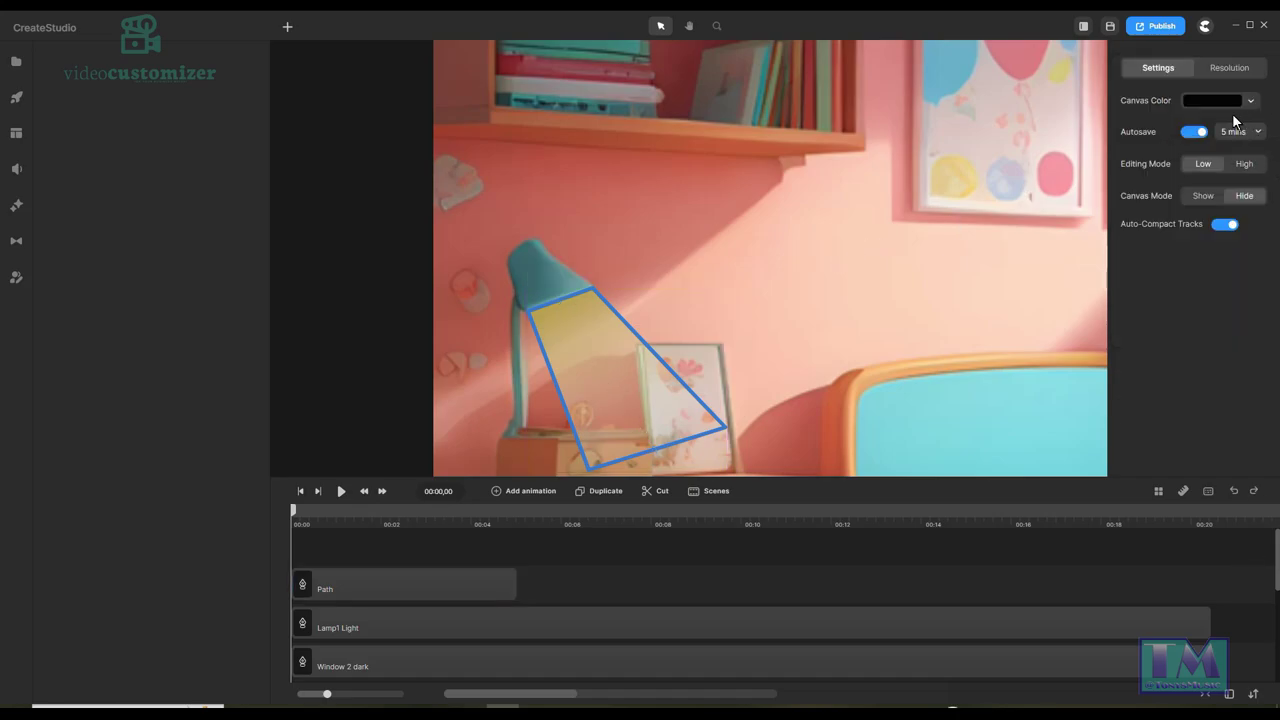
Make the desk lamp beam's border fully transparent and fit the whole scene in the canvas view.
{"action": "left_click", "coordinate": [616, 424]}
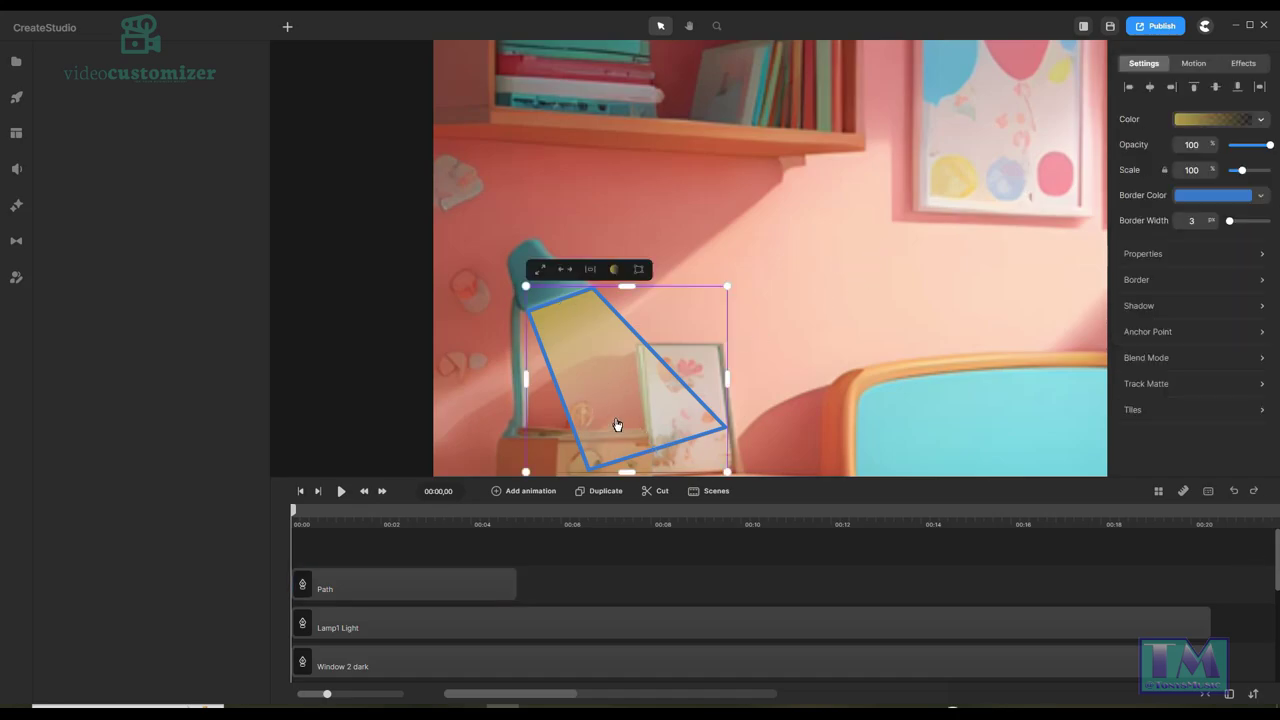
{"action": "left_click", "coordinate": [1262, 198]}
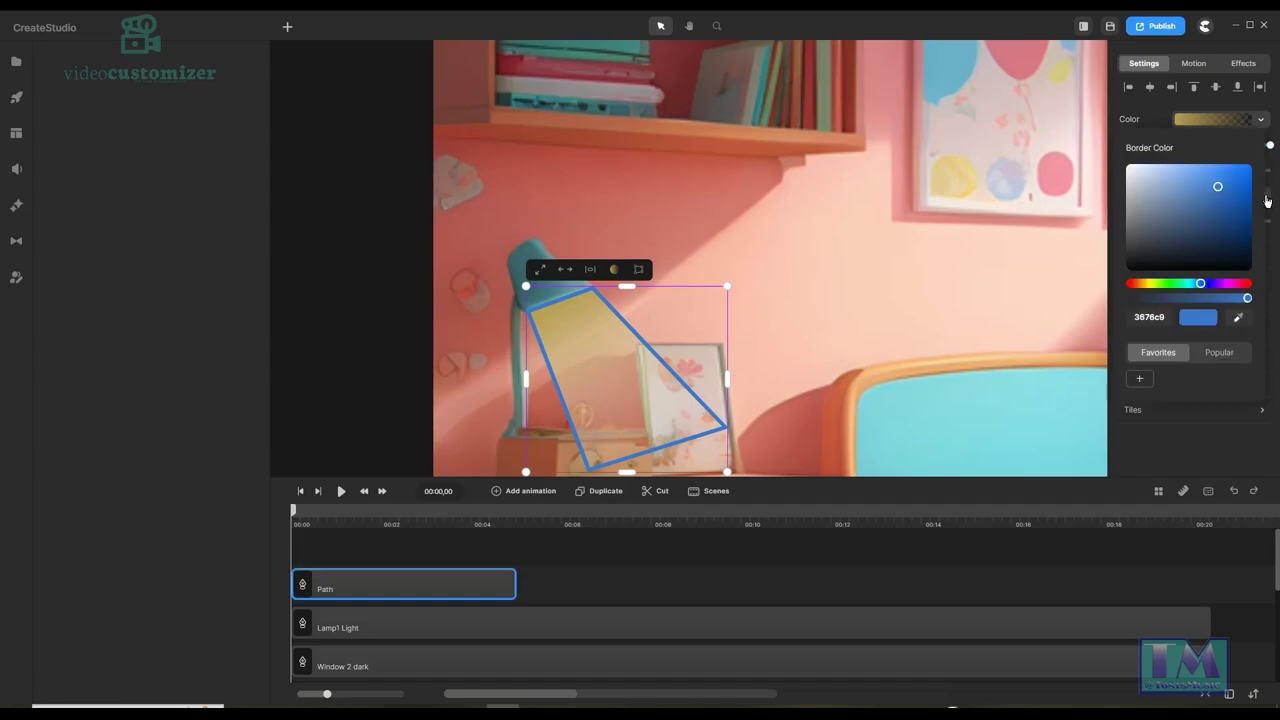
{"action": "left_click_drag", "start_coordinate": [1247, 298], "coordinate": [1104, 305]}
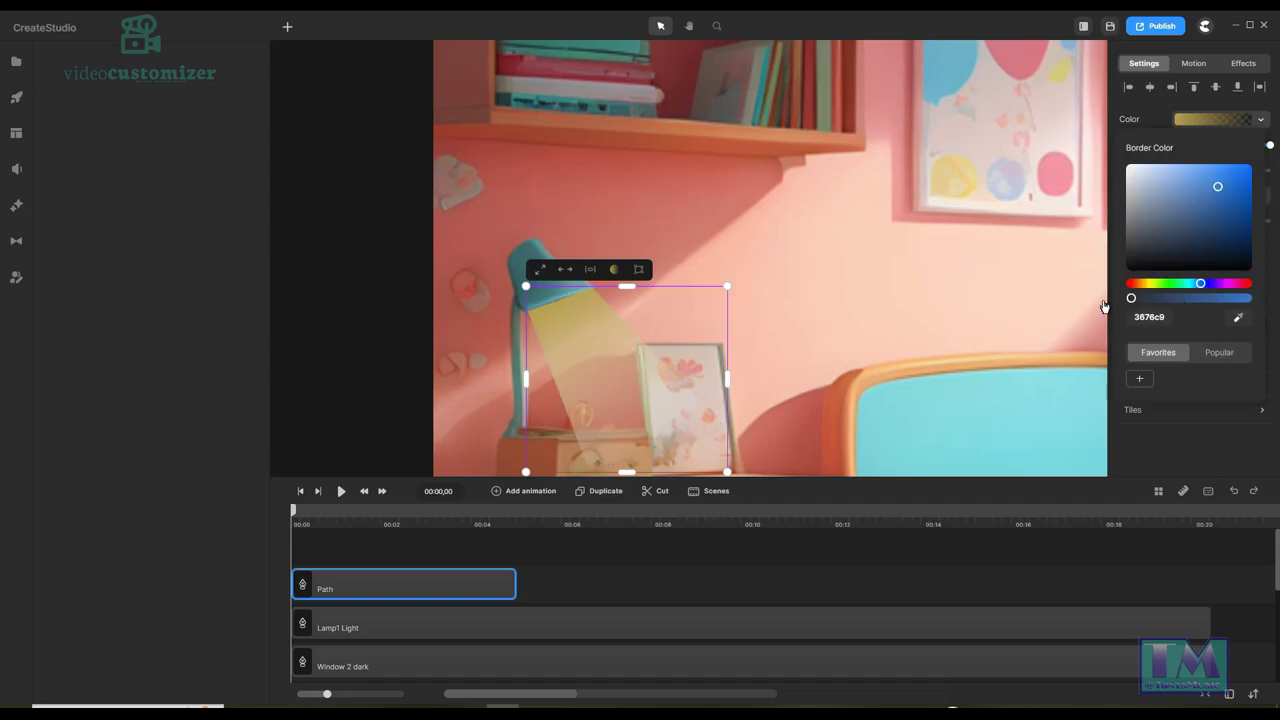
{"action": "left_click", "coordinate": [1227, 577]}
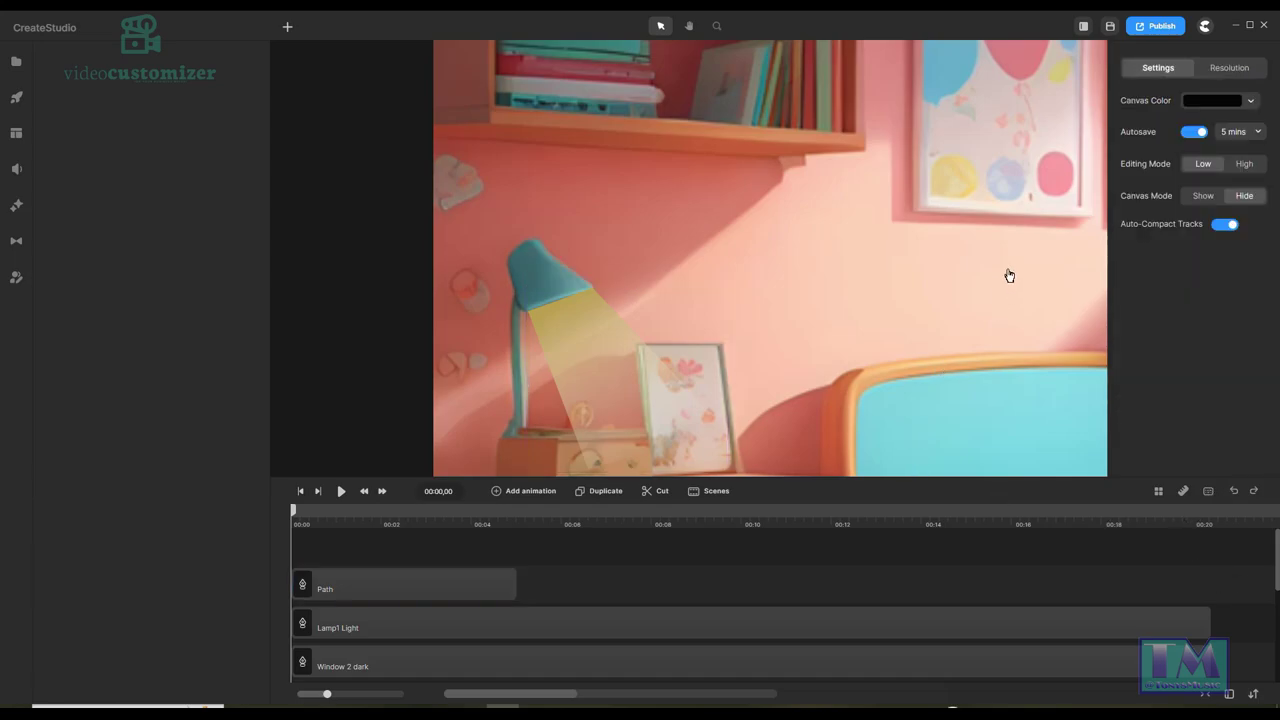
{"action": "left_click", "coordinate": [716, 27]}
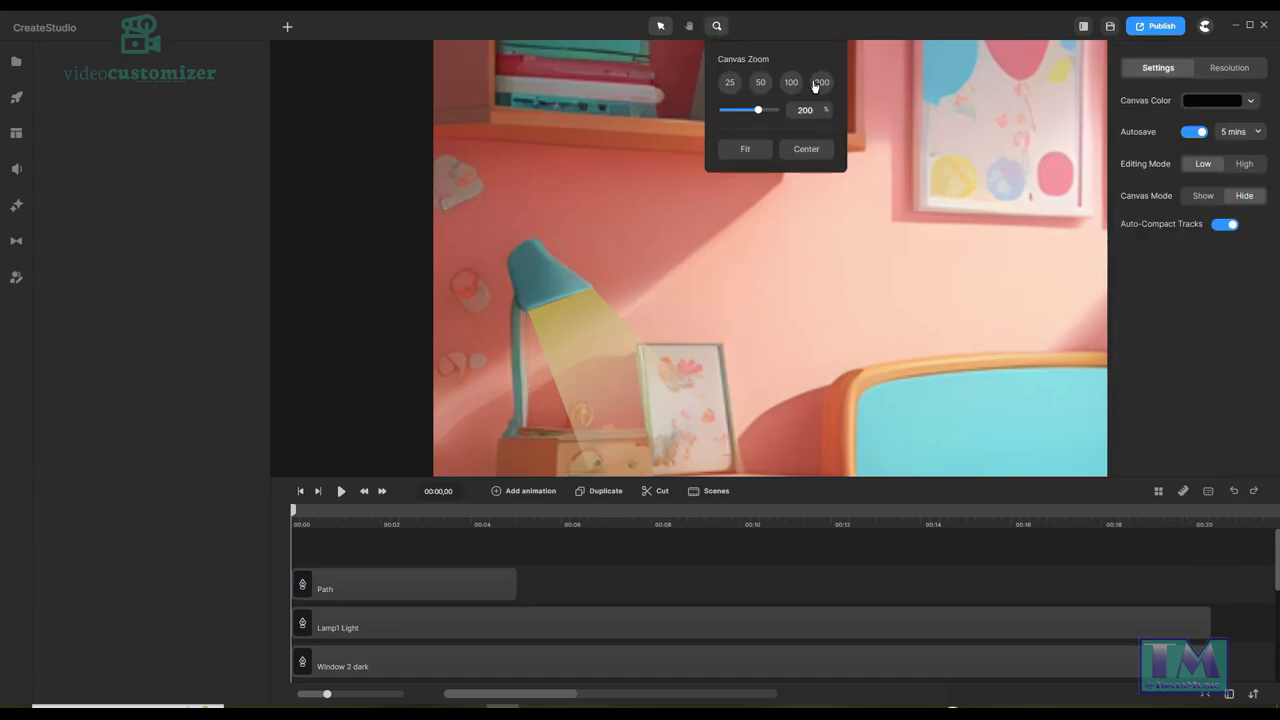
{"action": "left_click", "coordinate": [752, 151]}
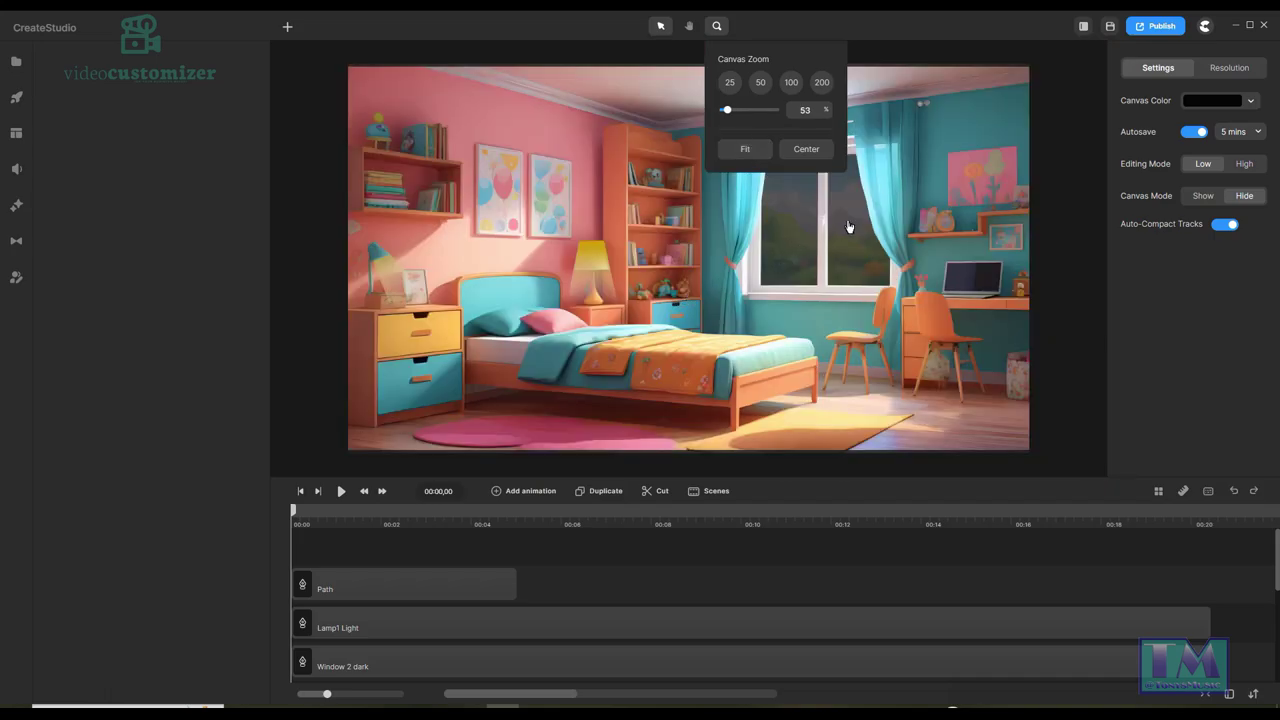
Rename the desk lamp beam's path layer to Lamp2 Light.
{"action": "left_click", "coordinate": [346, 587]}
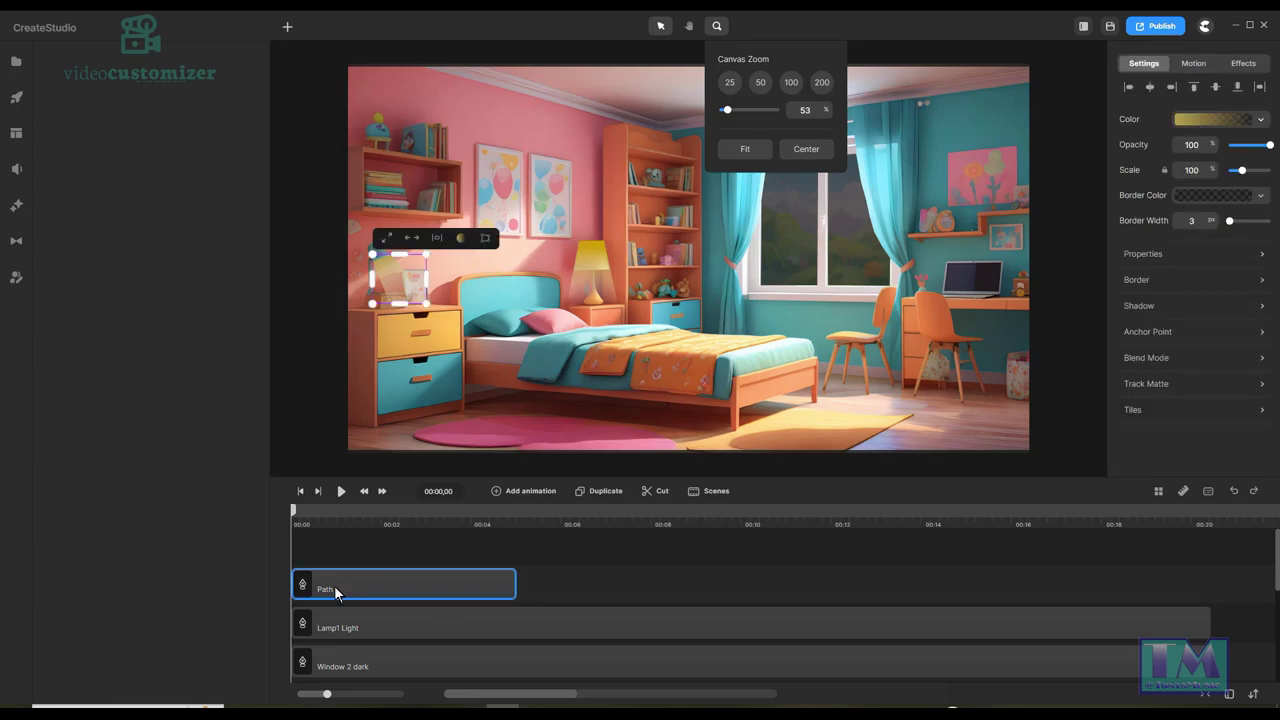
{"action": "right_click", "coordinate": [339, 593]}
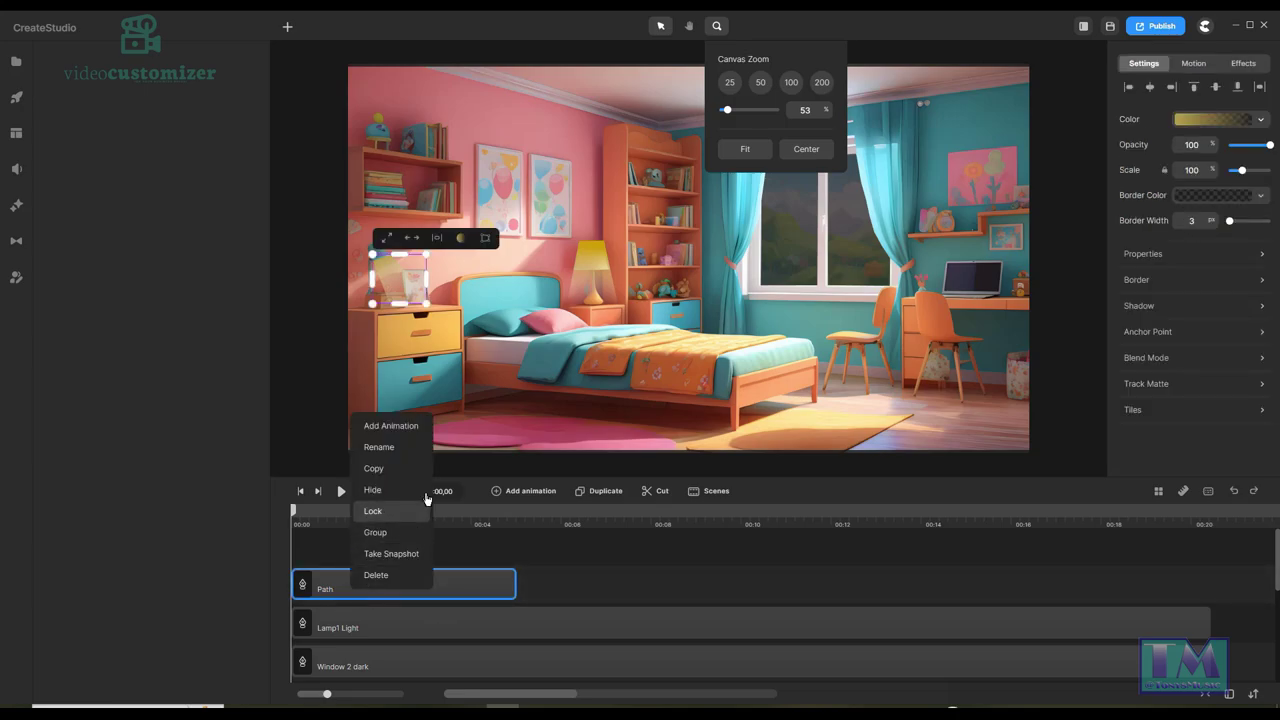
{"action": "left_click", "coordinate": [411, 458]}
{"action": "type", "text": "Lamp2 Light"}
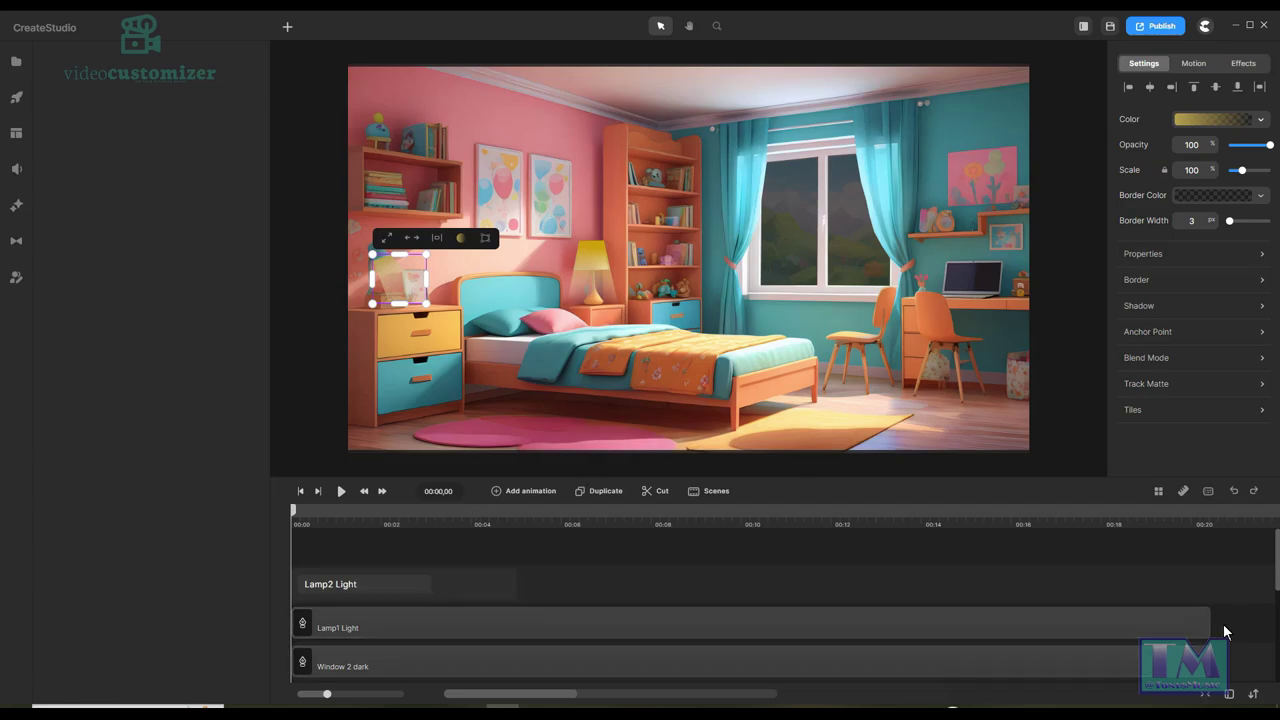
Shorten the Lamp1 Light layer to about 10 seconds and extend the Lamp2 Light layer to about 14 seconds.
{"action": "left_click_drag", "start_coordinate": [1207, 623], "coordinate": [742, 660]}
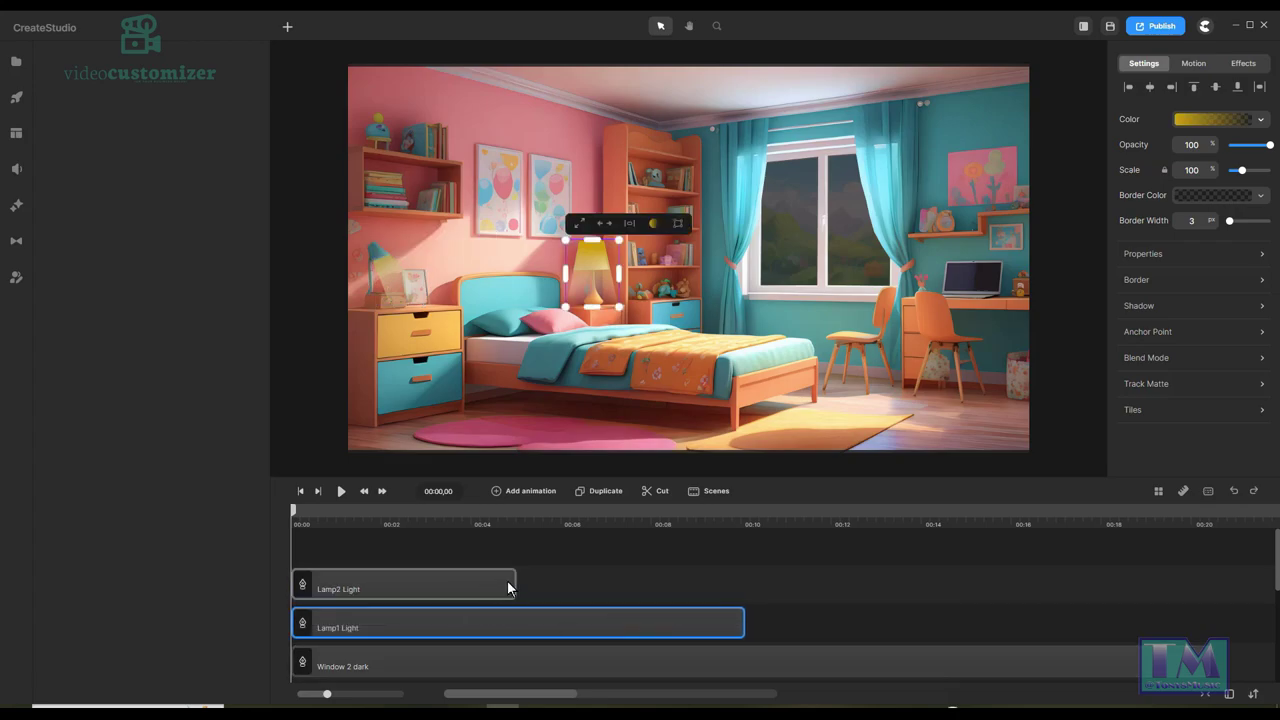
{"action": "left_click_drag", "start_coordinate": [514, 584], "coordinate": [933, 578]}
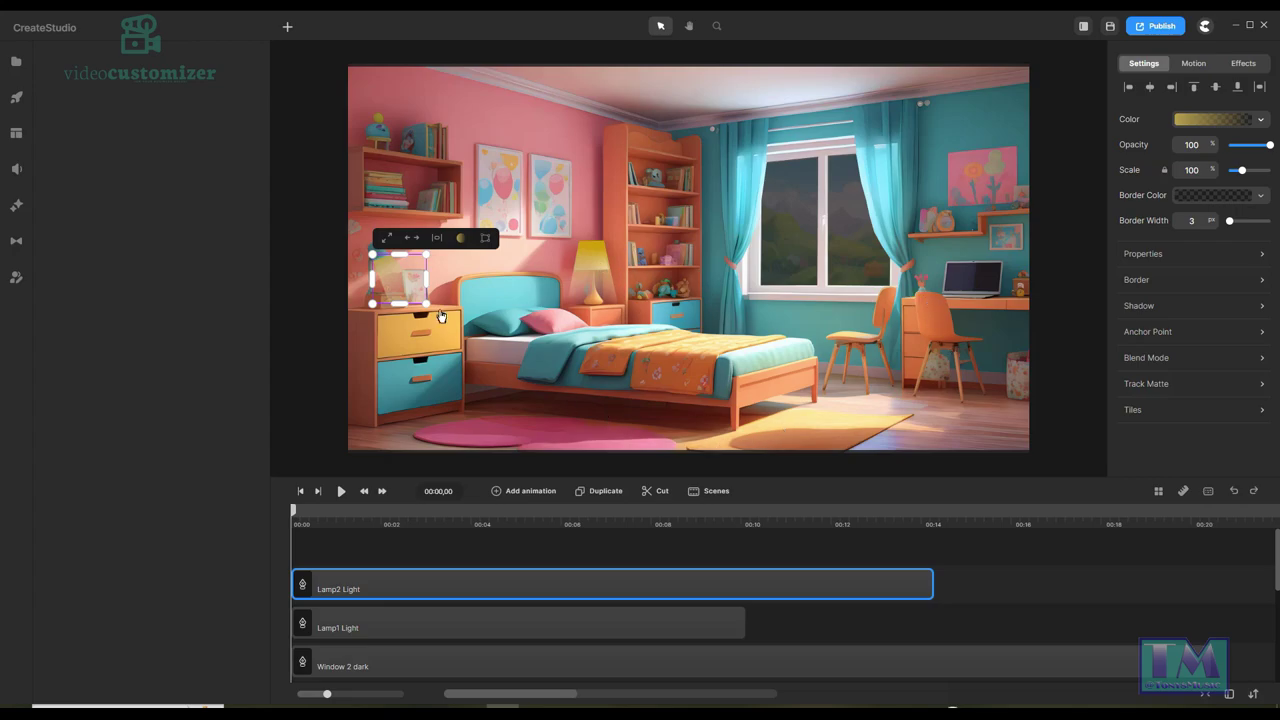
Raise the opacity of the Room Darkness layer's 05070a fill to a bit over half.
{"action": "left_click", "coordinate": [553, 430]}
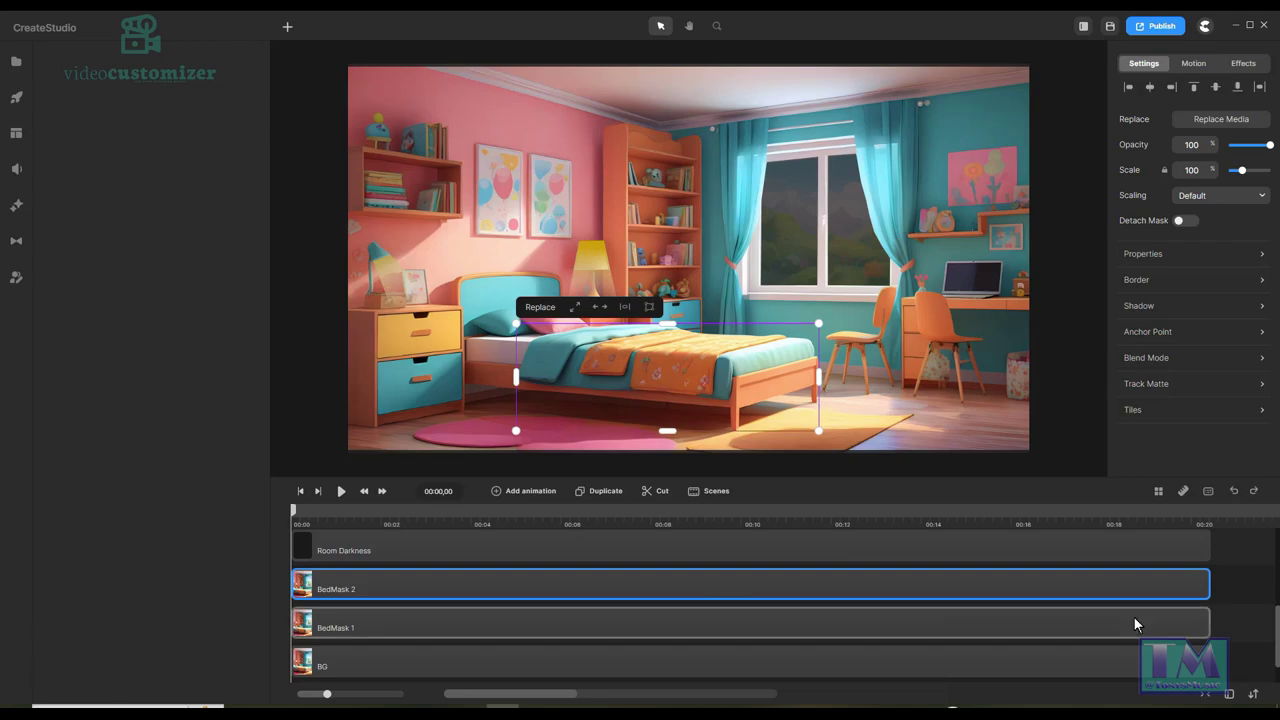
{"action": "left_click_drag", "start_coordinate": [1277, 638], "coordinate": [1277, 604]}
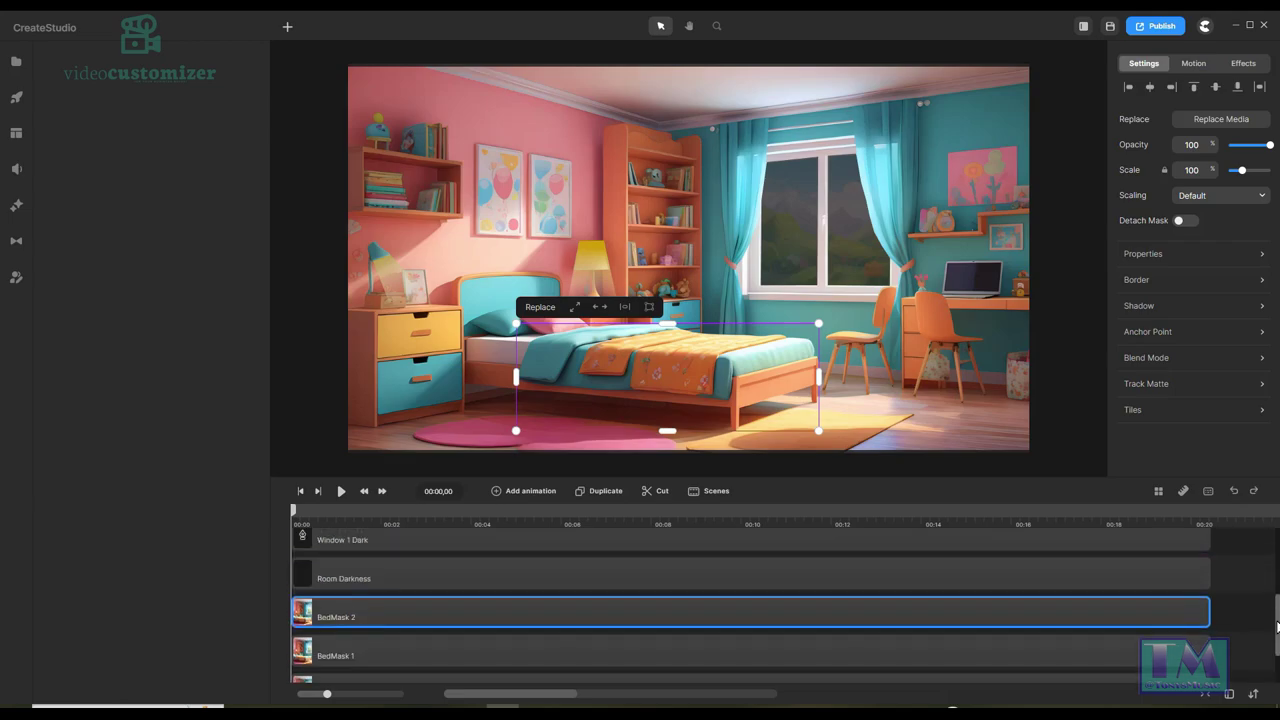
{"action": "left_click", "coordinate": [648, 568]}
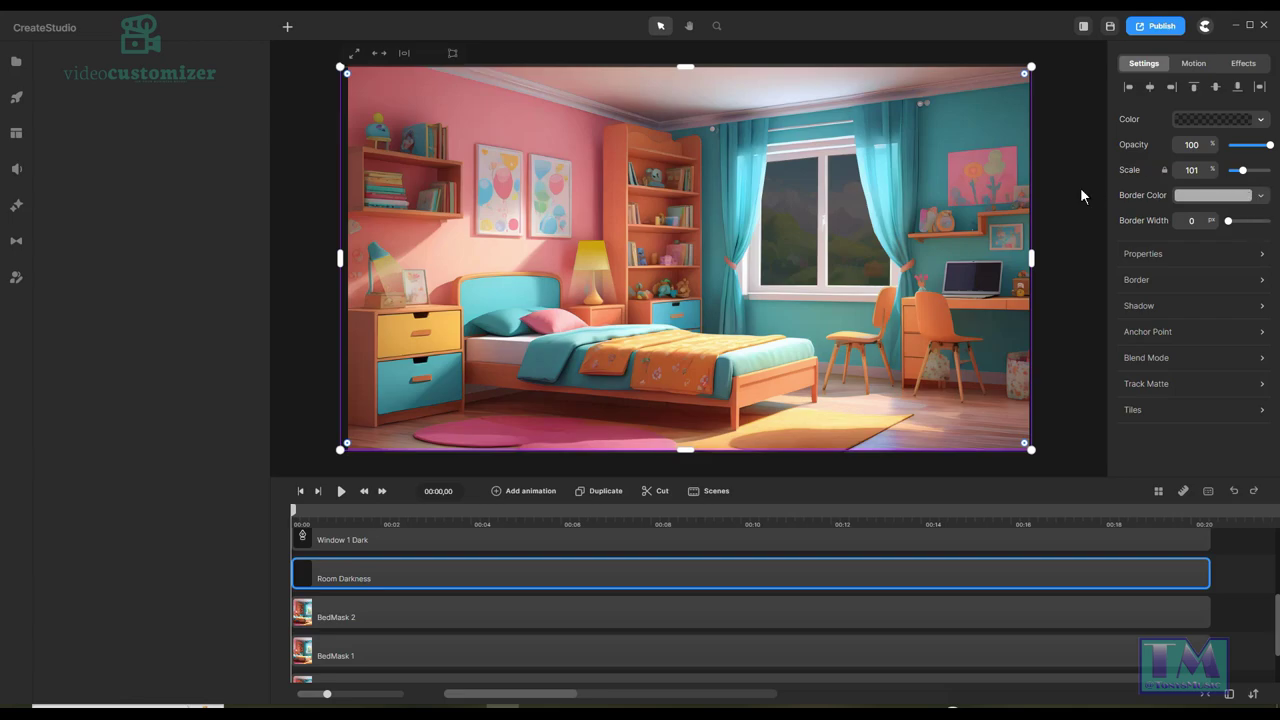
{"action": "double_click", "coordinate": [709, 581]}
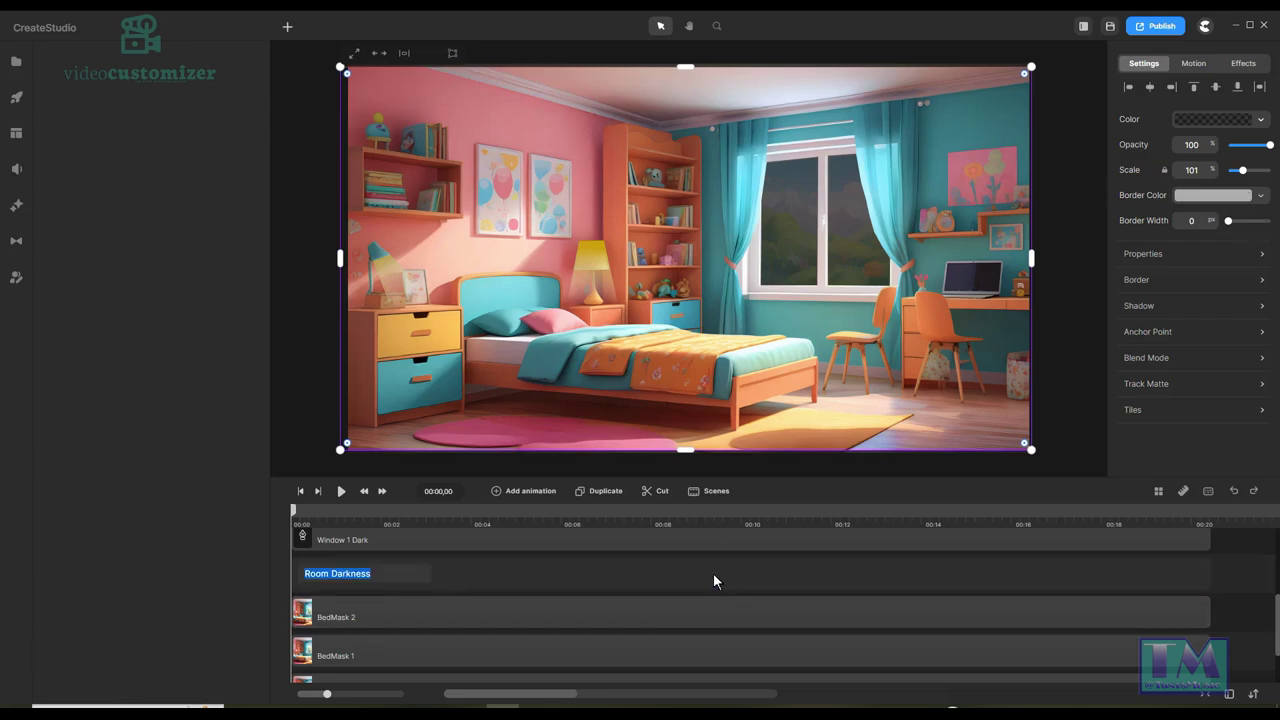
{"action": "mouse_move", "coordinate": [1228, 220]}
{"action": "left_mouse_down"}
{"action": "mouse_move", "coordinate": [1252, 220]}
{"action": "mouse_move", "coordinate": [1231, 221]}
{"action": "left_mouse_up"}
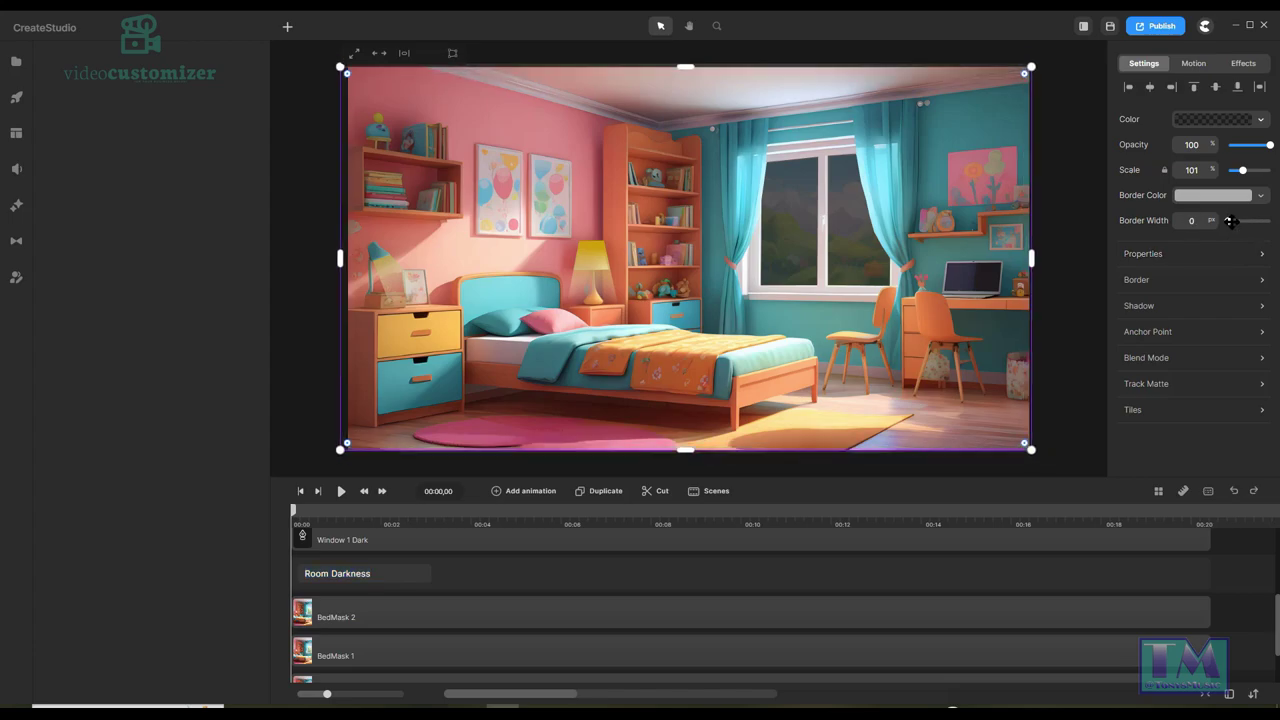
{"action": "left_click", "coordinate": [1245, 122]}
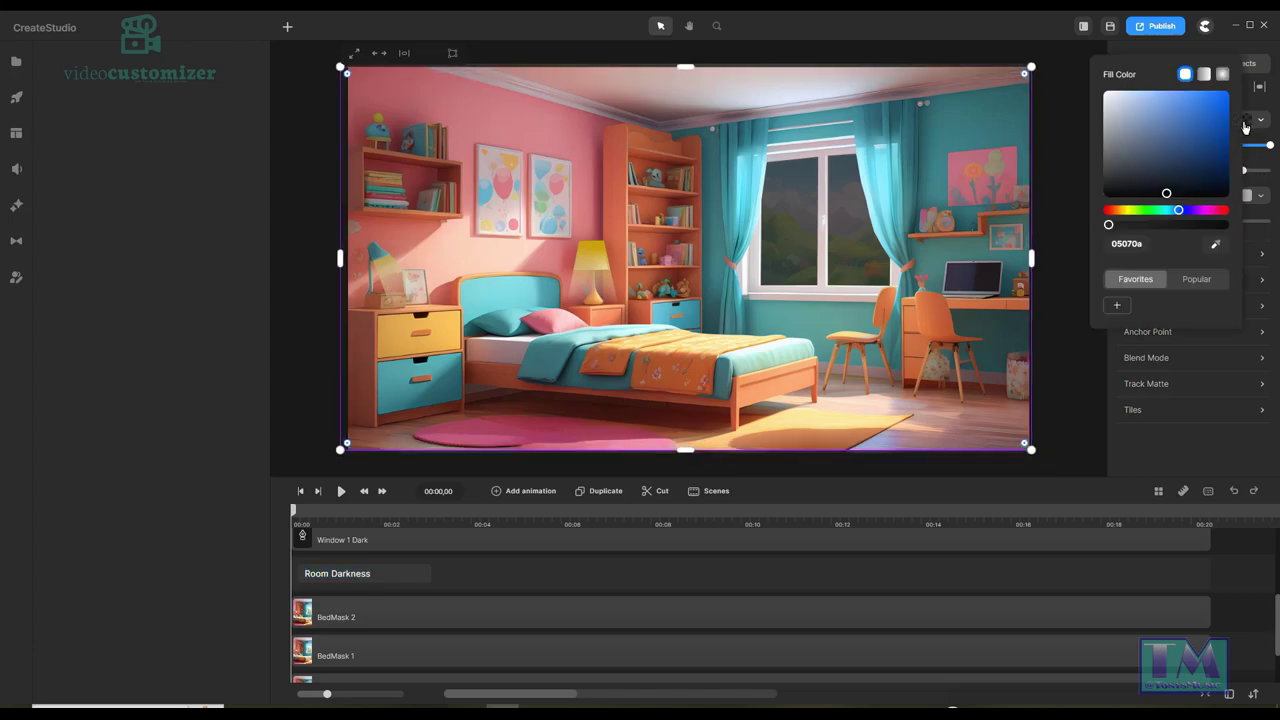
{"action": "left_click_drag", "start_coordinate": [1109, 225], "coordinate": [1182, 232]}
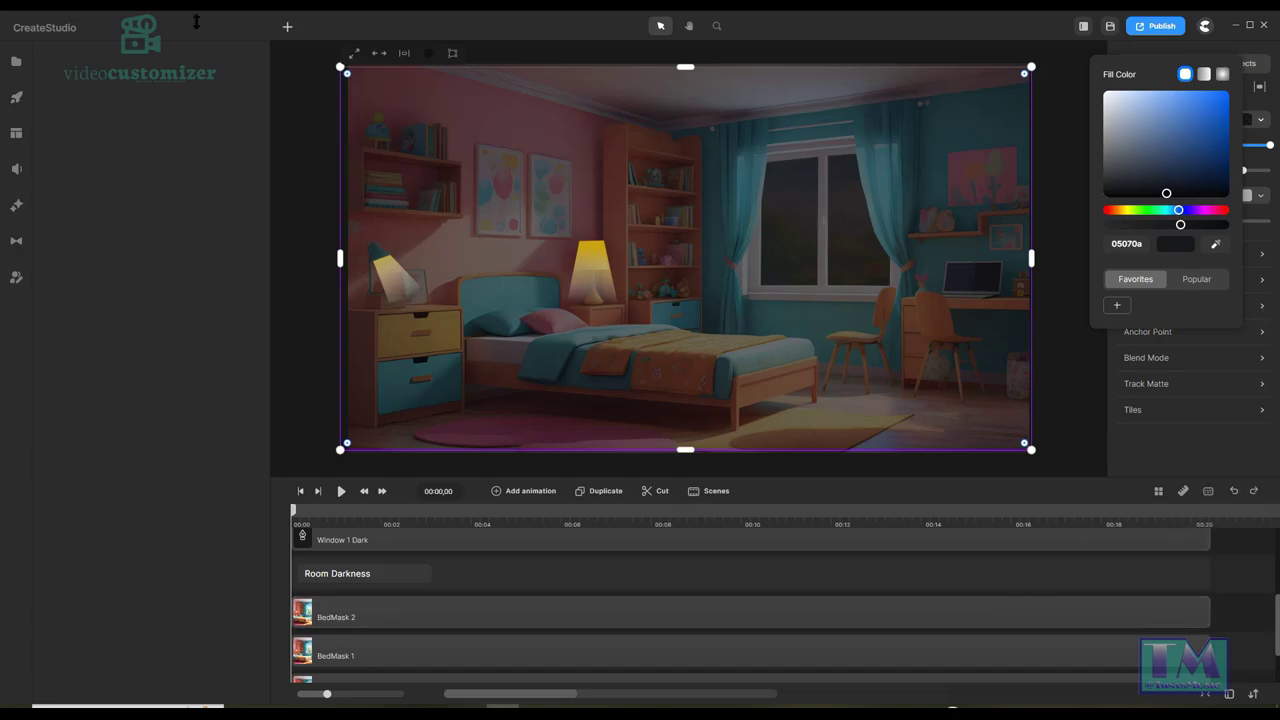
Add the 3D character Tom to the bedroom scene, standing in front of the bed.
{"action": "left_click", "coordinate": [16, 100]}
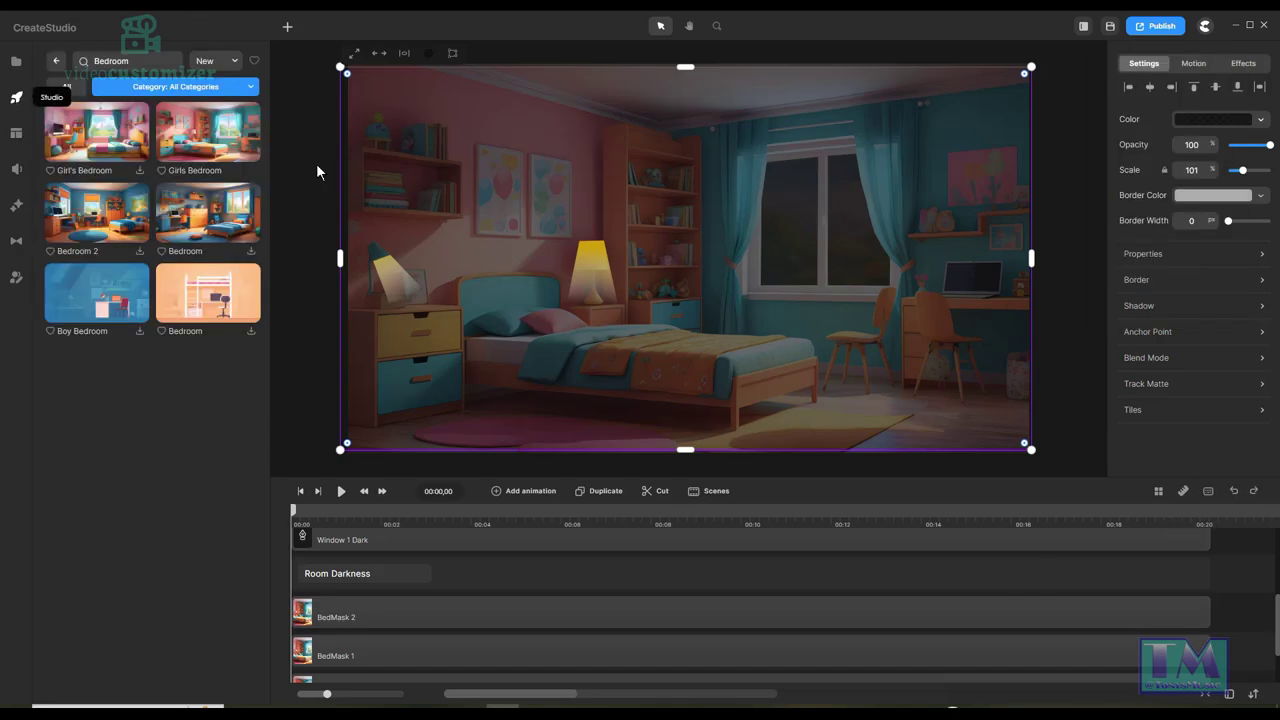
{"action": "left_click", "coordinate": [56, 61]}
{"action": "left_click", "coordinate": [91, 227]}
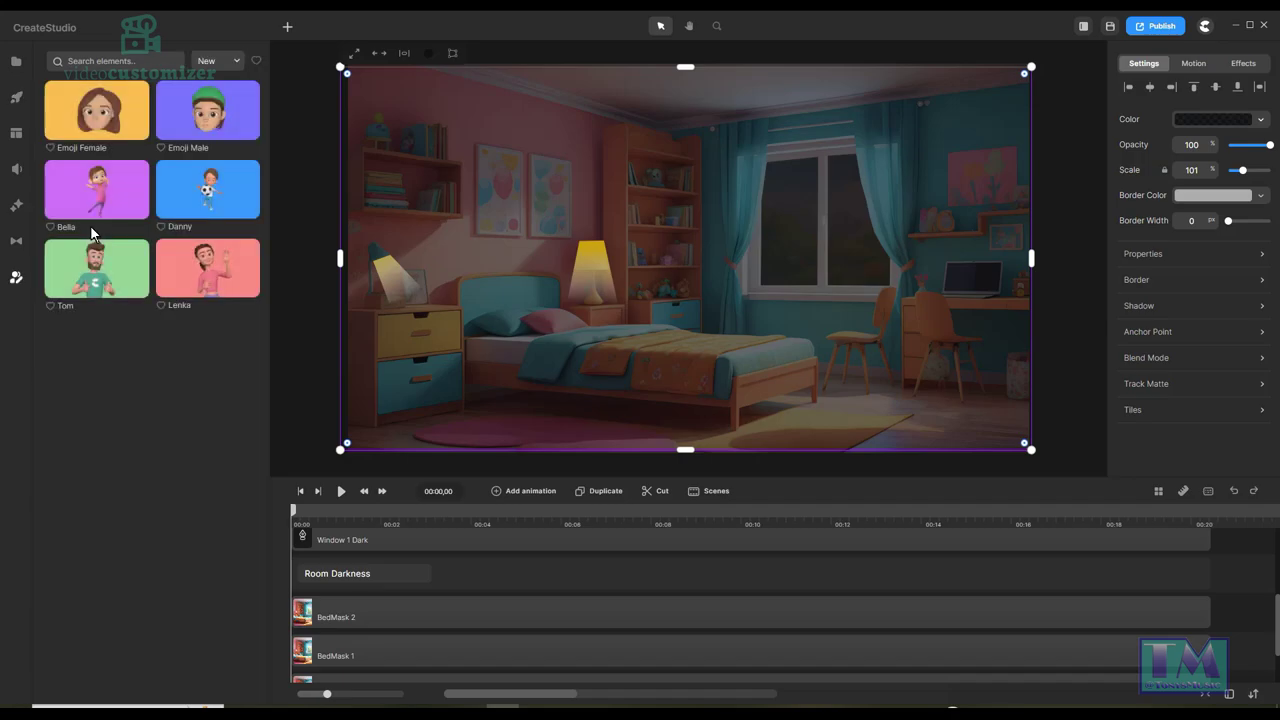
{"action": "left_click_drag", "start_coordinate": [86, 295], "coordinate": [811, 284]}
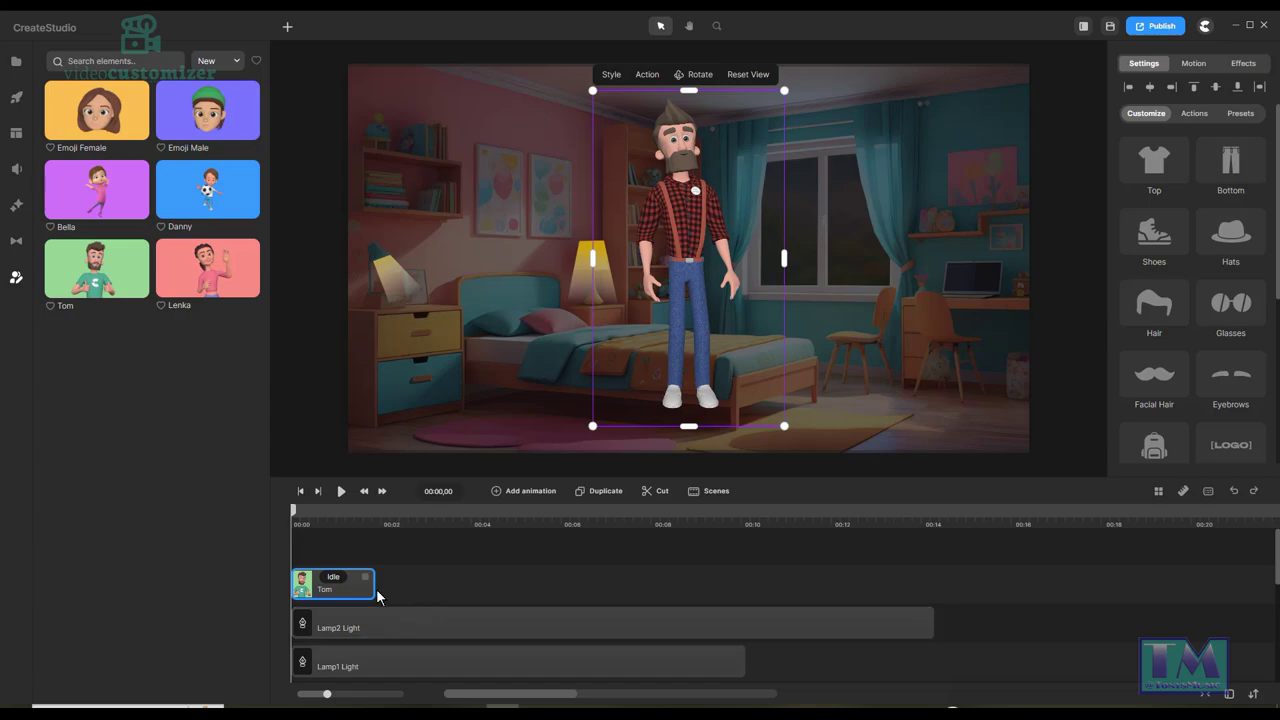
Change Tom's Idle action to Walking.
{"action": "left_click", "coordinate": [334, 579]}
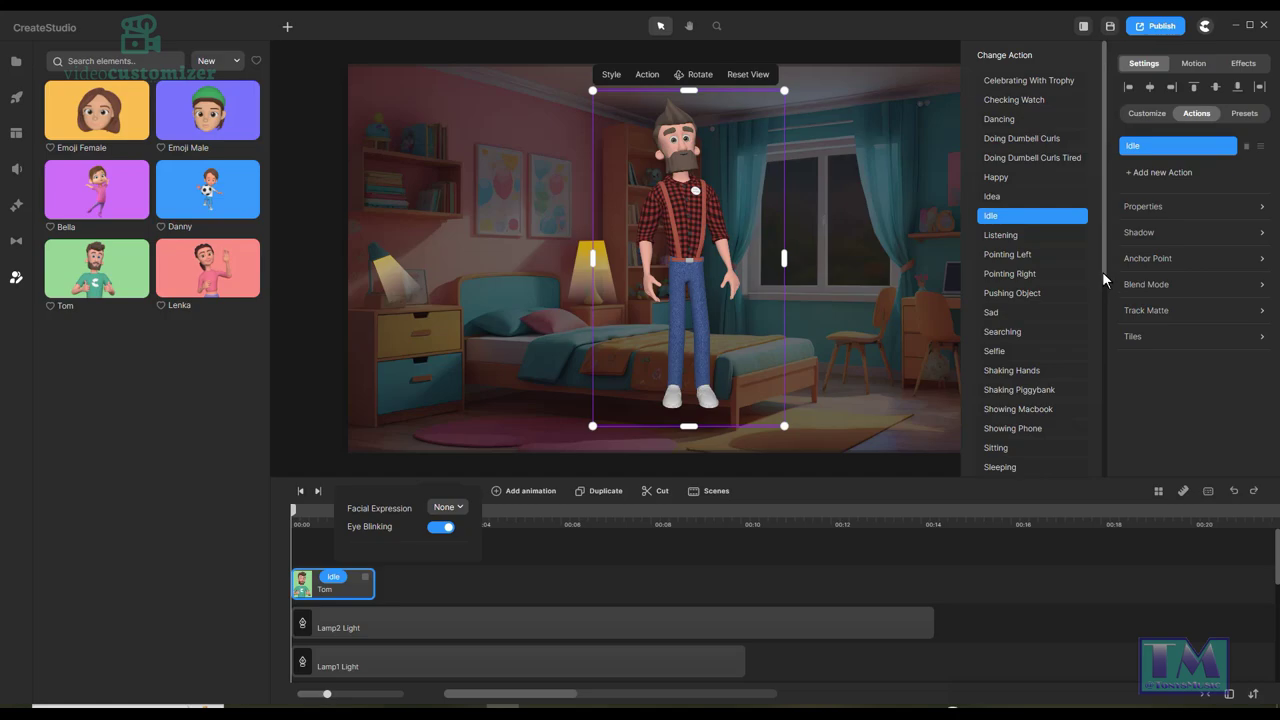
{"action": "left_click_drag", "start_coordinate": [1103, 273], "coordinate": [1089, 407]}
{"action": "scroll", "coordinate": [1088, 412], "scroll_direction": "down", "scroll_amount": 1}
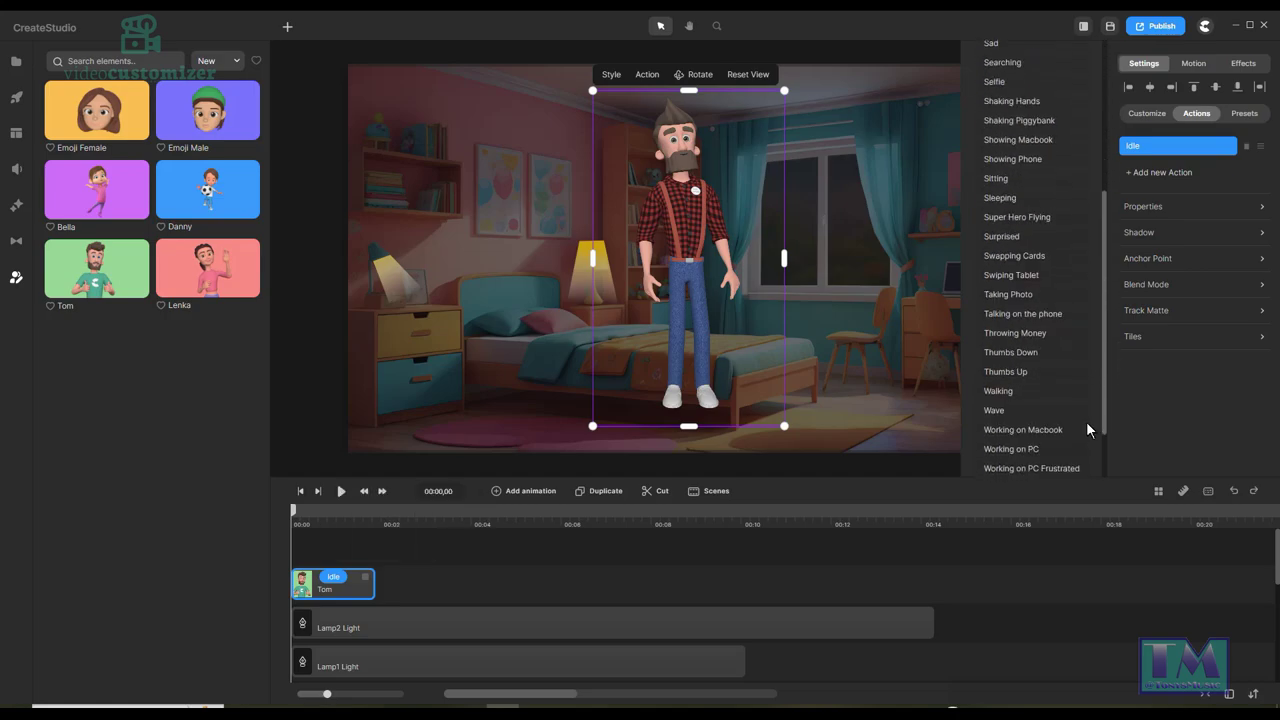
{"action": "left_click", "coordinate": [1000, 393]}
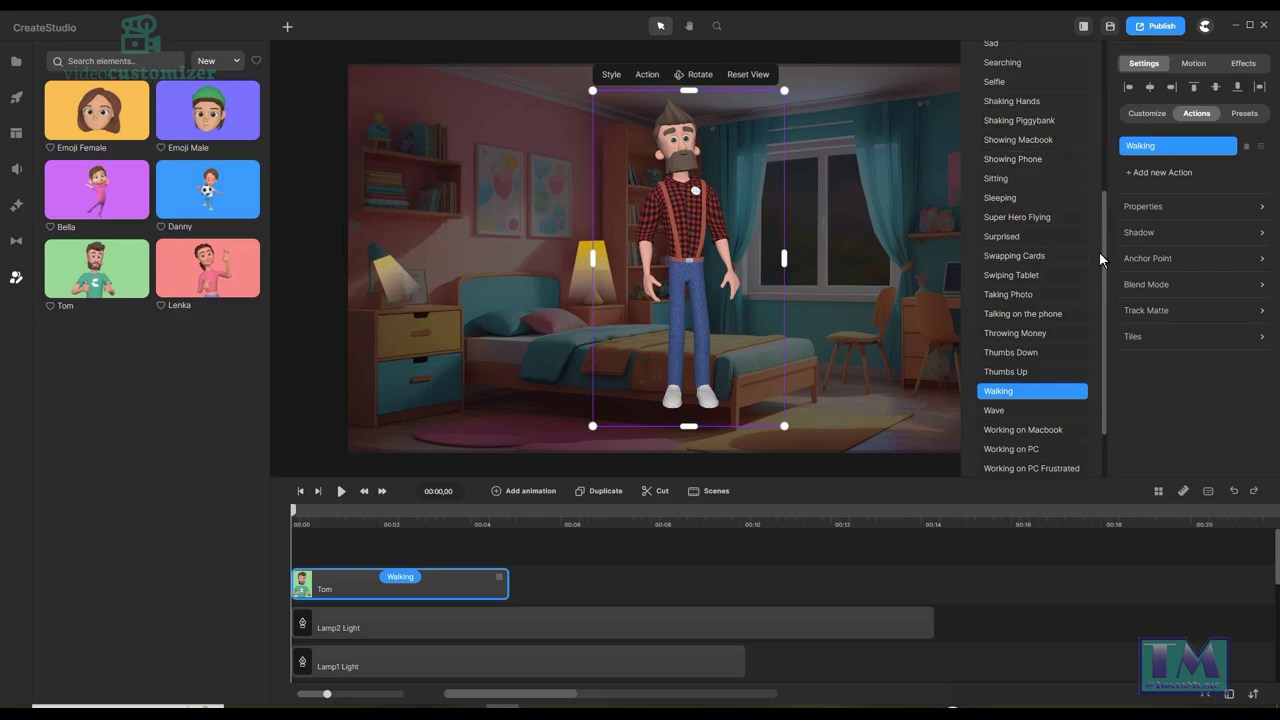
Move Tom slightly lower and to the right in the room and add a Pointing Left action after Walking.
{"action": "left_click", "coordinate": [1150, 178]}
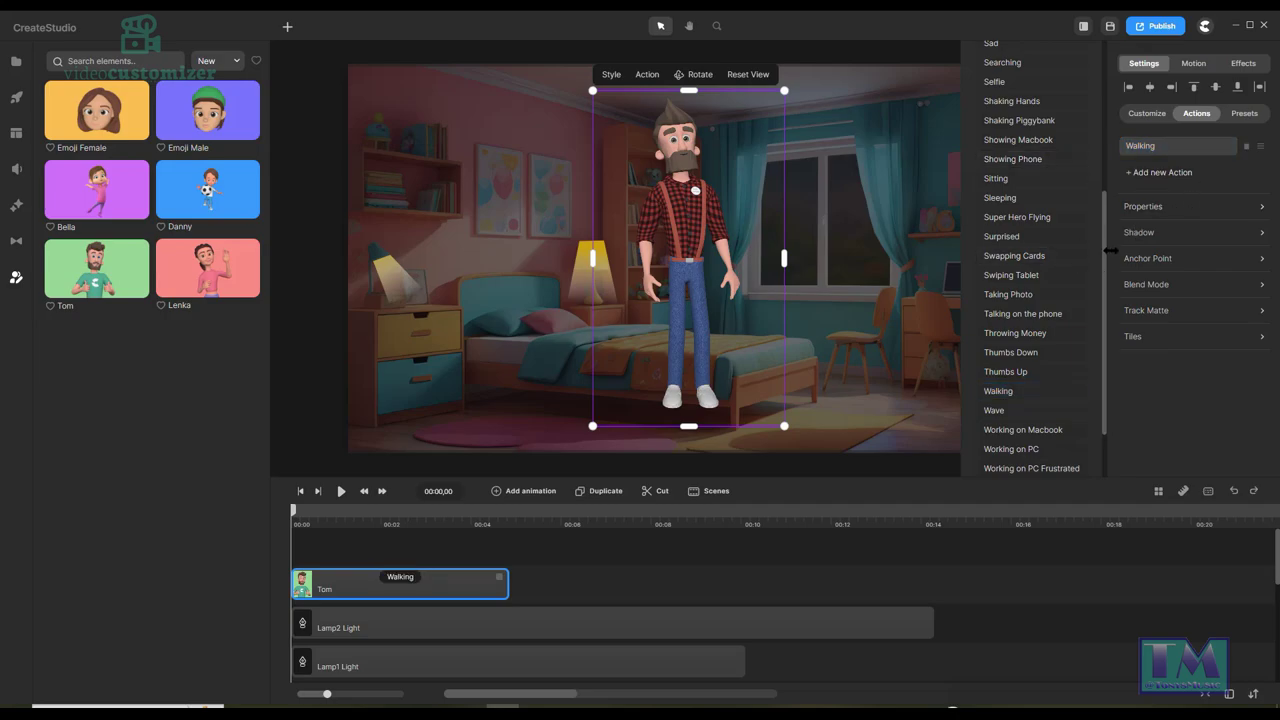
{"action": "left_click_drag", "start_coordinate": [1102, 240], "coordinate": [1093, 161]}
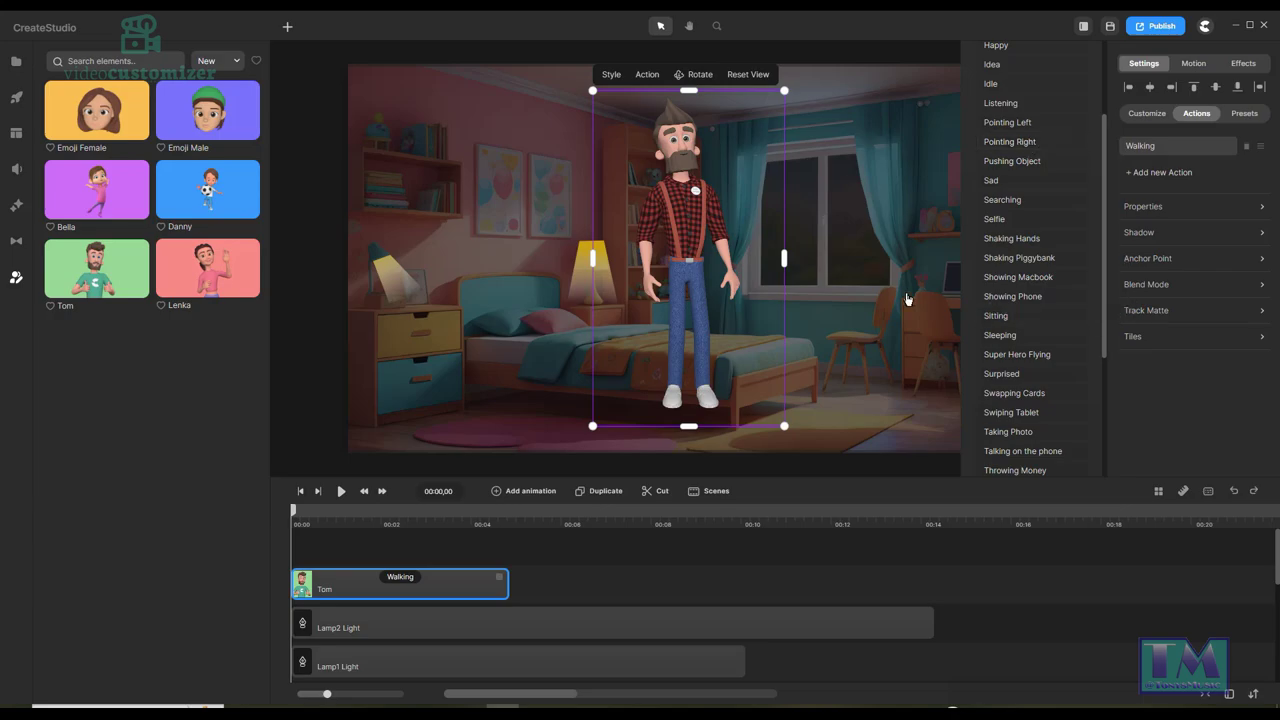
{"action": "left_click_drag", "start_coordinate": [668, 248], "coordinate": [694, 287]}
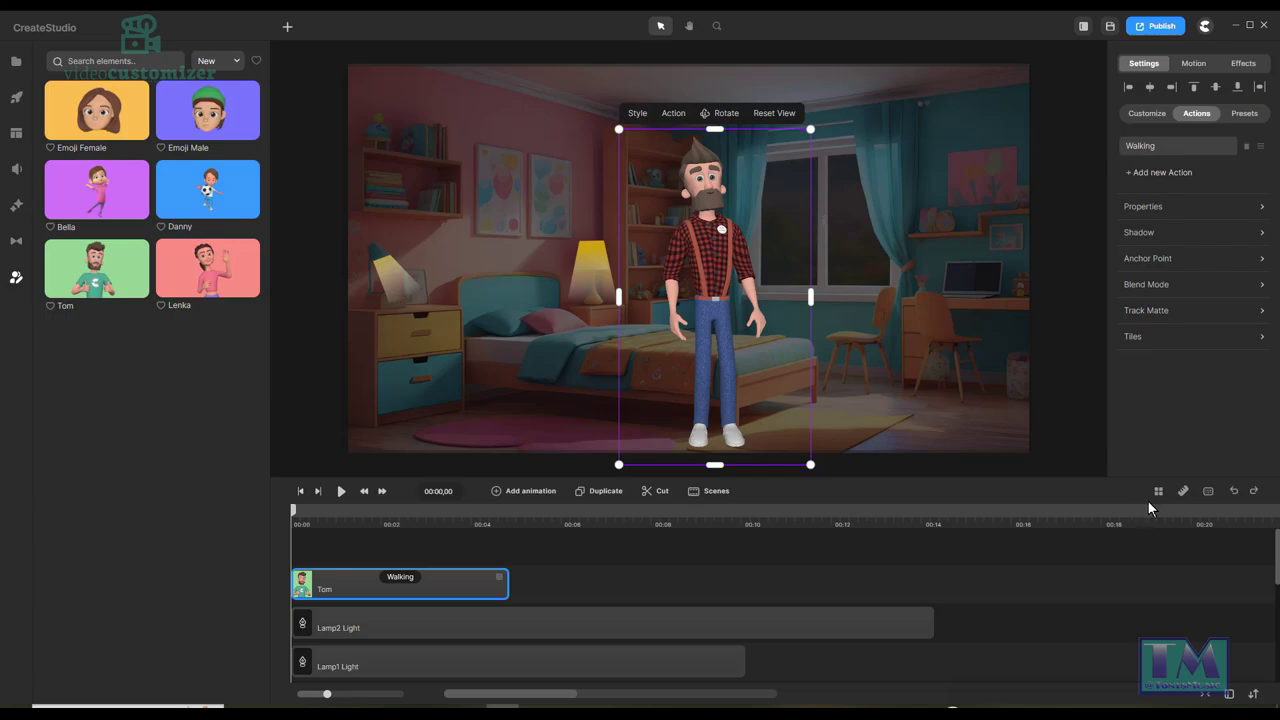
{"action": "left_click", "coordinate": [1134, 178]}
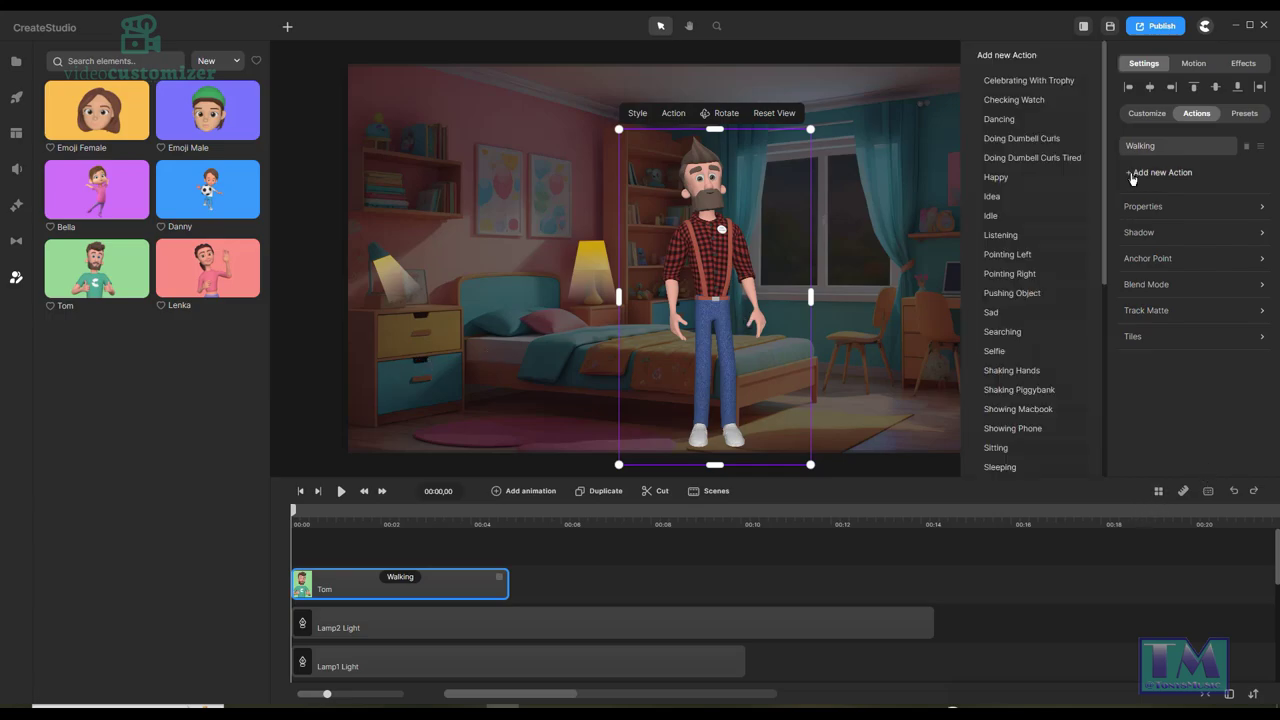
{"action": "left_click", "coordinate": [1017, 257]}
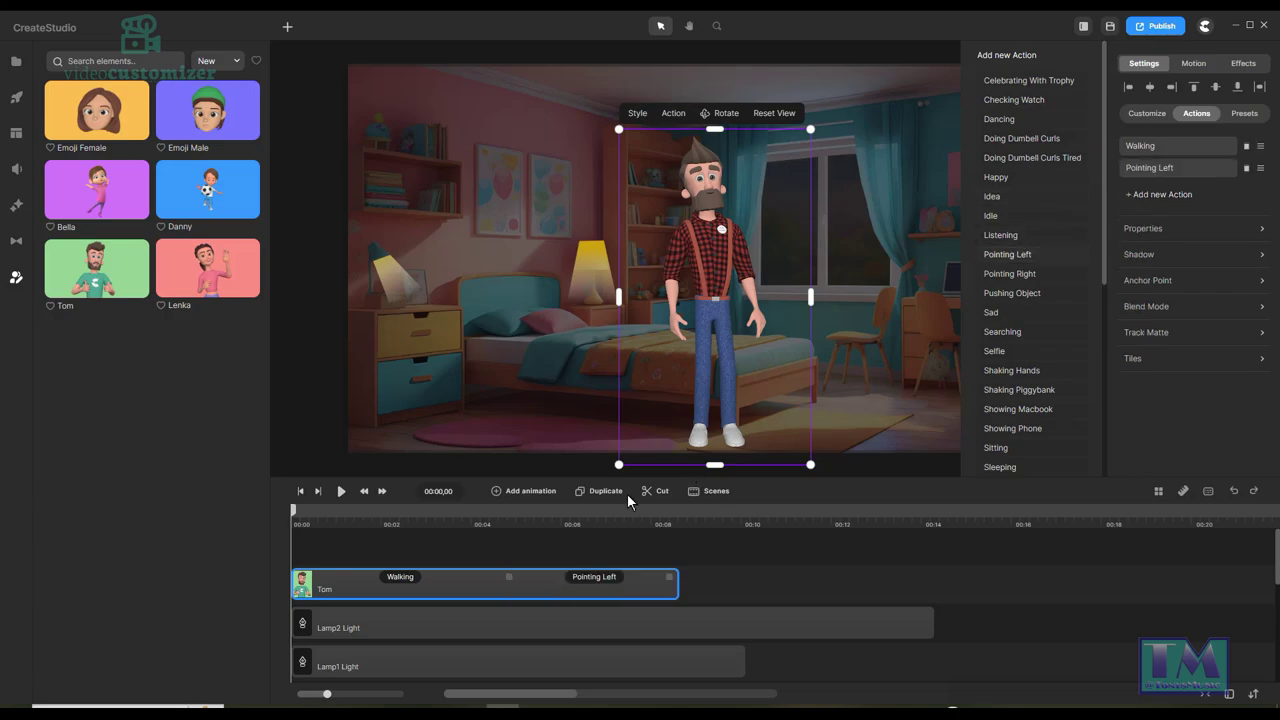
Preview Tom's actions and add a second Walking action after Pointing Left.
{"action": "left_click", "coordinate": [341, 491]}
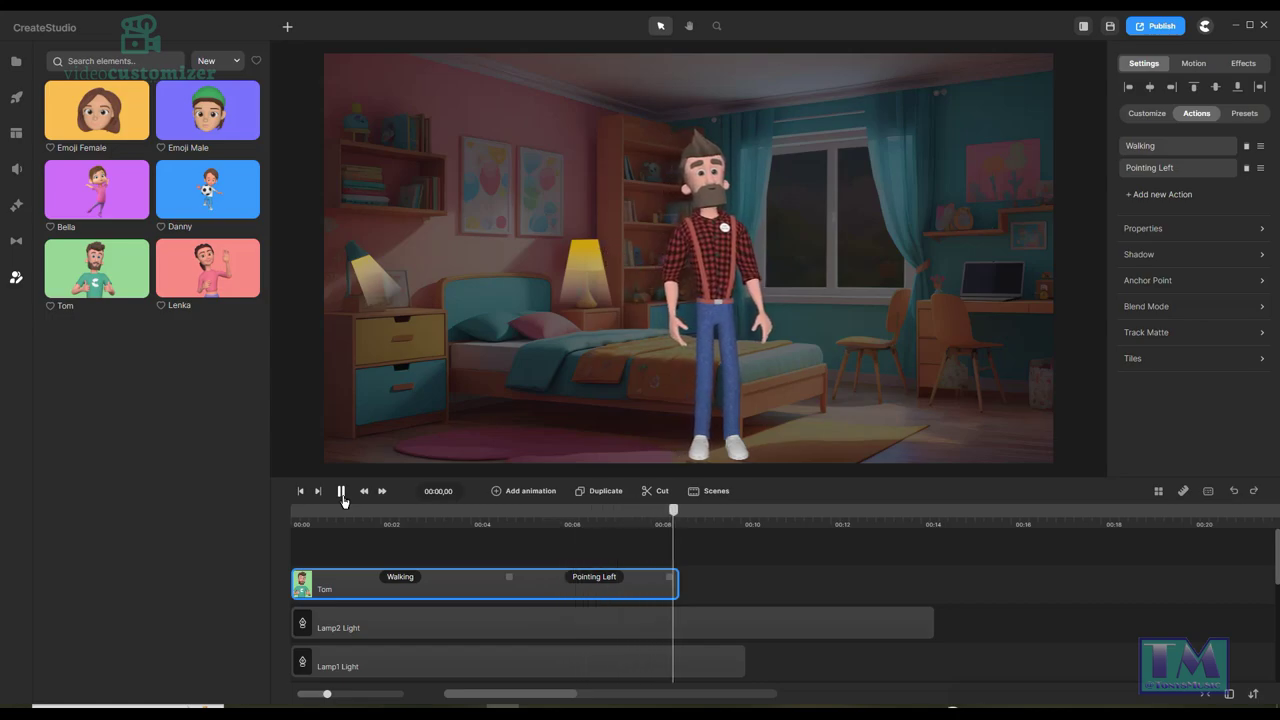
{"action": "left_click", "coordinate": [341, 491]}
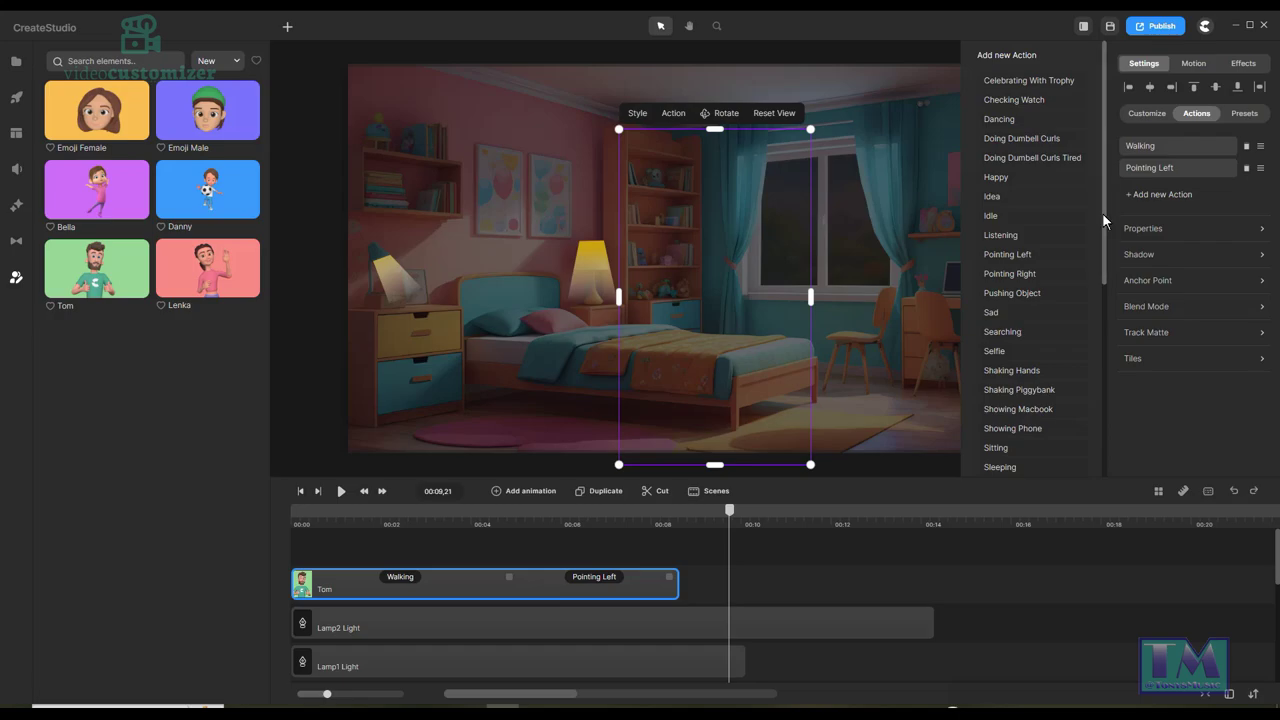
{"action": "left_click_drag", "start_coordinate": [1102, 213], "coordinate": [1086, 390]}
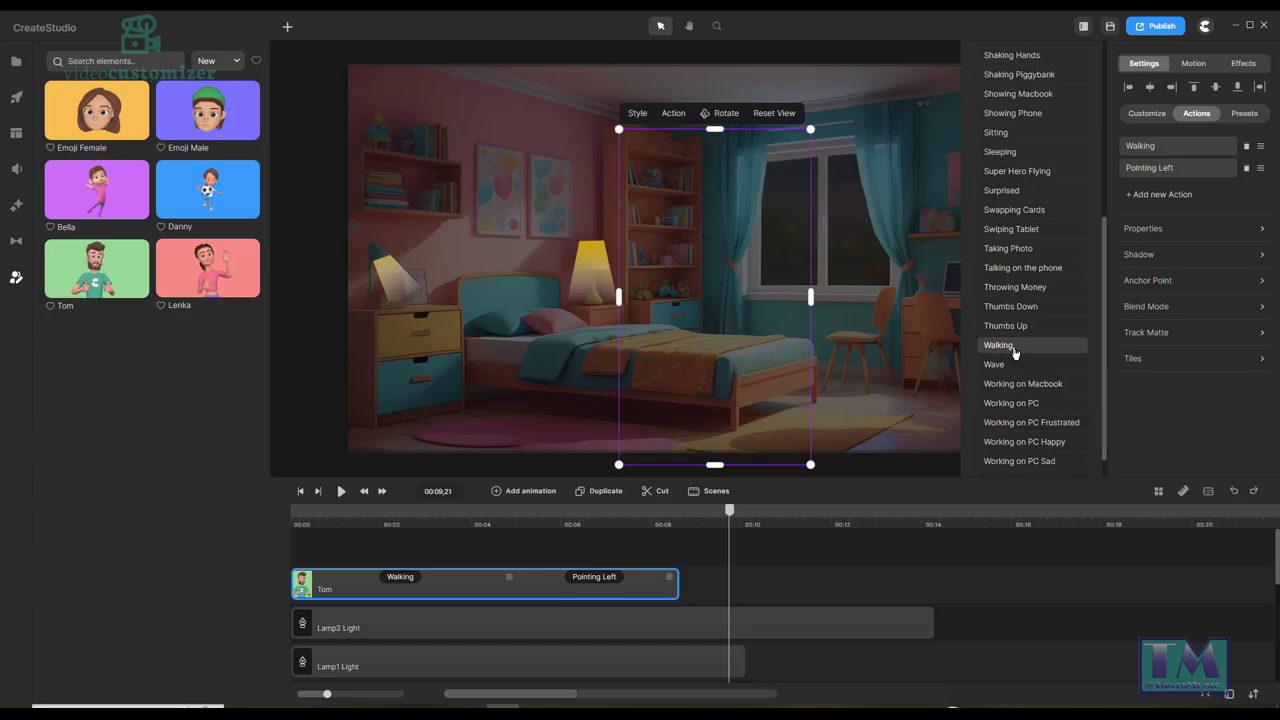
{"action": "left_click", "coordinate": [1160, 195]}
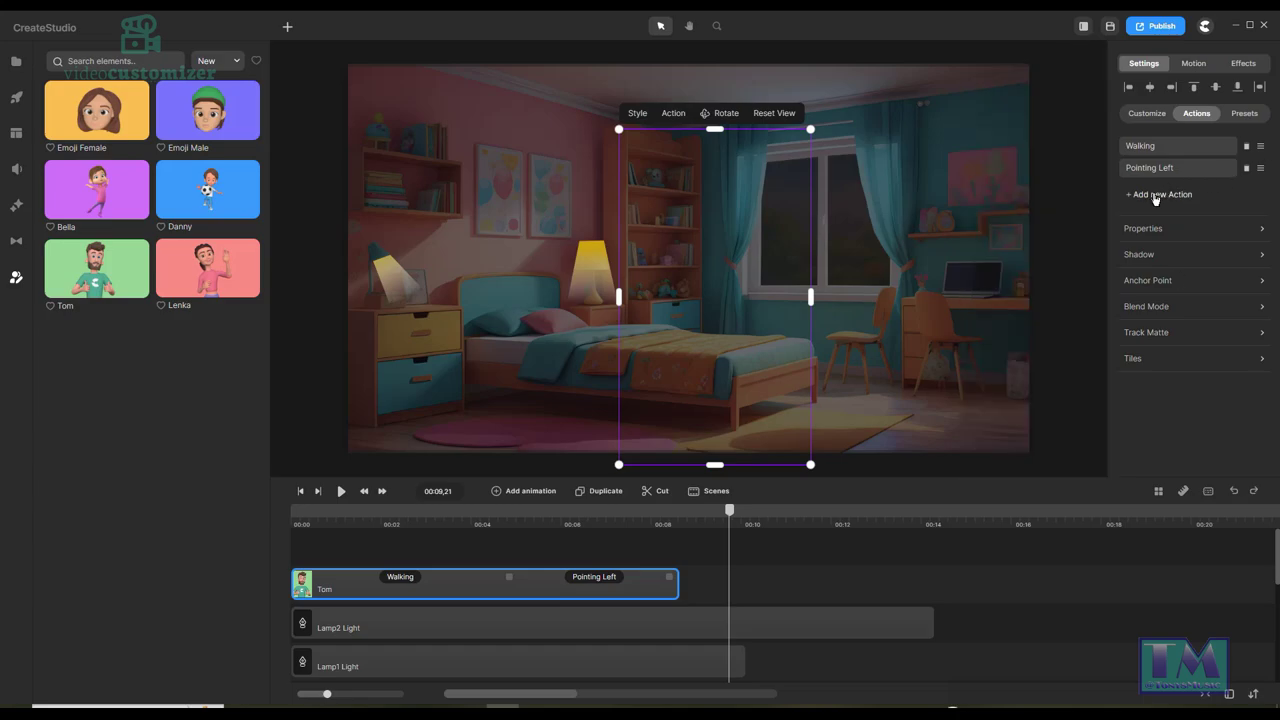
{"action": "left_click", "coordinate": [1156, 197]}
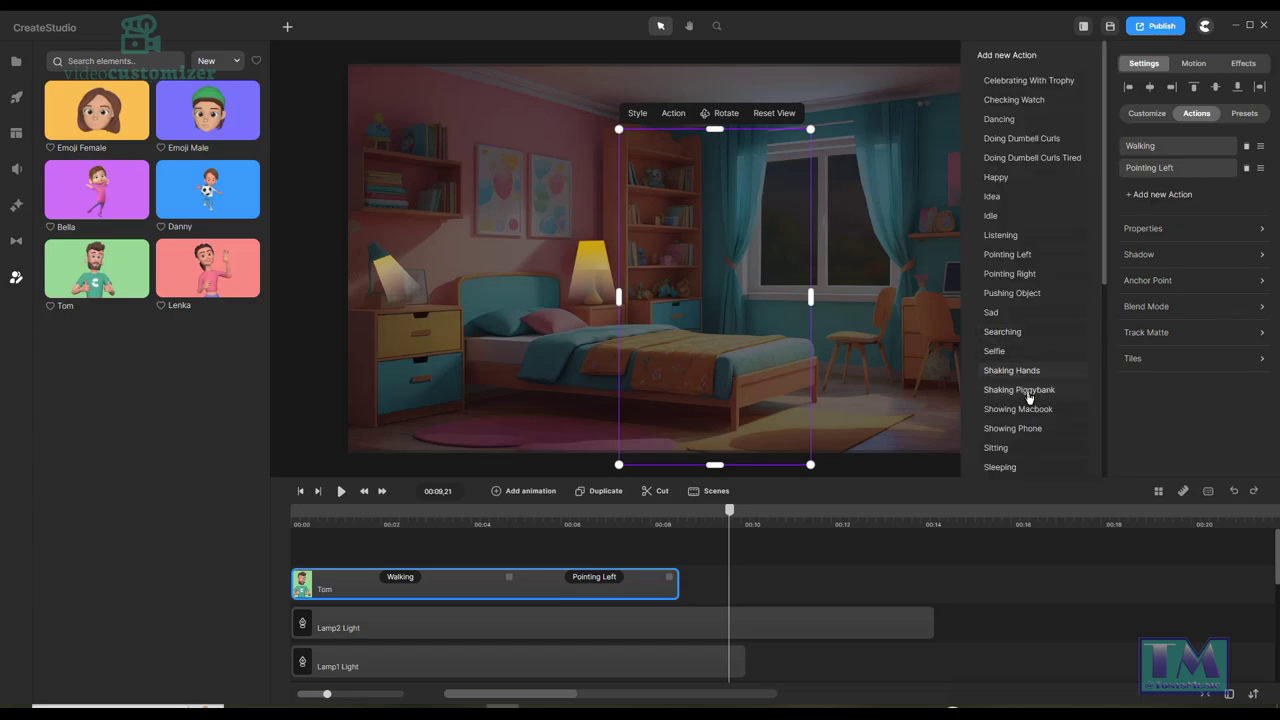
{"action": "scroll", "coordinate": [1030, 398], "scroll_direction": "down", "scroll_amount": 4}
{"action": "left_click", "coordinate": [1012, 318]}
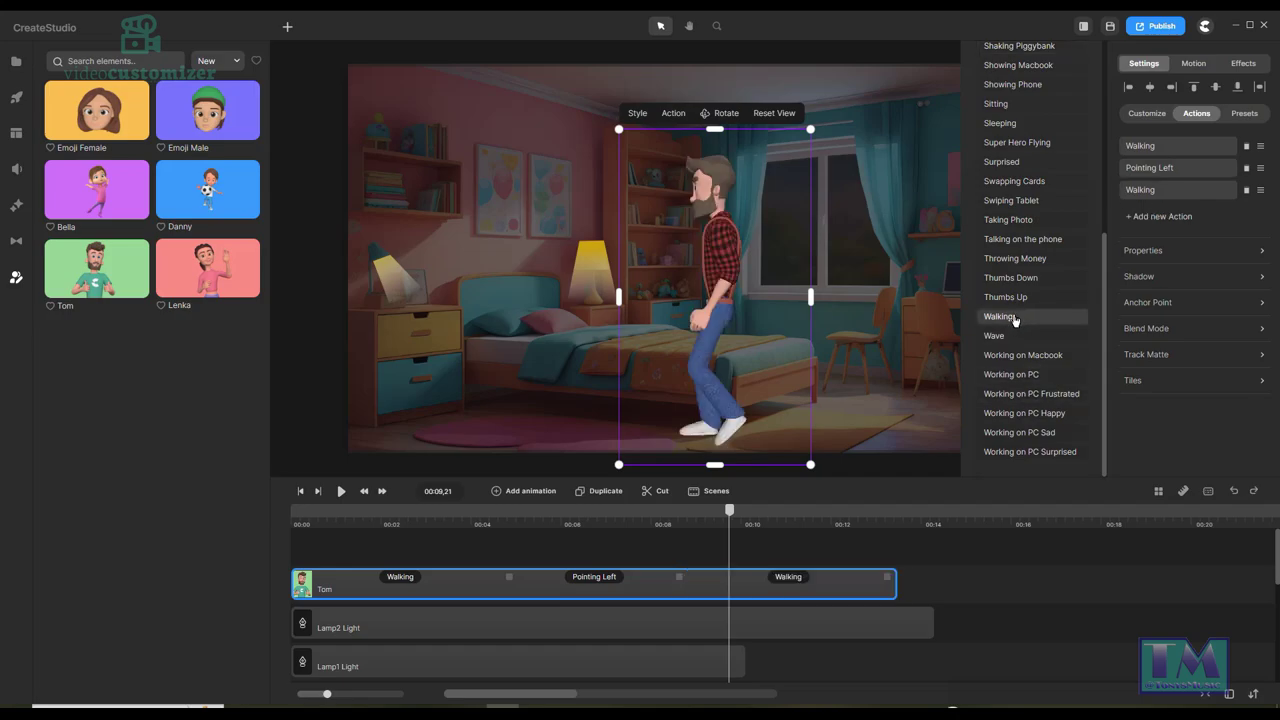
Try to reverse the direction of the last Walking action by flipping Tom horizontally, and open that action's options.
{"action": "left_click", "coordinate": [1261, 197]}
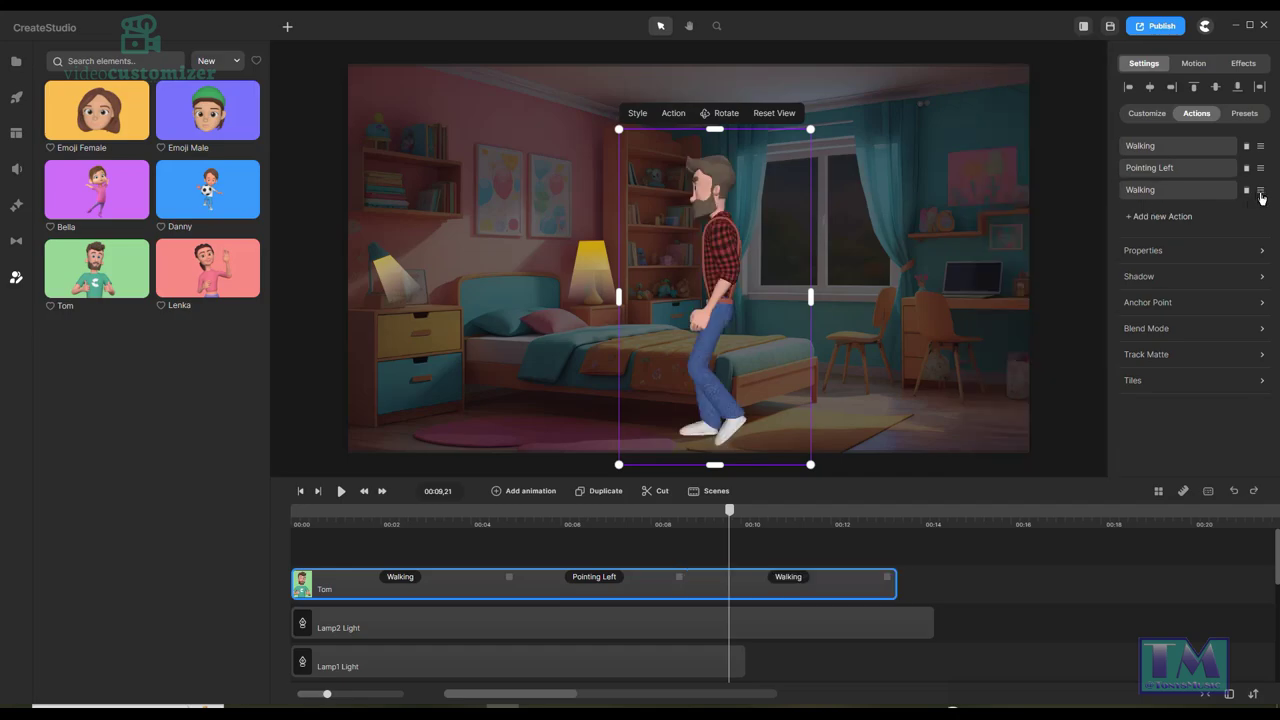
{"action": "left_click", "coordinate": [1185, 195]}
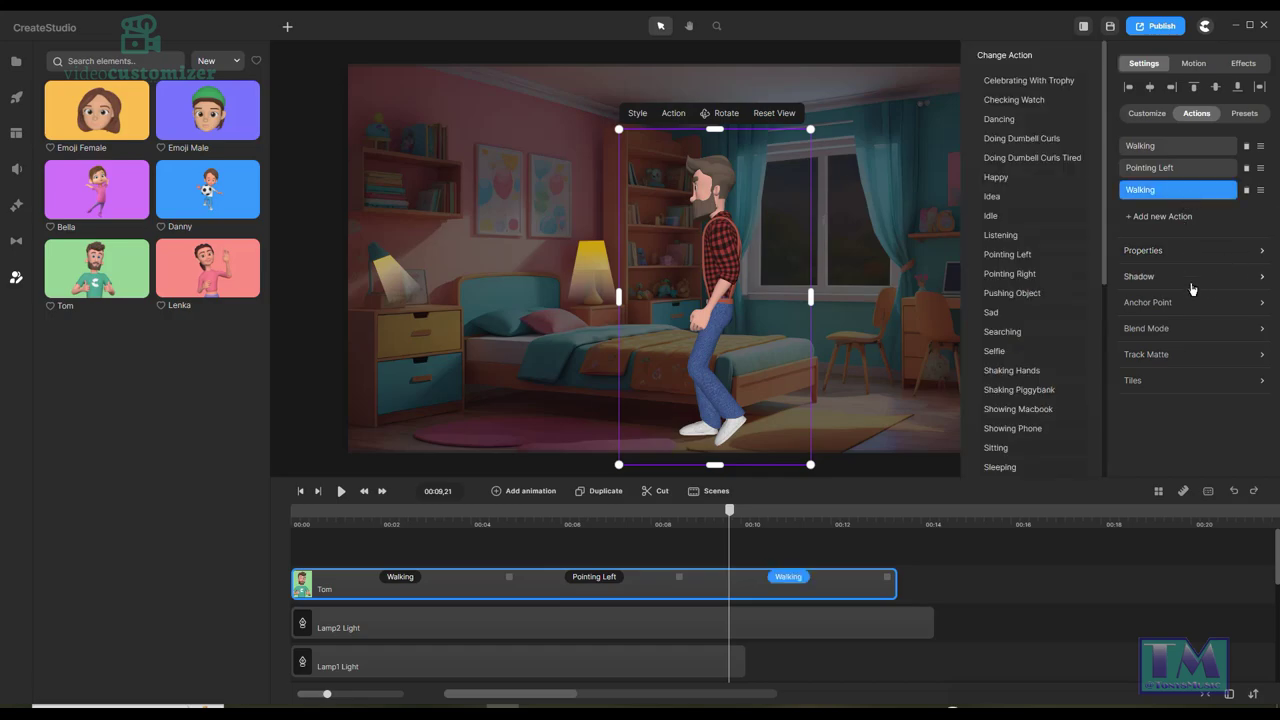
{"action": "left_click", "coordinate": [1168, 255]}
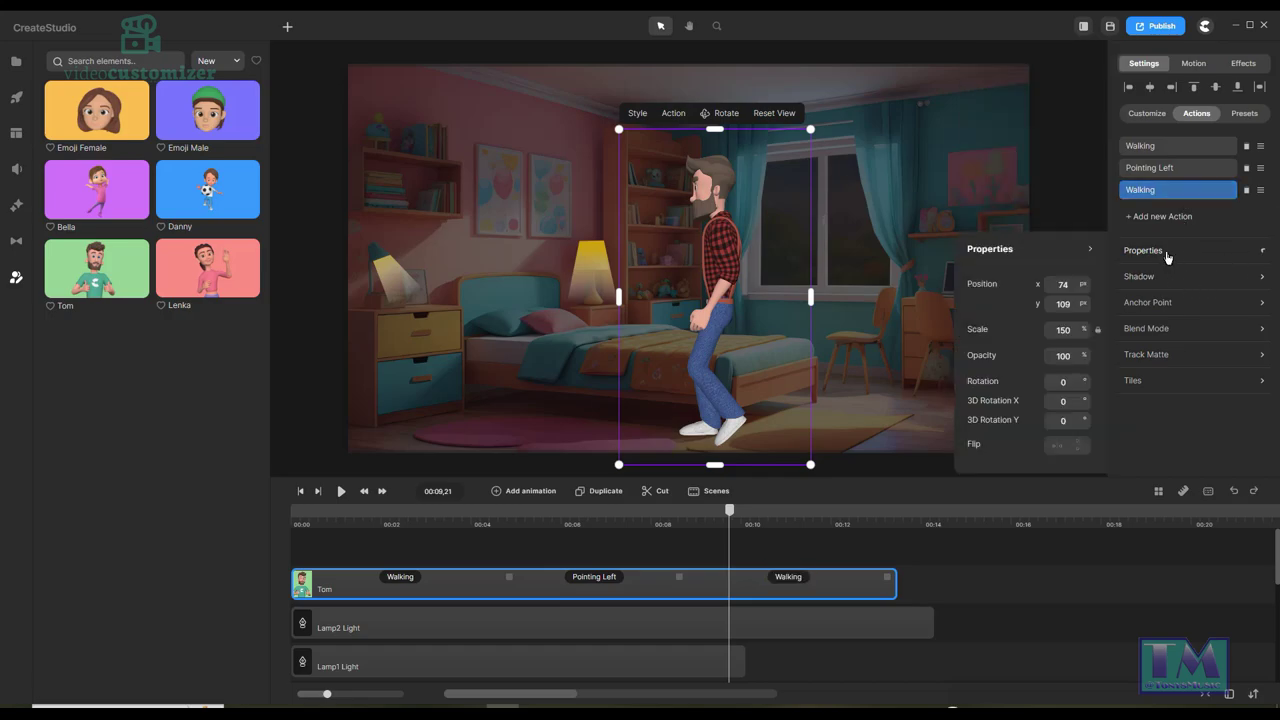
{"action": "left_click", "coordinate": [1059, 446]}
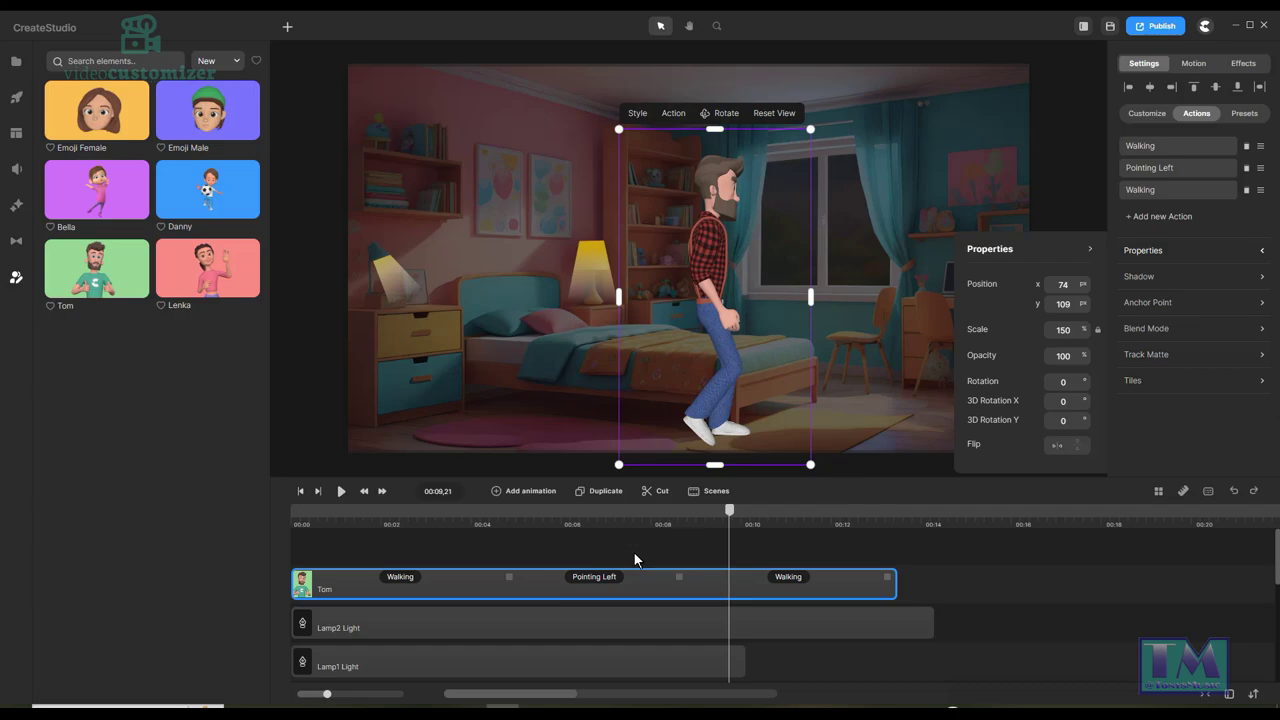
{"action": "left_click", "coordinate": [789, 577]}
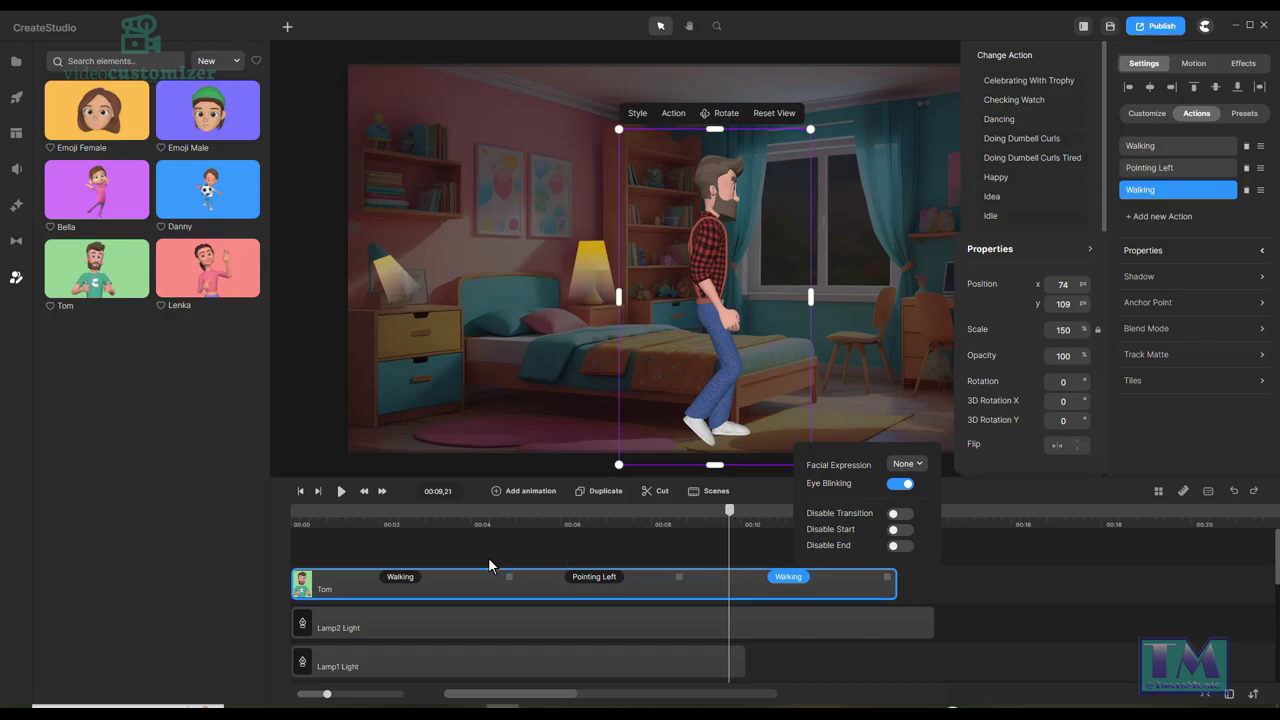
Preview the flipped animation from the beginning and flip Tom horizontally back.
{"action": "left_click", "coordinate": [297, 511]}
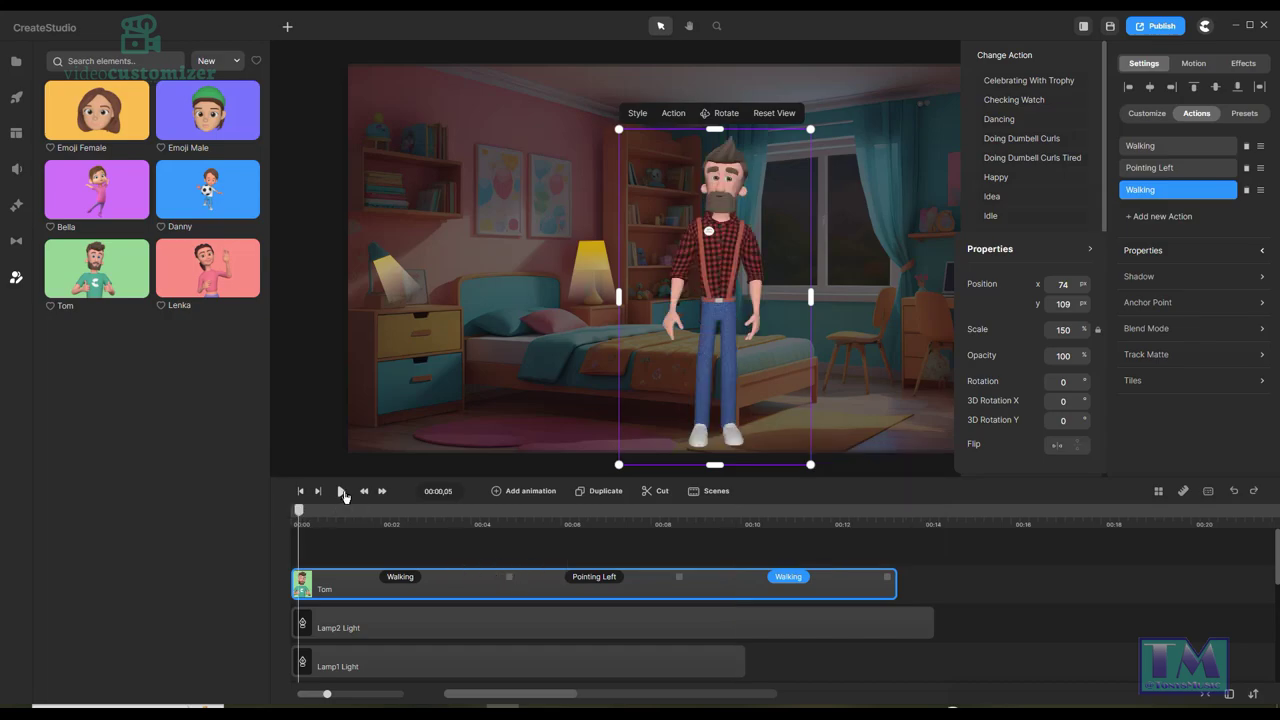
{"action": "left_click", "coordinate": [341, 491]}
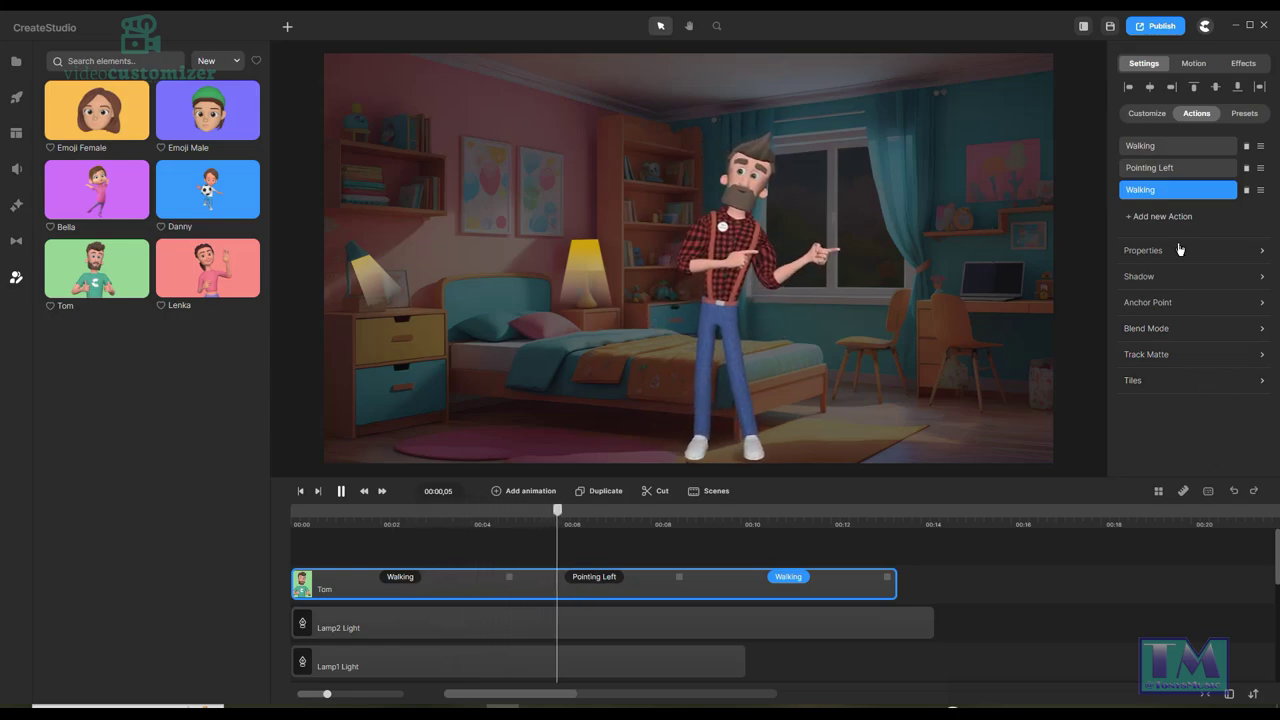
{"action": "left_click", "coordinate": [1140, 250]}
{"action": "left_click", "coordinate": [1052, 447]}
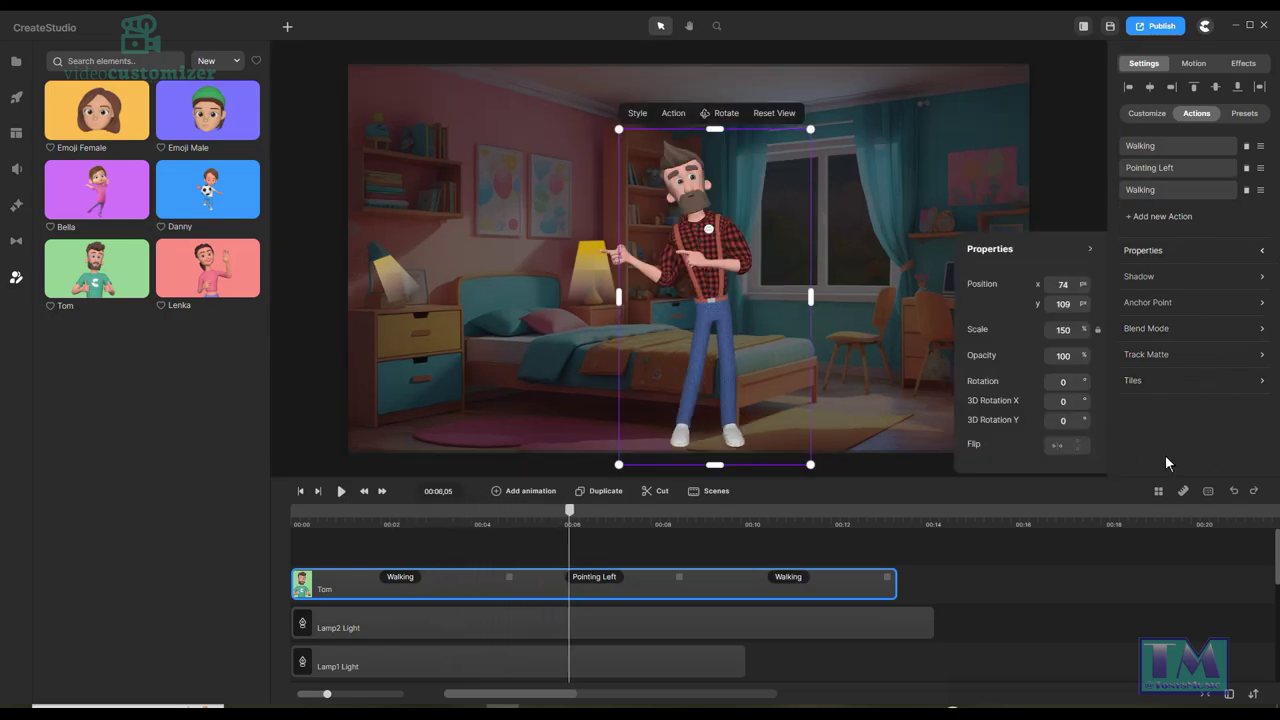
Save the project and move the playhead to the end of Tom's last Walking action, at about 13 seconds.
{"action": "left_click_drag", "start_coordinate": [580, 514], "coordinate": [824, 514]}
{"action": "left_click", "coordinate": [786, 577]}
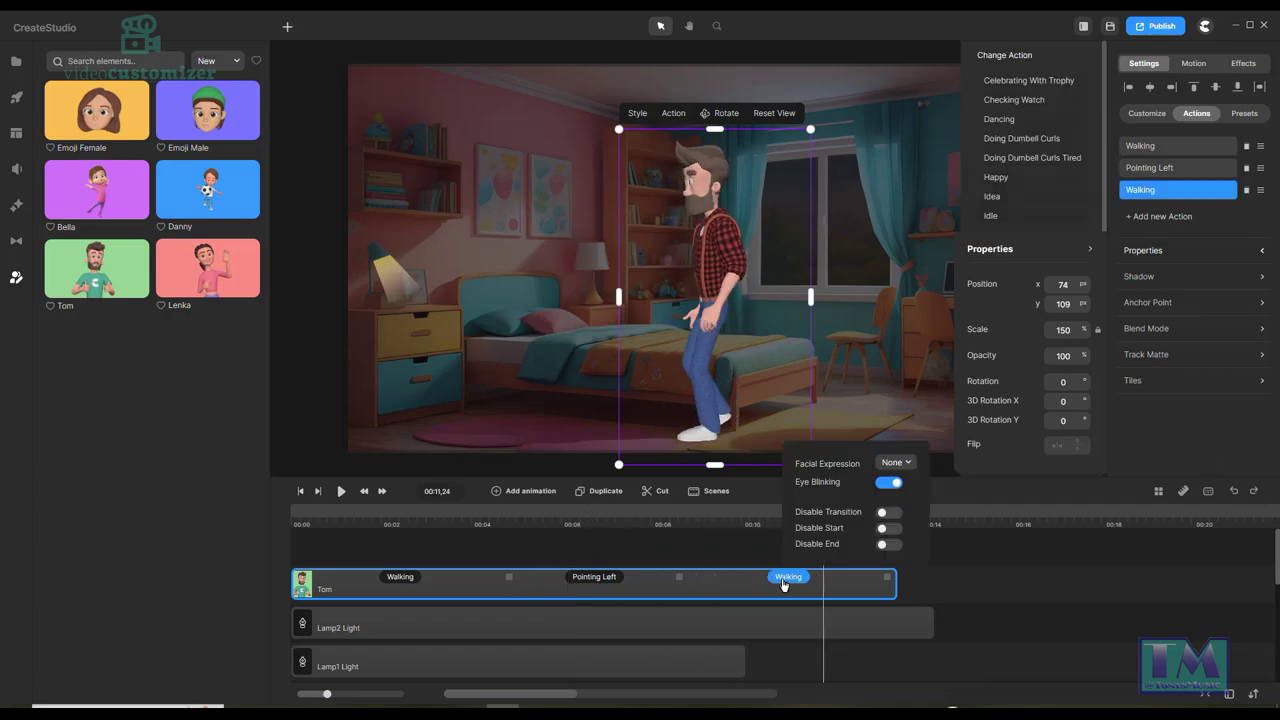
{"action": "left_click", "coordinate": [1137, 597]}
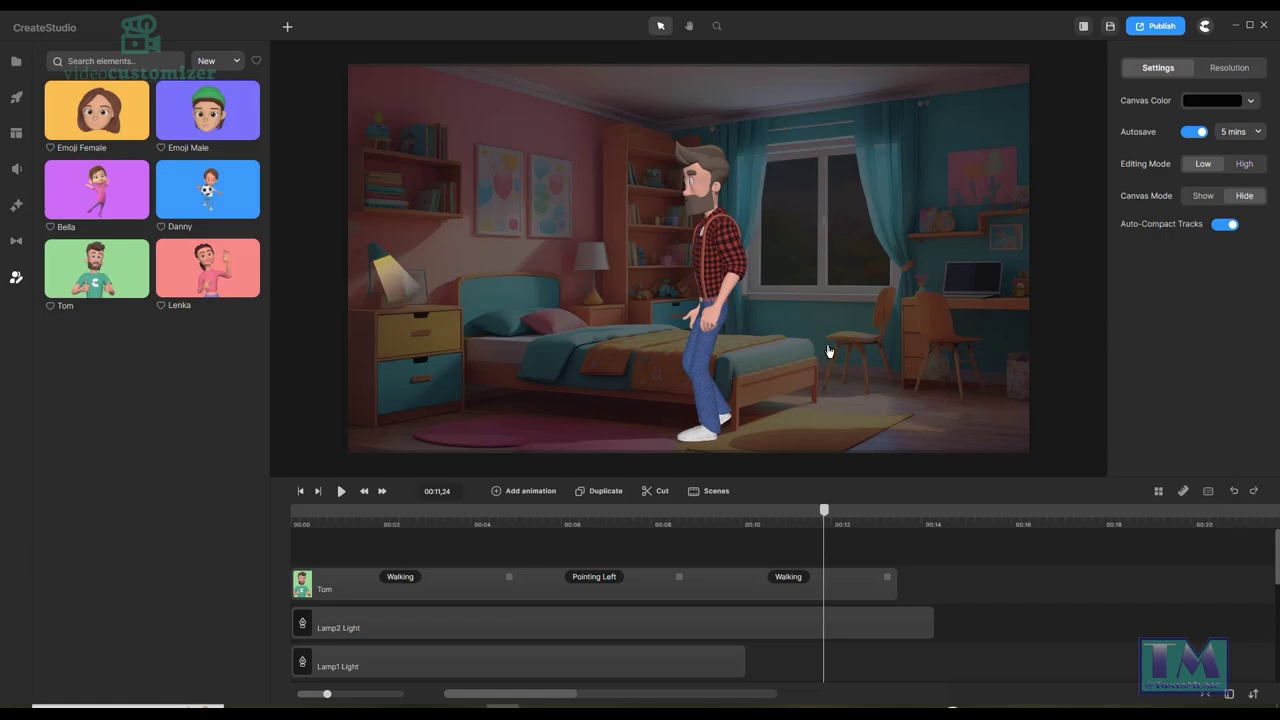
{"action": "key", "text": "ctrl+s"}
{"action": "left_click_drag", "start_coordinate": [828, 516], "coordinate": [901, 522]}
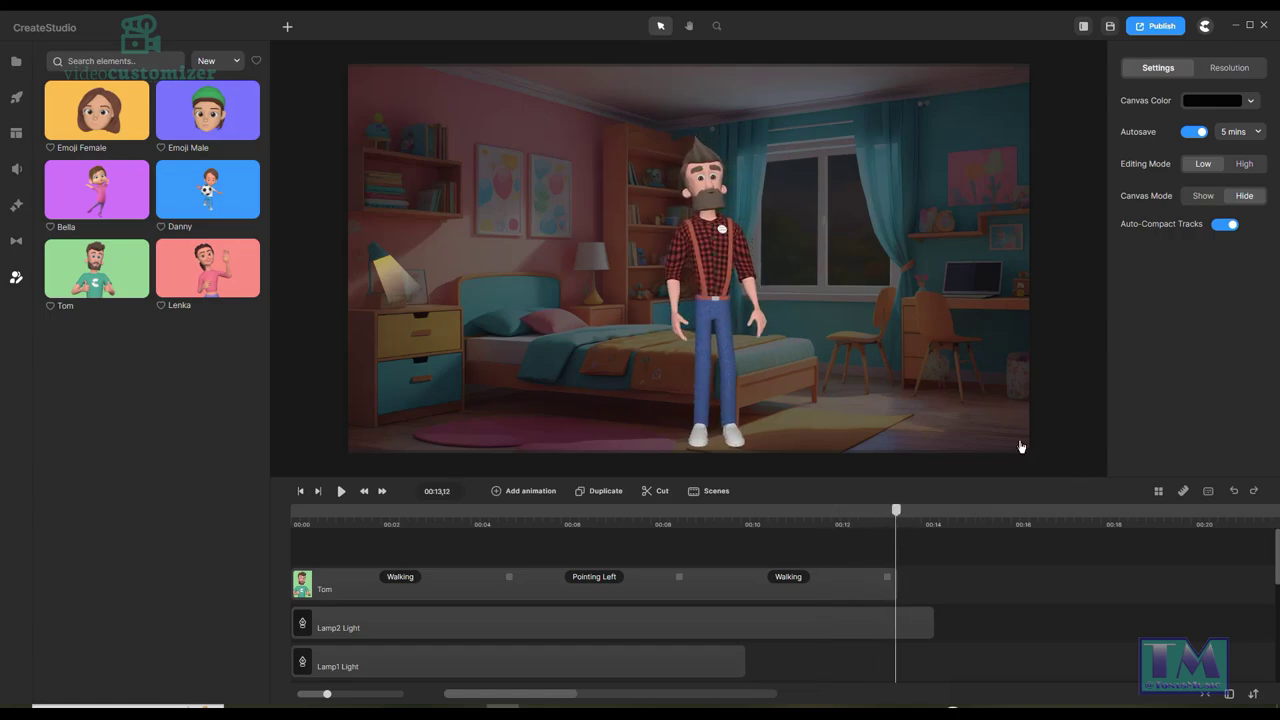
Add two more Walking actions to the end of Tom's action sequence.
{"action": "left_click", "coordinate": [829, 587]}
{"action": "left_click", "coordinate": [1160, 218]}
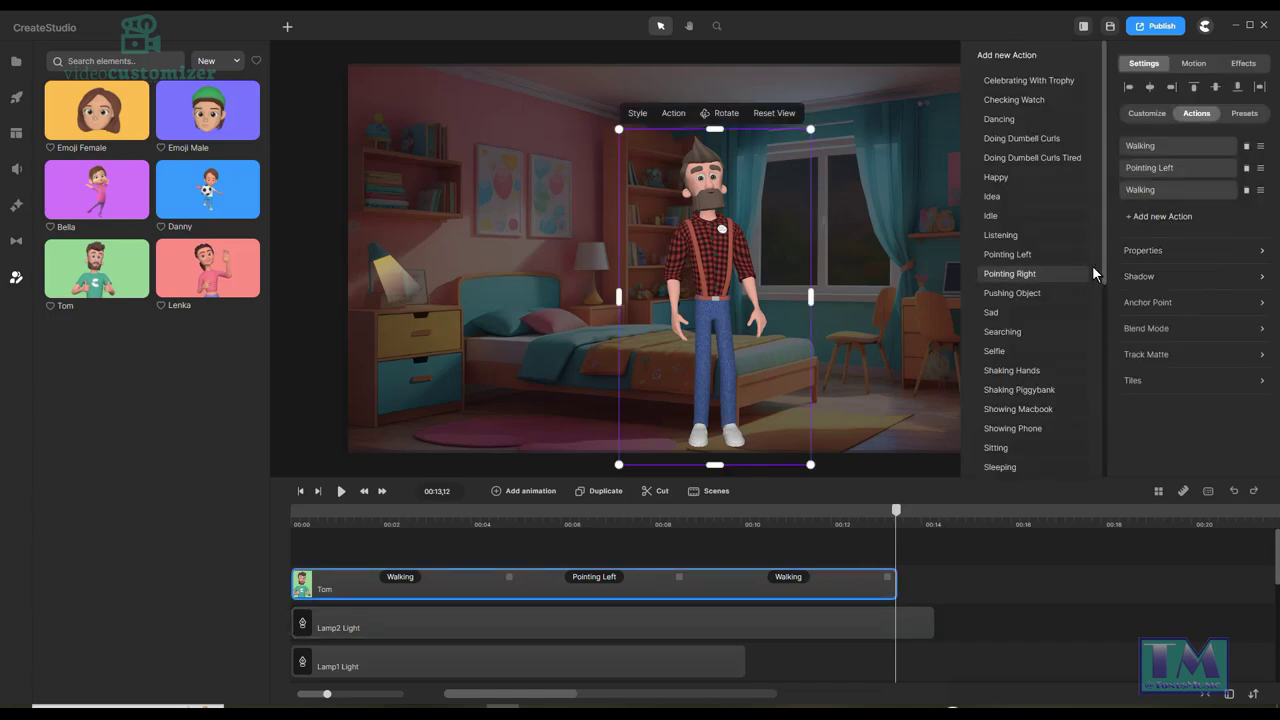
{"action": "scroll", "coordinate": [1050, 432], "scroll_direction": "down", "scroll_amount": 5}
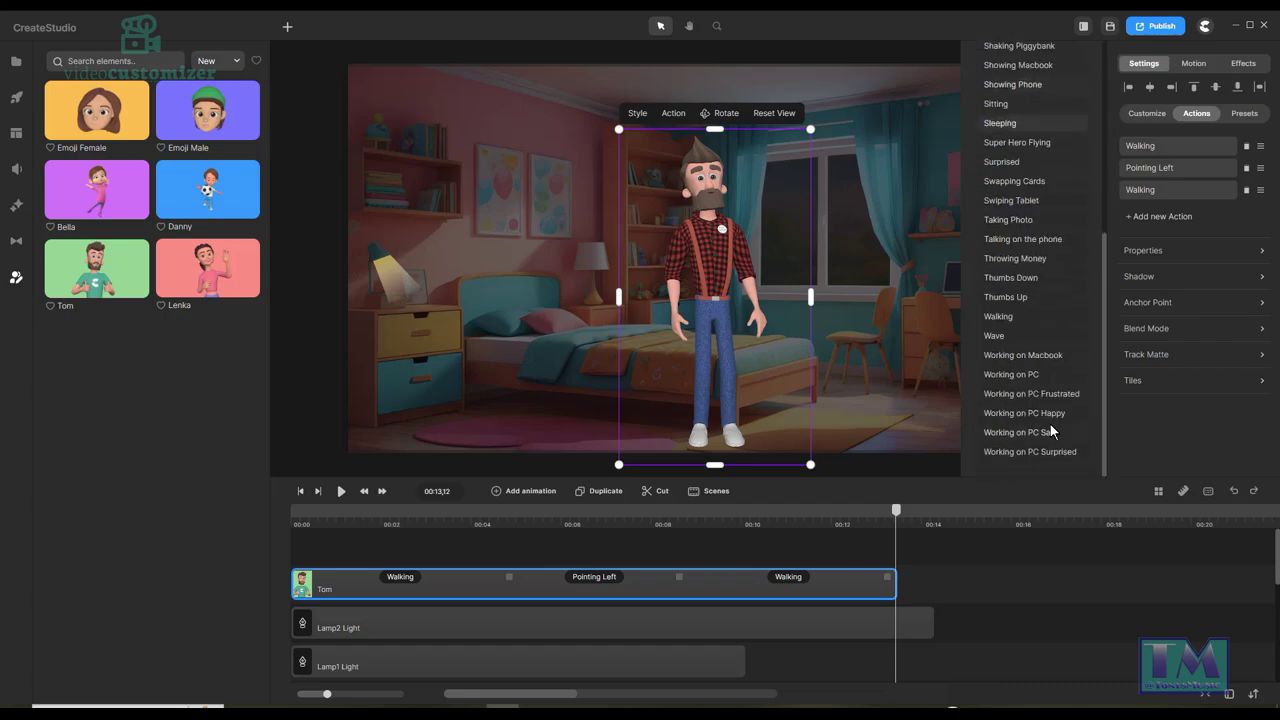
{"action": "left_click", "coordinate": [1047, 318]}
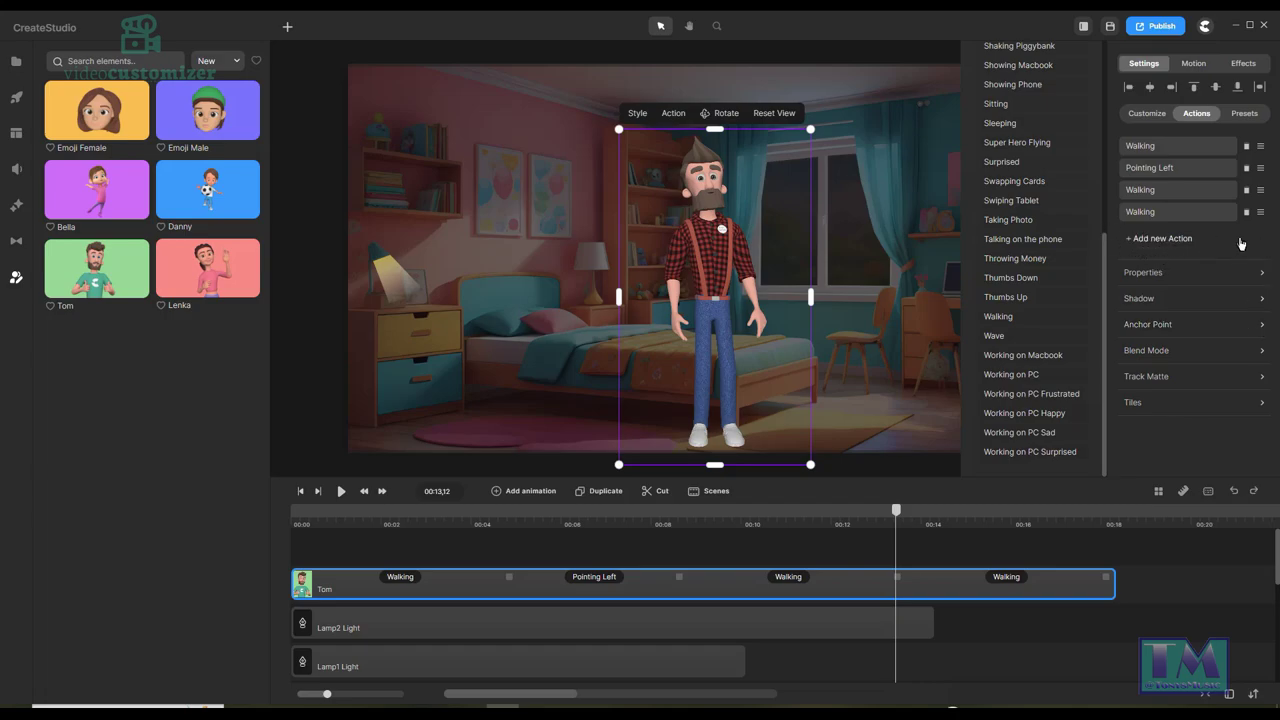
{"action": "left_click", "coordinate": [1016, 320]}
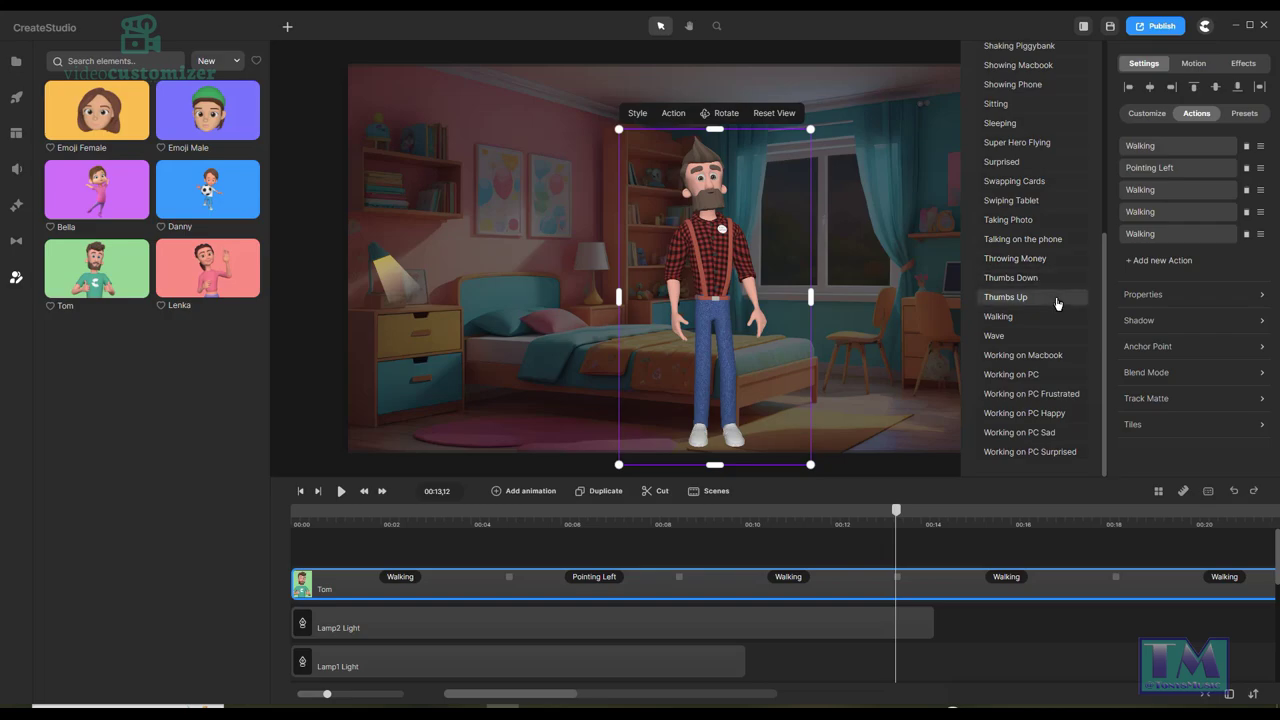
Add a Pointing Left action followed by a Walking action to the end of Tom's sequence.
{"action": "scroll", "coordinate": [1060, 315], "scroll_direction": "up", "scroll_amount": 5}
{"action": "scroll", "coordinate": [1071, 342], "scroll_direction": "down", "scroll_amount": 6}
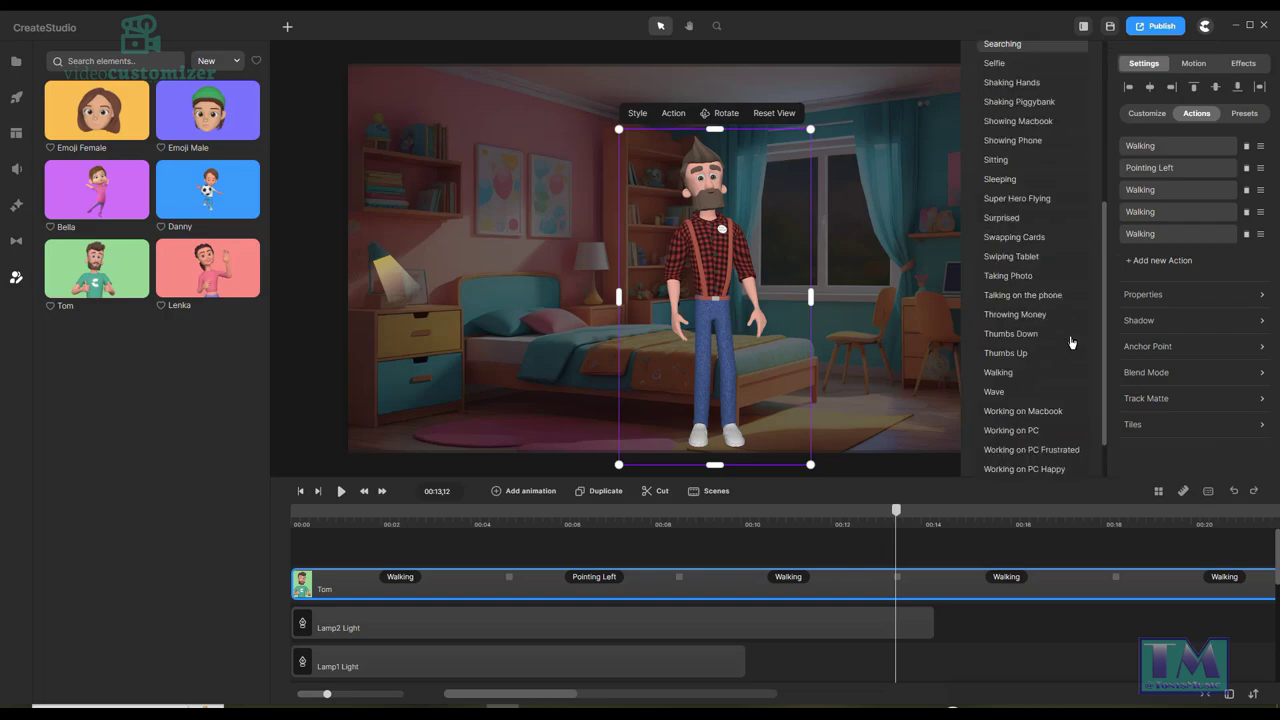
{"action": "scroll", "coordinate": [1071, 342], "scroll_direction": "up", "scroll_amount": 6}
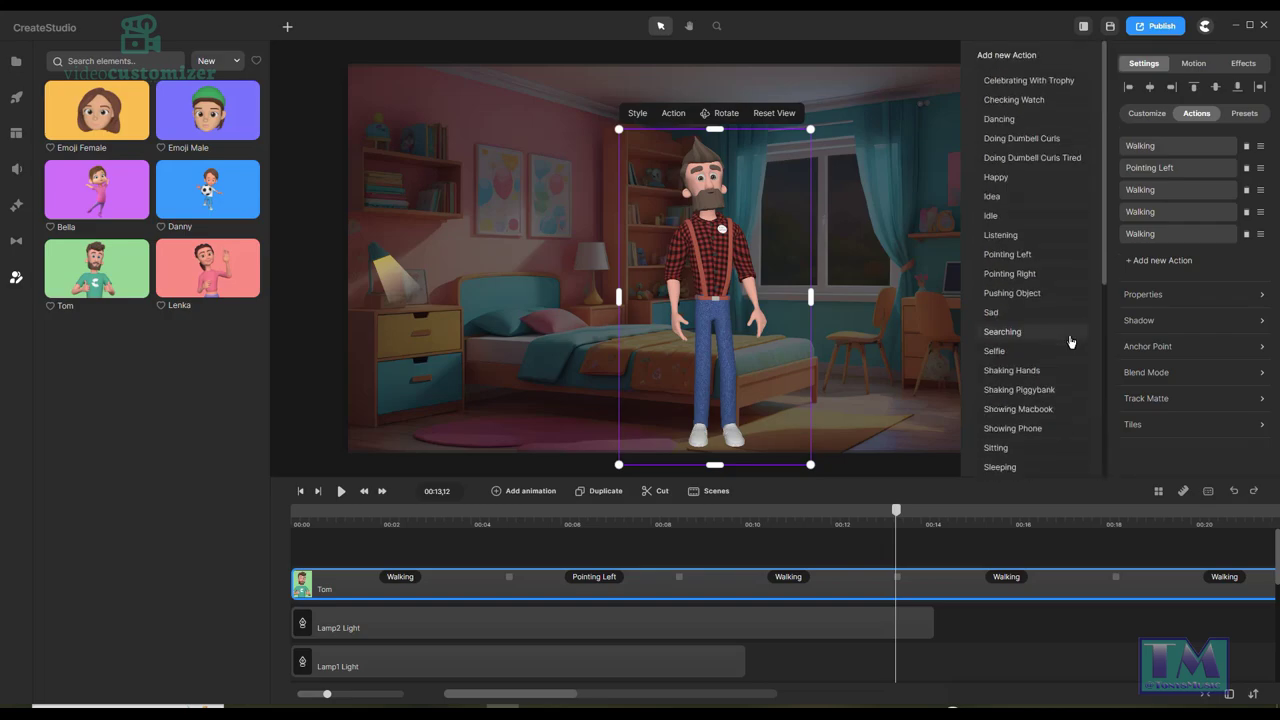
{"action": "left_click", "coordinate": [1031, 262]}
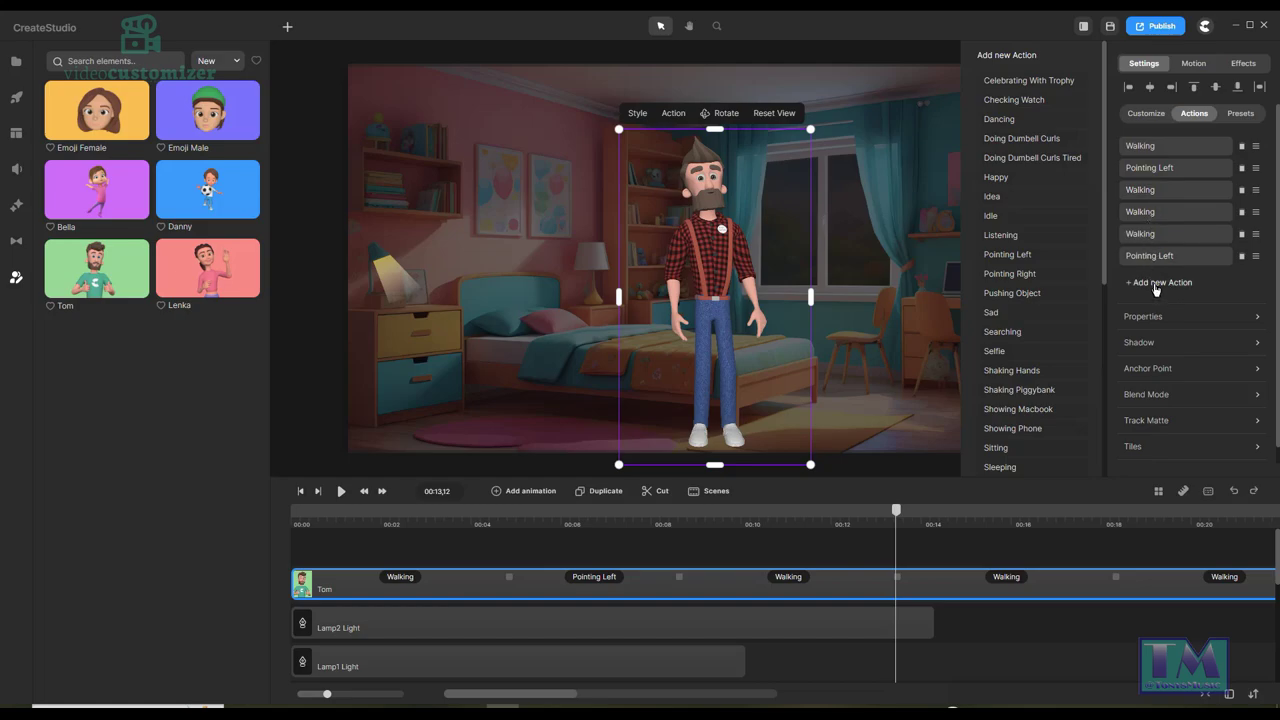
{"action": "scroll", "coordinate": [1072, 400], "scroll_direction": "down", "scroll_amount": 3}
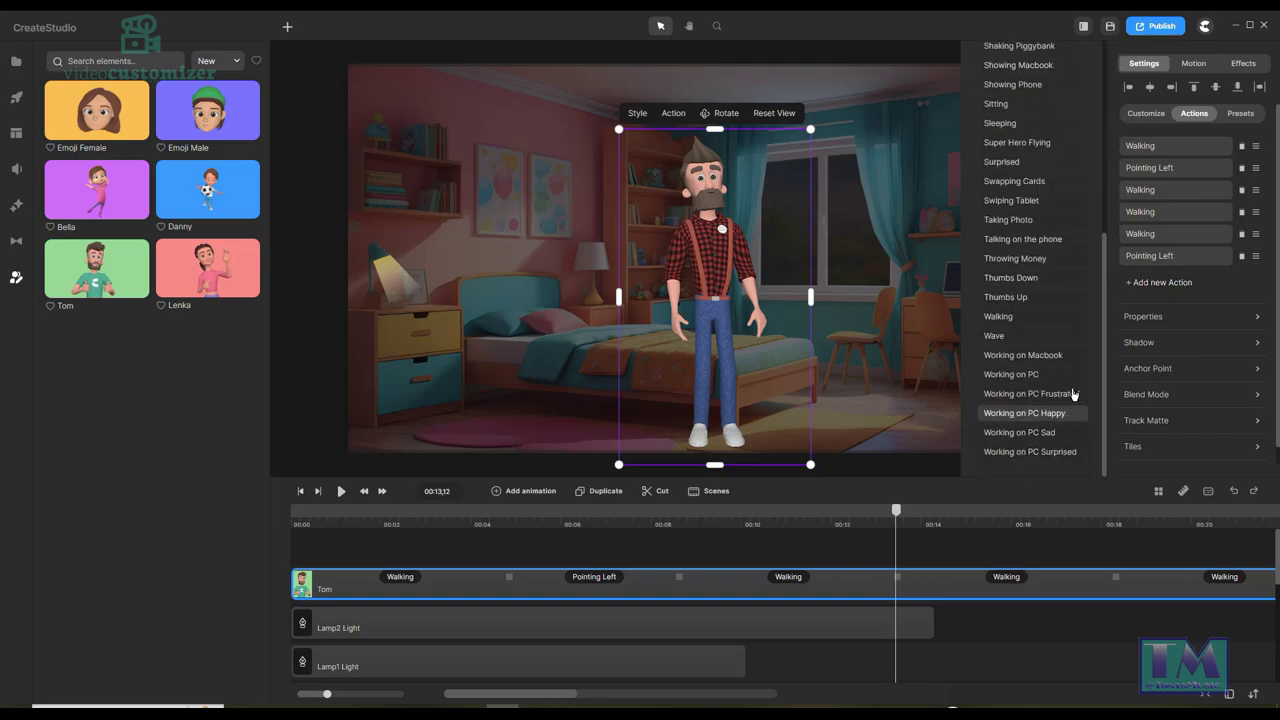
{"action": "left_click", "coordinate": [1020, 318]}
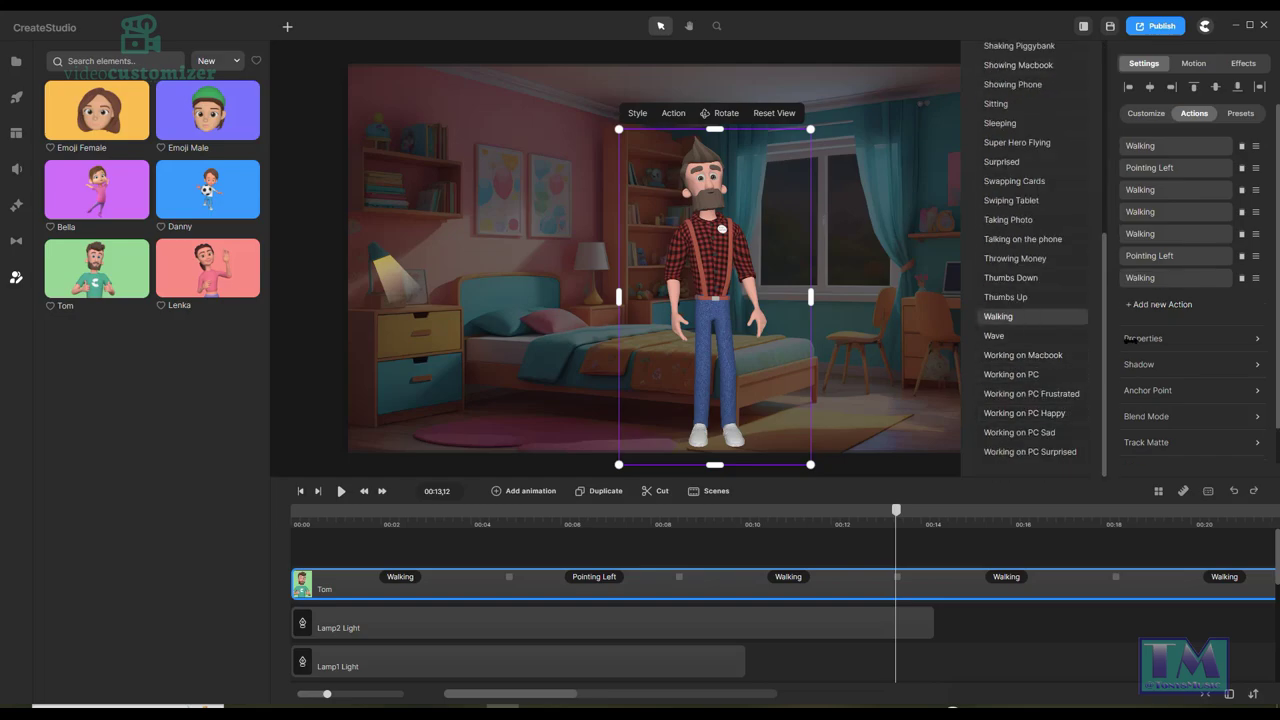
Select the window dark layers, Room Darkness and all room layers beneath them, and extend them together to about 32 seconds.
{"action": "left_click_drag", "start_coordinate": [557, 696], "coordinate": [632, 703]}
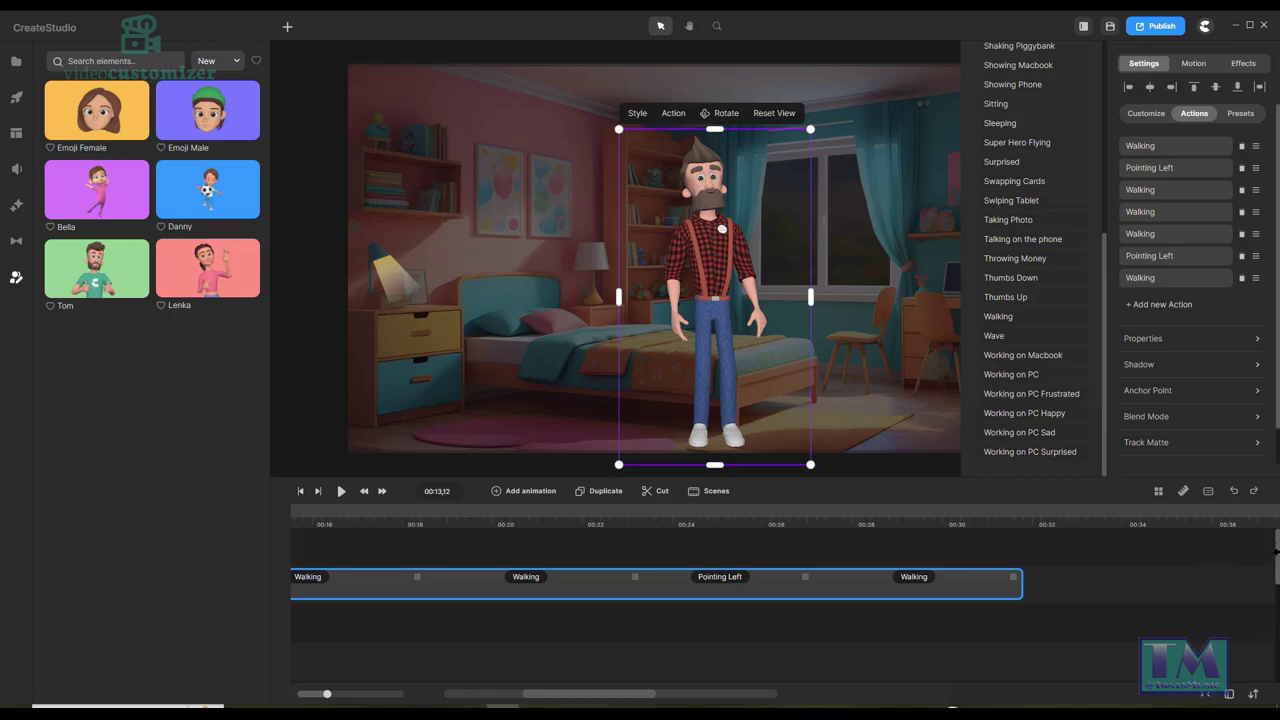
{"action": "scroll", "coordinate": [1276, 553], "scroll_direction": "down", "scroll_amount": 3}
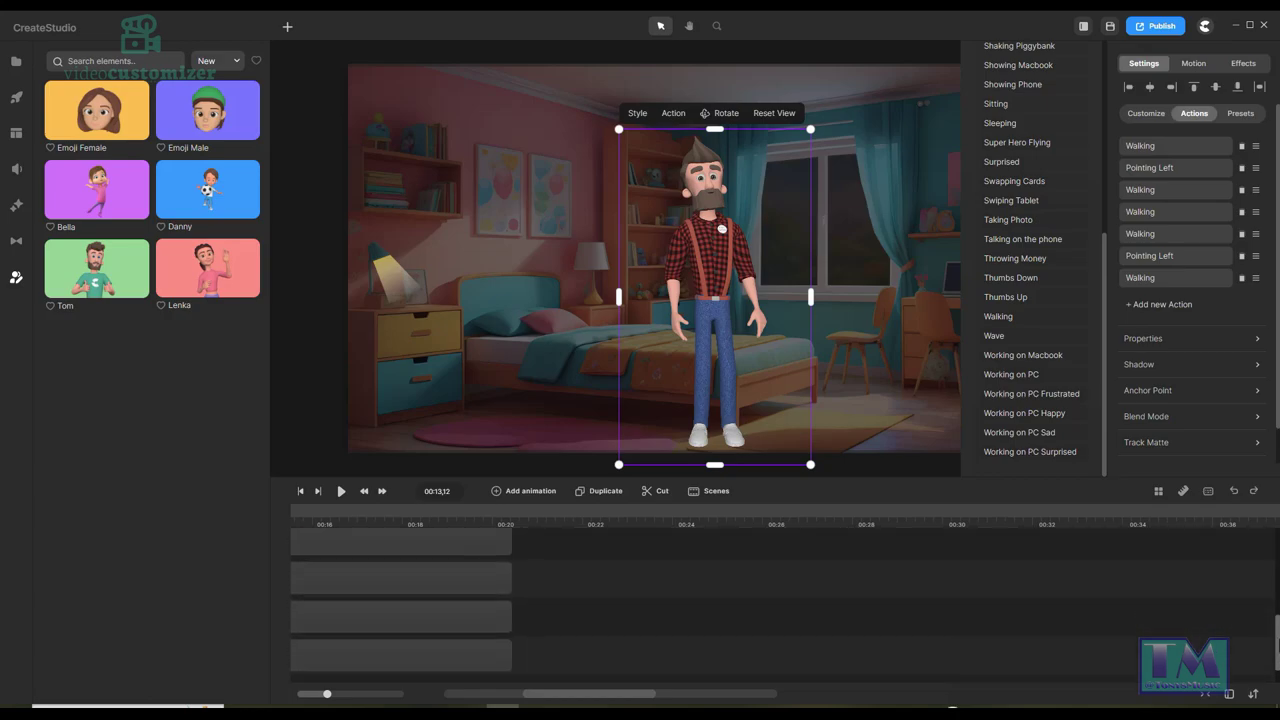
{"action": "scroll", "coordinate": [1276, 605], "scroll_direction": "up", "scroll_amount": 1}
{"action": "scroll", "coordinate": [1277, 603], "scroll_direction": "up", "scroll_amount": 2}
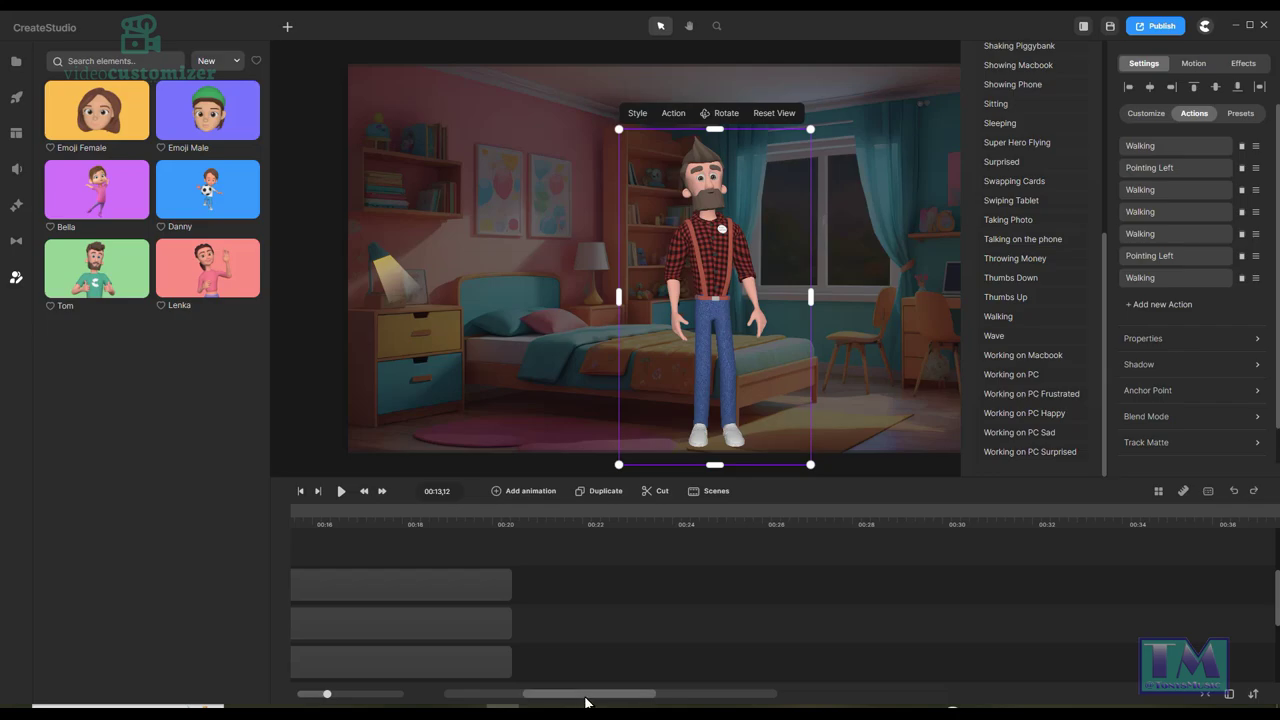
{"action": "left_click_drag", "start_coordinate": [586, 697], "coordinate": [548, 698]}
{"action": "left_click_drag", "start_coordinate": [1001, 572], "coordinate": [709, 684]}
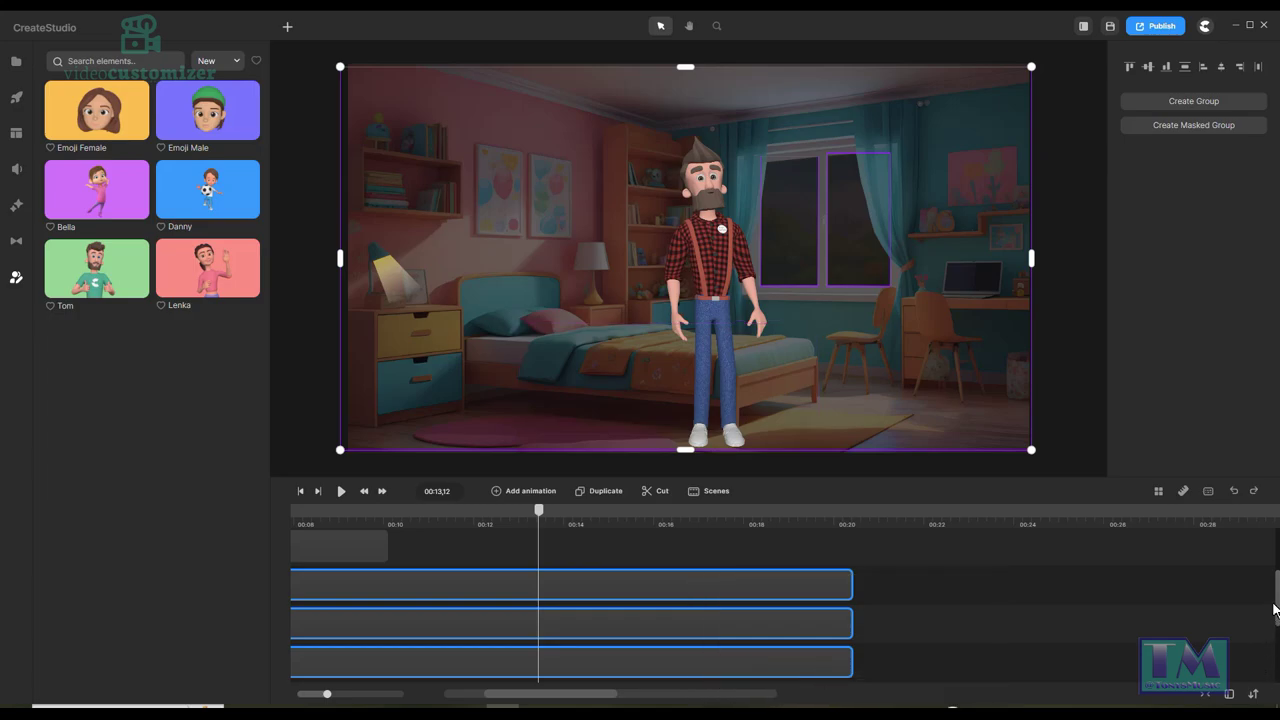
{"action": "left_click_drag", "start_coordinate": [1275, 610], "coordinate": [1272, 645]}
{"action": "left_click_drag", "start_coordinate": [907, 672], "coordinate": [745, 473]}
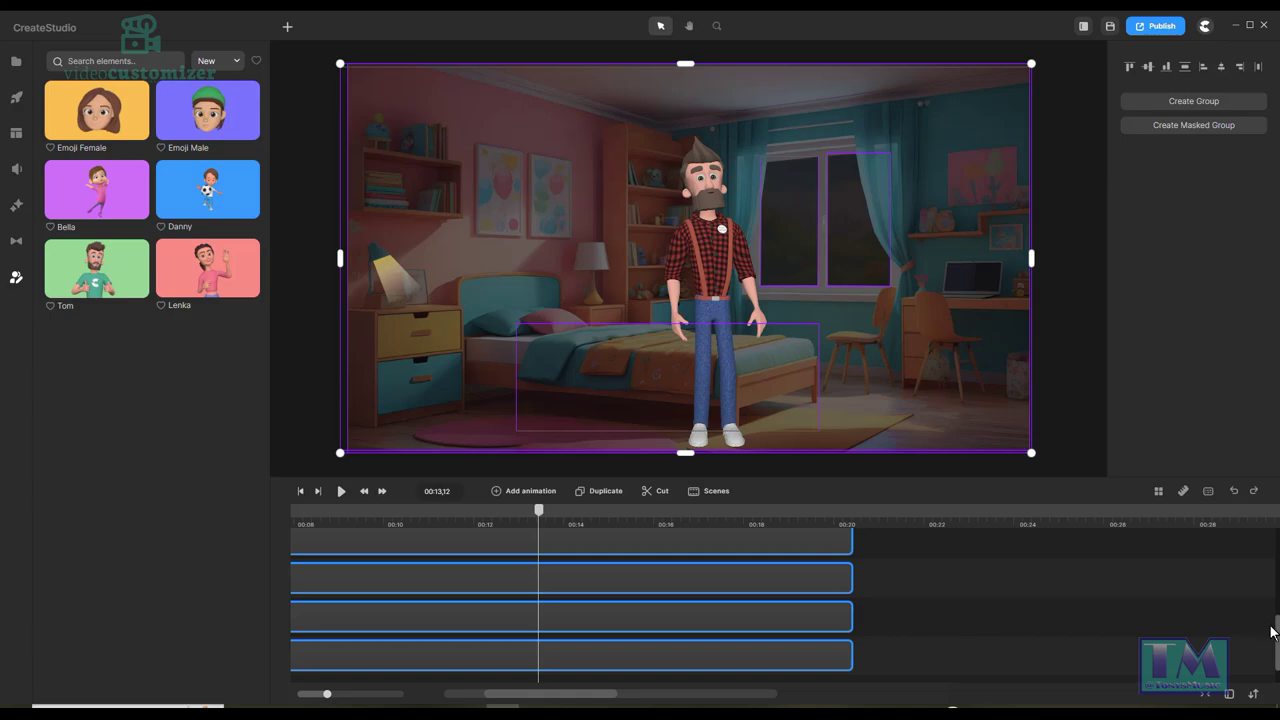
{"action": "left_click_drag", "start_coordinate": [1276, 630], "coordinate": [1277, 586]}
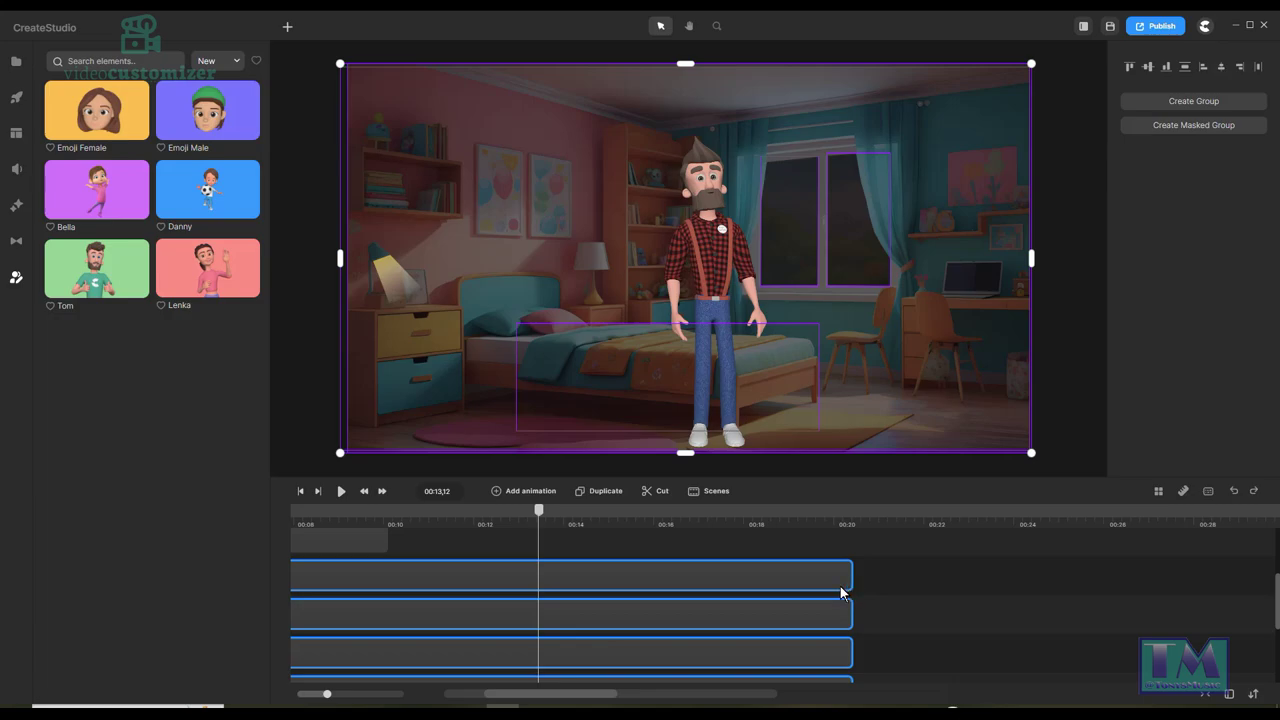
{"action": "left_click_drag", "start_coordinate": [597, 694], "coordinate": [626, 706]}
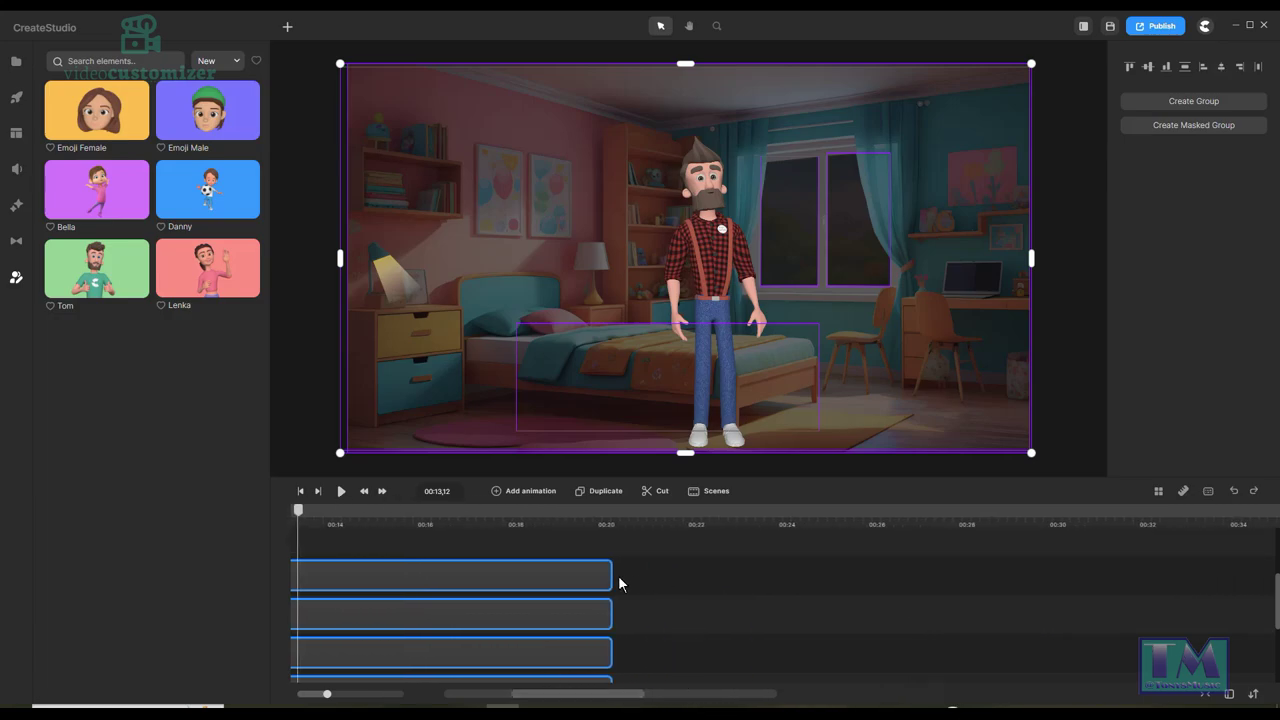
{"action": "left_click_drag", "start_coordinate": [610, 575], "coordinate": [1152, 580]}
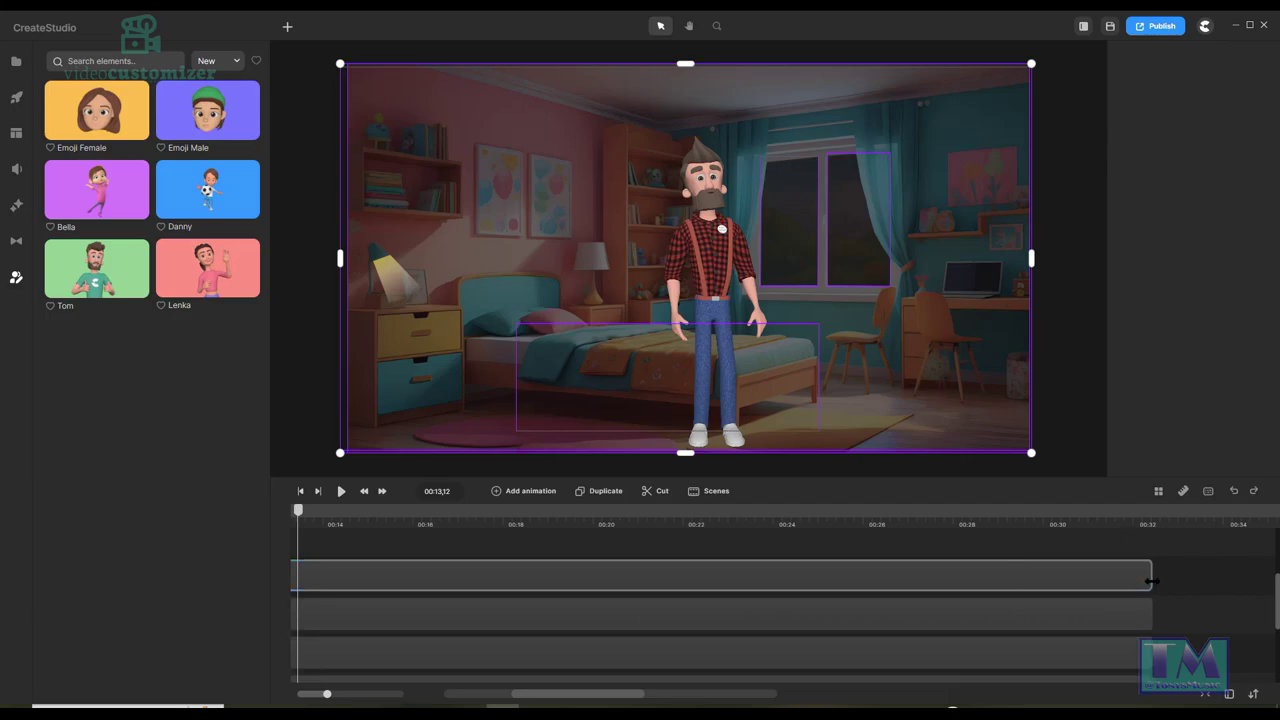
Preview the start of the scene with Tom's first Walking action.
{"action": "left_click_drag", "start_coordinate": [544, 697], "coordinate": [466, 700]}
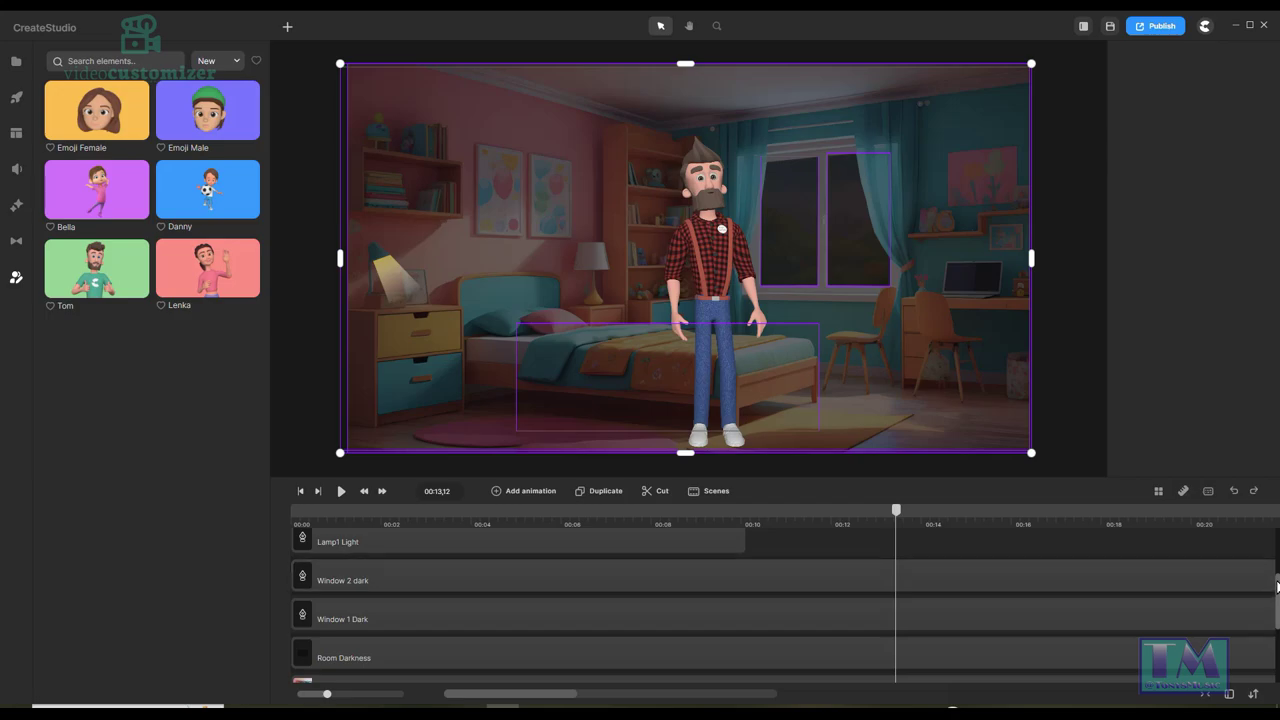
{"action": "scroll", "coordinate": [1276, 584], "scroll_direction": "up", "scroll_amount": 2}
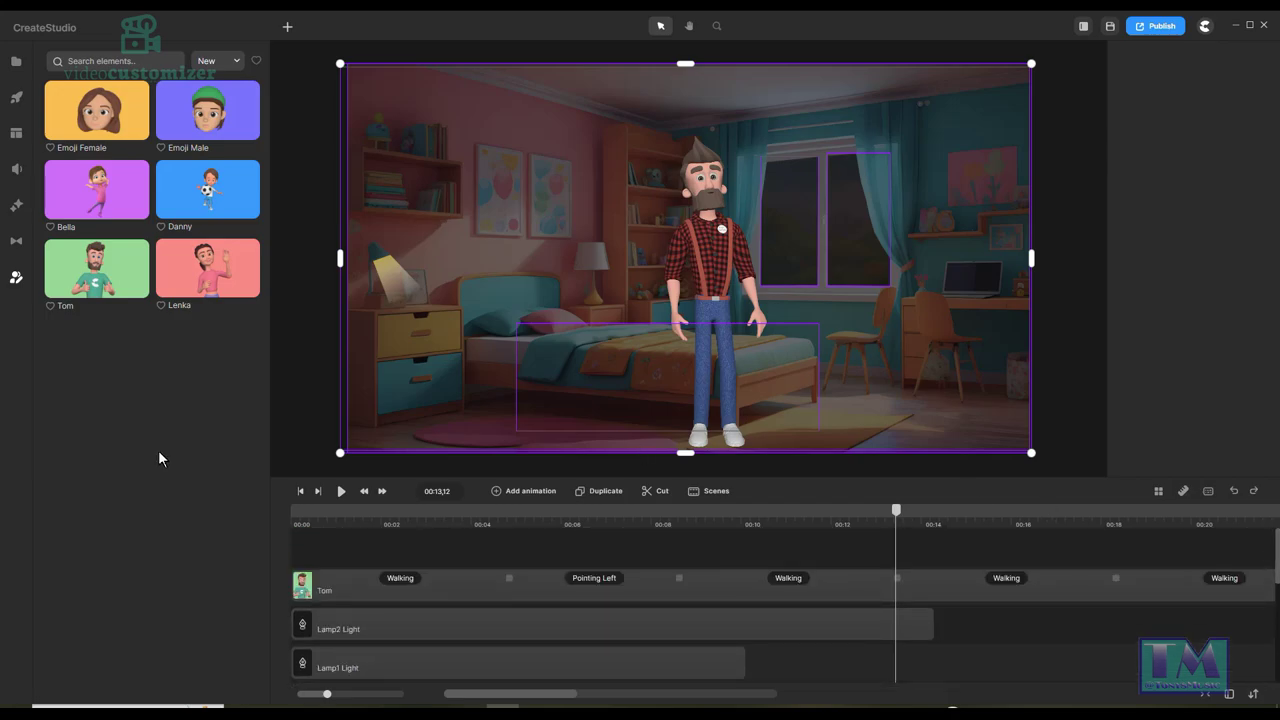
{"action": "left_click_drag", "start_coordinate": [890, 510], "coordinate": [854, 510]}
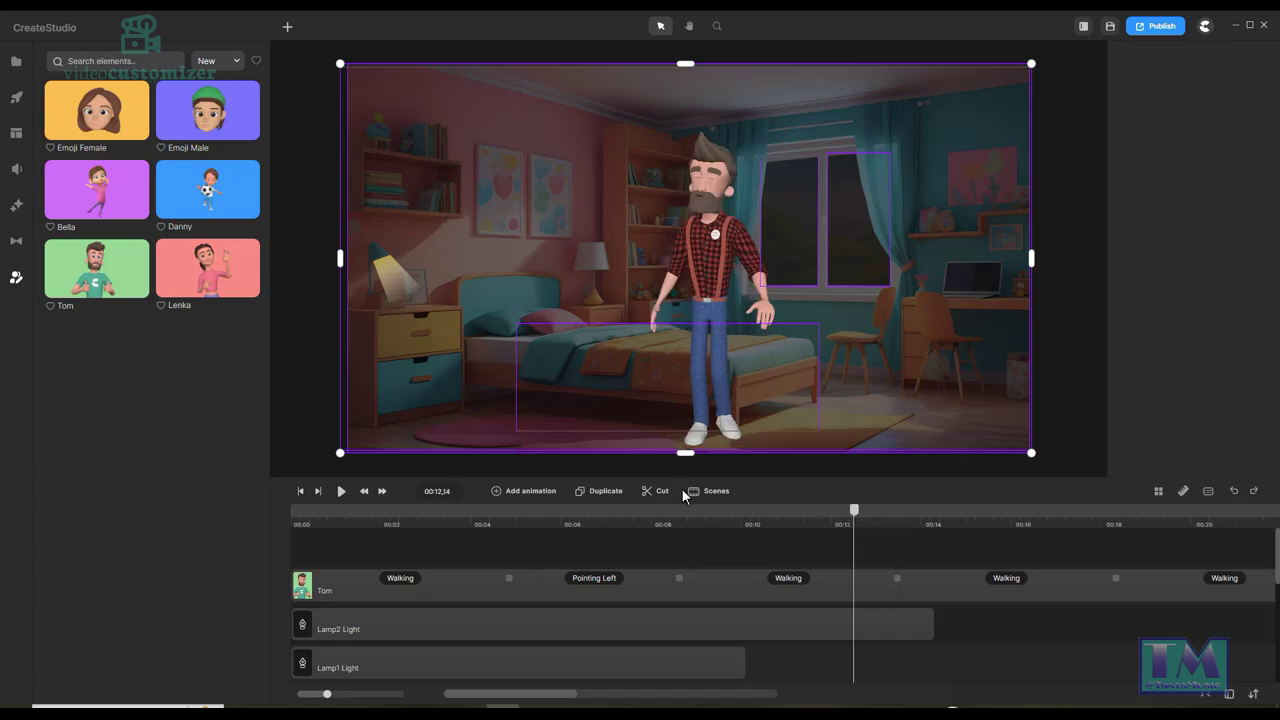
{"action": "left_click", "coordinate": [300, 491]}
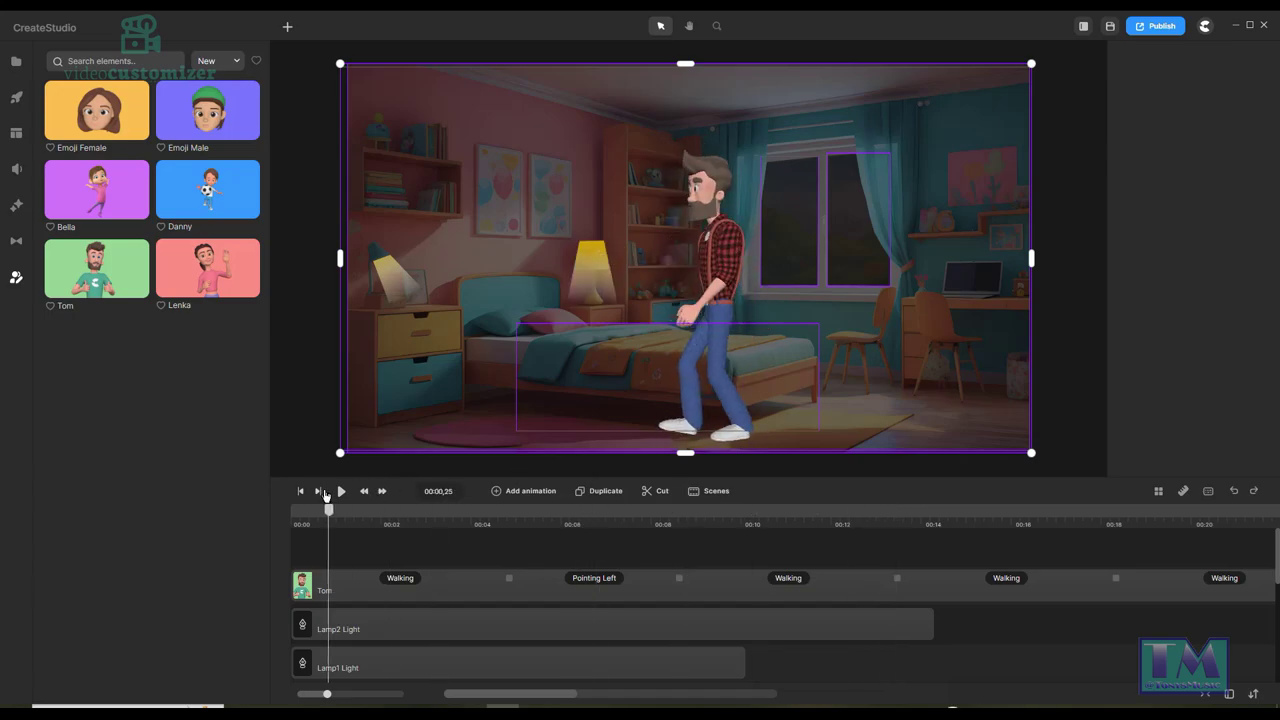
Add a Position animation to Tom at 00:00,08, near the start of his first Walking action.
{"action": "left_click", "coordinate": [322, 588]}
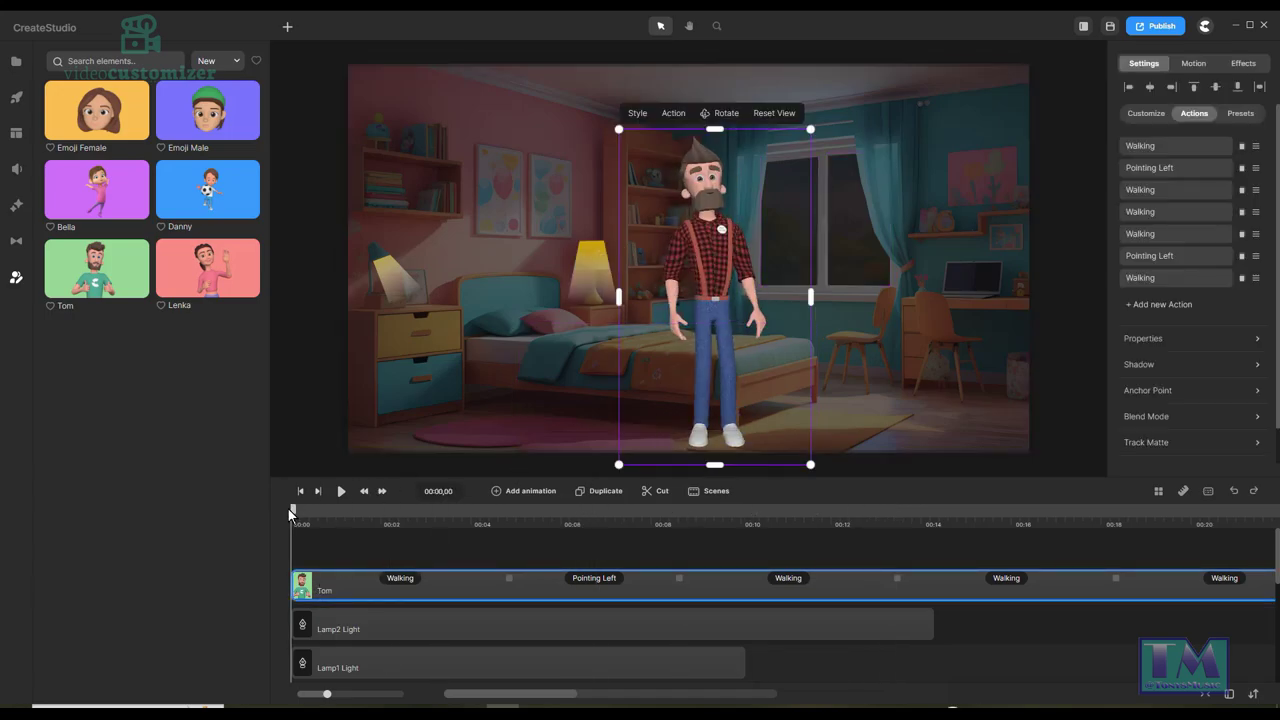
{"action": "left_click_drag", "start_coordinate": [291, 513], "coordinate": [305, 517]}
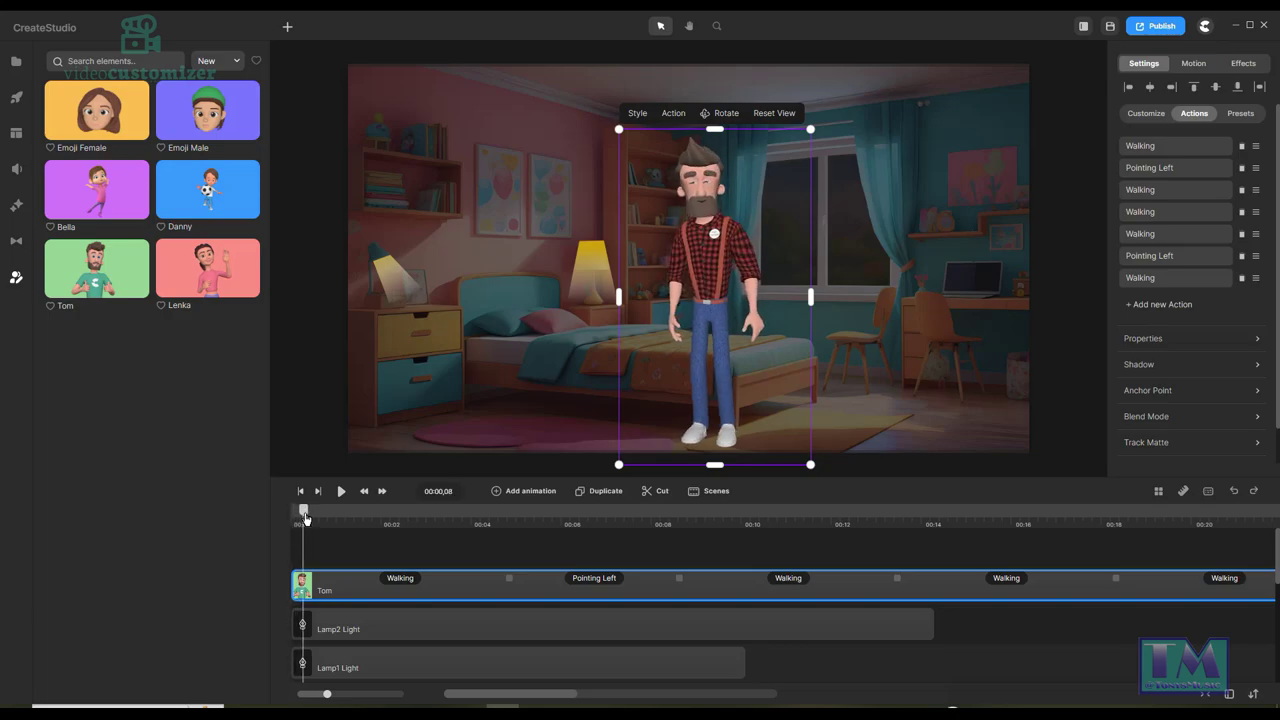
{"action": "left_click", "coordinate": [499, 495]}
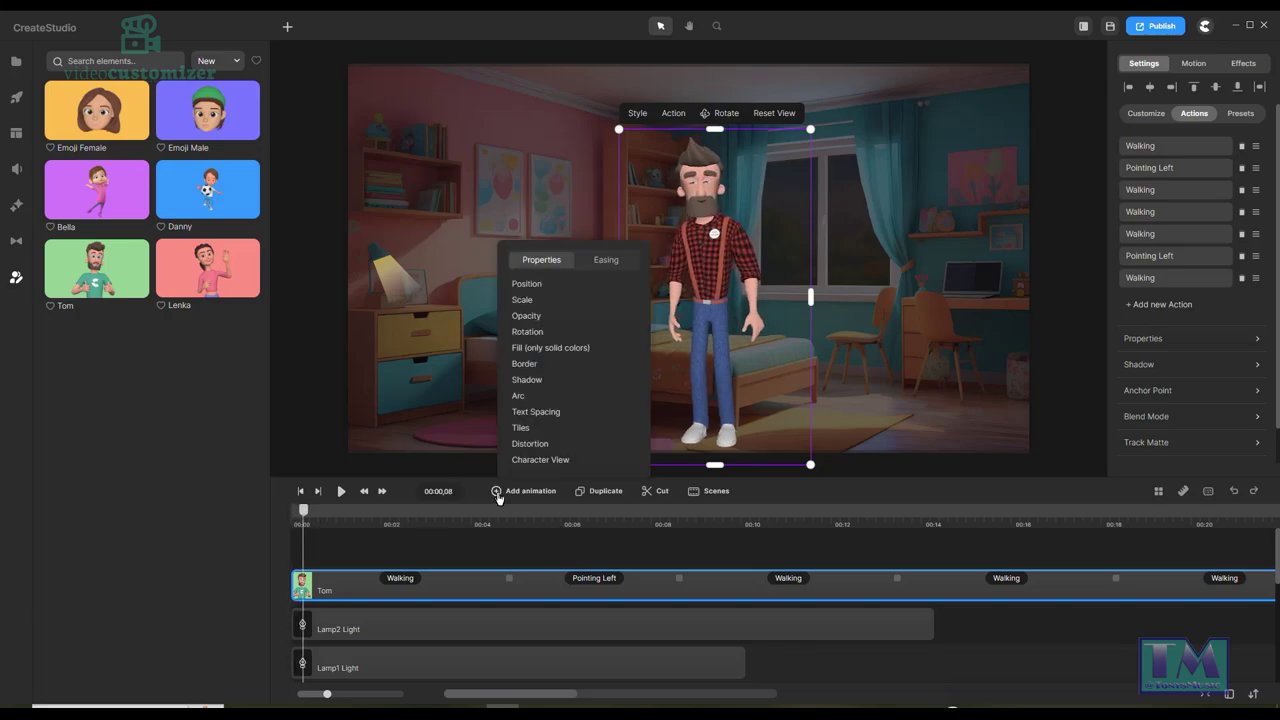
{"action": "left_click", "coordinate": [541, 286]}
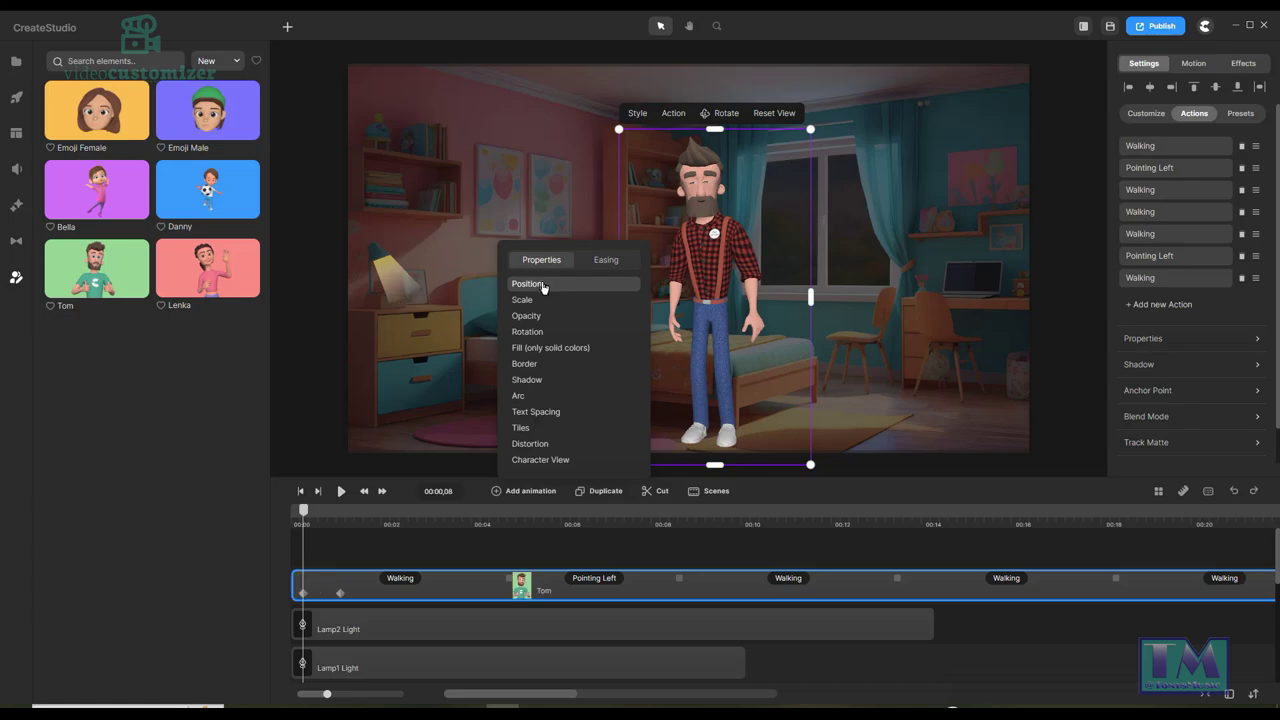
Set the character animation's easing to Linear, and shrink Tom and place him just outside the room's right edge at 00:00,08.
{"action": "left_click", "coordinate": [606, 259]}
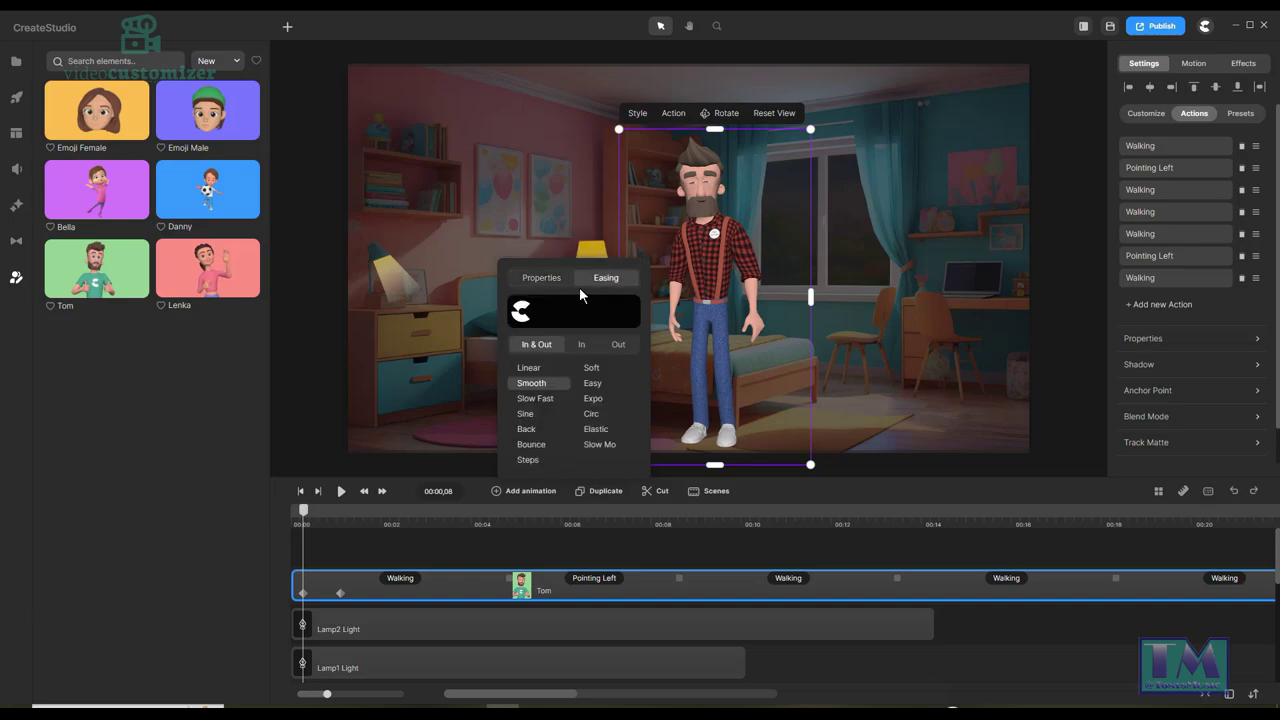
{"action": "left_click", "coordinate": [530, 370]}
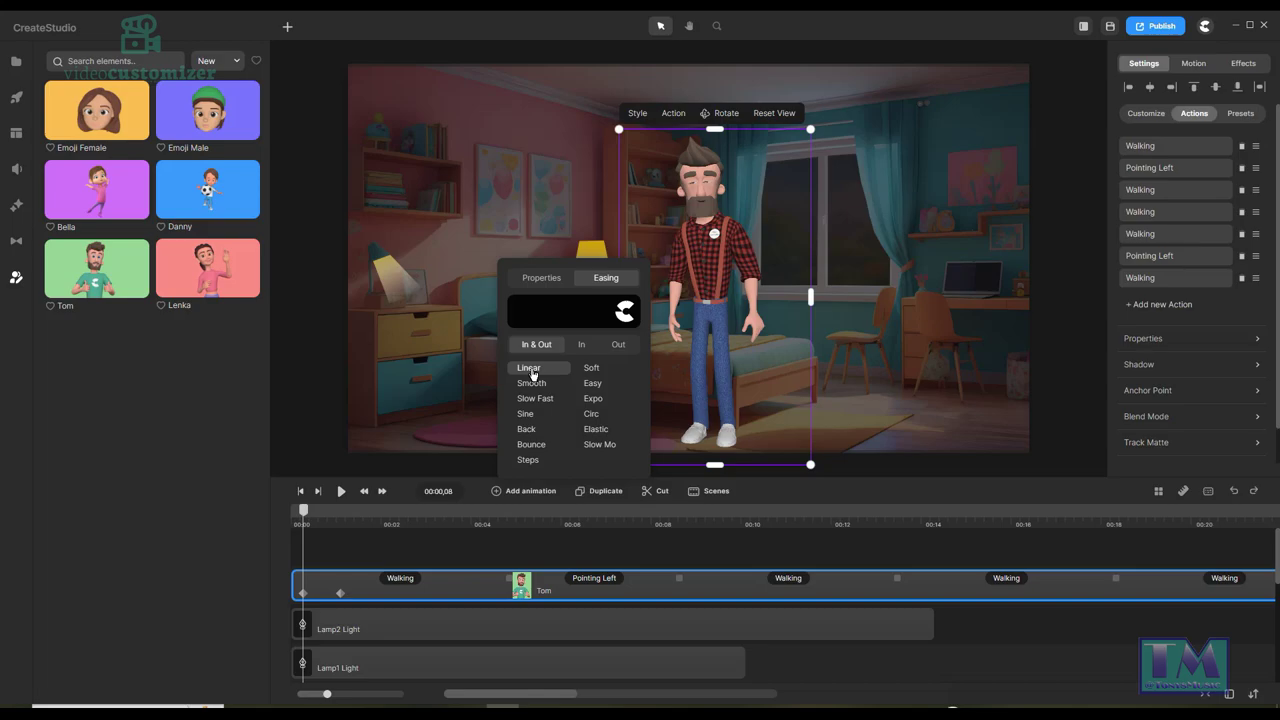
{"action": "left_click_drag", "start_coordinate": [810, 129], "coordinate": [761, 215]}
{"action": "left_click_drag", "start_coordinate": [695, 330], "coordinate": [1083, 292]}
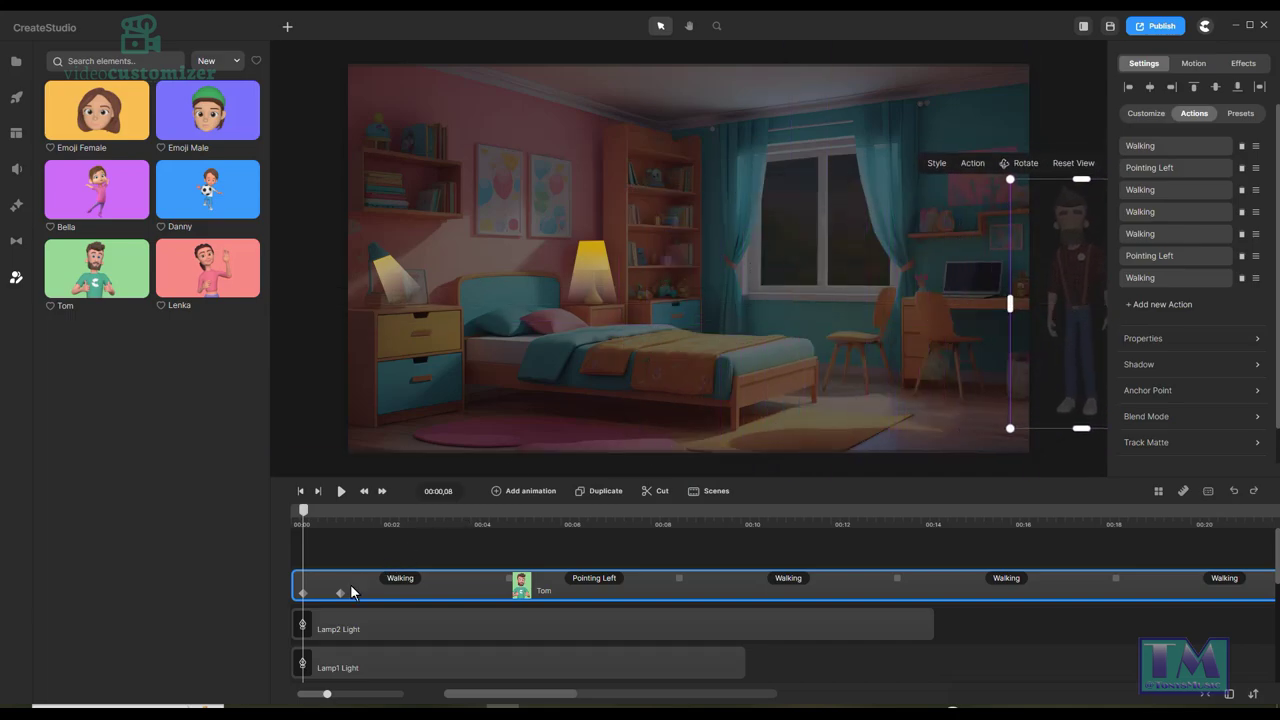
Turn off Disable End for Tom's first Walking action and move his second keyframe to 00:04,18.
{"action": "left_click", "coordinate": [301, 593]}
{"action": "left_click", "coordinate": [401, 584]}
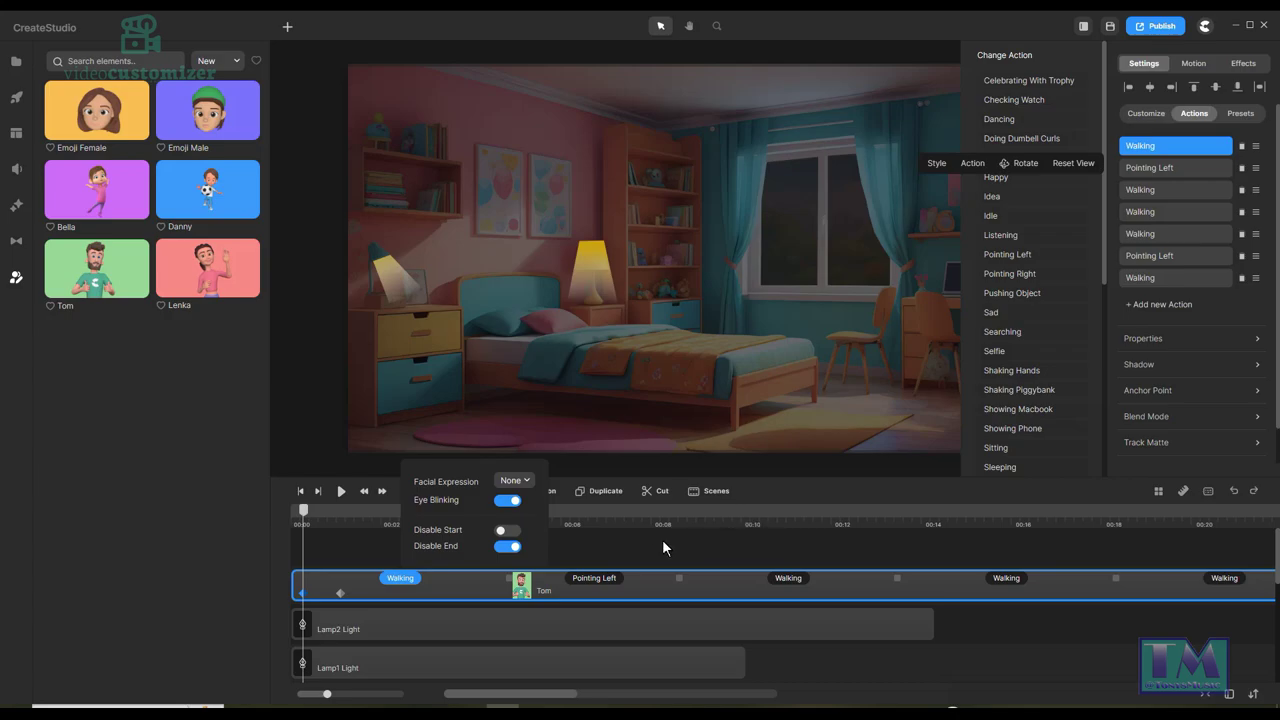
{"action": "left_click", "coordinate": [510, 547]}
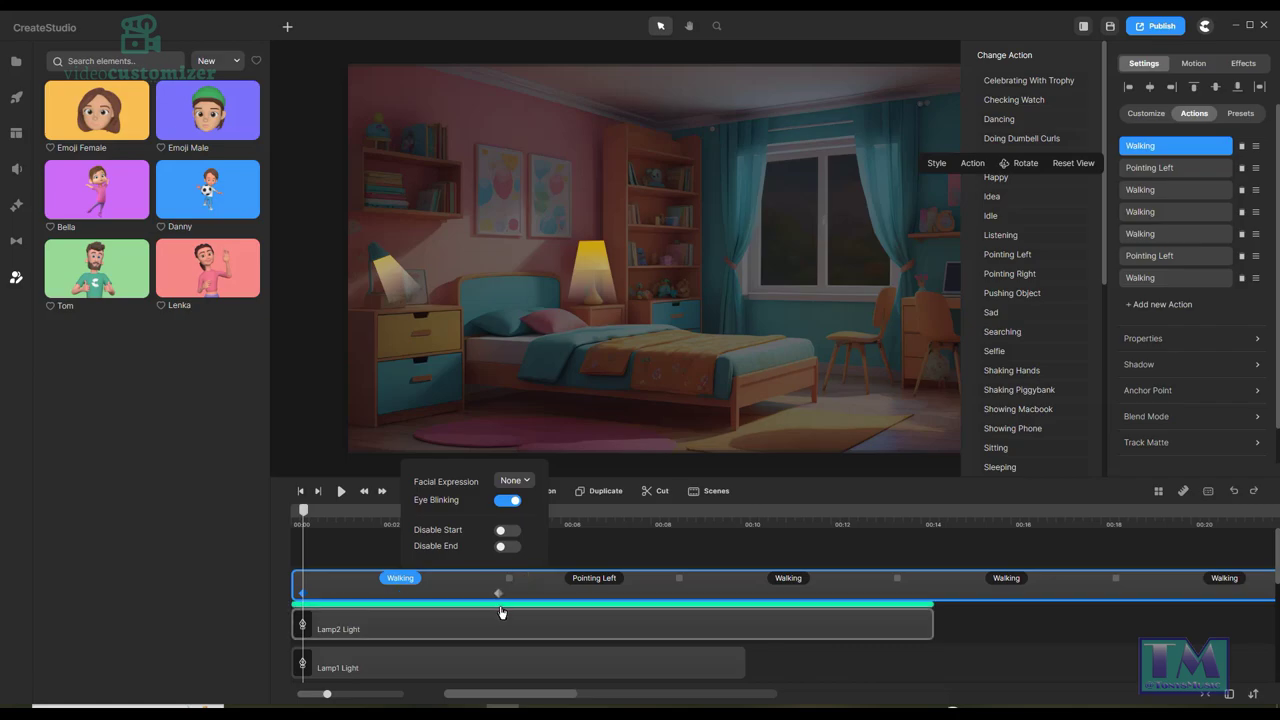
{"action": "left_click", "coordinate": [686, 612]}
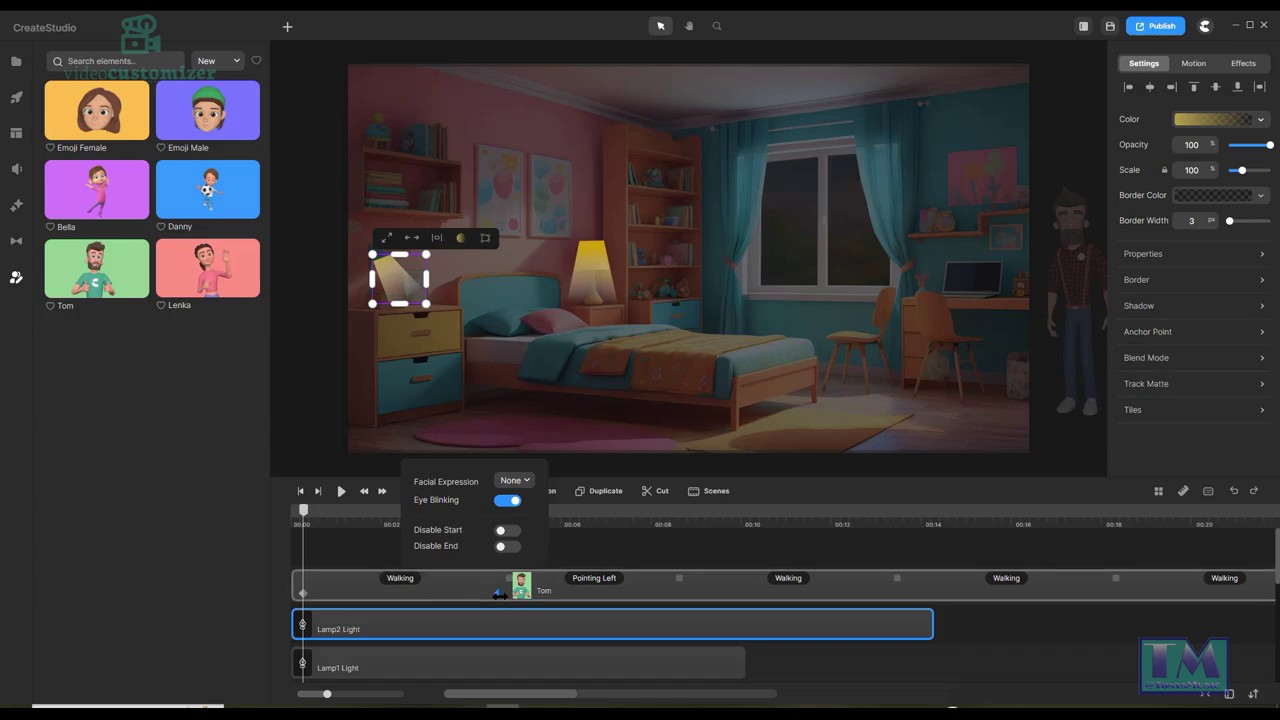
Position Tom in front of the bed, to the right of the yellow lamp, at the 00:04,18 keyframe.
{"action": "left_click", "coordinate": [503, 594]}
{"action": "left_click_drag", "start_coordinate": [712, 339], "coordinate": [641, 344]}
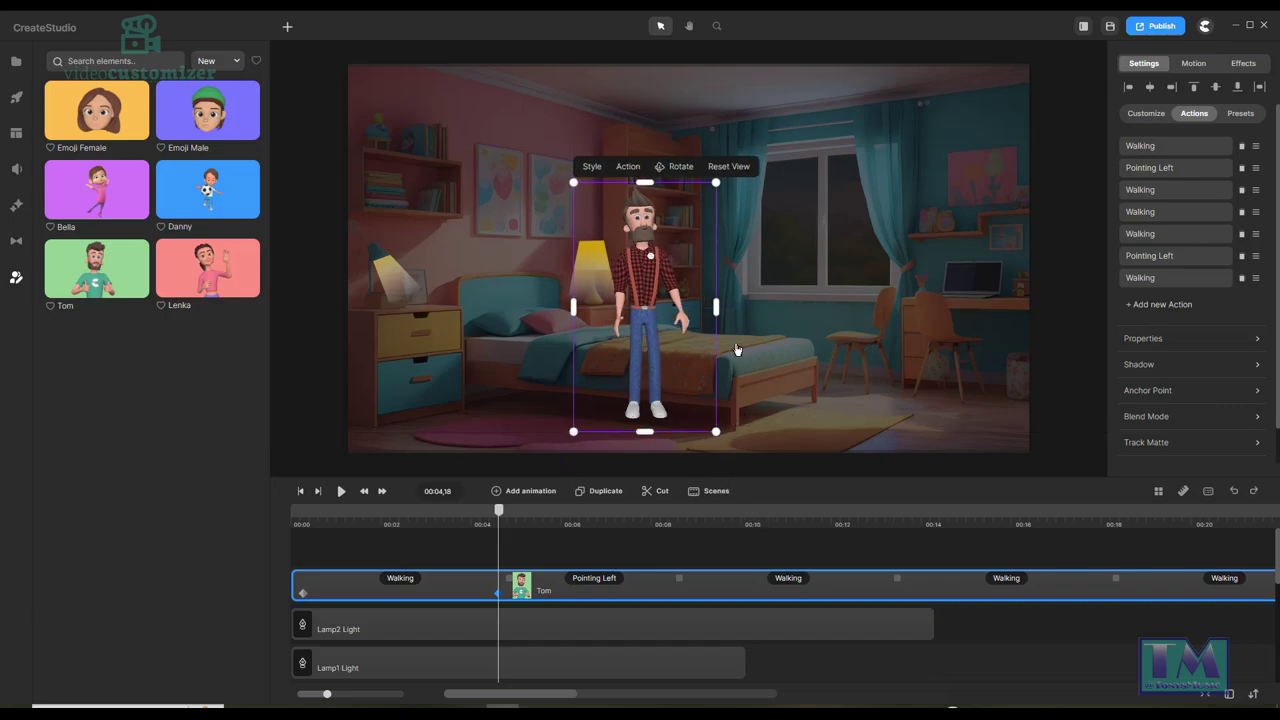
{"action": "left_click_drag", "start_coordinate": [658, 322], "coordinate": [673, 327]}
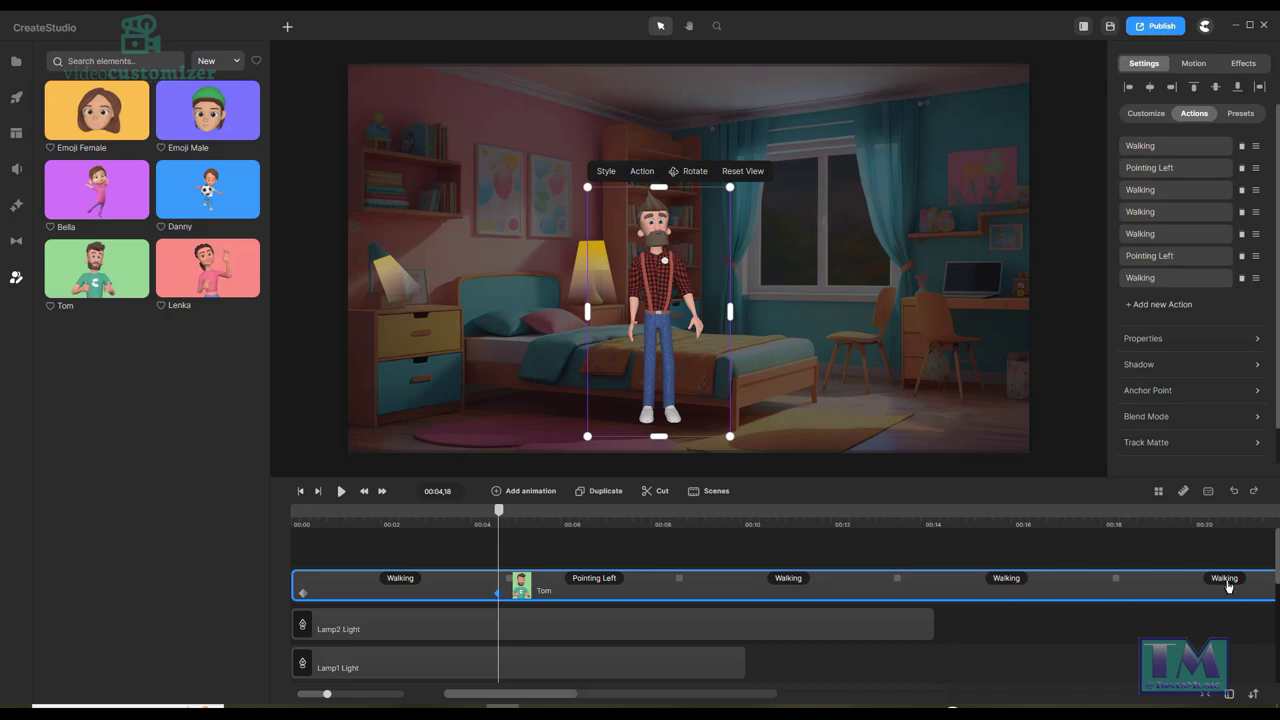
{"action": "left_click_drag", "start_coordinate": [1277, 560], "coordinate": [1277, 604]}
{"action": "scroll", "coordinate": [395, 543], "scroll_direction": "up", "scroll_amount": 3}
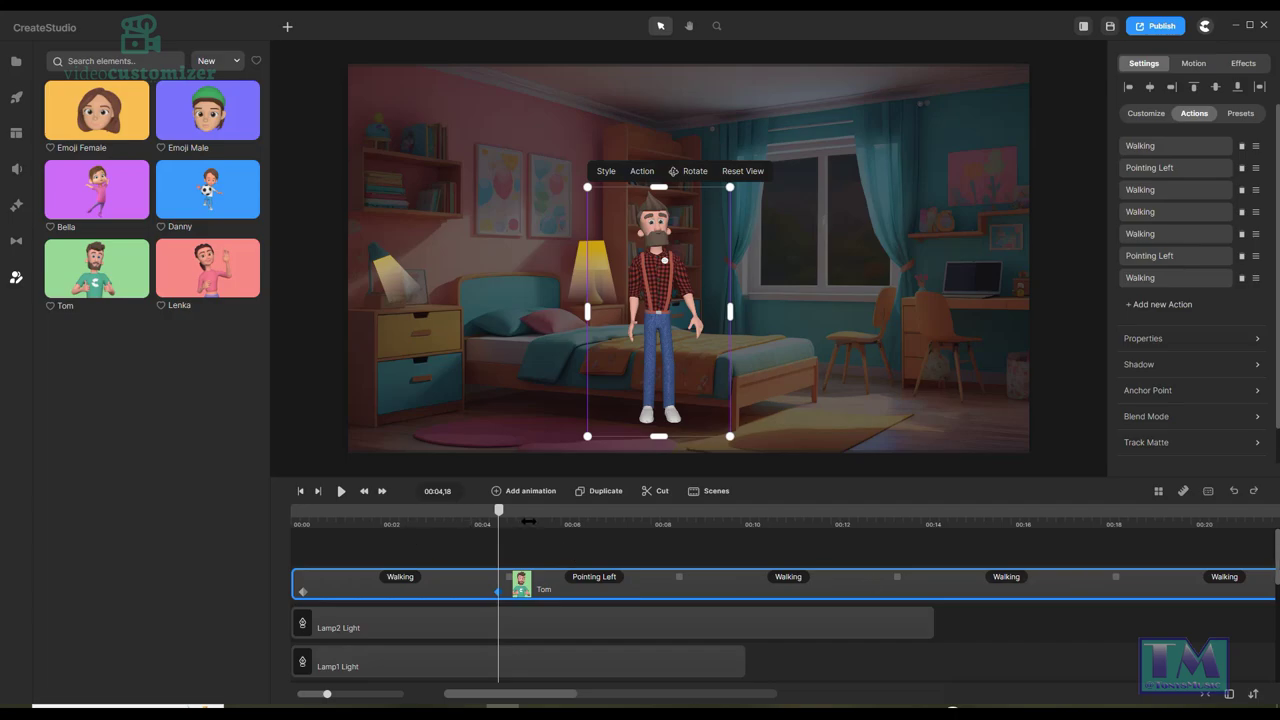
{"action": "mouse_move", "coordinate": [500, 515]}
{"action": "left_mouse_down"}
{"action": "mouse_move", "coordinate": [578, 520]}
{"action": "mouse_move", "coordinate": [497, 517]}
{"action": "left_mouse_up"}
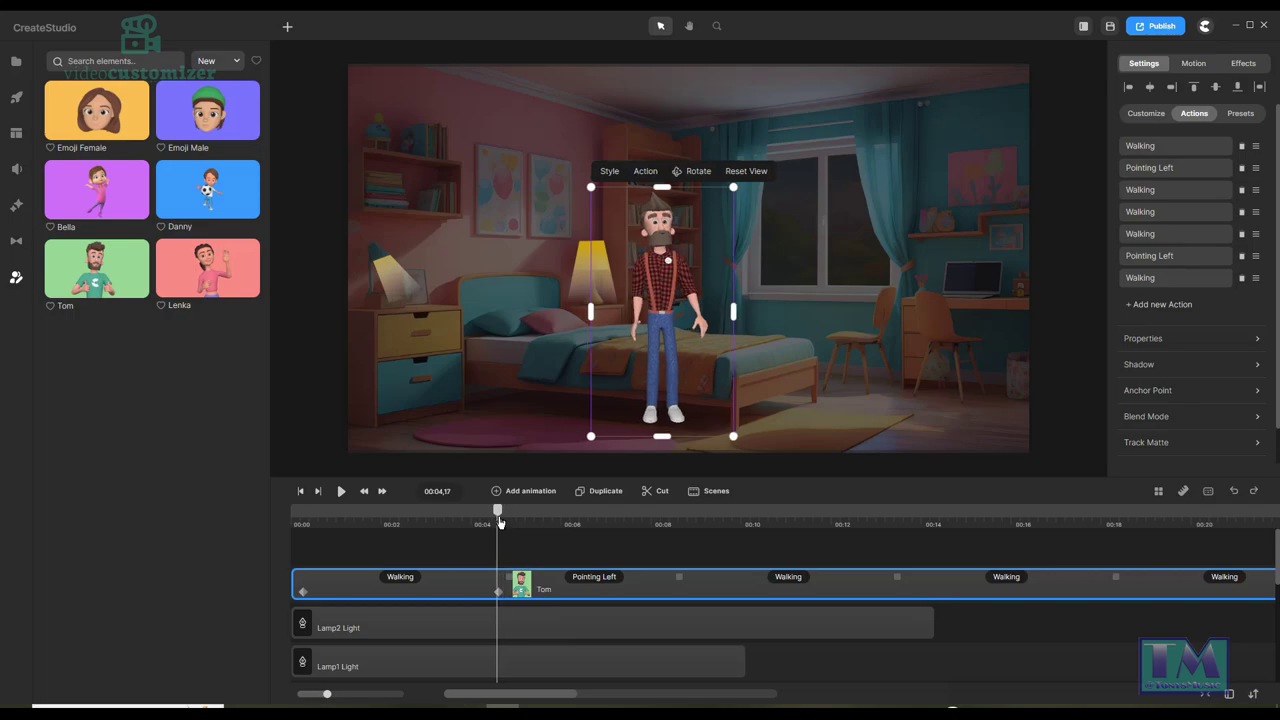
{"action": "left_click", "coordinate": [498, 592]}
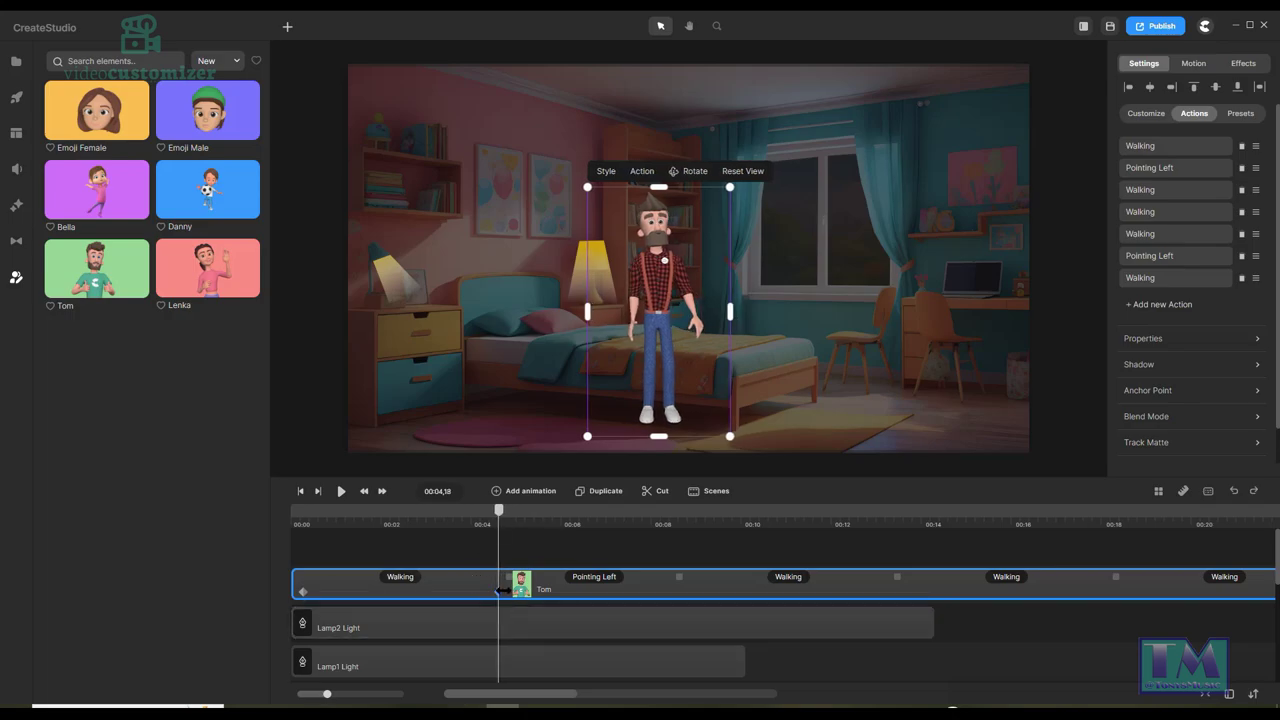
{"action": "left_click_drag", "start_coordinate": [666, 311], "coordinate": [684, 308]}
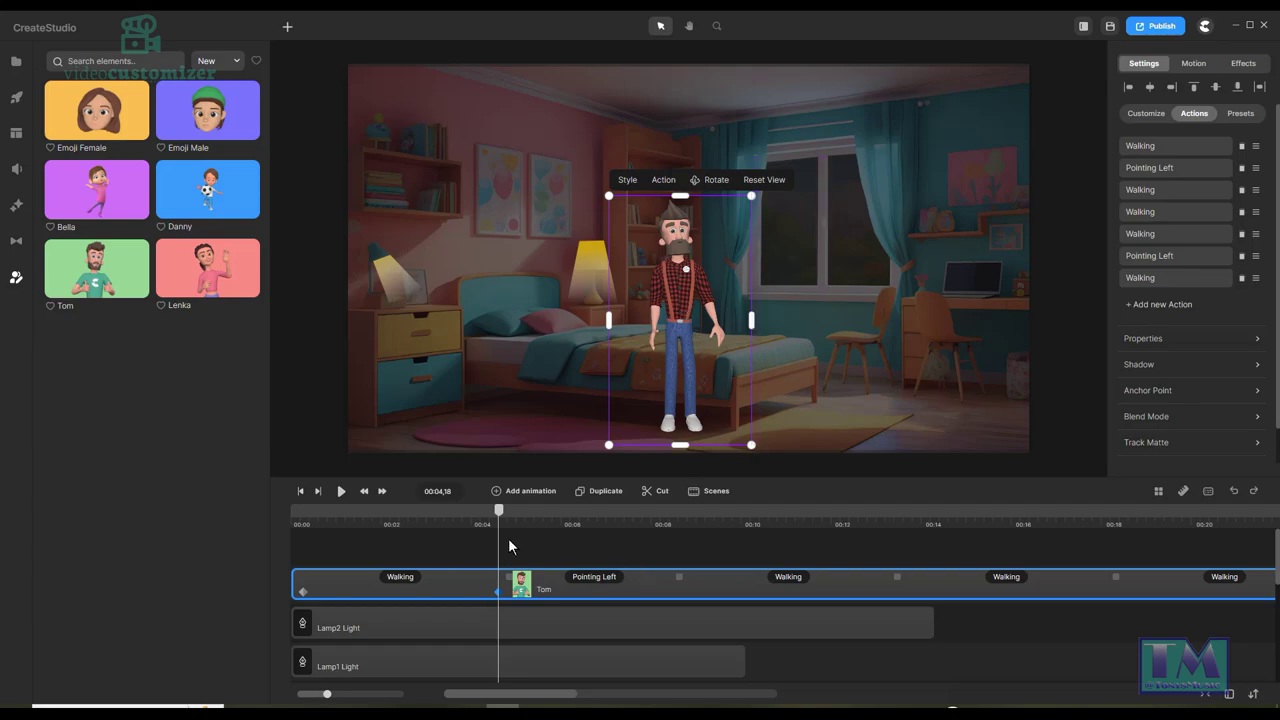
Trim the end of the Lamp1 Light layer to about 7.5 seconds, during Tom's first Pointing Left action.
{"action": "left_click_drag", "start_coordinate": [500, 512], "coordinate": [605, 537]}
{"action": "left_click_drag", "start_coordinate": [611, 531], "coordinate": [651, 533]}
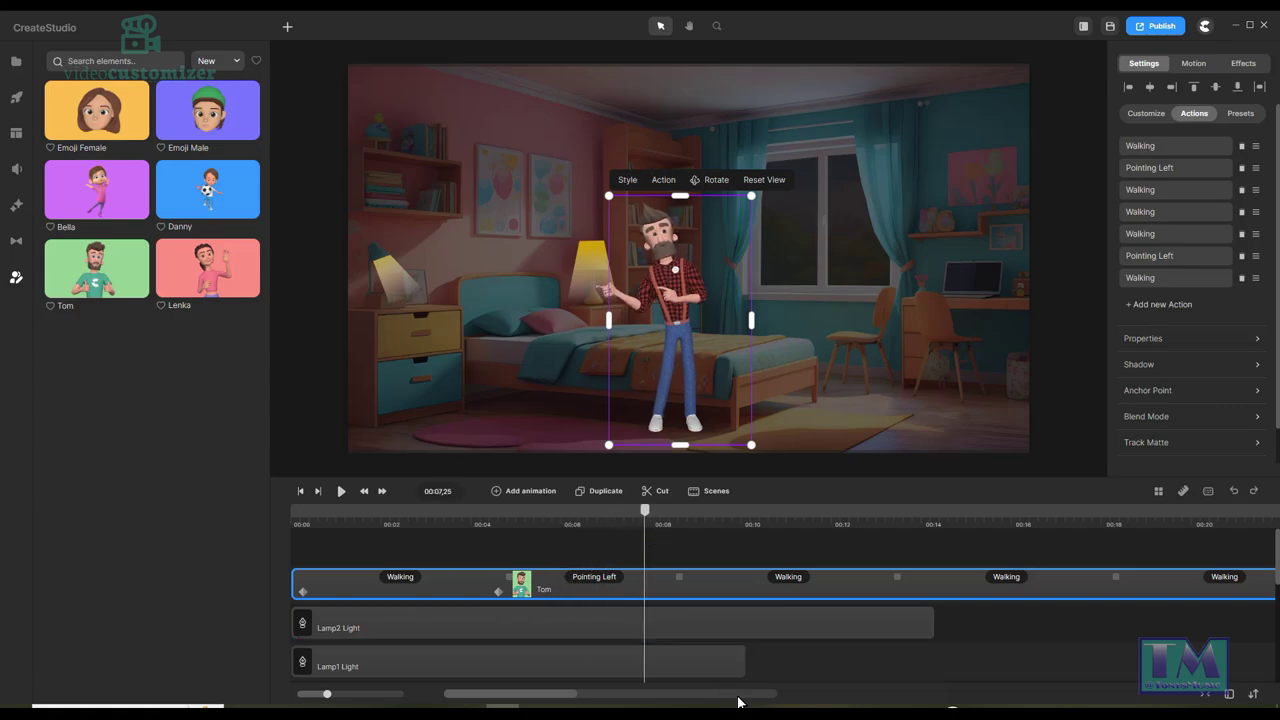
{"action": "left_click_drag", "start_coordinate": [733, 661], "coordinate": [638, 633]}
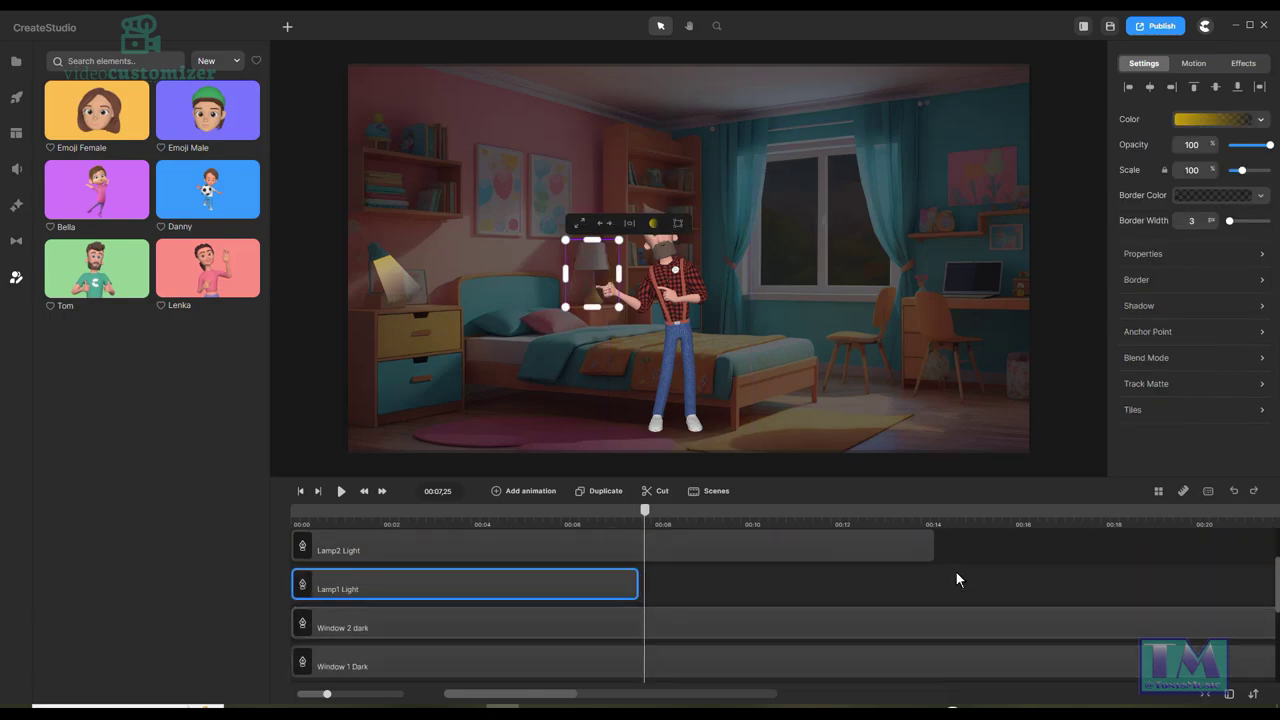
{"action": "scroll", "coordinate": [1036, 577], "scroll_direction": "up", "scroll_amount": 2}
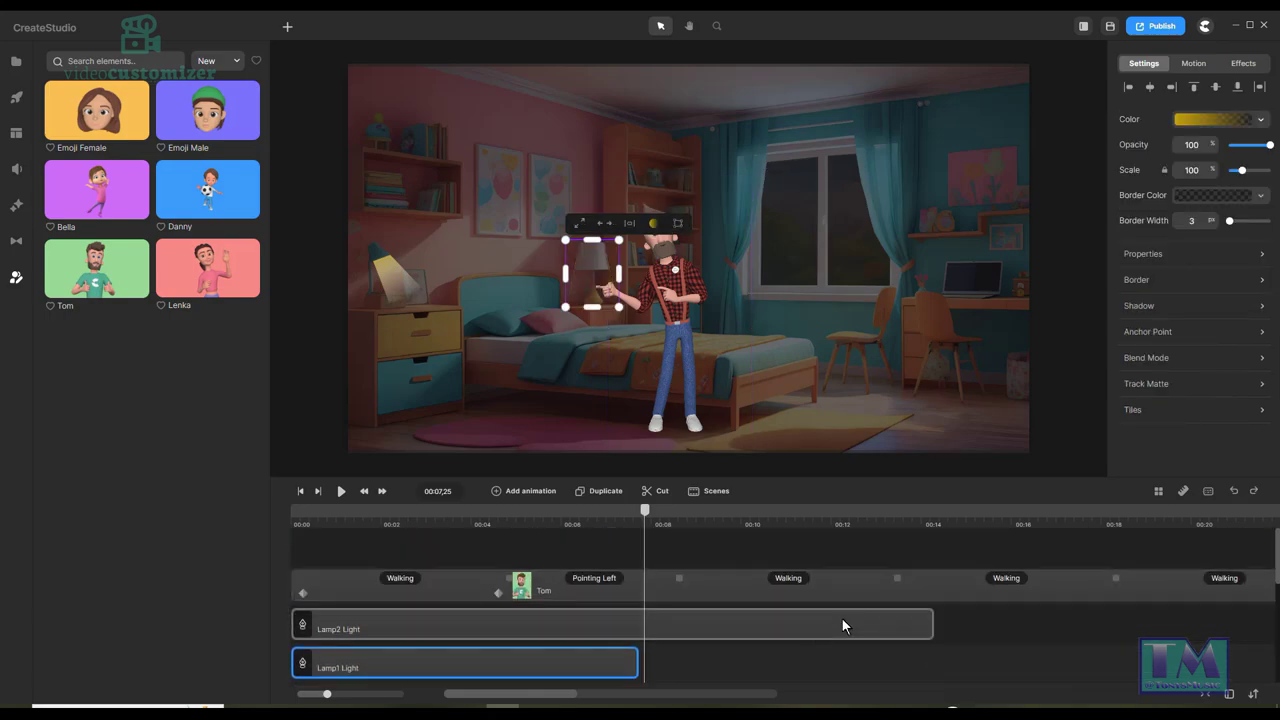
Add a Character View animation with Linear easing to Tom at 00:08,26.
{"action": "left_click_drag", "start_coordinate": [651, 518], "coordinate": [699, 527]}
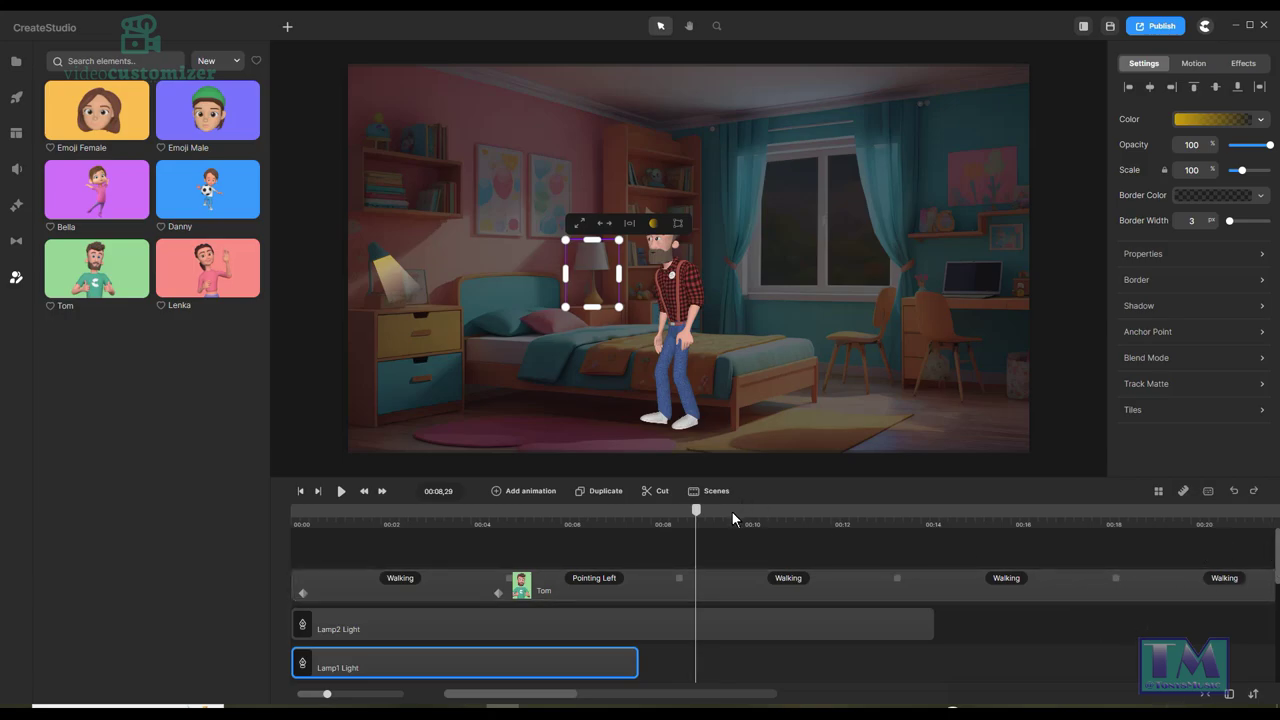
{"action": "mouse_move", "coordinate": [698, 513]}
{"action": "left_mouse_down"}
{"action": "mouse_move", "coordinate": [711, 516]}
{"action": "mouse_move", "coordinate": [683, 517]}
{"action": "mouse_move", "coordinate": [694, 517]}
{"action": "left_mouse_up"}
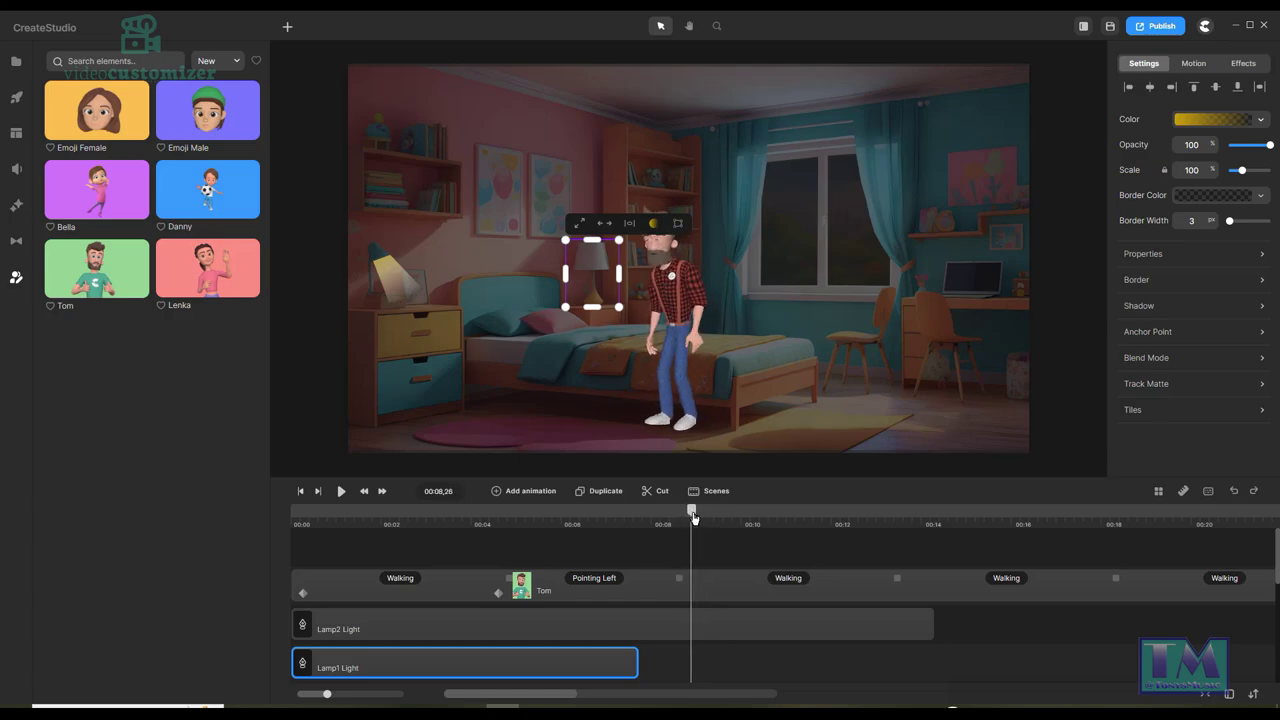
{"action": "left_click", "coordinate": [496, 493]}
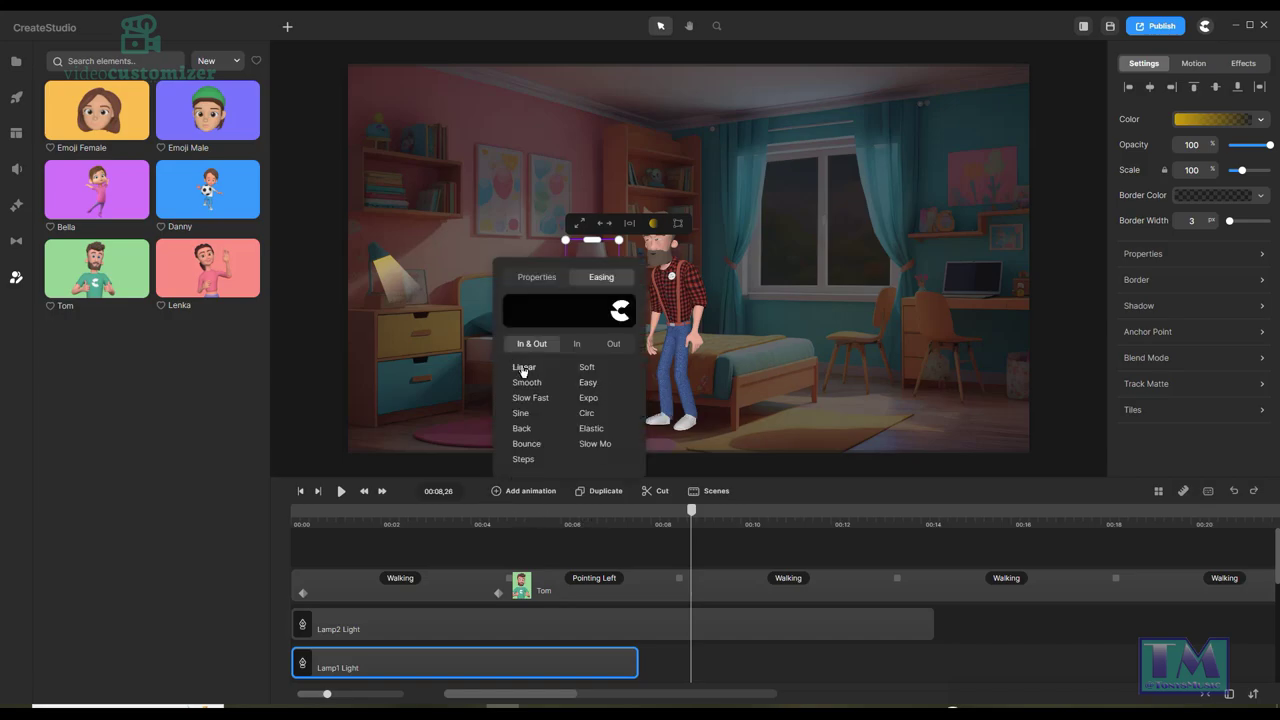
{"action": "left_click", "coordinate": [536, 277]}
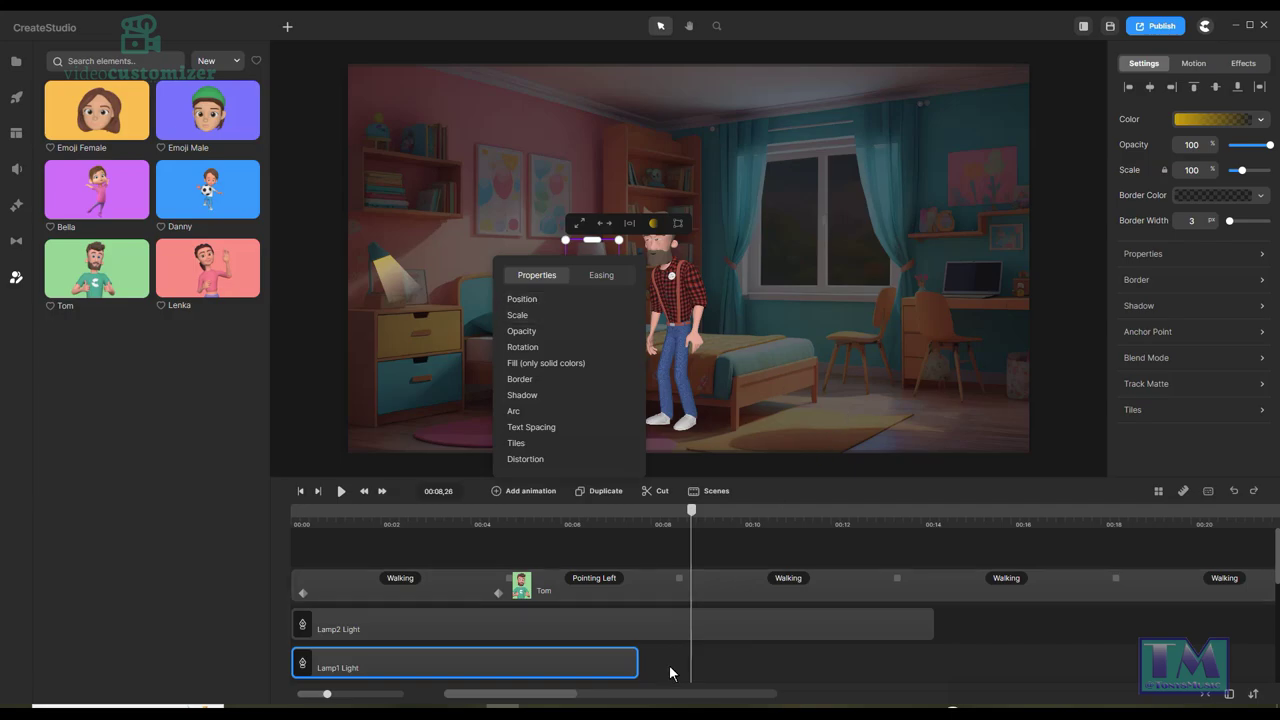
{"action": "left_click", "coordinate": [709, 587]}
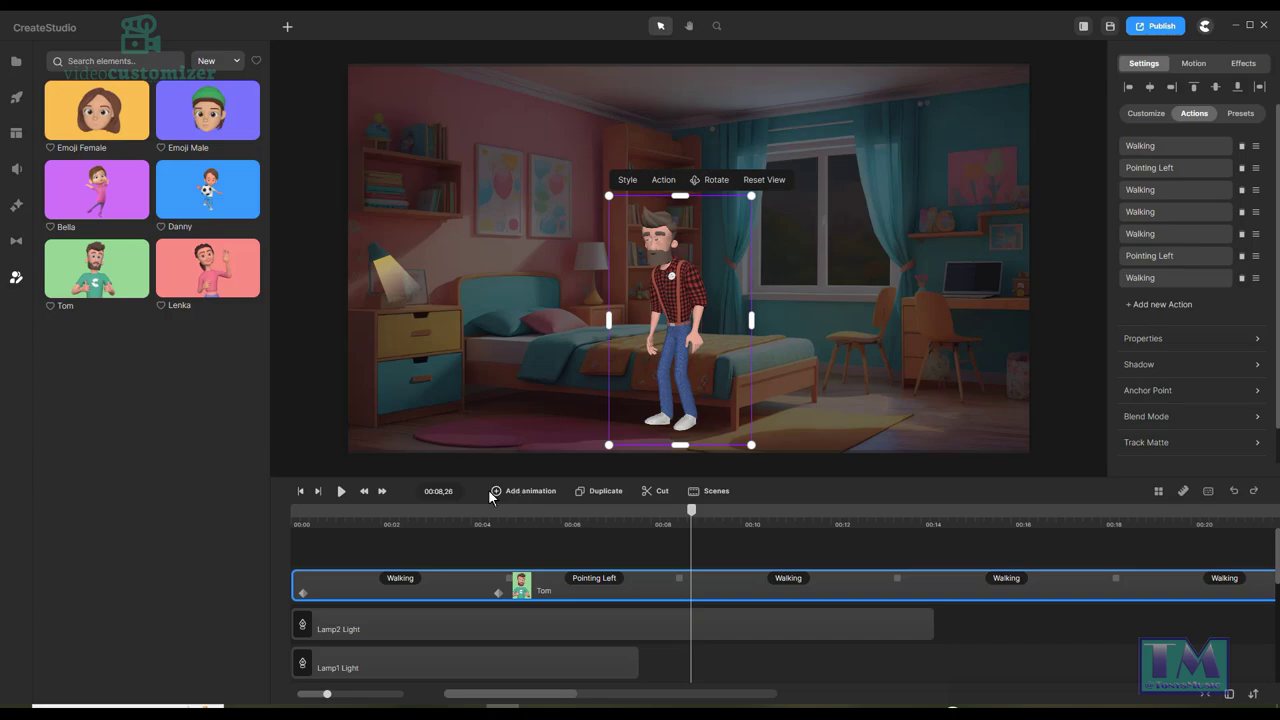
{"action": "left_click", "coordinate": [523, 491]}
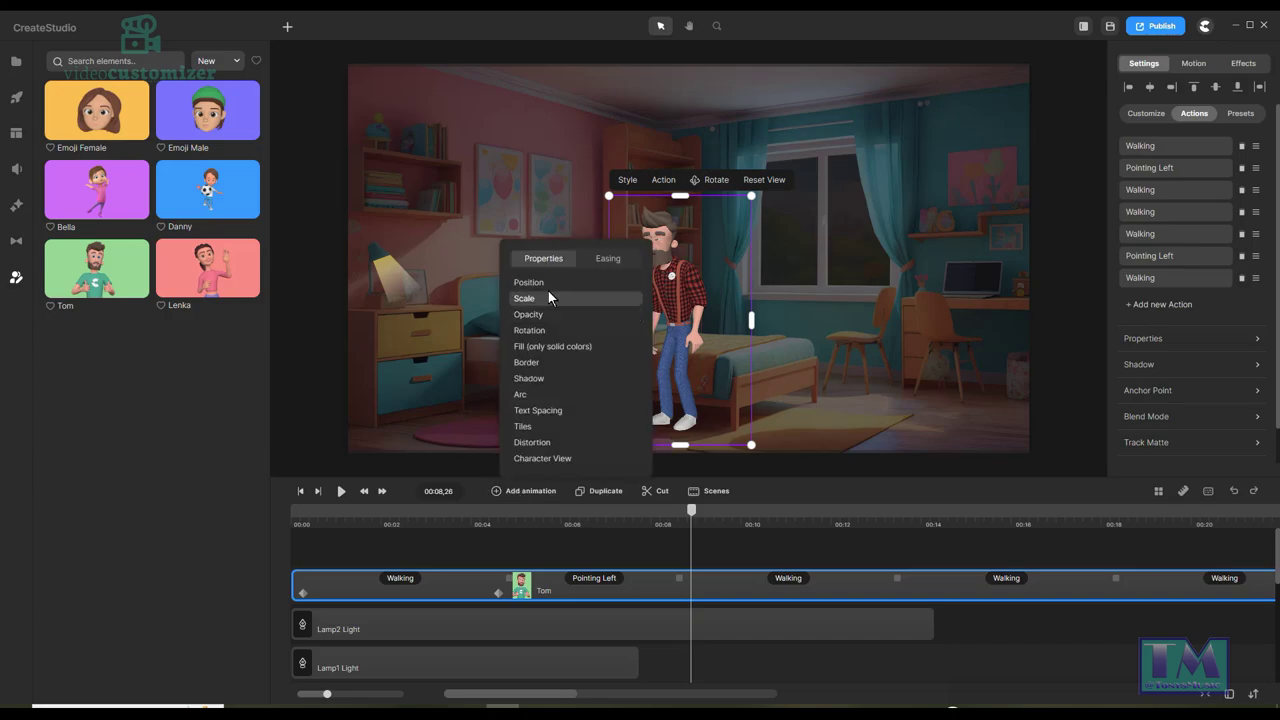
{"action": "left_click", "coordinate": [612, 258]}
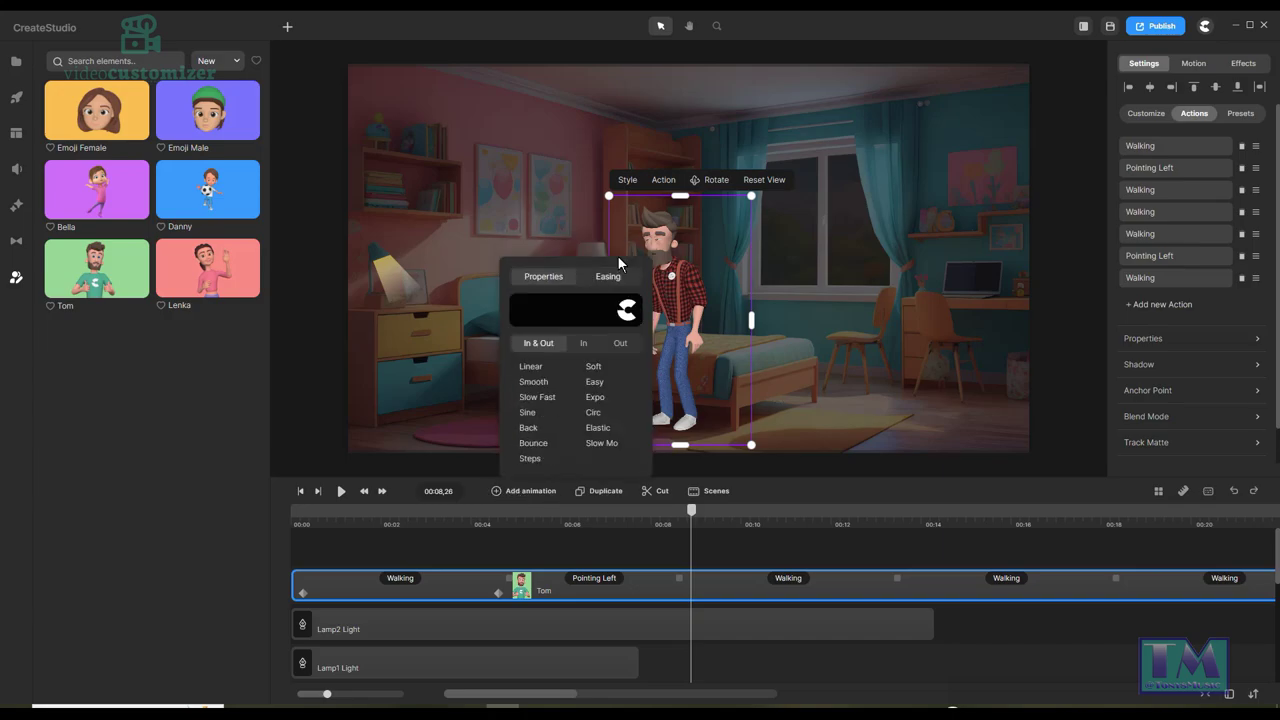
{"action": "left_click", "coordinate": [534, 367]}
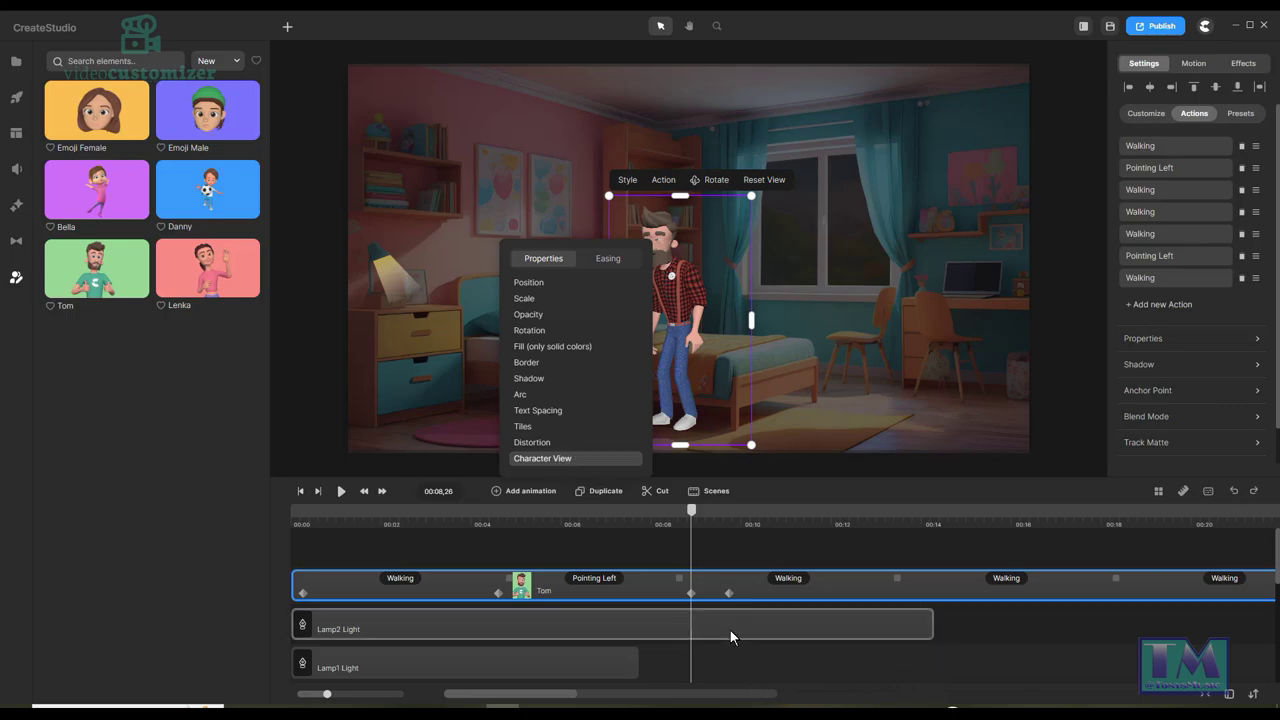
Move the Character View keyframes to 00:08,20 and 00:09,01, and rotate Tom to face the desk at the second one.
{"action": "left_click", "coordinate": [683, 594]}
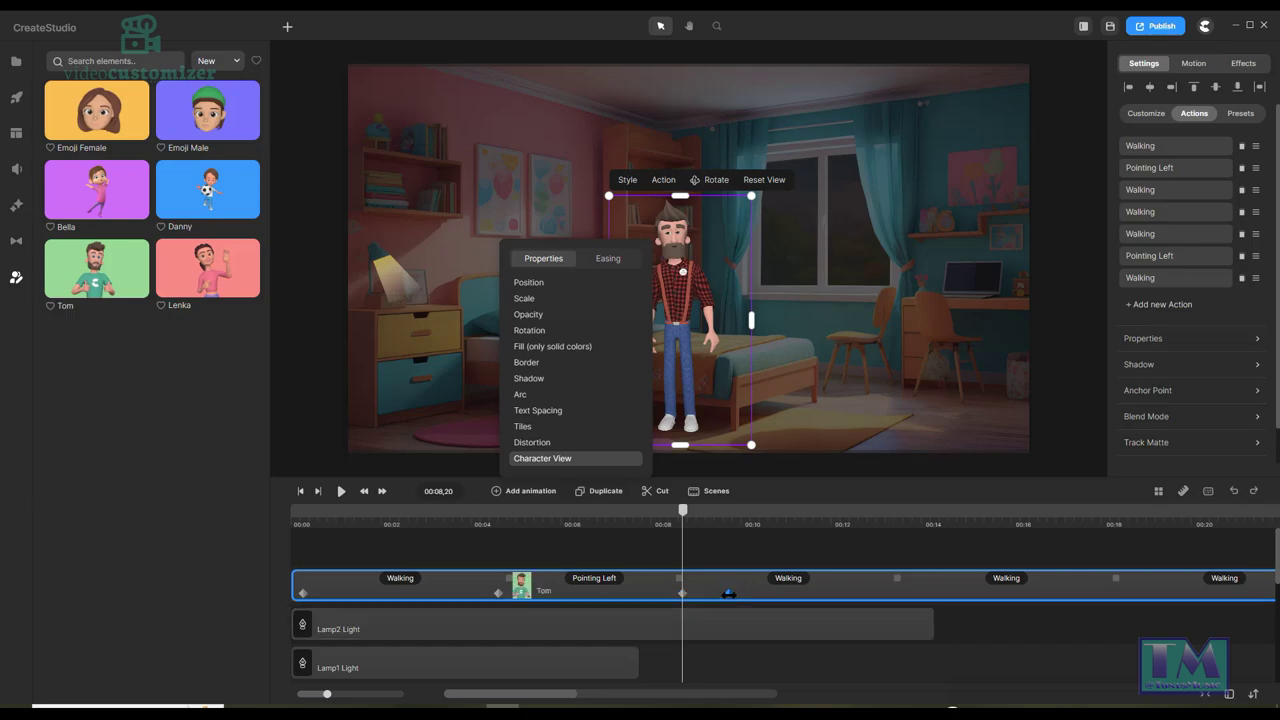
{"action": "left_click_drag", "start_coordinate": [729, 594], "coordinate": [700, 596]}
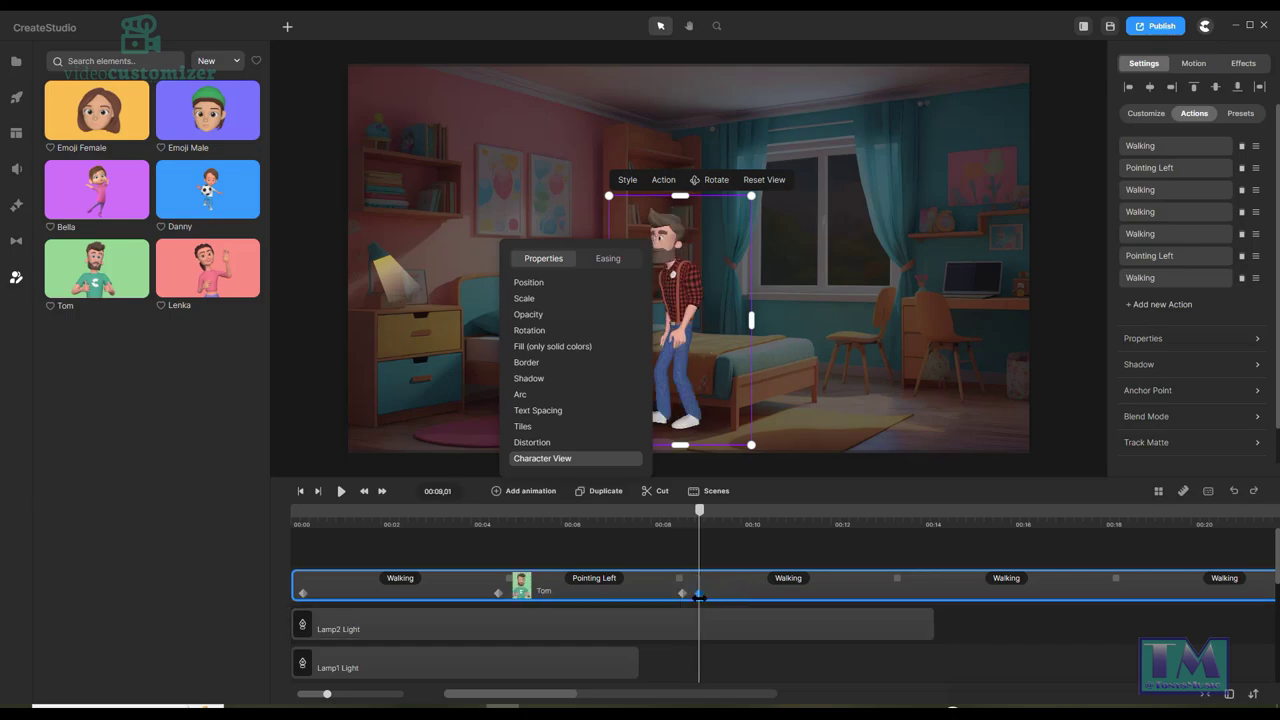
{"action": "left_click", "coordinate": [710, 181]}
{"action": "left_click_drag", "start_coordinate": [678, 306], "coordinate": [823, 305]}
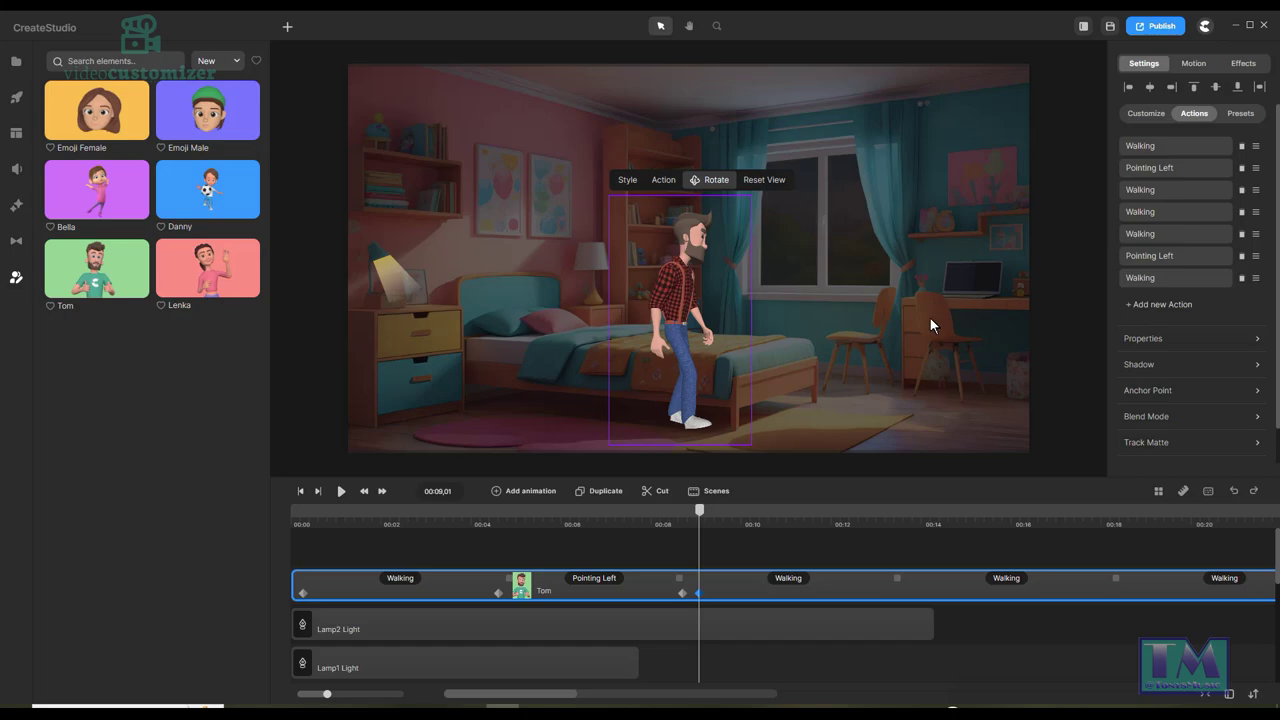
{"action": "mouse_move", "coordinate": [703, 518]}
{"action": "left_mouse_down"}
{"action": "mouse_move", "coordinate": [877, 518]}
{"action": "mouse_move", "coordinate": [669, 518]}
{"action": "mouse_move", "coordinate": [723, 515]}
{"action": "mouse_move", "coordinate": [700, 513]}
{"action": "left_mouse_up"}
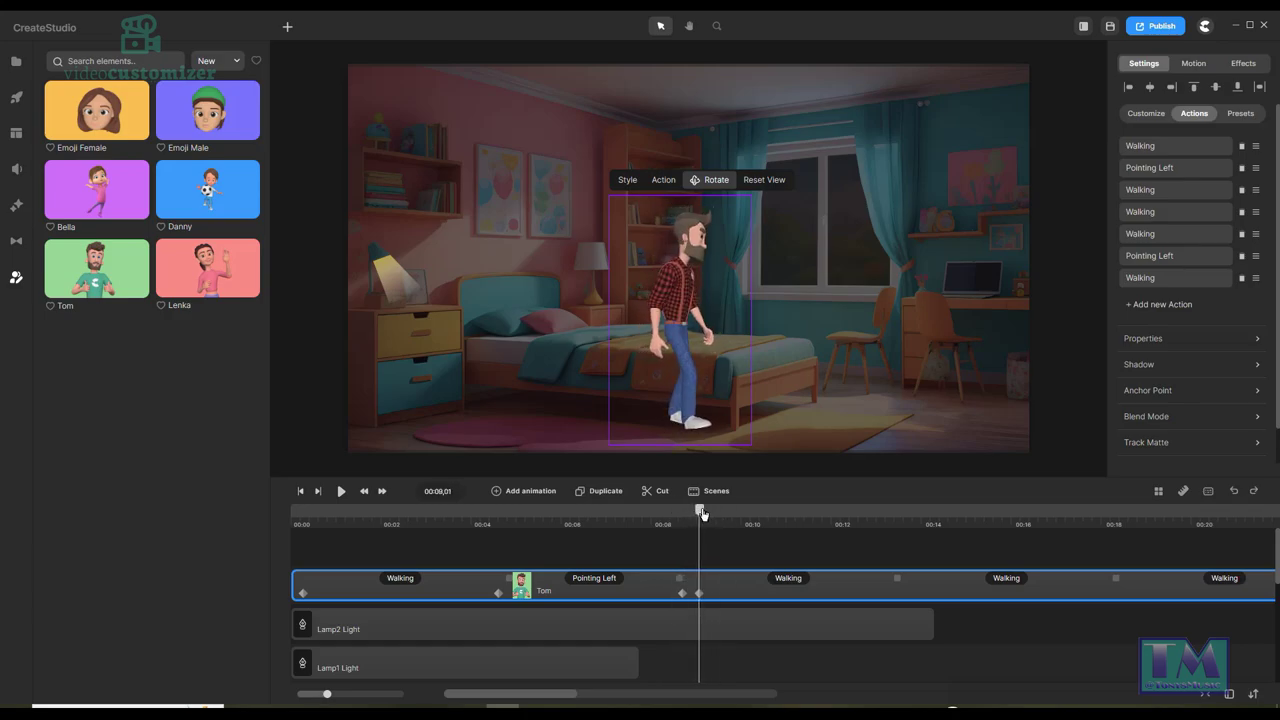
Turn on Disable Start for Tom's Walking action that follows the first Pointing Left action.
{"action": "left_click", "coordinate": [789, 578]}
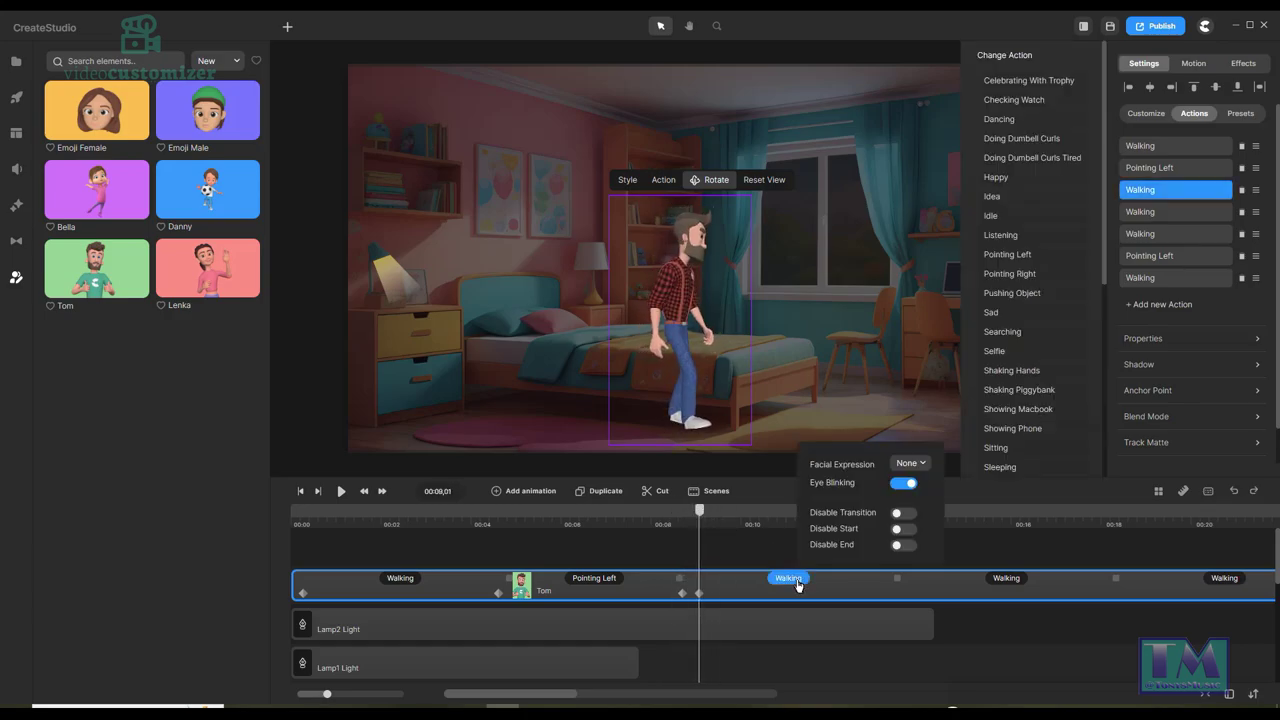
{"action": "left_click", "coordinate": [898, 530]}
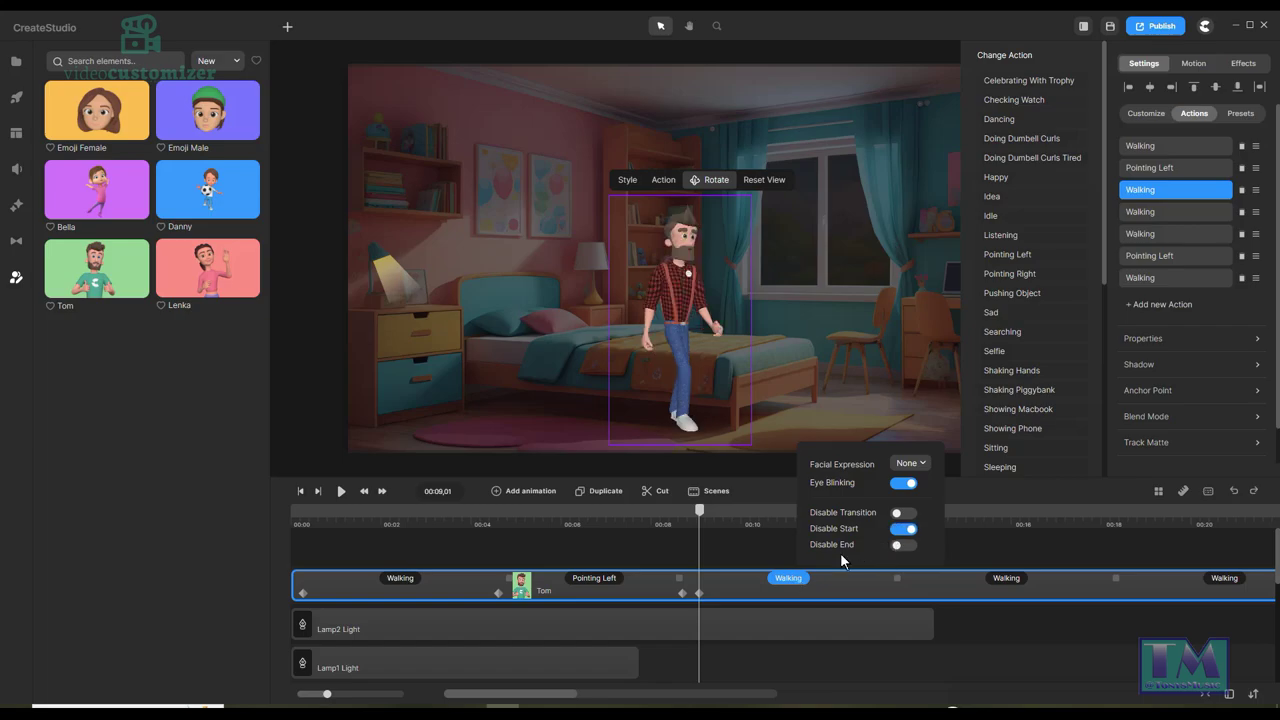
{"action": "left_click", "coordinate": [1043, 542]}
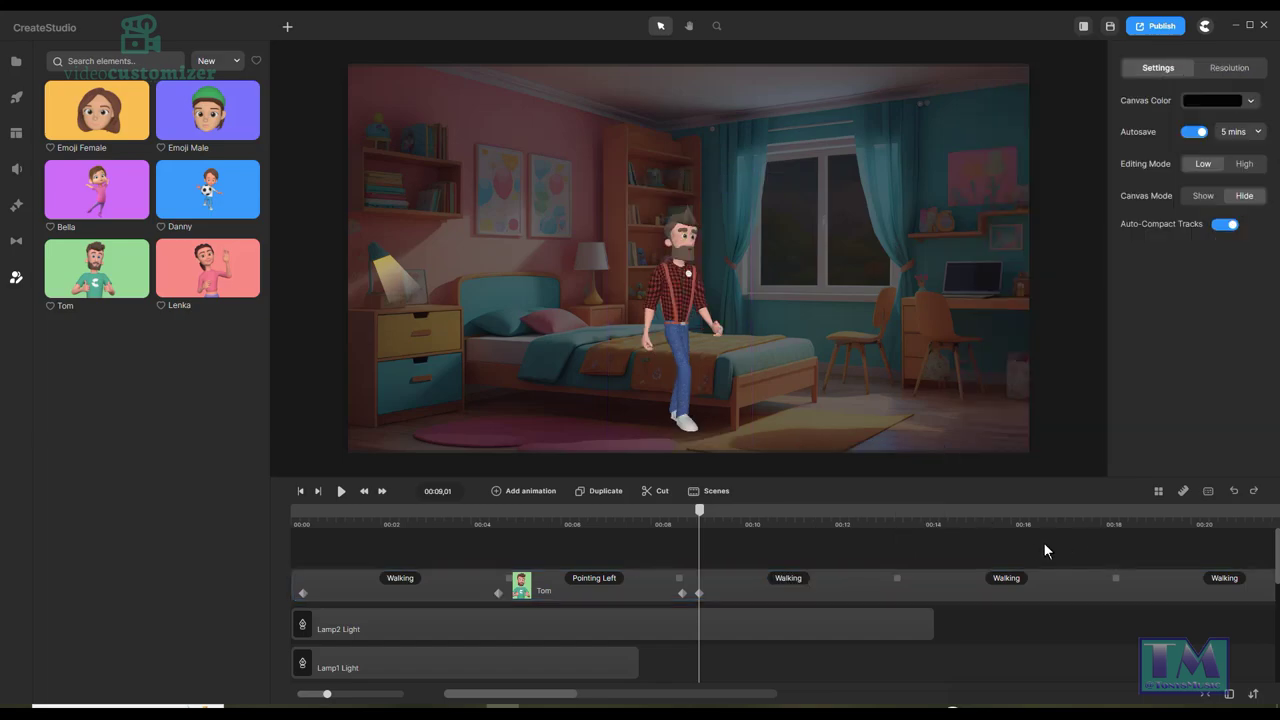
Rotate Tom further towards the desk into a side profile at the 00:09,01 keyframe.
{"action": "mouse_move", "coordinate": [701, 517]}
{"action": "left_mouse_down"}
{"action": "mouse_move", "coordinate": [671, 517]}
{"action": "mouse_move", "coordinate": [736, 522]}
{"action": "mouse_move", "coordinate": [701, 520]}
{"action": "left_mouse_up"}
{"action": "left_click", "coordinate": [698, 593]}
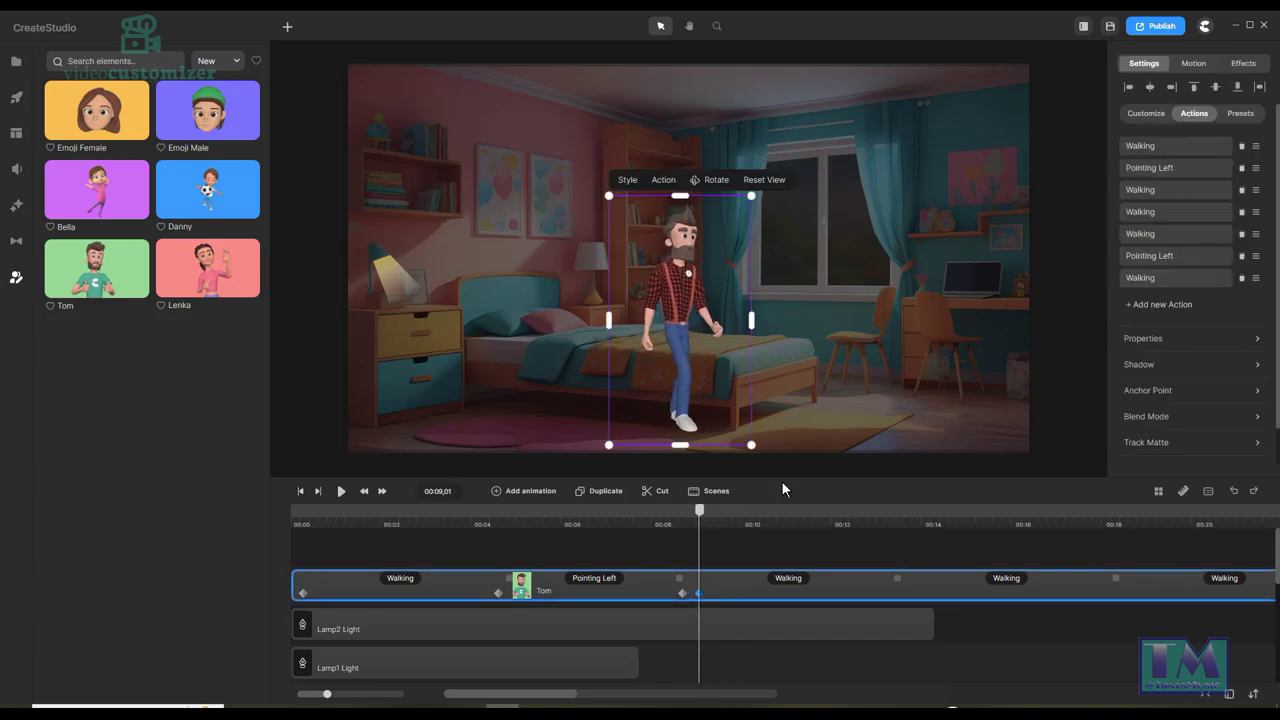
{"action": "left_click", "coordinate": [708, 181]}
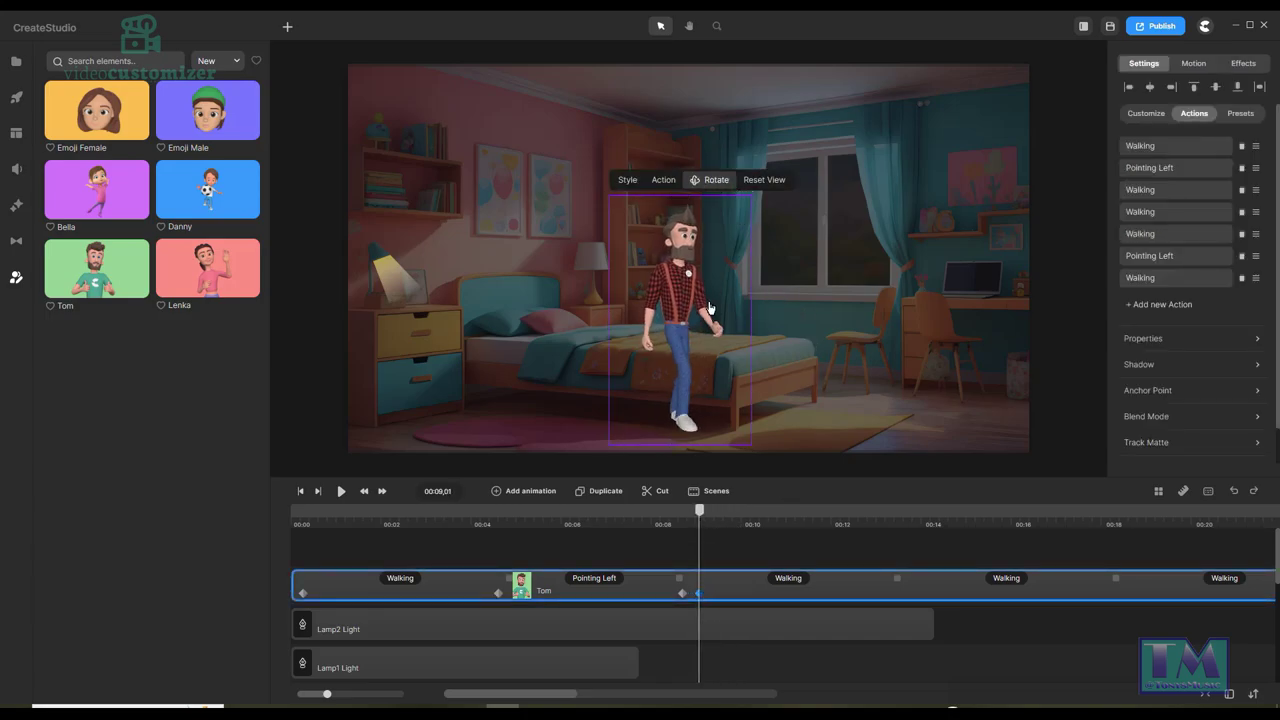
{"action": "left_click_drag", "start_coordinate": [713, 308], "coordinate": [739, 314]}
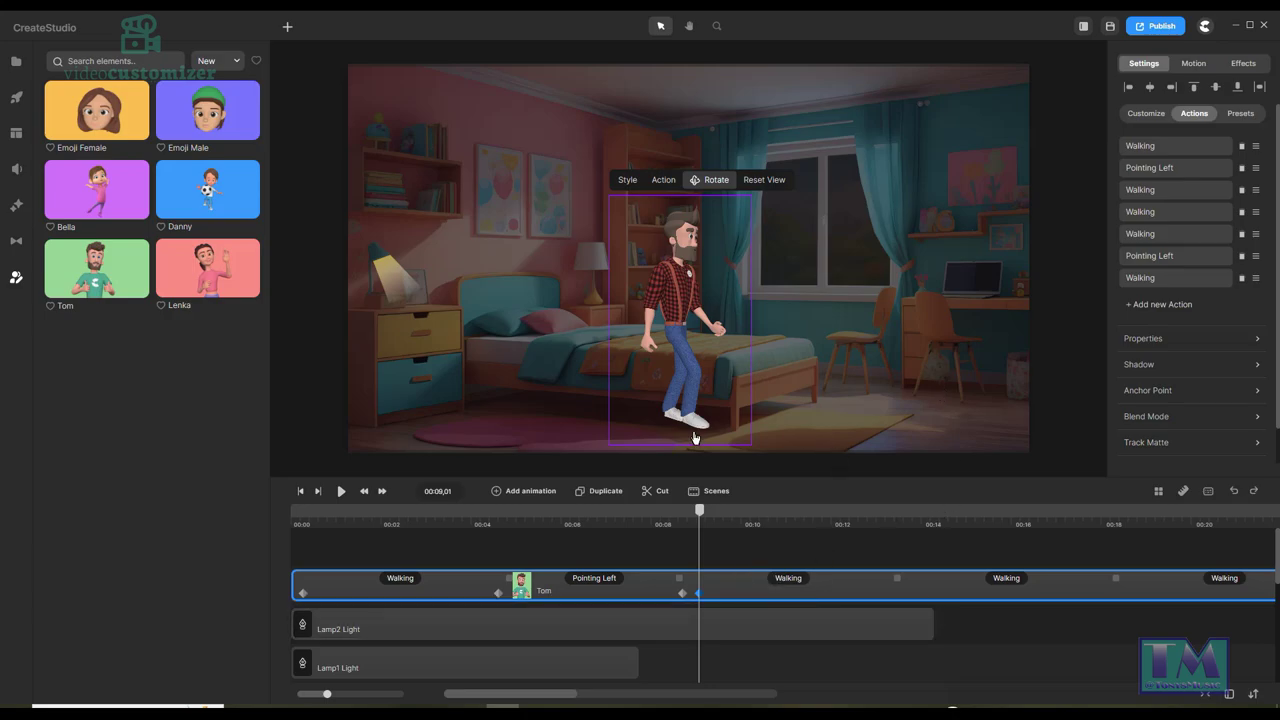
Add a Position animation with Linear easing to Tom at 00:09,01.
{"action": "left_click", "coordinate": [520, 494]}
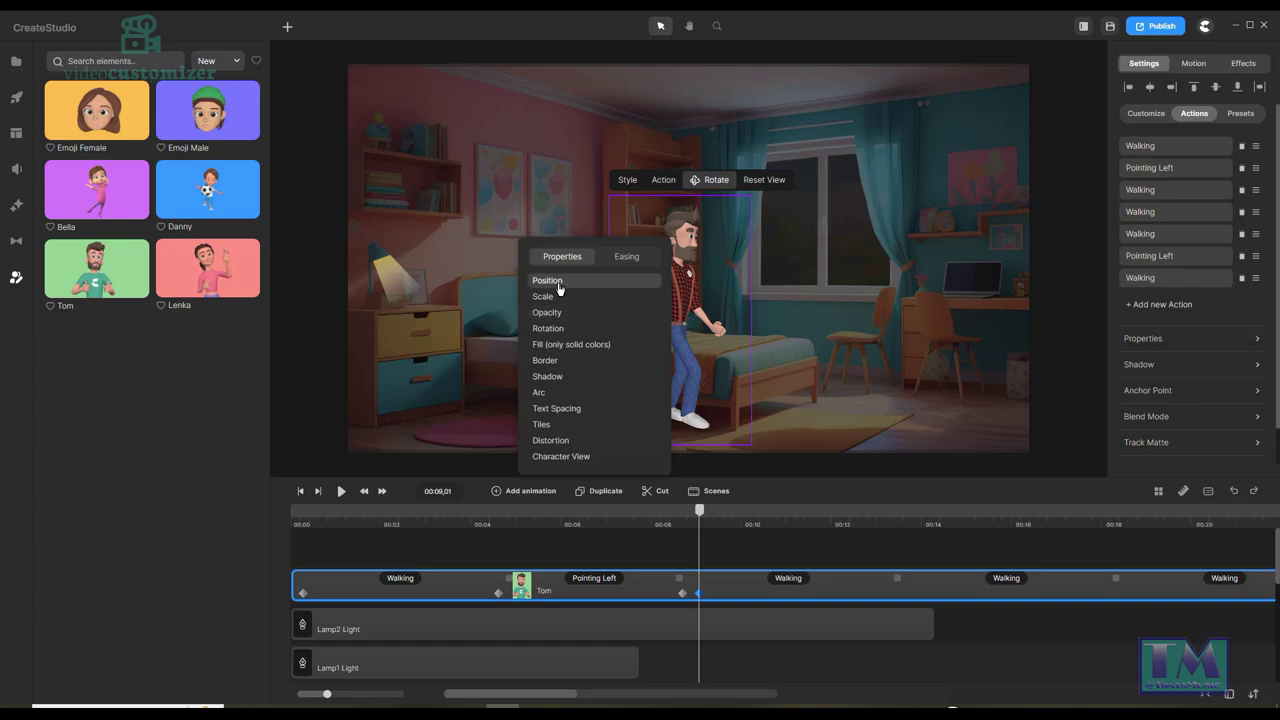
{"action": "left_click", "coordinate": [636, 257]}
{"action": "left_click", "coordinate": [556, 349]}
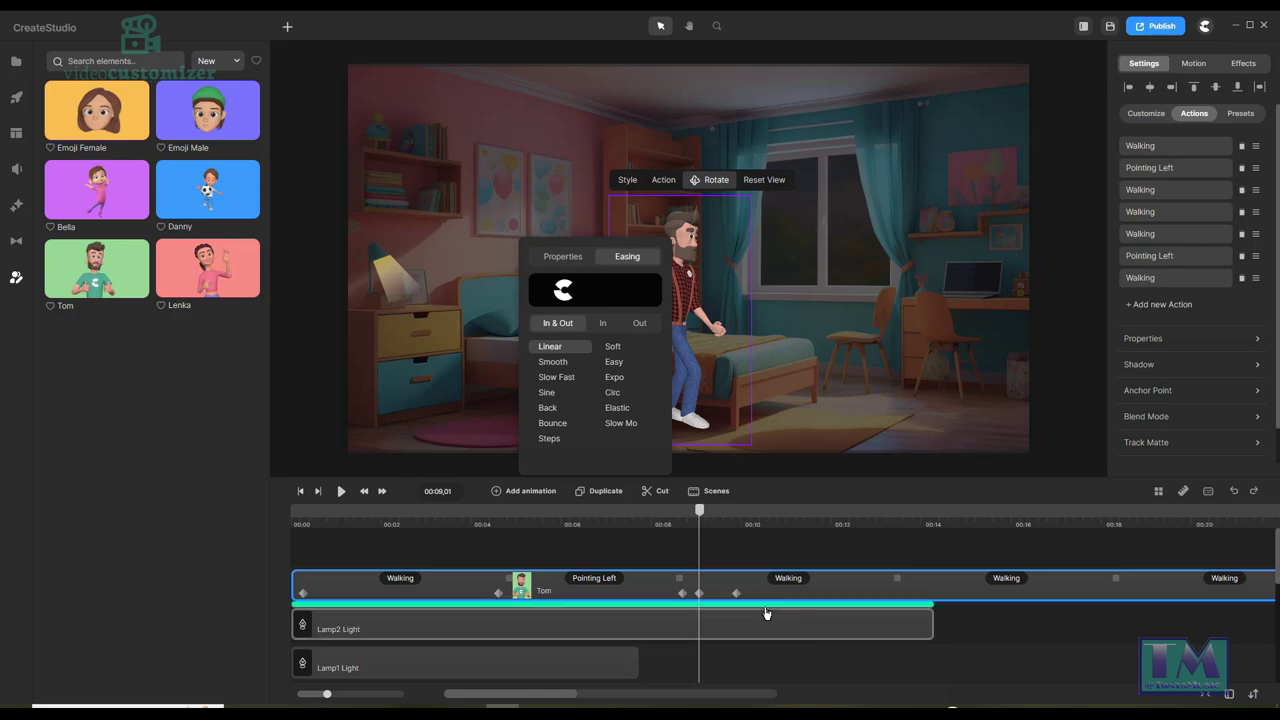
Move the end keyframe of Tom's Position animation to 00:13,02 and turn on Disable End for the Walking action following the first Pointing Left.
{"action": "left_click_drag", "start_coordinate": [737, 594], "coordinate": [878, 596]}
{"action": "left_click", "coordinate": [881, 596]}
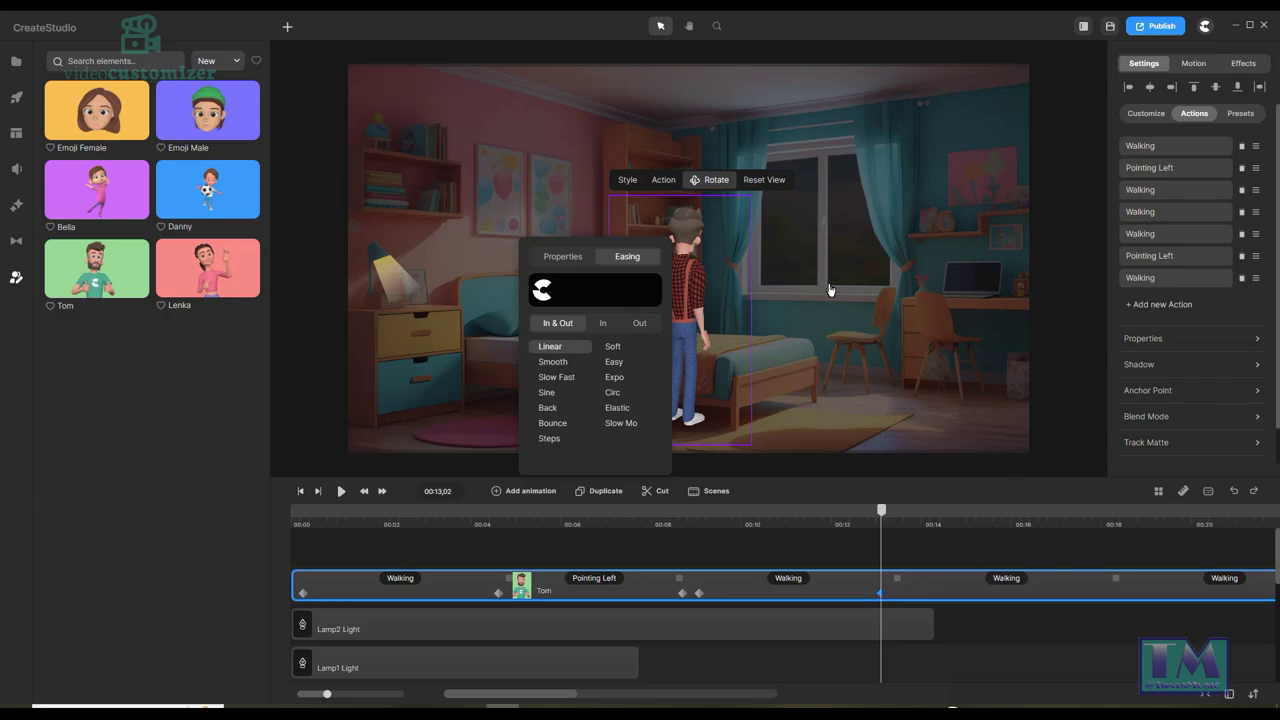
{"action": "right_click", "coordinate": [791, 584]}
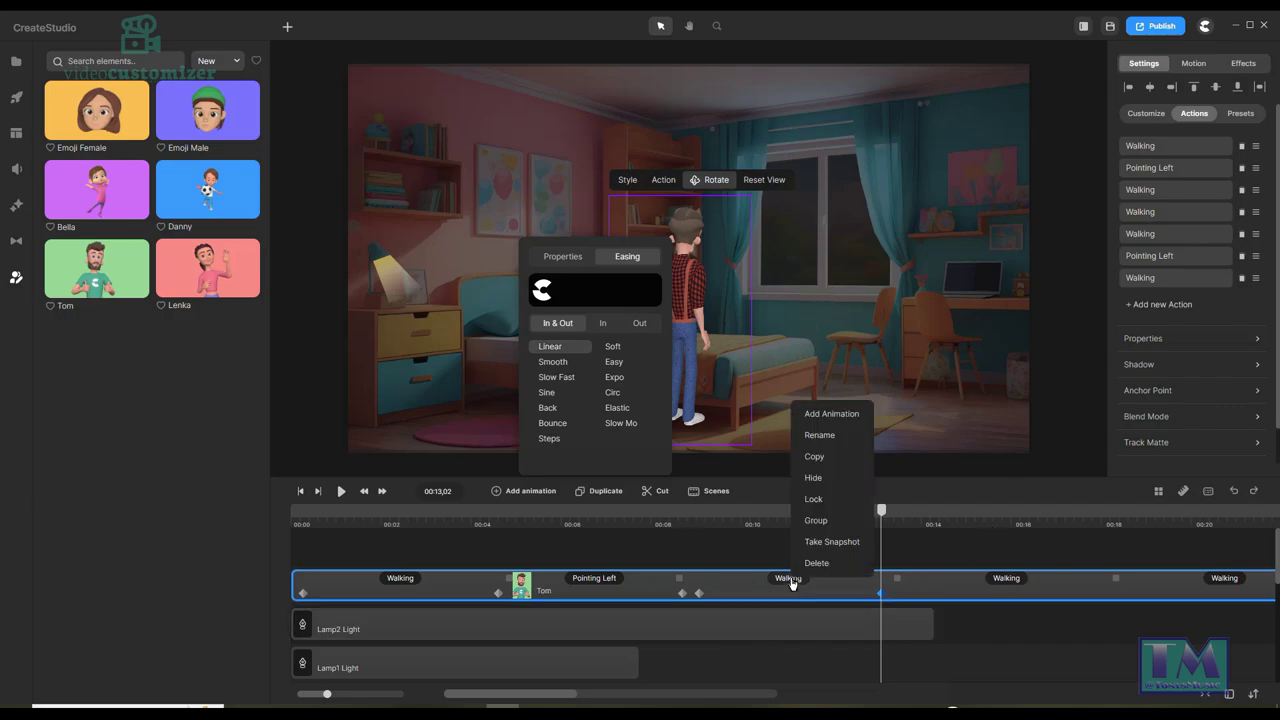
{"action": "left_click", "coordinate": [775, 583]}
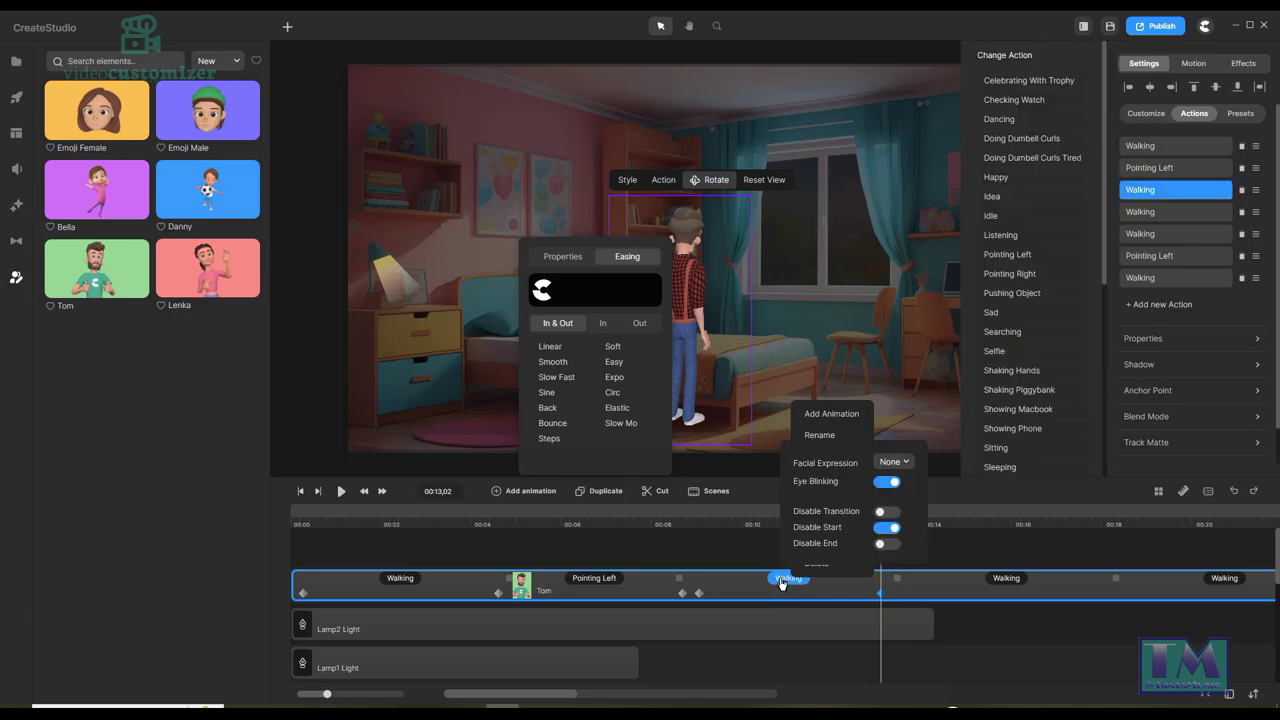
{"action": "left_click", "coordinate": [884, 545]}
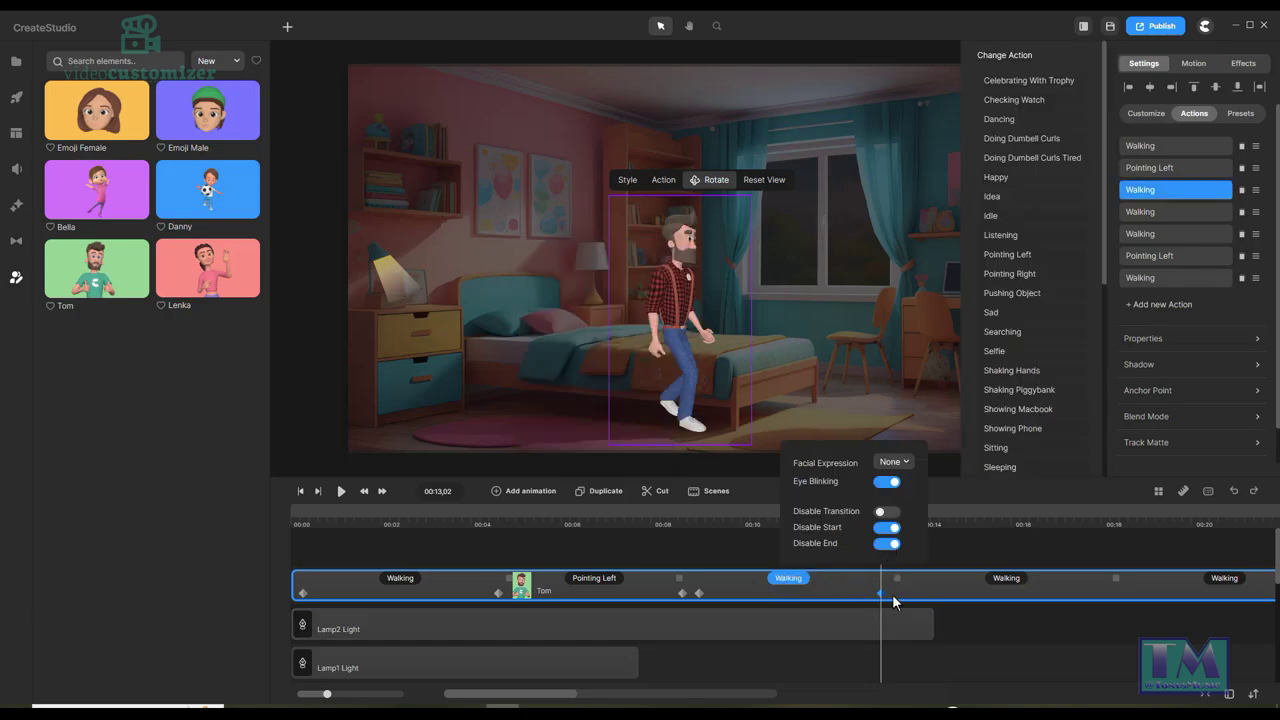
Move Tom across the room to stand in front of the desk chairs at the 00:13,02 keyframe.
{"action": "left_click", "coordinate": [686, 326]}
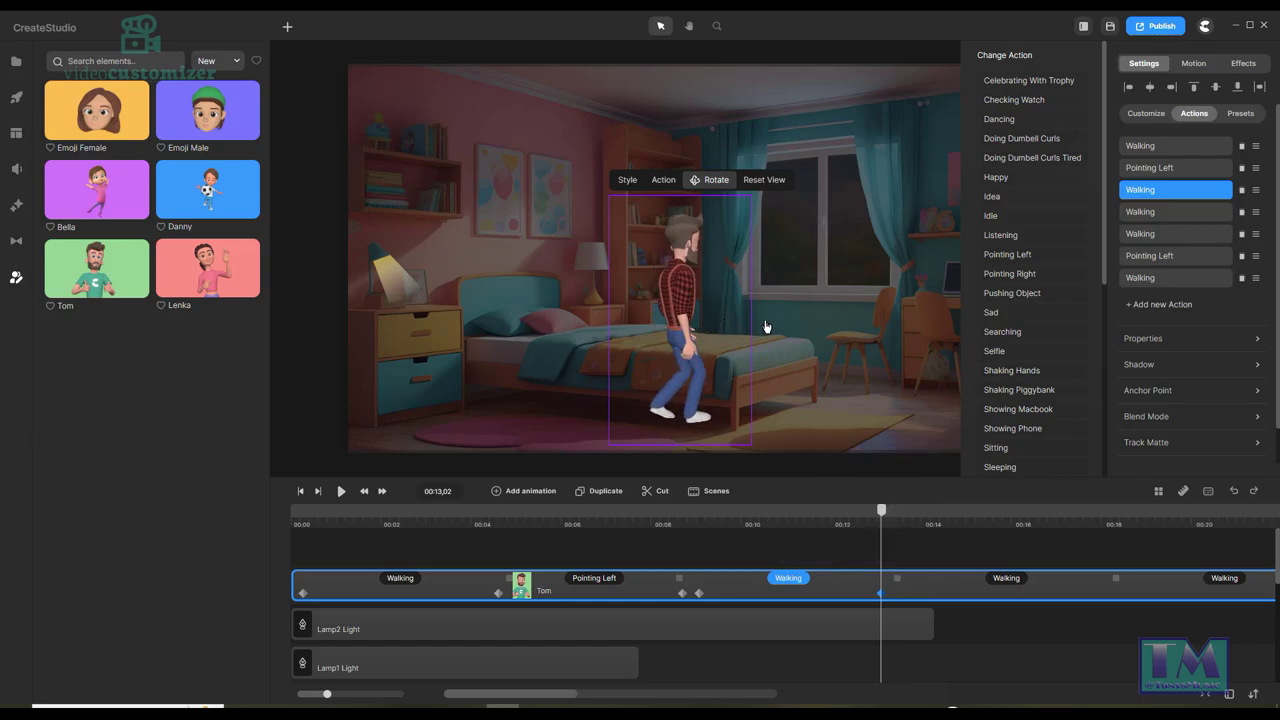
{"action": "left_click", "coordinate": [697, 316]}
{"action": "left_click", "coordinate": [744, 276]}
{"action": "left_click_drag", "start_coordinate": [681, 321], "coordinate": [869, 324]}
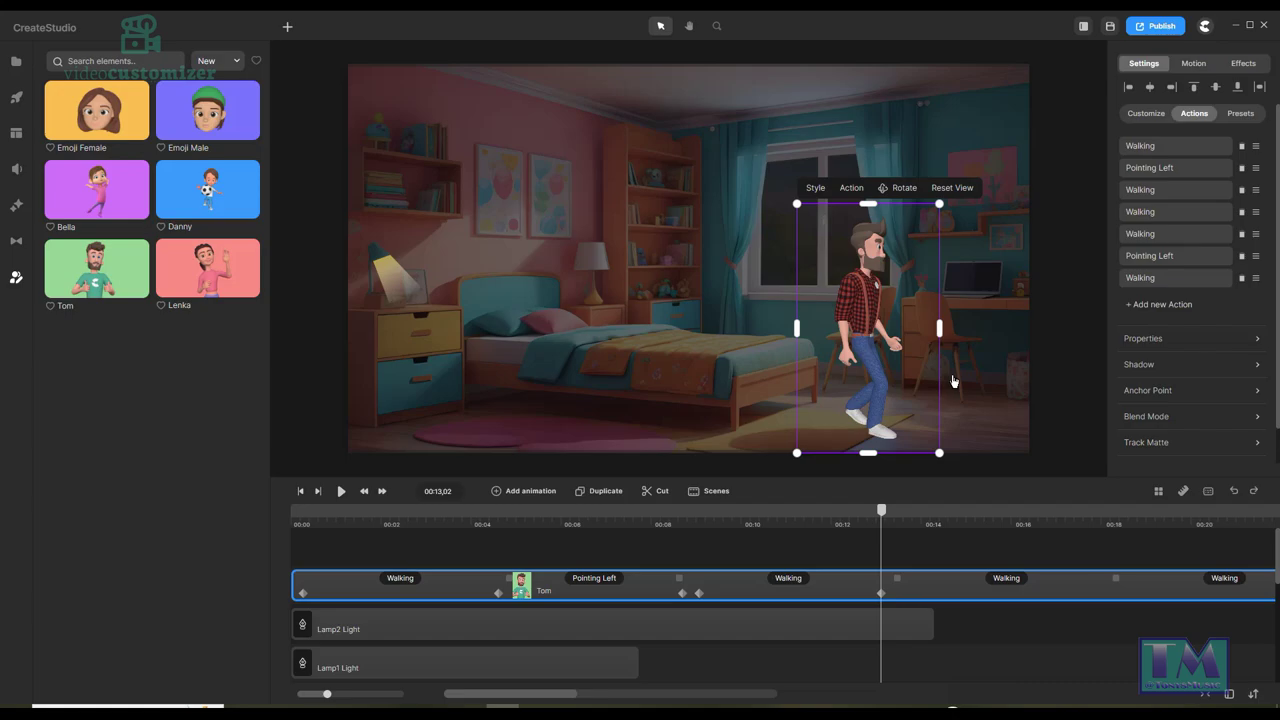
{"action": "left_click_drag", "start_coordinate": [882, 384], "coordinate": [879, 364]}
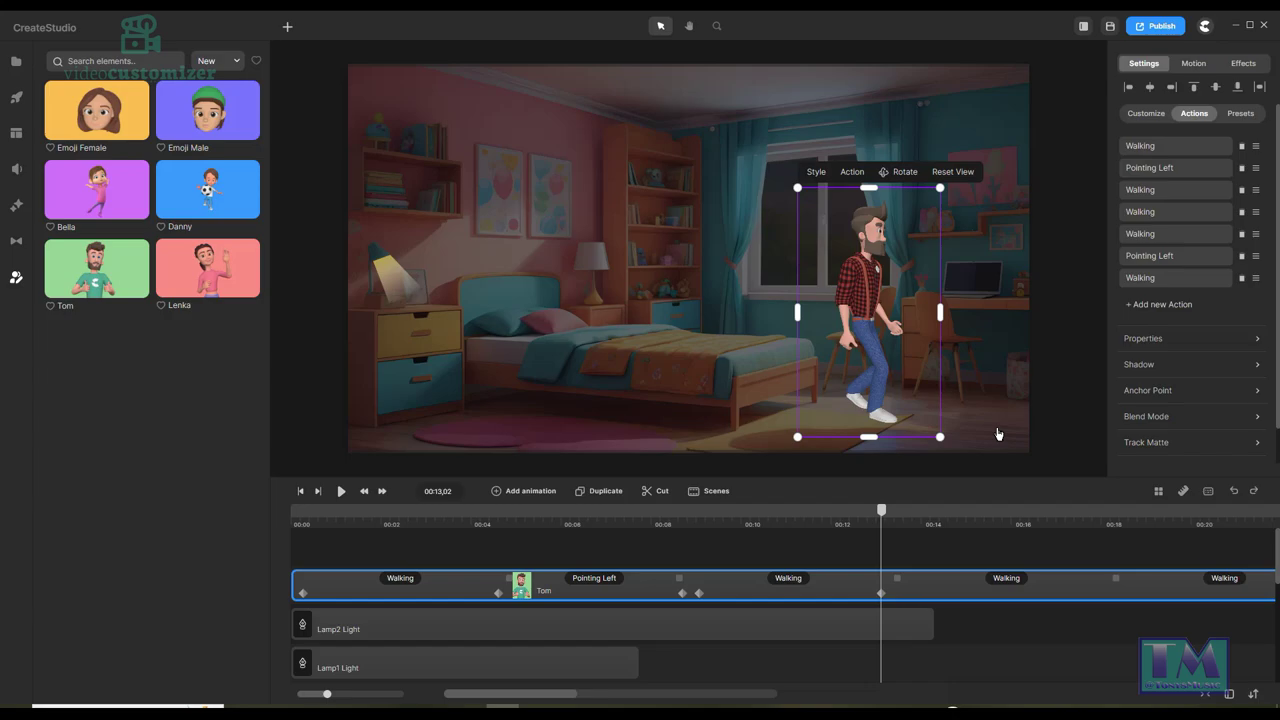
Shift the keyframe at the end of Tom's first walk slightly earlier, and move the turn's start keyframe to 00:08,14.
{"action": "left_click_drag", "start_coordinate": [884, 520], "coordinate": [476, 545]}
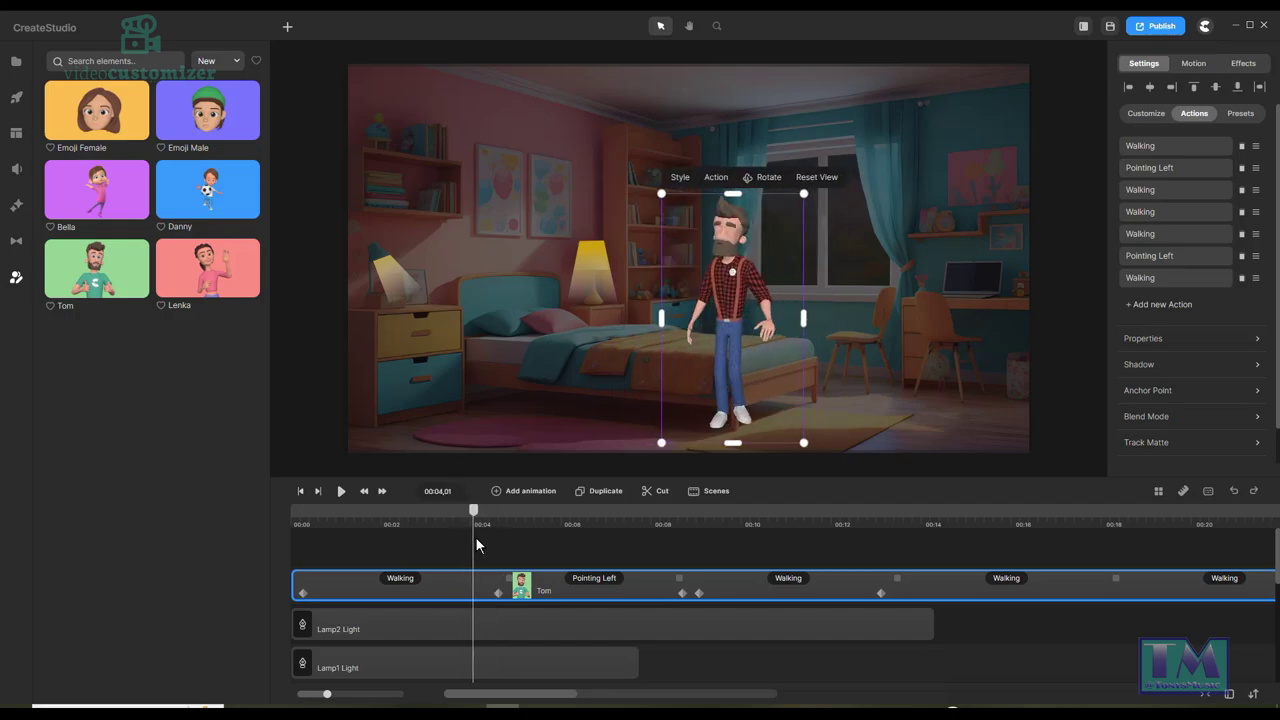
{"action": "left_click", "coordinate": [498, 593]}
{"action": "left_click_drag", "start_coordinate": [498, 593], "coordinate": [466, 592]}
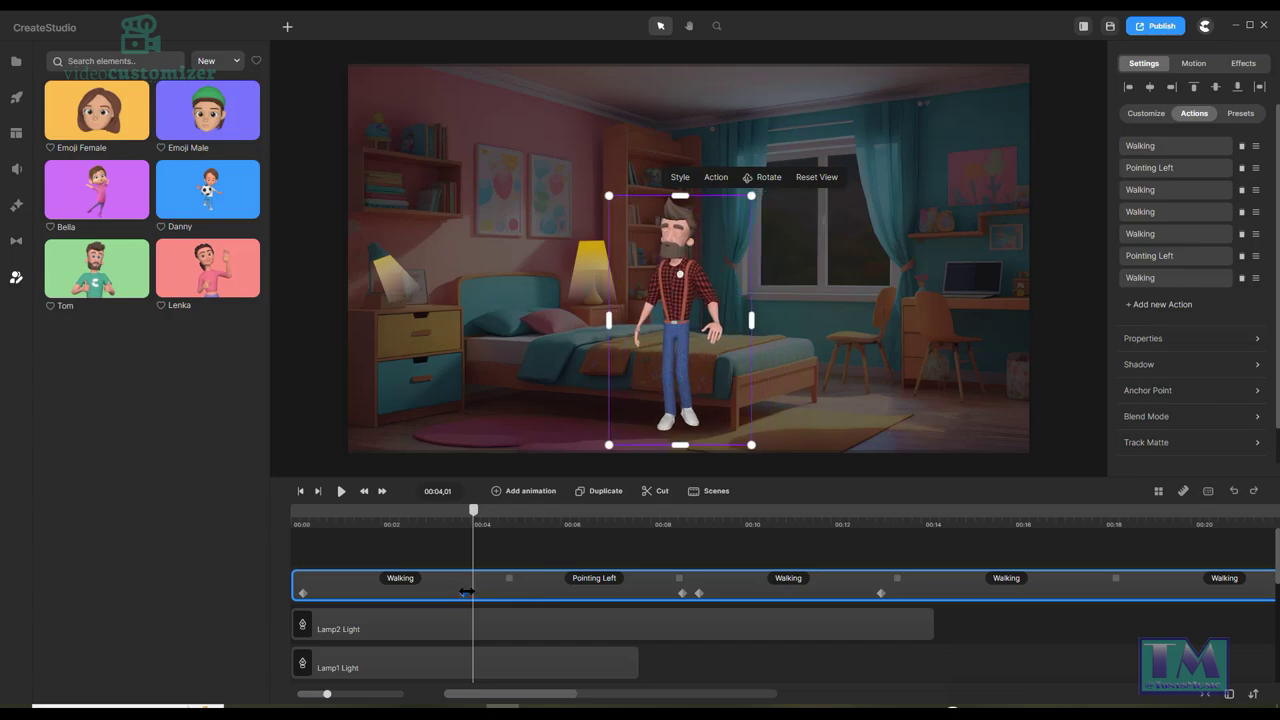
{"action": "left_click_drag", "start_coordinate": [473, 510], "coordinate": [678, 534]}
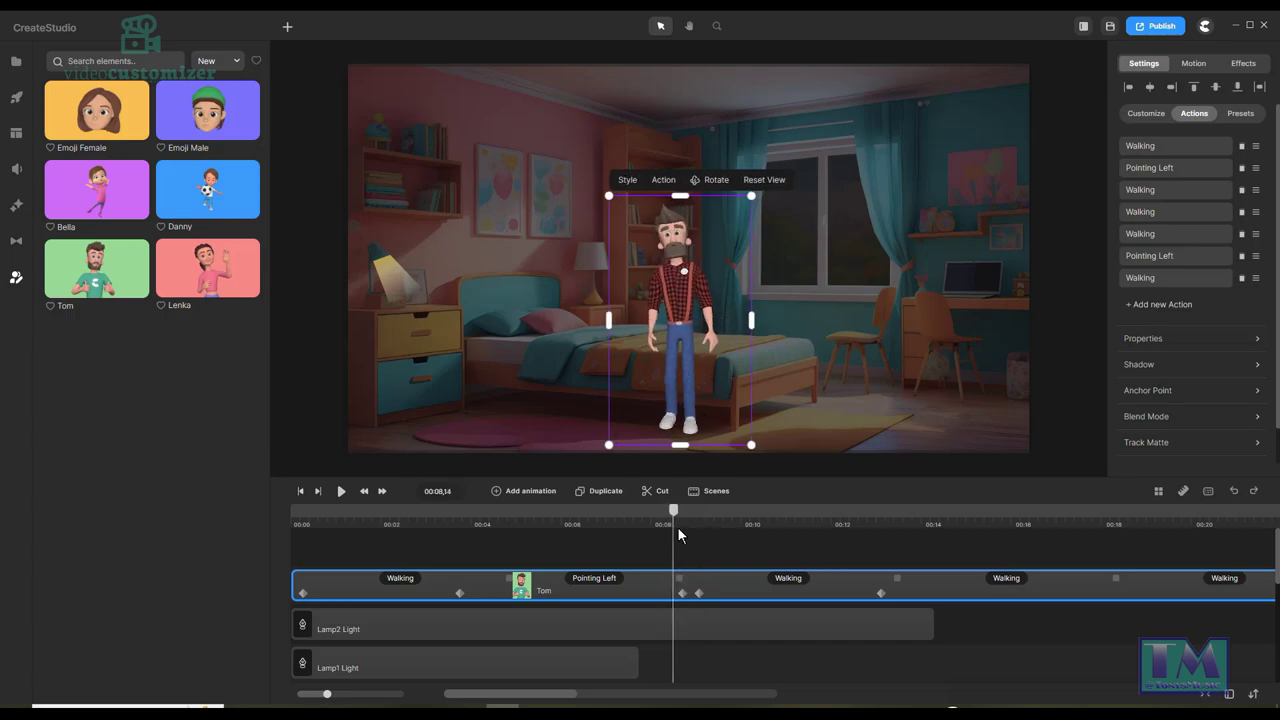
{"action": "left_click", "coordinate": [699, 593]}
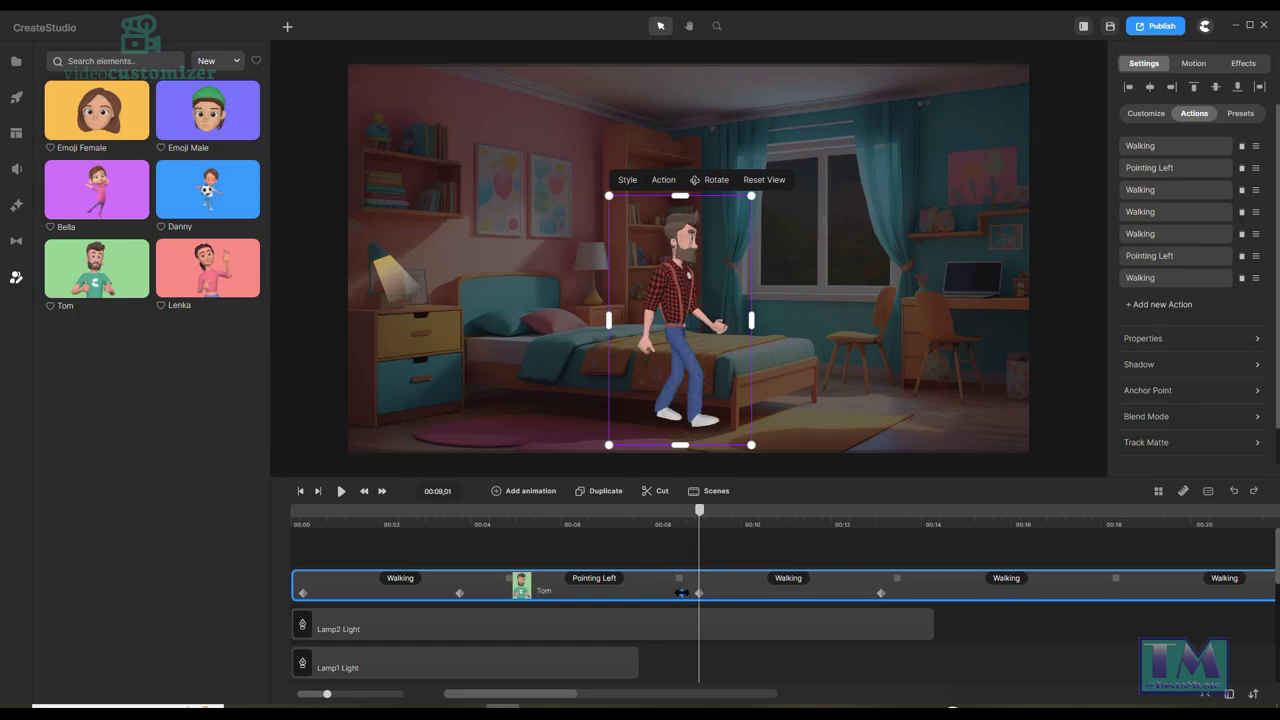
{"action": "left_click", "coordinate": [673, 593]}
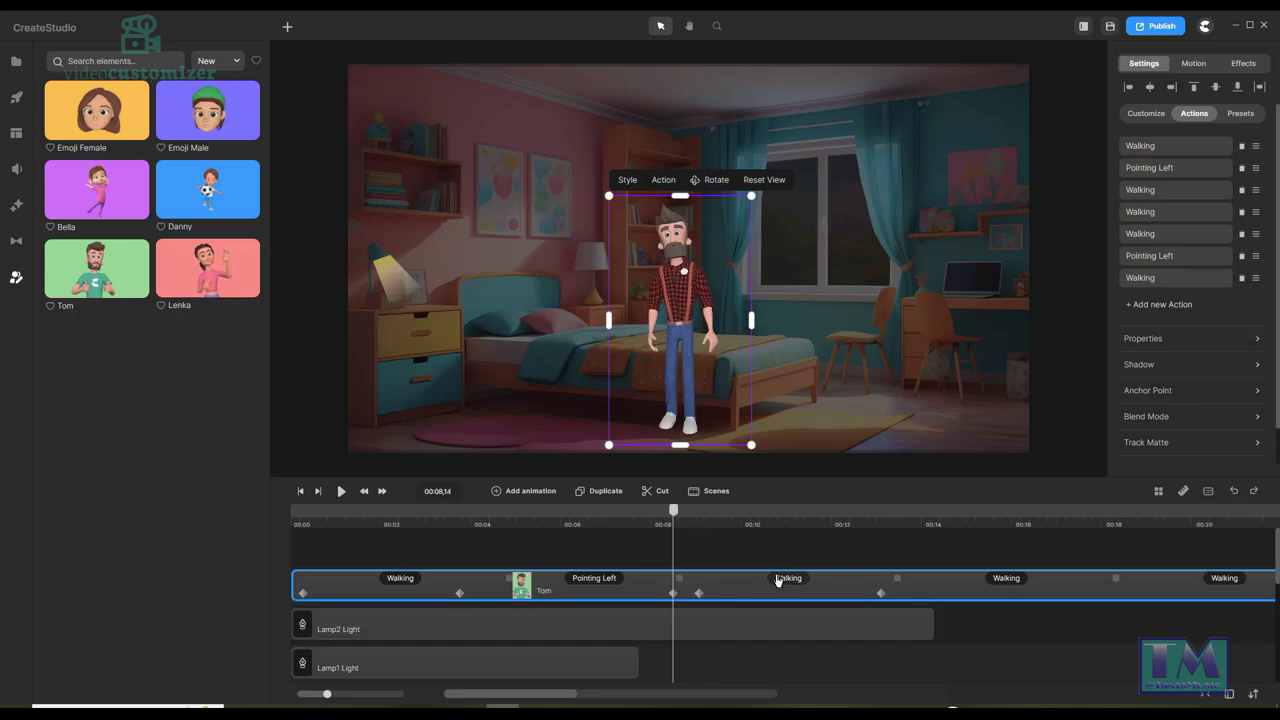
Add a Character View animation with Linear easing to Tom at 00:13,06 and move its start keyframe back to 00:13,02.
{"action": "left_click_drag", "start_coordinate": [676, 514], "coordinate": [888, 534]}
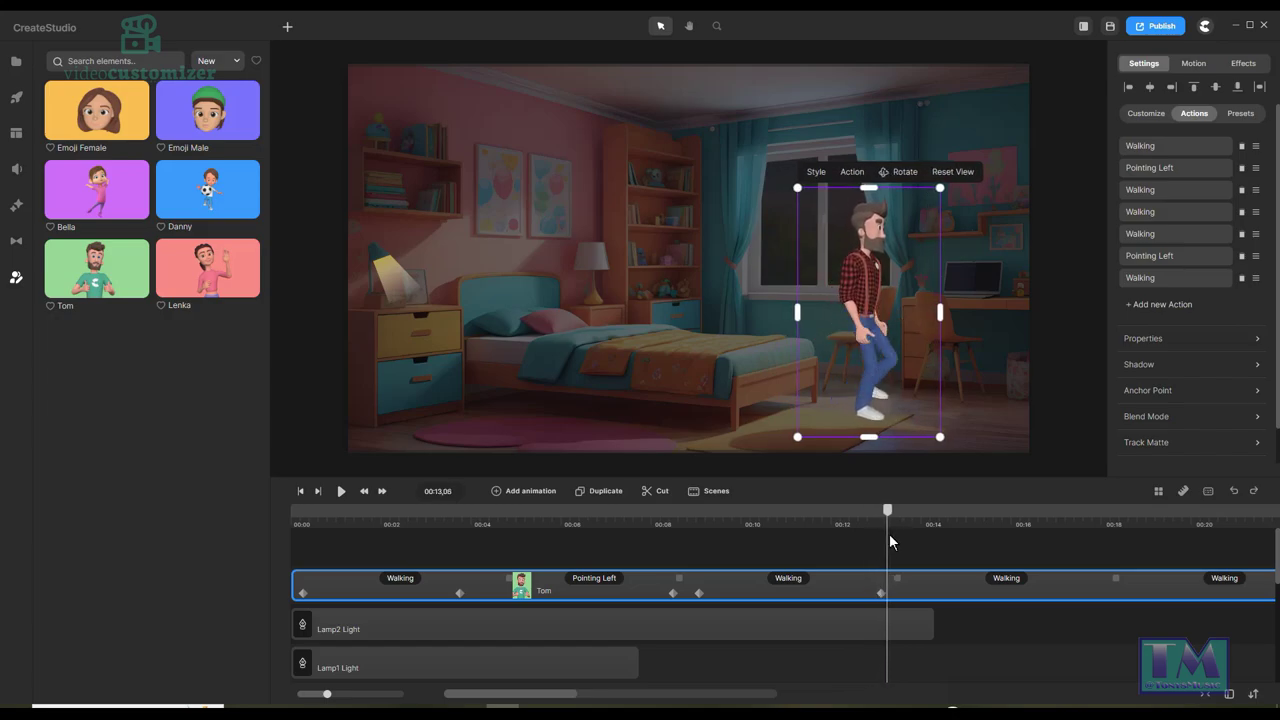
{"action": "left_click", "coordinate": [499, 492]}
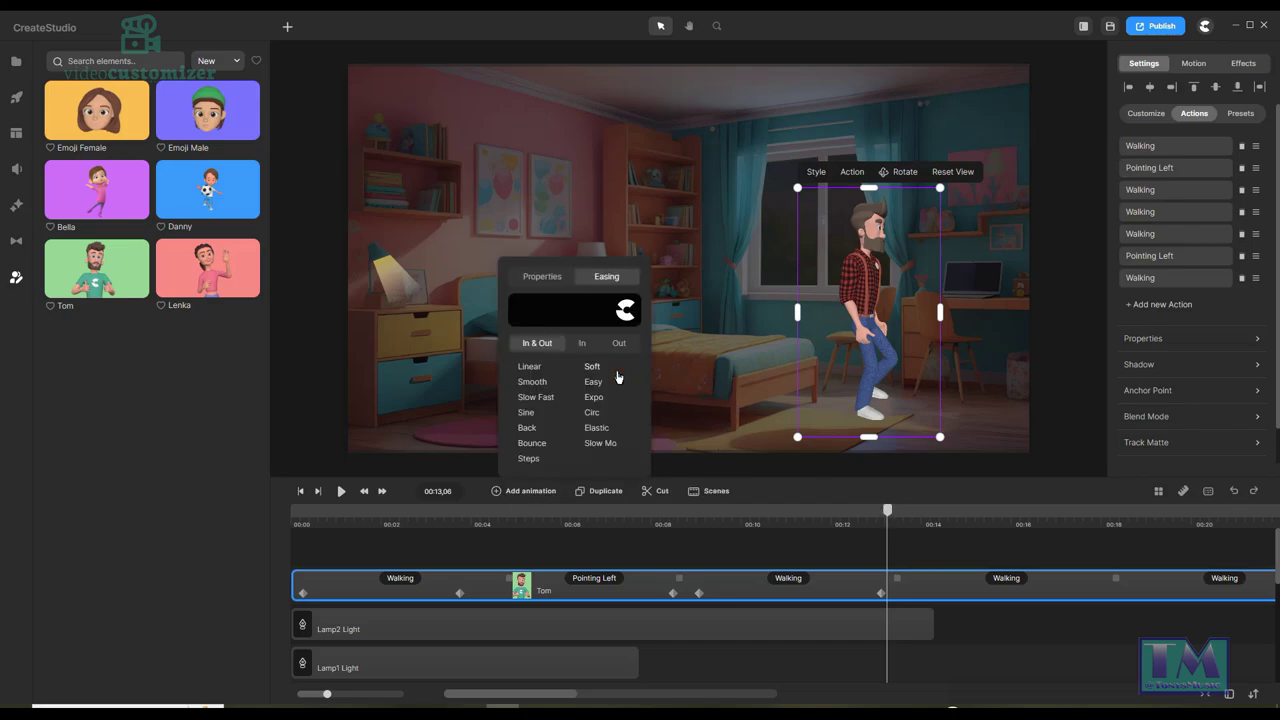
{"action": "left_click", "coordinate": [530, 366]}
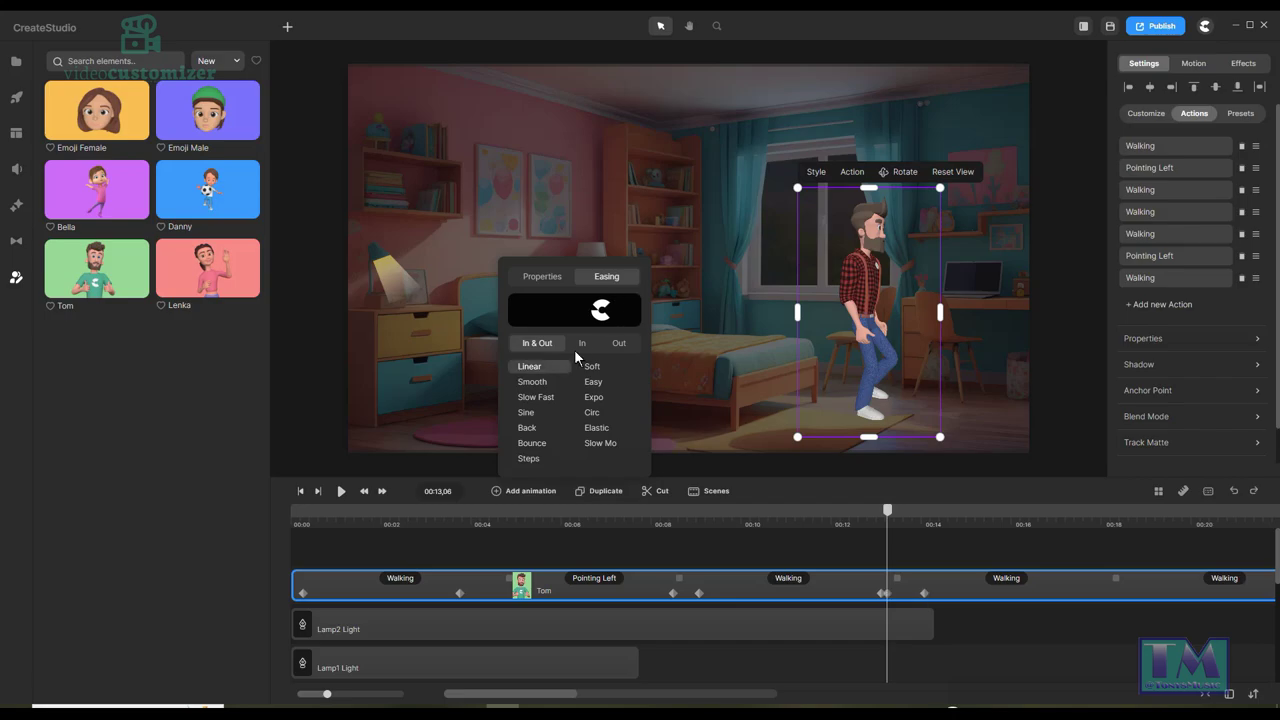
{"action": "left_click", "coordinate": [543, 284]}
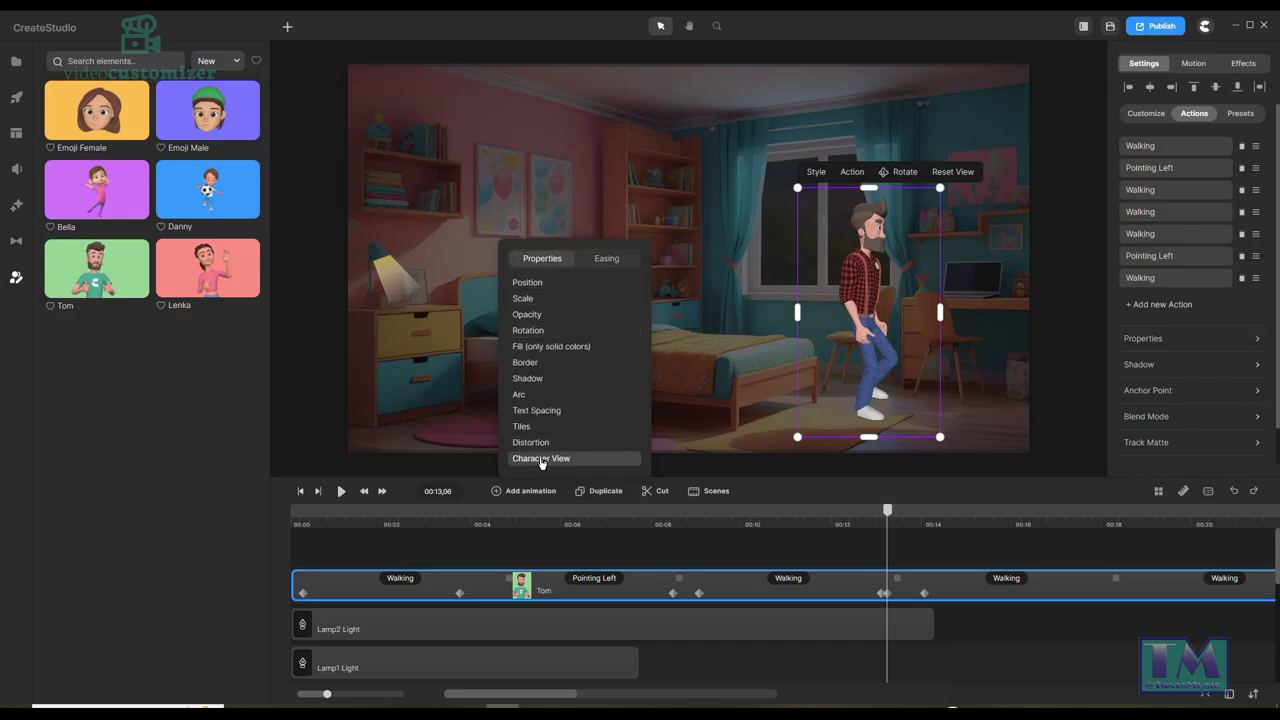
{"action": "left_click", "coordinate": [878, 595]}
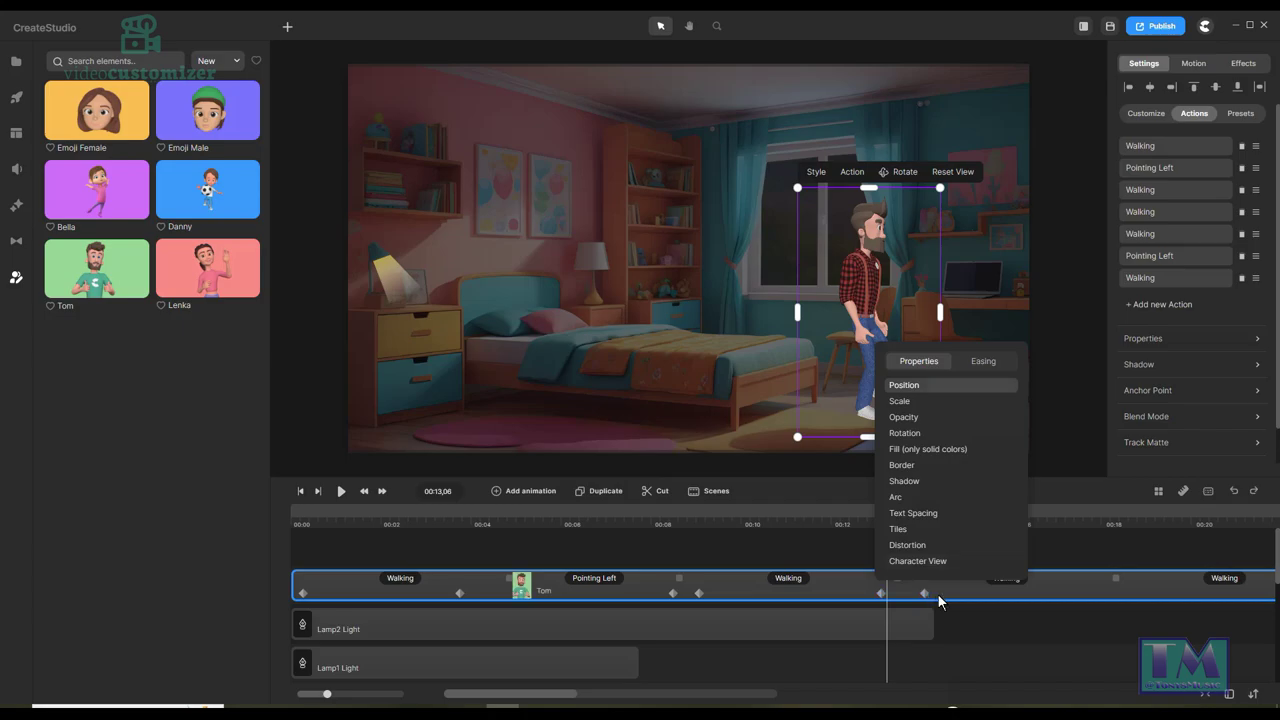
Rotate Tom at the 00:14,01 keyframe to turn him from the desk towards the bed.
{"action": "left_click", "coordinate": [926, 593]}
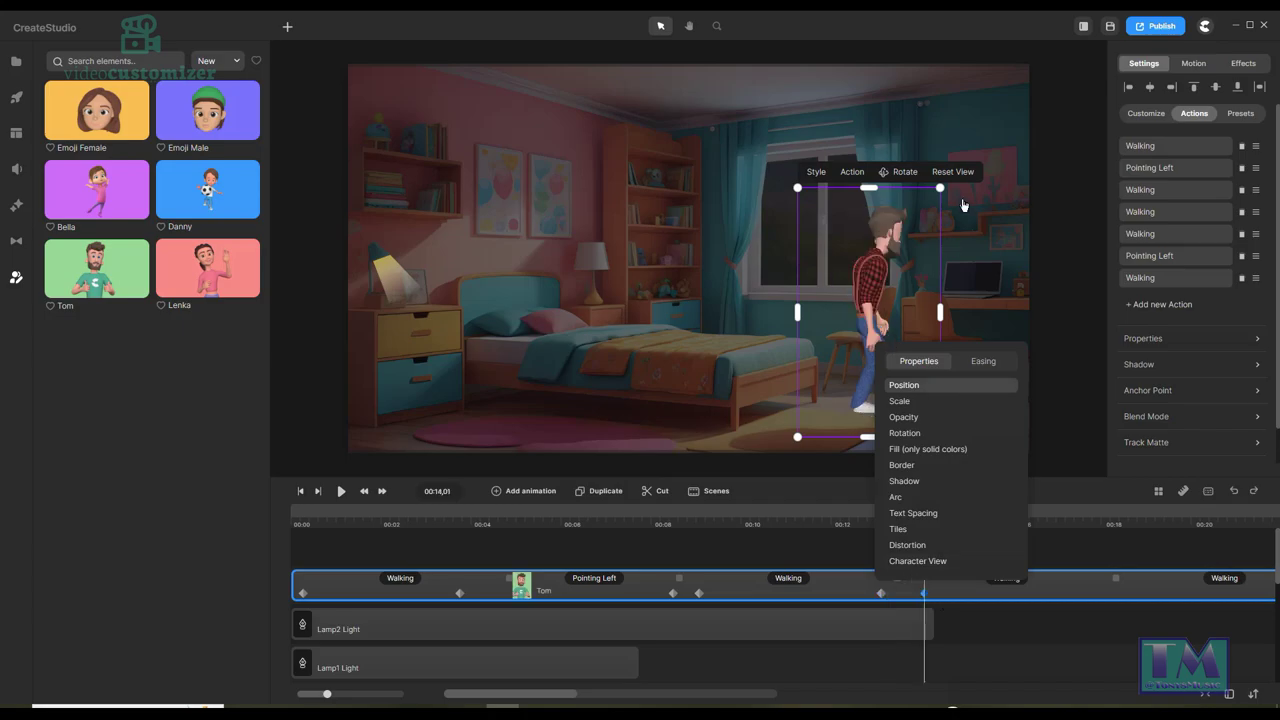
{"action": "left_click", "coordinate": [916, 180]}
{"action": "left_click_drag", "start_coordinate": [895, 312], "coordinate": [755, 312]}
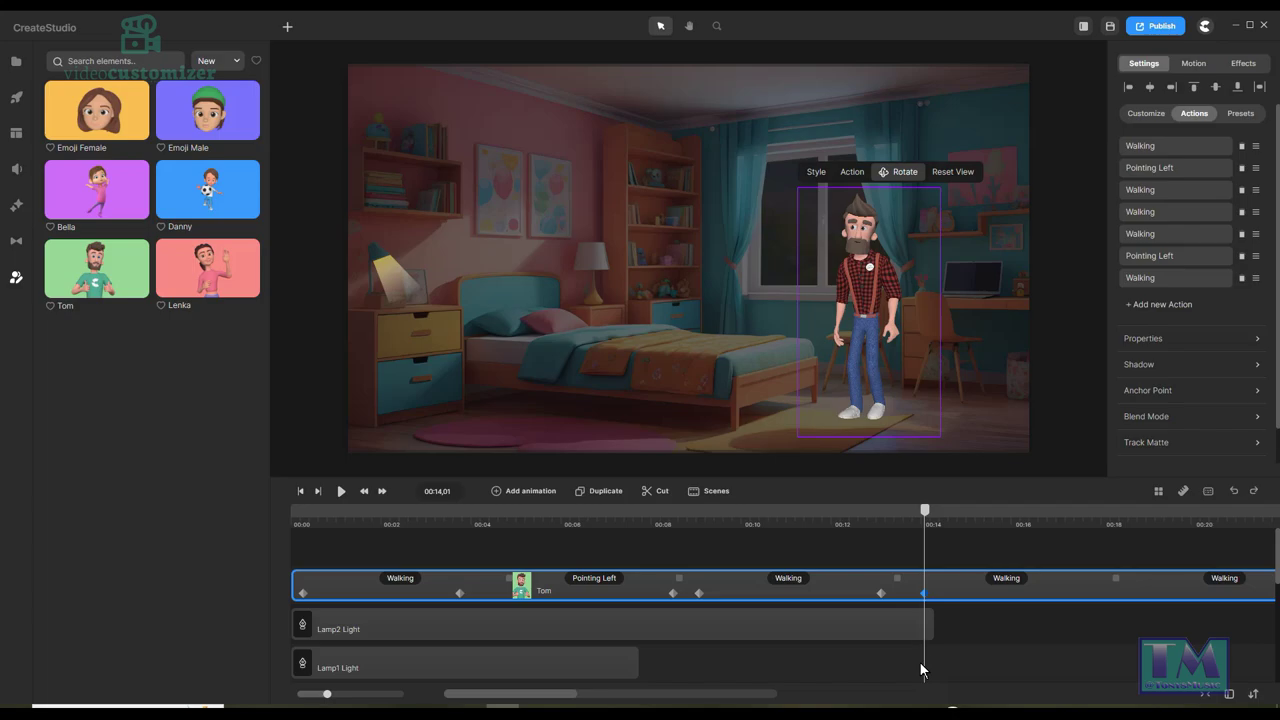
Turn on Disable Start and Disable End for the second Walking action after the first Pointing Left.
{"action": "mouse_move", "coordinate": [926, 514]}
{"action": "left_mouse_down"}
{"action": "mouse_move", "coordinate": [609, 522]}
{"action": "mouse_move", "coordinate": [918, 527]}
{"action": "mouse_move", "coordinate": [873, 524]}
{"action": "mouse_move", "coordinate": [909, 521]}
{"action": "left_mouse_up"}
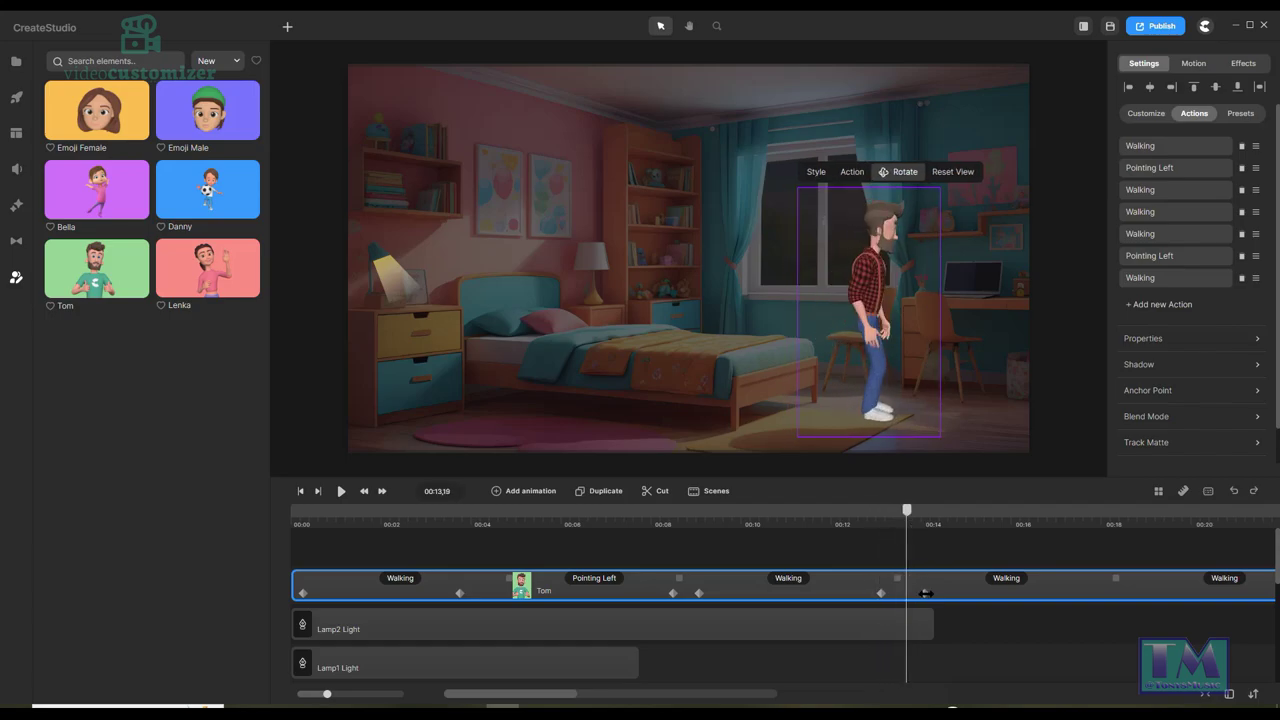
{"action": "left_click", "coordinate": [1019, 580]}
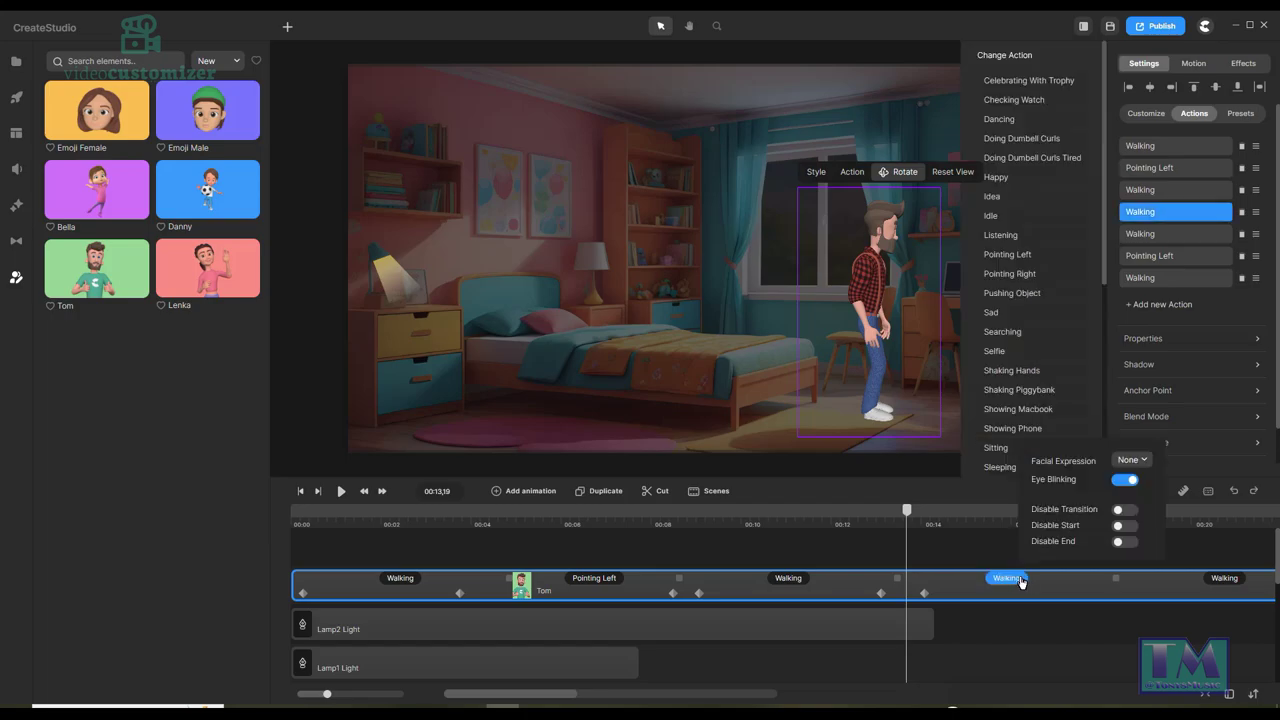
{"action": "left_click", "coordinate": [1120, 526]}
{"action": "left_click", "coordinate": [1123, 541]}
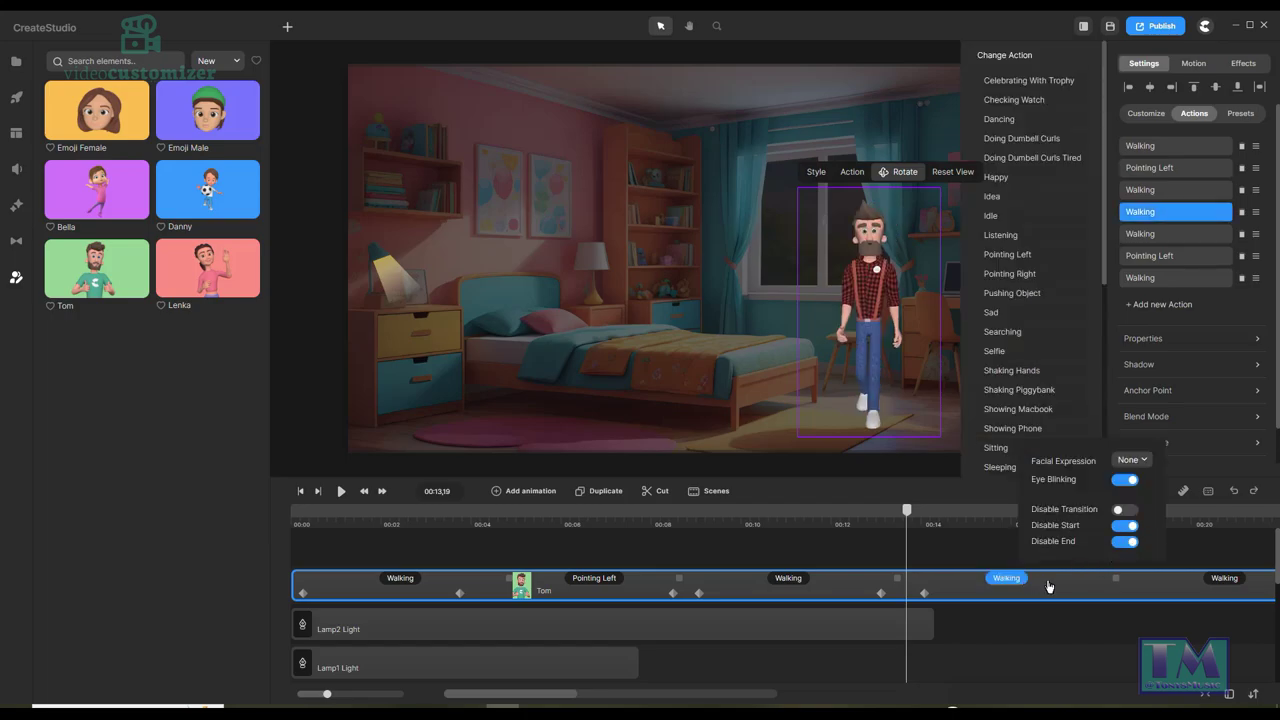
Try adding a Character View animation with Linear easing to Tom at 00:14,07, starting it from 00:14,01, and delete that animation.
{"action": "left_click_drag", "start_coordinate": [909, 520], "coordinate": [937, 527]}
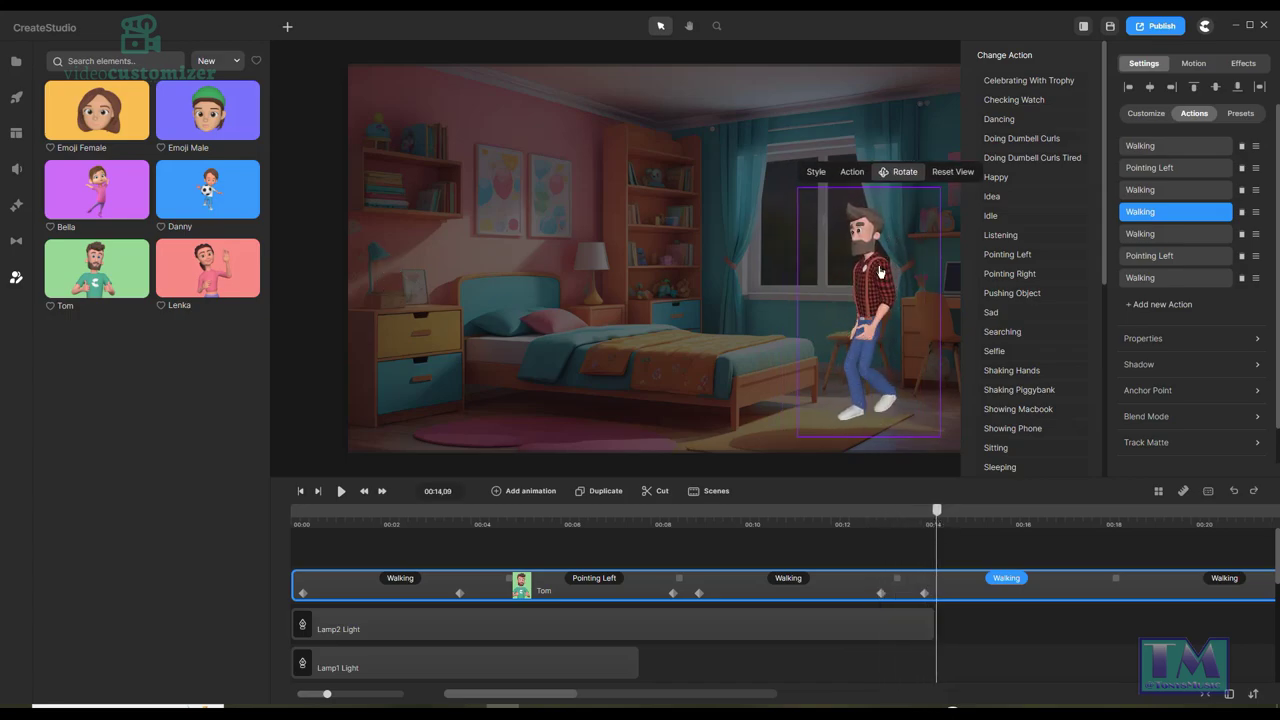
{"action": "left_click", "coordinate": [895, 321]}
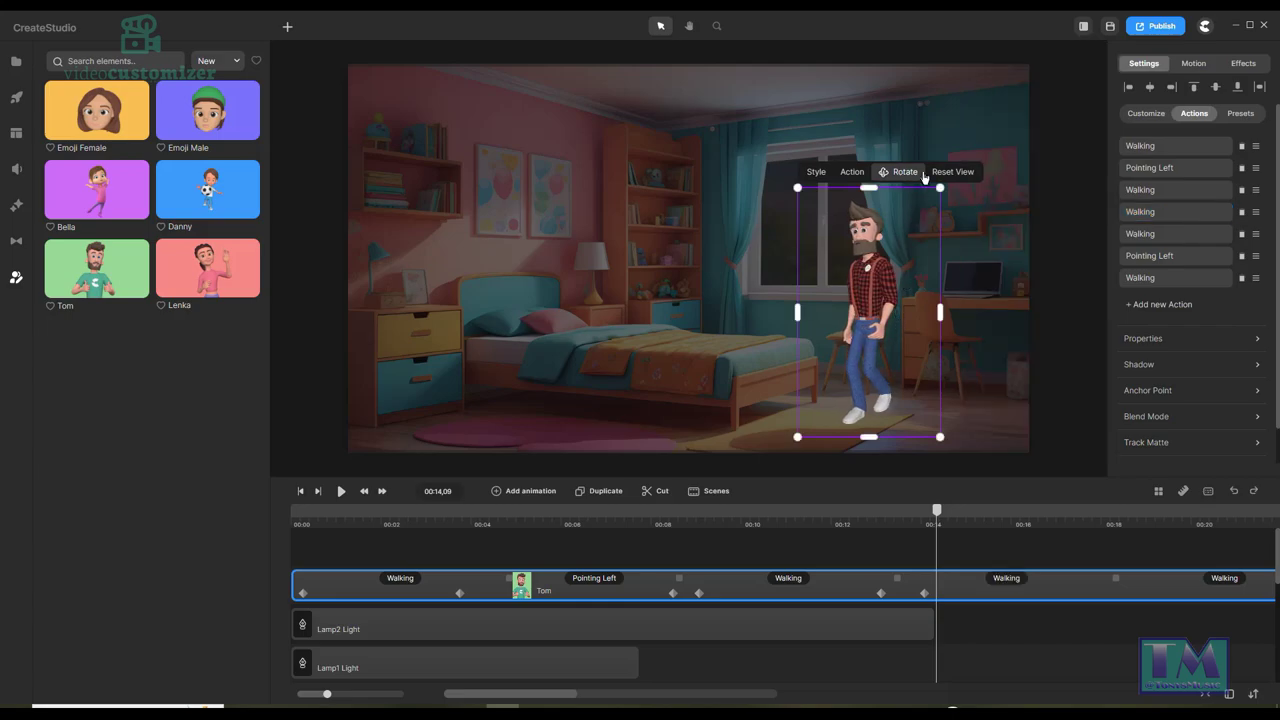
{"action": "left_click_drag", "start_coordinate": [935, 514], "coordinate": [944, 567]}
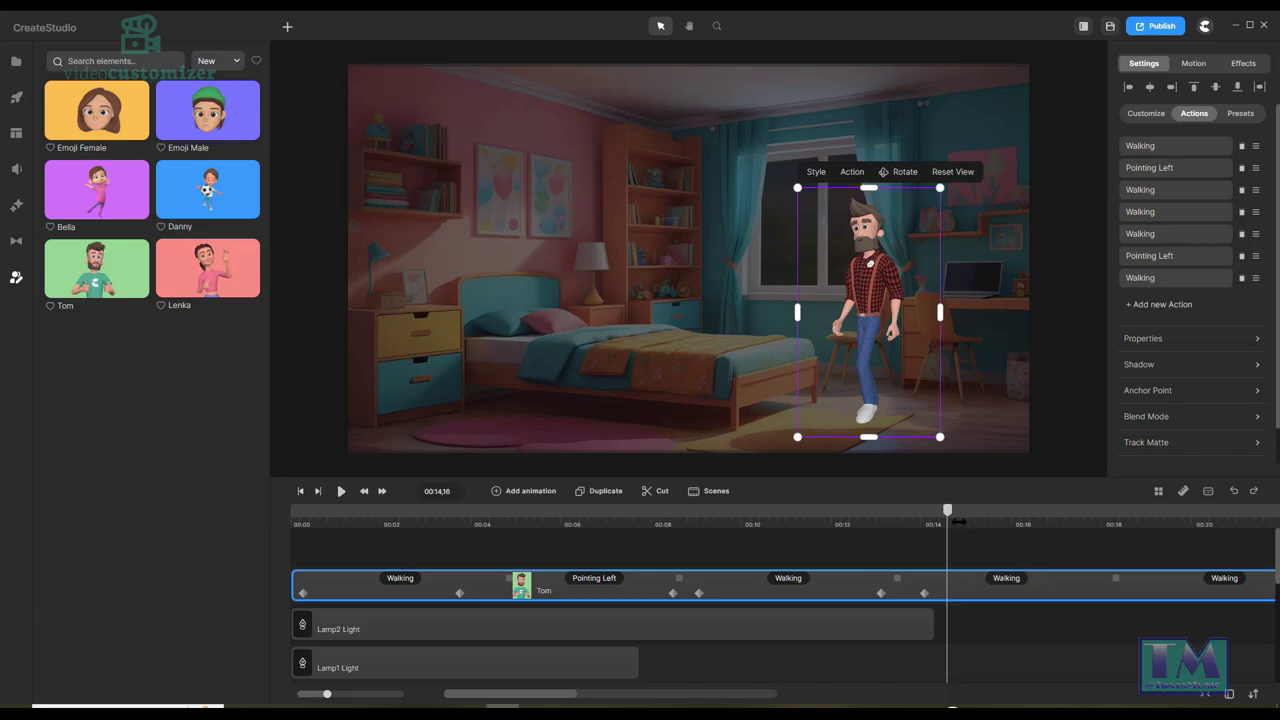
{"action": "left_click_drag", "start_coordinate": [948, 518], "coordinate": [935, 518]}
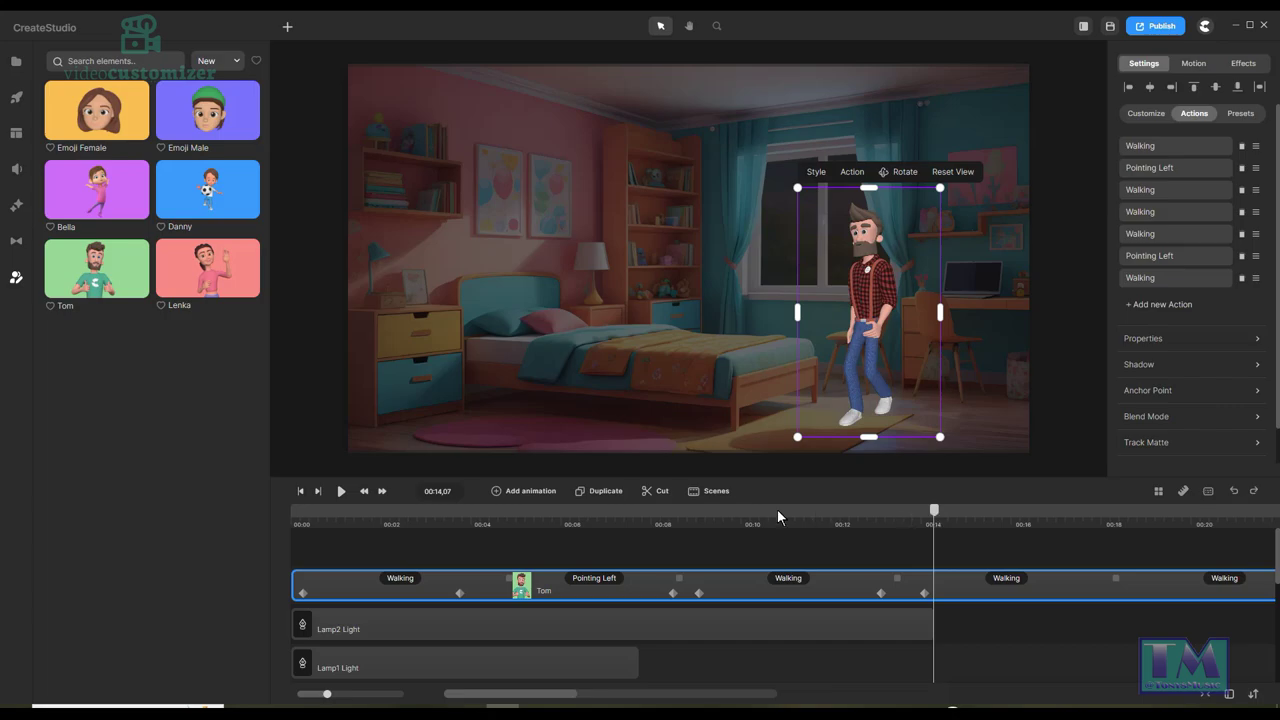
{"action": "left_click", "coordinate": [501, 493]}
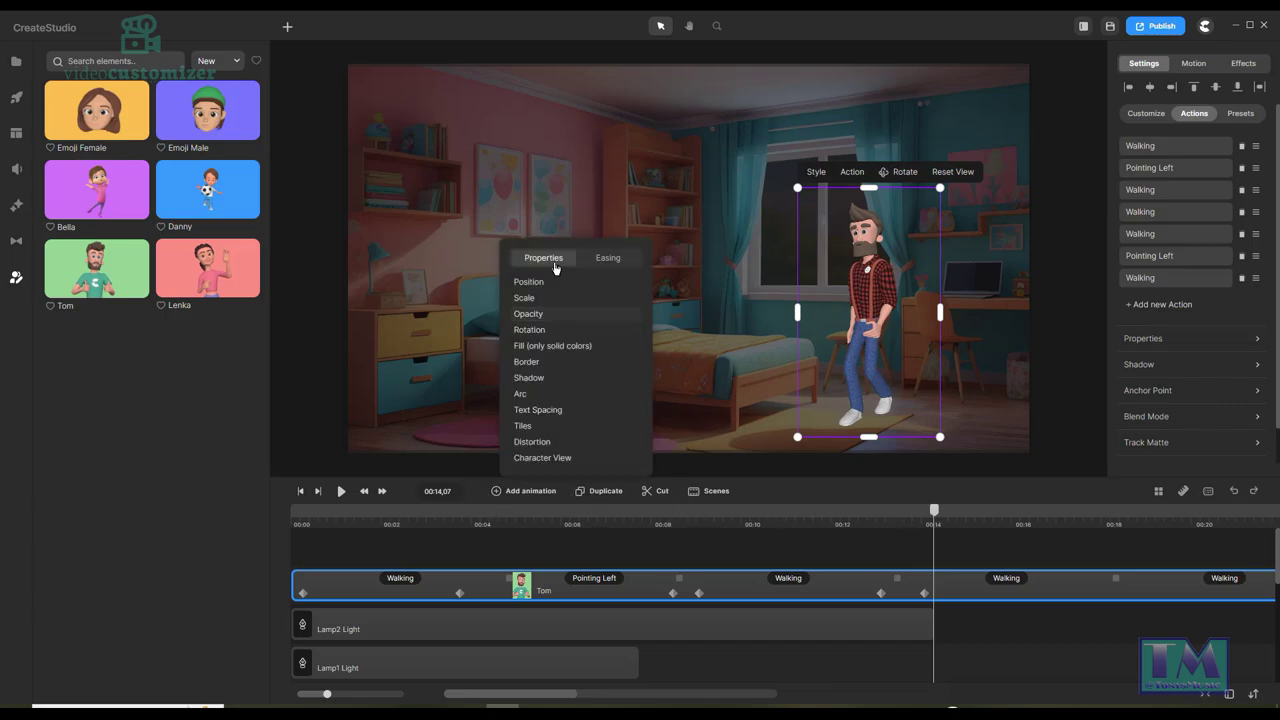
{"action": "left_click", "coordinate": [607, 258]}
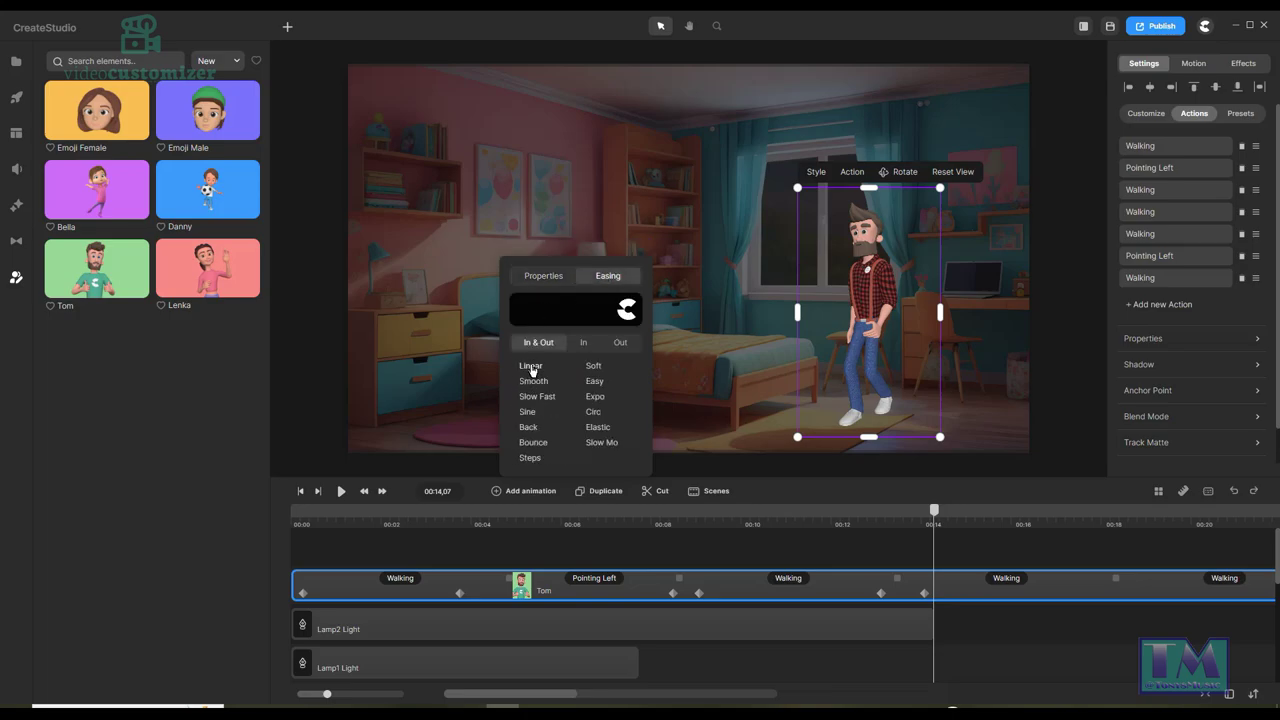
{"action": "left_click", "coordinate": [543, 275]}
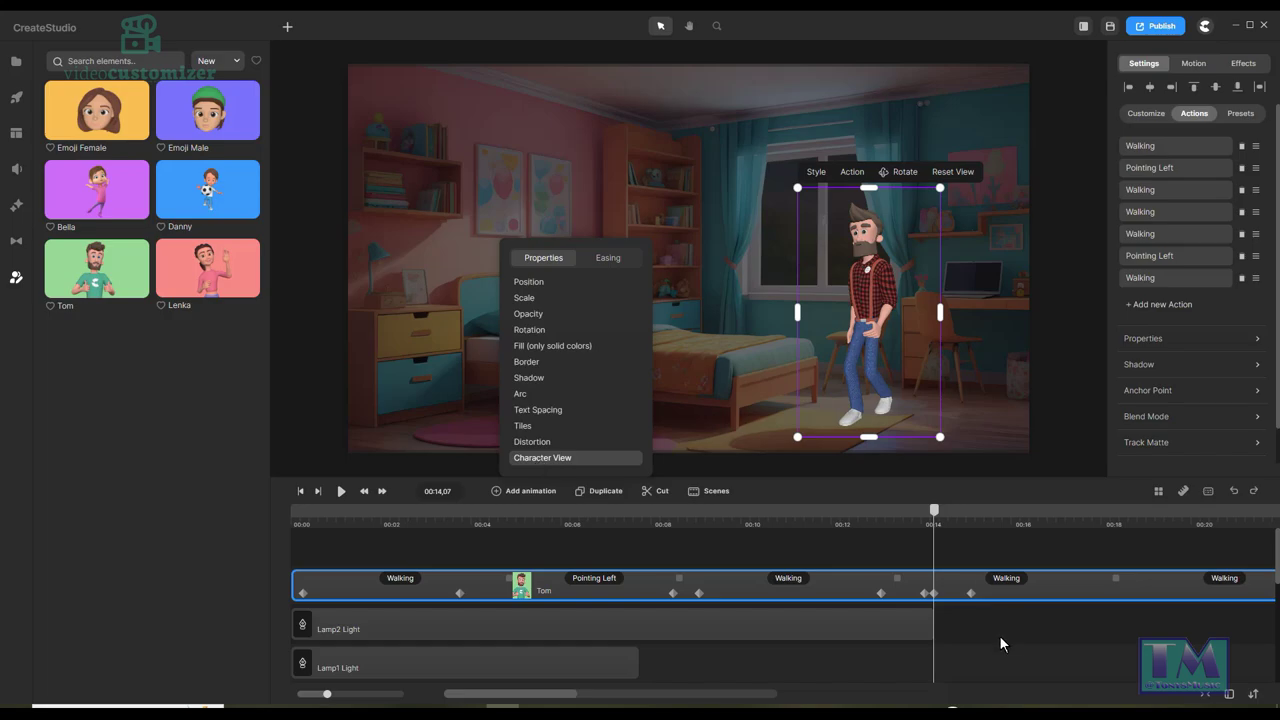
{"action": "left_click", "coordinate": [923, 594]}
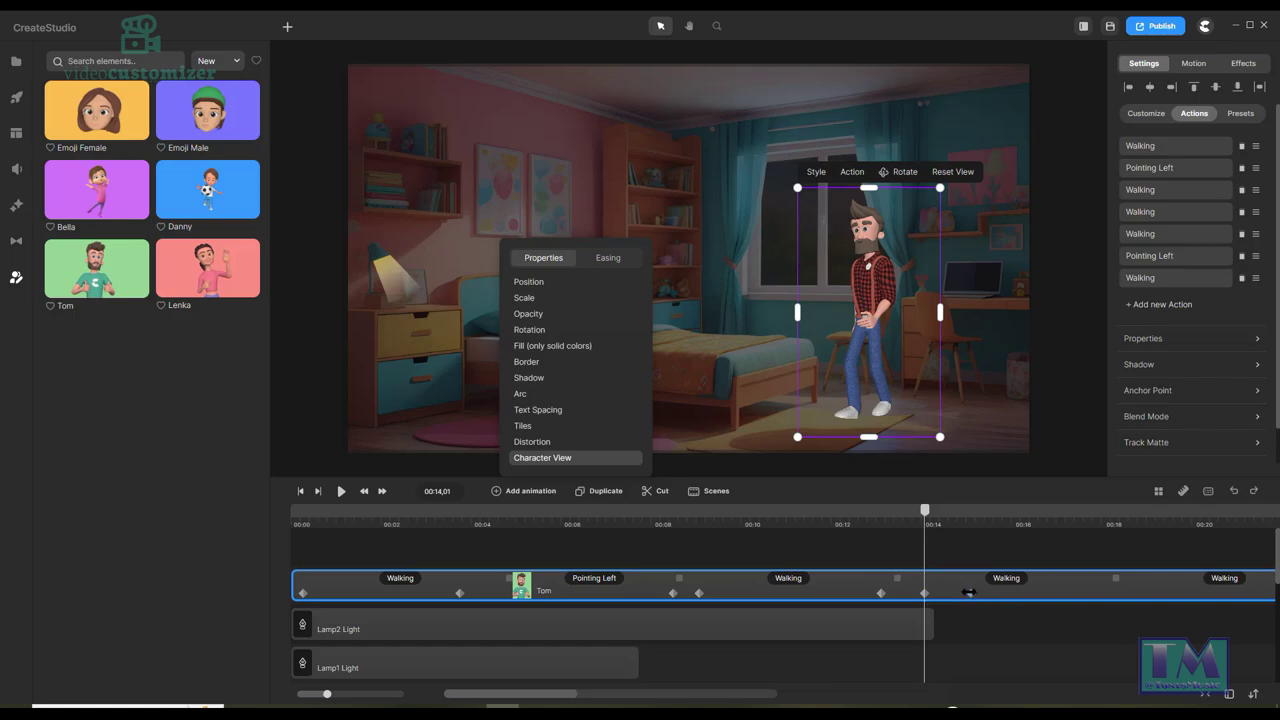
{"action": "mouse_move", "coordinate": [925, 531]}
{"action": "left_mouse_down"}
{"action": "mouse_move", "coordinate": [914, 510]}
{"action": "mouse_move", "coordinate": [827, 497]}
{"action": "mouse_move", "coordinate": [974, 506]}
{"action": "mouse_move", "coordinate": [933, 512]}
{"action": "left_mouse_up"}
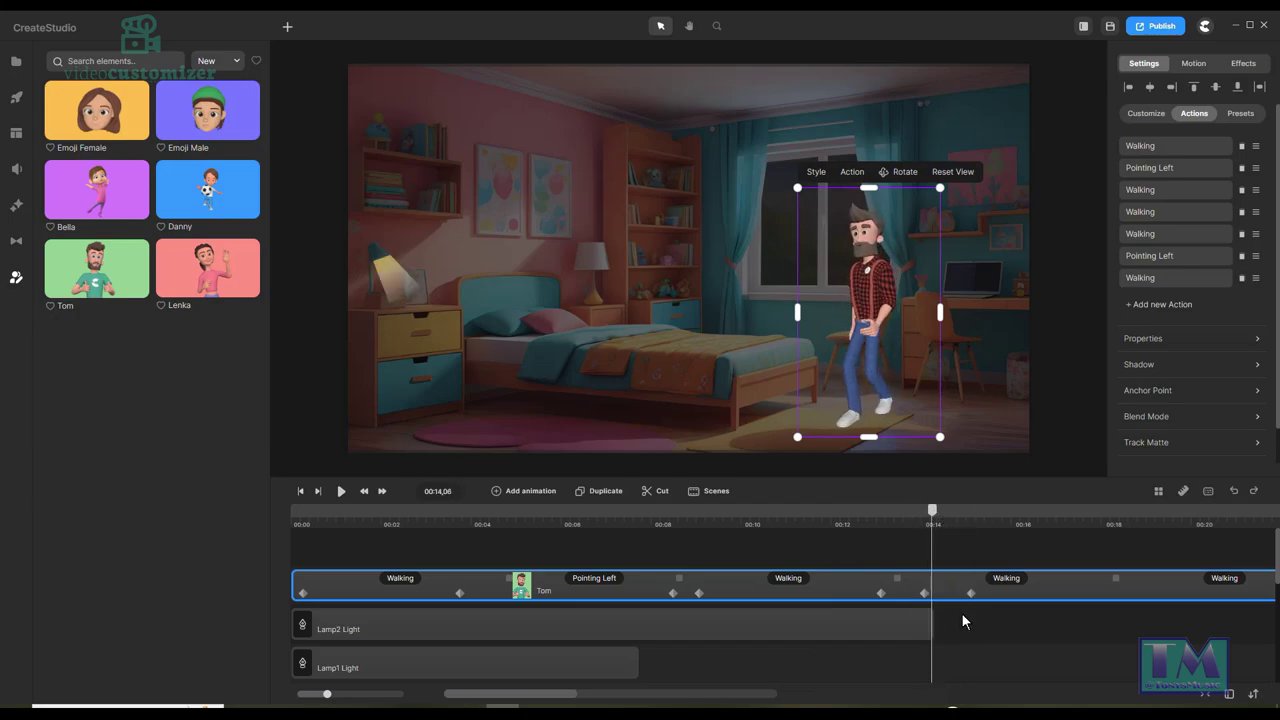
{"action": "mouse_move", "coordinate": [1003, 600]}
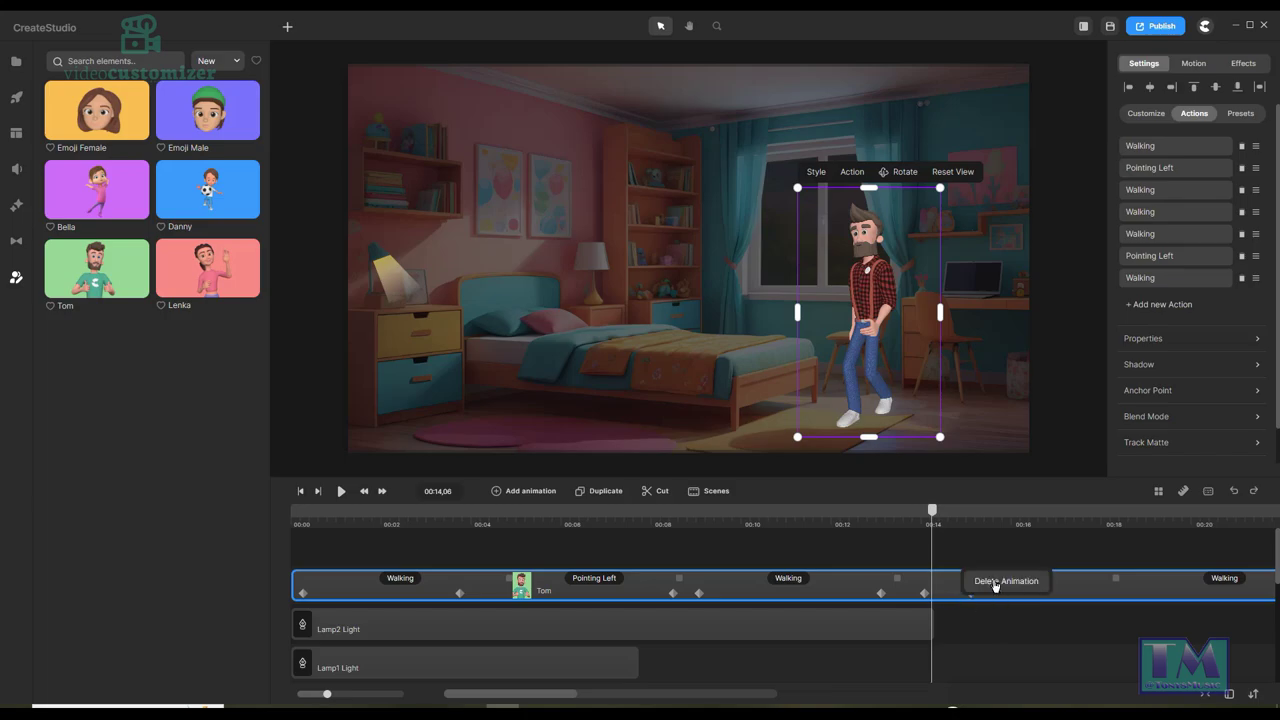
Add a Position animation with Linear easing to Tom at 00:14,02.
{"action": "mouse_move", "coordinate": [936, 517]}
{"action": "left_mouse_down"}
{"action": "mouse_move", "coordinate": [876, 517]}
{"action": "mouse_move", "coordinate": [933, 520]}
{"action": "left_mouse_up"}
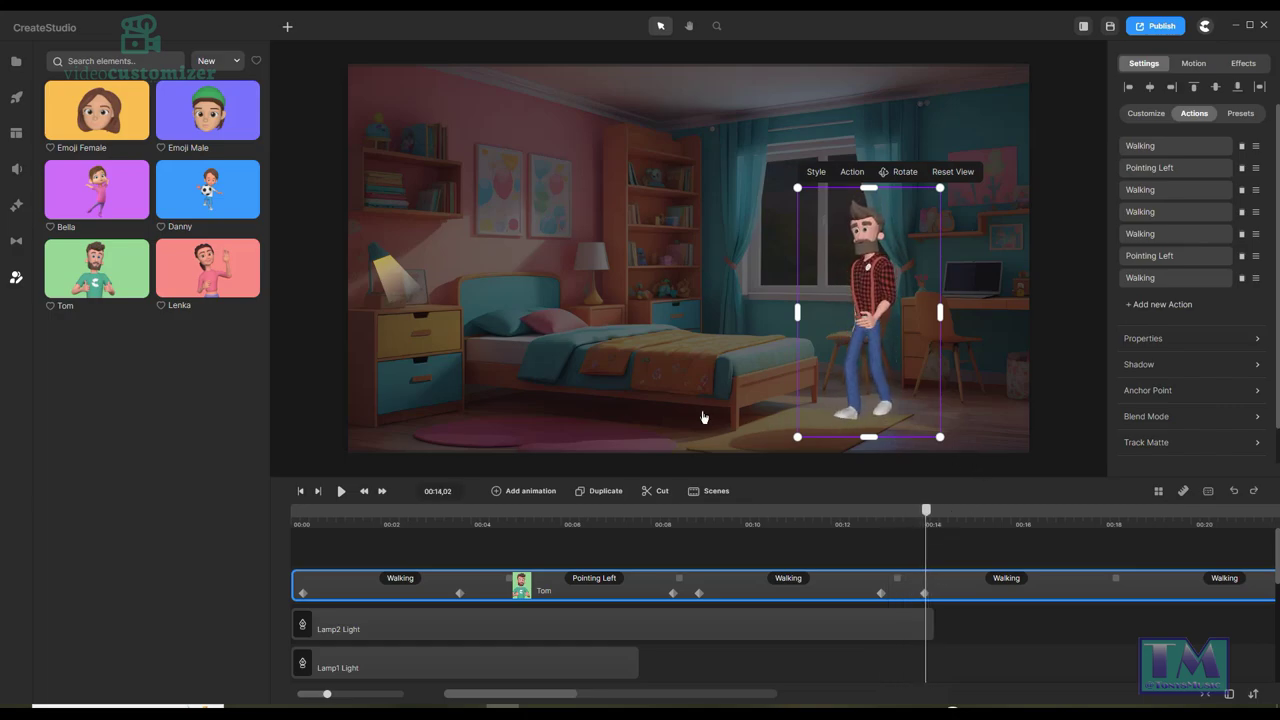
{"action": "left_click", "coordinate": [493, 495]}
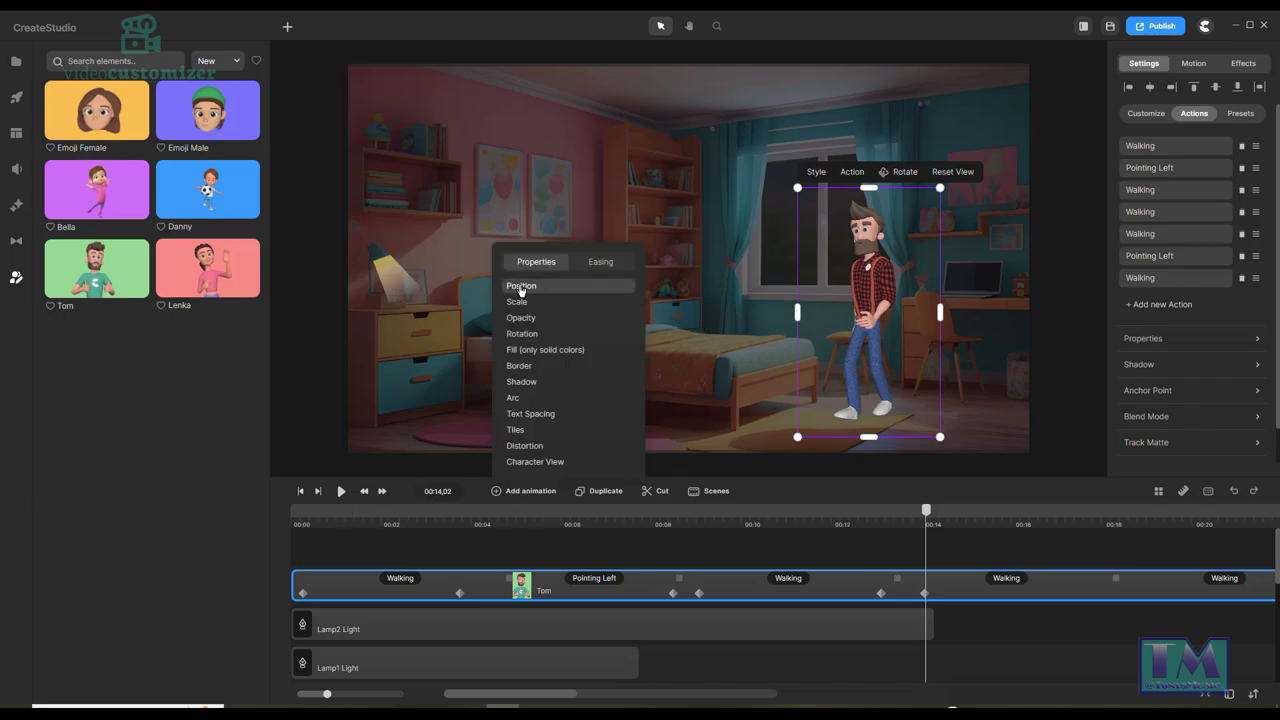
{"action": "left_click", "coordinate": [603, 264]}
{"action": "left_click", "coordinate": [524, 372]}
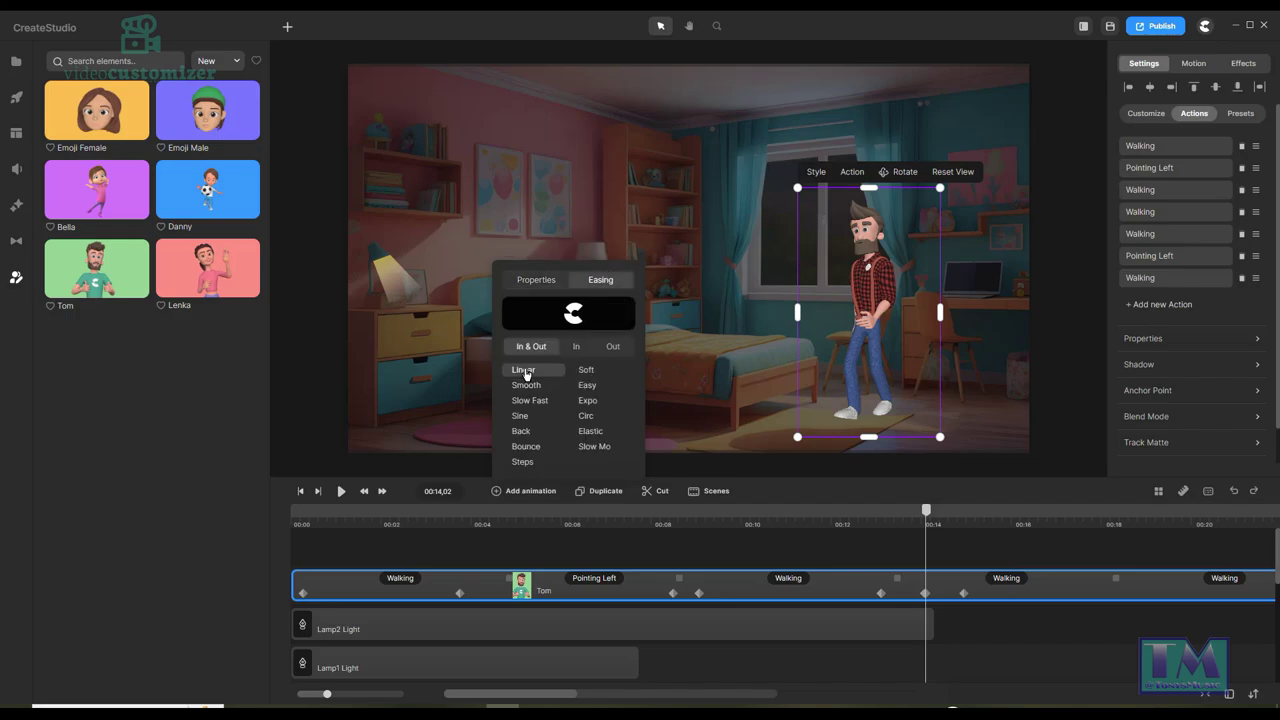
Extend Tom's Position animation to end at 00:17,12 and place him near the foot of the bed at that keyframe.
{"action": "left_click_drag", "start_coordinate": [964, 596], "coordinate": [1076, 594]}
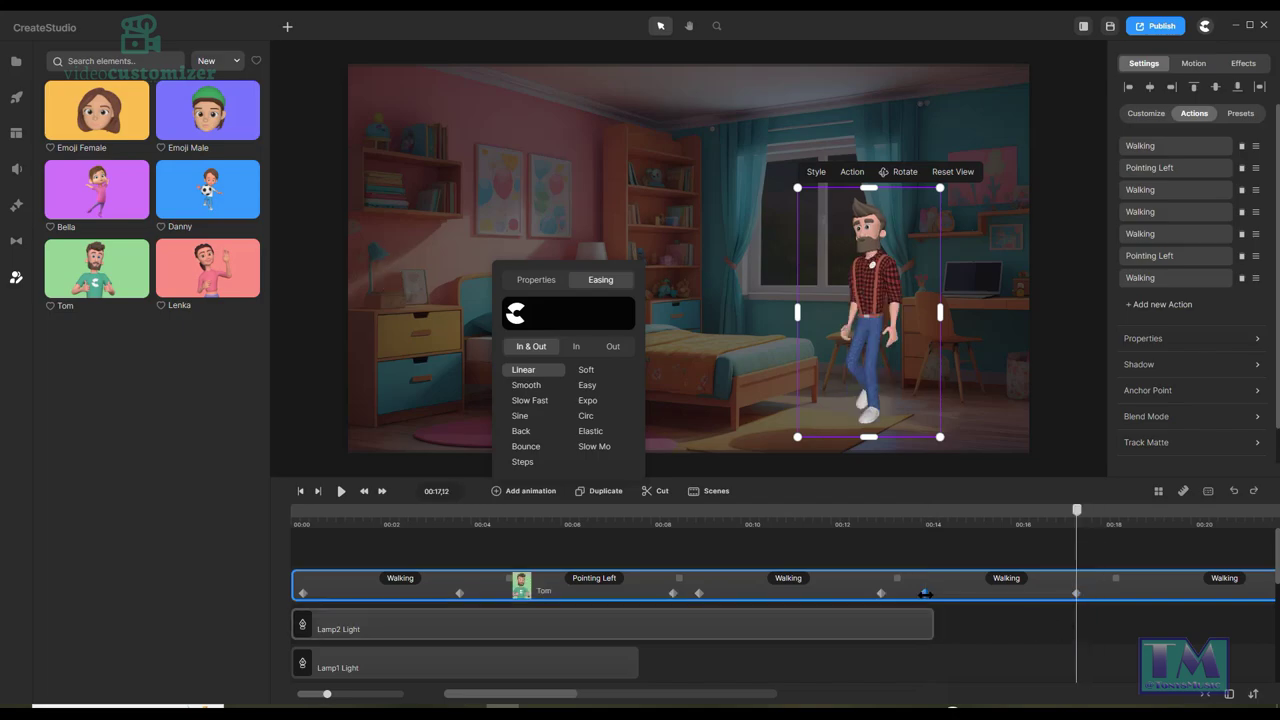
{"action": "left_click", "coordinate": [923, 594]}
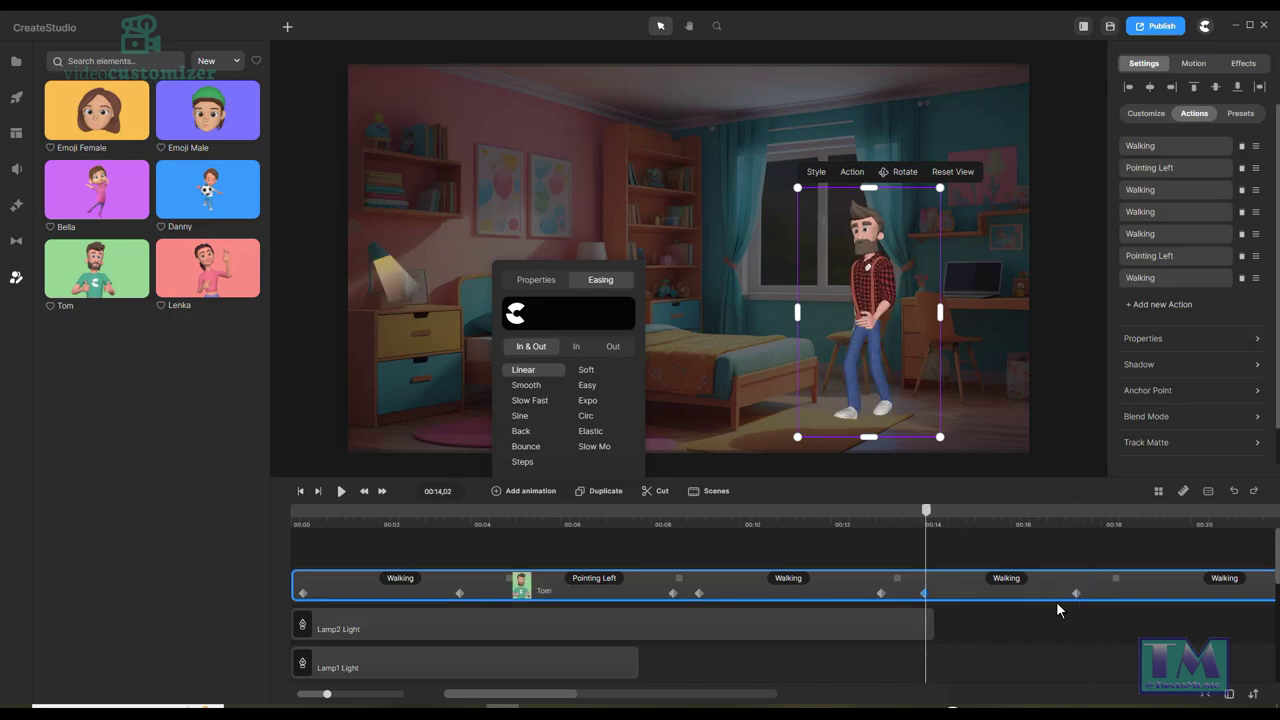
{"action": "left_click", "coordinate": [872, 276]}
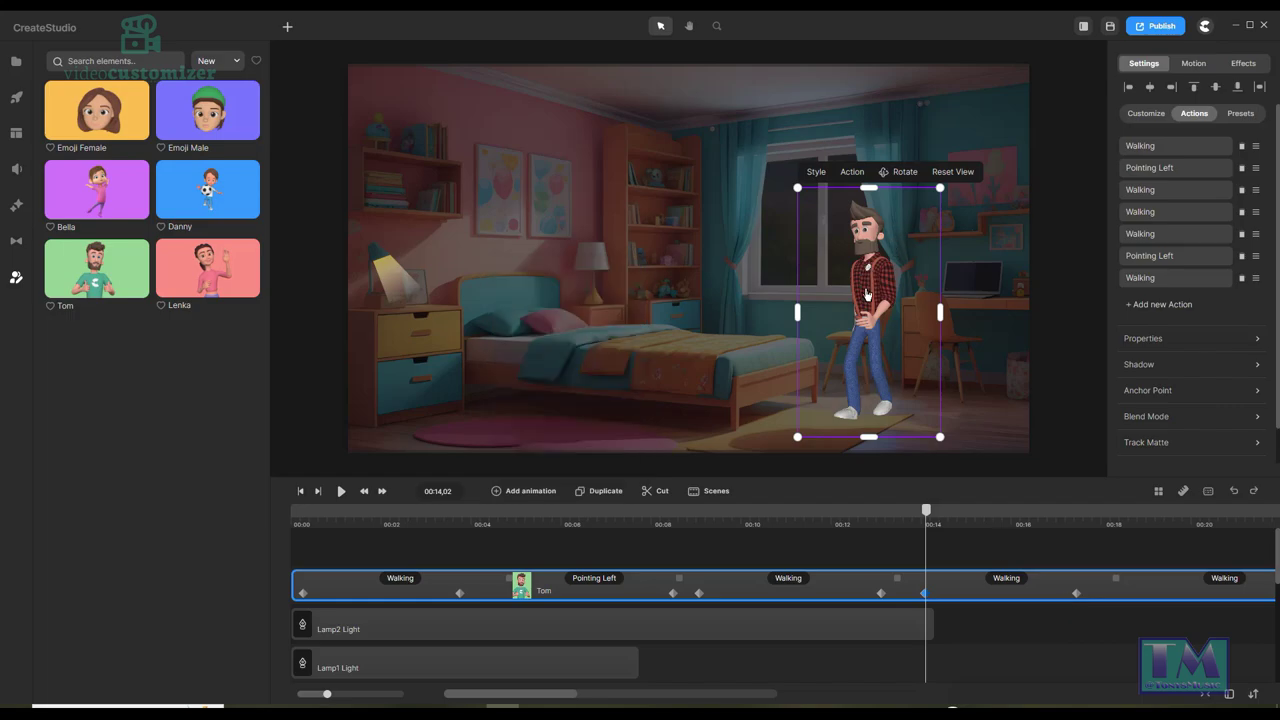
{"action": "left_click", "coordinate": [1074, 594]}
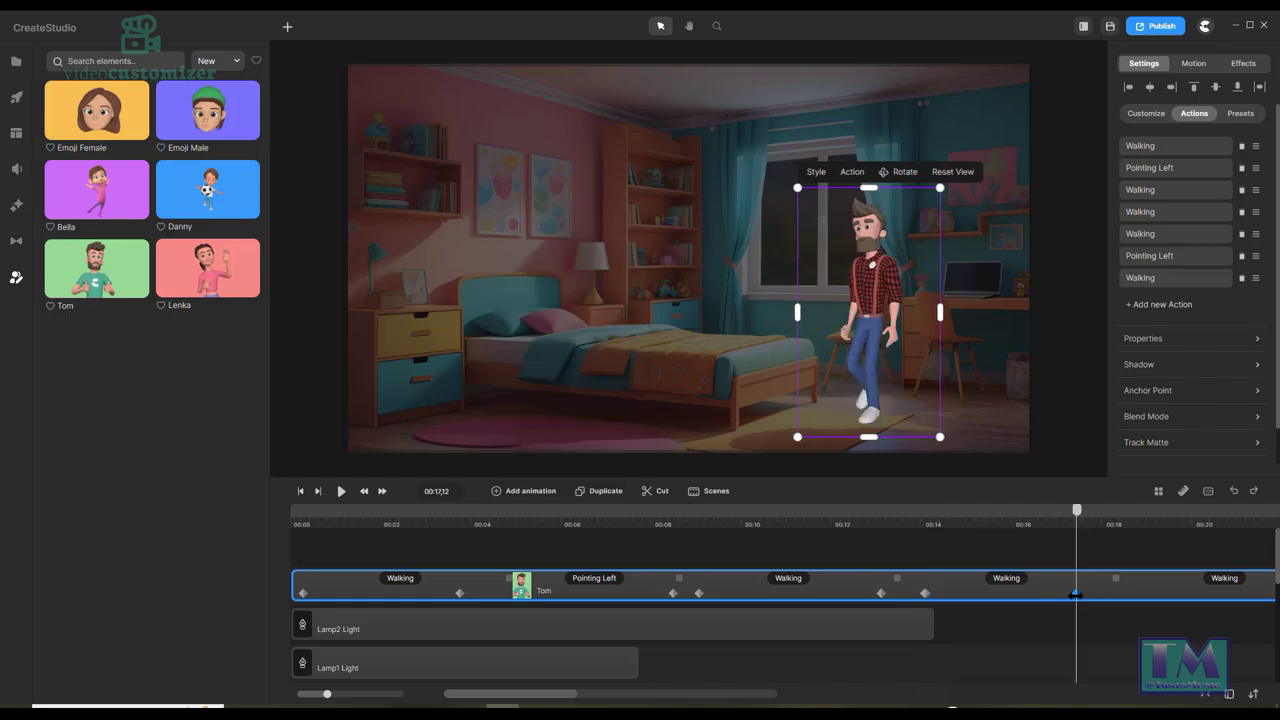
{"action": "left_click_drag", "start_coordinate": [871, 315], "coordinate": [765, 356]}
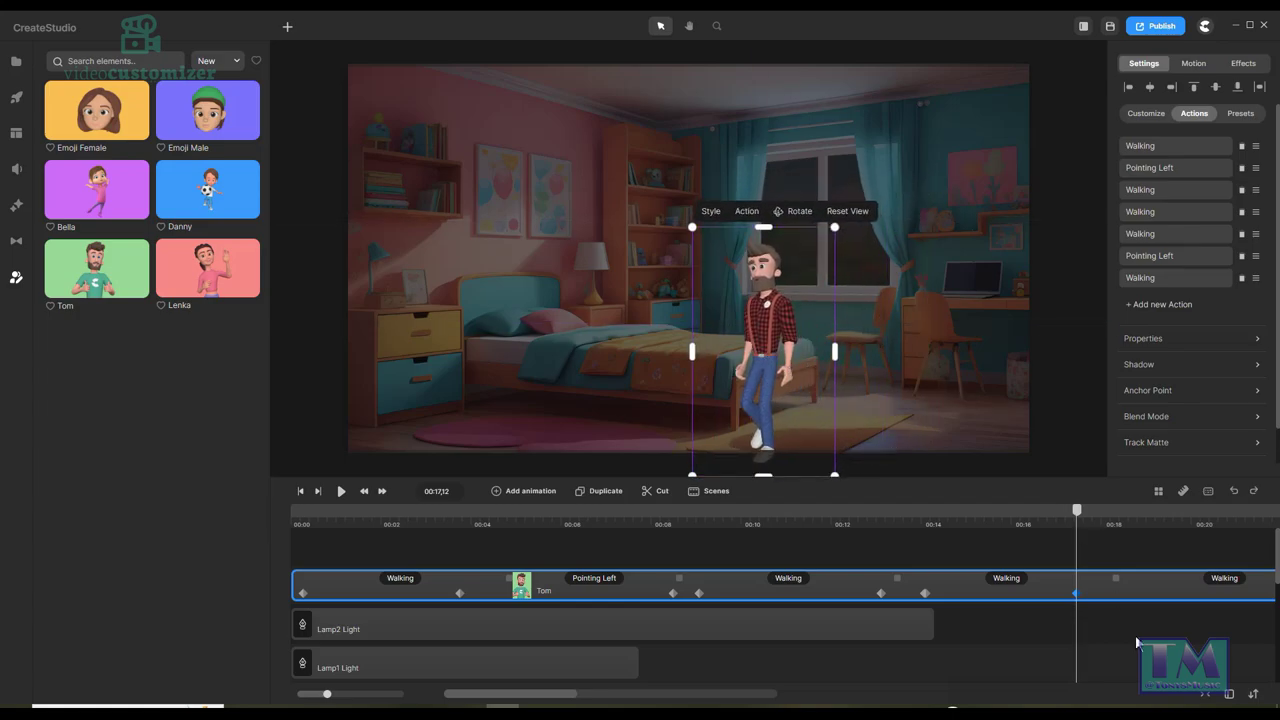
{"action": "mouse_move", "coordinate": [1077, 509]}
{"action": "left_mouse_down"}
{"action": "mouse_move", "coordinate": [617, 507]}
{"action": "mouse_move", "coordinate": [1080, 512]}
{"action": "left_mouse_up"}
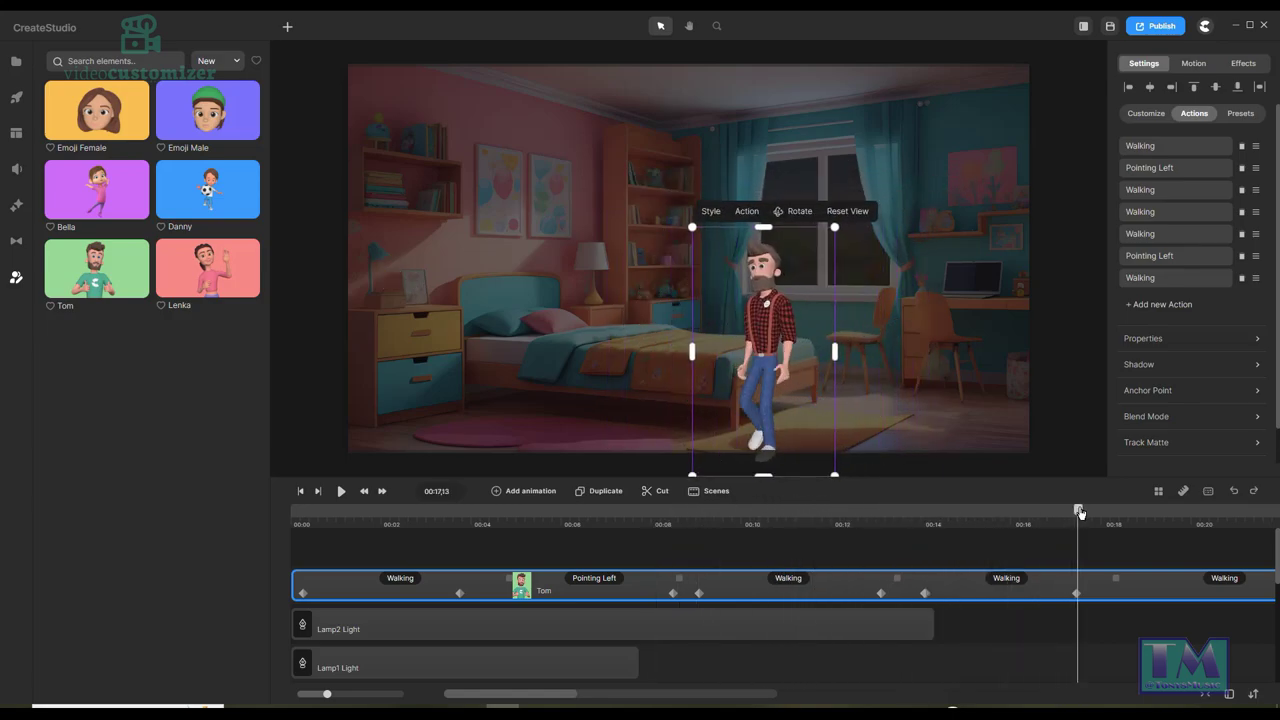
{"action": "mouse_move", "coordinate": [1087, 515]}
{"action": "left_mouse_down"}
{"action": "mouse_move", "coordinate": [1137, 514]}
{"action": "mouse_move", "coordinate": [1080, 522]}
{"action": "mouse_move", "coordinate": [1100, 525]}
{"action": "left_mouse_up"}
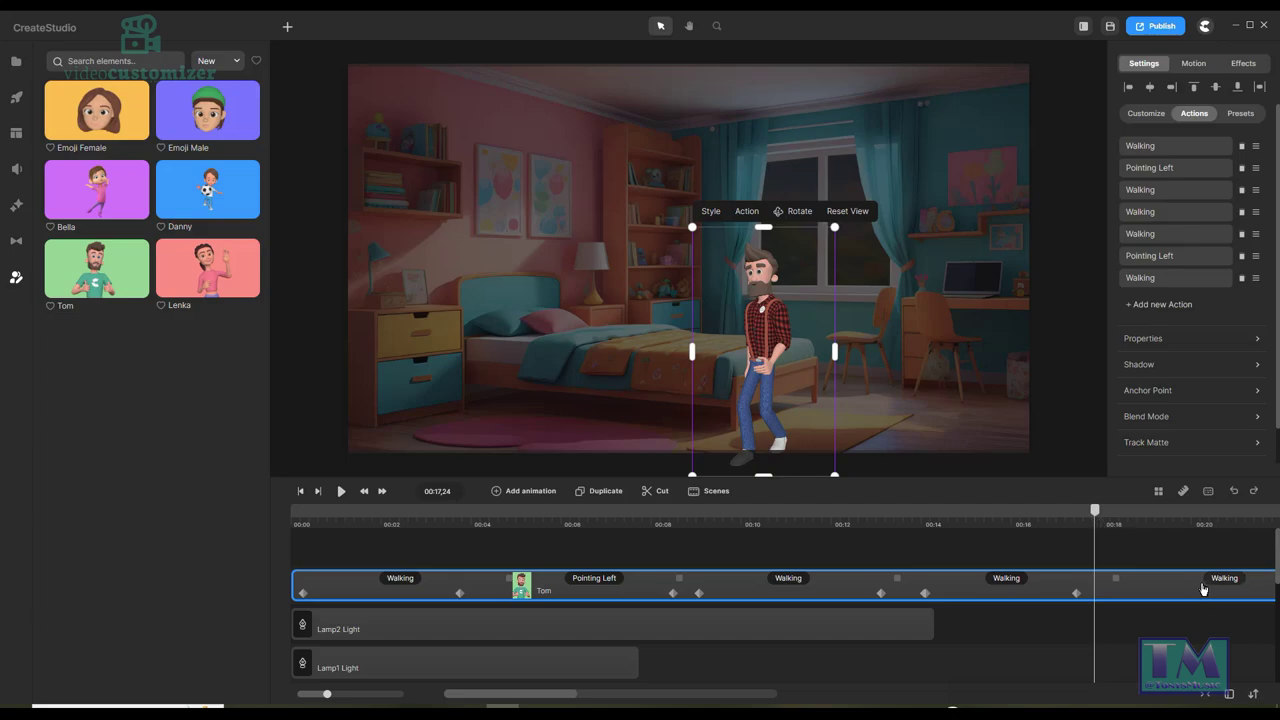
{"action": "left_click", "coordinate": [1005, 578]}
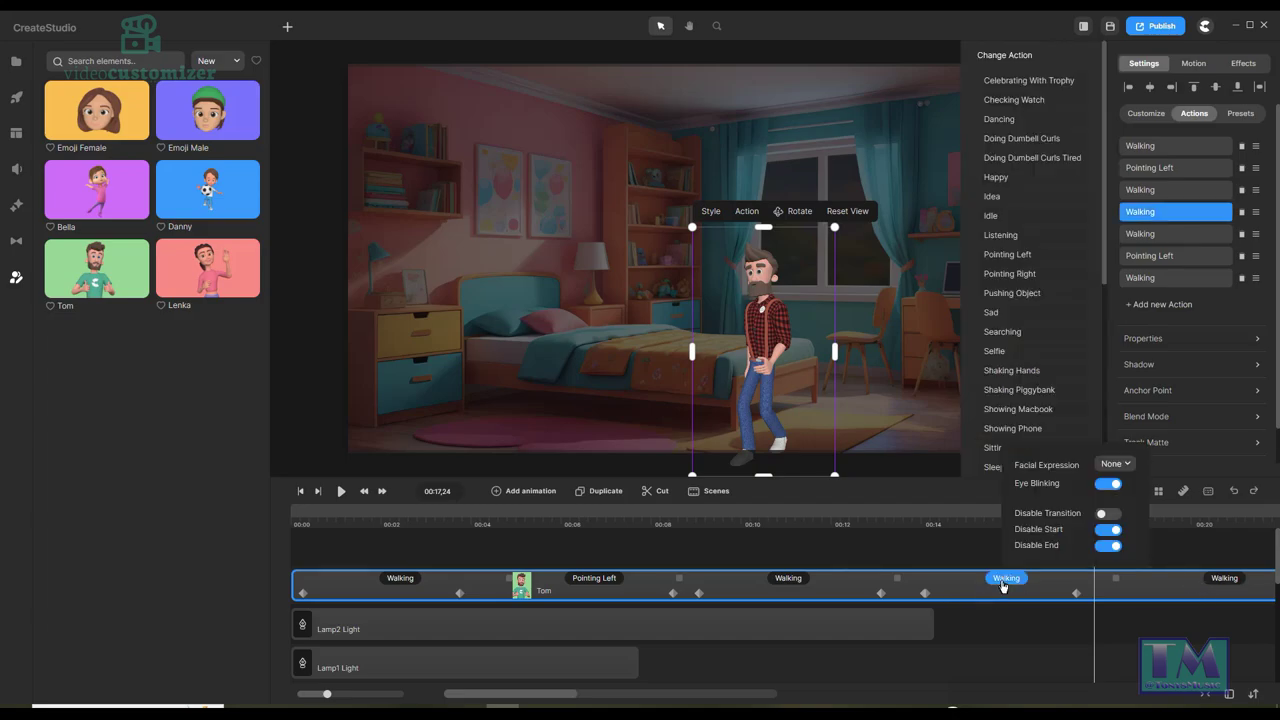
{"action": "left_click", "coordinate": [1236, 578]}
{"action": "left_click", "coordinate": [1253, 538]}
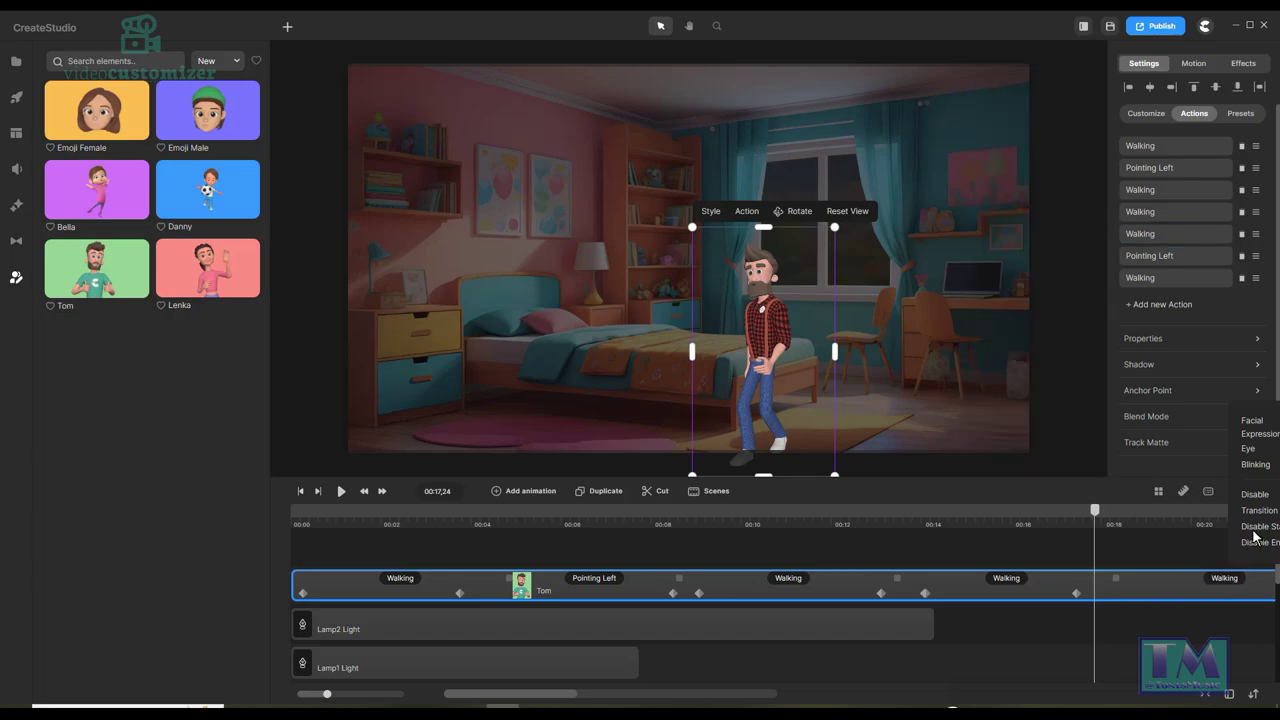
{"action": "left_click", "coordinate": [1230, 578]}
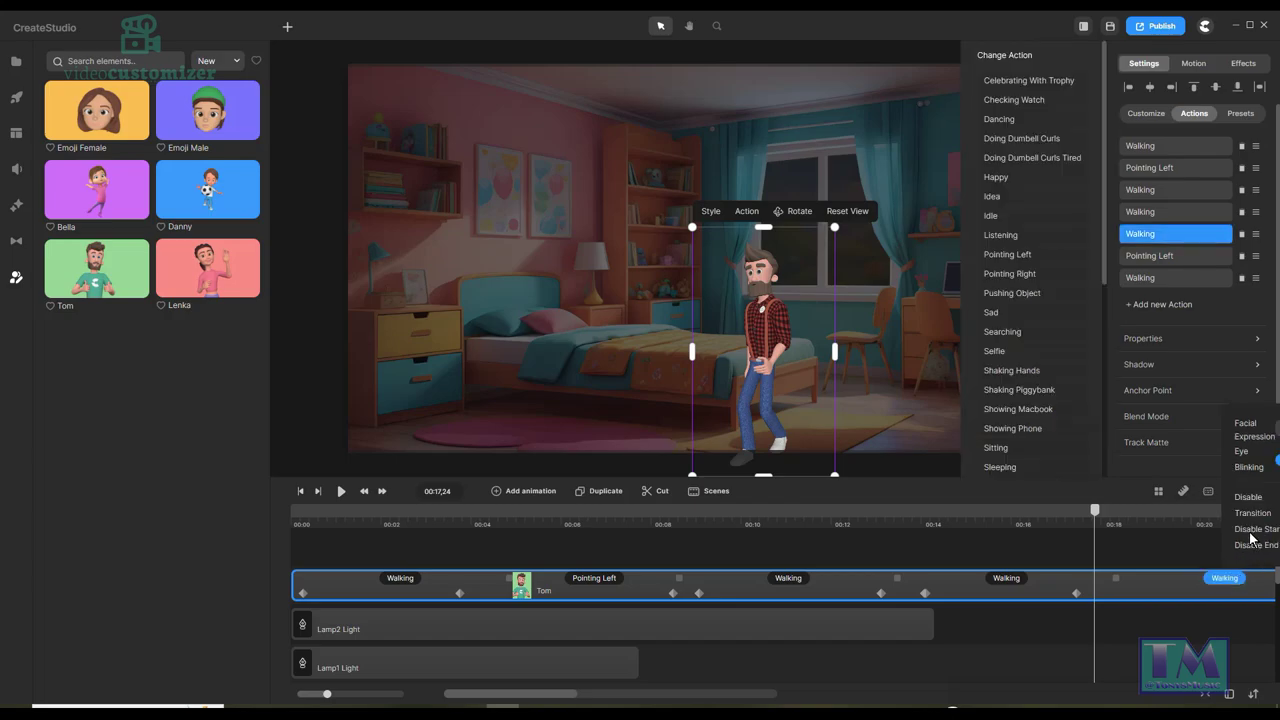
{"action": "left_click", "coordinate": [1243, 547]}
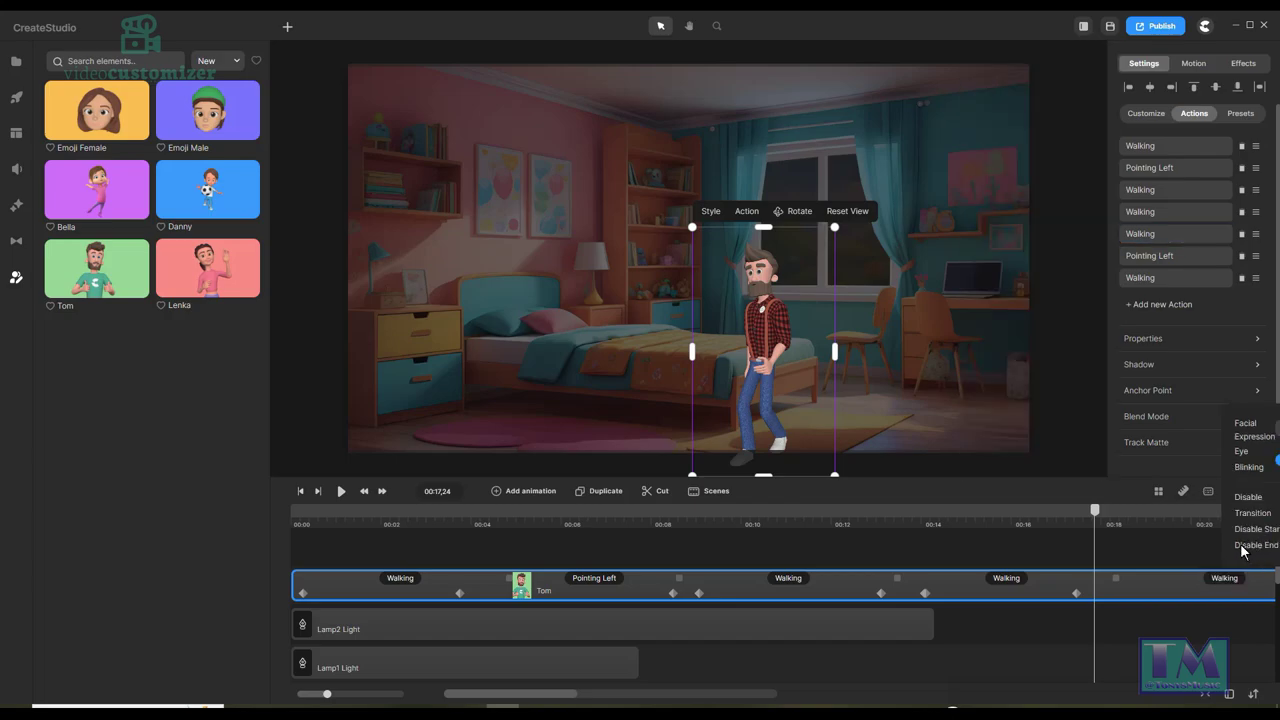
{"action": "left_click", "coordinate": [1065, 557]}
Turn on Disable Start and Disable End for the Walking action just before the second Pointing Left.
{"action": "left_click_drag", "start_coordinate": [534, 694], "coordinate": [586, 700]}
{"action": "left_click", "coordinate": [783, 589]}
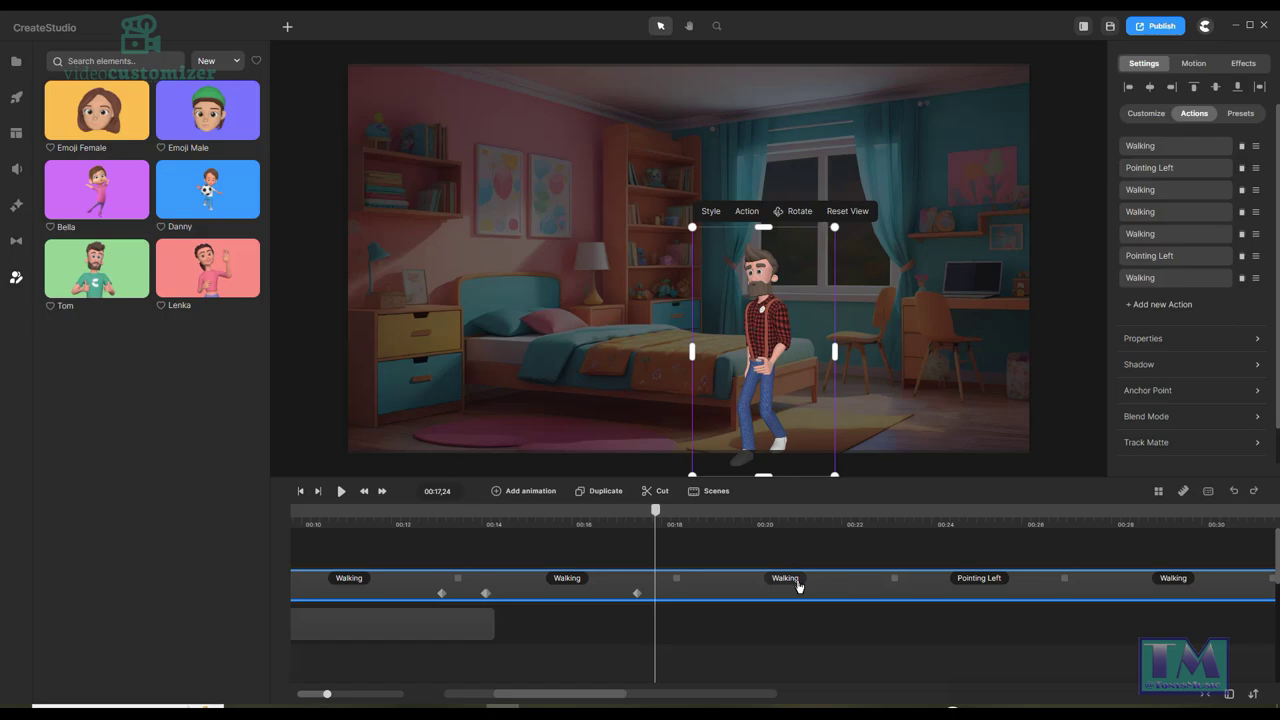
{"action": "left_click", "coordinate": [798, 582]}
{"action": "left_click", "coordinate": [900, 530]}
{"action": "left_click", "coordinate": [902, 545]}
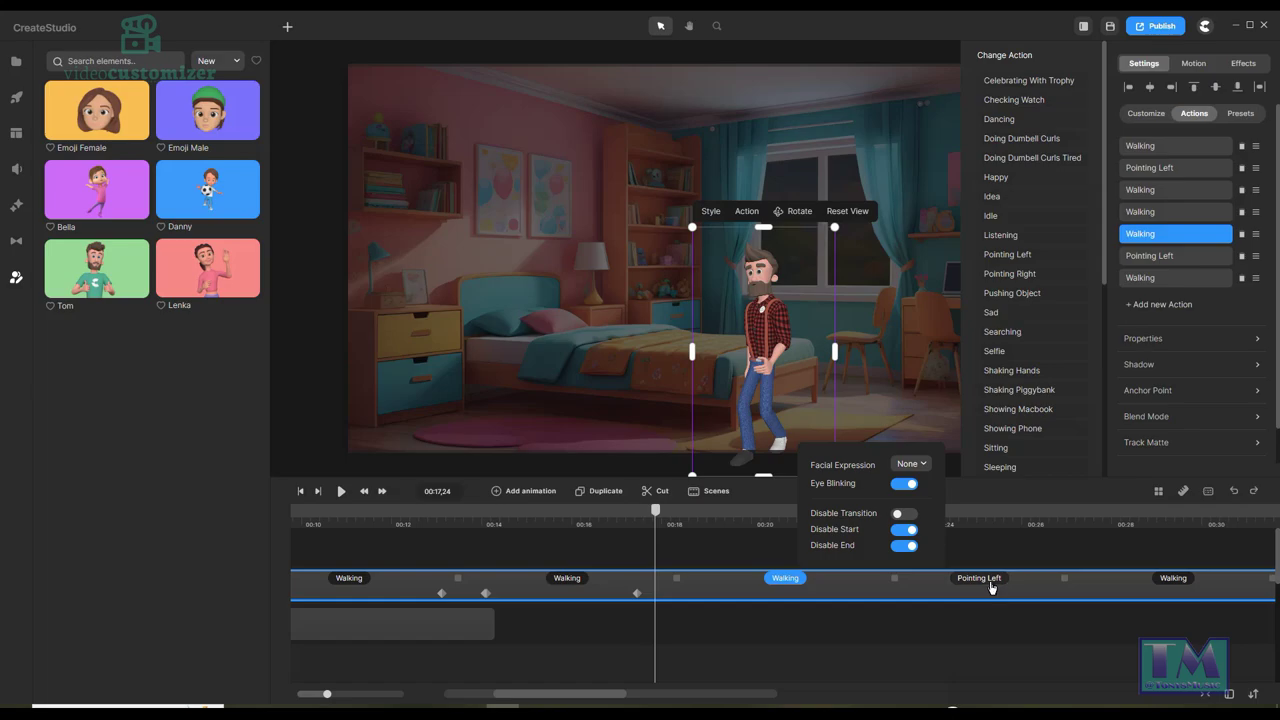
{"action": "left_click", "coordinate": [983, 630]}
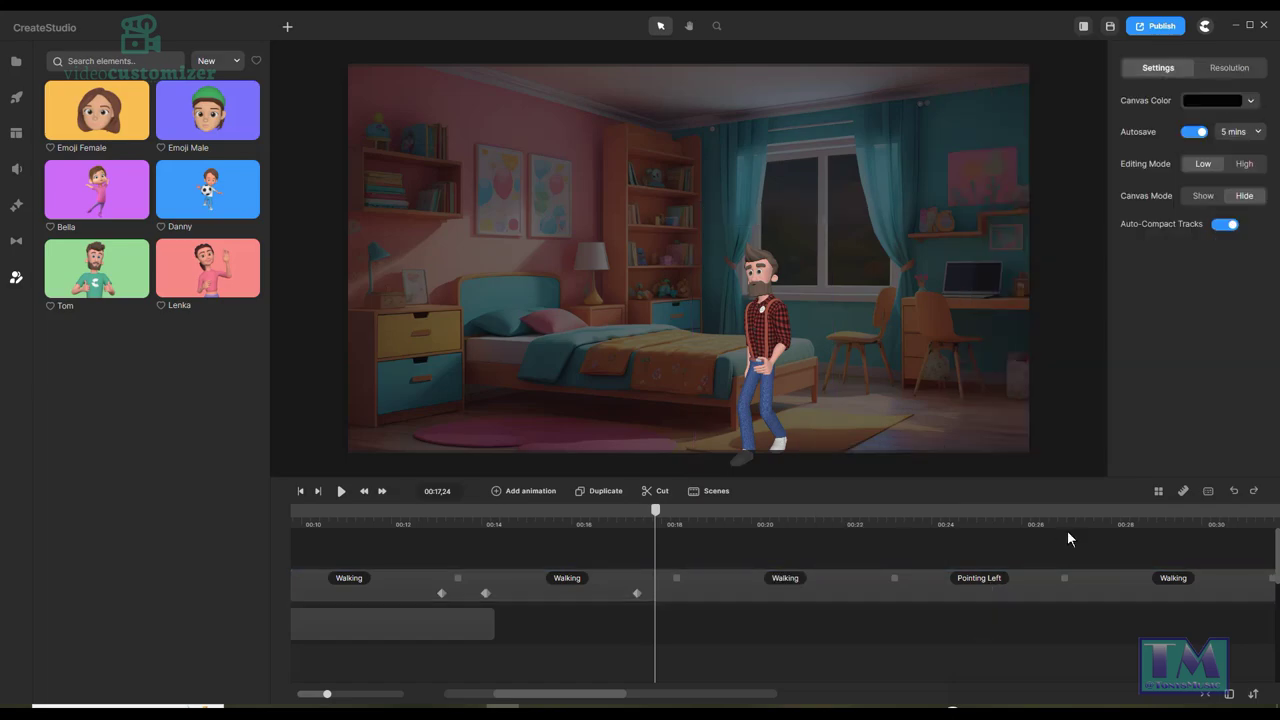
Add a Character View animation with Linear easing to Tom at 00:17,16 and shift its start keyframe to 00:17,12.
{"action": "mouse_move", "coordinate": [659, 515]}
{"action": "left_mouse_down"}
{"action": "mouse_move", "coordinate": [729, 516]}
{"action": "mouse_move", "coordinate": [646, 519]}
{"action": "left_mouse_up"}
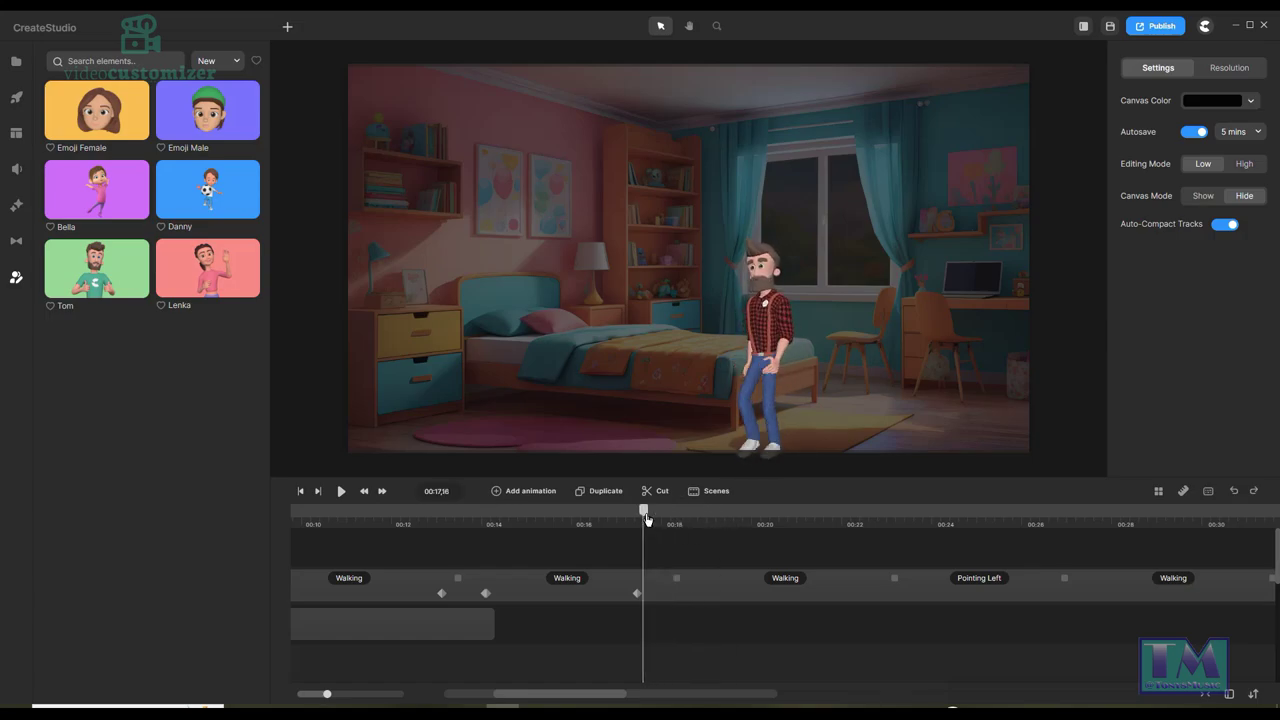
{"action": "left_click", "coordinate": [497, 494]}
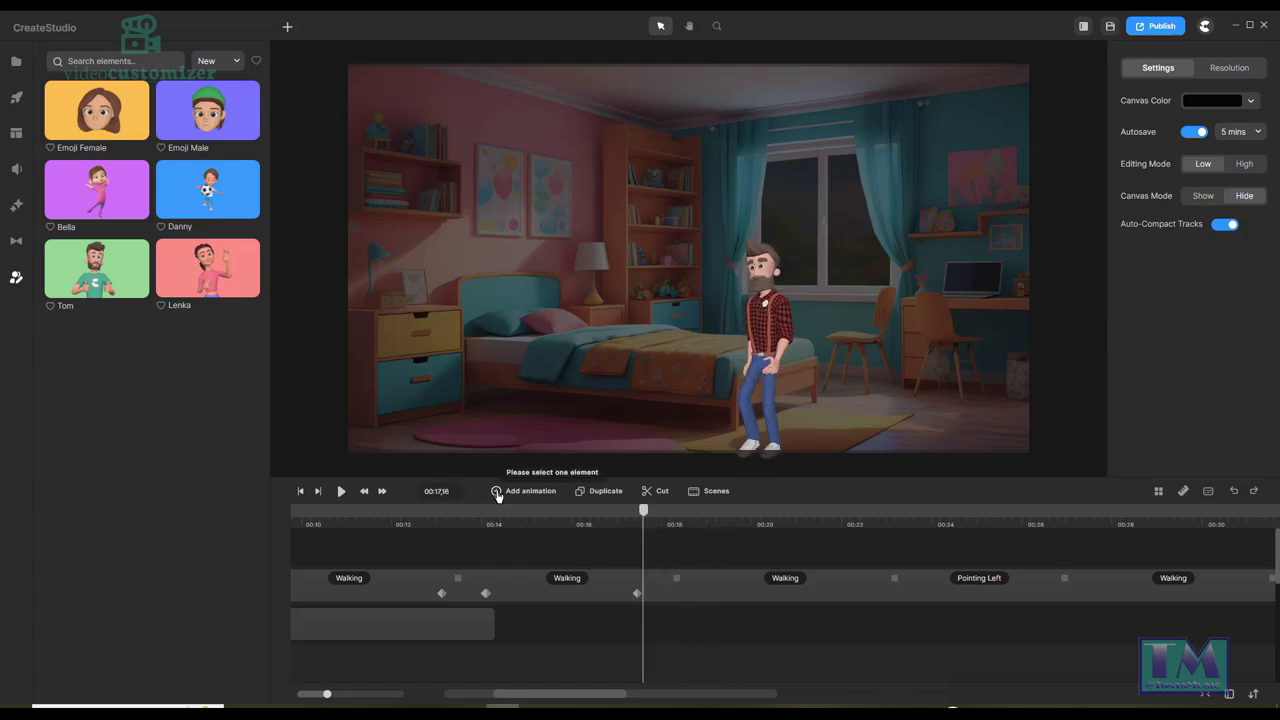
{"action": "left_click", "coordinate": [659, 593]}
{"action": "left_click", "coordinate": [497, 494]}
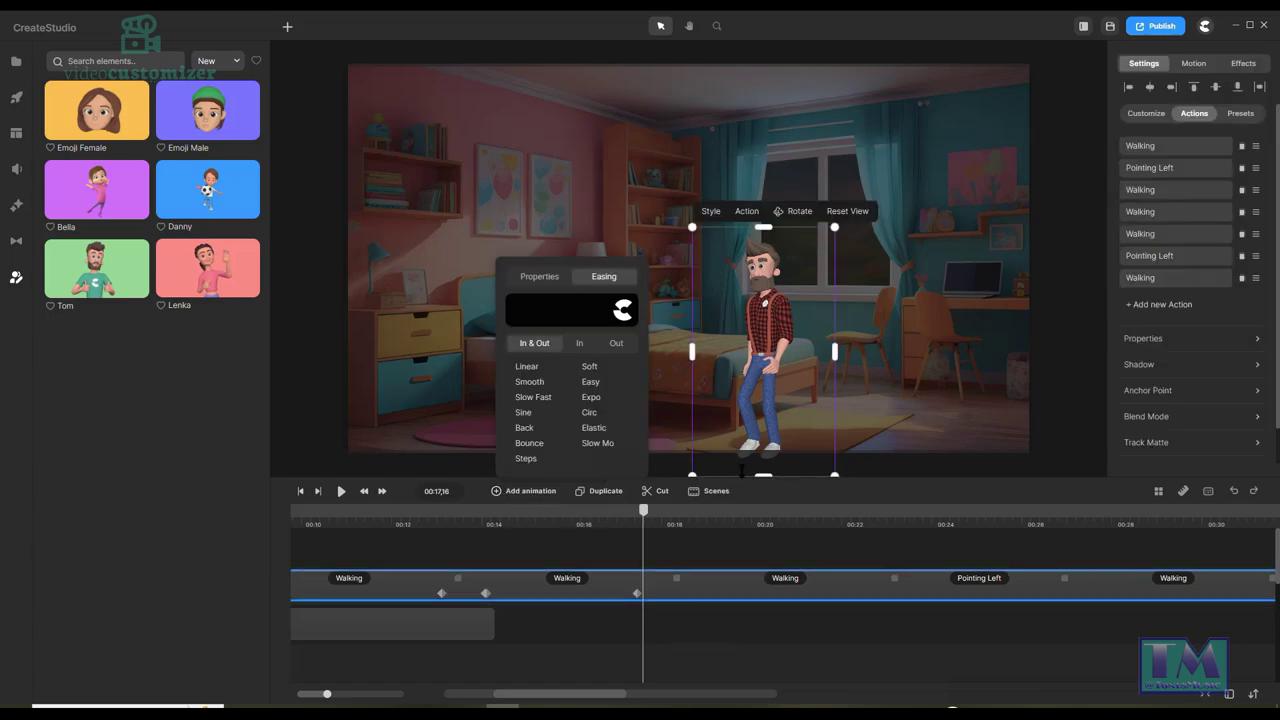
{"action": "left_click", "coordinate": [528, 367]}
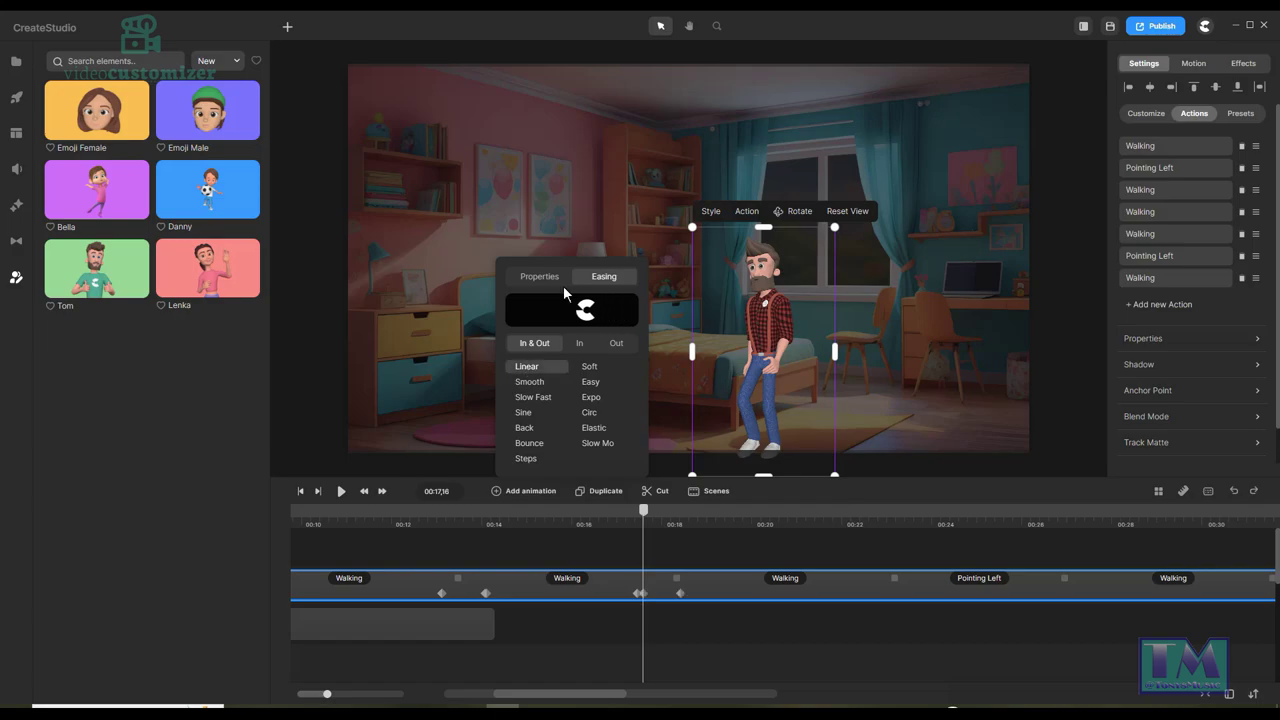
{"action": "left_click", "coordinate": [539, 276]}
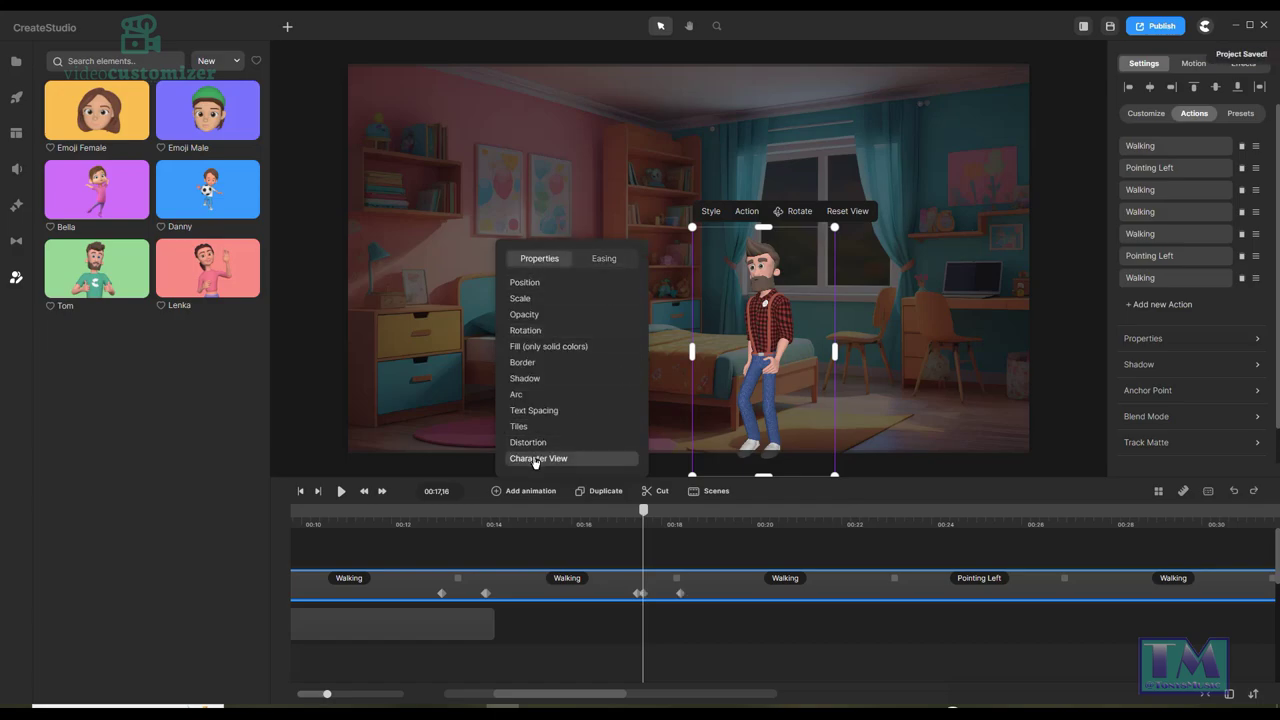
{"action": "left_click", "coordinate": [637, 594]}
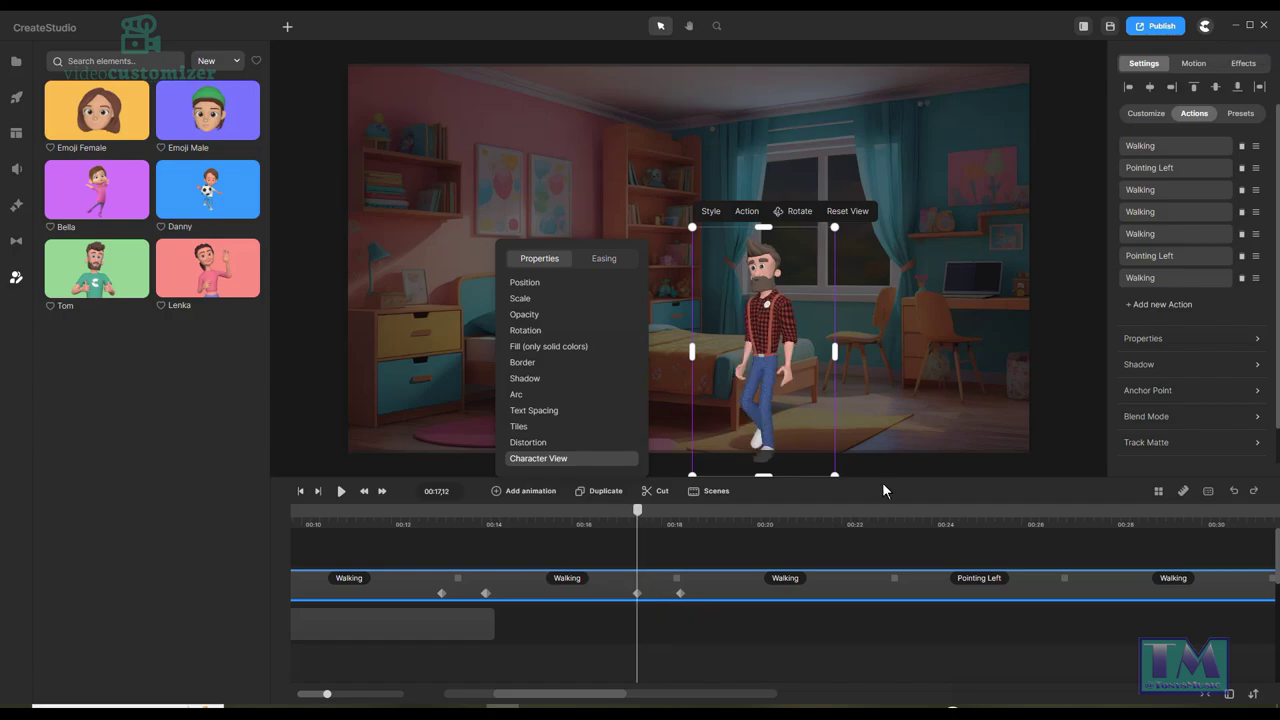
Rotate Tom at the 00:18,11 keyframe so he turns into side profile facing the nightstand side of the room.
{"action": "left_click", "coordinate": [764, 331]}
{"action": "left_click", "coordinate": [680, 594]}
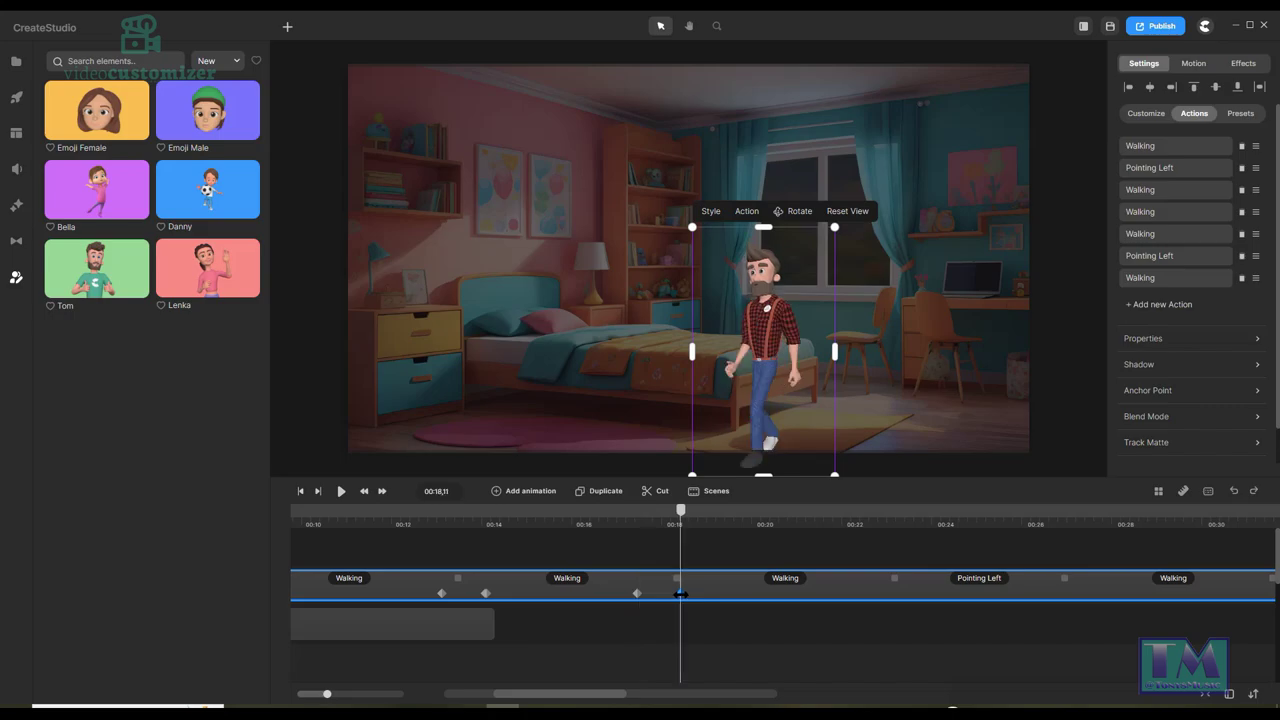
{"action": "left_click", "coordinate": [805, 212]}
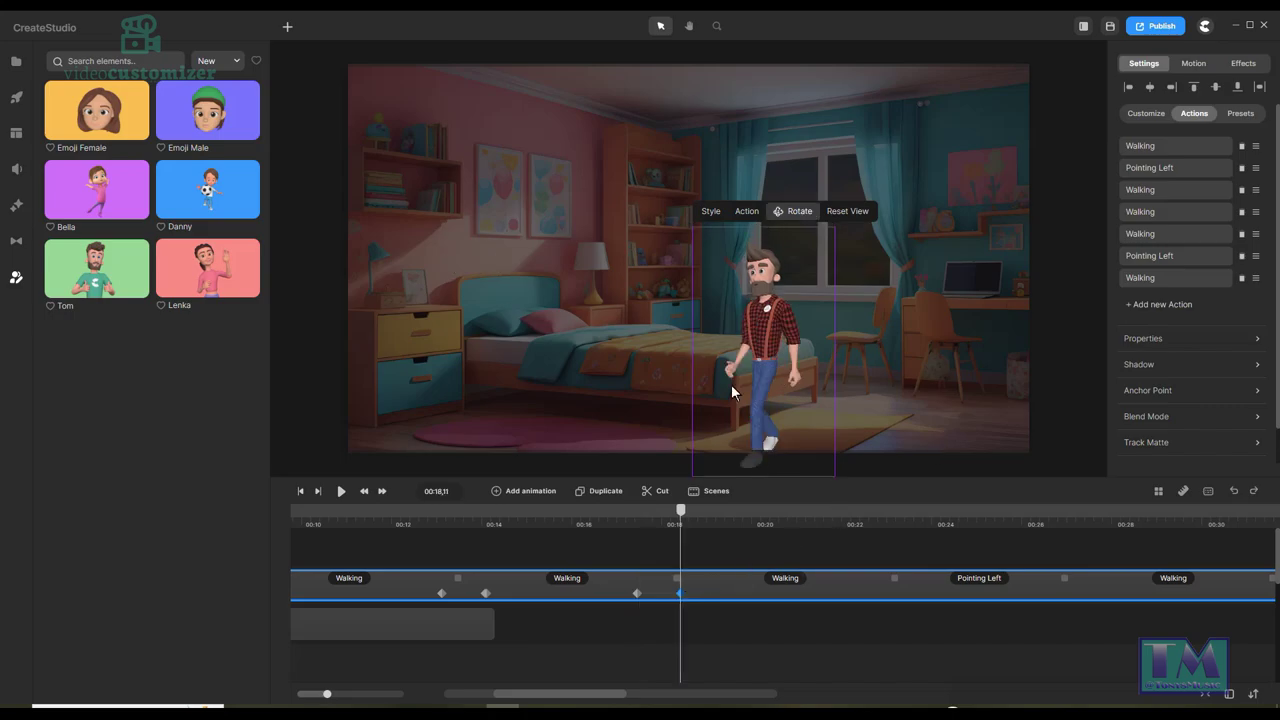
{"action": "left_click_drag", "start_coordinate": [784, 399], "coordinate": [700, 406]}
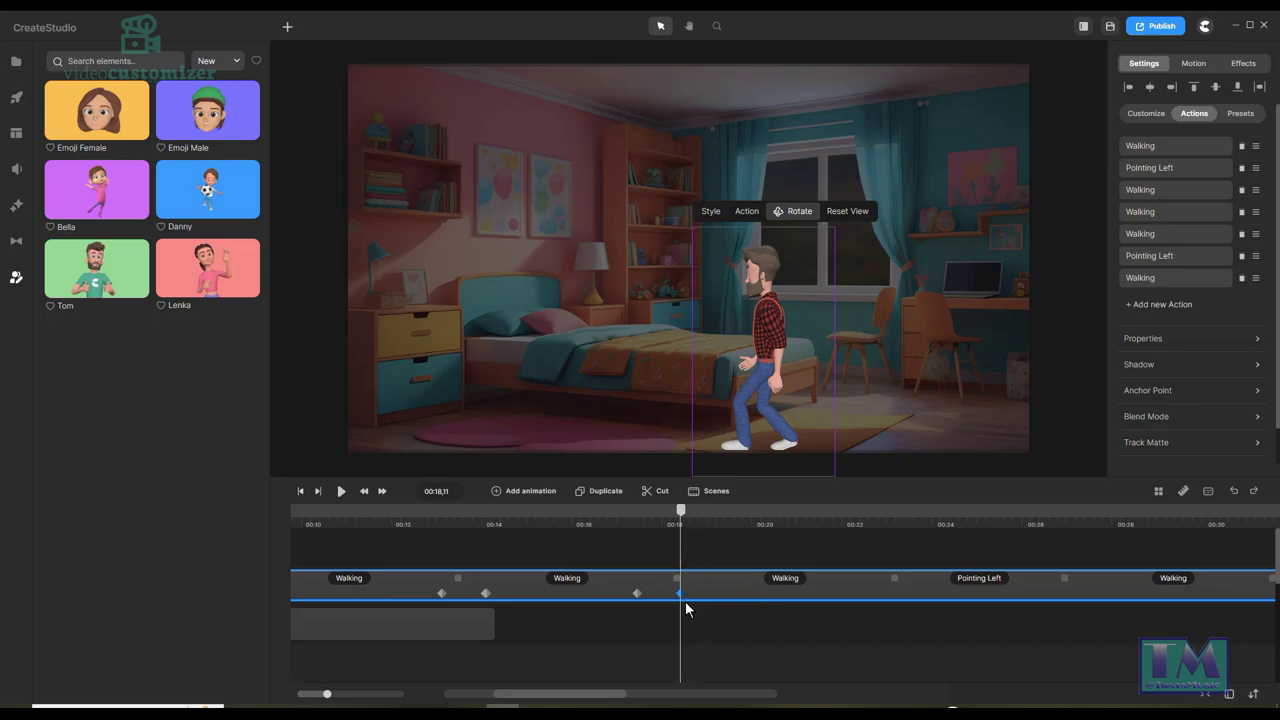
Add a Position animation with Linear easing to Tom at 00:18,15 and shift its start keyframe to 00:18,11.
{"action": "mouse_move", "coordinate": [687, 514]}
{"action": "left_mouse_down"}
{"action": "mouse_move", "coordinate": [736, 512]}
{"action": "mouse_move", "coordinate": [610, 514]}
{"action": "mouse_move", "coordinate": [688, 514]}
{"action": "left_mouse_up"}
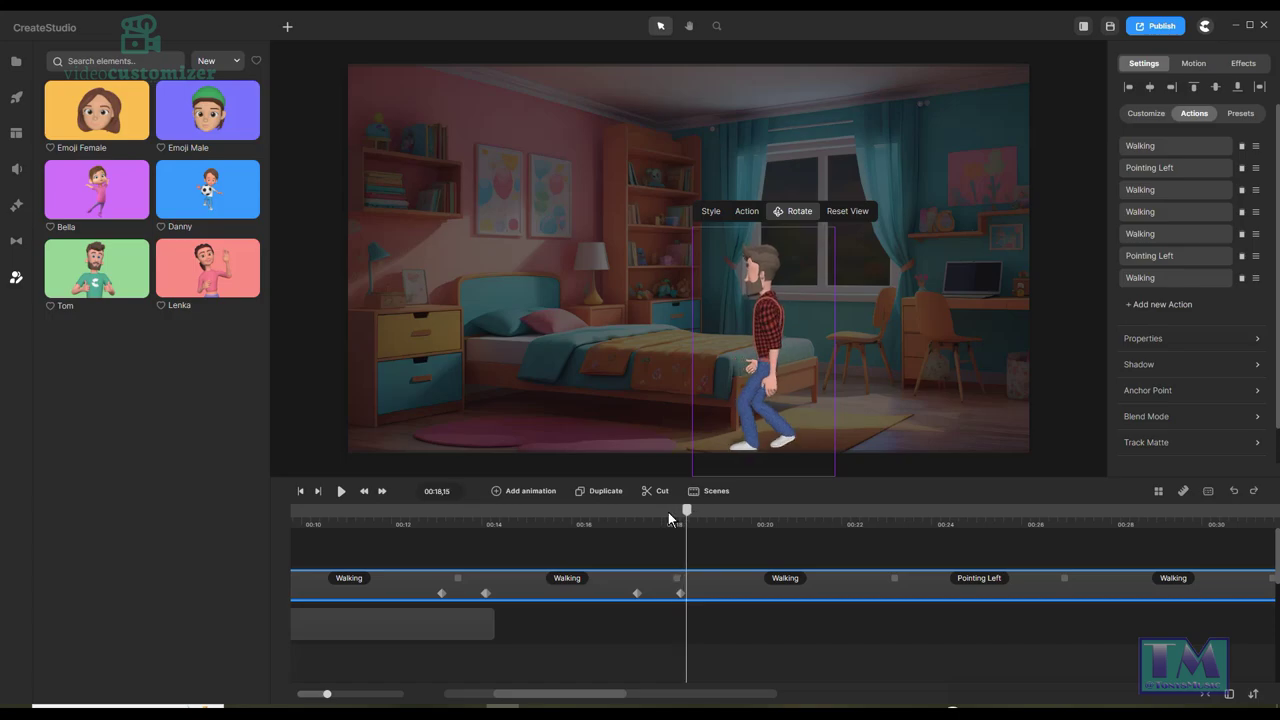
{"action": "left_click", "coordinate": [500, 491]}
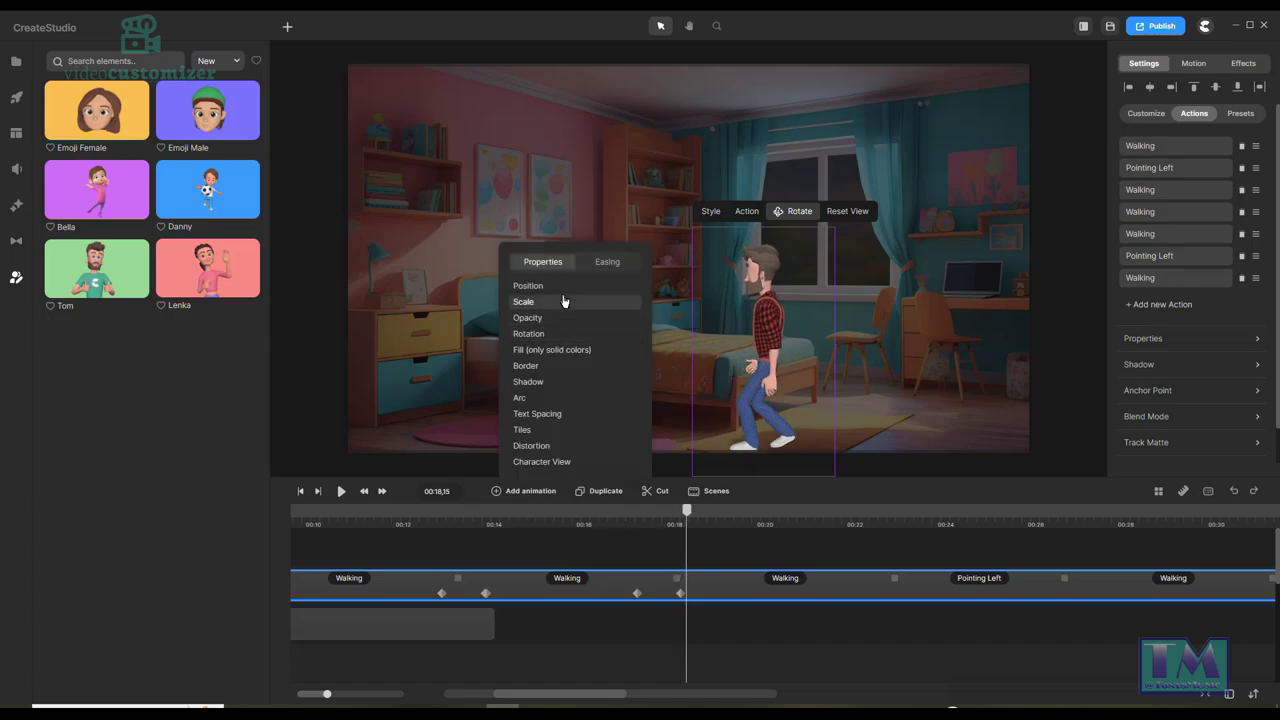
{"action": "left_click", "coordinate": [600, 262]}
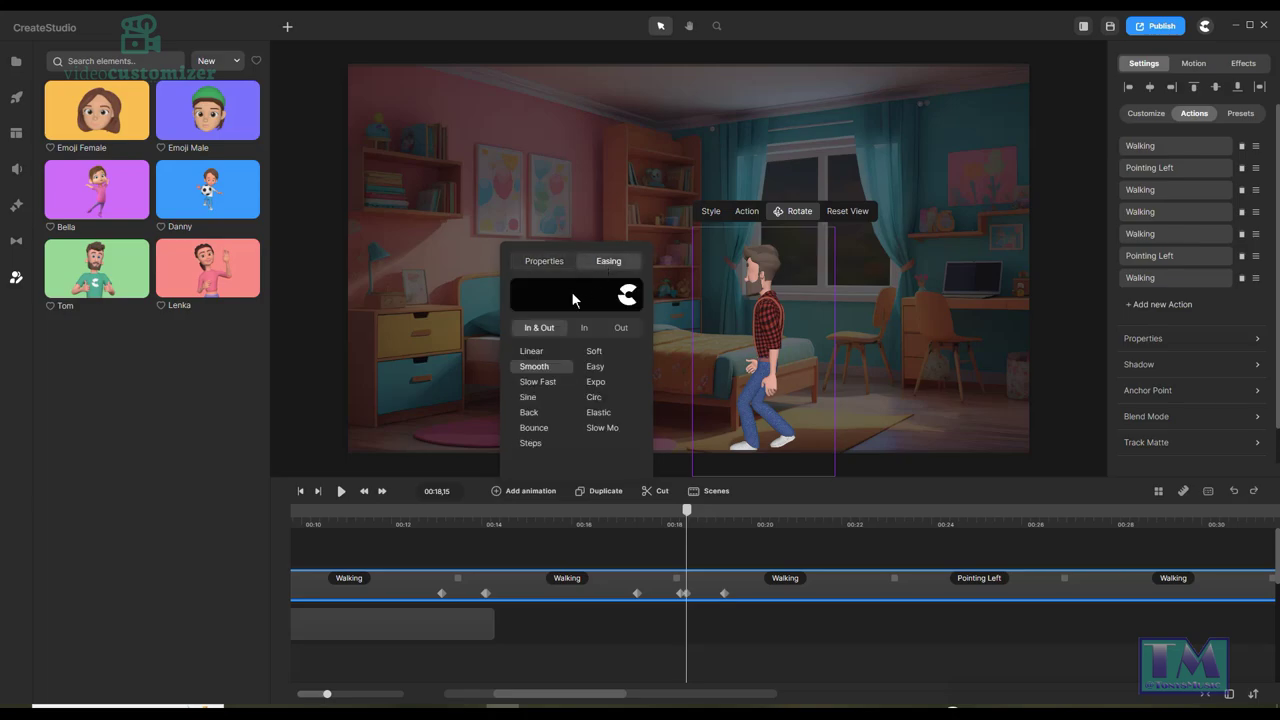
{"action": "left_click", "coordinate": [531, 351]}
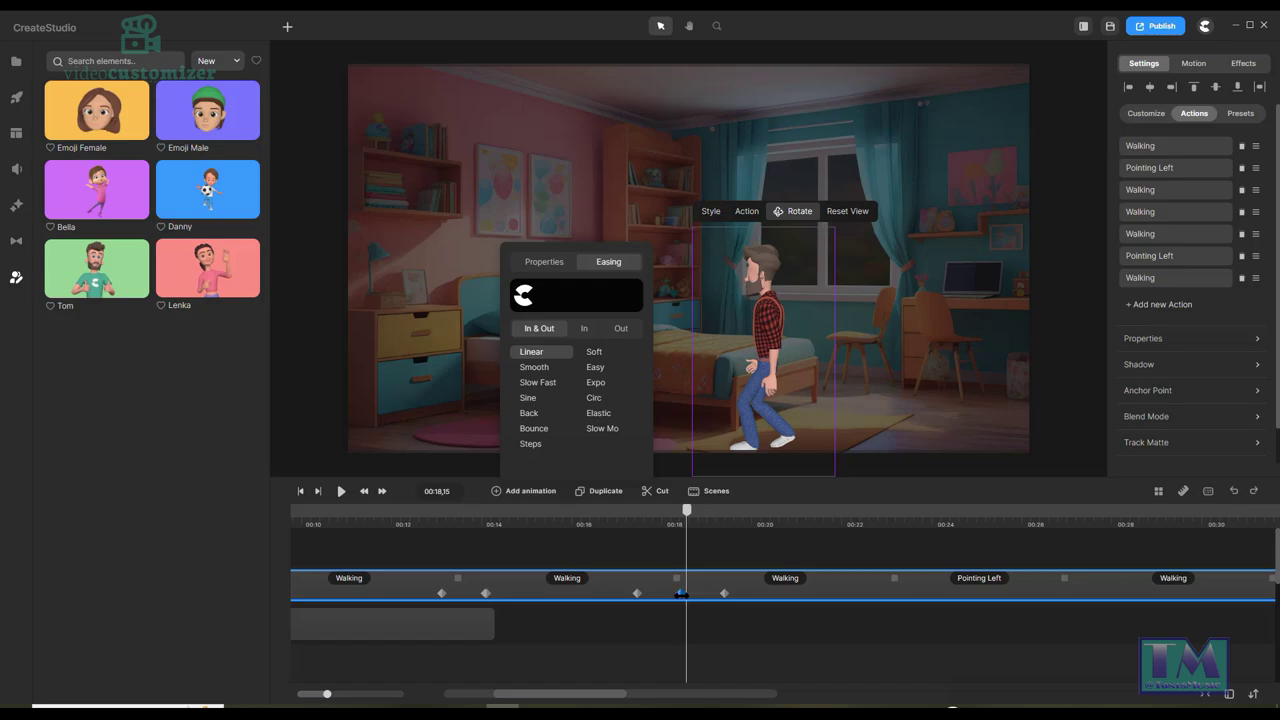
{"action": "left_click", "coordinate": [680, 593]}
{"action": "left_click", "coordinate": [769, 335]}
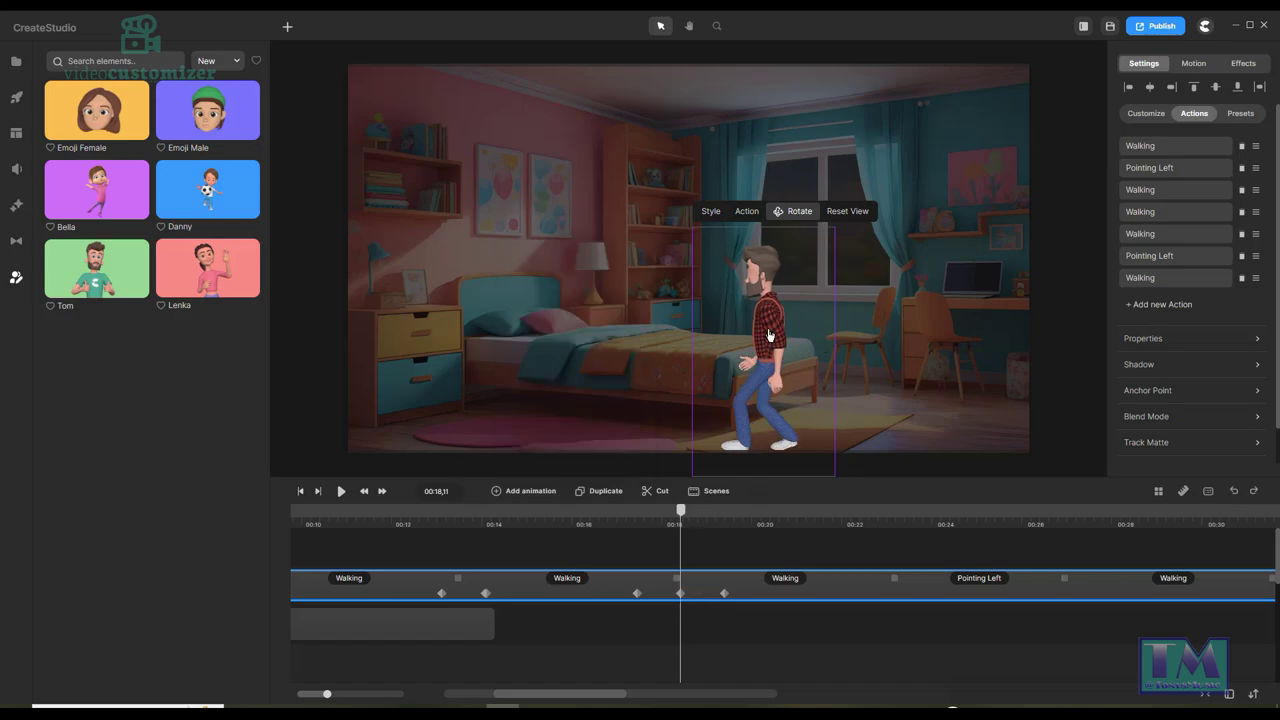
Extend the new Position animation to end at 00:22,02 and place Tom beside the nightstand at that keyframe.
{"action": "left_click_drag", "start_coordinate": [842, 597], "coordinate": [860, 597]}
{"action": "left_click", "coordinate": [849, 595]}
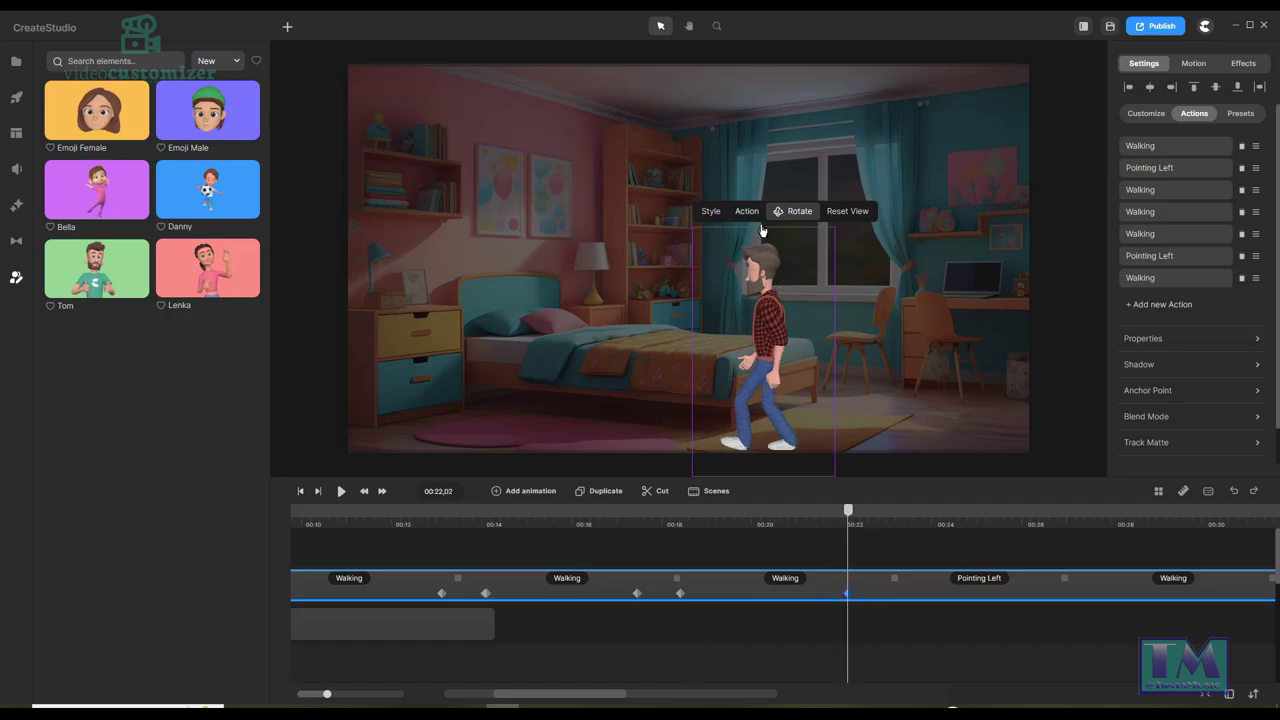
{"action": "left_click", "coordinate": [770, 335]}
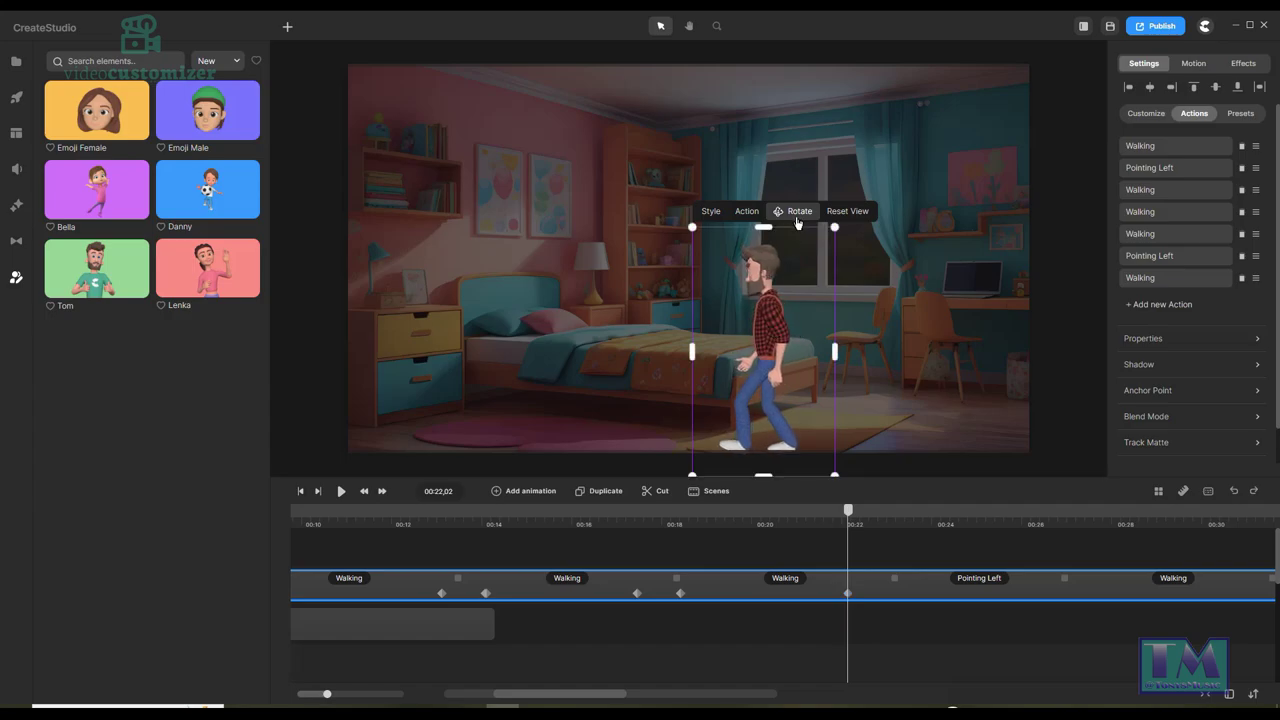
{"action": "left_click_drag", "start_coordinate": [752, 340], "coordinate": [464, 310]}
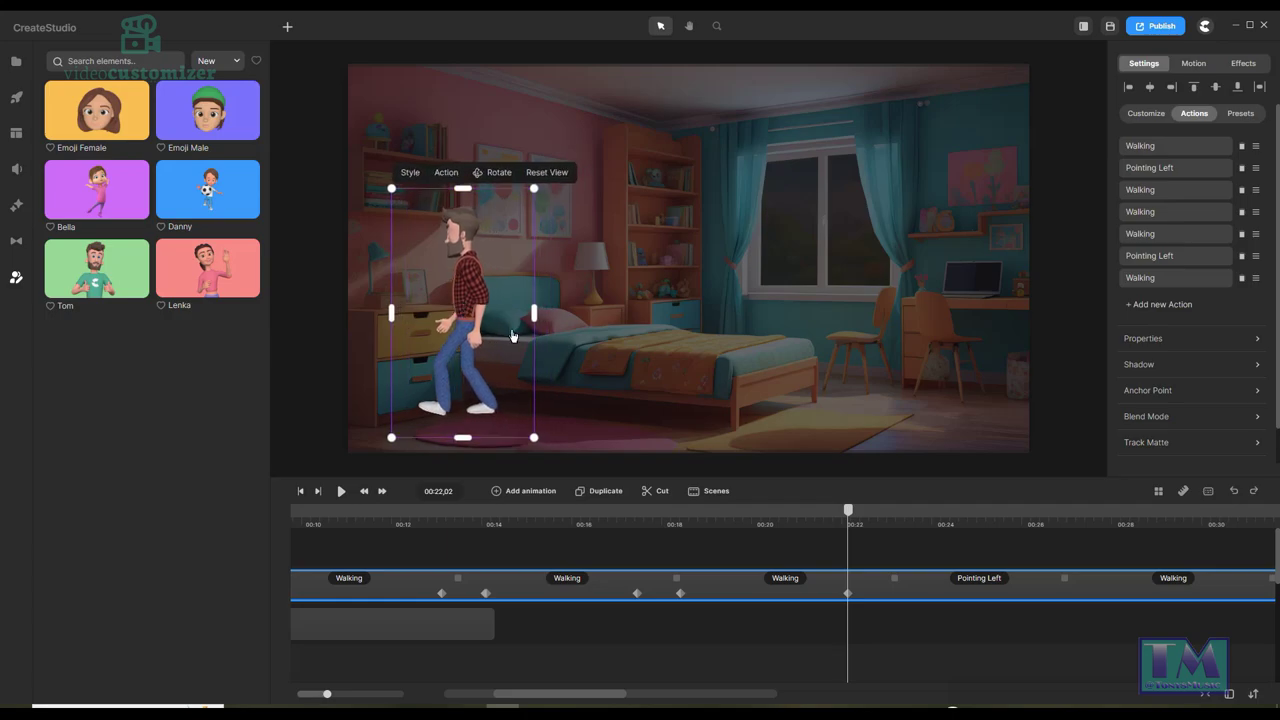
Fine-tune Tom's position at the 00:22,02 keyframe so he stands slightly closer to the nightstand.
{"action": "mouse_move", "coordinate": [848, 520]}
{"action": "left_mouse_down"}
{"action": "mouse_move", "coordinate": [973, 517]}
{"action": "mouse_move", "coordinate": [850, 514]}
{"action": "left_mouse_up"}
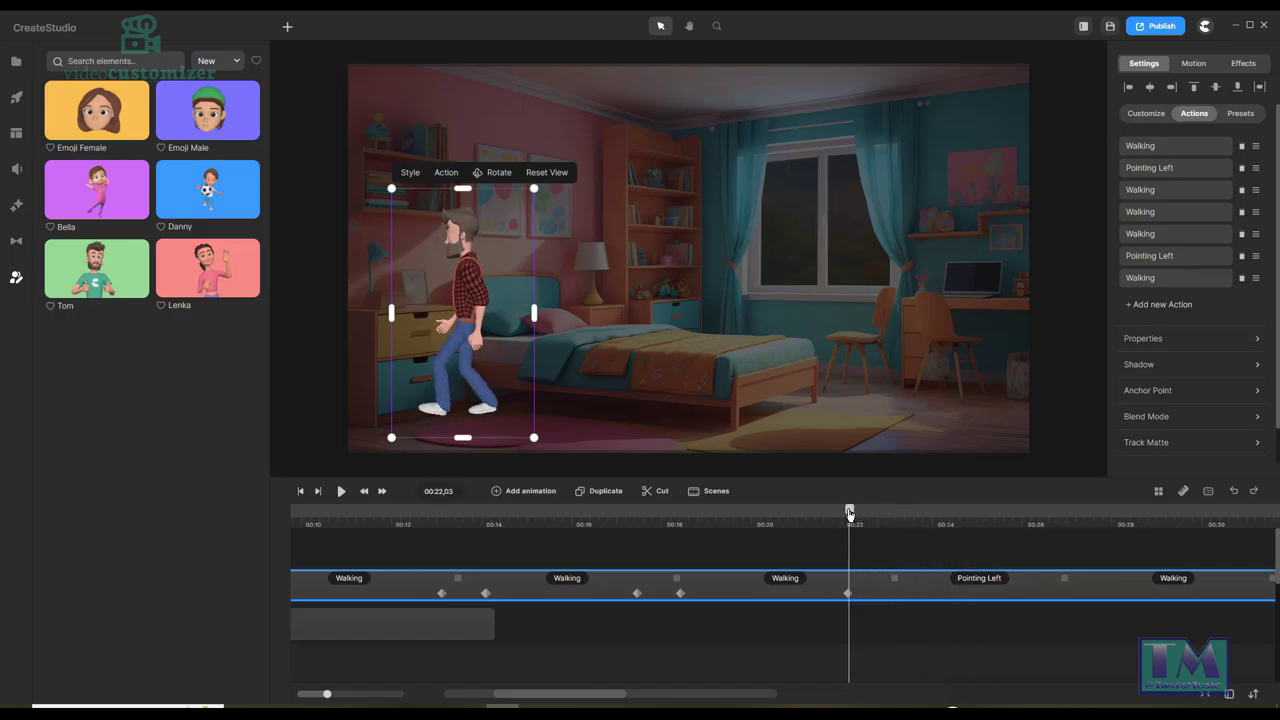
{"action": "key", "text": "Left"}
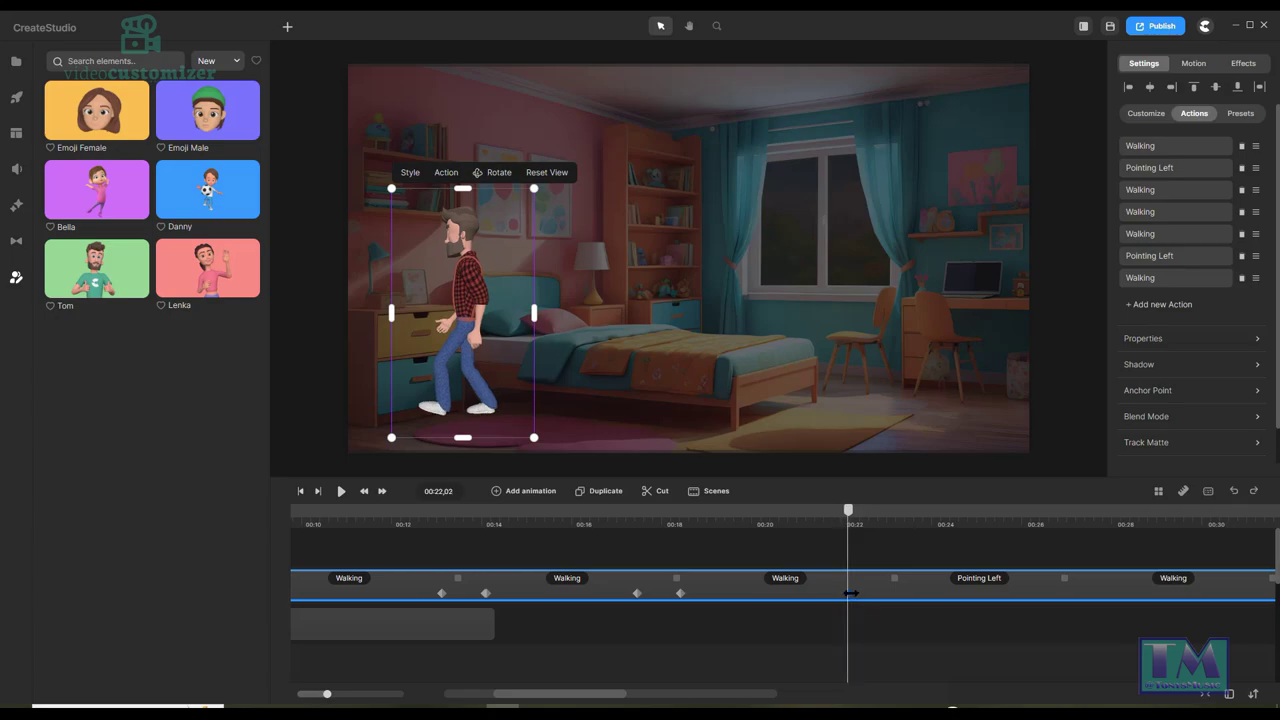
{"action": "left_click_drag", "start_coordinate": [483, 344], "coordinate": [468, 336]}
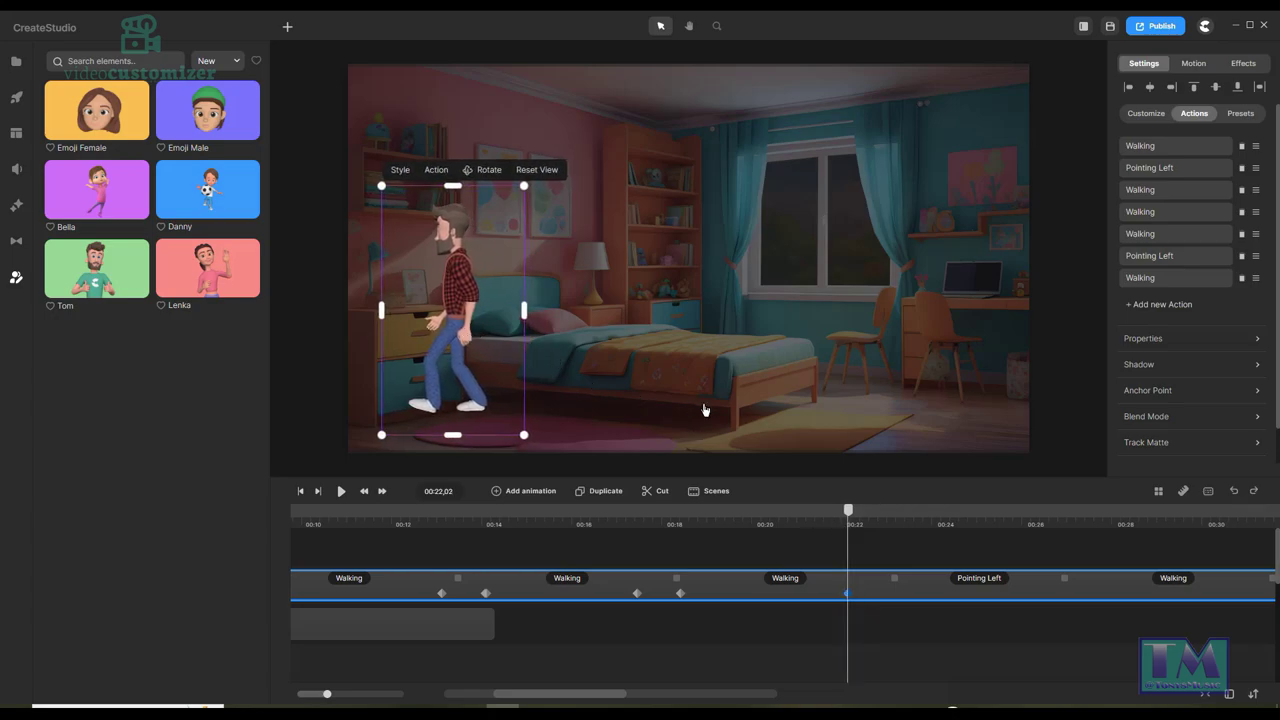
{"action": "mouse_move", "coordinate": [851, 515]}
{"action": "left_mouse_down"}
{"action": "mouse_move", "coordinate": [669, 515]}
{"action": "mouse_move", "coordinate": [923, 525]}
{"action": "mouse_move", "coordinate": [849, 521]}
{"action": "left_mouse_up"}
{"action": "left_click", "coordinate": [848, 593]}
{"action": "left_click_drag", "start_coordinate": [483, 353], "coordinate": [487, 353]}
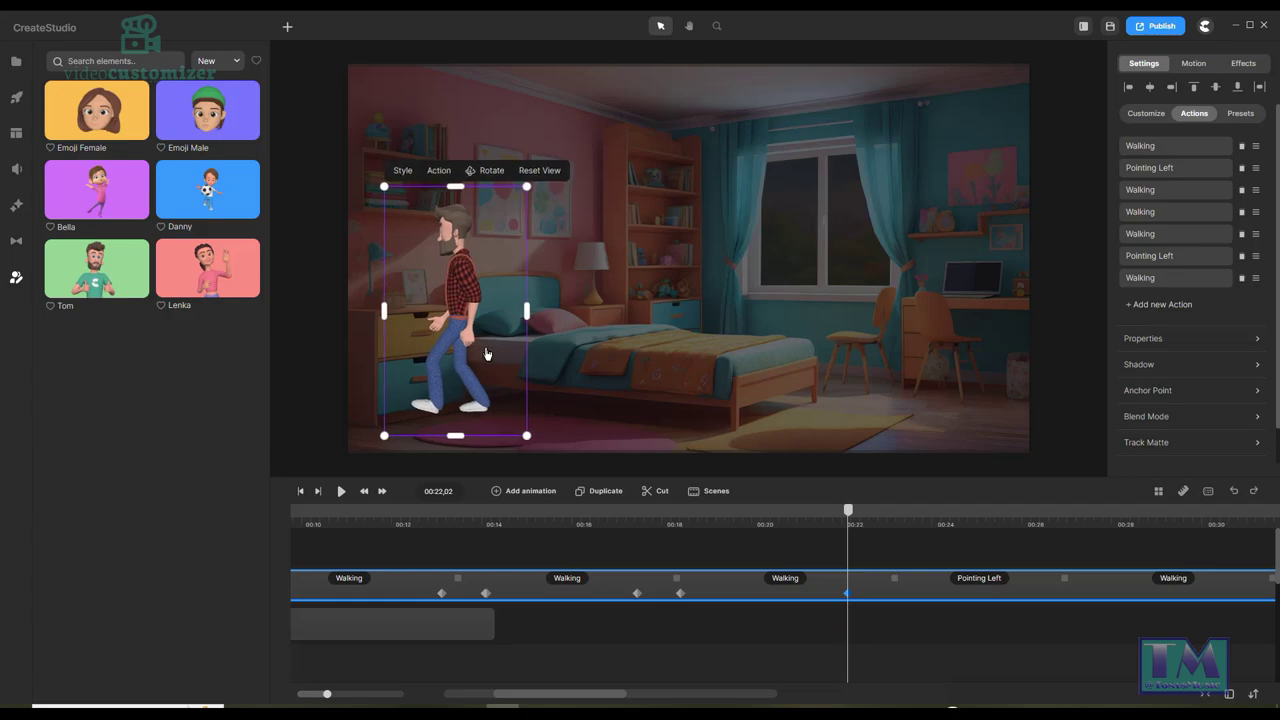
Extend the light shape over the nightstand lamp so its layer ends during Tom's Pointing Left action, shortly past 00:24,27.
{"action": "left_click_drag", "start_coordinate": [847, 512], "coordinate": [975, 509]}
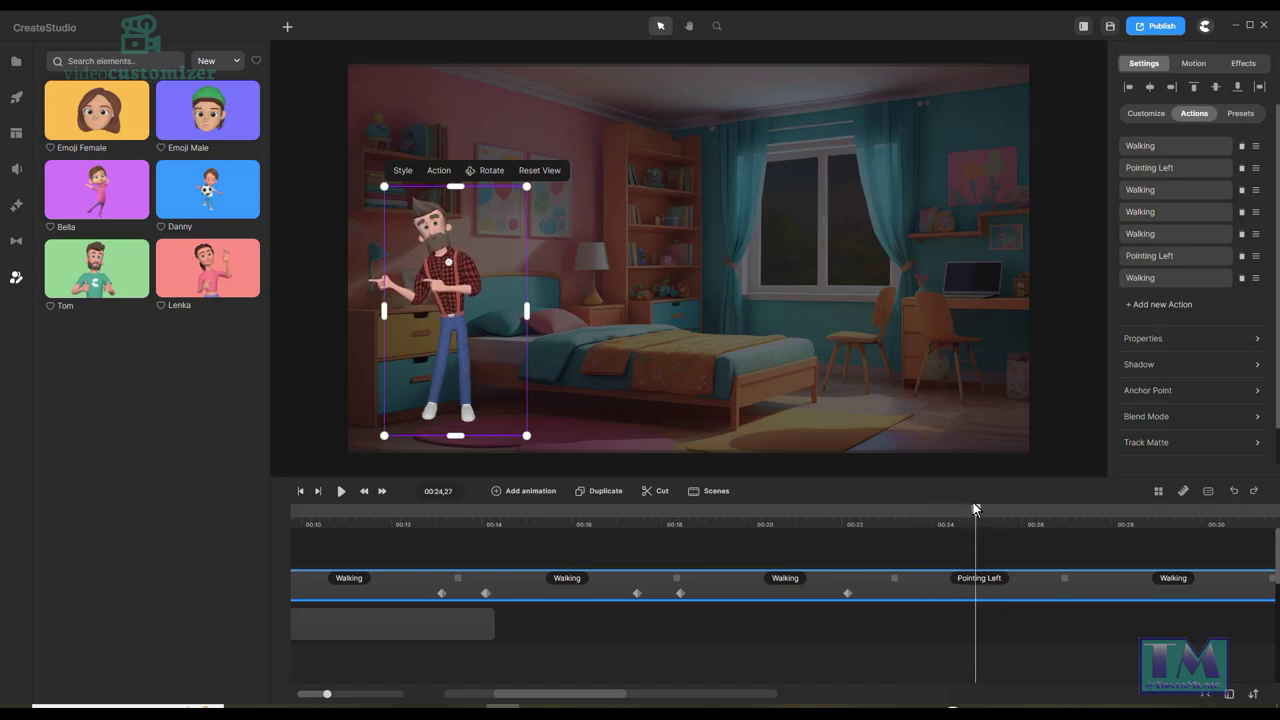
{"action": "mouse_move", "coordinate": [618, 700]}
{"action": "left_mouse_down"}
{"action": "mouse_move", "coordinate": [560, 700]}
{"action": "mouse_move", "coordinate": [605, 699]}
{"action": "left_mouse_up"}
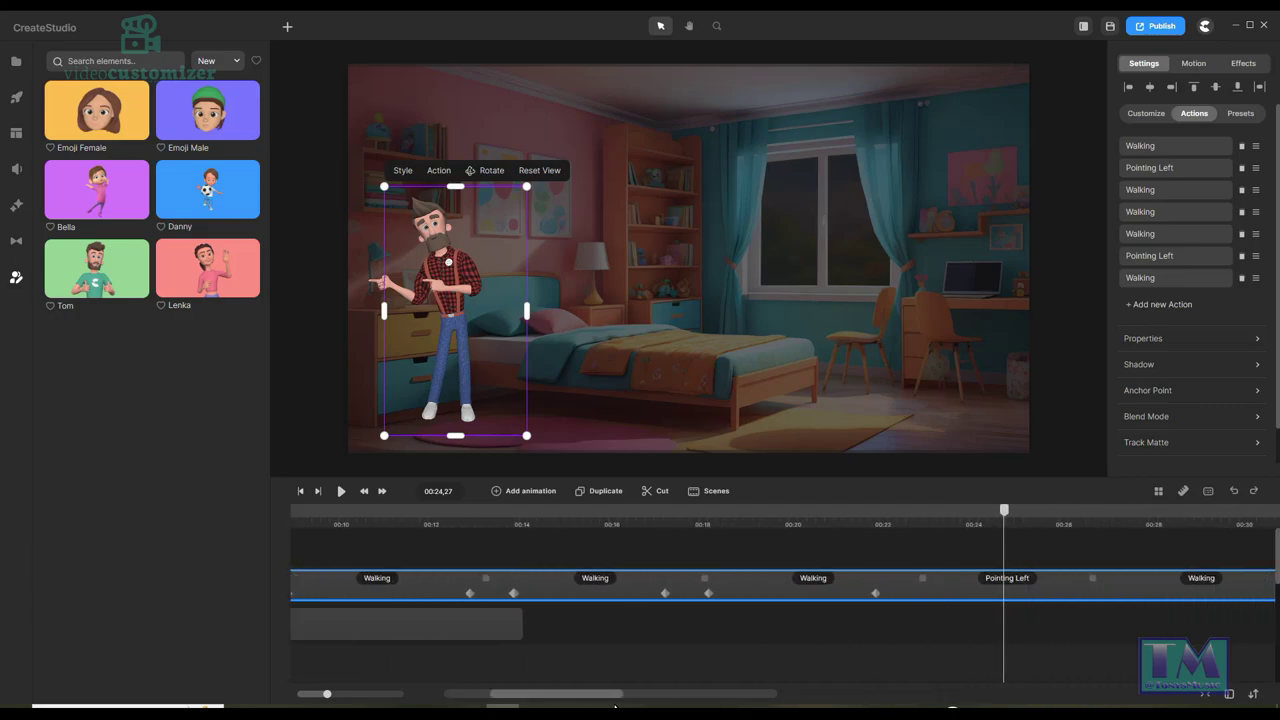
{"action": "left_click_drag", "start_coordinate": [532, 624], "coordinate": [1002, 634]}
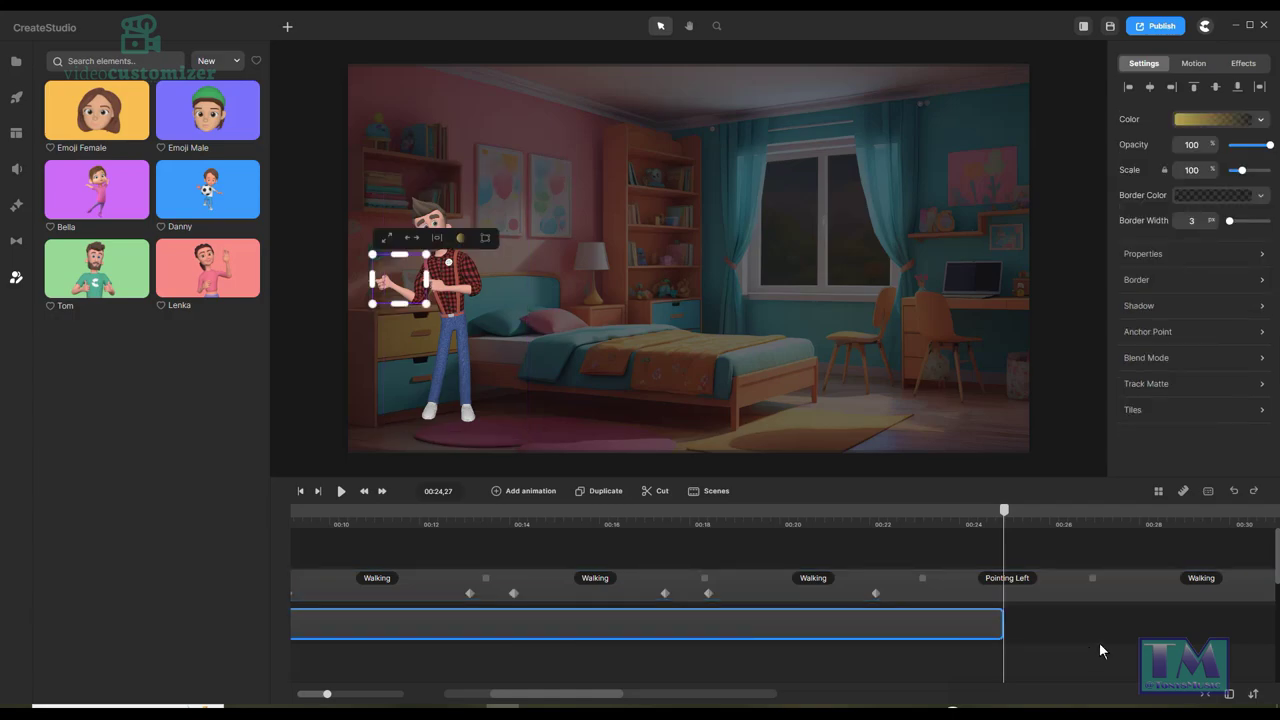
{"action": "mouse_move", "coordinate": [1007, 514]}
{"action": "left_mouse_down"}
{"action": "mouse_move", "coordinate": [1064, 518]}
{"action": "mouse_move", "coordinate": [1000, 514]}
{"action": "left_mouse_up"}
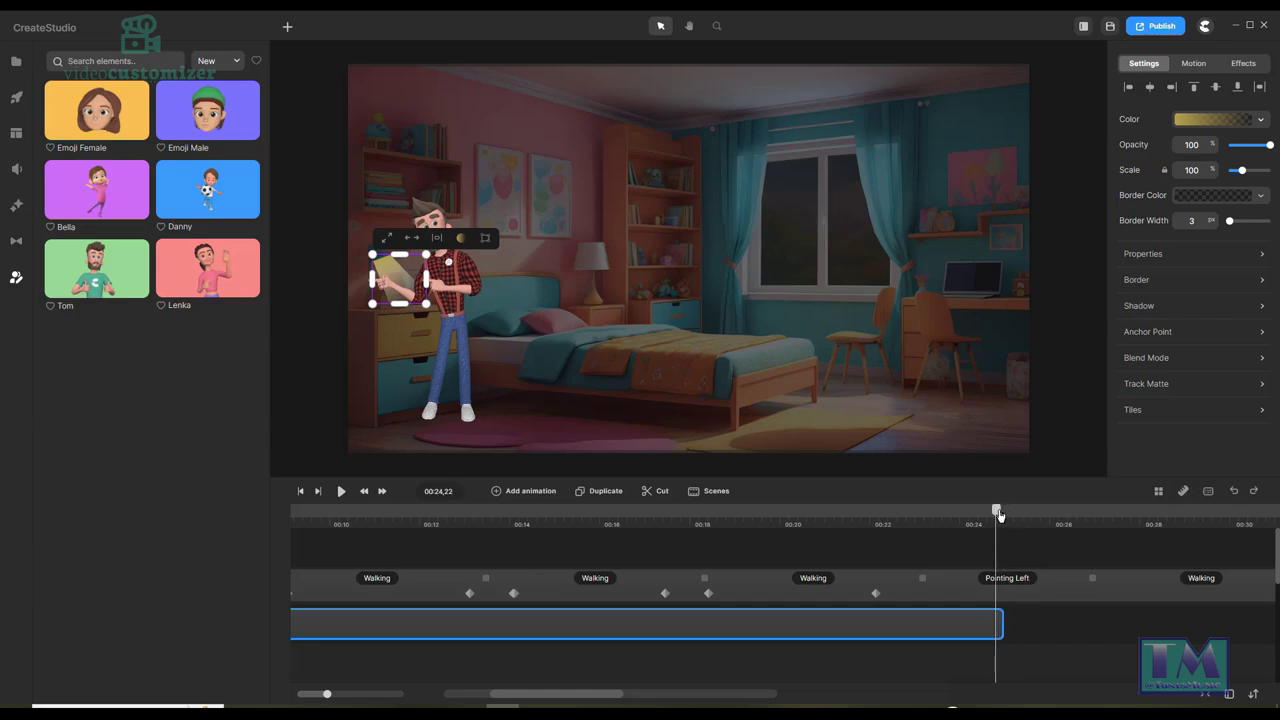
{"action": "left_click_drag", "start_coordinate": [1005, 619], "coordinate": [1033, 619]}
Add a Character View animation with Linear easing to Tom at 00:26,19, near the end of his Pointing Left action.
{"action": "left_click_drag", "start_coordinate": [995, 512], "coordinate": [1087, 524]}
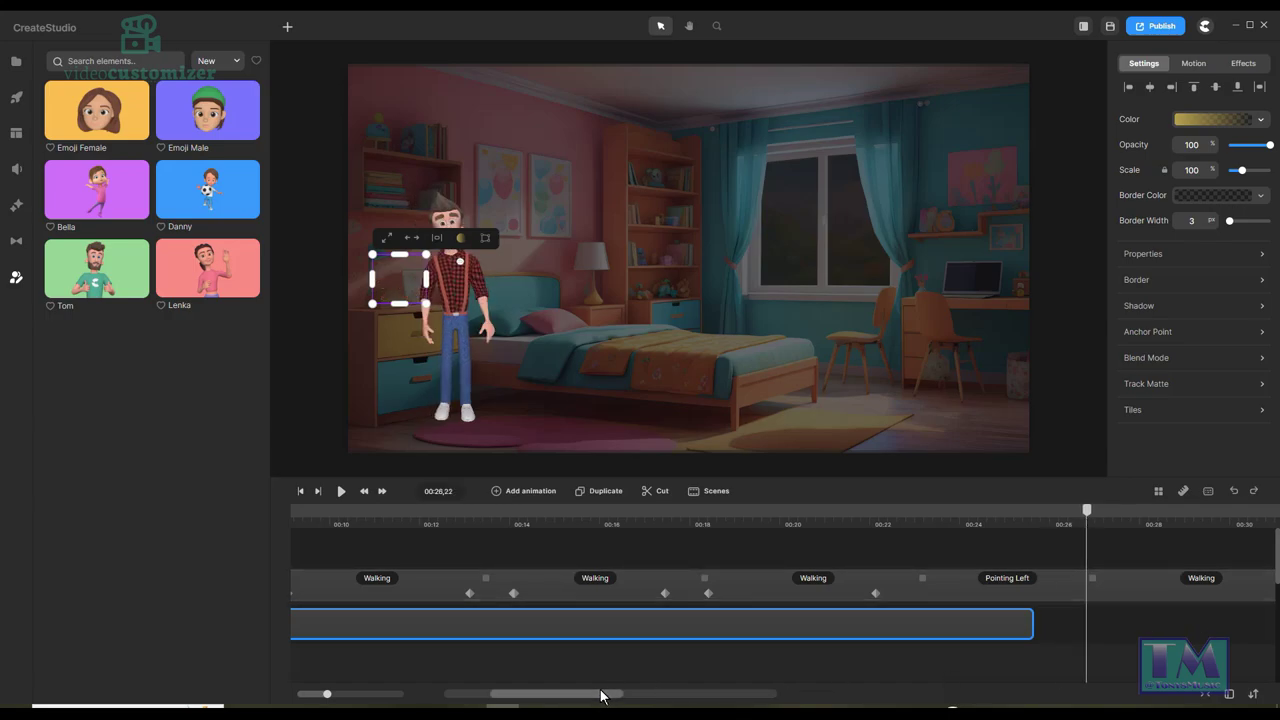
{"action": "scroll", "coordinate": [747, 584], "scroll_direction": "right", "scroll_amount": 5}
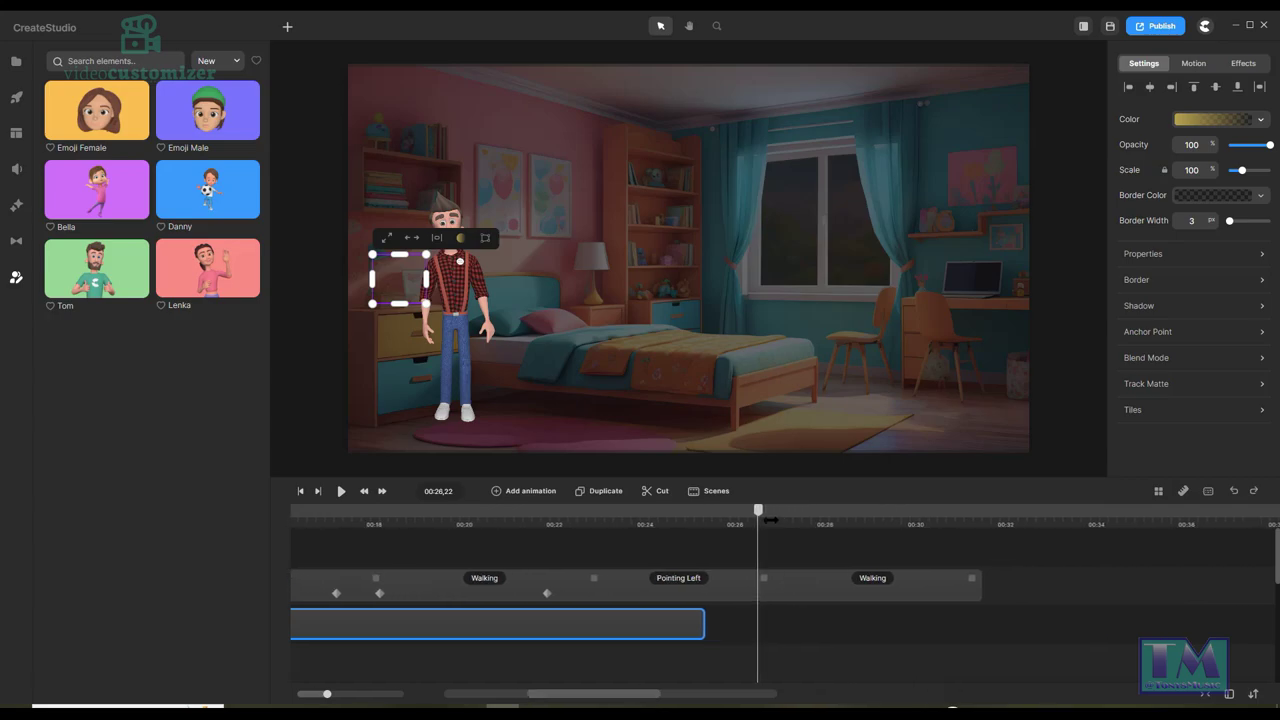
{"action": "left_click_drag", "start_coordinate": [764, 518], "coordinate": [760, 515]}
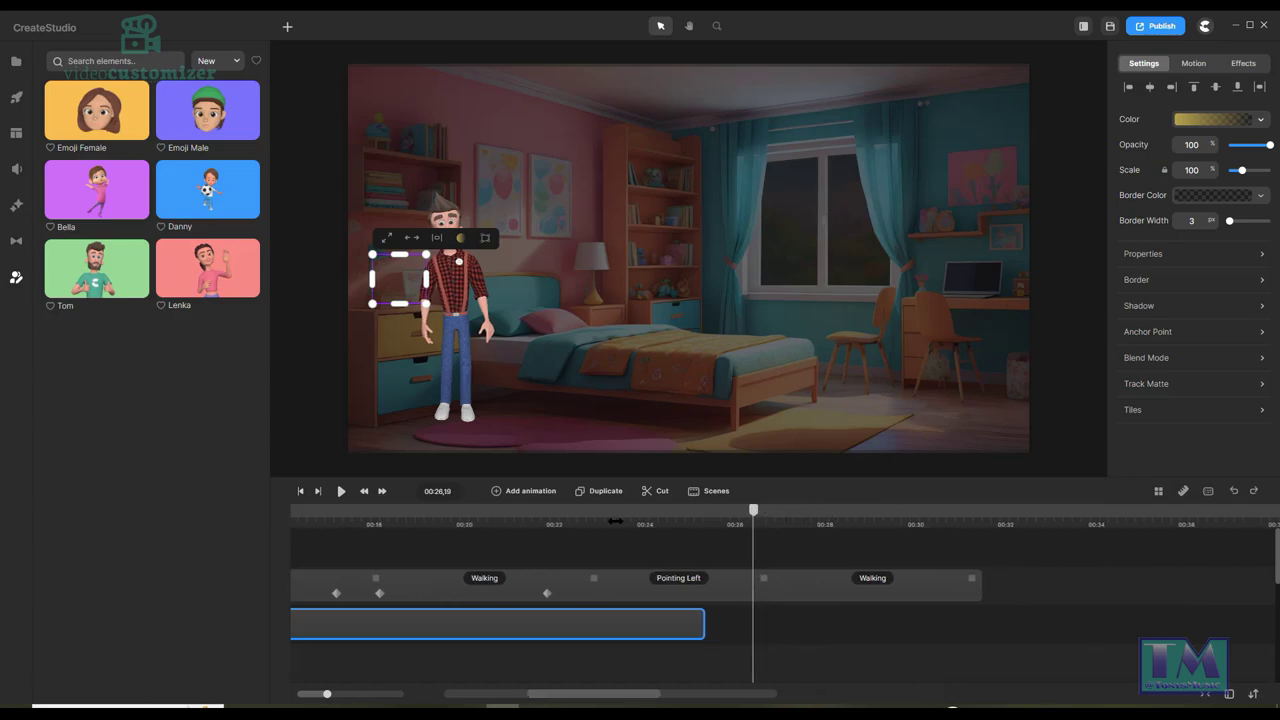
{"action": "left_click", "coordinate": [497, 491]}
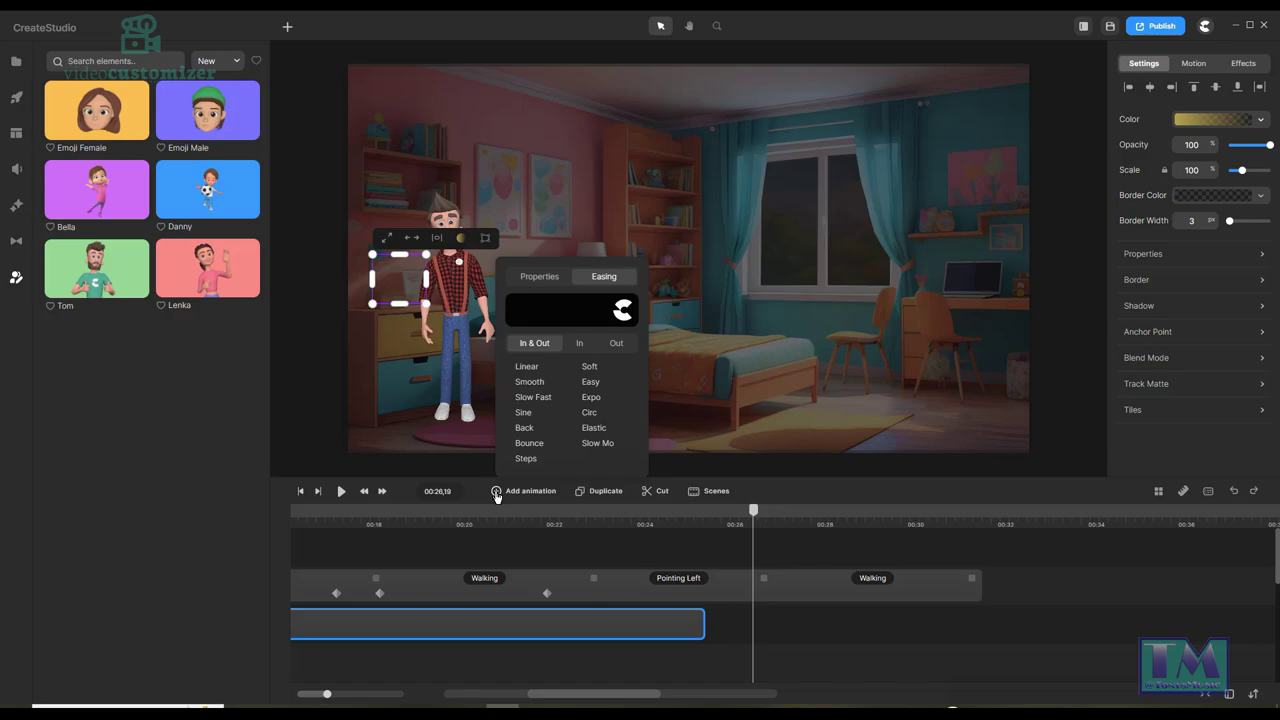
{"action": "left_click", "coordinate": [801, 585]}
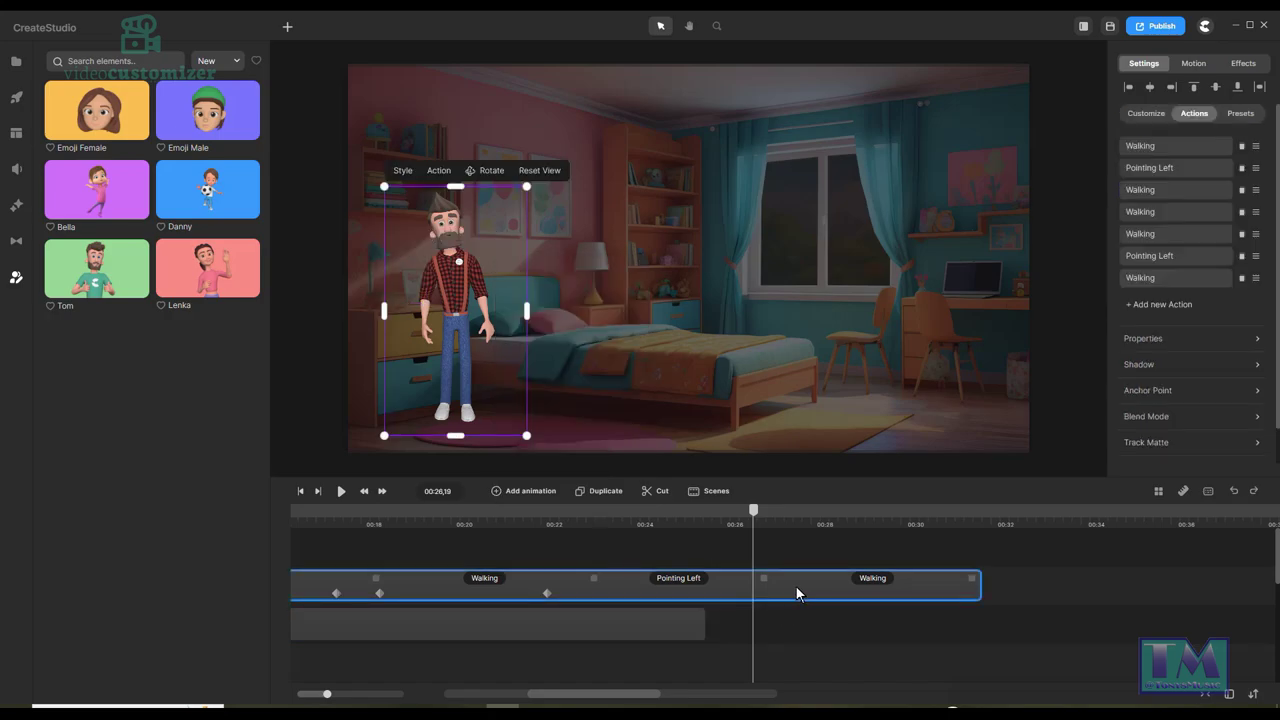
{"action": "left_click", "coordinate": [520, 495]}
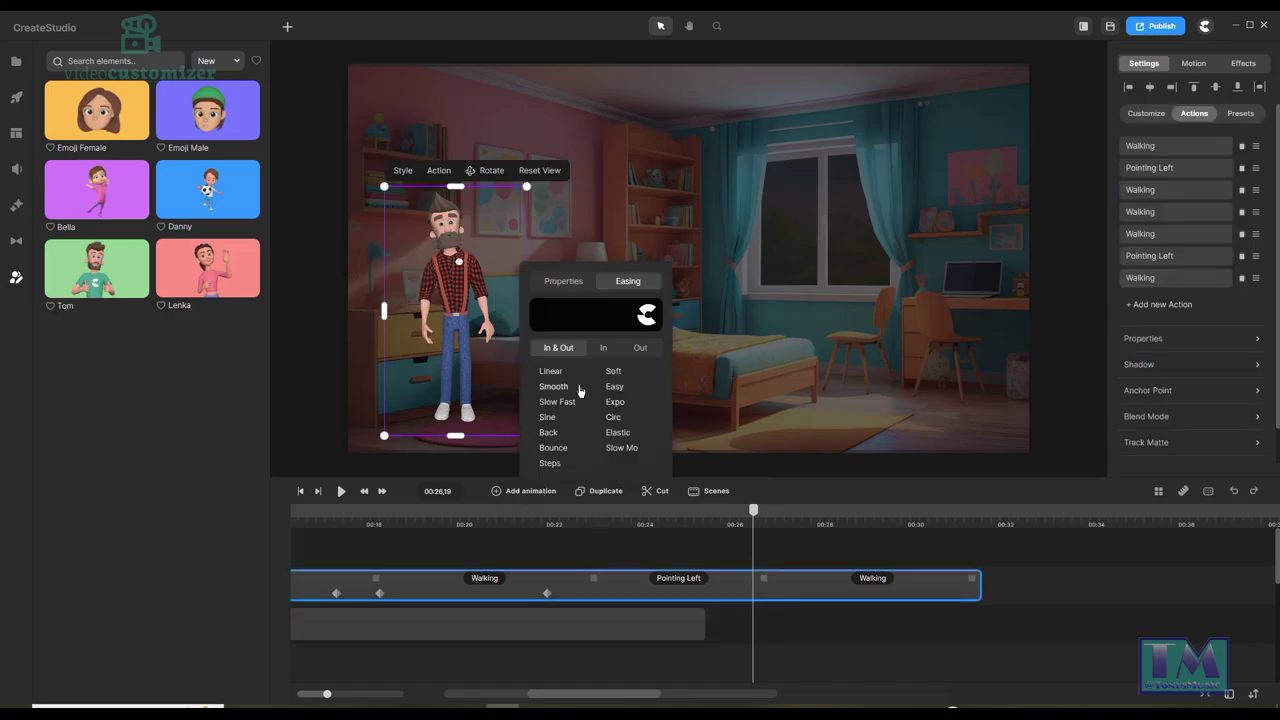
{"action": "left_click", "coordinate": [551, 374]}
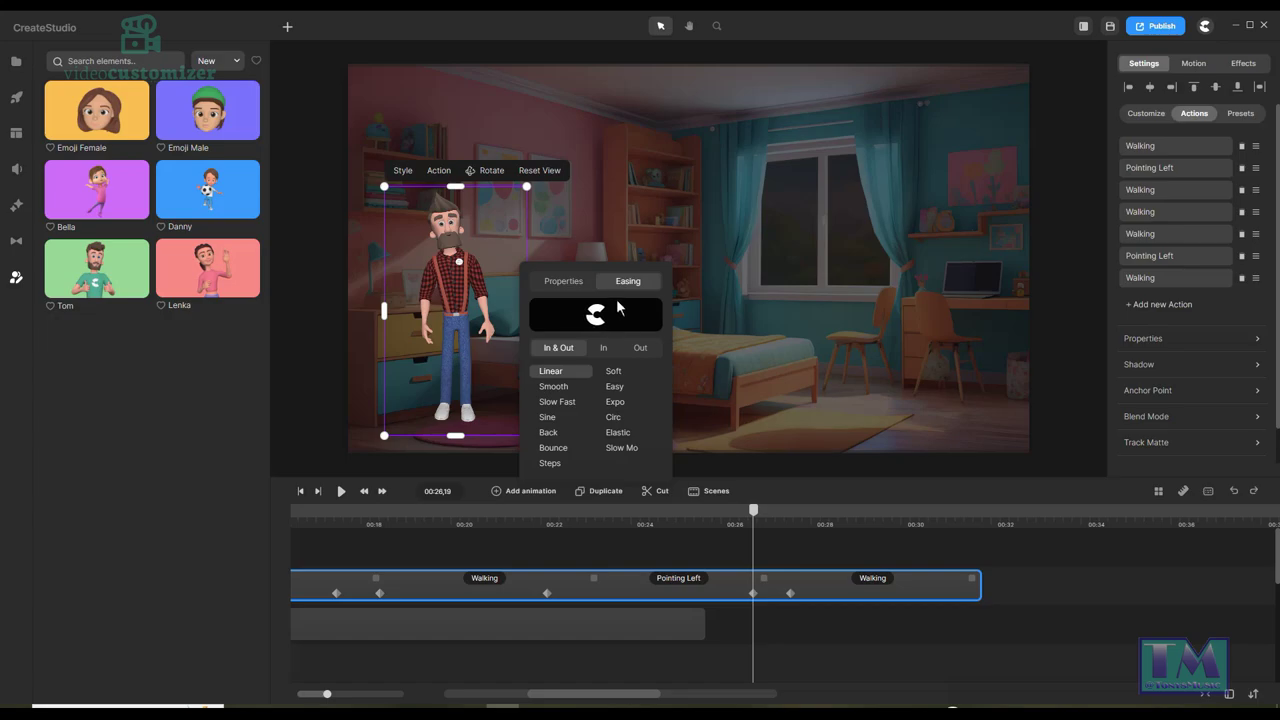
{"action": "left_click", "coordinate": [558, 284]}
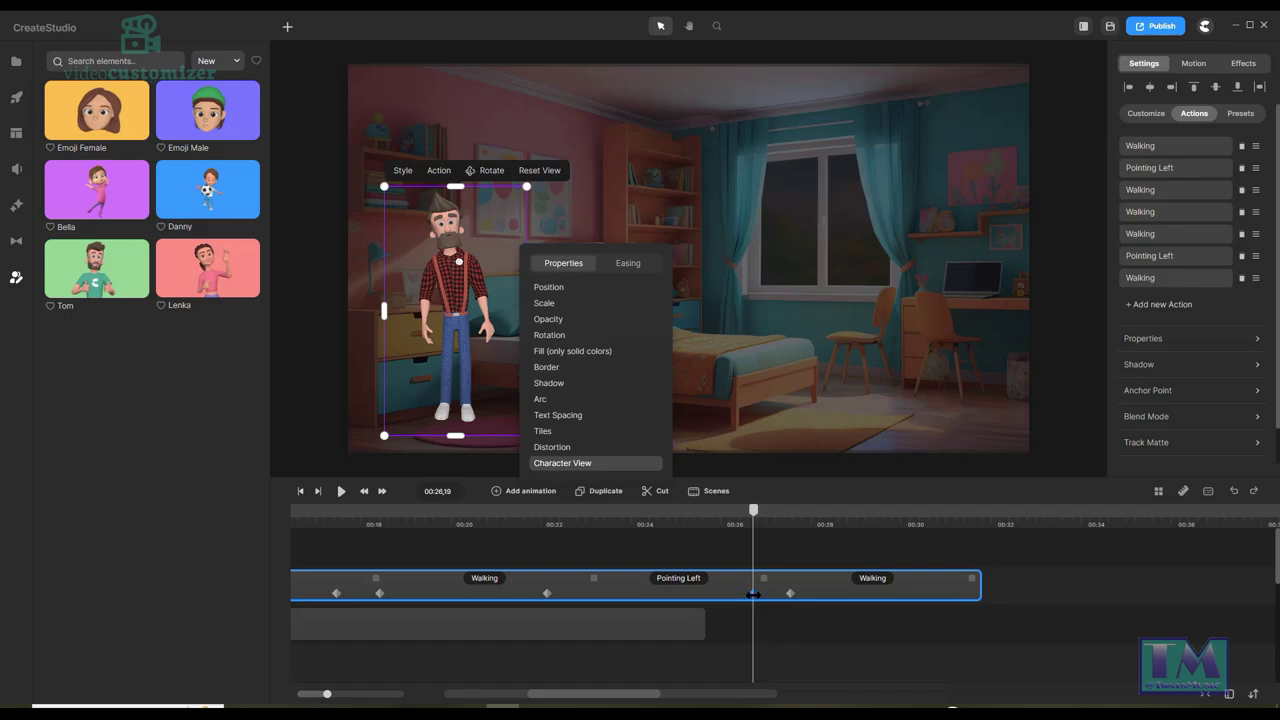
Rotate Tom at the 00:27,14 keyframe so he faces the desk side of the room.
{"action": "left_click", "coordinate": [791, 594]}
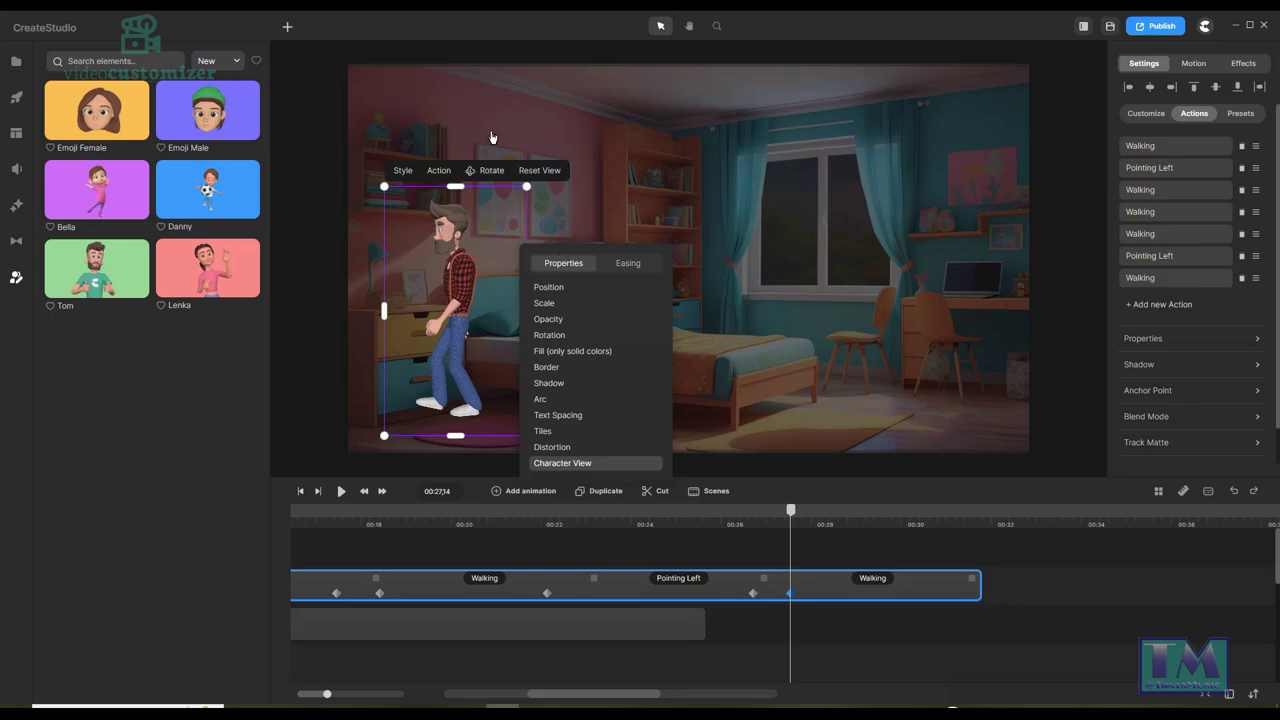
{"action": "left_click", "coordinate": [488, 170]}
{"action": "left_click_drag", "start_coordinate": [464, 300], "coordinate": [604, 287]}
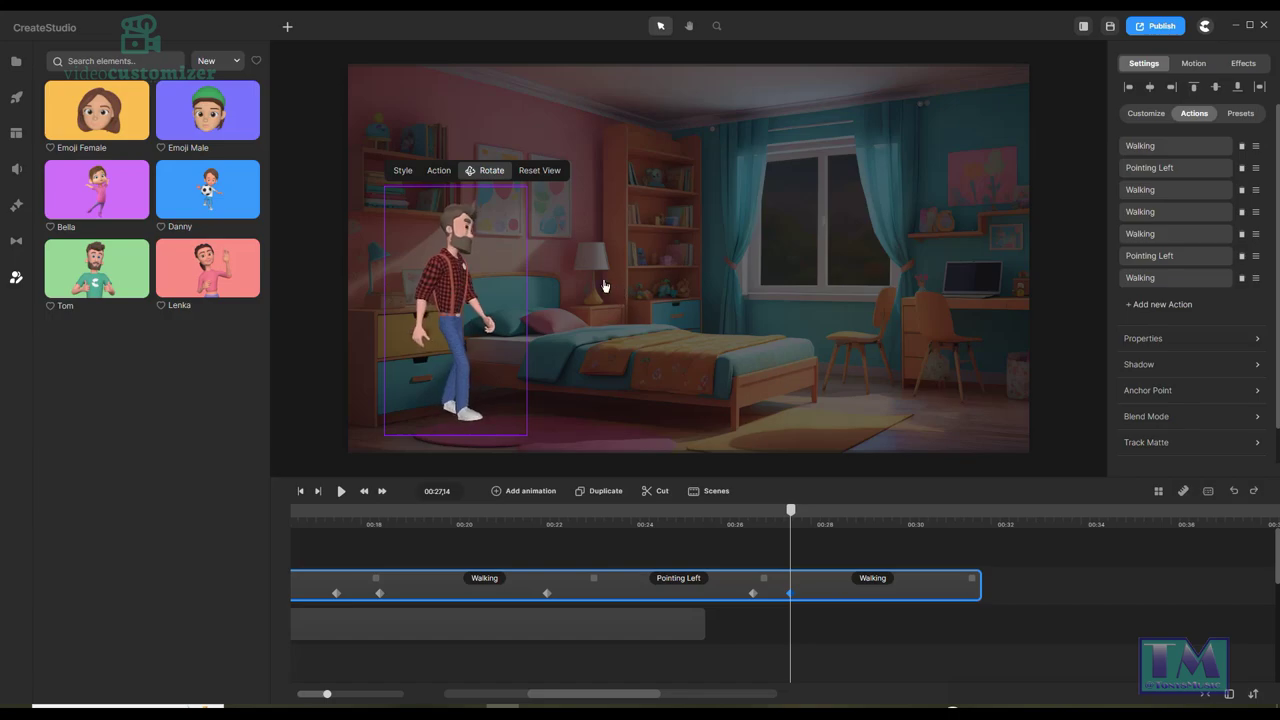
{"action": "left_click_drag", "start_coordinate": [474, 304], "coordinate": [476, 309]}
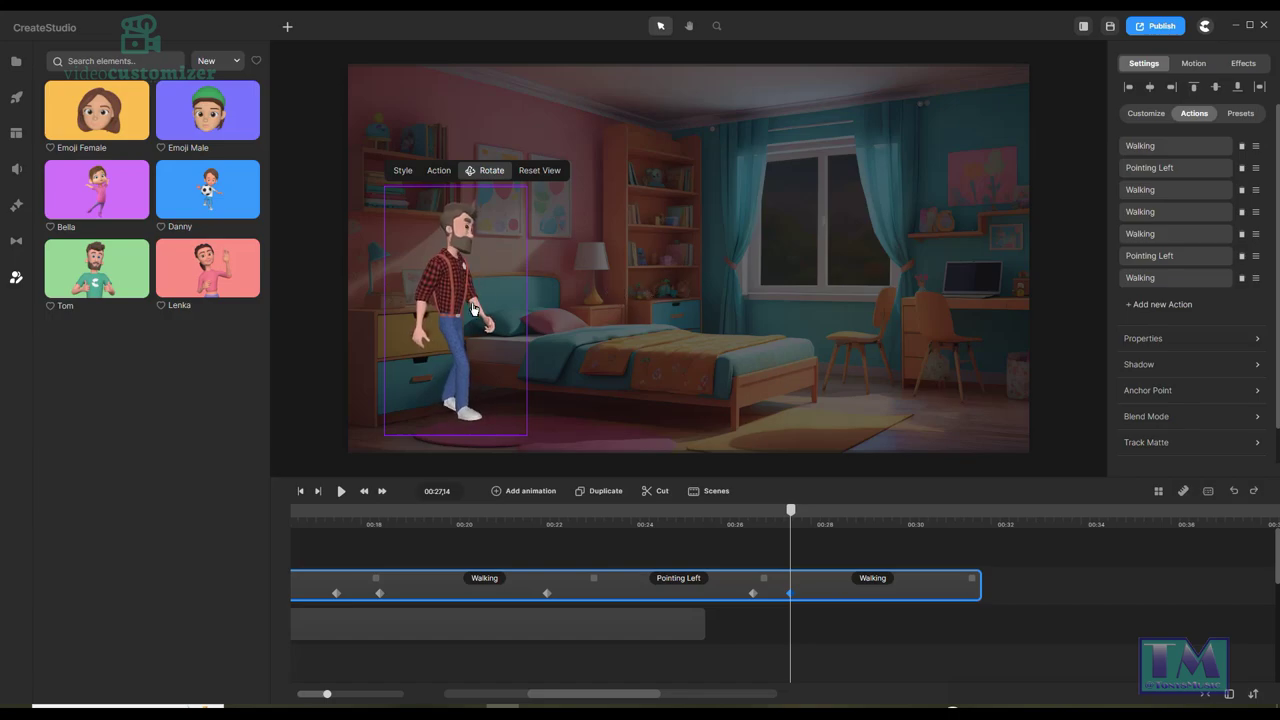
{"action": "left_click", "coordinate": [489, 172]}
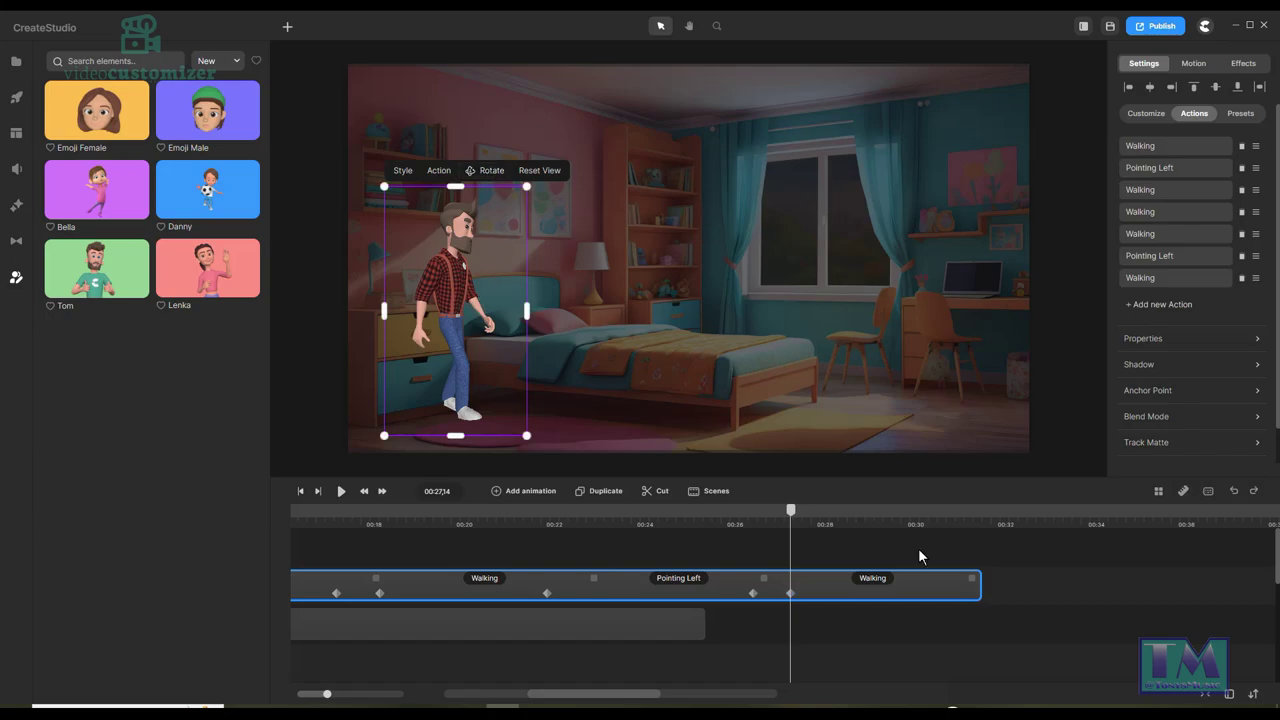
Nudge Tom slightly away from the nightstand at the 00:22,02 keyframe.
{"action": "left_click_drag", "start_coordinate": [796, 522], "coordinate": [555, 533]}
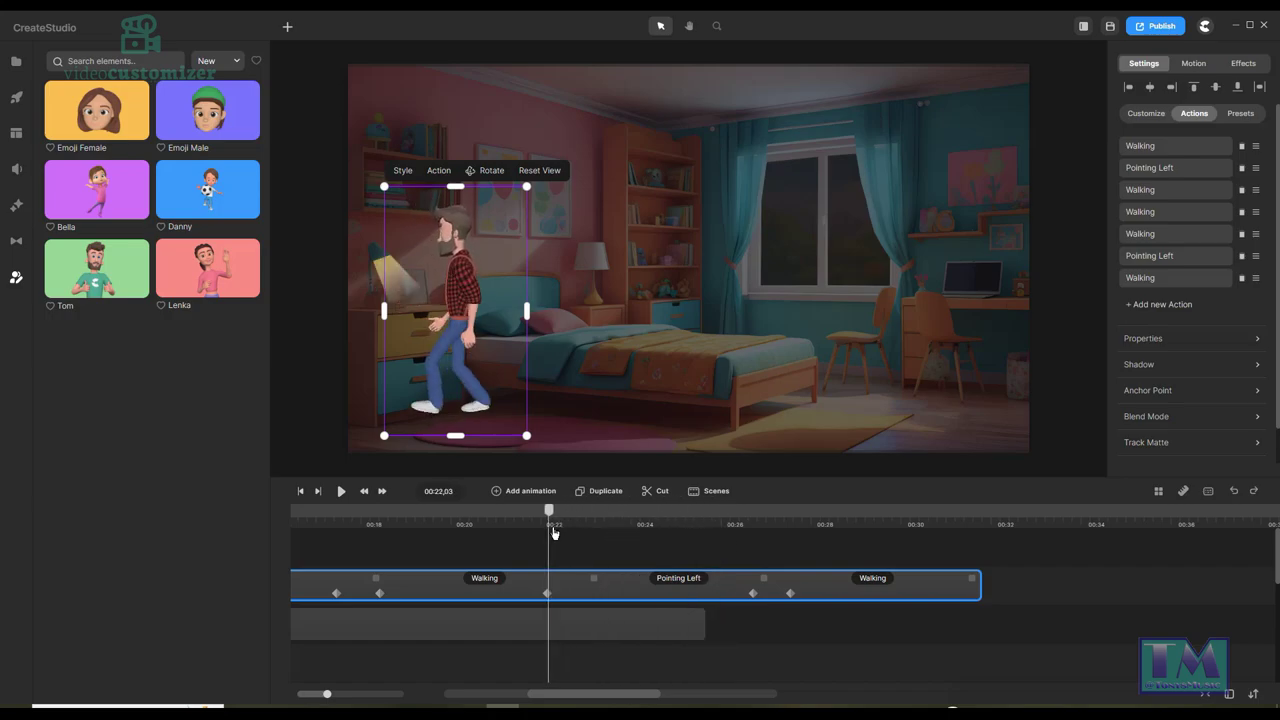
{"action": "left_click", "coordinate": [548, 595]}
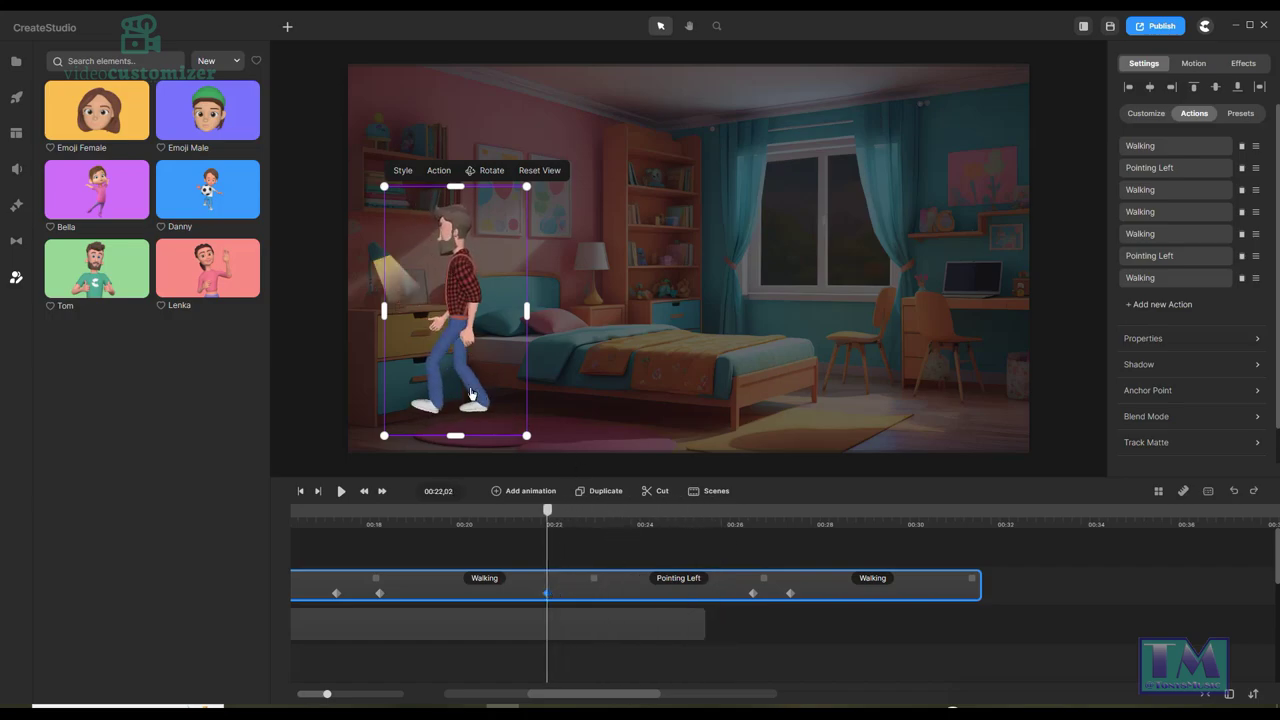
{"action": "left_click_drag", "start_coordinate": [467, 391], "coordinate": [470, 386]}
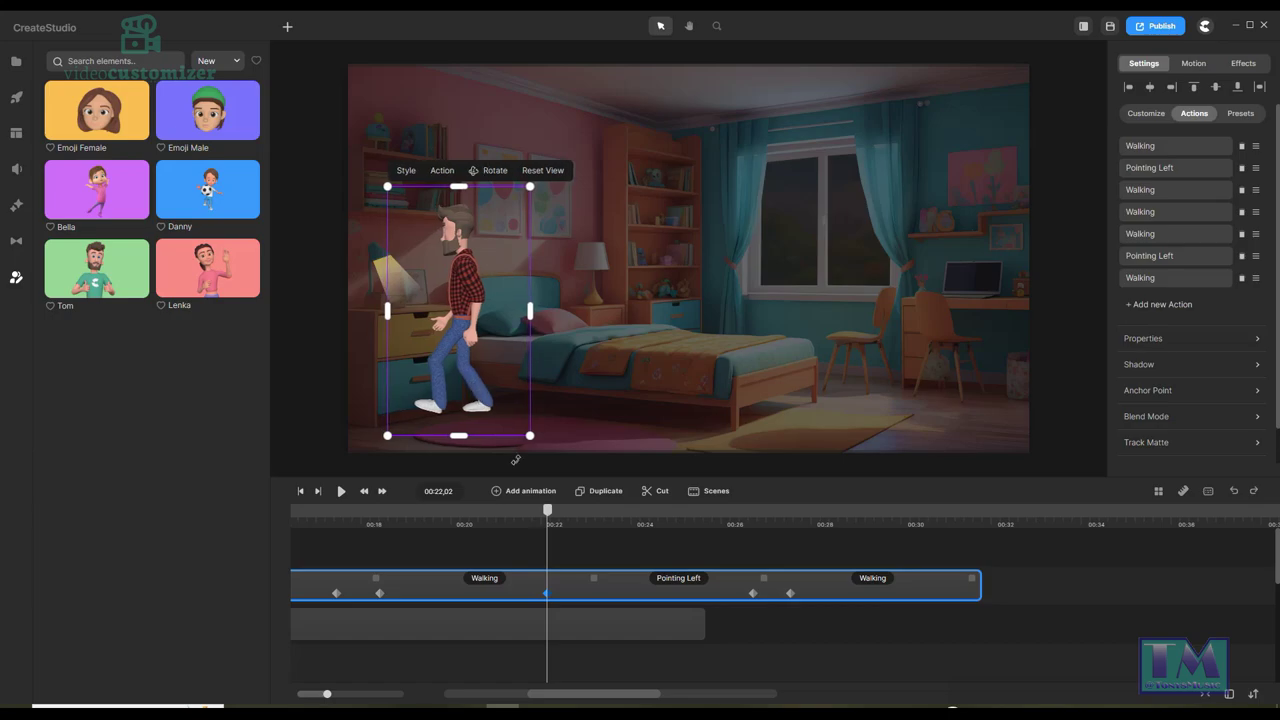
Add a Position animation with Linear easing to Tom at 00:27,15 and align its start with the 00:27,14 keyframe.
{"action": "left_click_drag", "start_coordinate": [547, 513], "coordinate": [792, 536]}
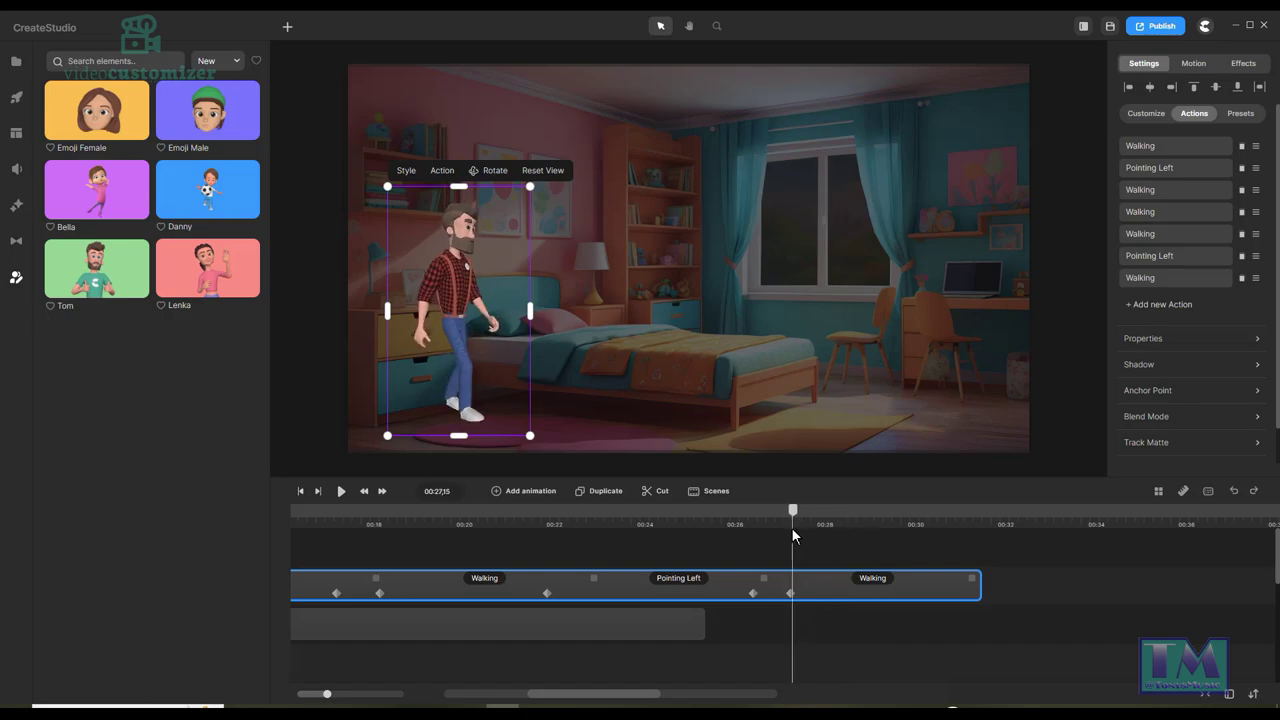
{"action": "left_click", "coordinate": [495, 493]}
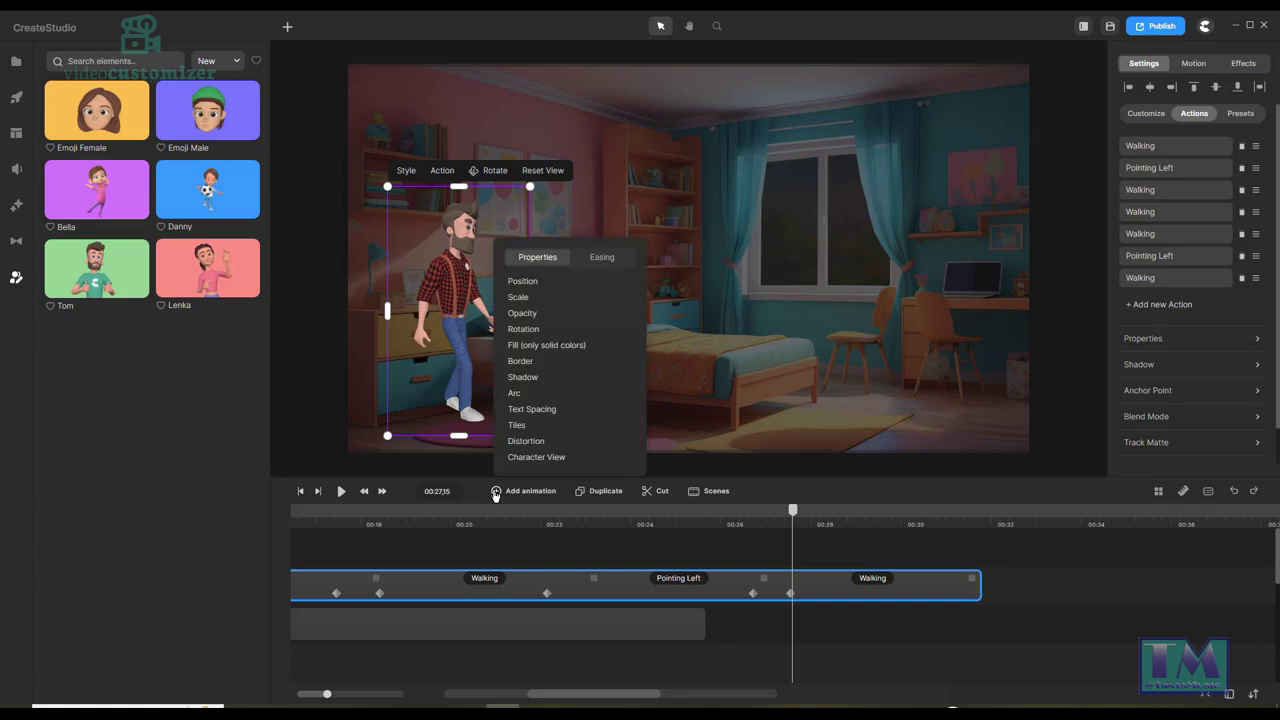
{"action": "left_click", "coordinate": [527, 283]}
{"action": "left_click", "coordinate": [602, 257]}
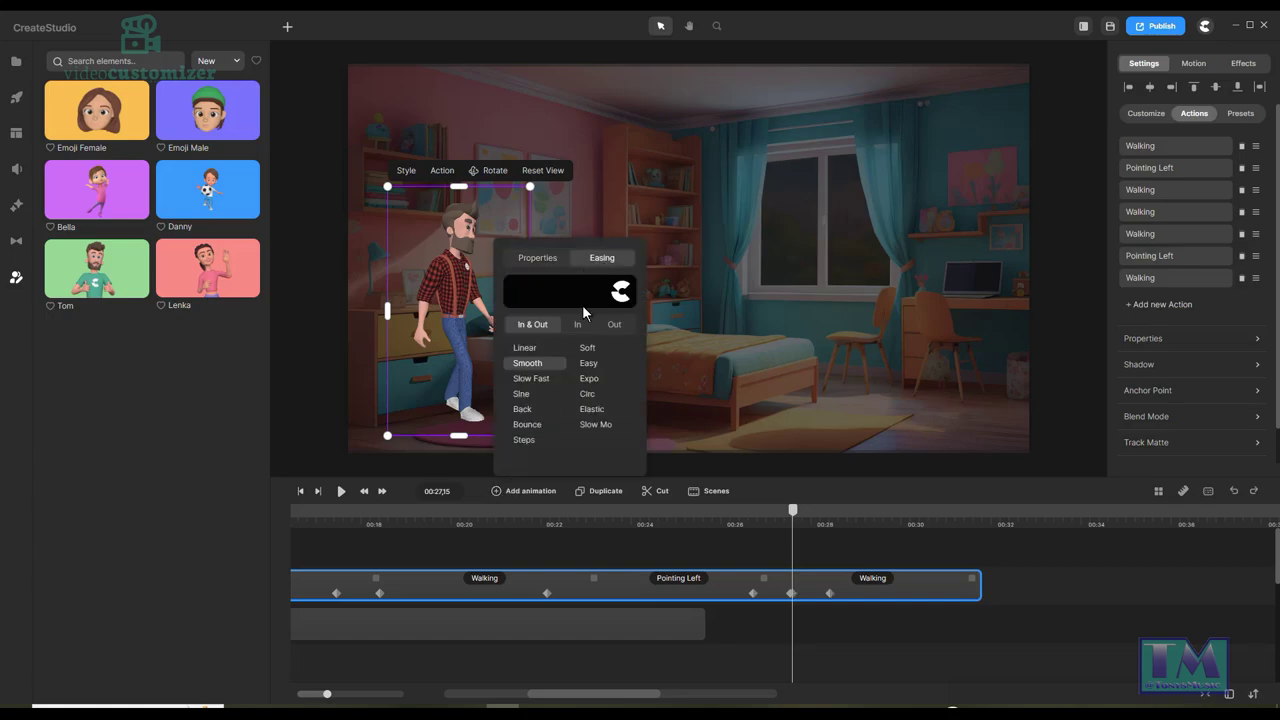
{"action": "left_click", "coordinate": [530, 348]}
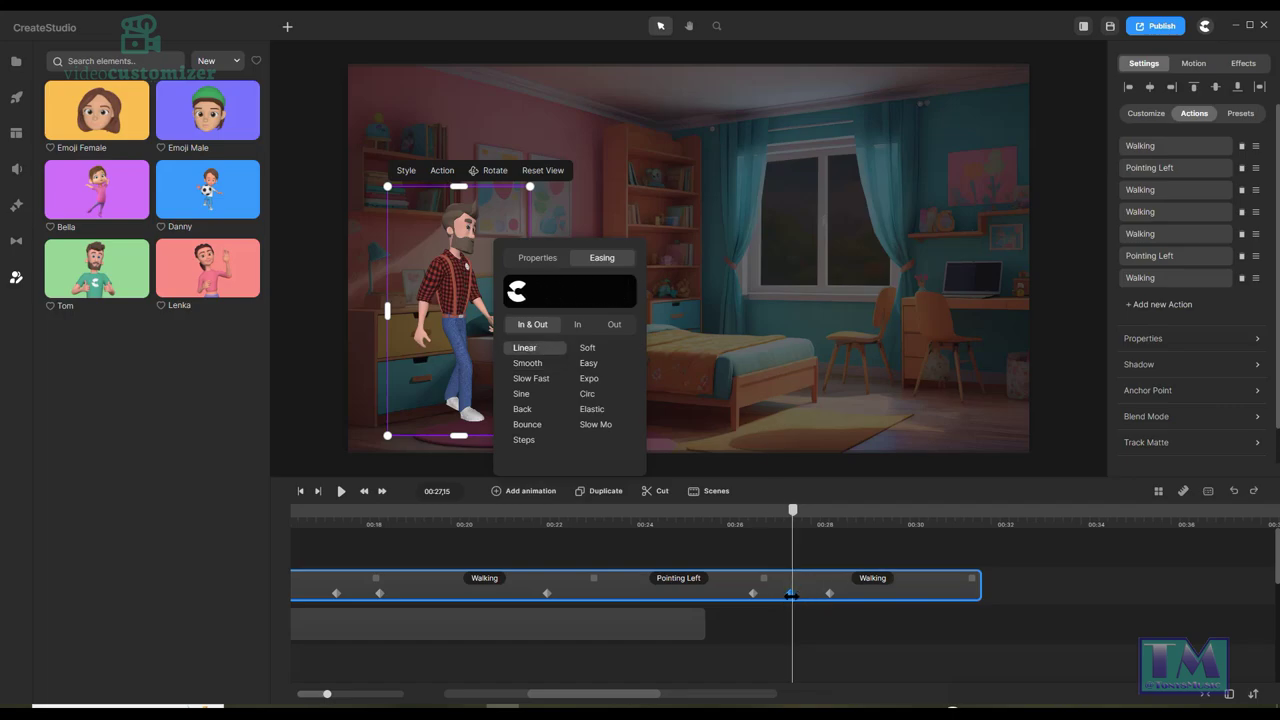
{"action": "left_click", "coordinate": [789, 595]}
{"action": "left_click", "coordinate": [456, 297]}
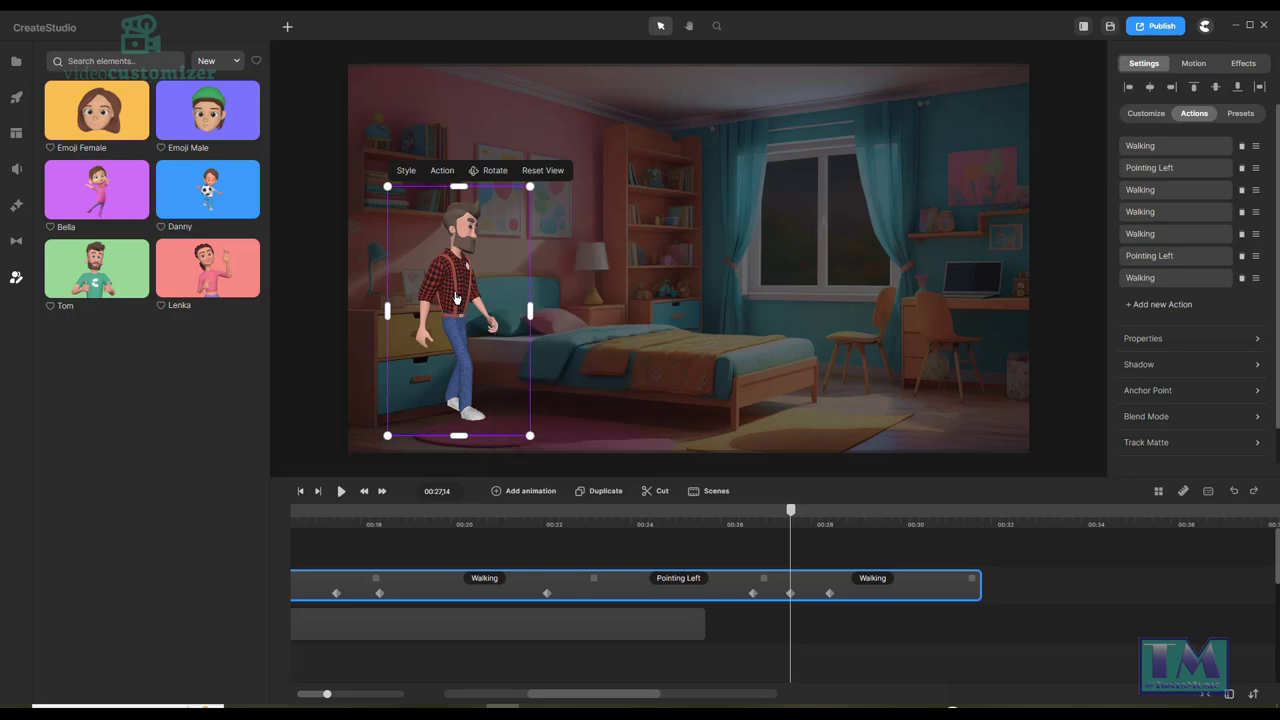
Extend the new Position animation toward the end of the last Walking action and try to move Tom out of frame past the desk.
{"action": "left_click", "coordinate": [829, 592]}
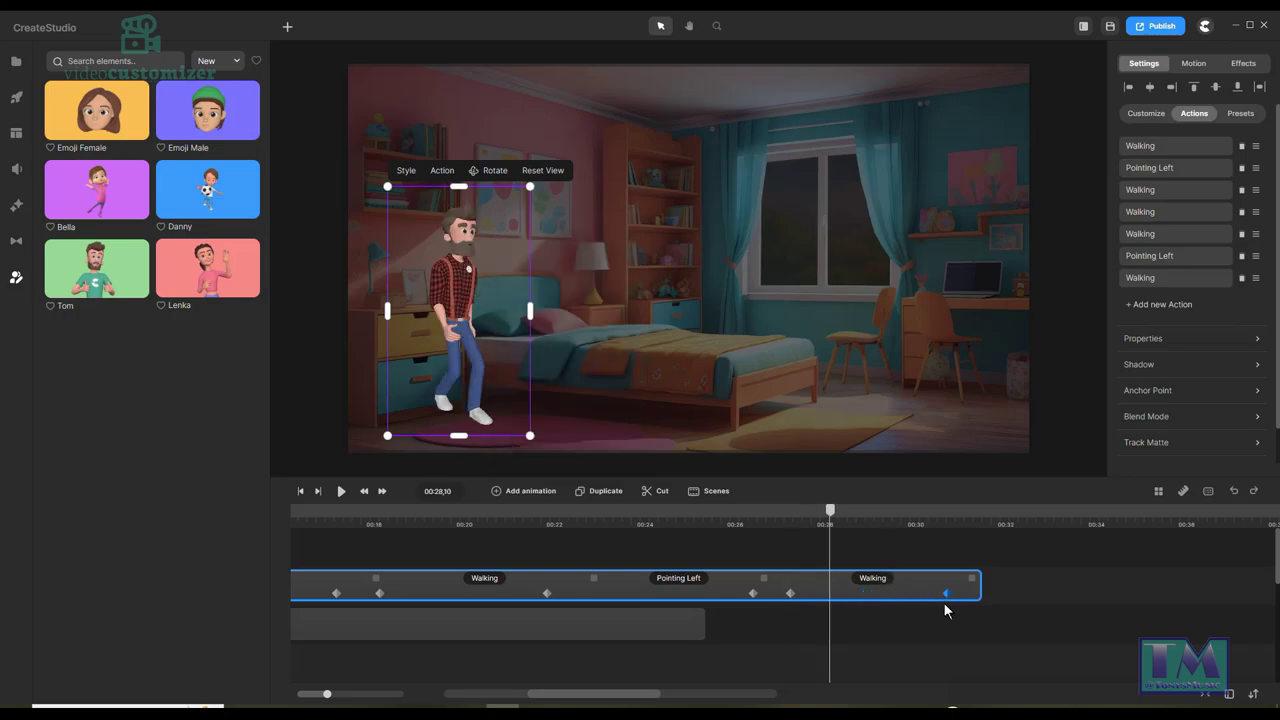
{"action": "left_click_drag", "start_coordinate": [462, 318], "coordinate": [1097, 380]}
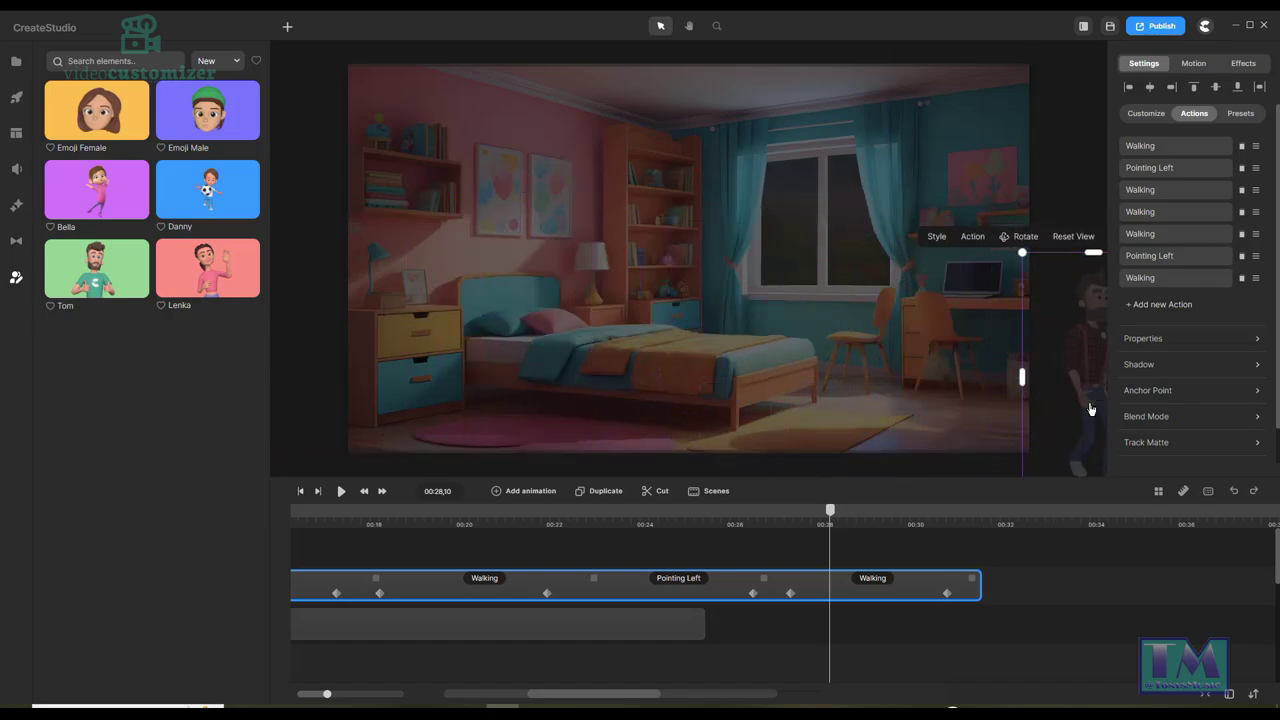
Bring Tom back beside the nightstand at 00:27,14 and raise him slightly at the 00:26,19 keyframe.
{"action": "left_click_drag", "start_coordinate": [832, 512], "coordinate": [687, 512]}
{"action": "left_click_drag", "start_coordinate": [786, 517], "coordinate": [801, 524]}
{"action": "left_click_drag", "start_coordinate": [791, 591], "coordinate": [789, 594]}
{"action": "left_click_drag", "start_coordinate": [1090, 392], "coordinate": [456, 318]}
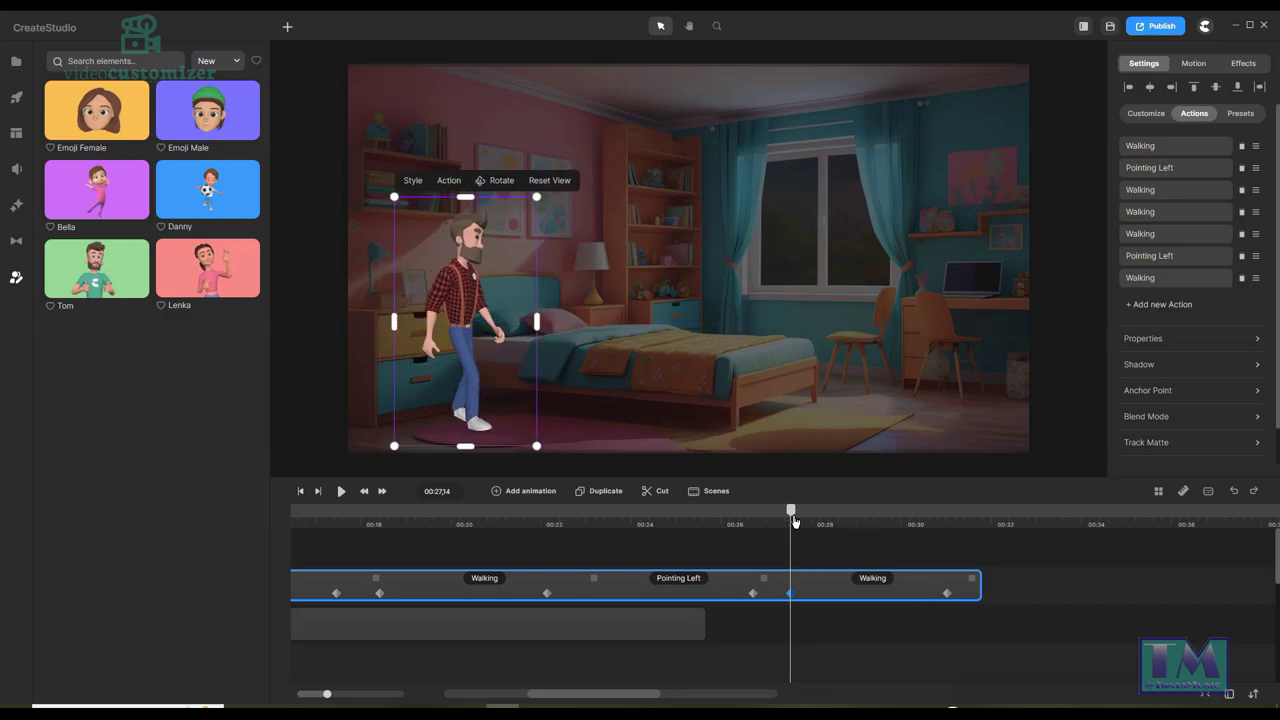
{"action": "left_click_drag", "start_coordinate": [795, 515], "coordinate": [756, 511]}
{"action": "left_click", "coordinate": [754, 594]}
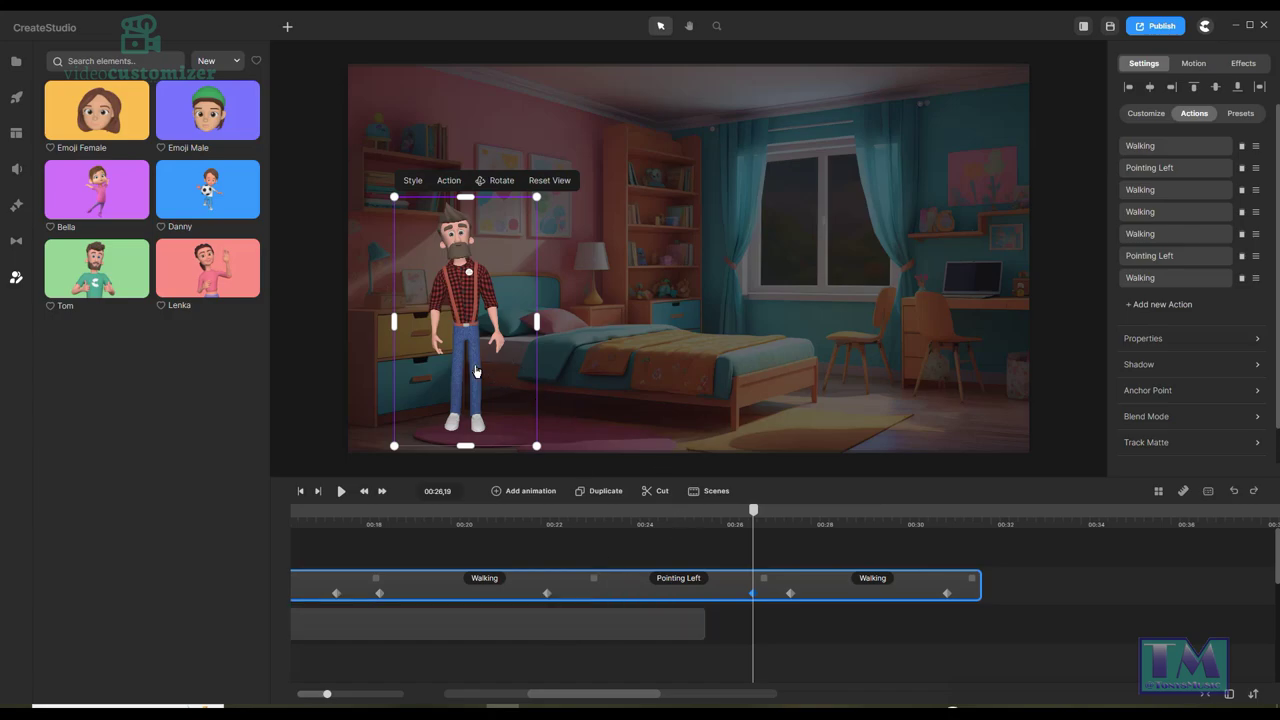
{"action": "left_click_drag", "start_coordinate": [471, 366], "coordinate": [470, 352]}
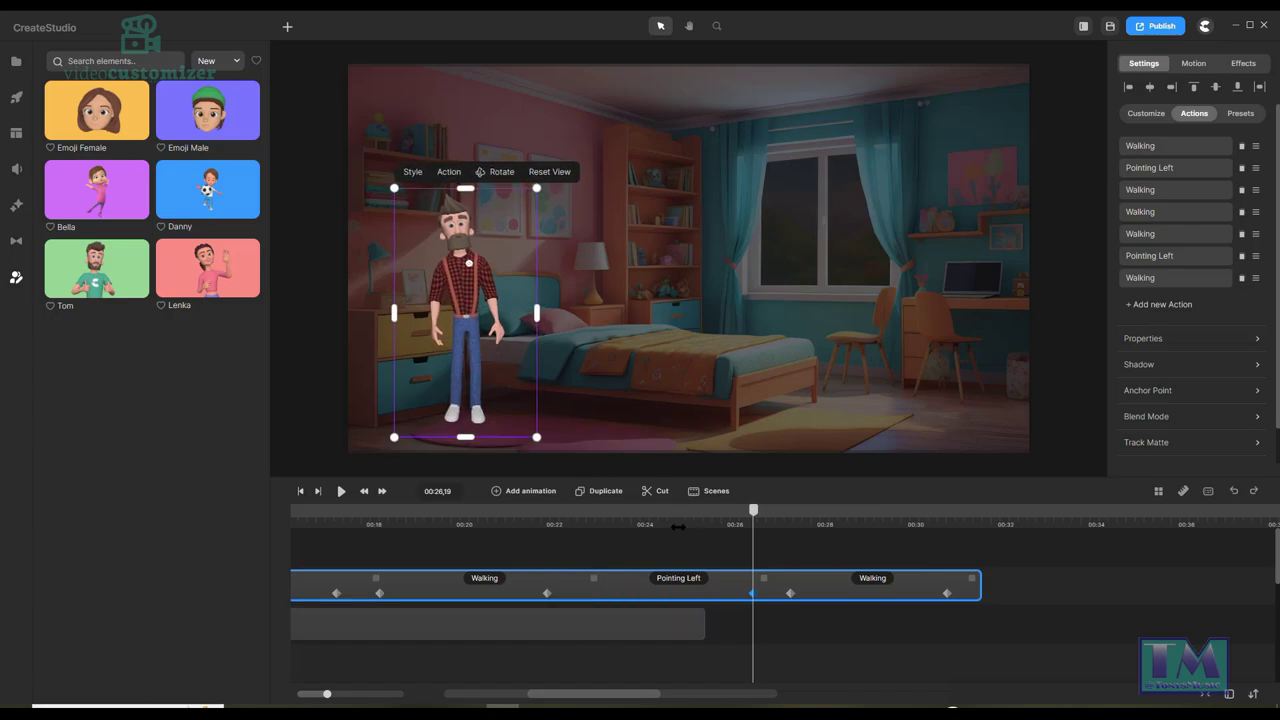
Delete Tom's Position animation that starts at 00:27,14 during the last Walking action.
{"action": "left_click", "coordinate": [740, 515]}
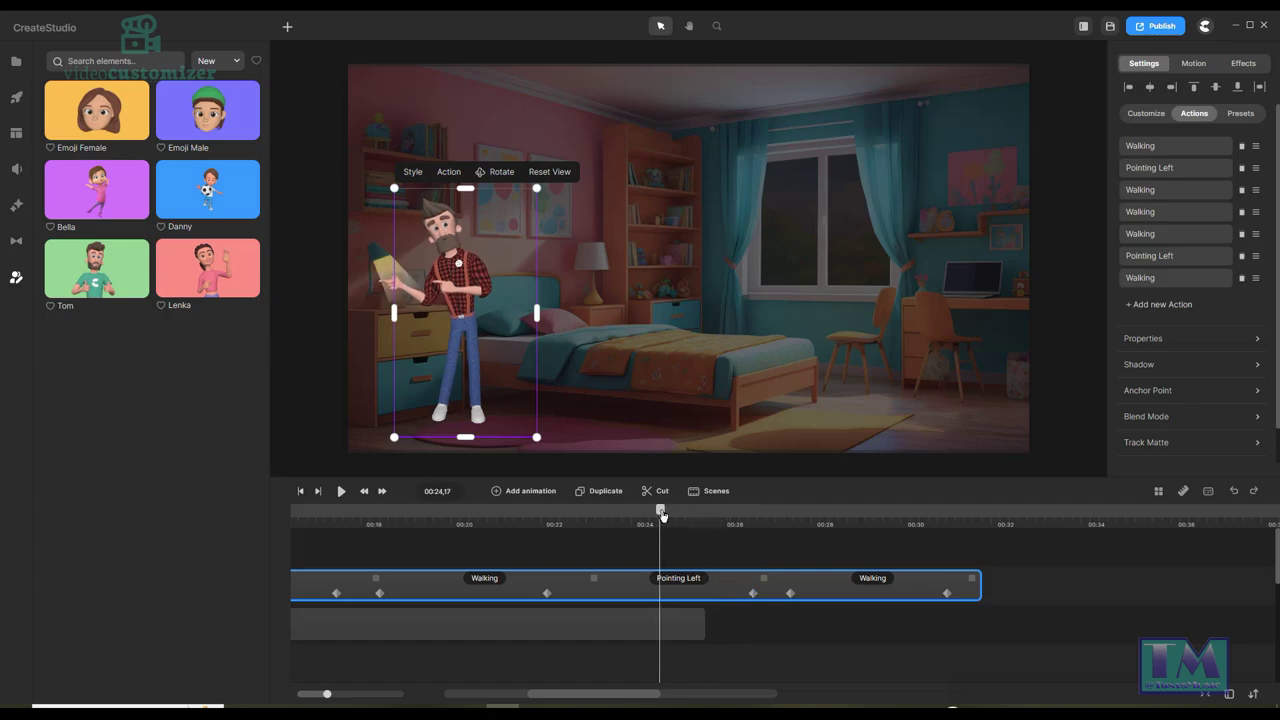
{"action": "left_click", "coordinate": [751, 520]}
{"action": "left_click_drag", "start_coordinate": [753, 523], "coordinate": [755, 523]}
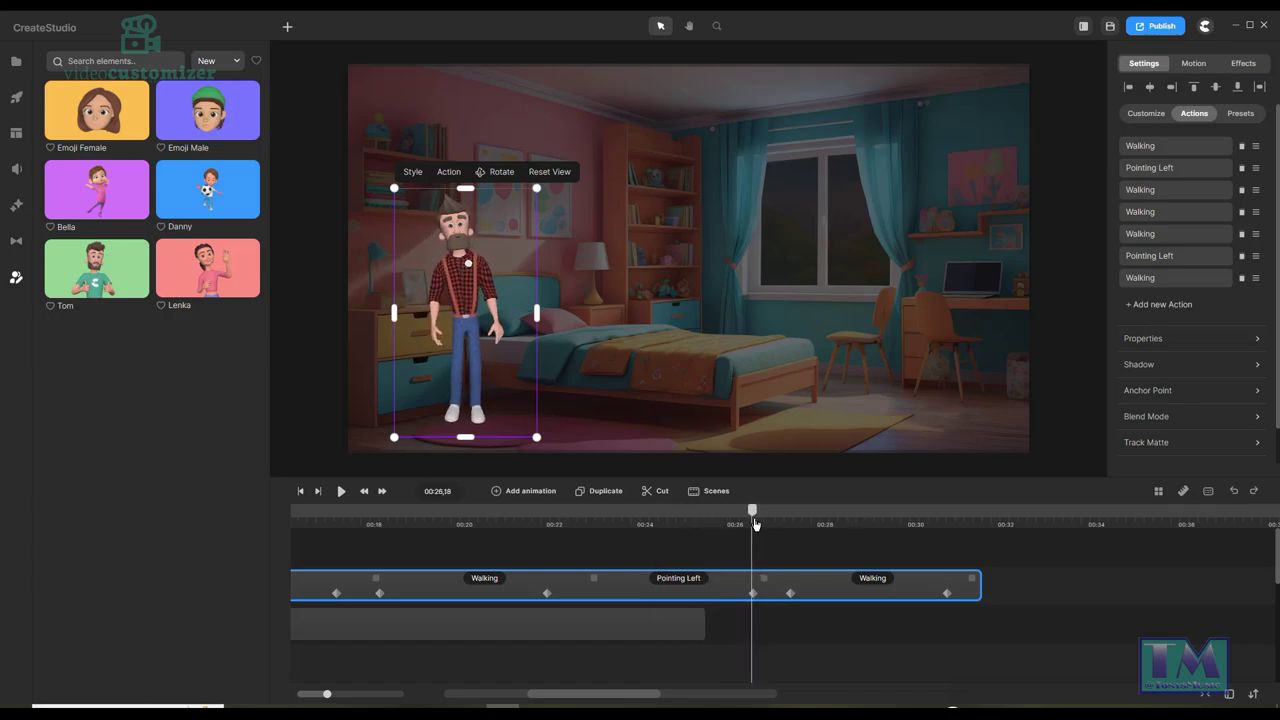
{"action": "left_click", "coordinate": [790, 594]}
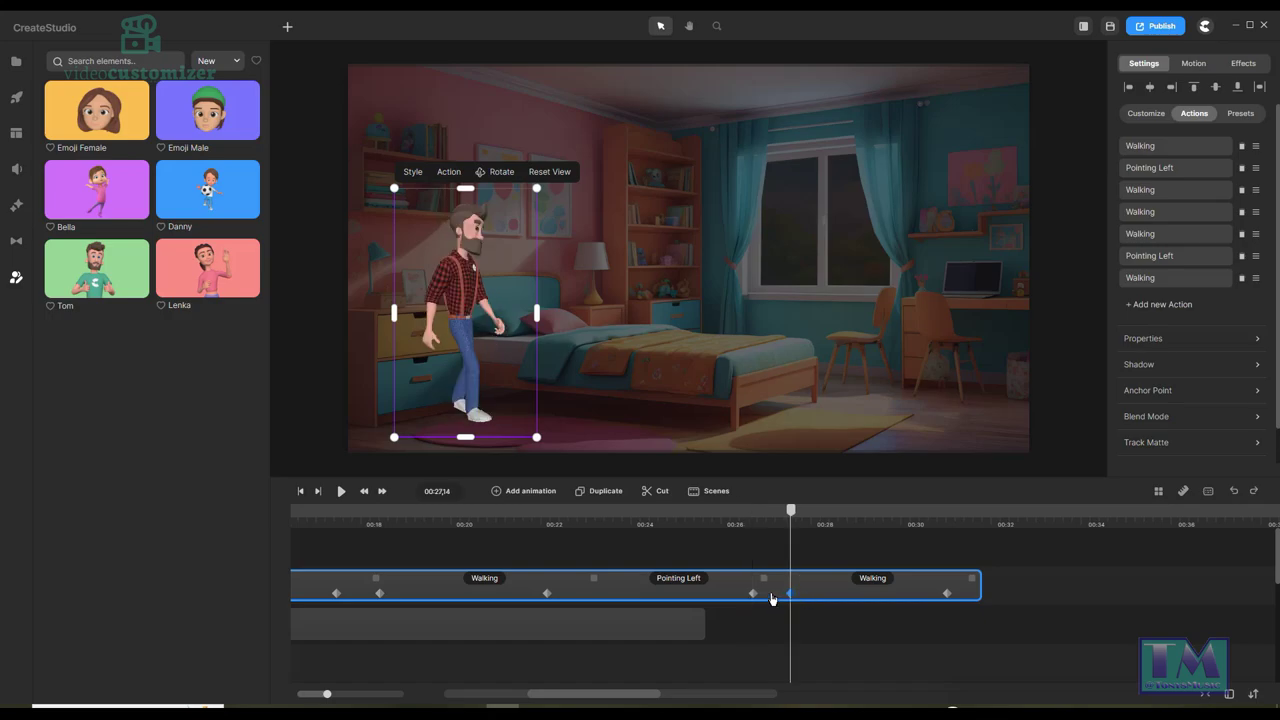
{"action": "double_click", "coordinate": [790, 593]}
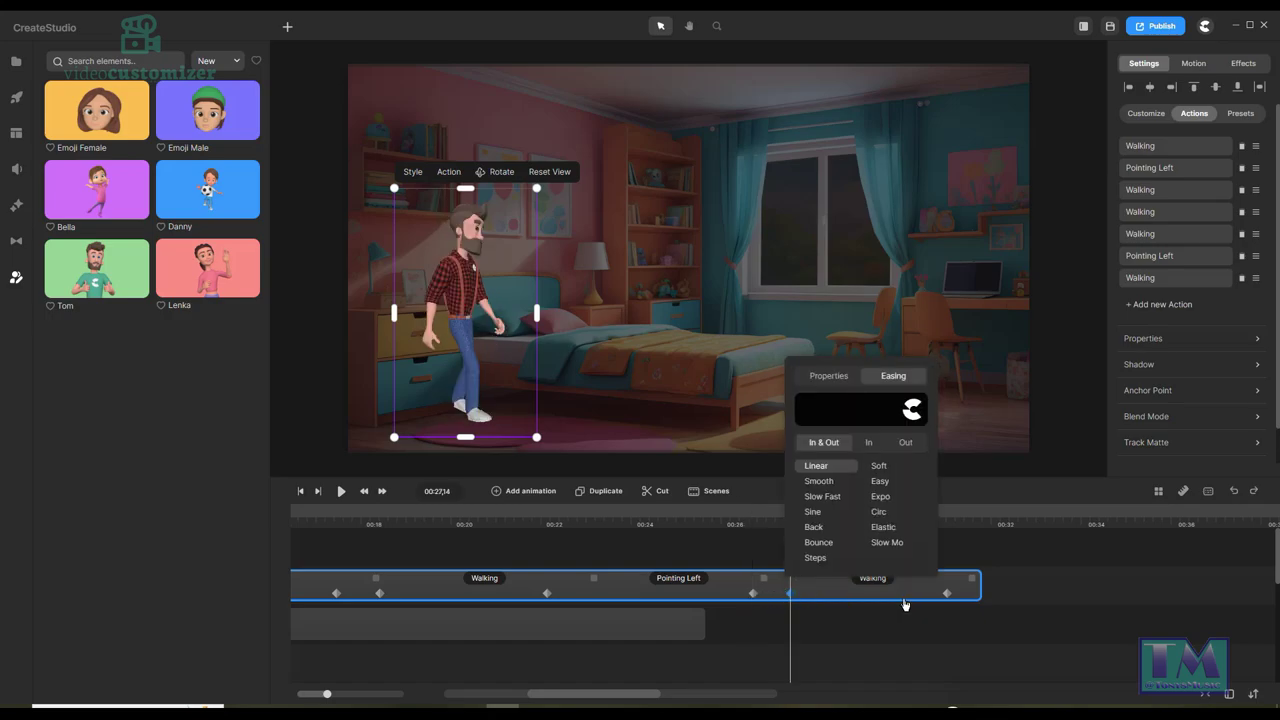
{"action": "left_click", "coordinate": [962, 592]}
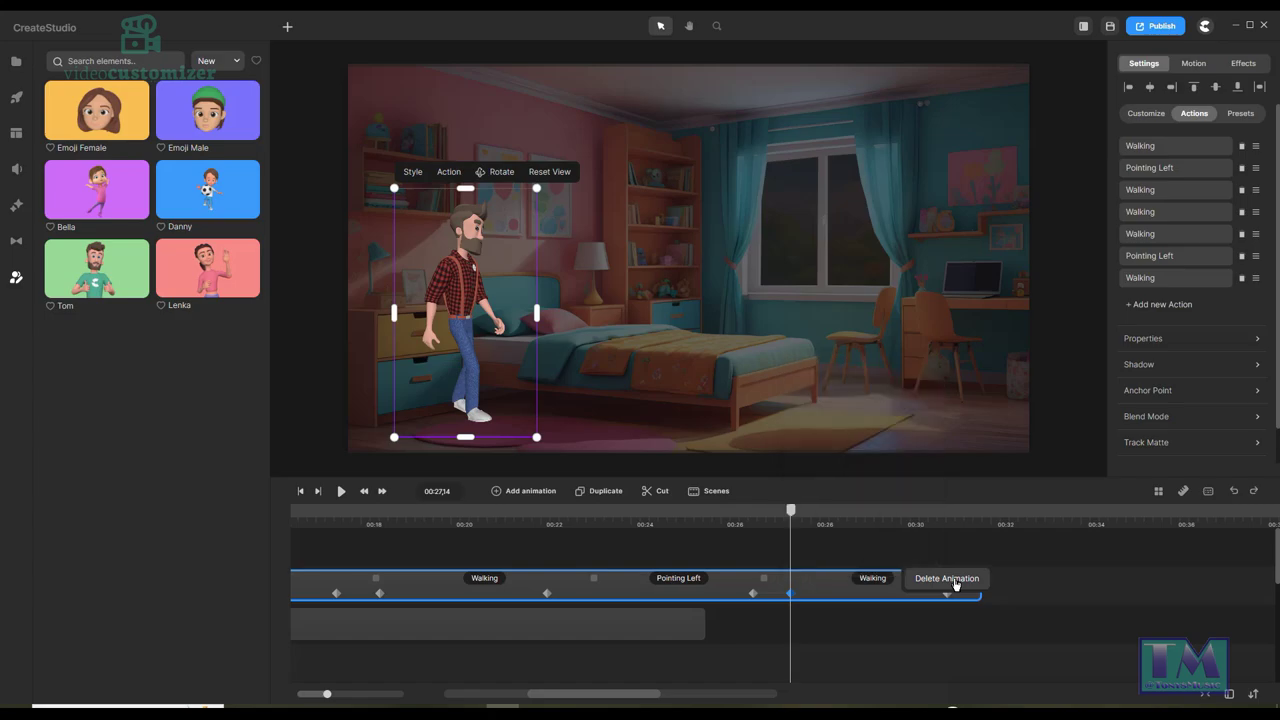
Shift Tom's Character View animation from the end of Pointing Left to start just before 00:28 within the last Walking action.
{"action": "double_click", "coordinate": [780, 594]}
{"action": "left_click_drag", "start_coordinate": [781, 597], "coordinate": [838, 600]}
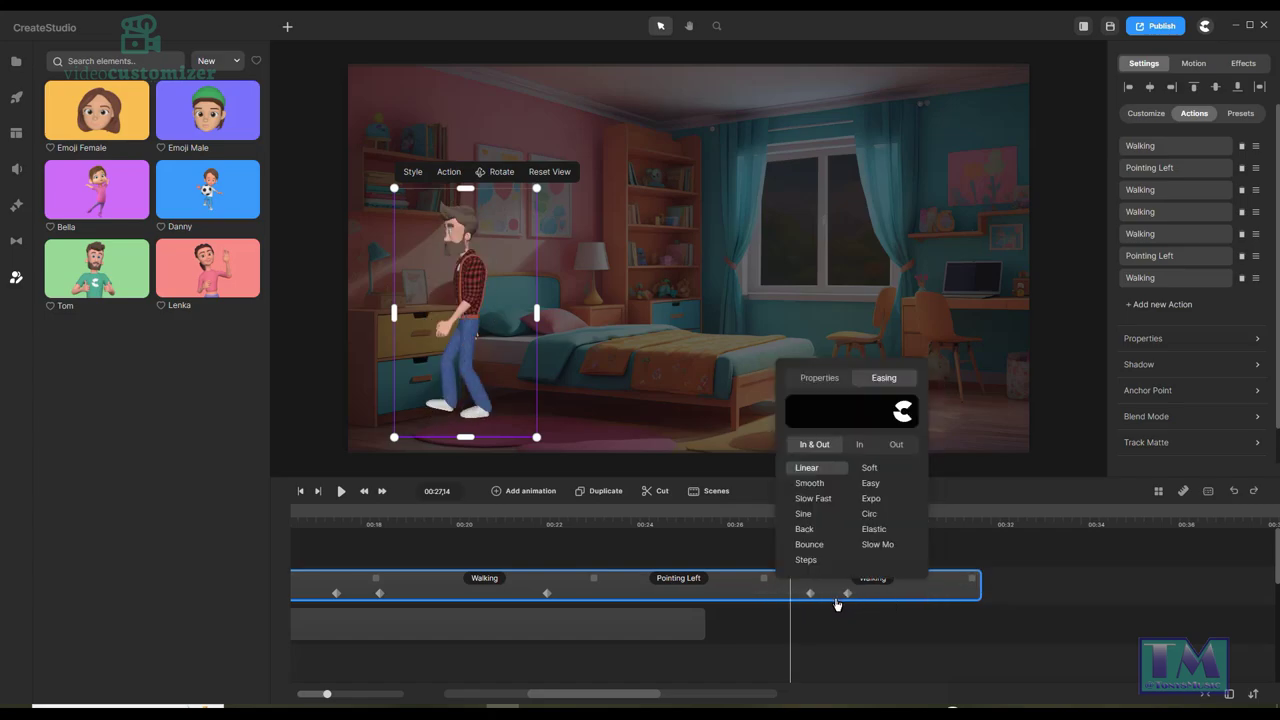
Nudge Tom slightly closer to the nightstand and a little higher at the keyframe near 00:22,03.
{"action": "left_click", "coordinate": [549, 593]}
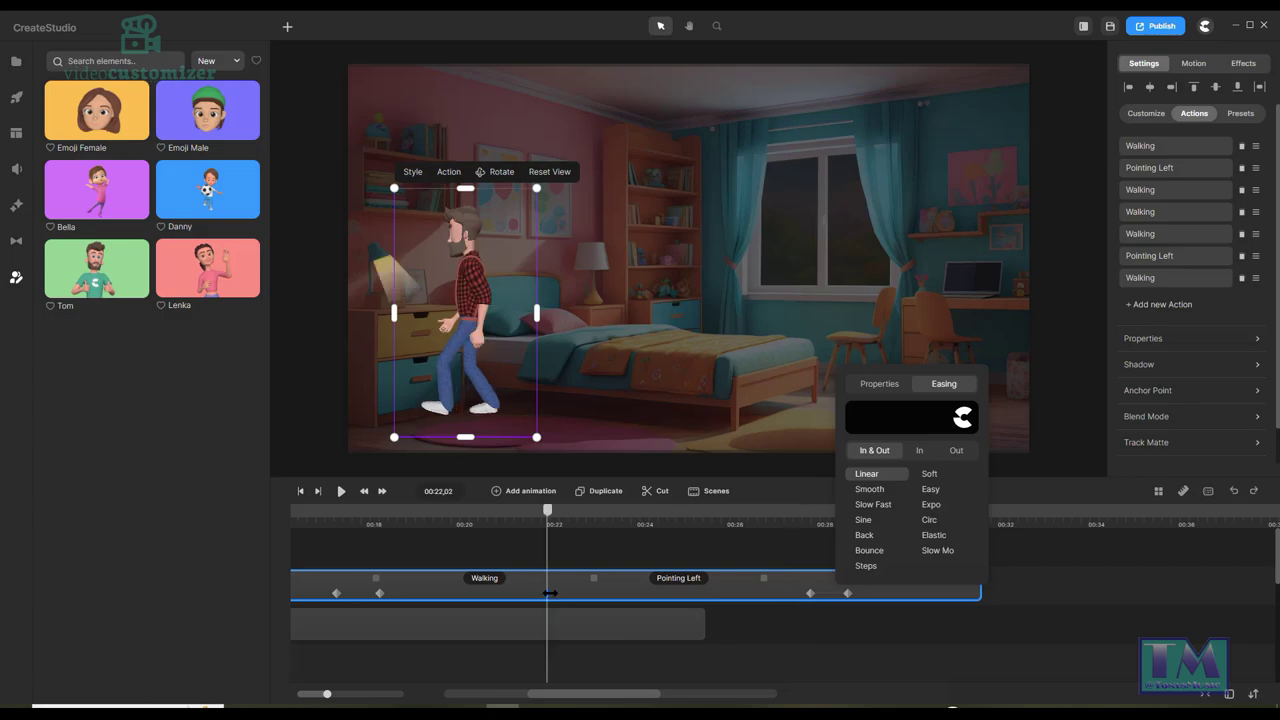
{"action": "mouse_move", "coordinate": [548, 530]}
{"action": "left_mouse_down"}
{"action": "mouse_move", "coordinate": [653, 528]}
{"action": "mouse_move", "coordinate": [546, 529]}
{"action": "left_mouse_up"}
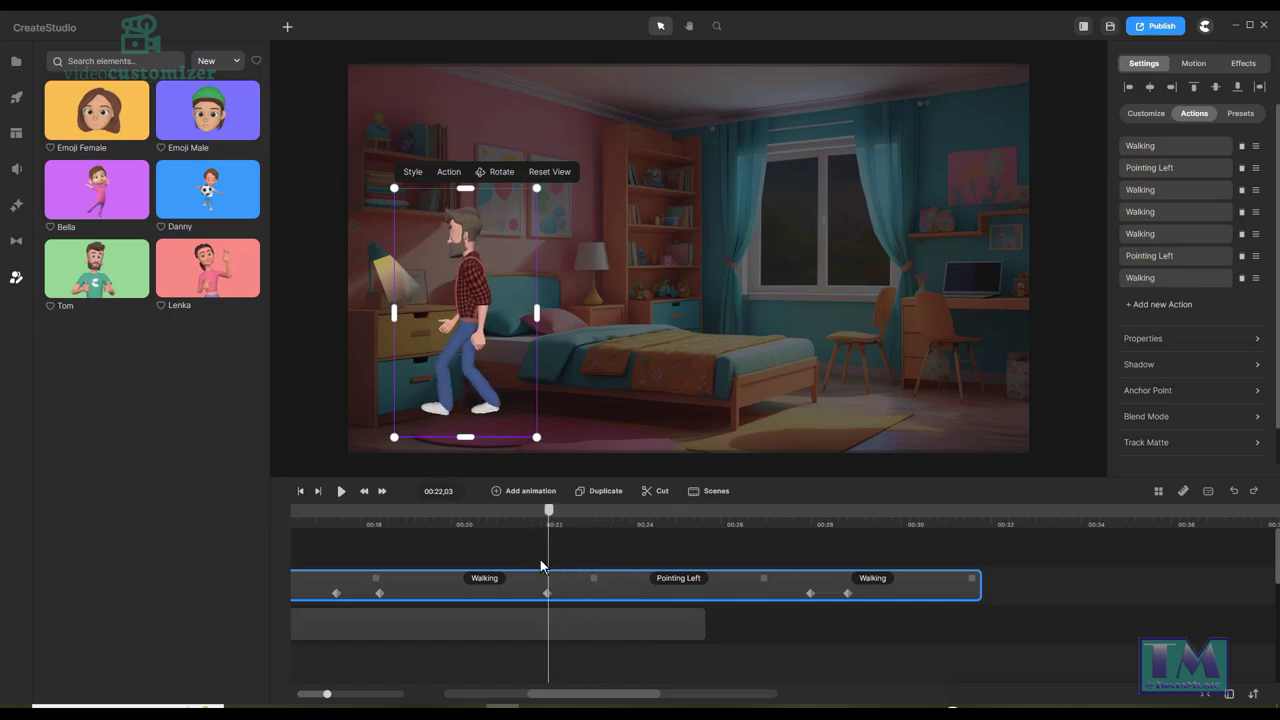
{"action": "left_click", "coordinate": [548, 593]}
{"action": "mouse_move", "coordinate": [553, 515]}
{"action": "left_mouse_down"}
{"action": "mouse_move", "coordinate": [628, 524]}
{"action": "mouse_move", "coordinate": [548, 517]}
{"action": "left_mouse_up"}
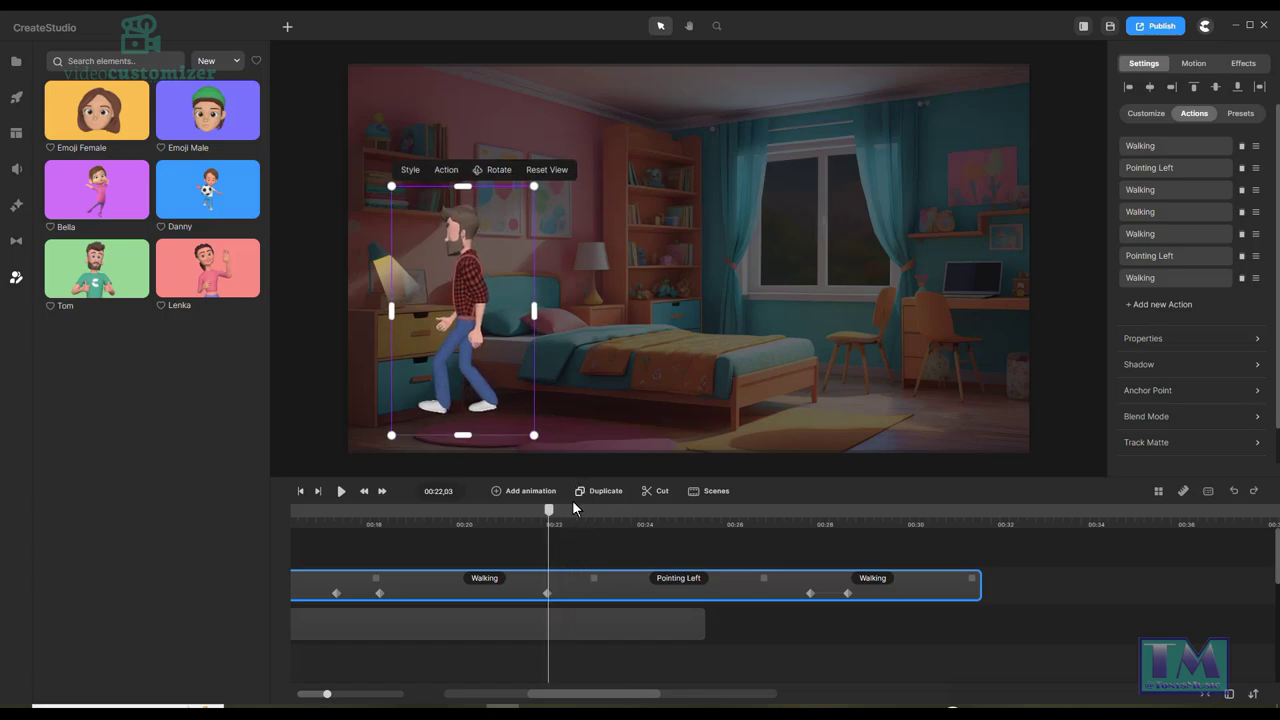
{"action": "mouse_move", "coordinate": [549, 512]}
{"action": "left_mouse_down"}
{"action": "mouse_move", "coordinate": [649, 514]}
{"action": "mouse_move", "coordinate": [549, 512]}
{"action": "left_mouse_up"}
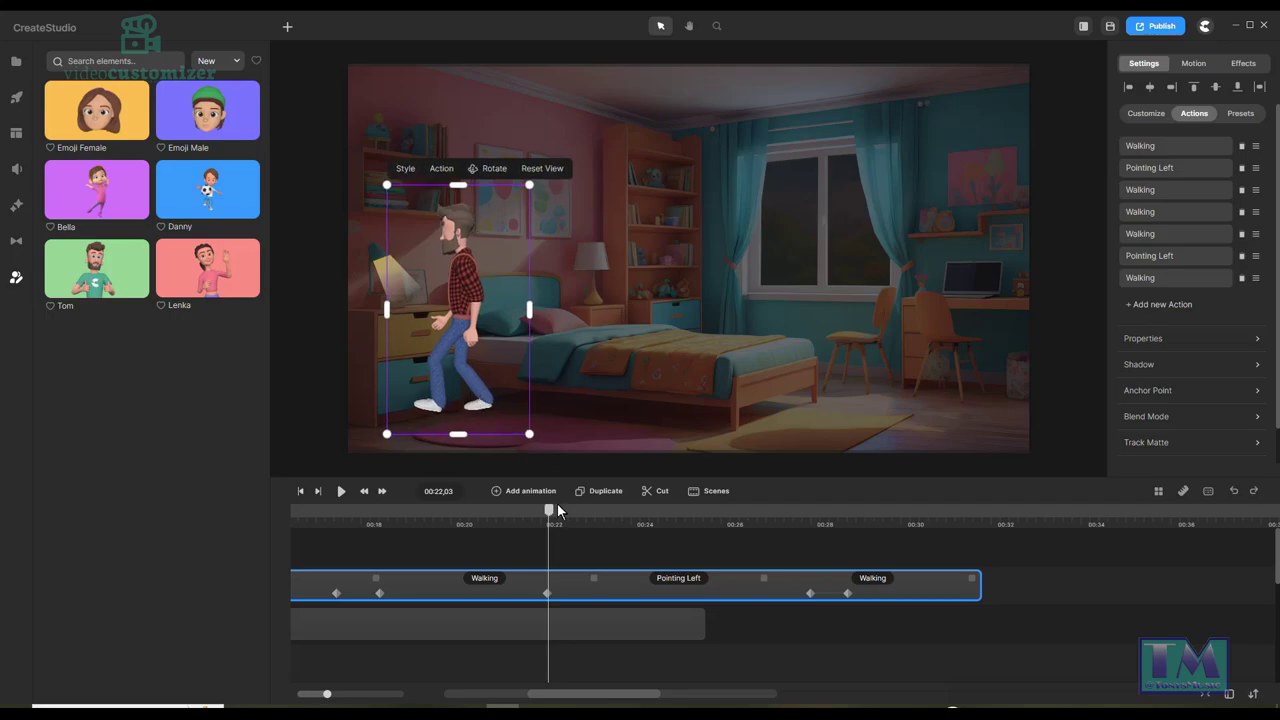
Shift Tom's last Character View animation to run from 00:26,20 to 00:27,01 and turn him to a three-quarter view at its end.
{"action": "left_click_drag", "start_coordinate": [549, 512], "coordinate": [684, 521]}
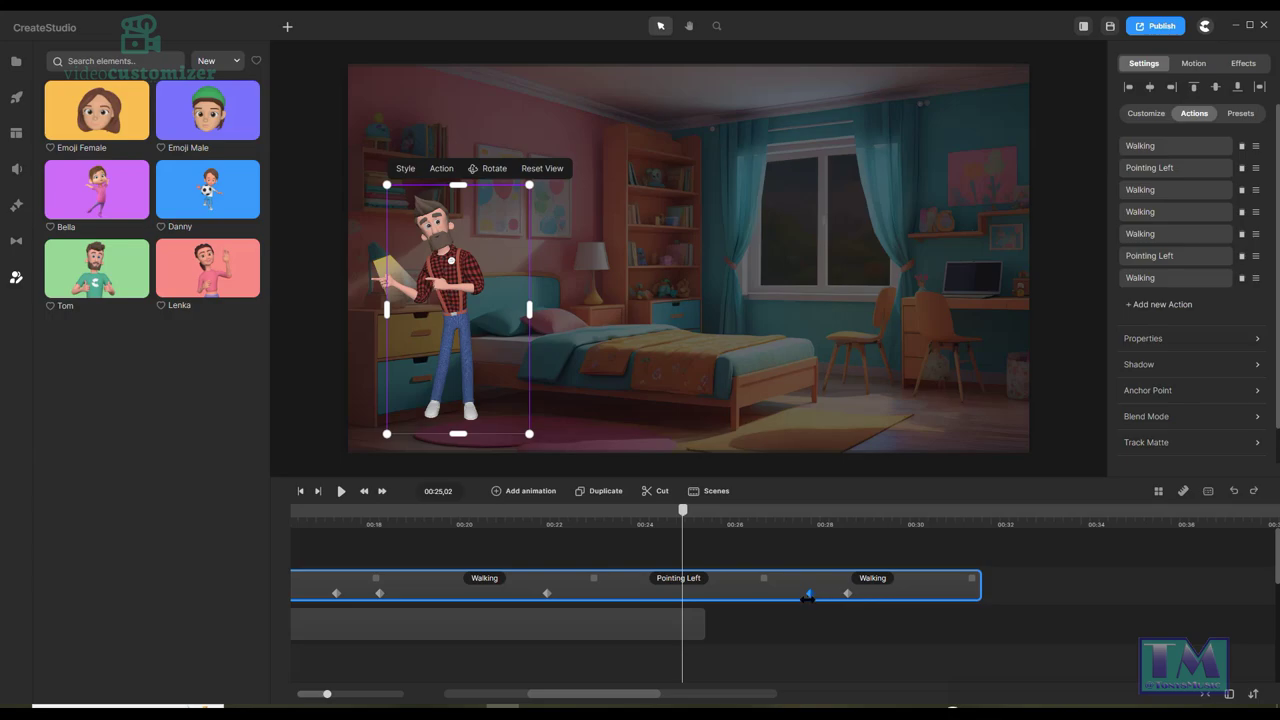
{"action": "left_click_drag", "start_coordinate": [688, 512], "coordinate": [769, 520]}
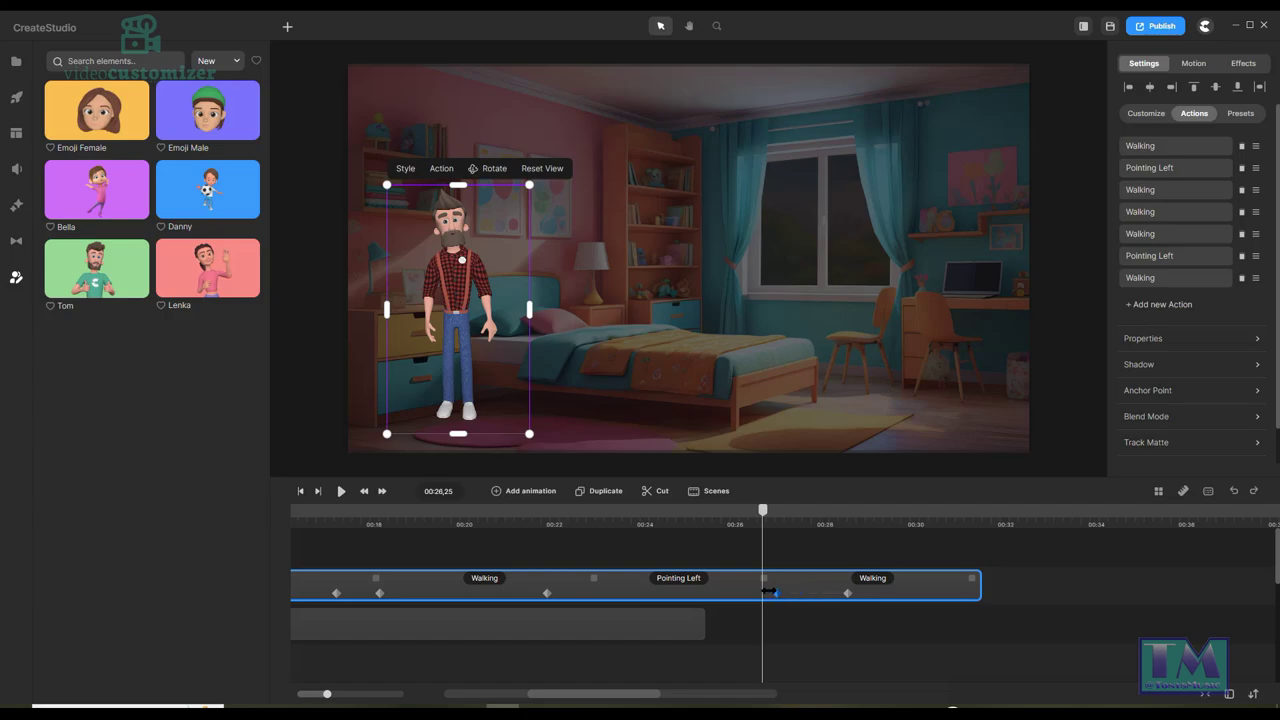
{"action": "left_click_drag", "start_coordinate": [771, 592], "coordinate": [754, 593]}
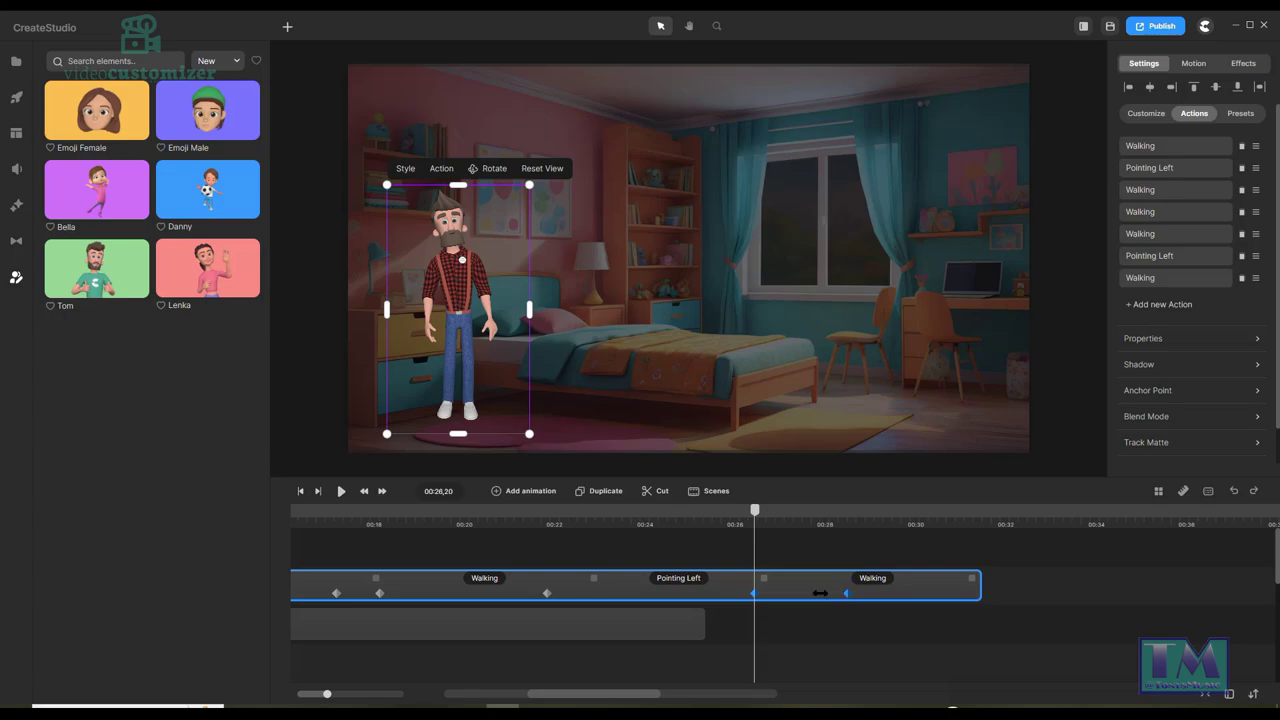
{"action": "left_click", "coordinate": [771, 592]}
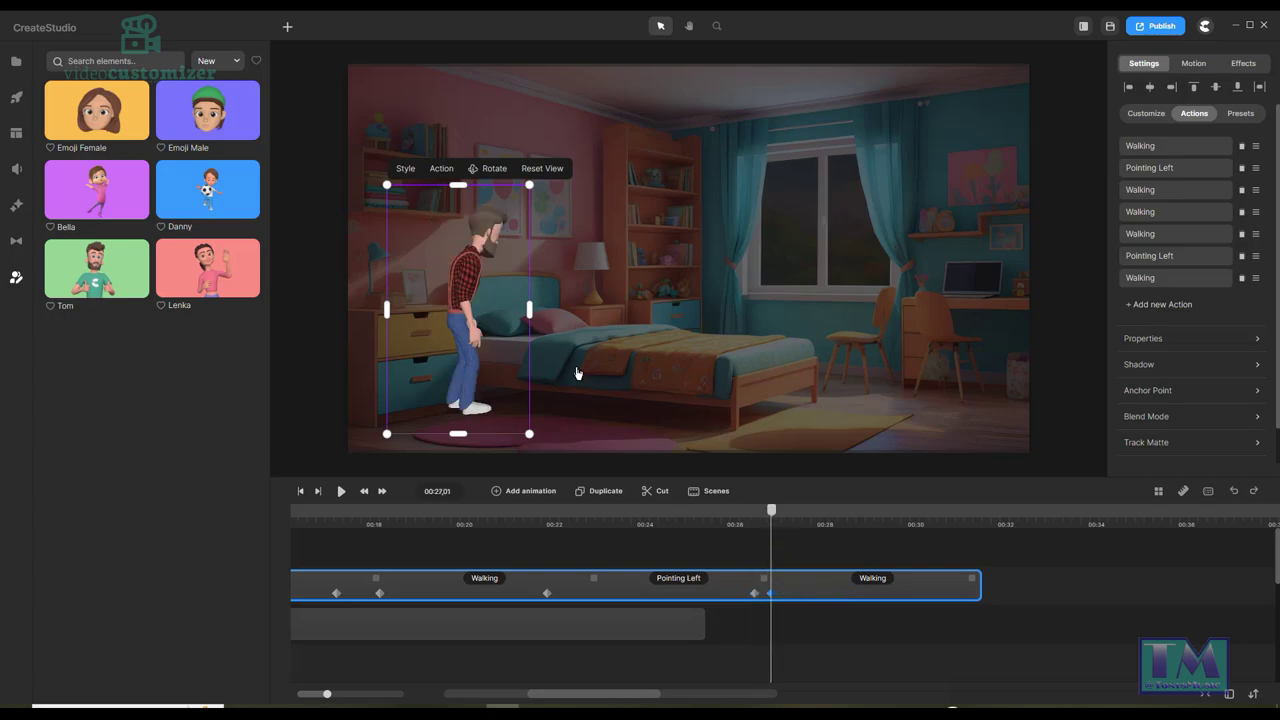
{"action": "left_click", "coordinate": [494, 178]}
{"action": "left_click_drag", "start_coordinate": [505, 303], "coordinate": [437, 293]}
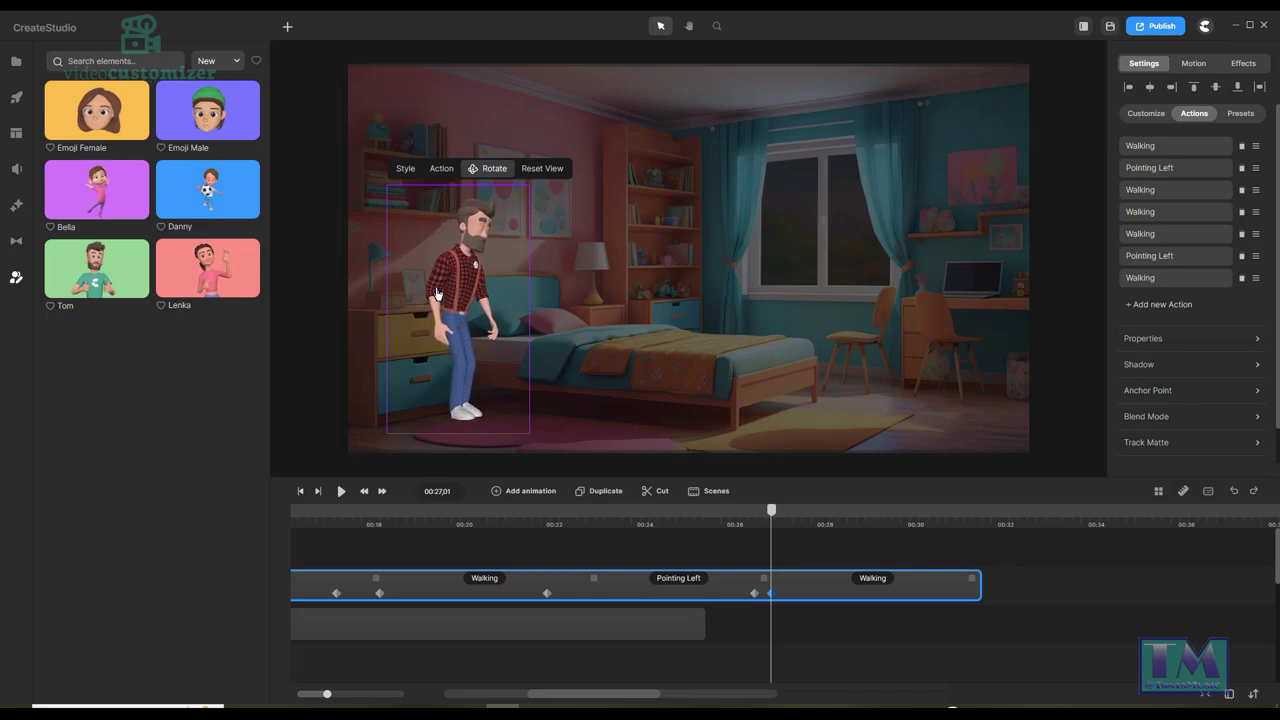
Add a Position animation with Linear easing to Tom at 00:27,05, ending at 00:28,00.
{"action": "mouse_move", "coordinate": [771, 510]}
{"action": "left_mouse_down"}
{"action": "mouse_move", "coordinate": [581, 510]}
{"action": "mouse_move", "coordinate": [780, 516]}
{"action": "left_mouse_up"}
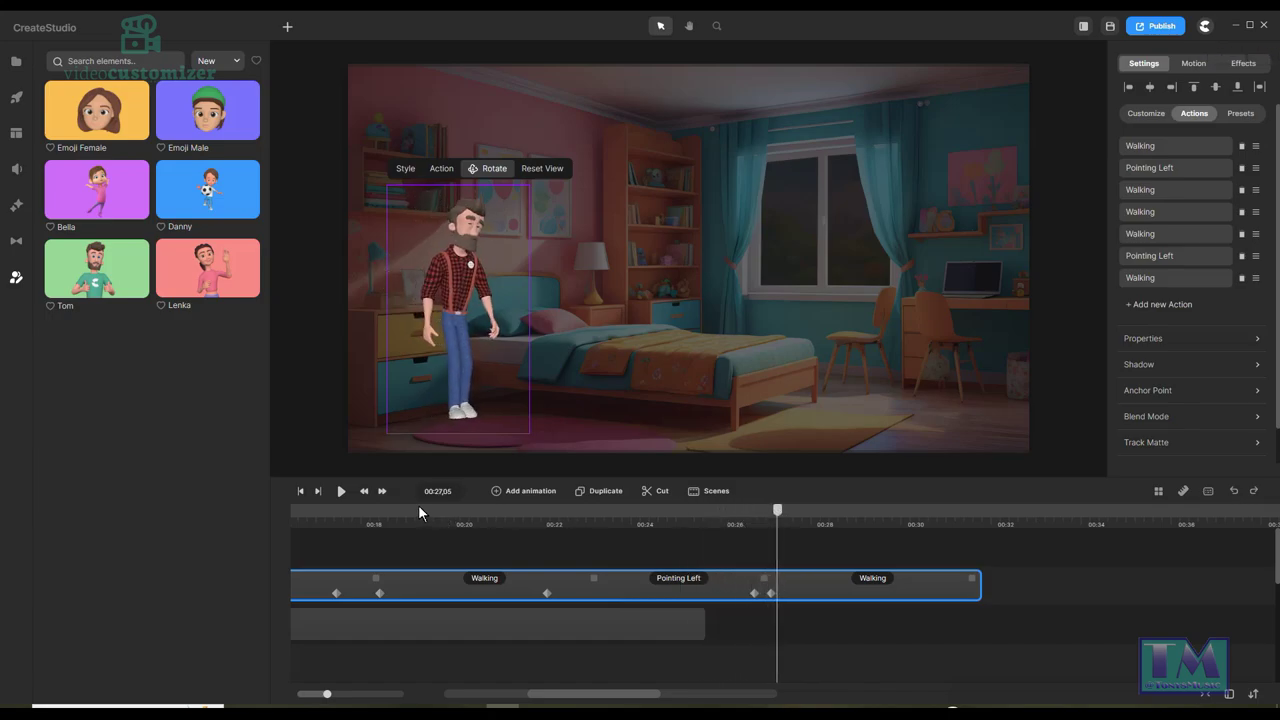
{"action": "left_click", "coordinate": [496, 492]}
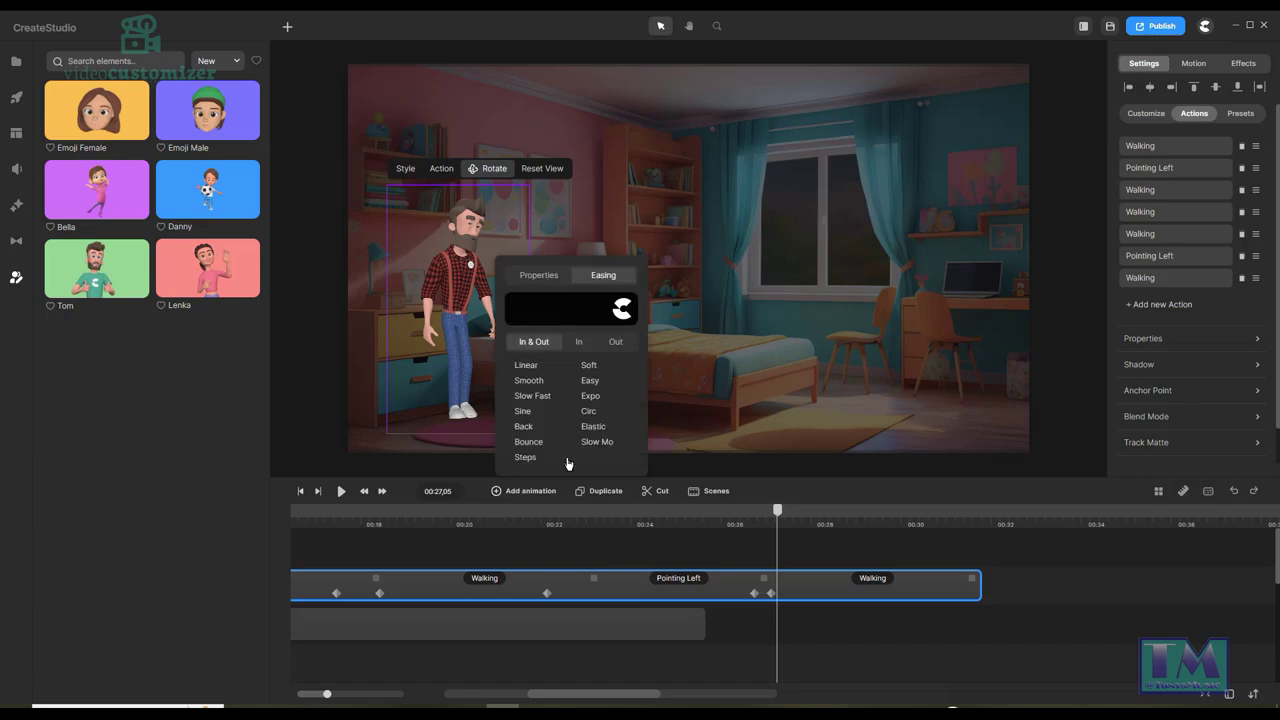
{"action": "left_click", "coordinate": [526, 366]}
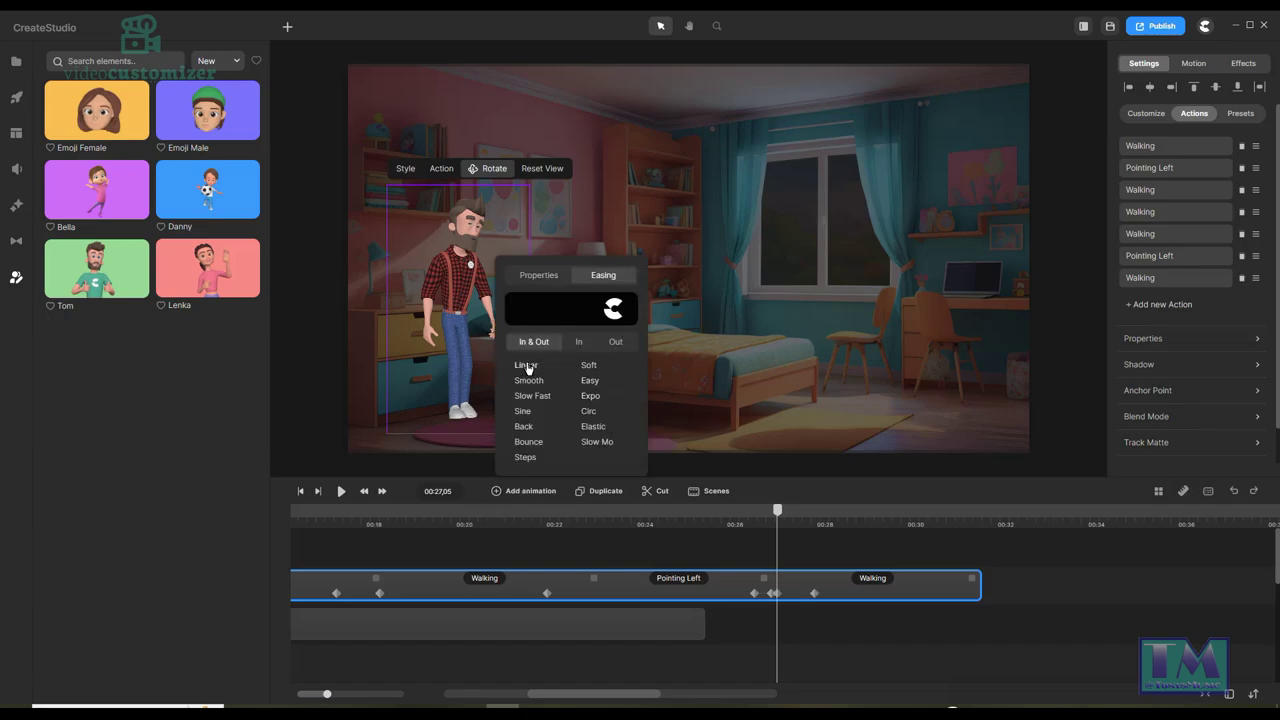
{"action": "left_click", "coordinate": [545, 278]}
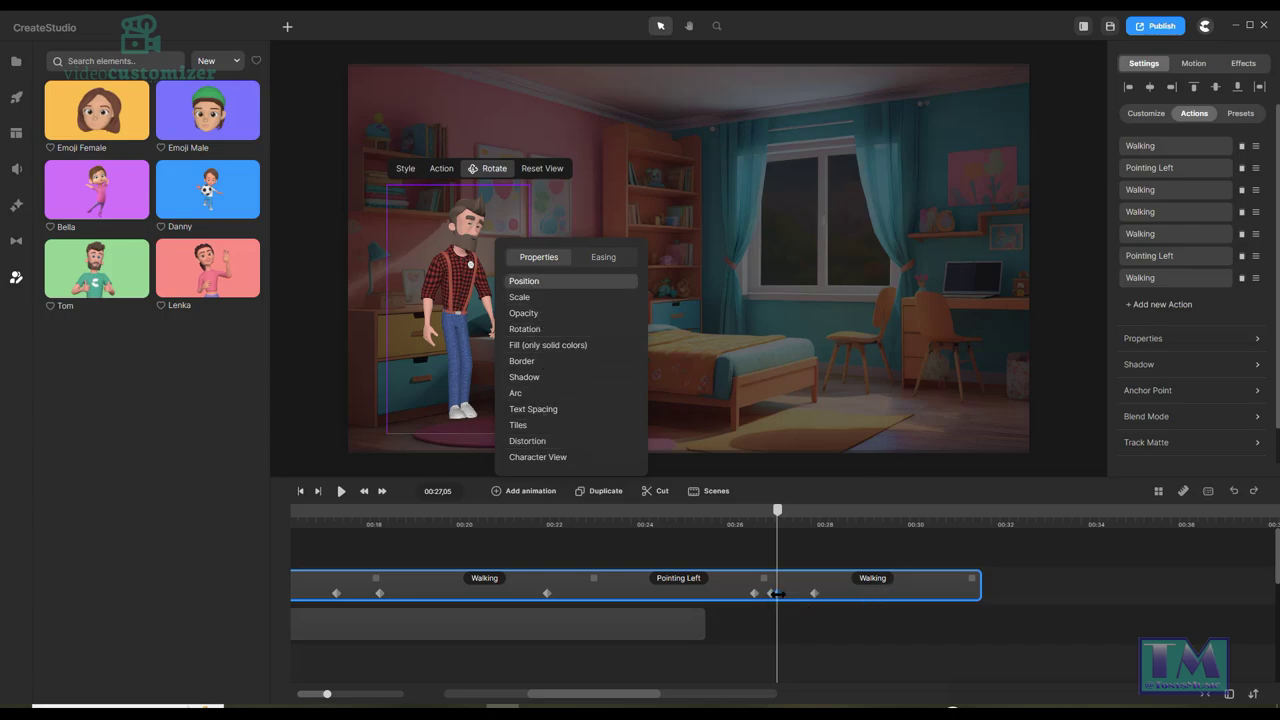
{"action": "left_click", "coordinate": [455, 318]}
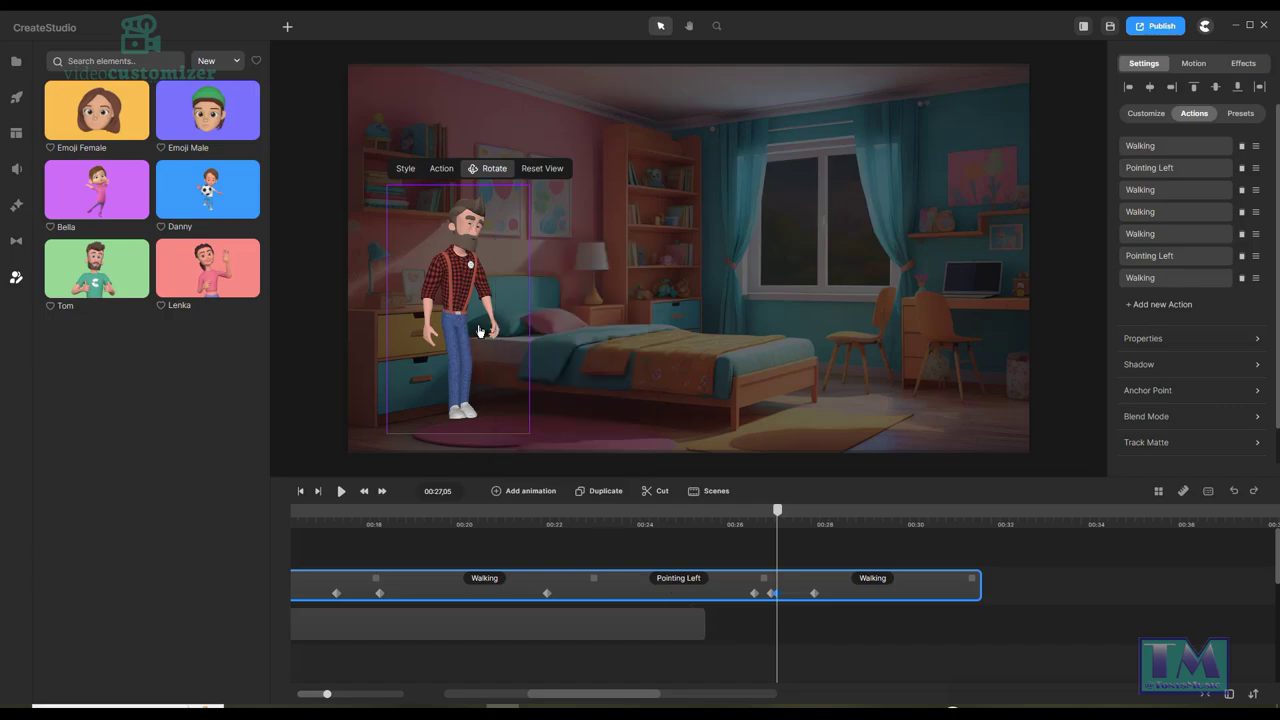
{"action": "left_click", "coordinate": [816, 595]}
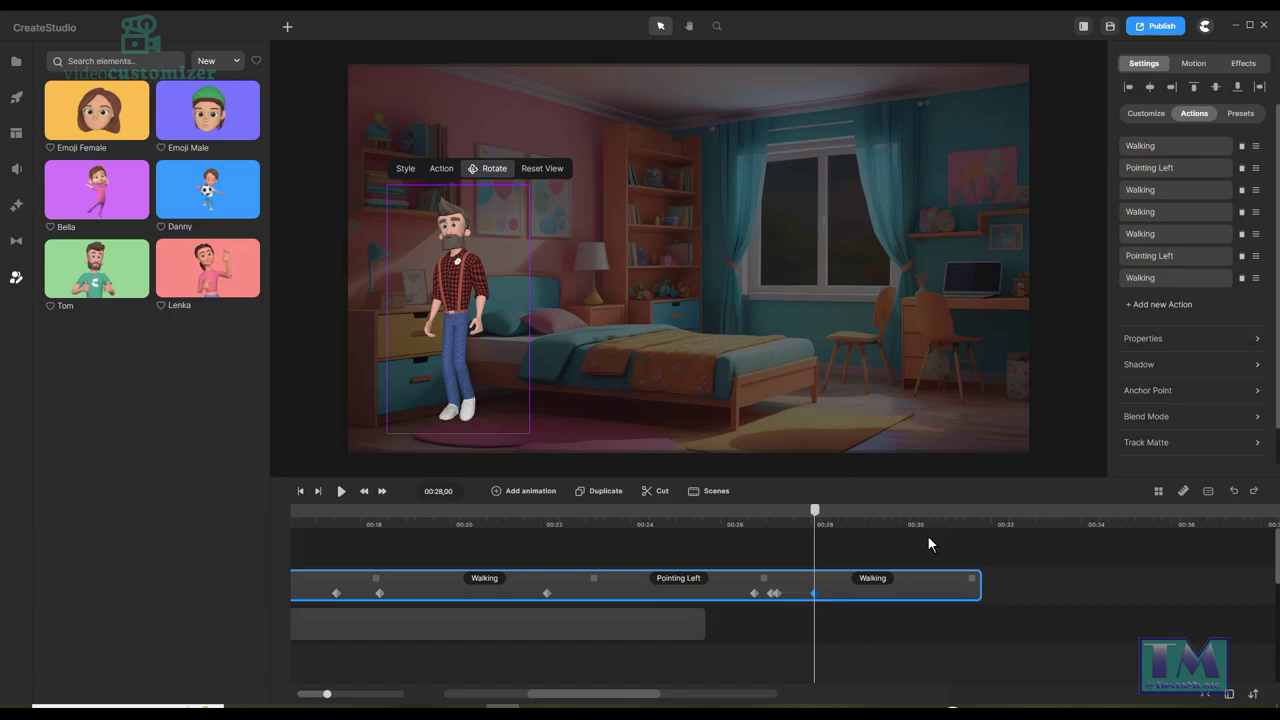
Turn on Disable Start and Disable End for Tom's last Walking action.
{"action": "left_click", "coordinate": [876, 581]}
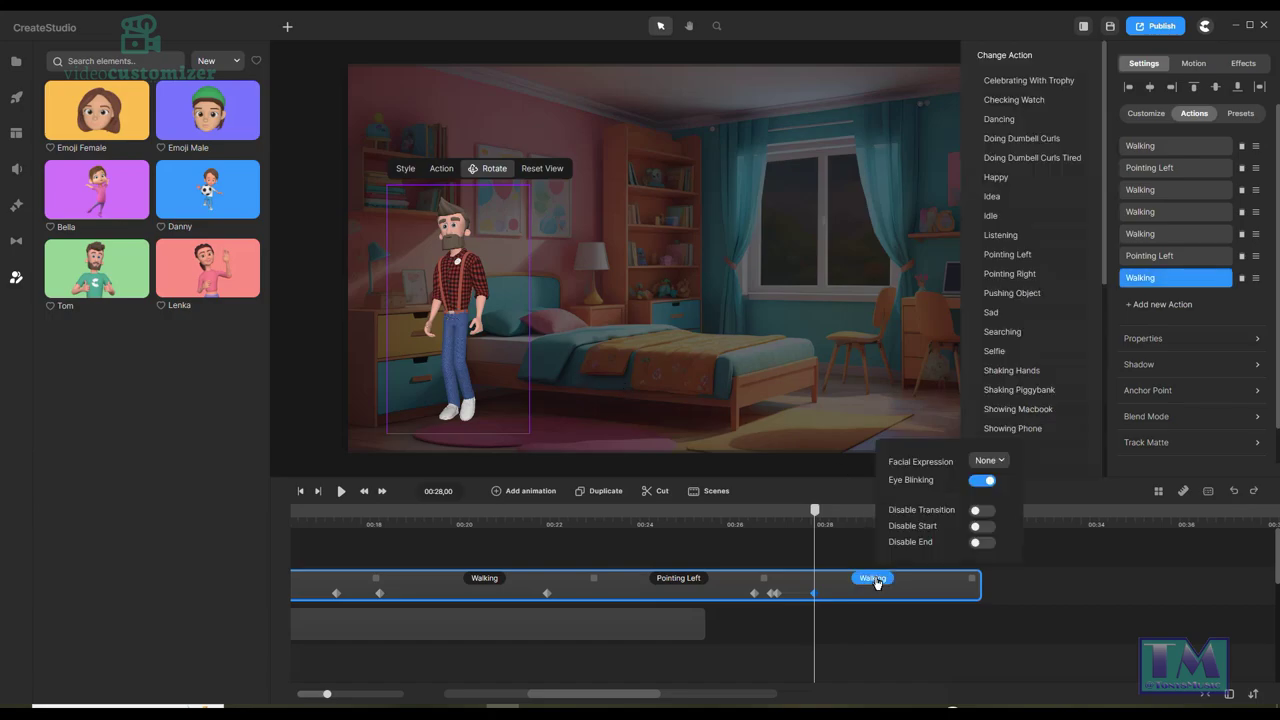
{"action": "left_click", "coordinate": [977, 526]}
{"action": "left_click", "coordinate": [976, 542]}
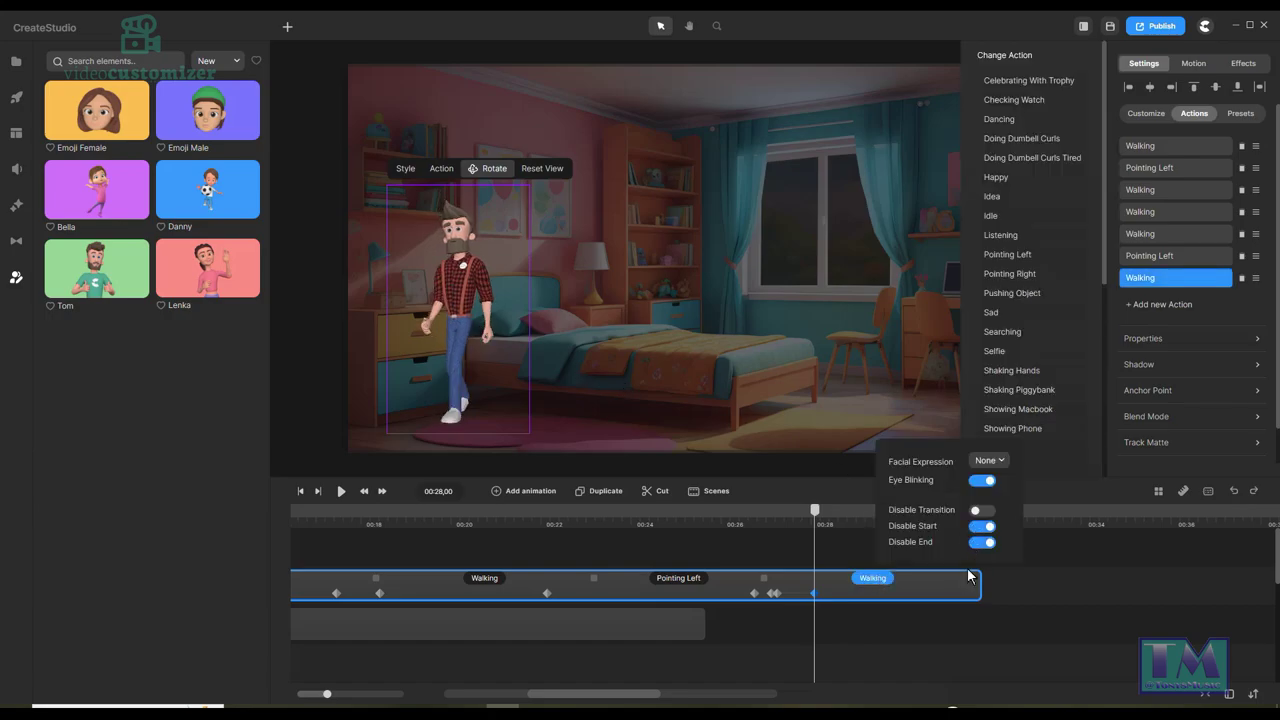
Align the start of the new Position animation with 00:27,01 and turn Tom to face the desk side at that keyframe.
{"action": "left_click_drag", "start_coordinate": [820, 522], "coordinate": [740, 518]}
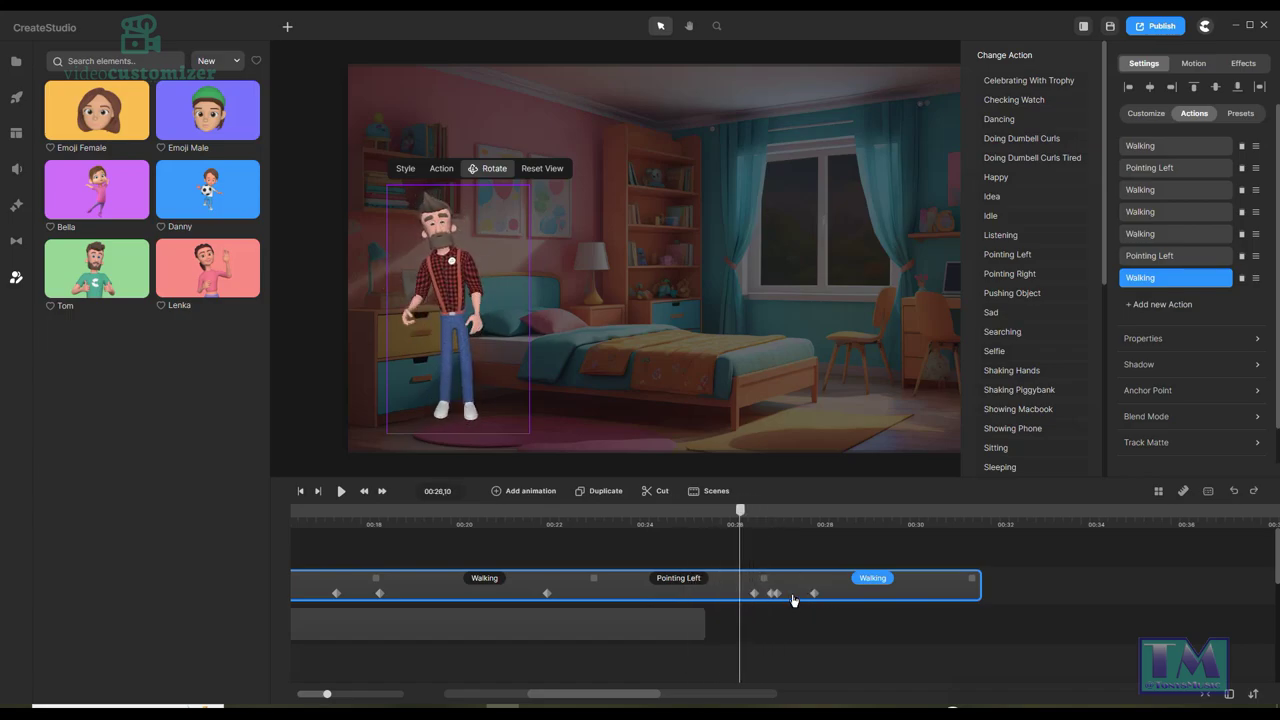
{"action": "left_click", "coordinate": [800, 593]}
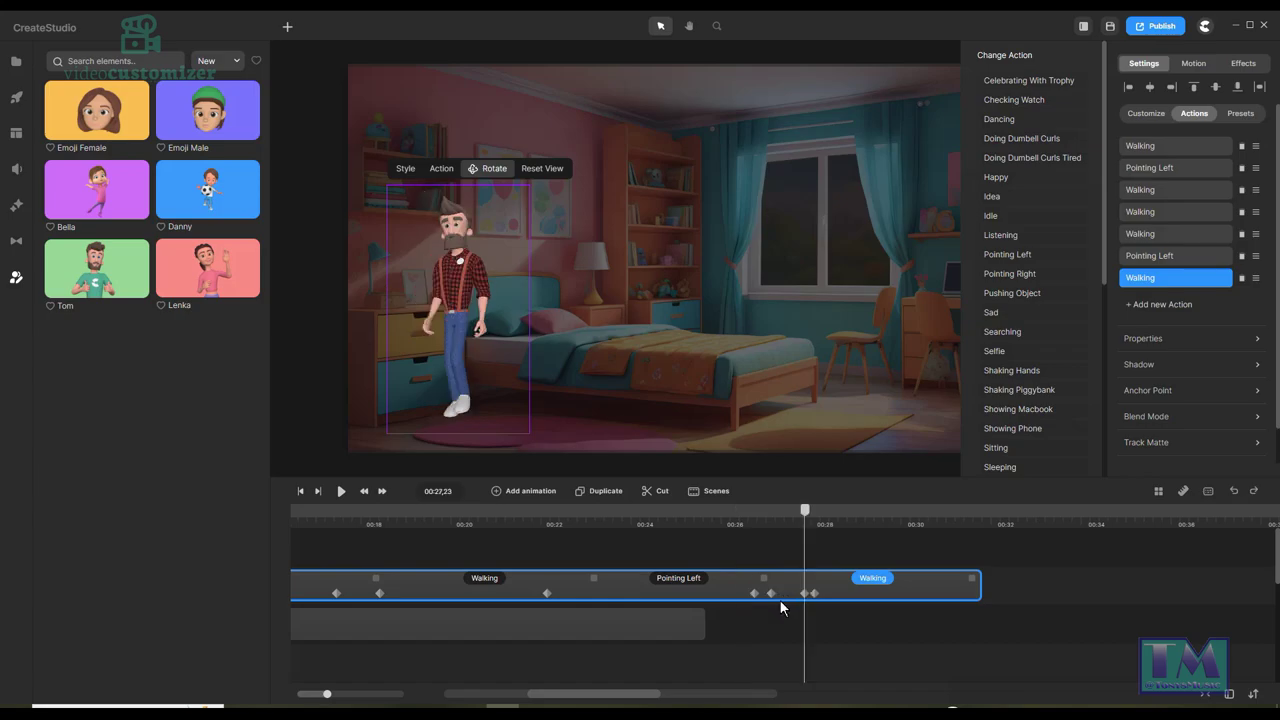
{"action": "left_click", "coordinate": [771, 594]}
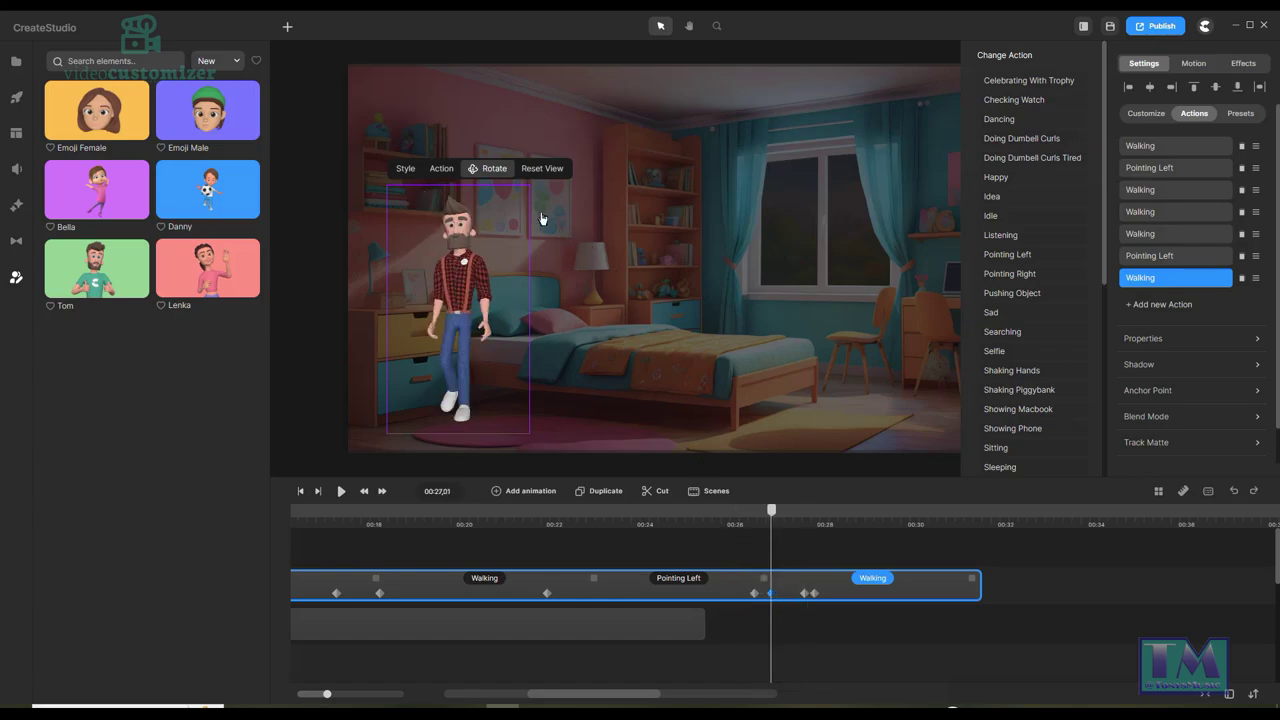
{"action": "left_click_drag", "start_coordinate": [484, 320], "coordinate": [566, 327]}
{"action": "left_click", "coordinate": [648, 421]}
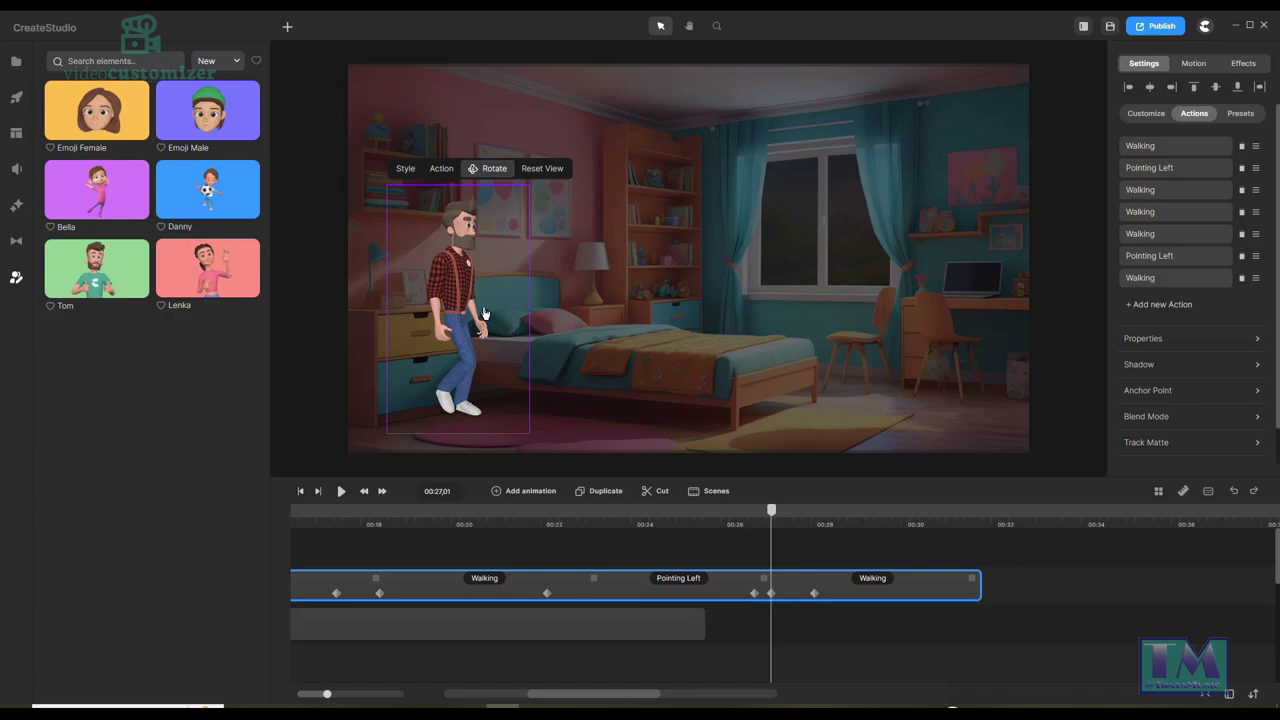
Move Tom out of frame past the desk at the Position animation's end keyframe and extend that keyframe to 00:31,15.
{"action": "left_click", "coordinate": [816, 593]}
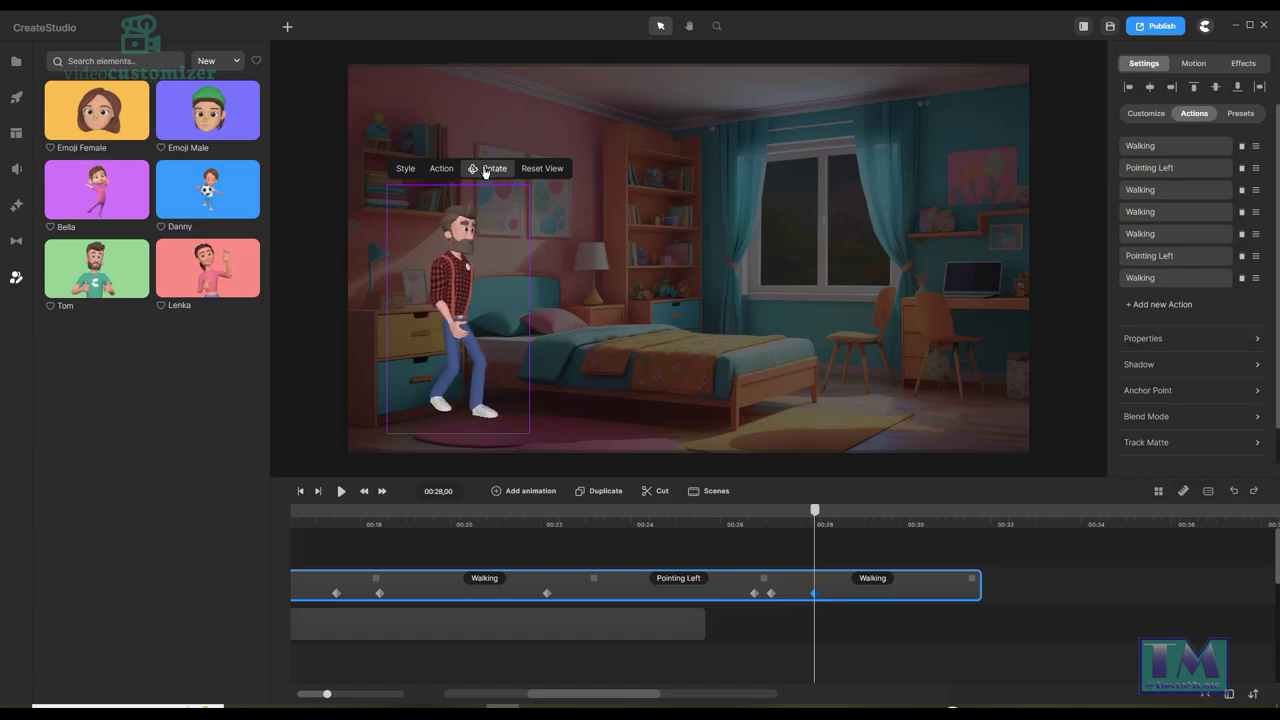
{"action": "left_click_drag", "start_coordinate": [464, 318], "coordinate": [1187, 353]}
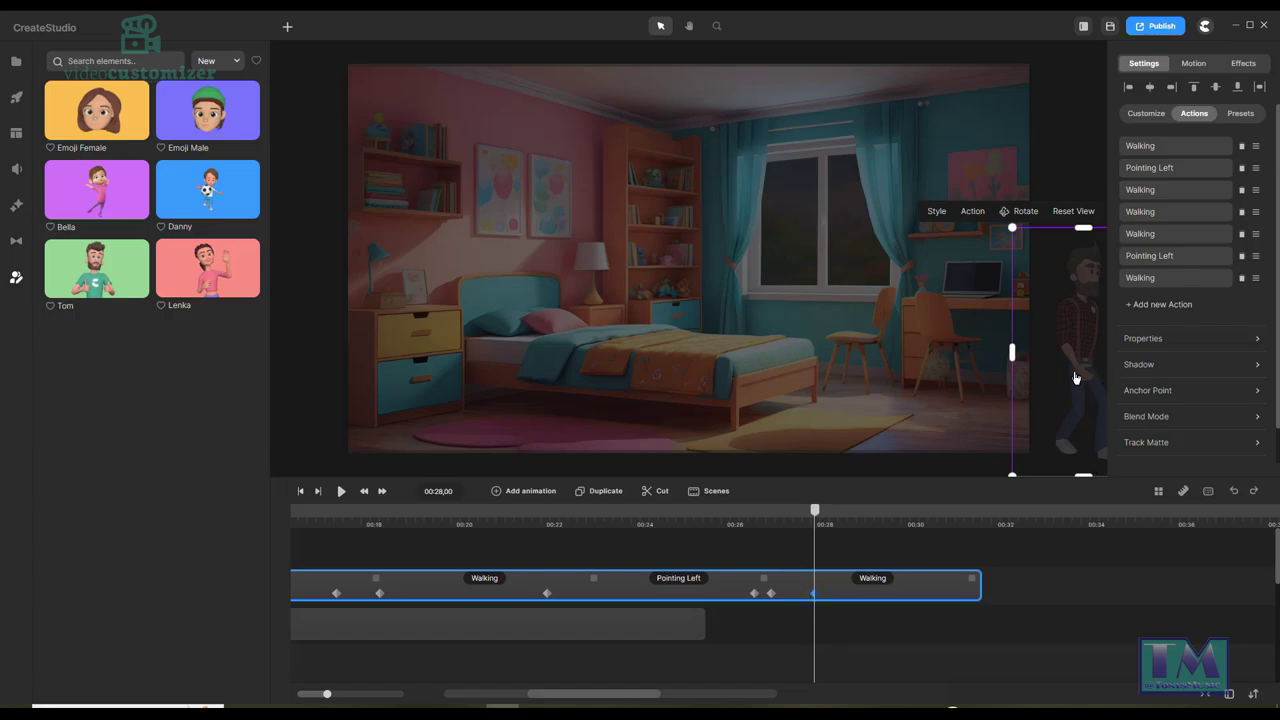
{"action": "mouse_move", "coordinate": [820, 525]}
{"action": "left_mouse_down"}
{"action": "mouse_move", "coordinate": [752, 514]}
{"action": "mouse_move", "coordinate": [817, 516]}
{"action": "left_mouse_up"}
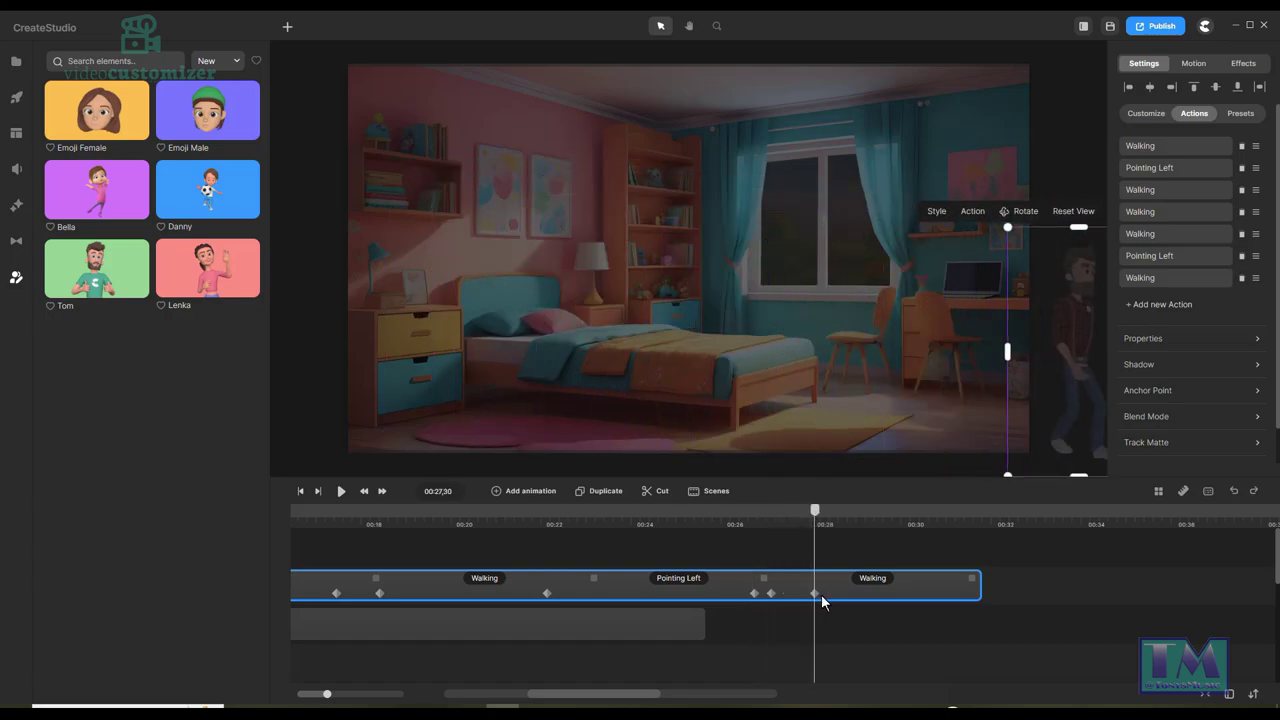
{"action": "left_click_drag", "start_coordinate": [816, 594], "coordinate": [972, 593]}
{"action": "left_click", "coordinate": [951, 592]}
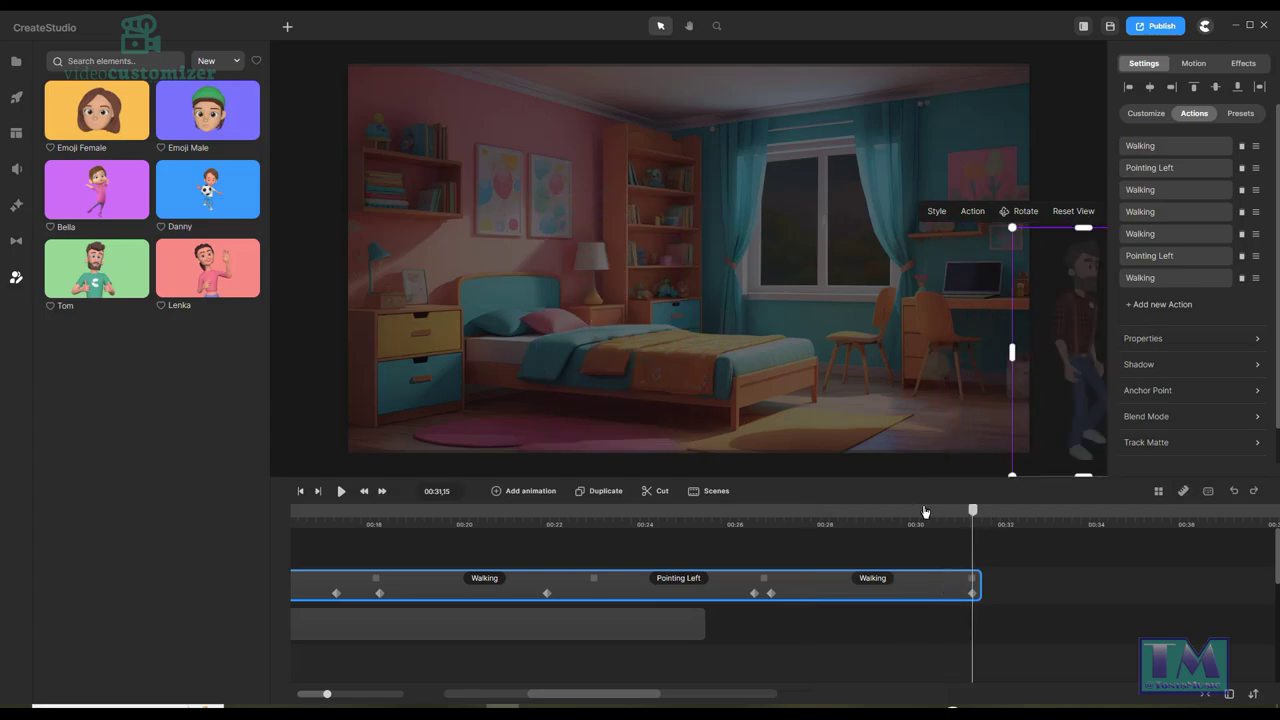
Lower Tom slightly beside the nightstand at 00:26,02 and return to the start of the timeline.
{"action": "left_click_drag", "start_coordinate": [971, 513], "coordinate": [726, 507]}
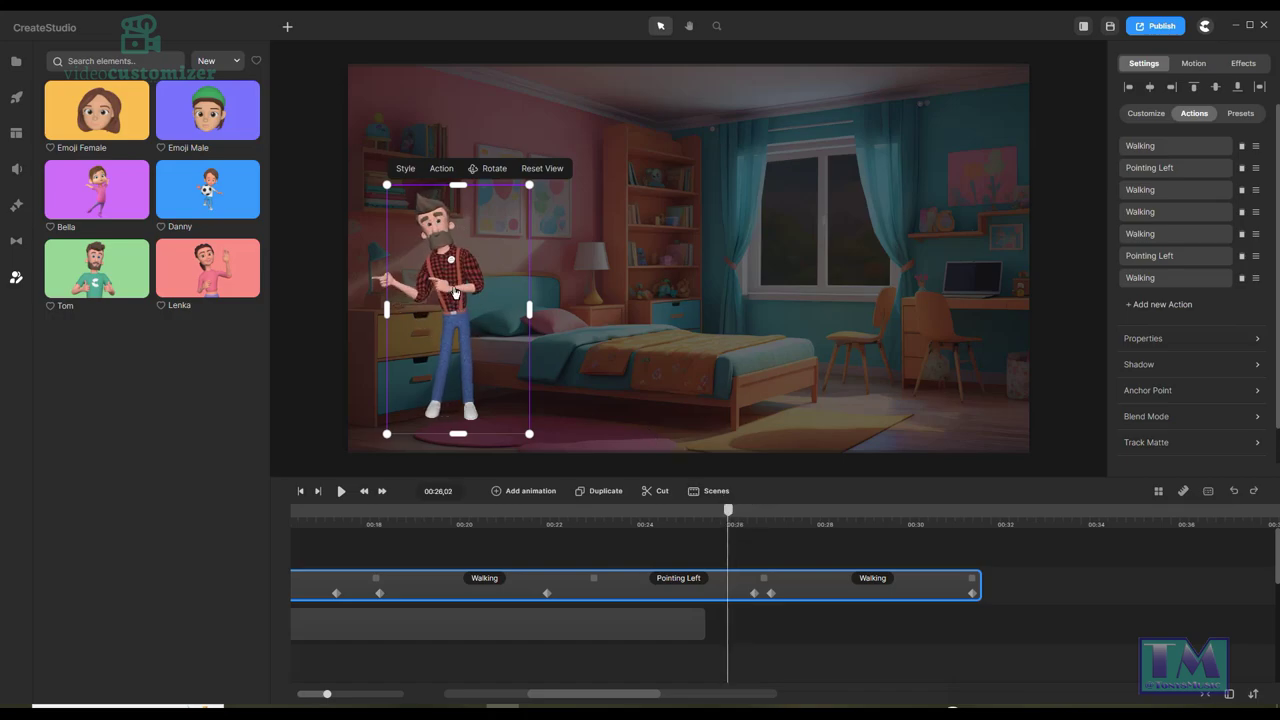
{"action": "left_click_drag", "start_coordinate": [455, 292], "coordinate": [455, 302]}
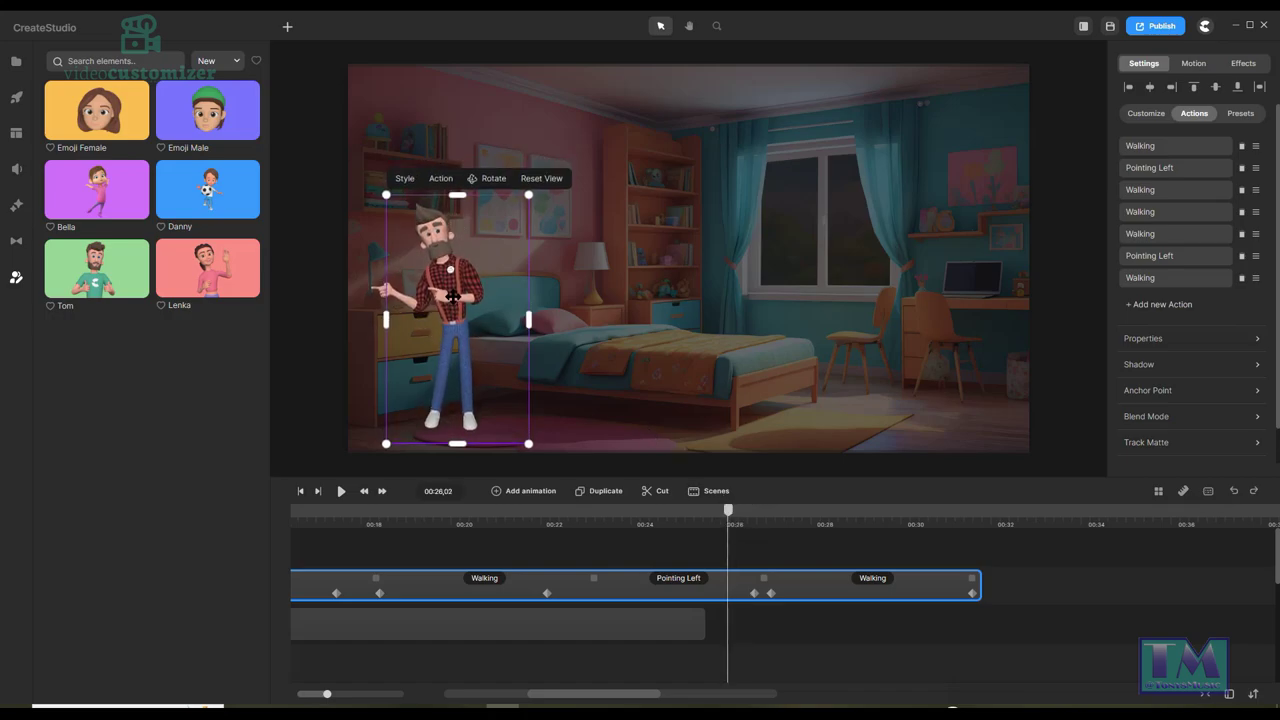
{"action": "left_click_drag", "start_coordinate": [728, 510], "coordinate": [487, 510]}
{"action": "left_click_drag", "start_coordinate": [443, 505], "coordinate": [197, 498]}
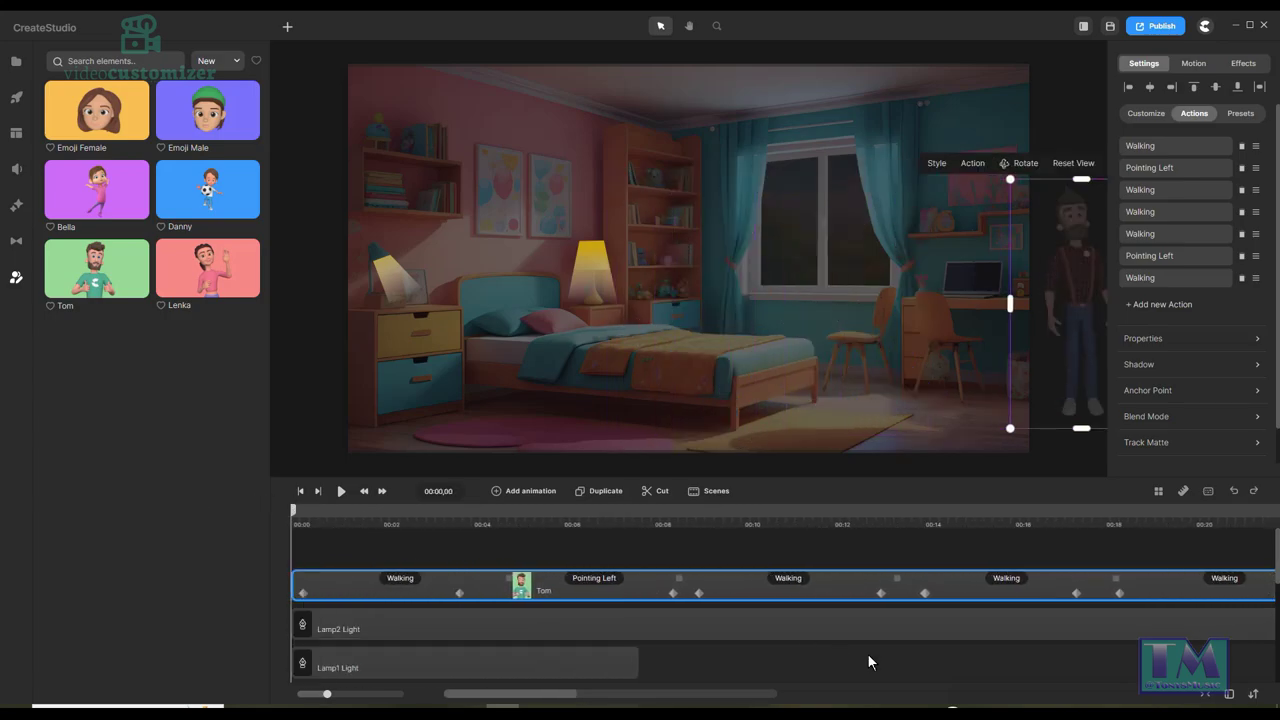
Move the BedMask 1 layer directly above Tom's layer so the bed covers him.
{"action": "scroll", "coordinate": [868, 648], "scroll_direction": "down", "scroll_amount": 3}
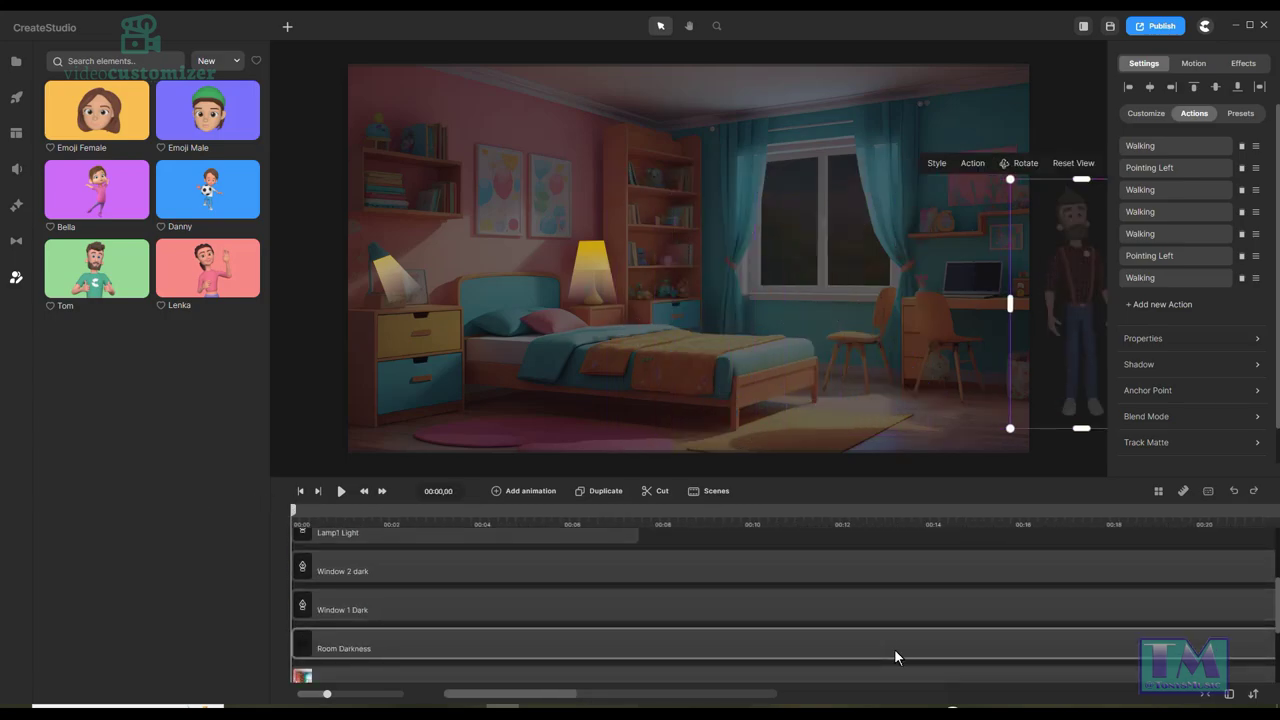
{"action": "scroll", "coordinate": [894, 649], "scroll_direction": "down", "scroll_amount": 3}
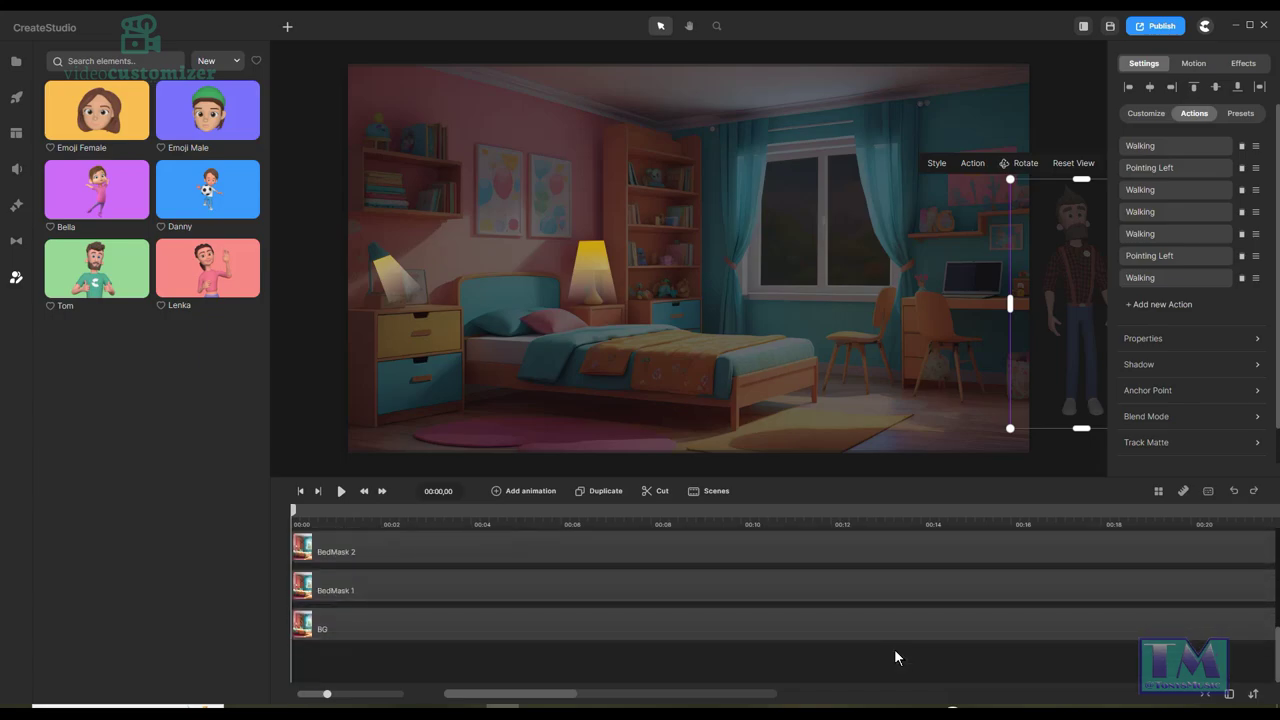
{"action": "scroll", "coordinate": [894, 648], "scroll_direction": "up", "scroll_amount": 3}
{"action": "scroll", "coordinate": [806, 652], "scroll_direction": "down", "scroll_amount": 3}
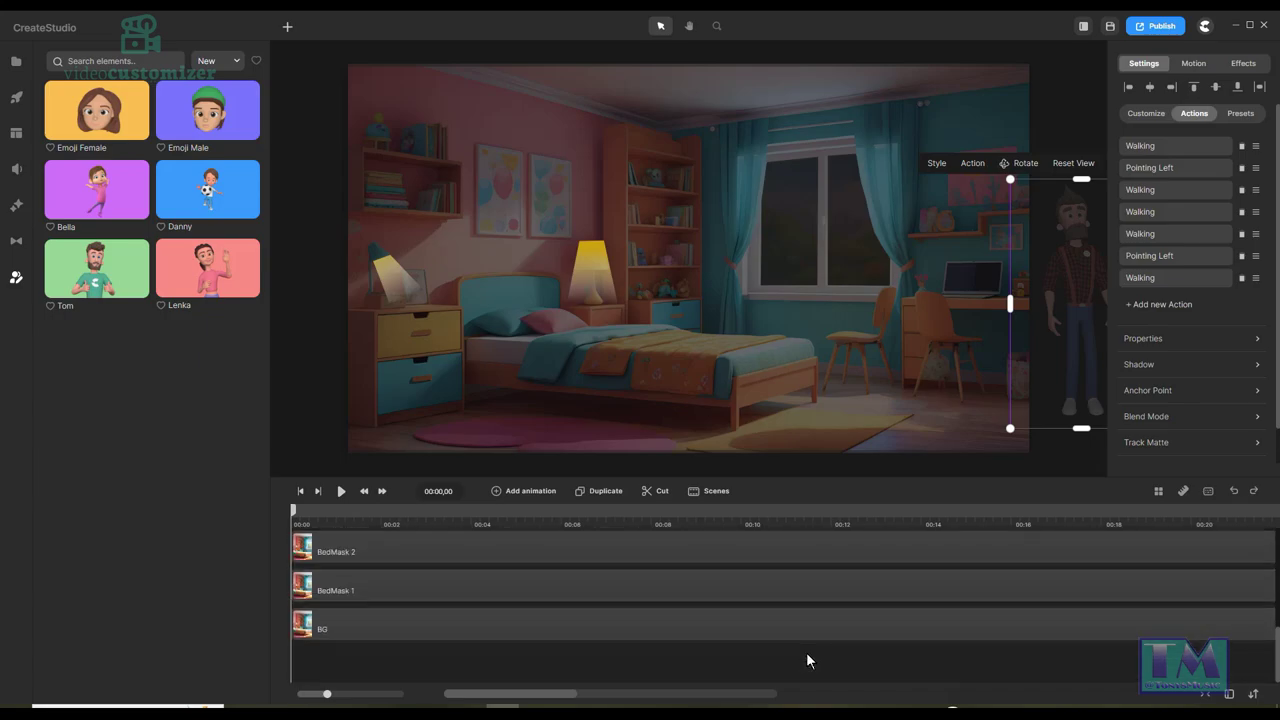
{"action": "left_click", "coordinate": [633, 588]}
{"action": "scroll", "coordinate": [645, 529], "scroll_direction": "up", "scroll_amount": 5}
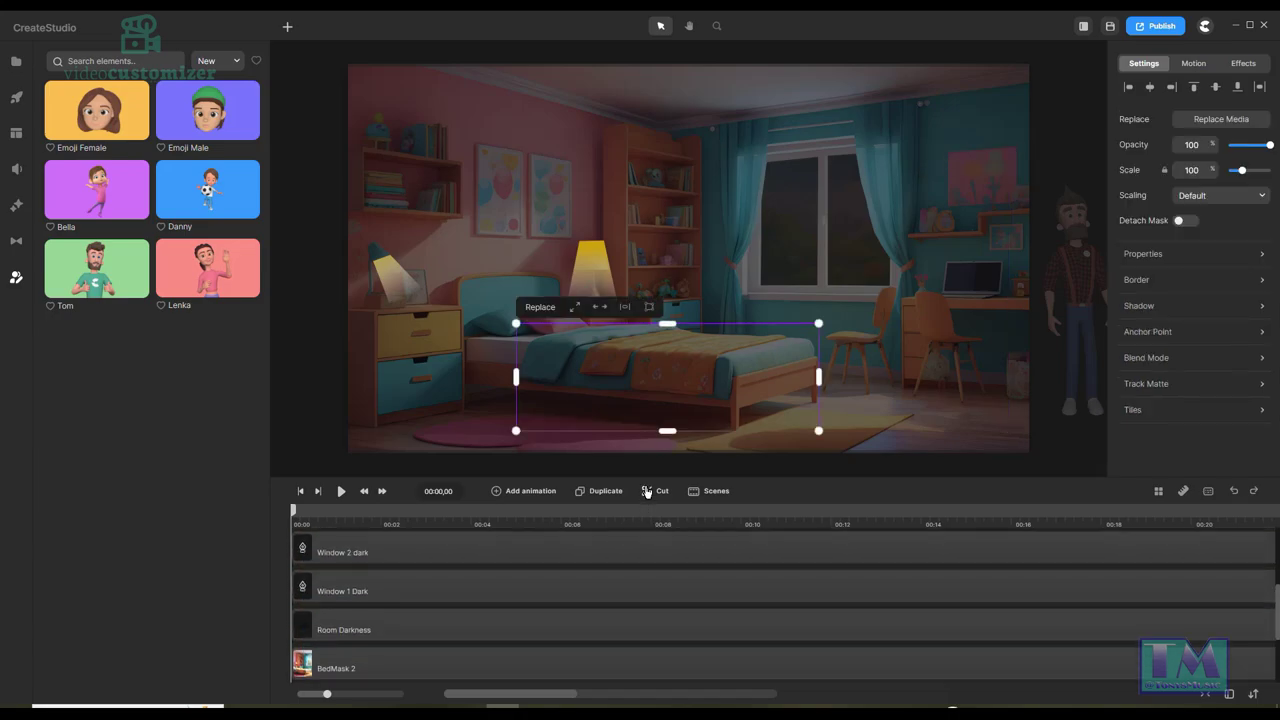
{"action": "scroll", "coordinate": [638, 510], "scroll_direction": "up", "scroll_amount": 3}
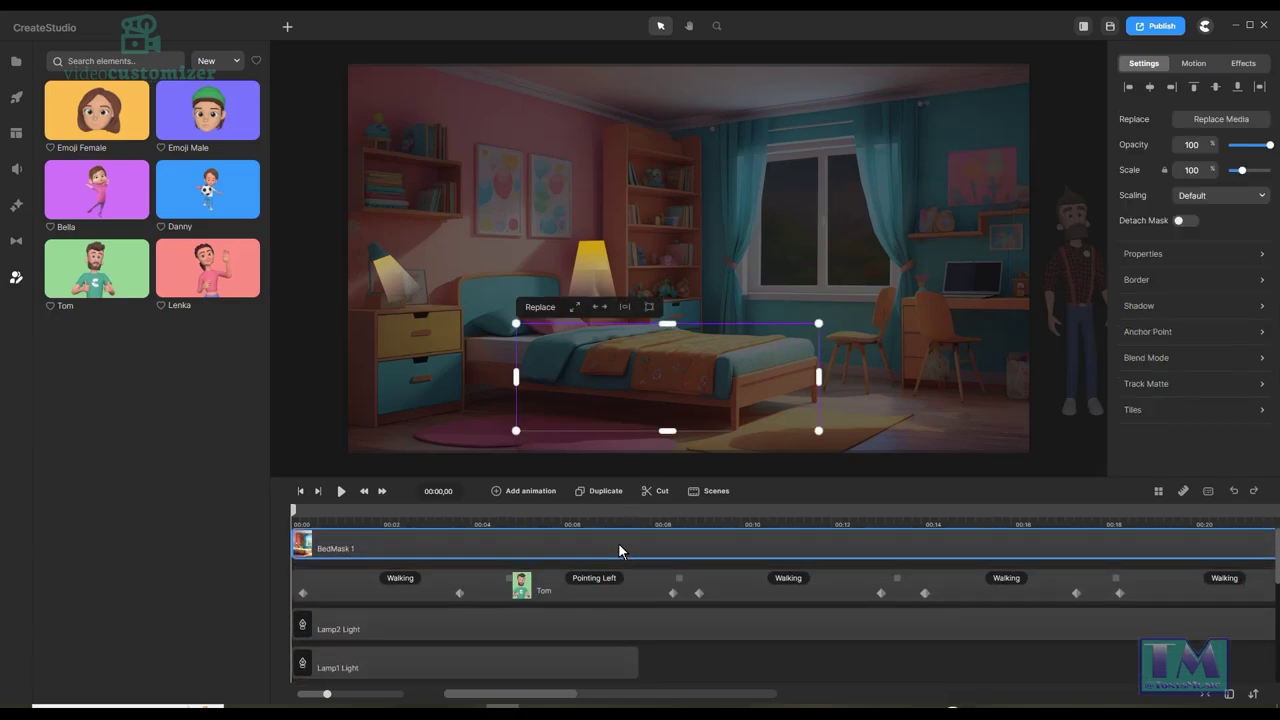
{"action": "left_click_drag", "start_coordinate": [618, 552], "coordinate": [829, 610]}
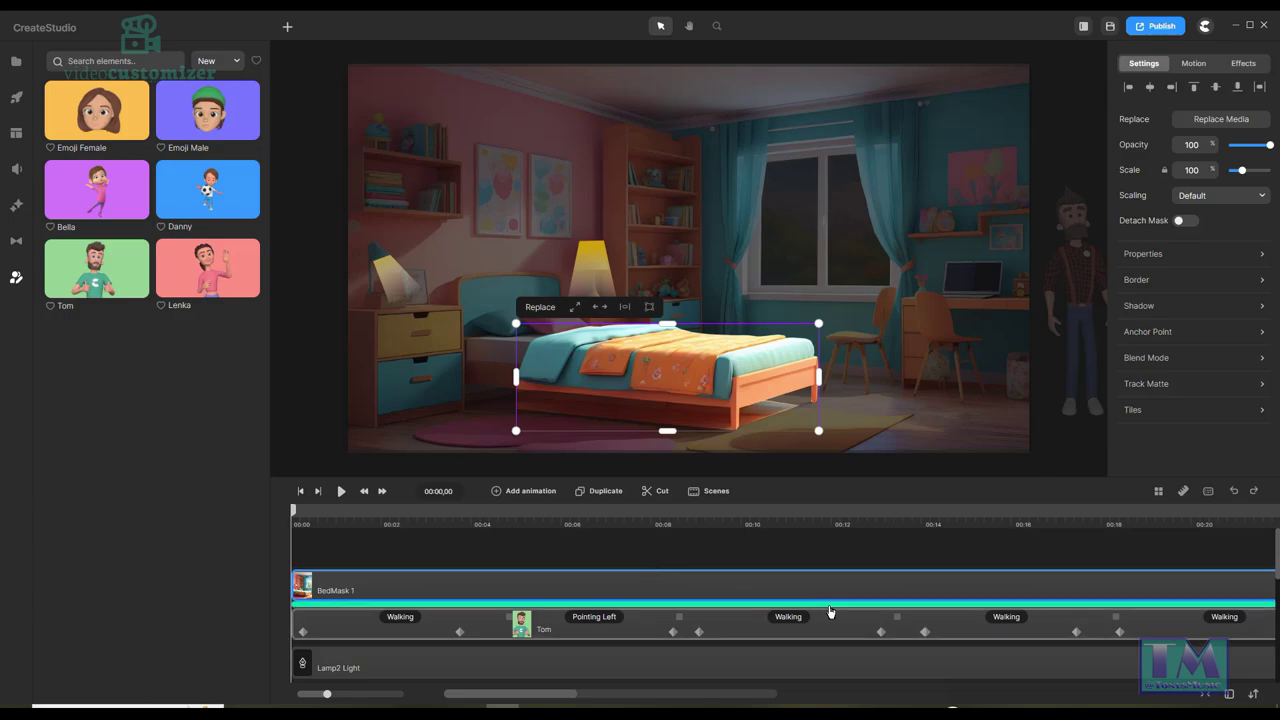
{"action": "left_click_drag", "start_coordinate": [799, 606], "coordinate": [805, 612]}
{"action": "scroll", "coordinate": [820, 670], "scroll_direction": "down", "scroll_amount": 3}
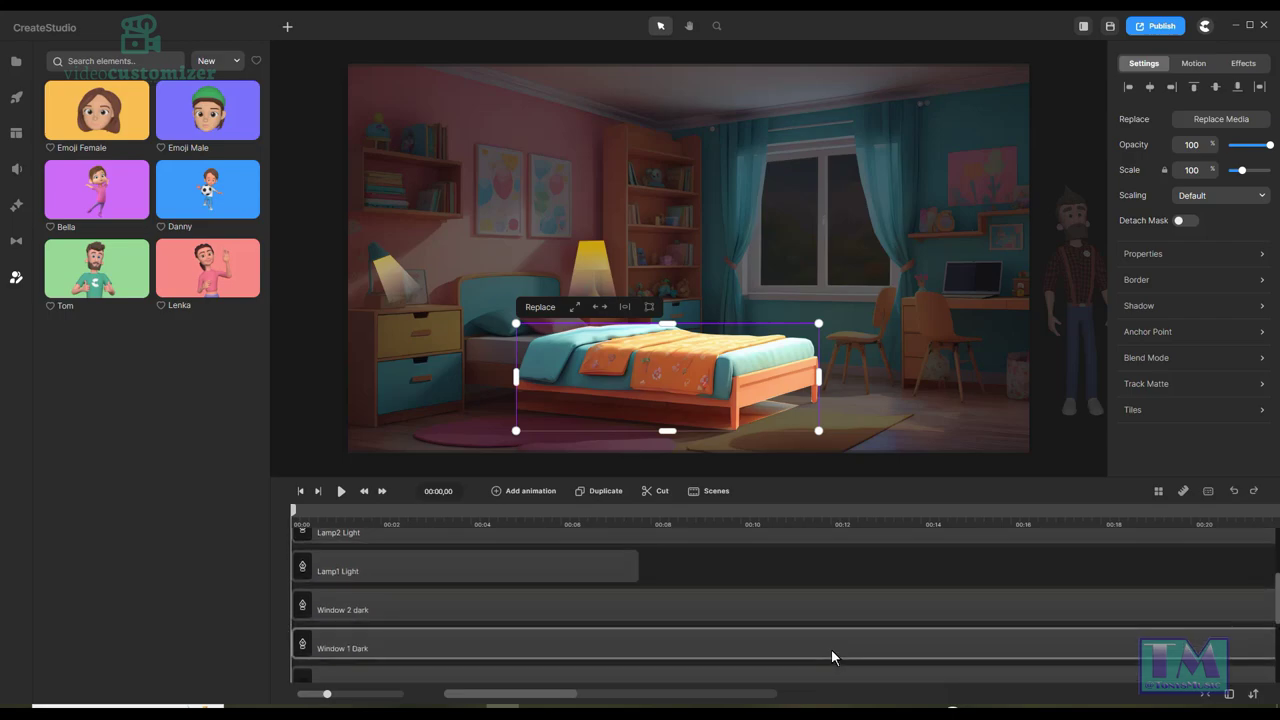
Move the Room Darkness layer directly above BedMask 1 and preview the scene from the start to 00:07,04.
{"action": "scroll", "coordinate": [831, 649], "scroll_direction": "down", "scroll_amount": 3}
{"action": "scroll", "coordinate": [831, 647], "scroll_direction": "up", "scroll_amount": 3}
{"action": "scroll", "coordinate": [834, 642], "scroll_direction": "down", "scroll_amount": 3}
{"action": "left_click_drag", "start_coordinate": [746, 544], "coordinate": [719, 543]}
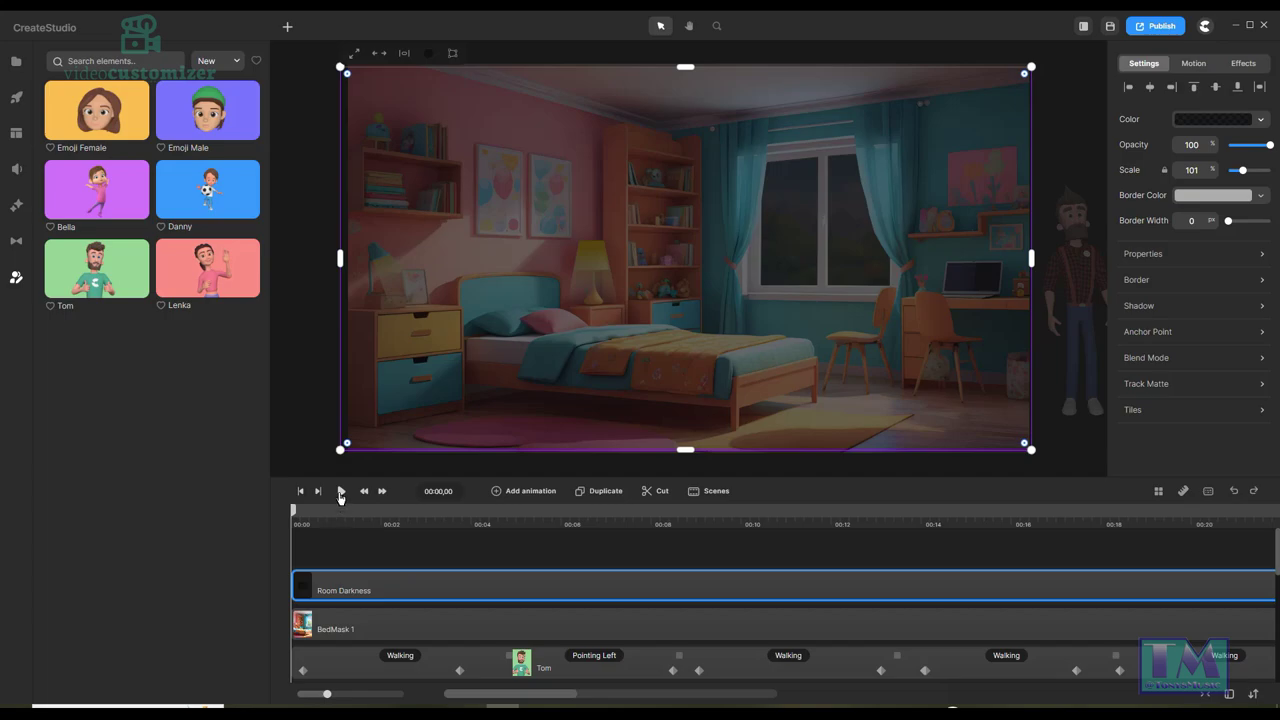
{"action": "left_click", "coordinate": [340, 493]}
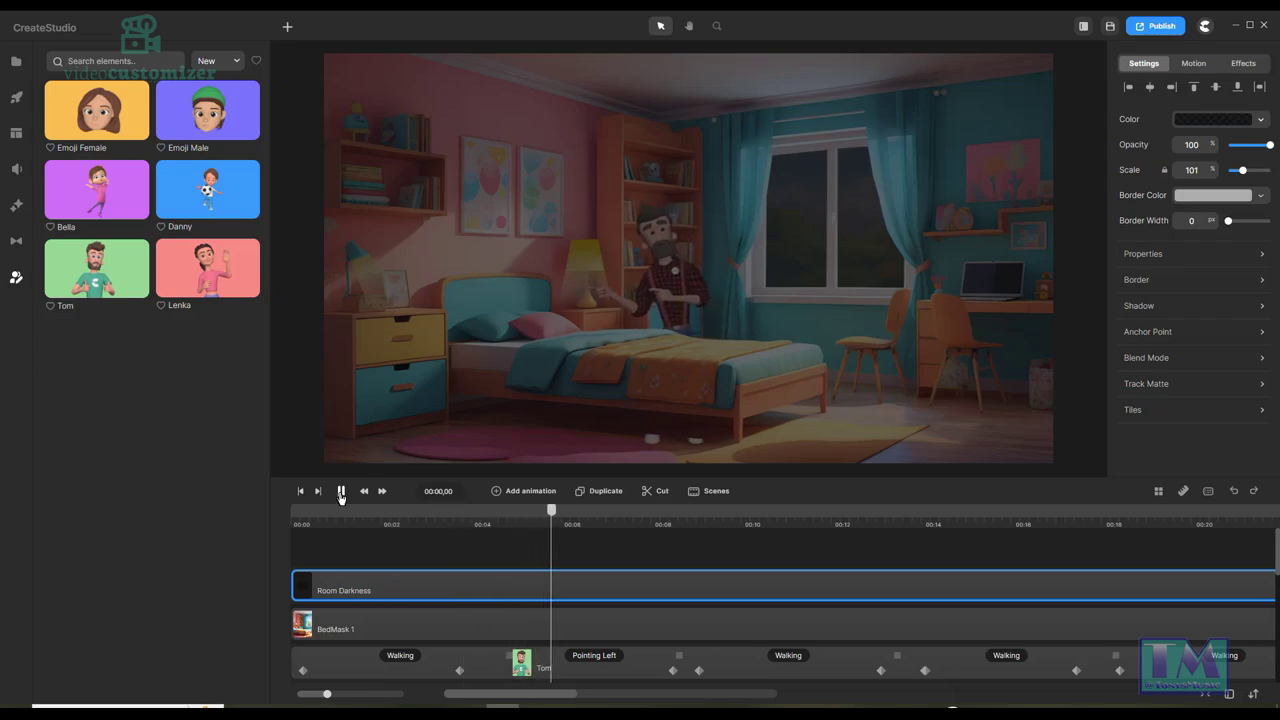
{"action": "left_click", "coordinate": [340, 491]}
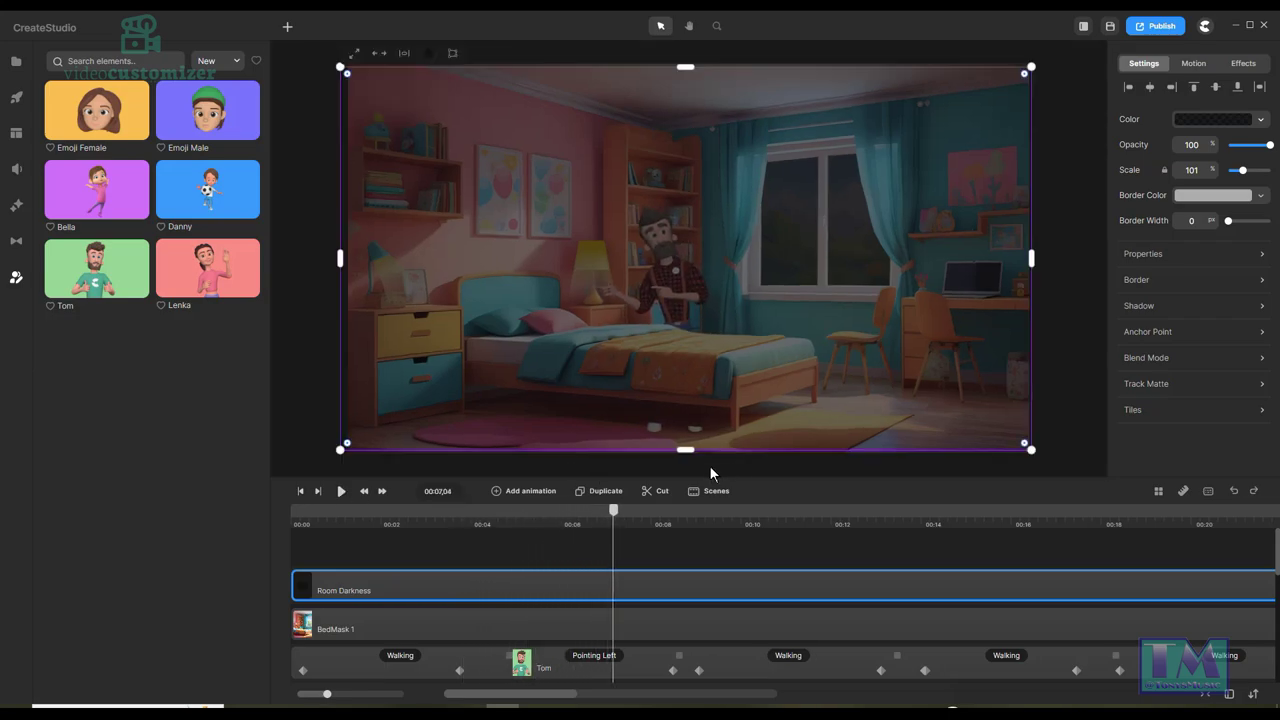
Try to move Tom up behind the bed at 00:07,04 and fit the Room Darkness overlay back over the canvas.
{"action": "left_click", "coordinate": [328, 660]}
{"action": "scroll", "coordinate": [328, 657], "scroll_direction": "down", "scroll_amount": 1}
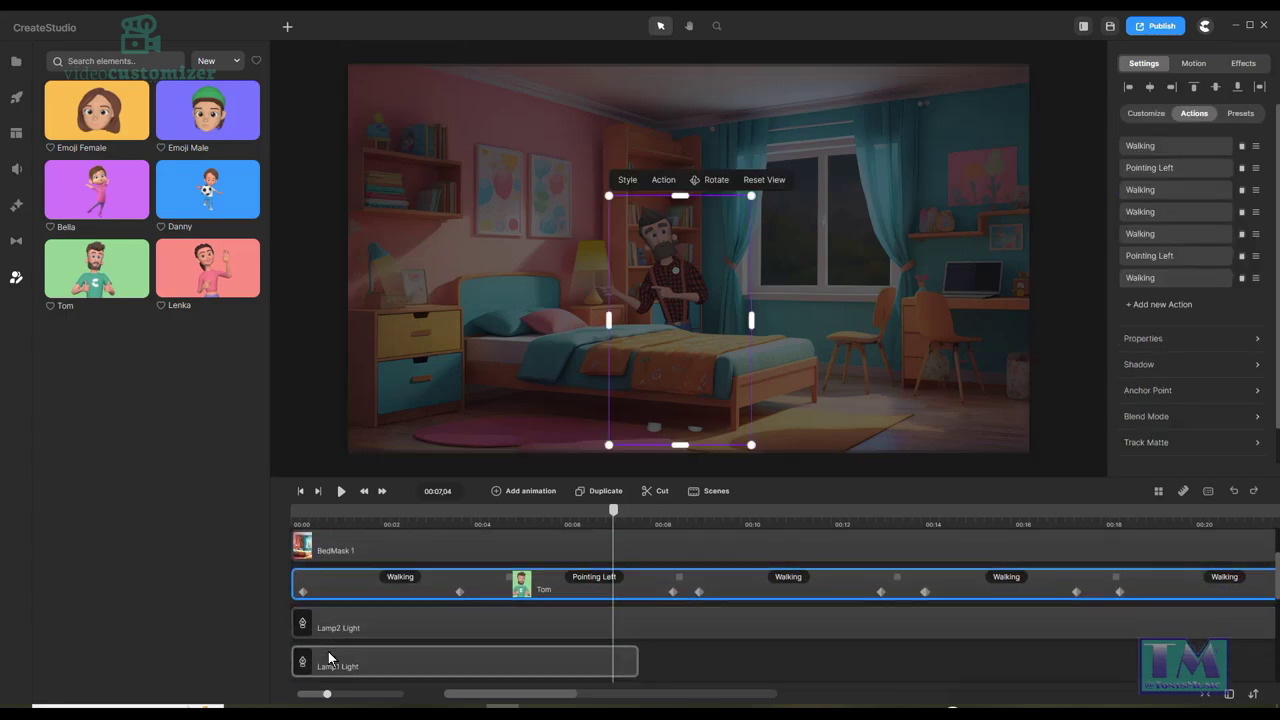
{"action": "left_click", "coordinate": [680, 280]}
{"action": "left_click_drag", "start_coordinate": [682, 277], "coordinate": [677, 270]}
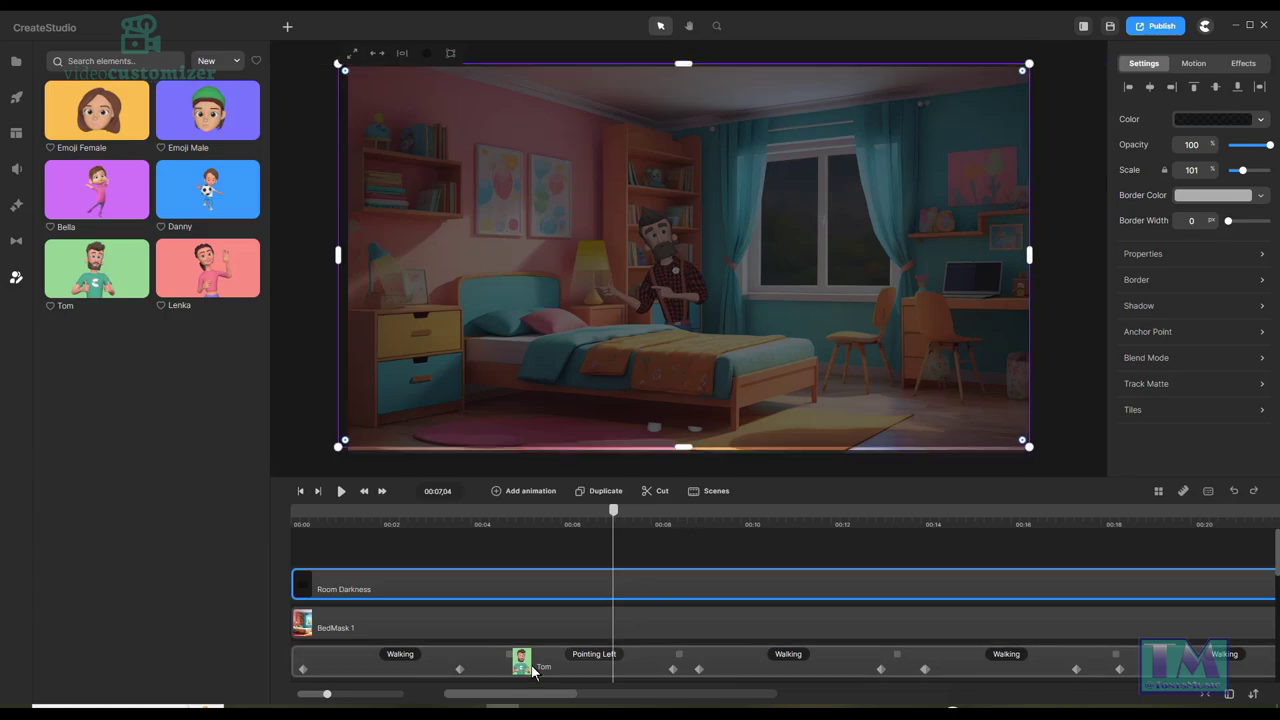
{"action": "left_click", "coordinate": [466, 659]}
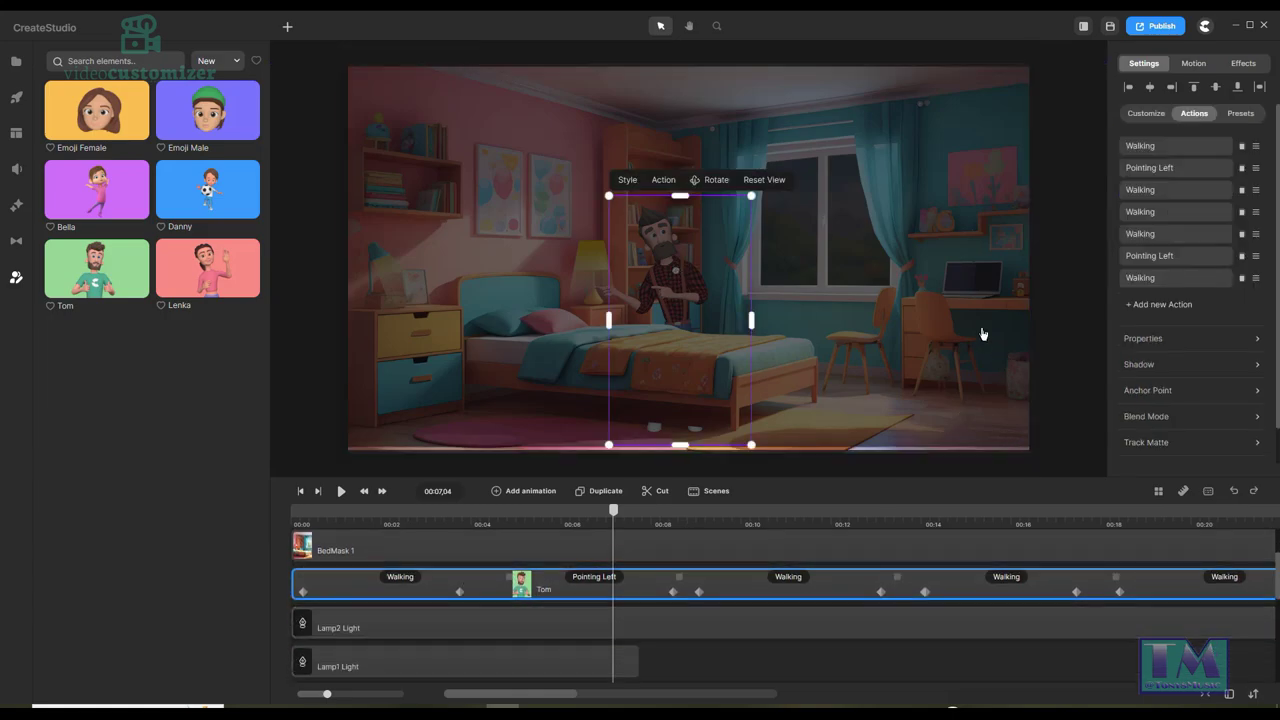
{"action": "left_click", "coordinate": [690, 289]}
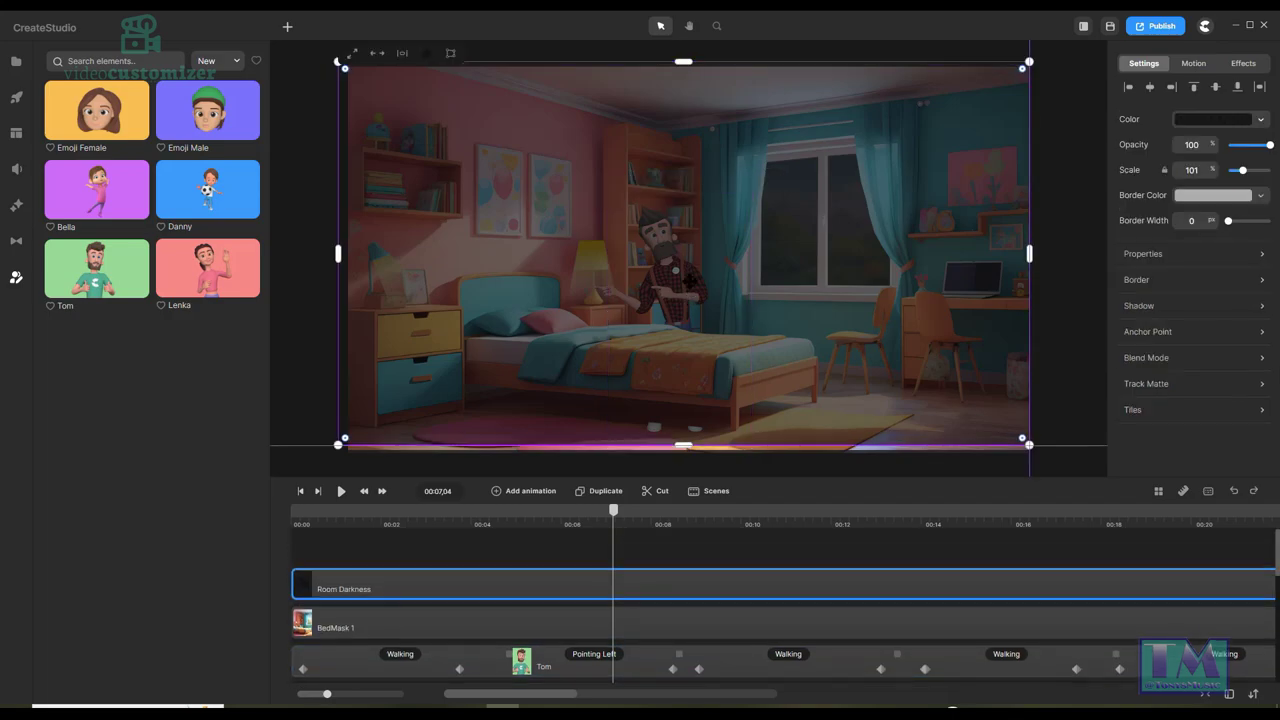
{"action": "left_click", "coordinate": [481, 669]}
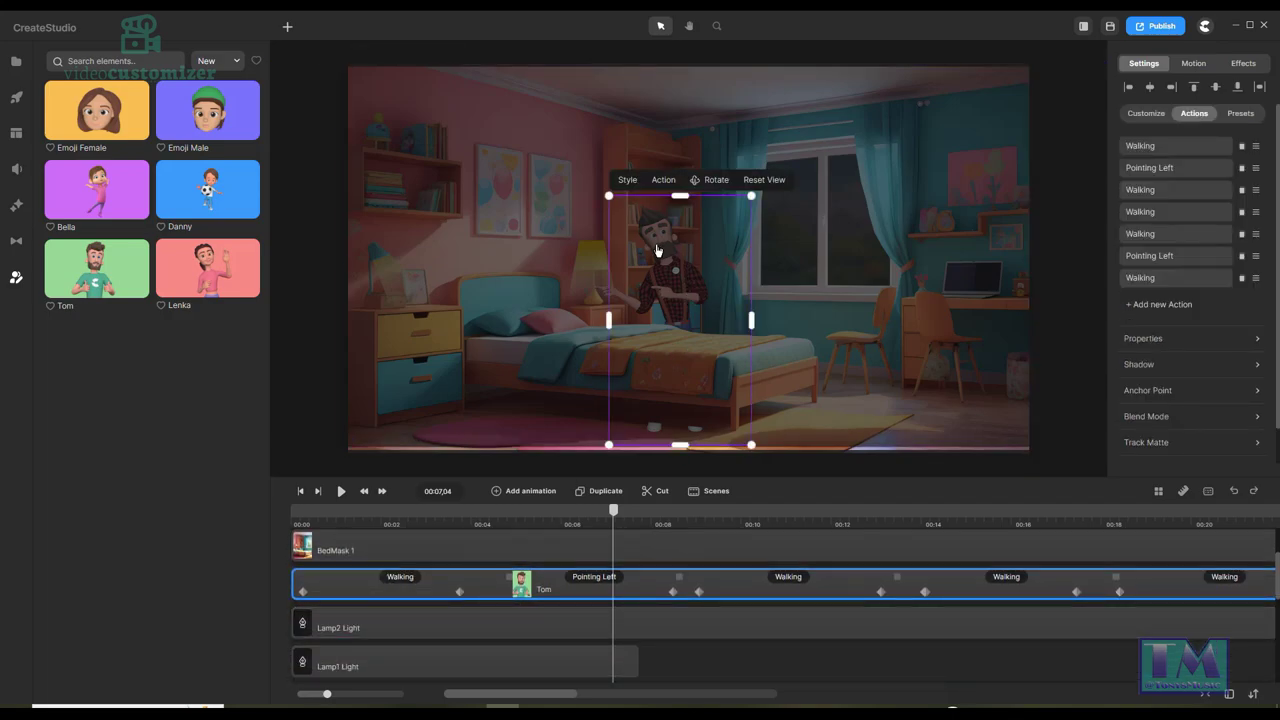
{"action": "left_click", "coordinate": [665, 257]}
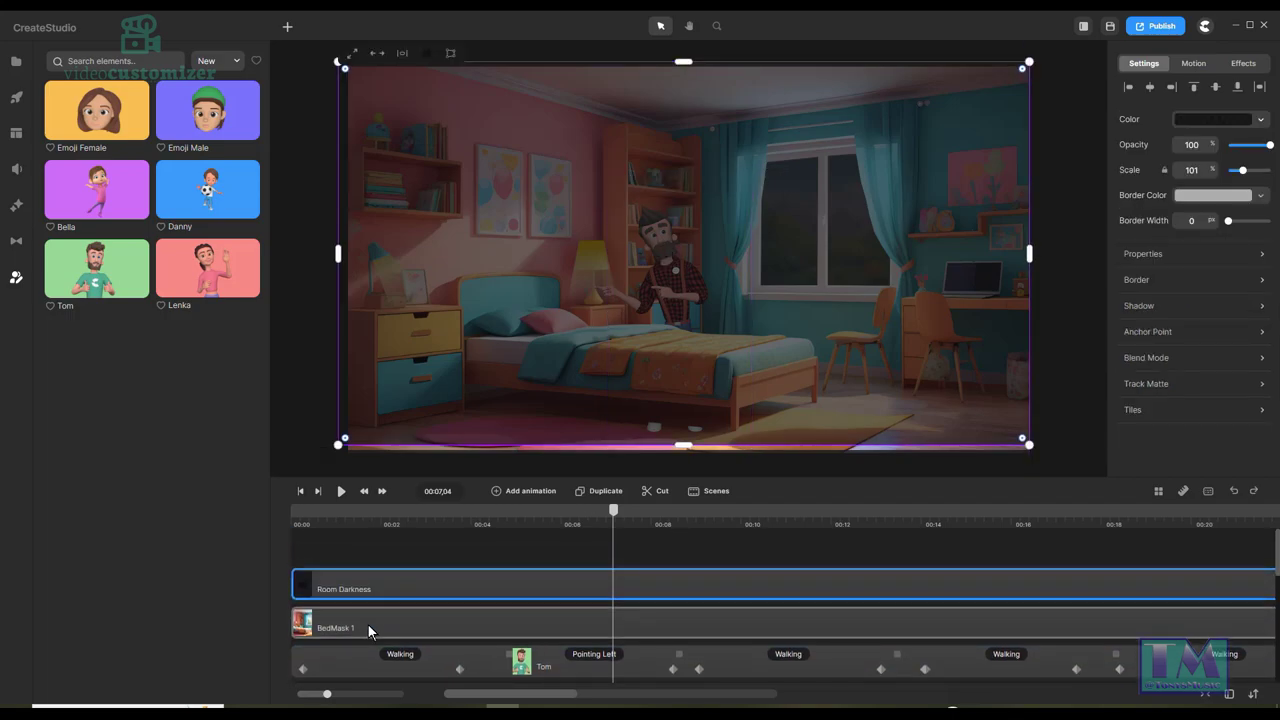
{"action": "left_click", "coordinate": [342, 664]}
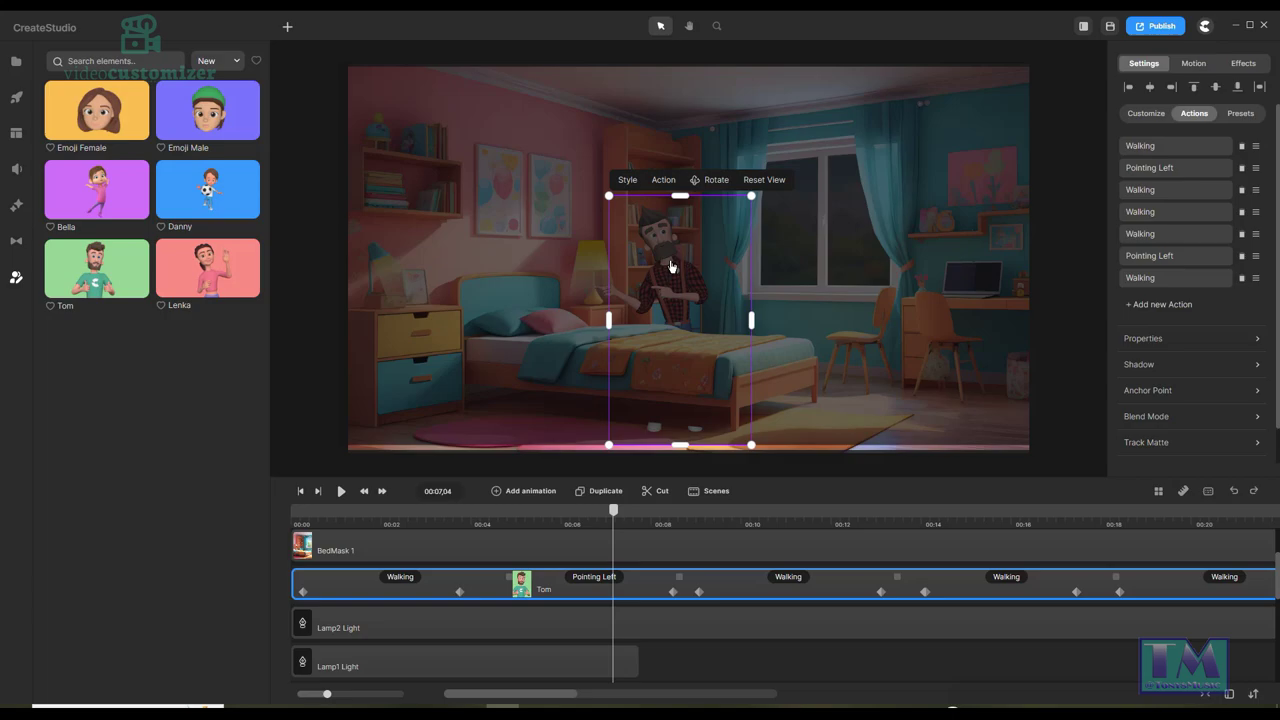
{"action": "left_click", "coordinate": [875, 362]}
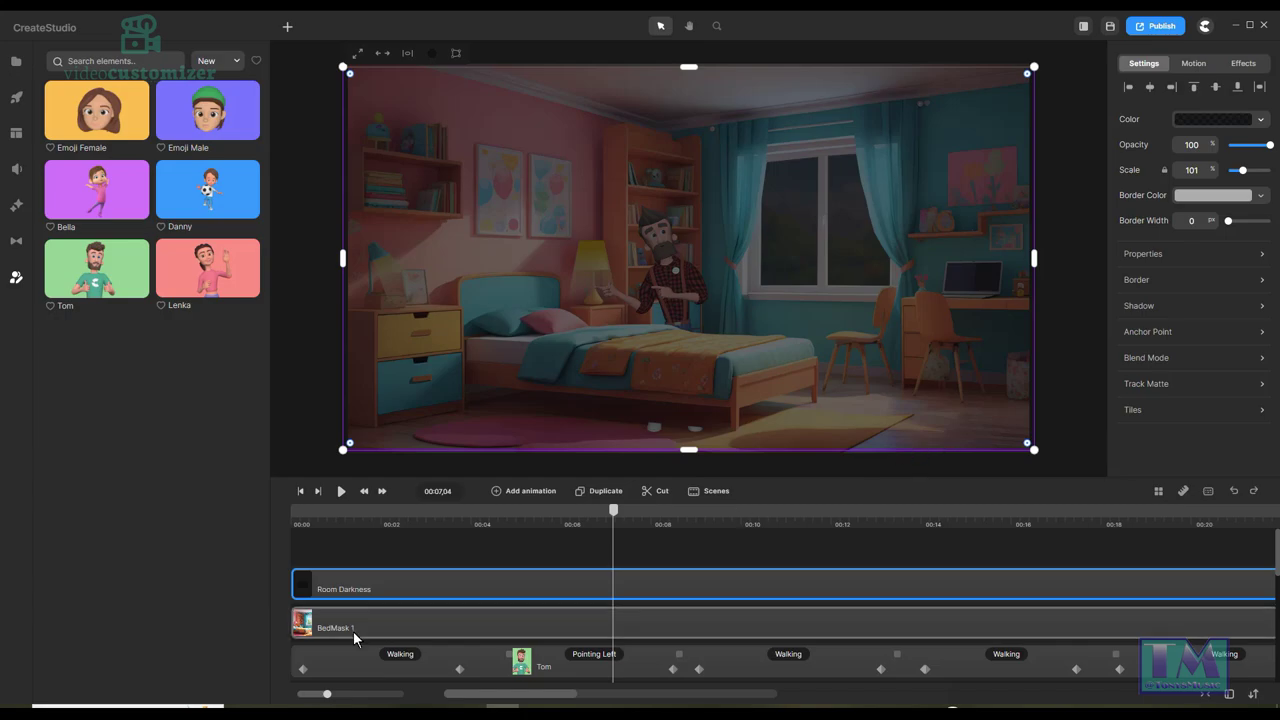
Lock the Room Darkness and BedMask 1 layers and raise Tom slightly behind the bed at 00:07,04.
{"action": "right_click", "coordinate": [430, 582]}
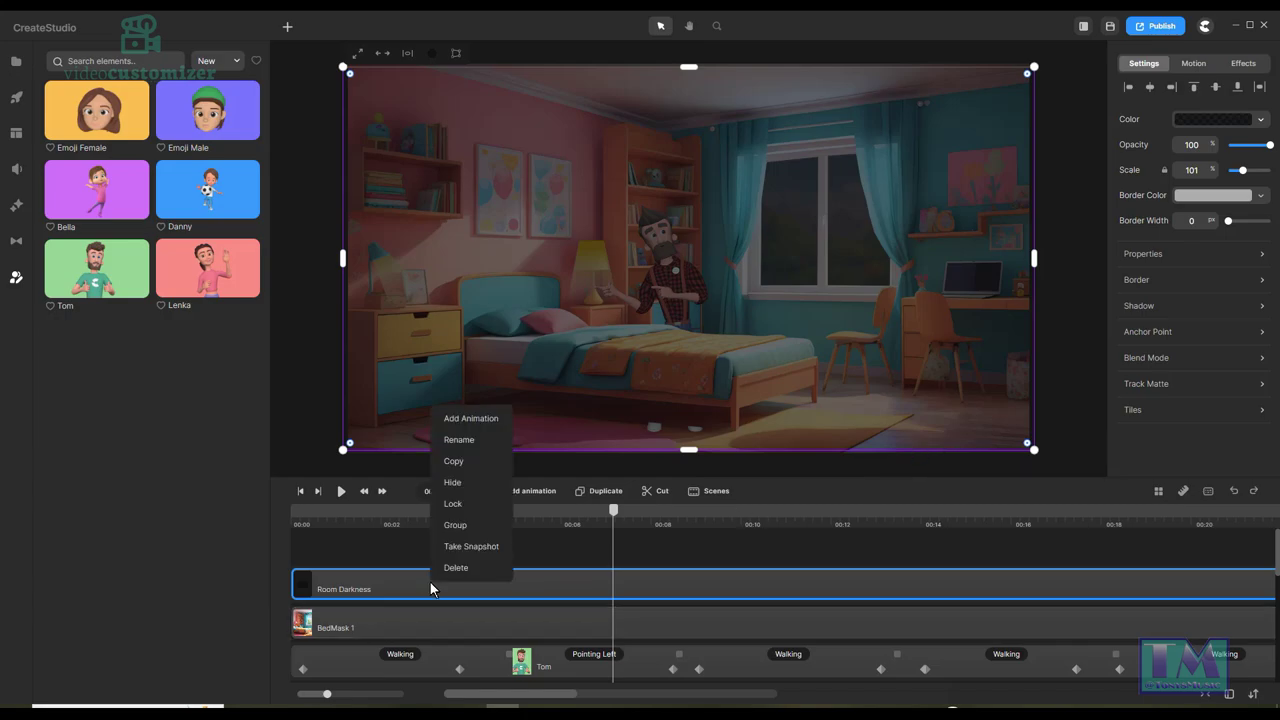
{"action": "left_click", "coordinate": [471, 502]}
{"action": "right_click", "coordinate": [389, 616]}
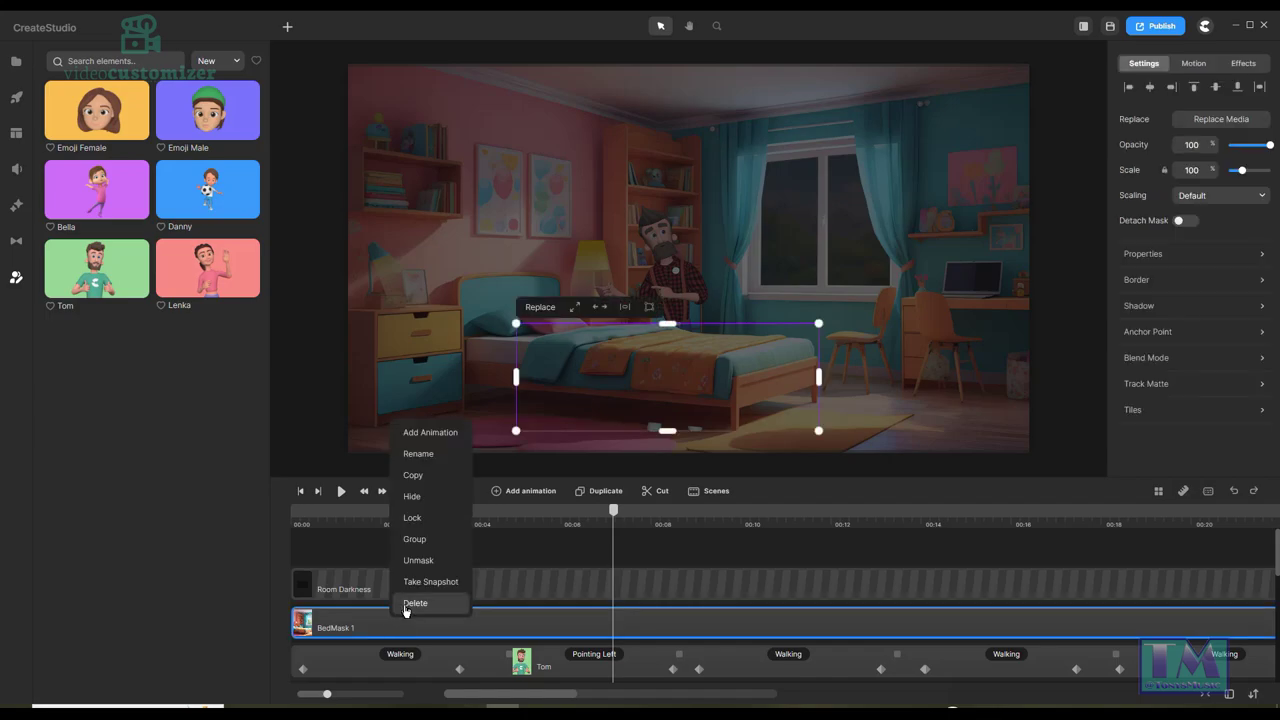
{"action": "left_click", "coordinate": [431, 516]}
{"action": "left_click", "coordinate": [654, 273]}
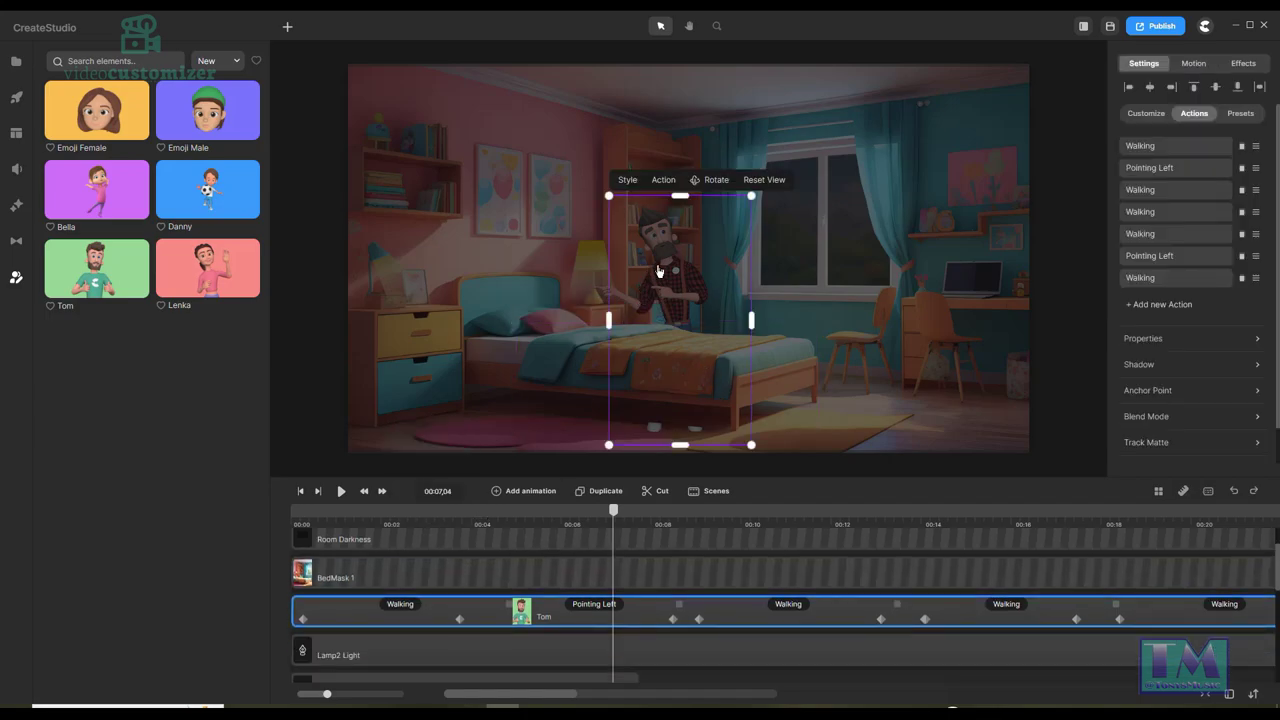
{"action": "left_click_drag", "start_coordinate": [685, 286], "coordinate": [679, 268]}
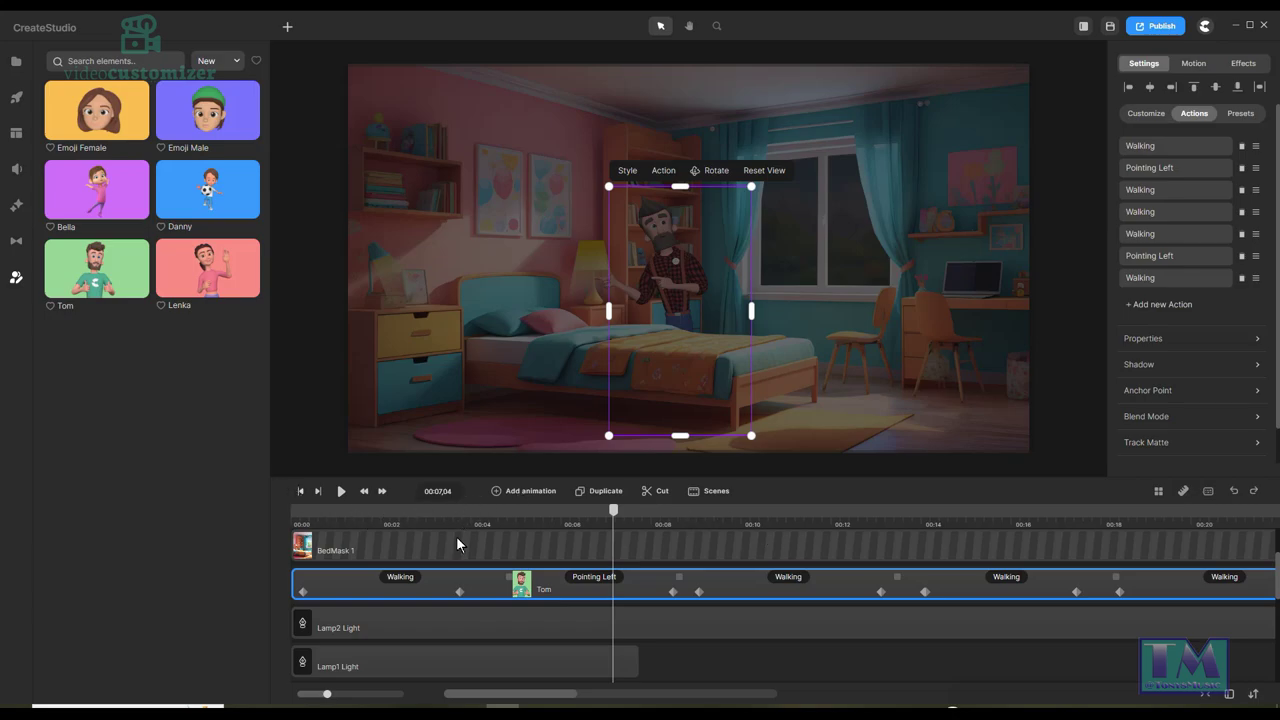
Unlock the Room Darkness layer and unmask BedMask 1.
{"action": "scroll", "coordinate": [481, 555], "scroll_direction": "up", "scroll_amount": 1}
{"action": "right_click", "coordinate": [422, 586]}
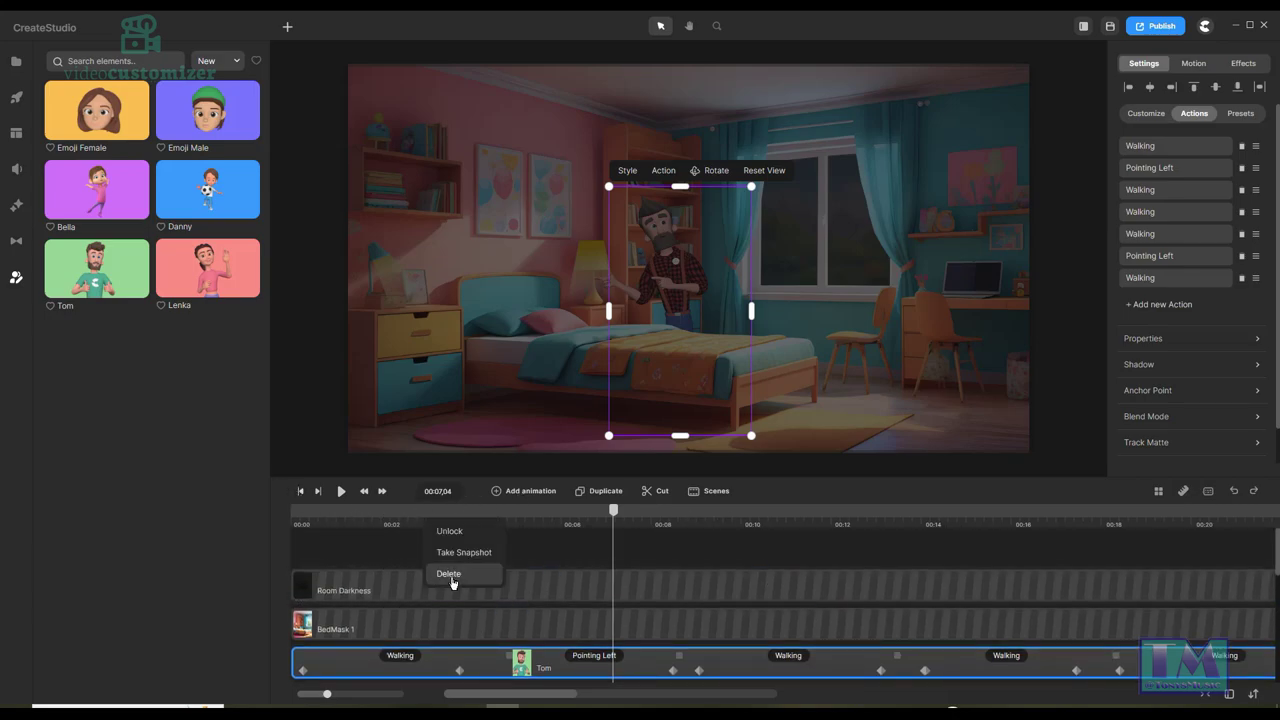
{"action": "left_click", "coordinate": [466, 534]}
{"action": "right_click", "coordinate": [408, 620]}
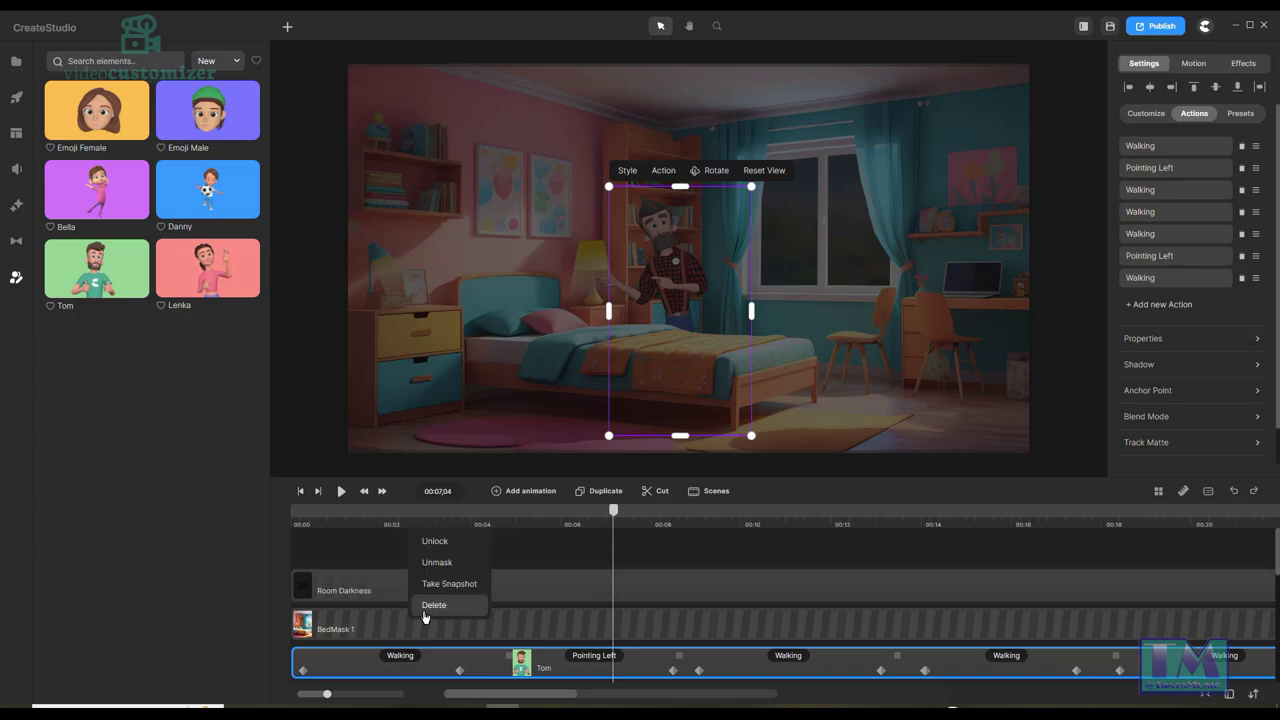
{"action": "left_click", "coordinate": [436, 563]}
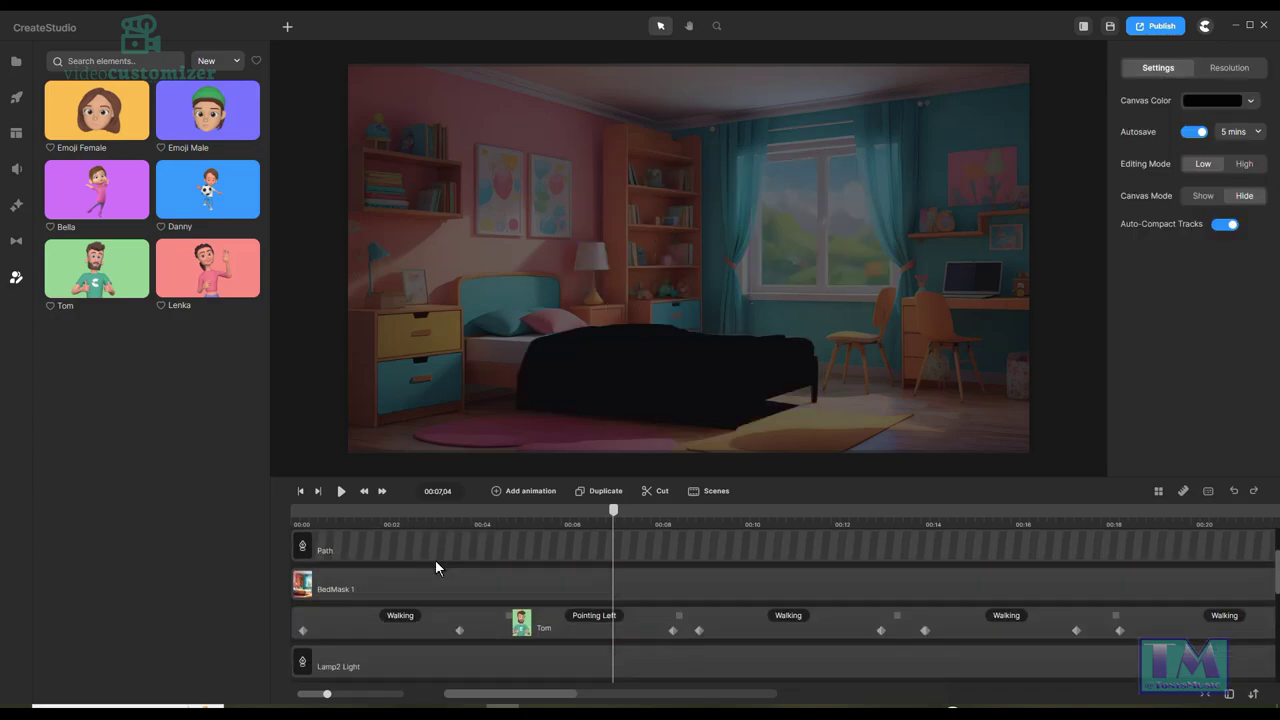
Unlock the Path layer and mask BedMask 1 with Path.
{"action": "scroll", "coordinate": [450, 552], "scroll_direction": "up", "scroll_amount": 1}
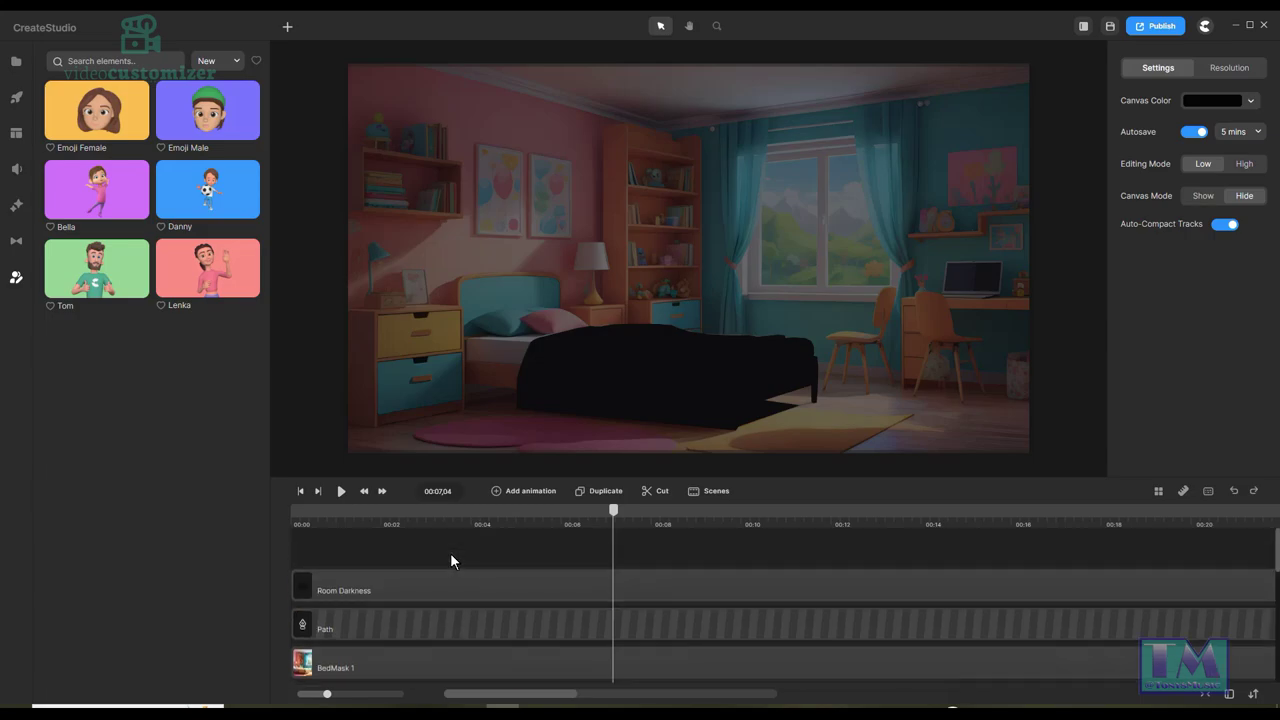
{"action": "left_click", "coordinate": [423, 660]}
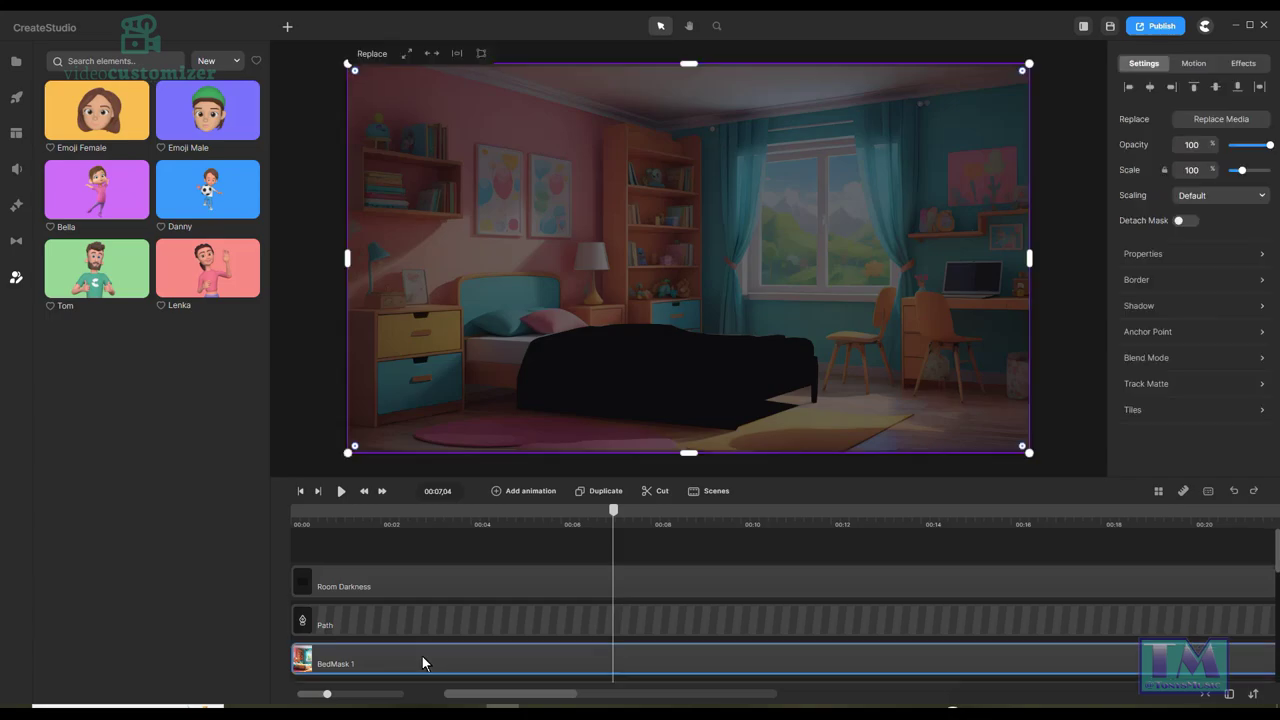
{"action": "scroll", "coordinate": [458, 589], "scroll_direction": "down", "scroll_amount": 2}
{"action": "right_click", "coordinate": [468, 545]}
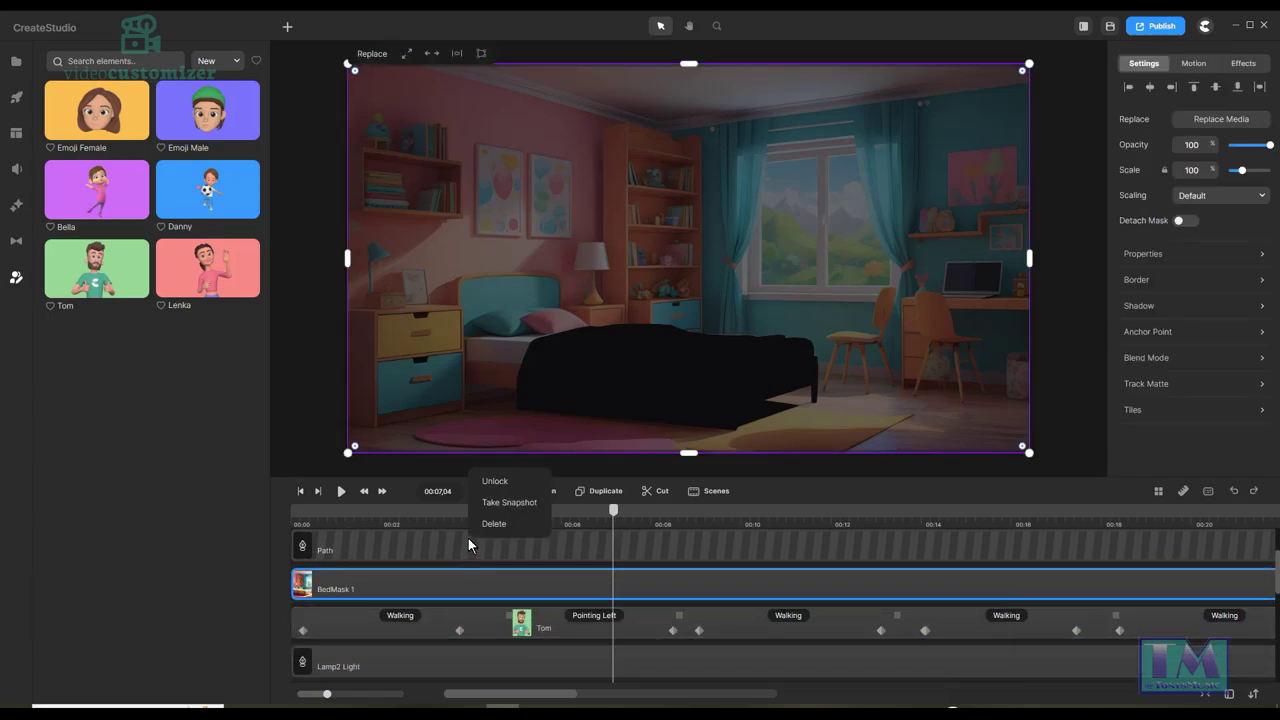
{"action": "left_click", "coordinate": [495, 481]}
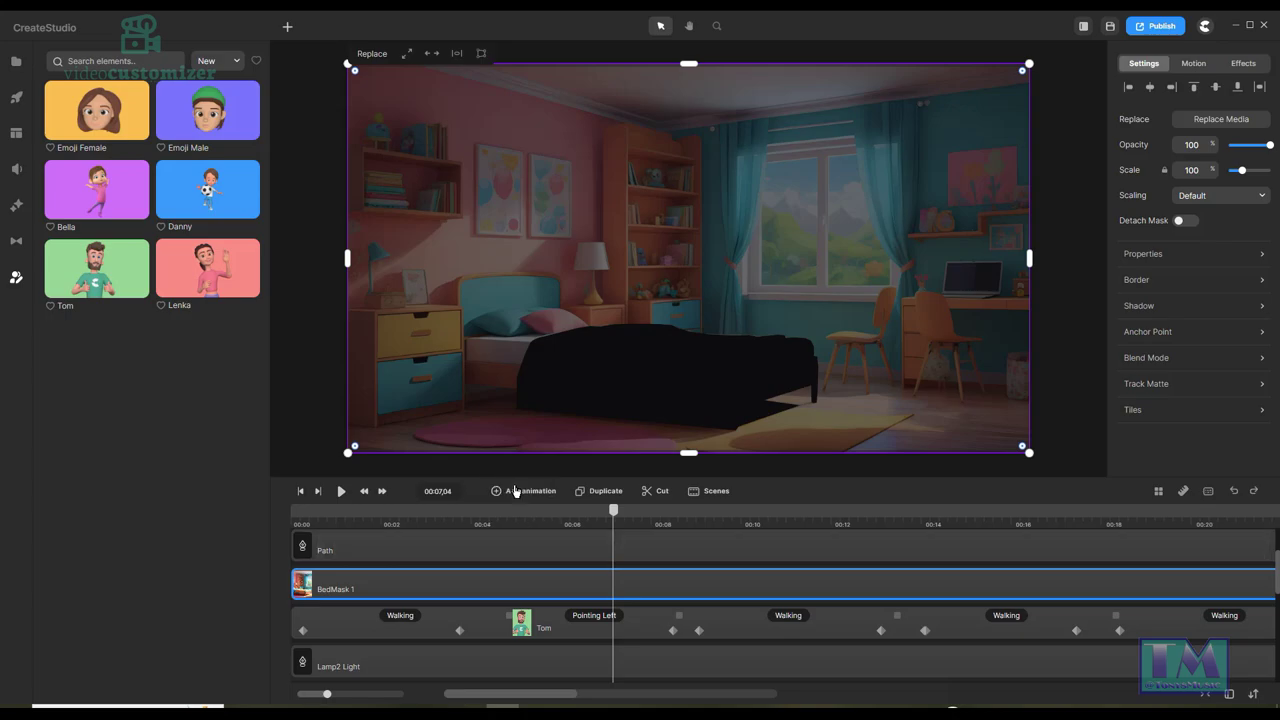
{"action": "left_click", "coordinate": [443, 550], "text": "shift"}
{"action": "right_click", "coordinate": [450, 549]}
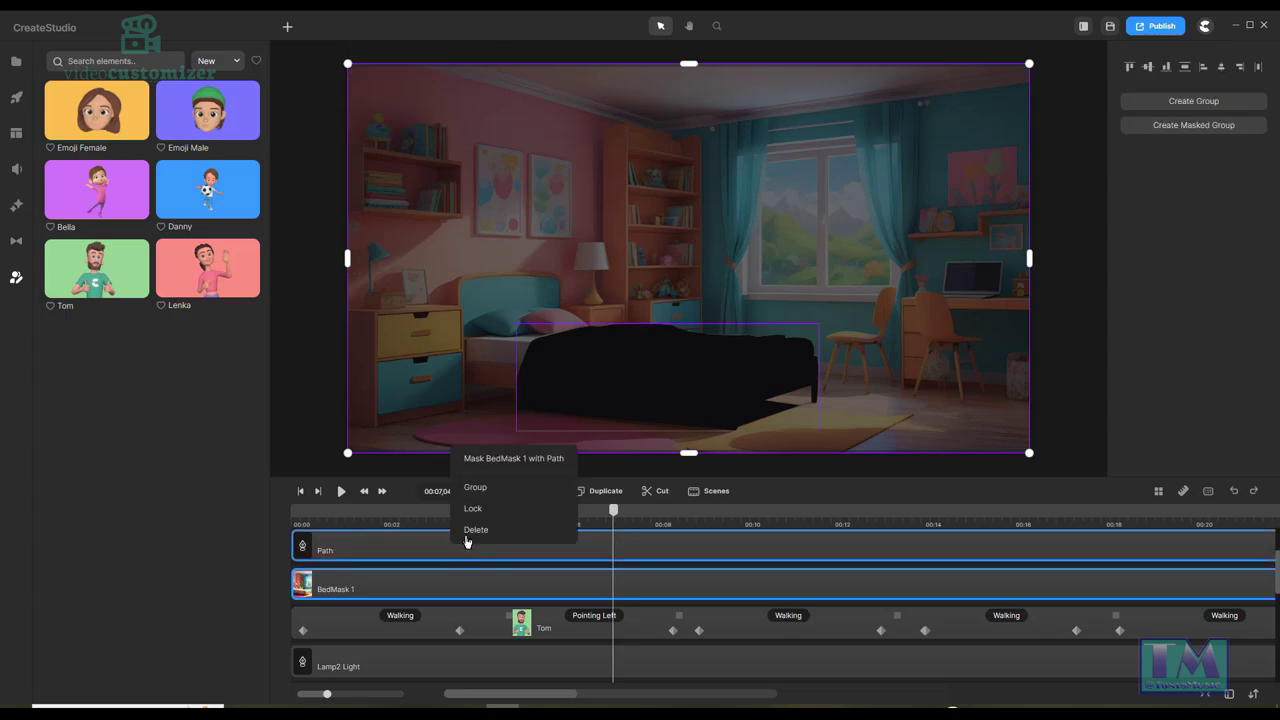
{"action": "left_click", "coordinate": [516, 460]}
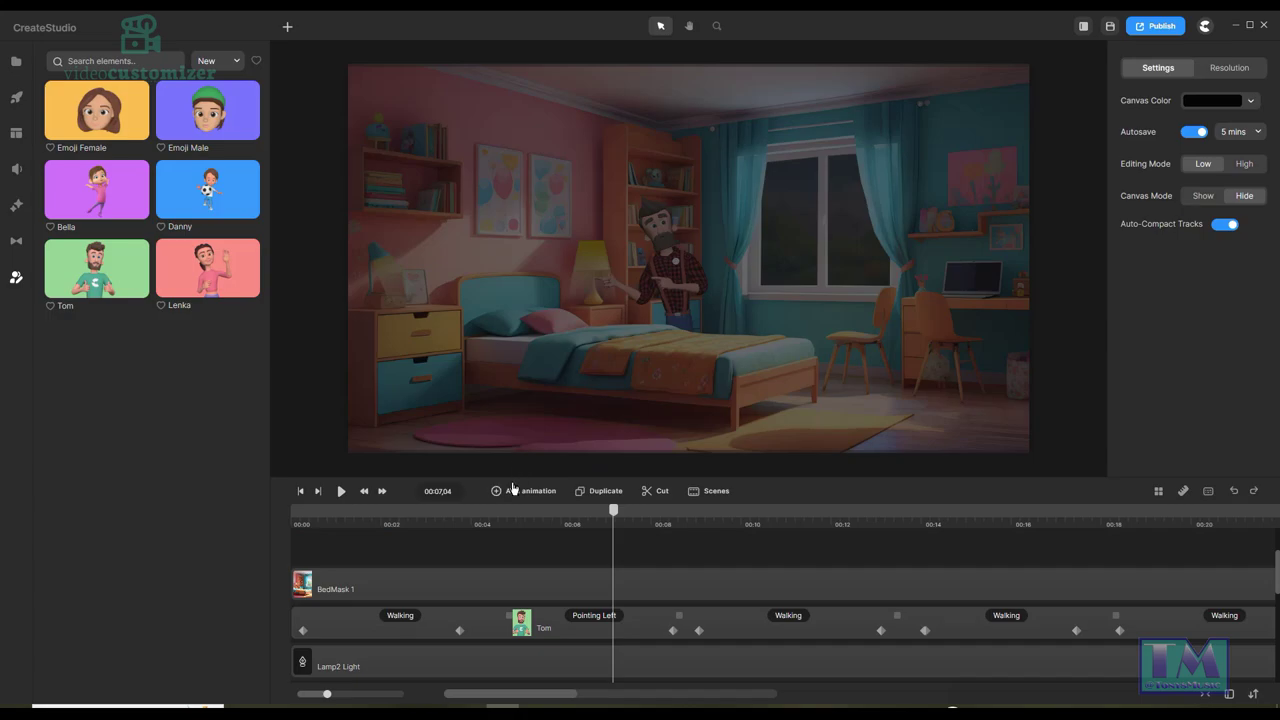
Play the scene from the start to check Tom's walk and the bed masking.
{"action": "left_click_drag", "start_coordinate": [622, 518], "coordinate": [268, 500]}
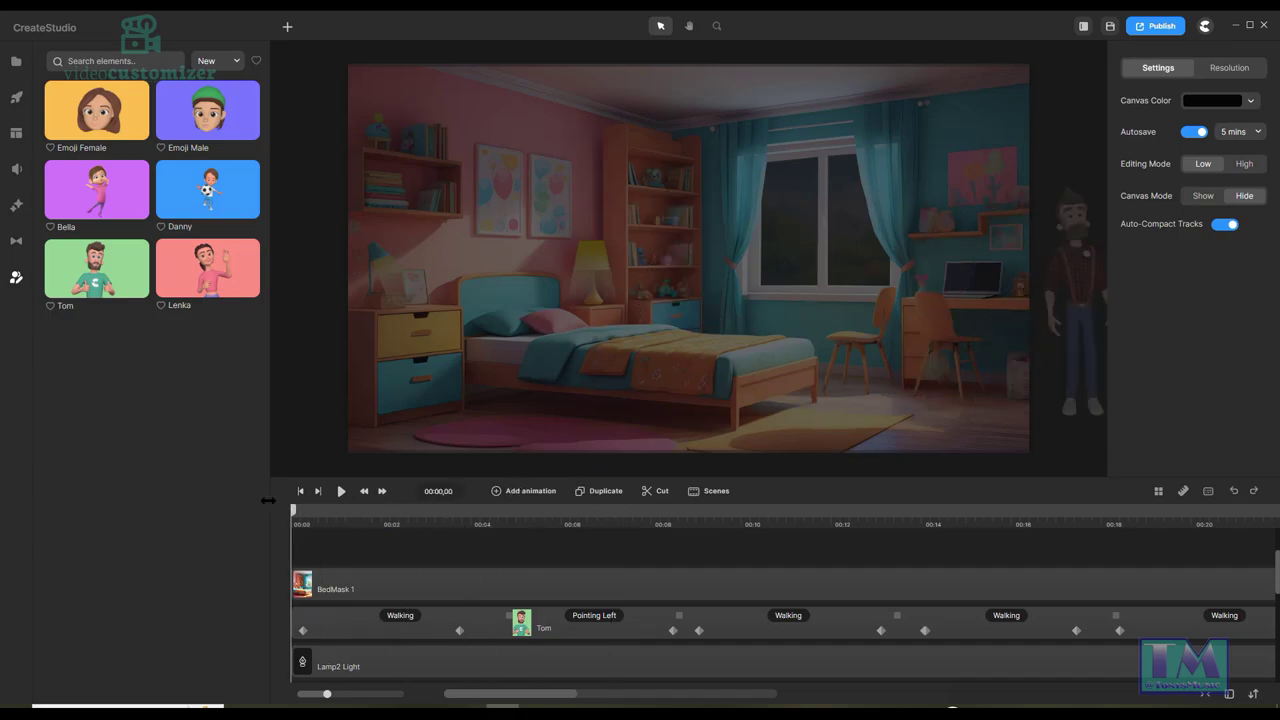
{"action": "left_click", "coordinate": [343, 492]}
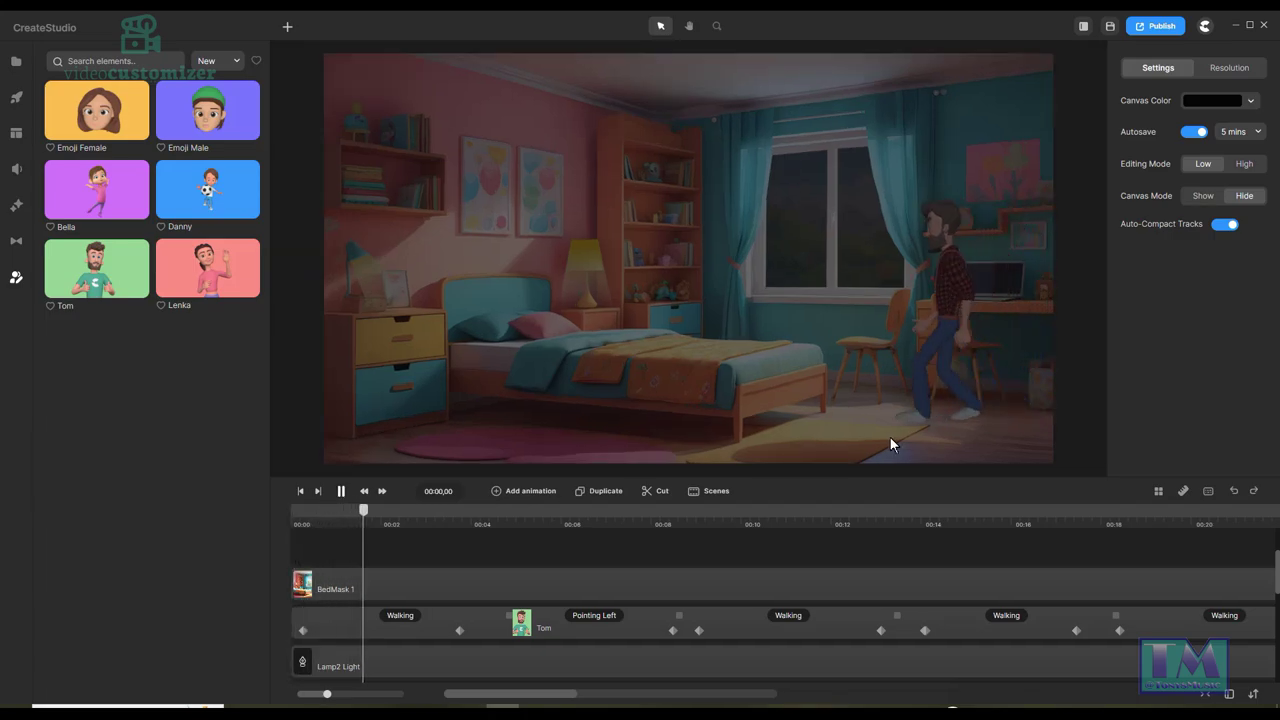
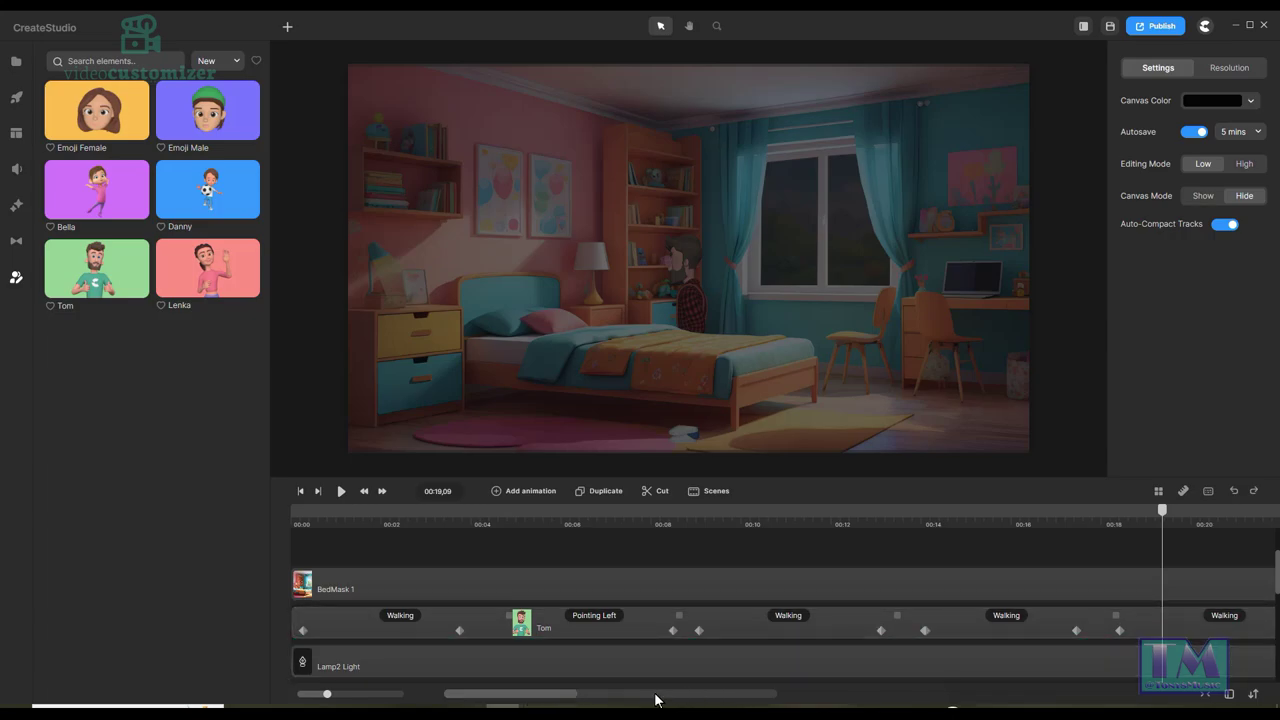
Shorten the BedMask 1 layer so that it ends at about 00:13,15, when Tom has walked clear of the bed.
{"action": "left_click_drag", "start_coordinate": [567, 700], "coordinate": [655, 705]}
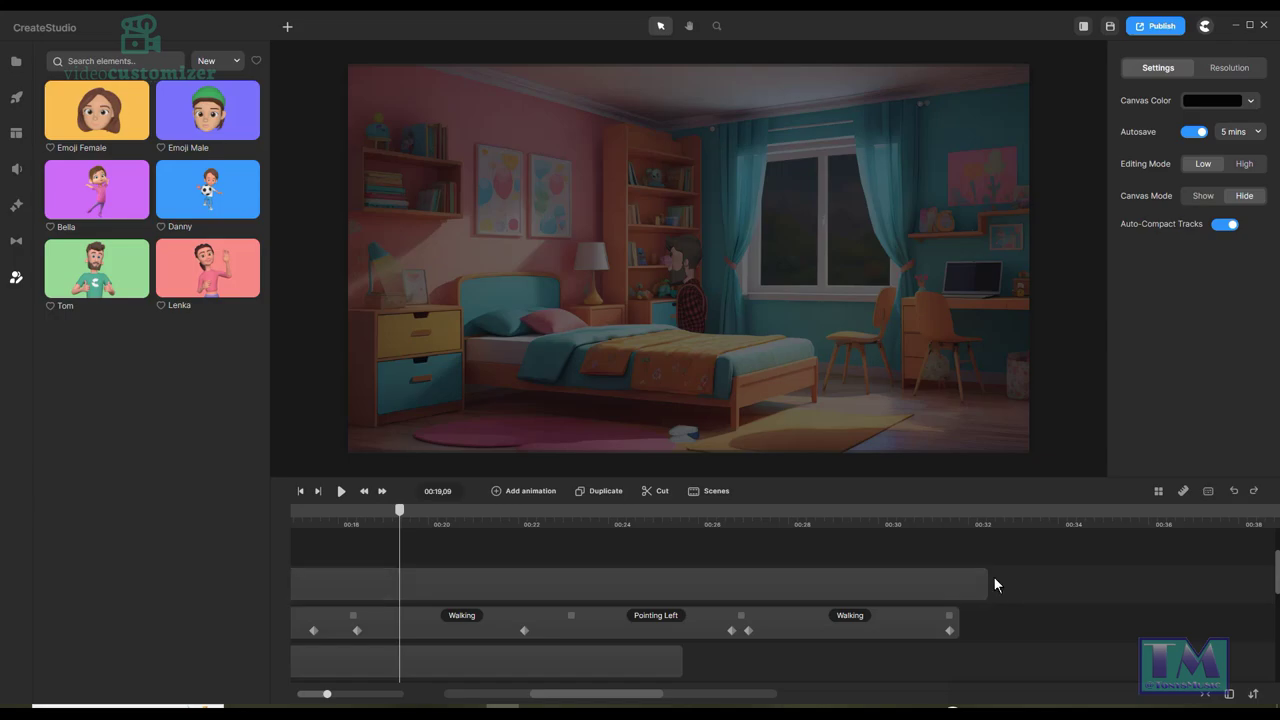
{"action": "left_click_drag", "start_coordinate": [983, 581], "coordinate": [358, 588]}
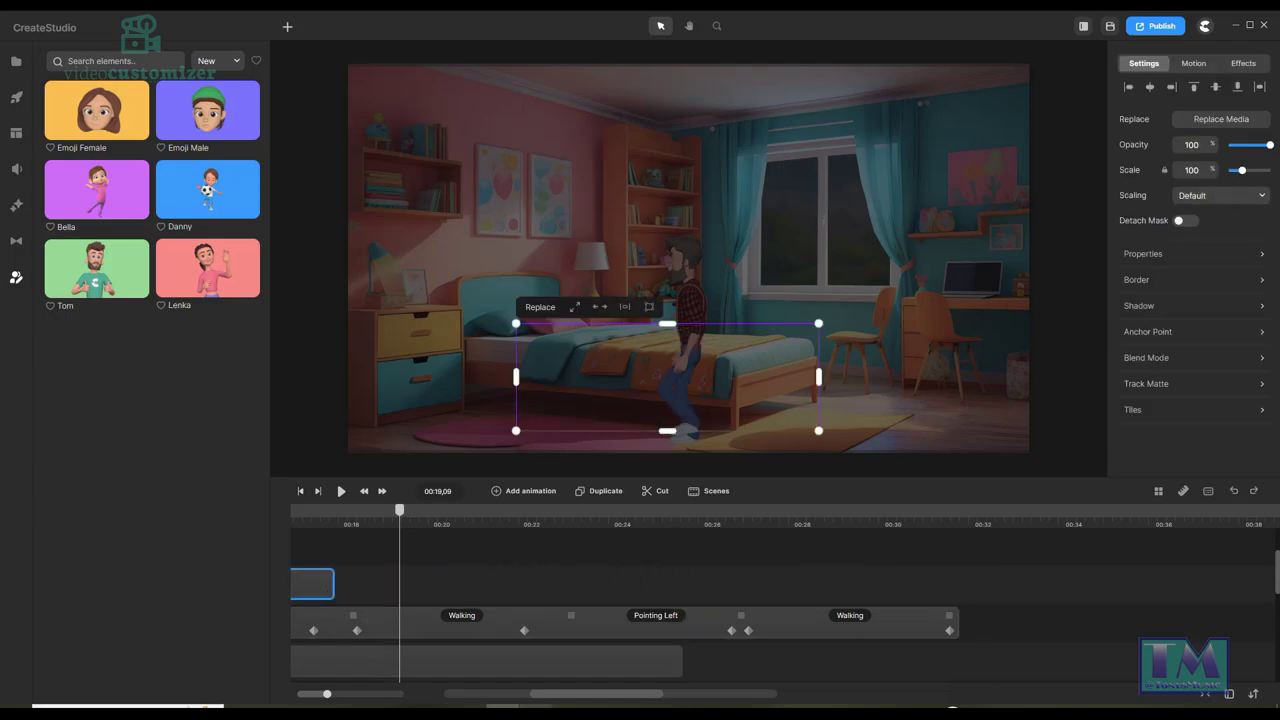
{"action": "left_click_drag", "start_coordinate": [594, 700], "coordinate": [492, 699]}
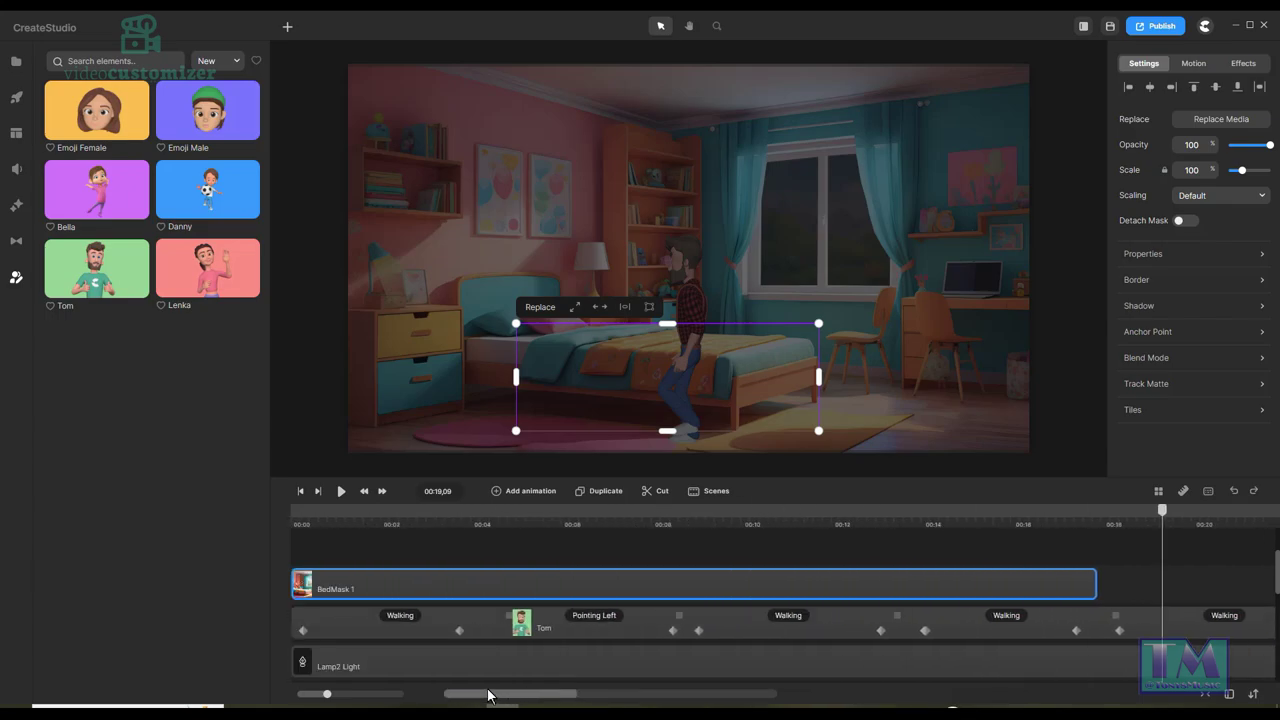
{"action": "left_click_drag", "start_coordinate": [1162, 516], "coordinate": [898, 543]}
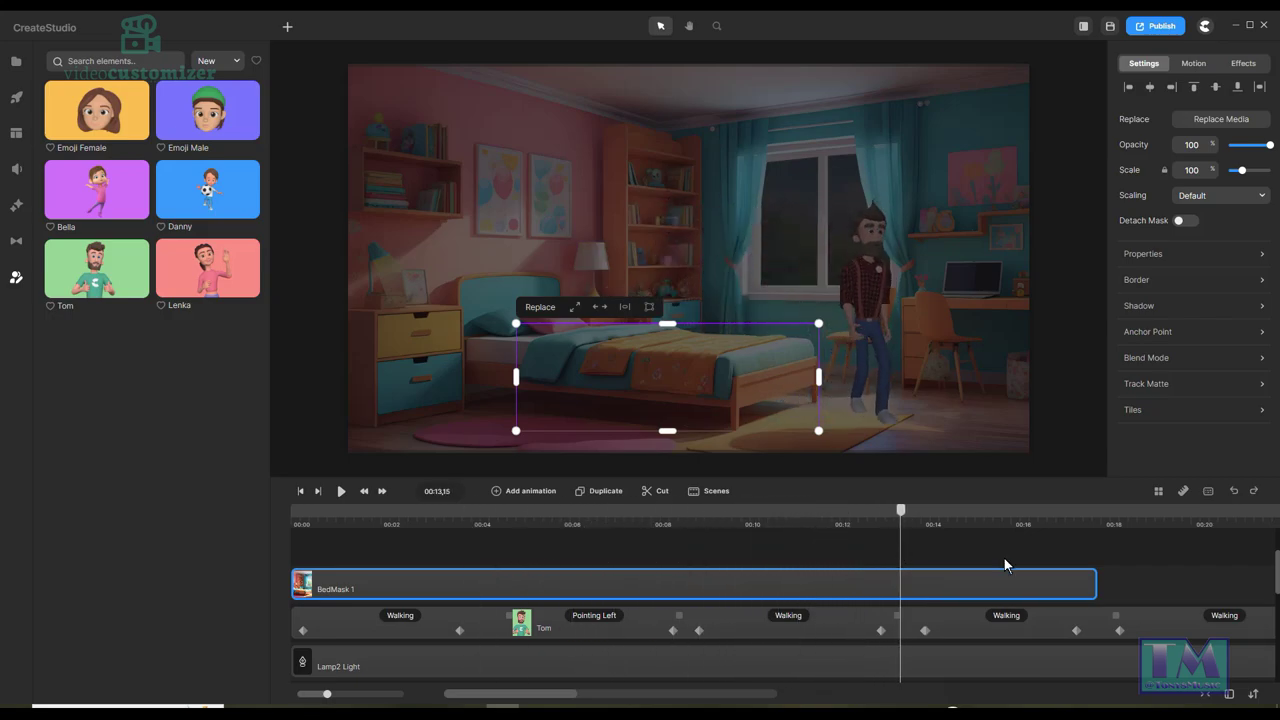
{"action": "left_click_drag", "start_coordinate": [1094, 579], "coordinate": [895, 571]}
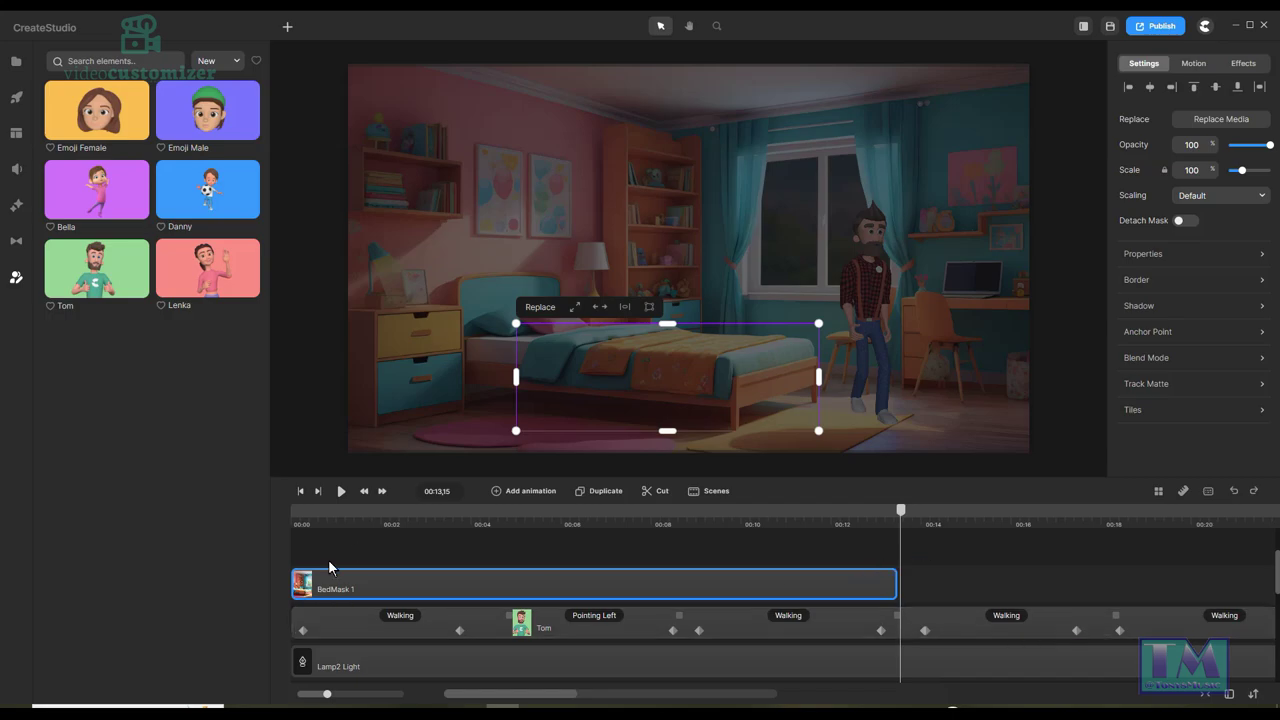
Play the animation through to its end at 00:32,10 to check the trimmed bed mask, and select Tom's layer.
{"action": "key", "text": "space"}
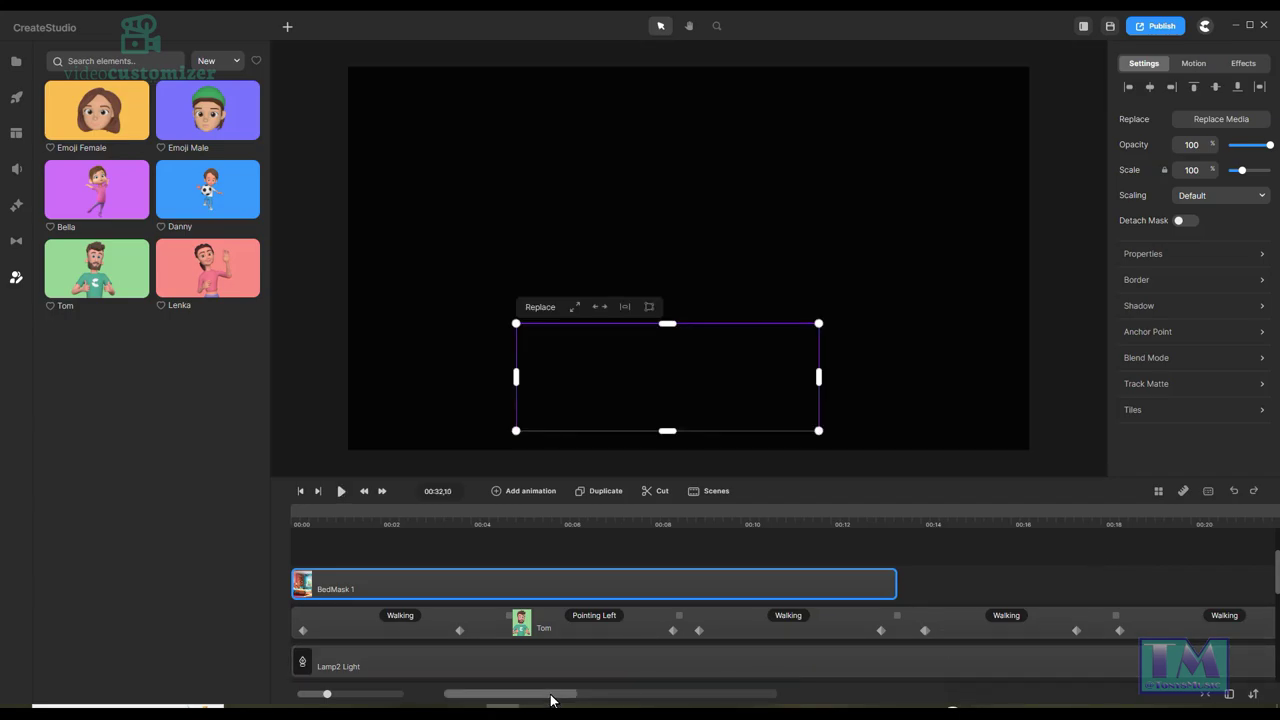
{"action": "left_click_drag", "start_coordinate": [551, 700], "coordinate": [462, 683]}
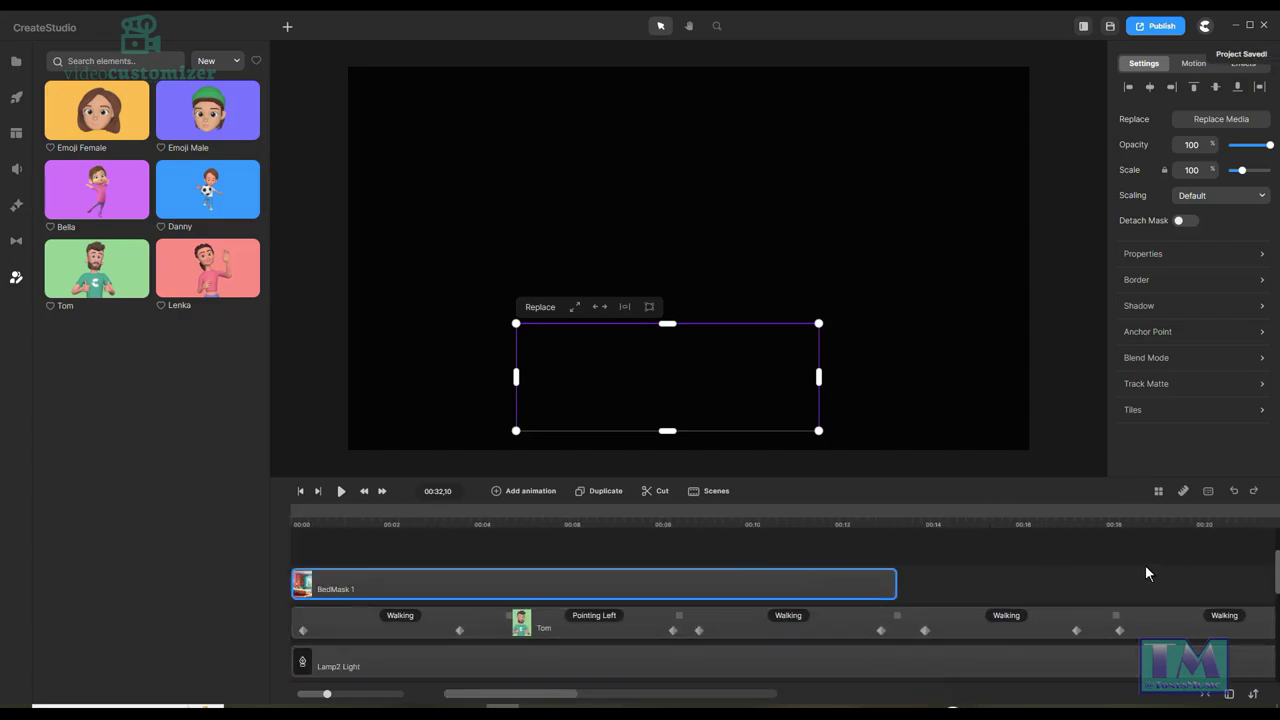
{"action": "left_click", "coordinate": [344, 626]}
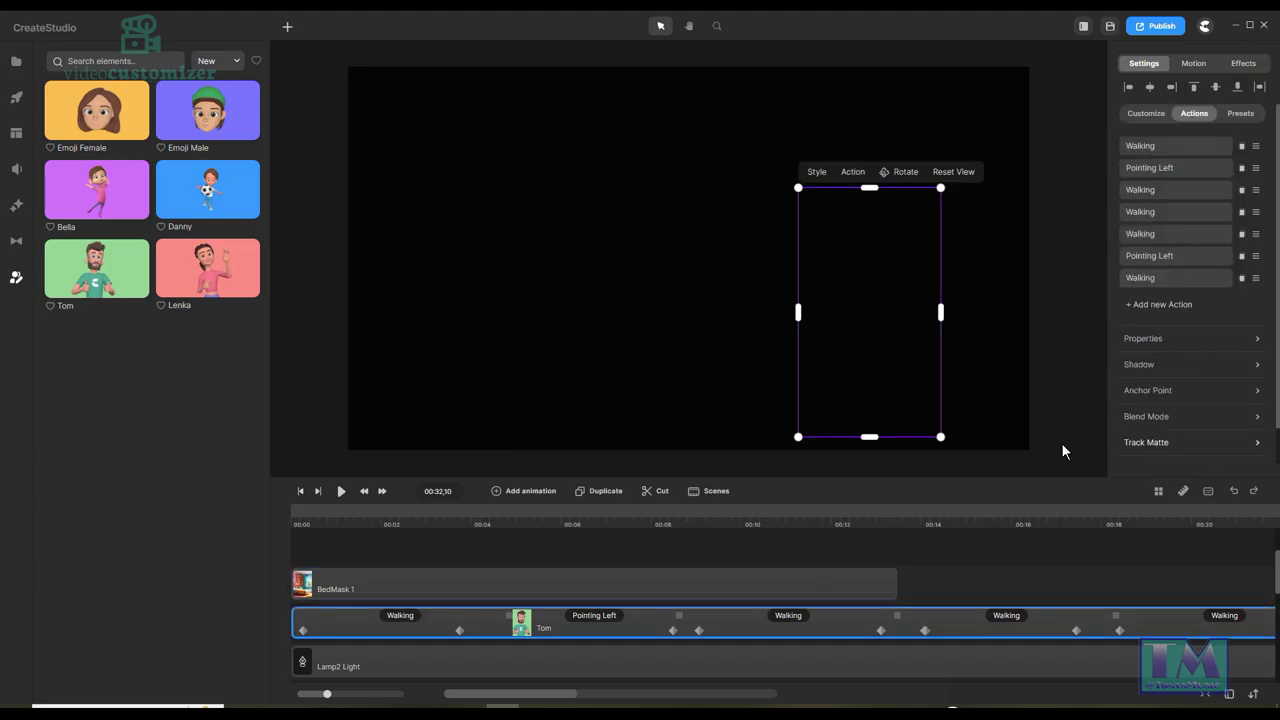
Raise Tom slightly at the start of the scene, and scale him down a little at 00:10,03.
{"action": "left_click", "coordinate": [301, 491]}
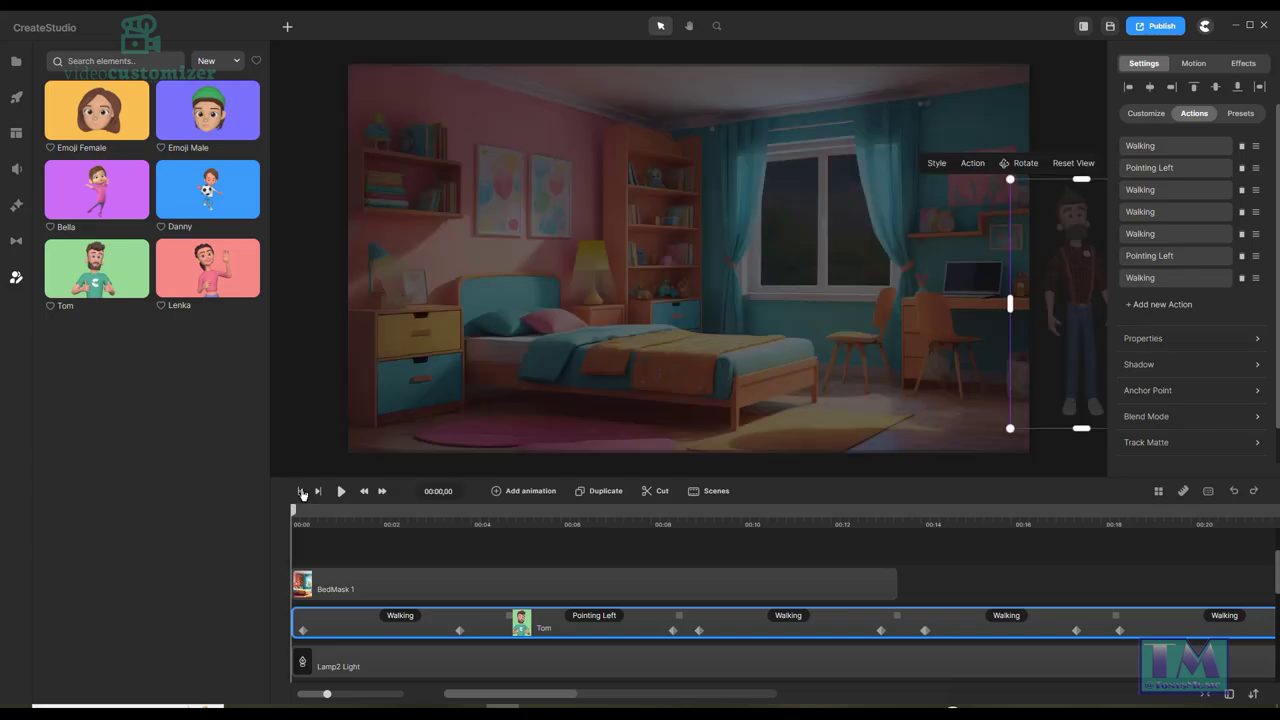
{"action": "left_click_drag", "start_coordinate": [1091, 365], "coordinate": [1090, 346]}
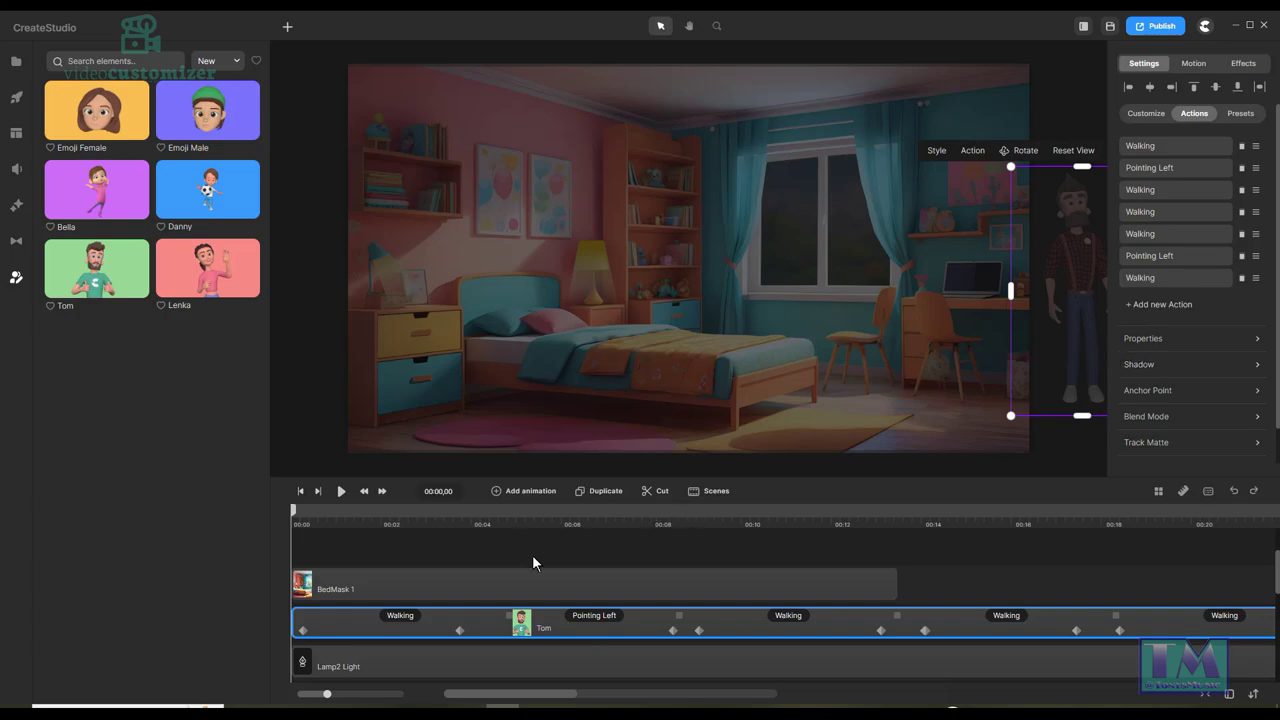
{"action": "left_click", "coordinate": [342, 493]}
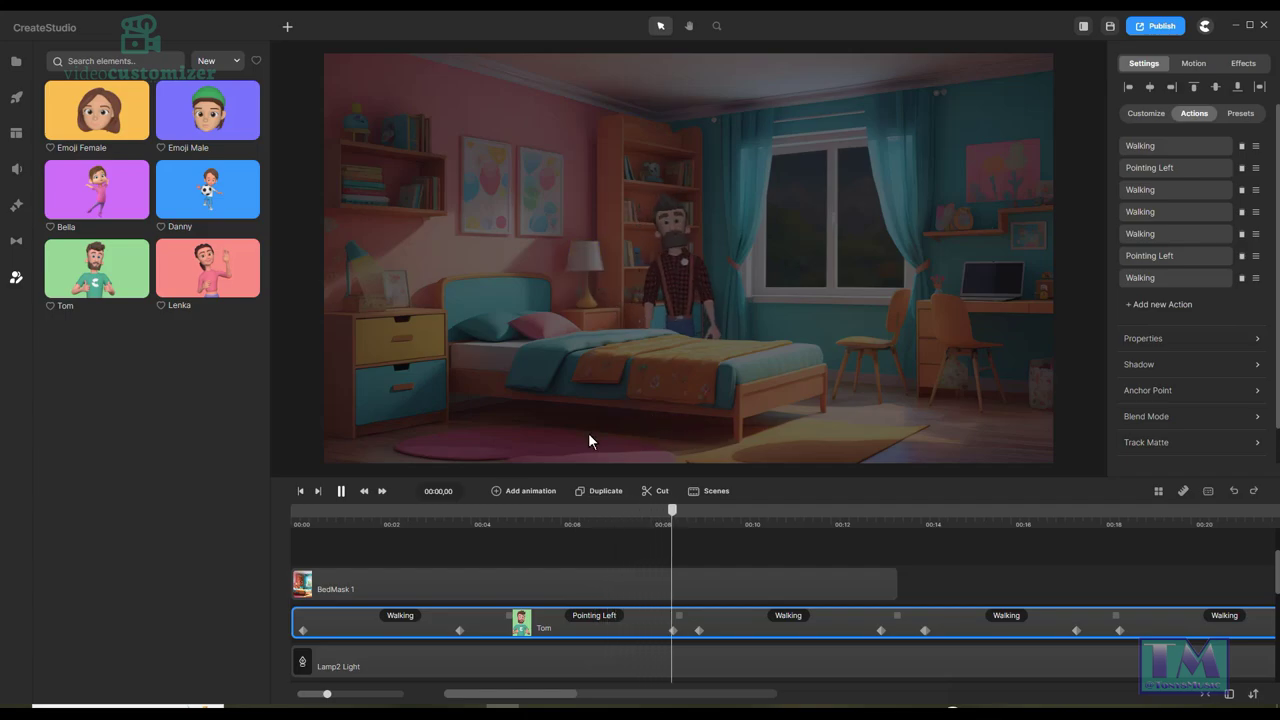
{"action": "left_click", "coordinate": [341, 491]}
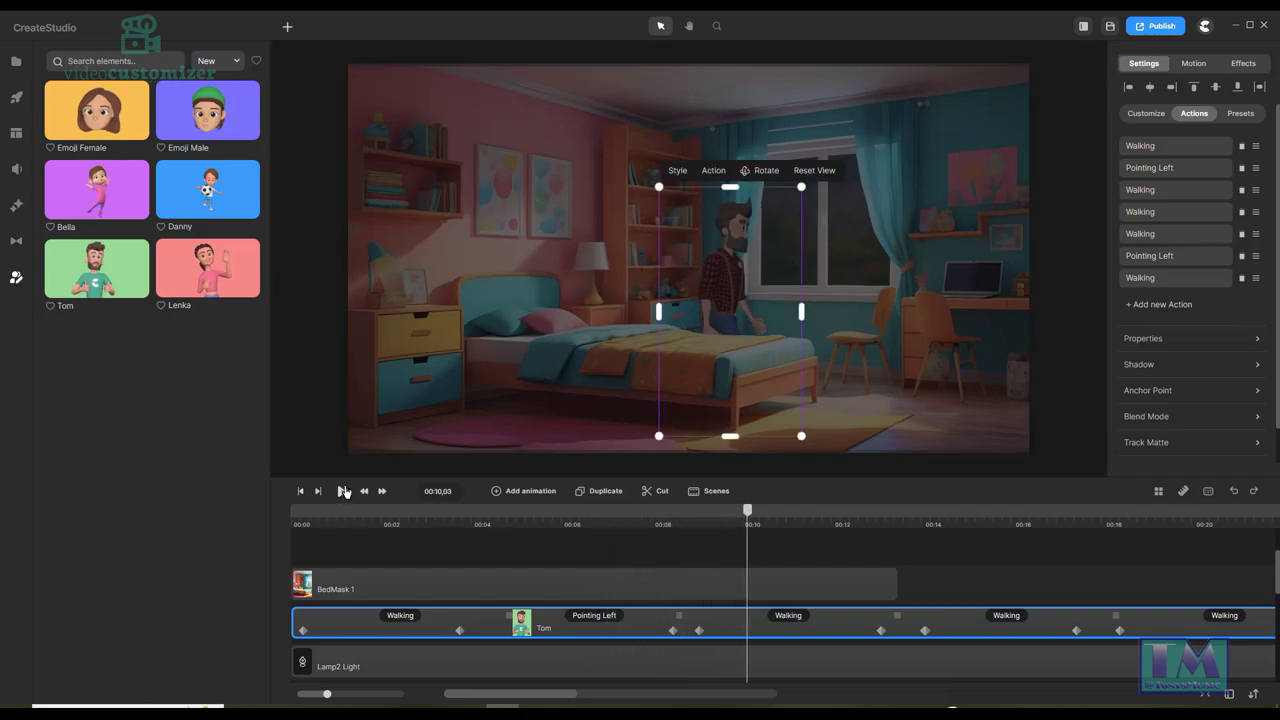
{"action": "left_click_drag", "start_coordinate": [801, 187], "coordinate": [788, 210]}
Lock the Room Darkness and BedMask 1 layers.
{"action": "left_click", "coordinate": [729, 303]}
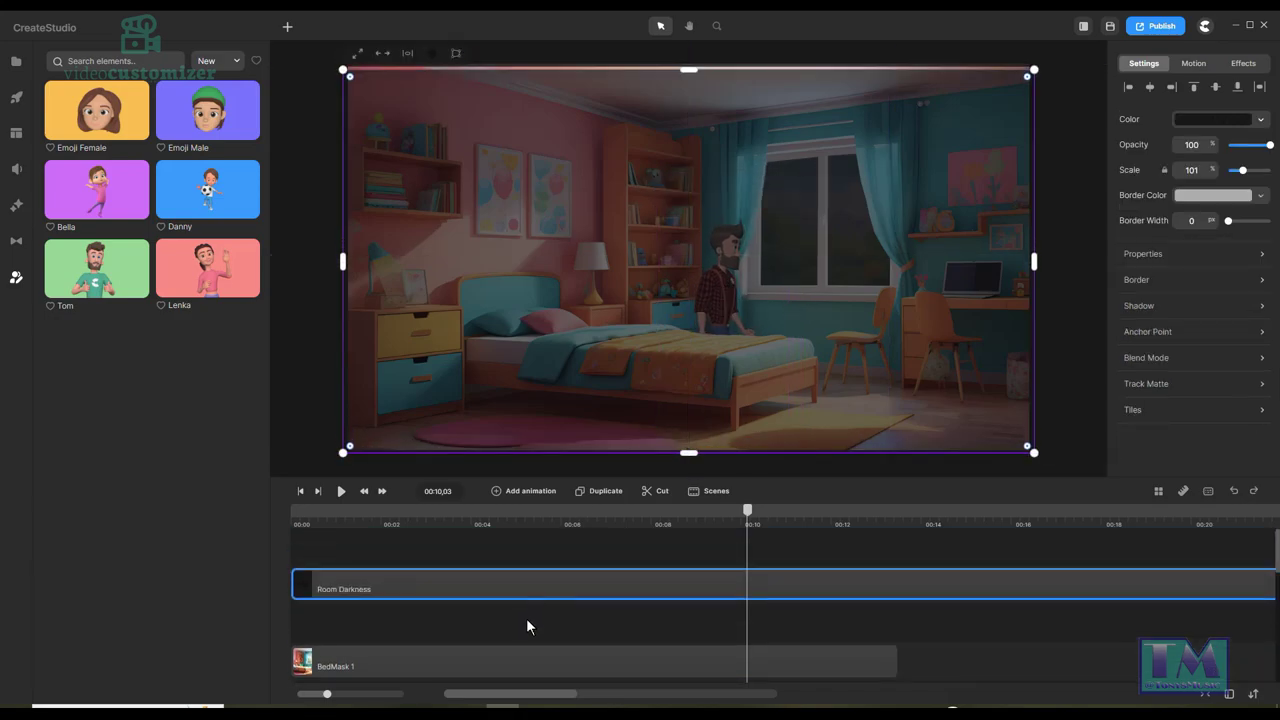
{"action": "right_click", "coordinate": [522, 590]}
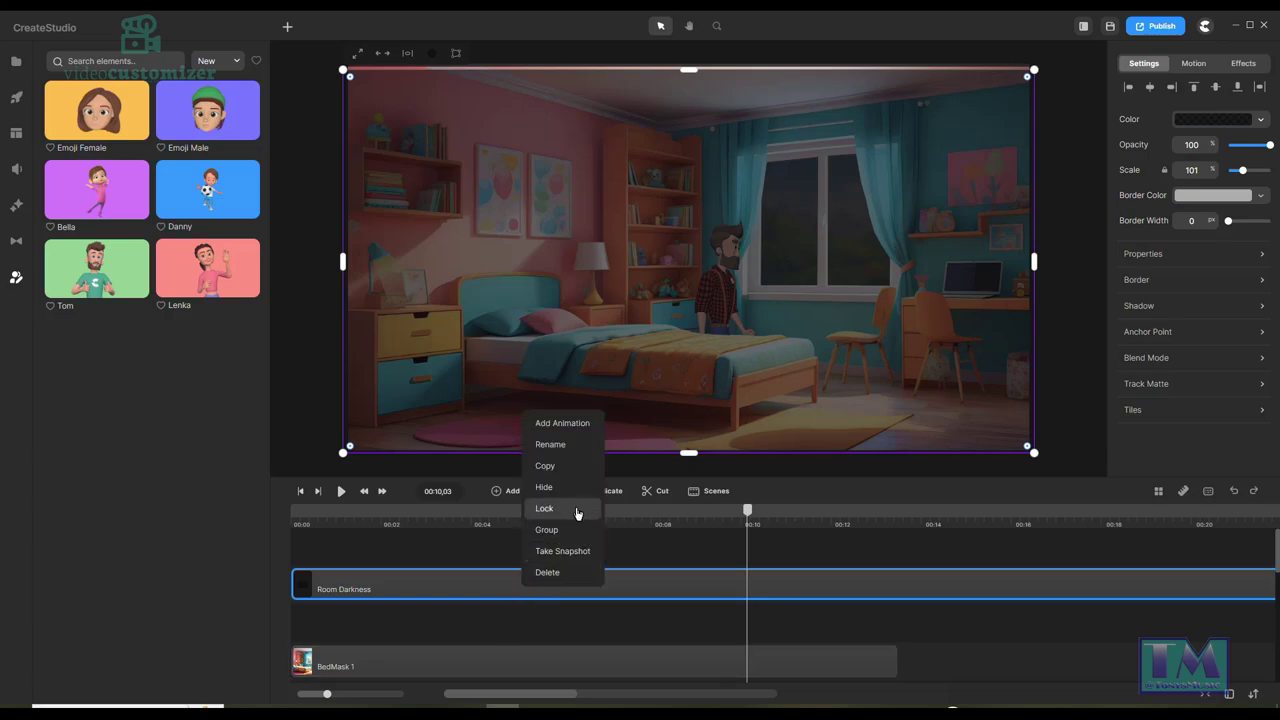
{"action": "left_click", "coordinate": [816, 388]}
{"action": "left_click_drag", "start_coordinate": [814, 386], "coordinate": [811, 381]}
{"action": "right_click", "coordinate": [503, 570]}
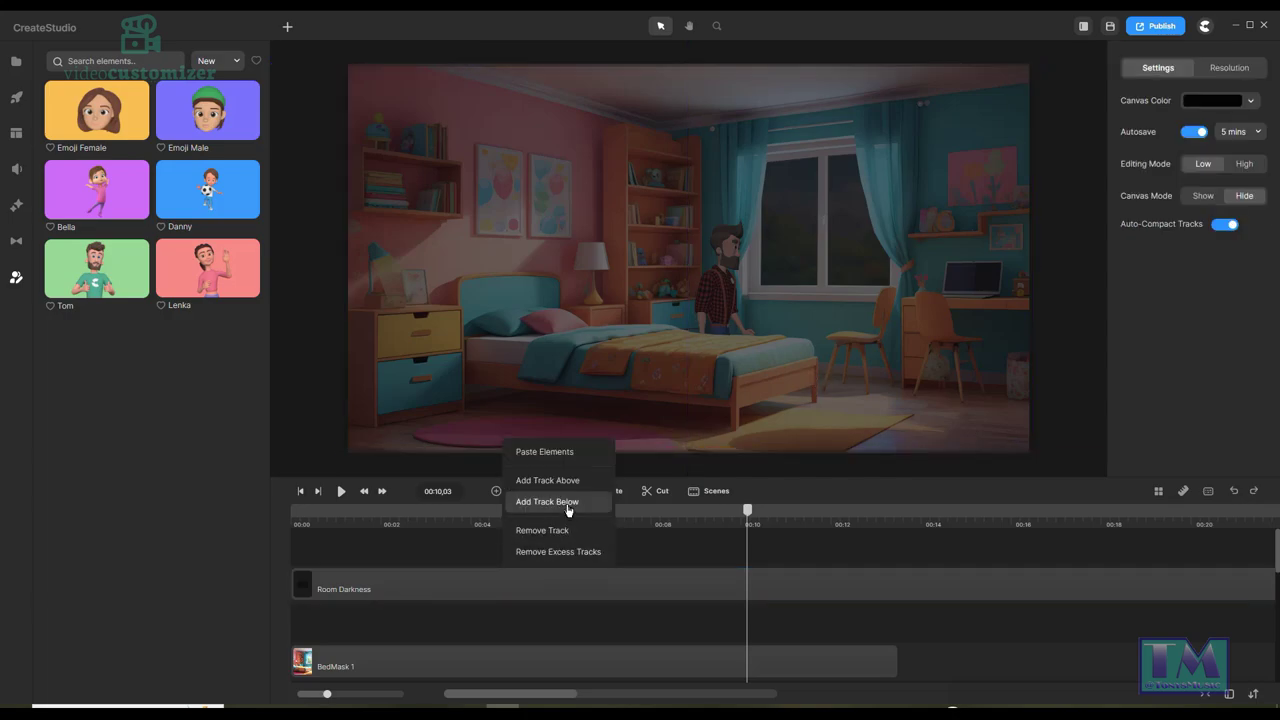
{"action": "right_click", "coordinate": [474, 589]}
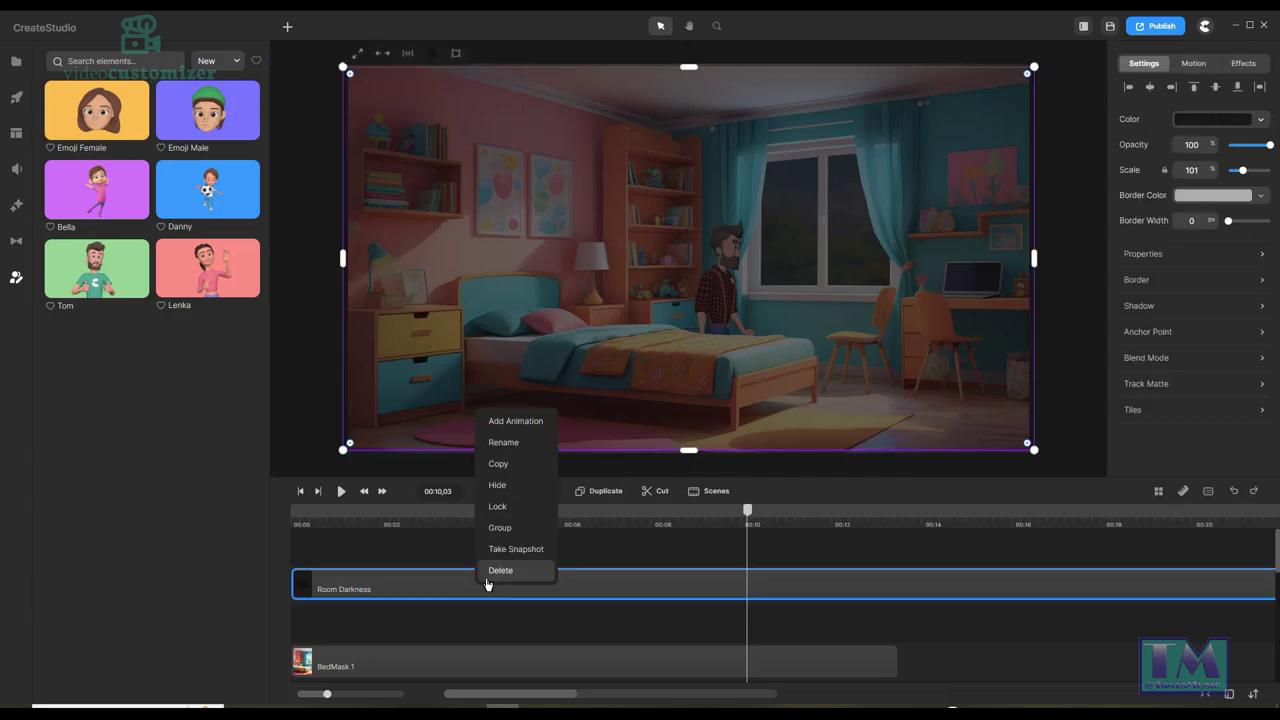
{"action": "left_click", "coordinate": [533, 505]}
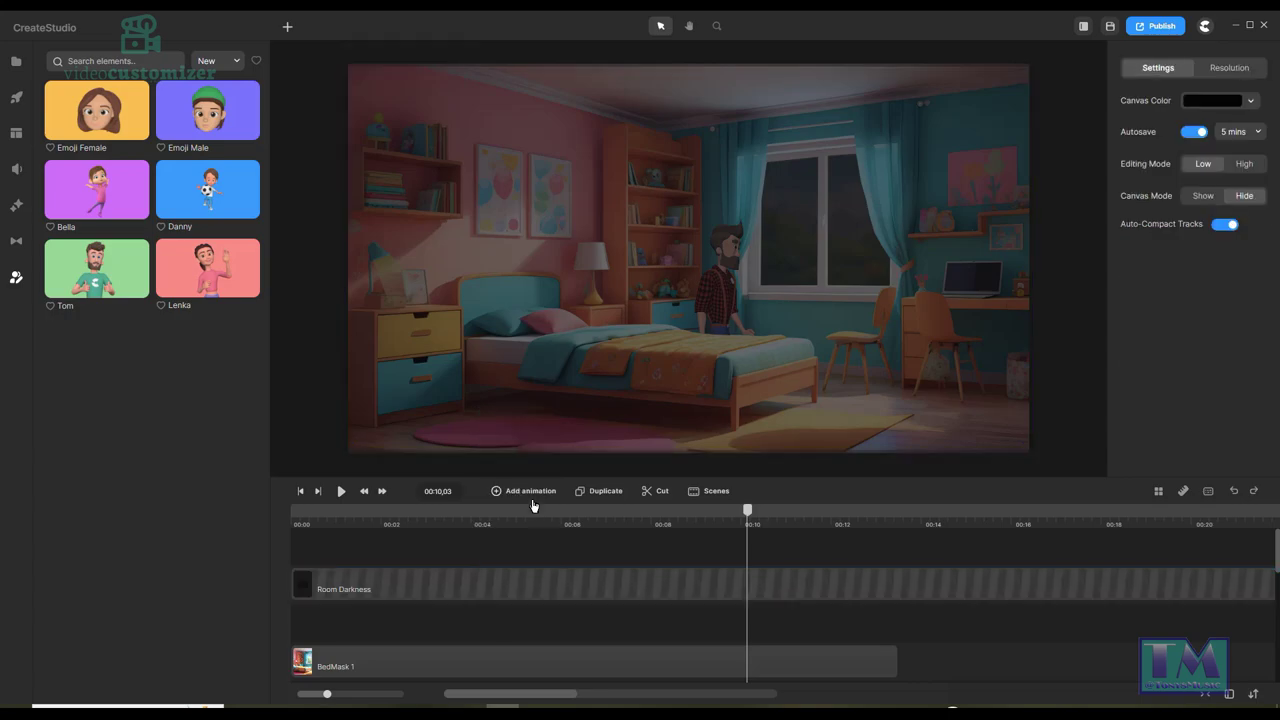
{"action": "right_click", "coordinate": [482, 656]}
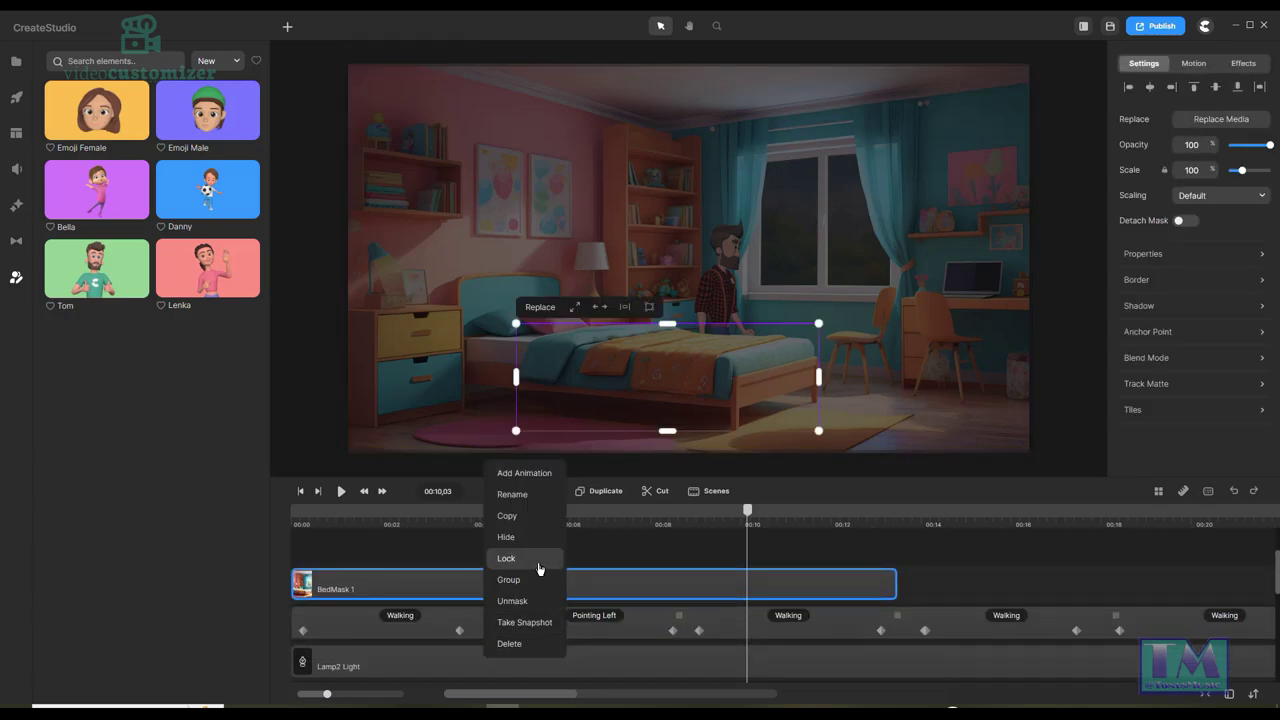
{"action": "left_click", "coordinate": [538, 564]}
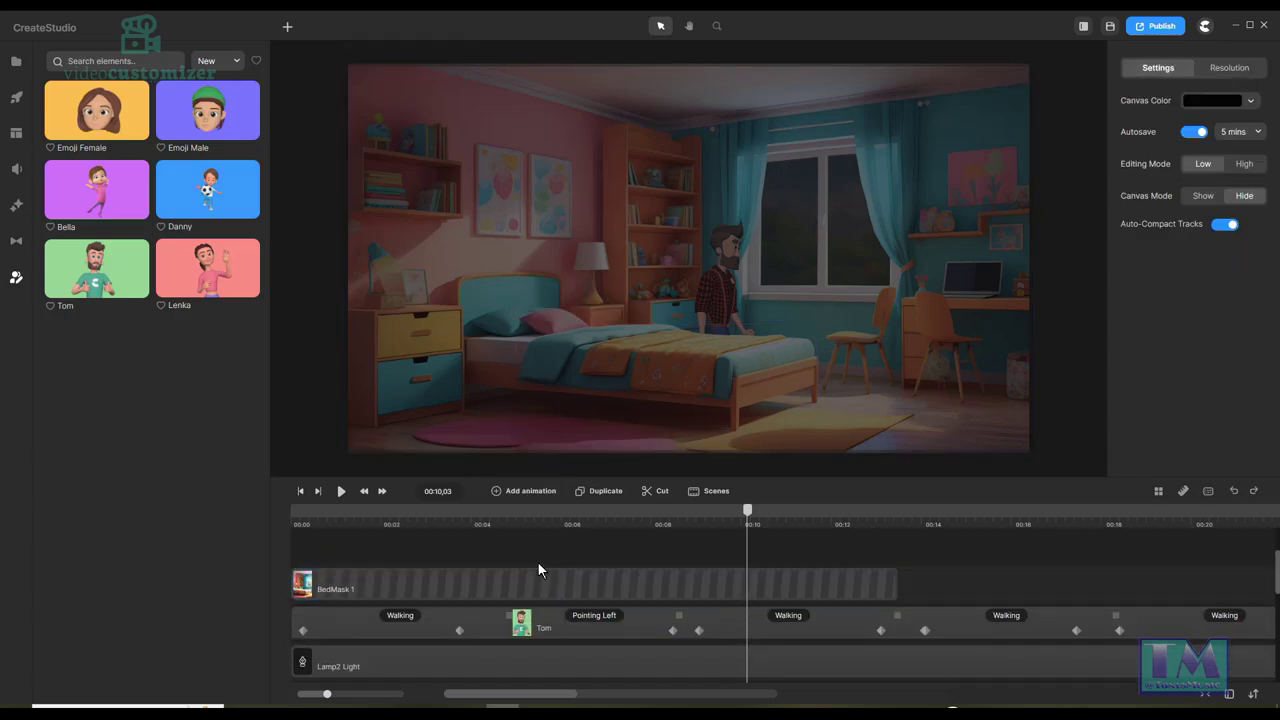
Scale Tom down further at 00:10,03 and move him up slightly behind the bed.
{"action": "right_click", "coordinate": [410, 636]}
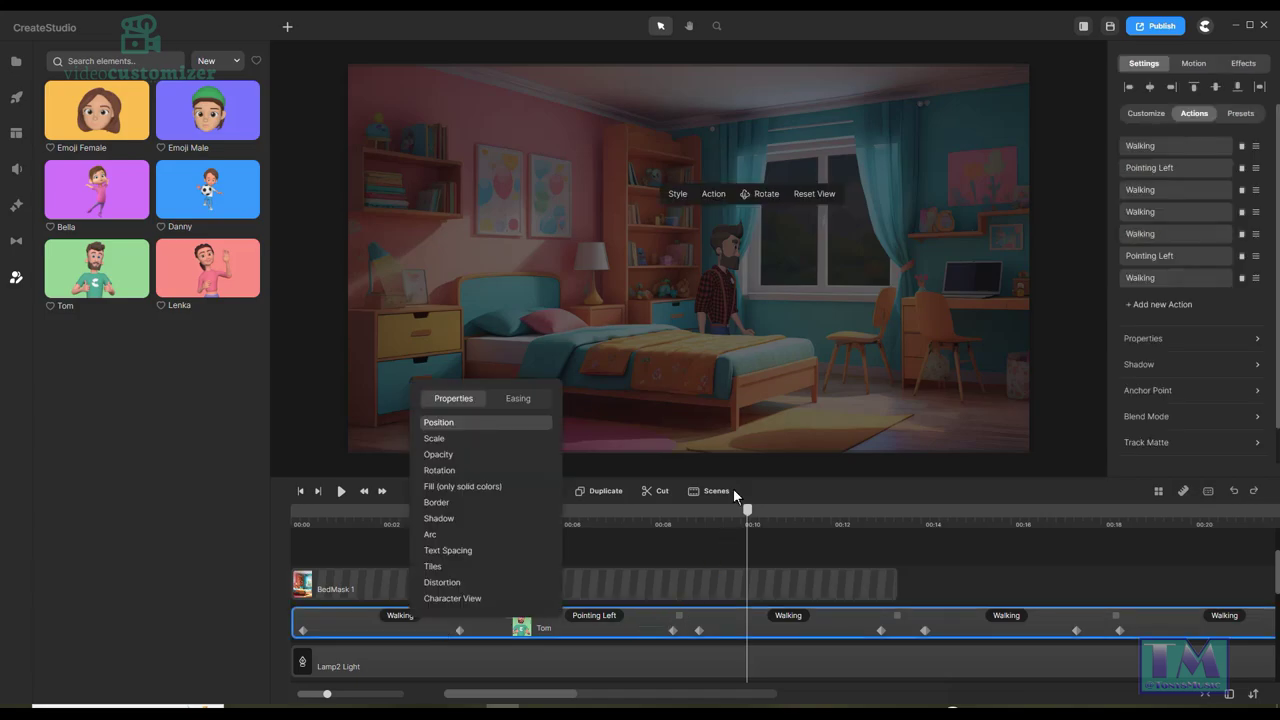
{"action": "left_click", "coordinate": [731, 310]}
{"action": "left_click", "coordinate": [731, 305]}
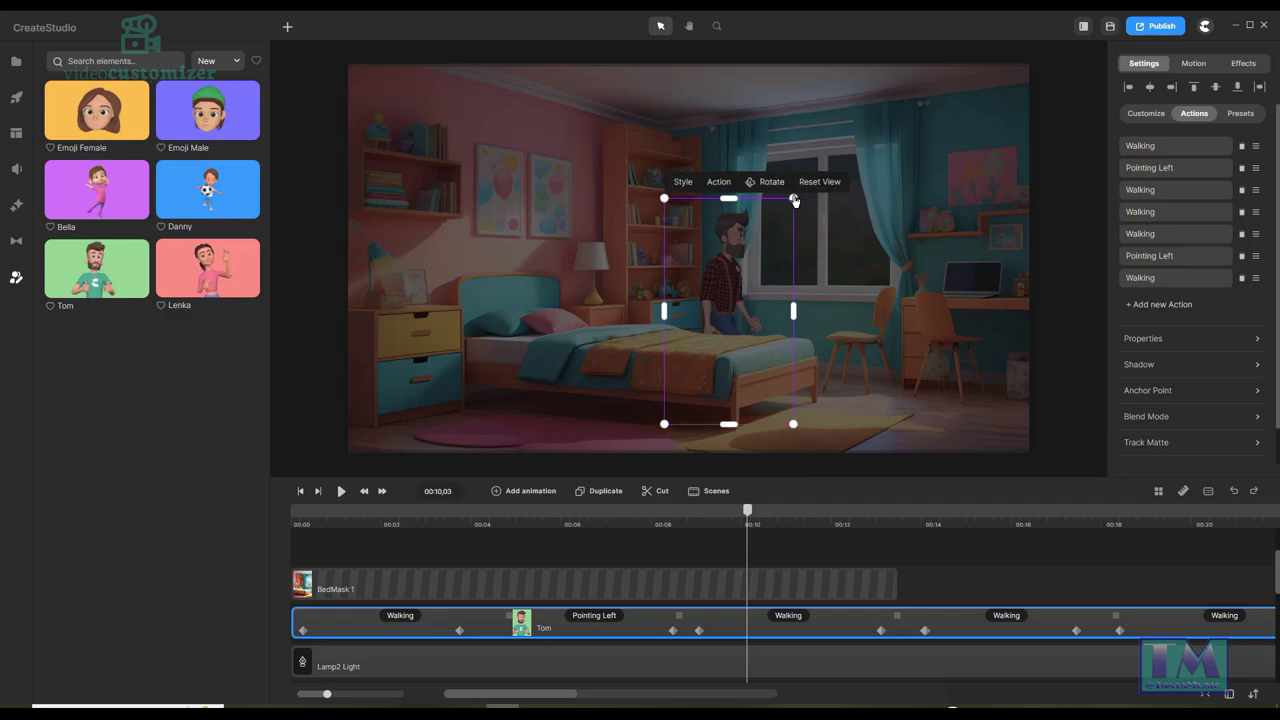
{"action": "left_click_drag", "start_coordinate": [794, 197], "coordinate": [773, 222]}
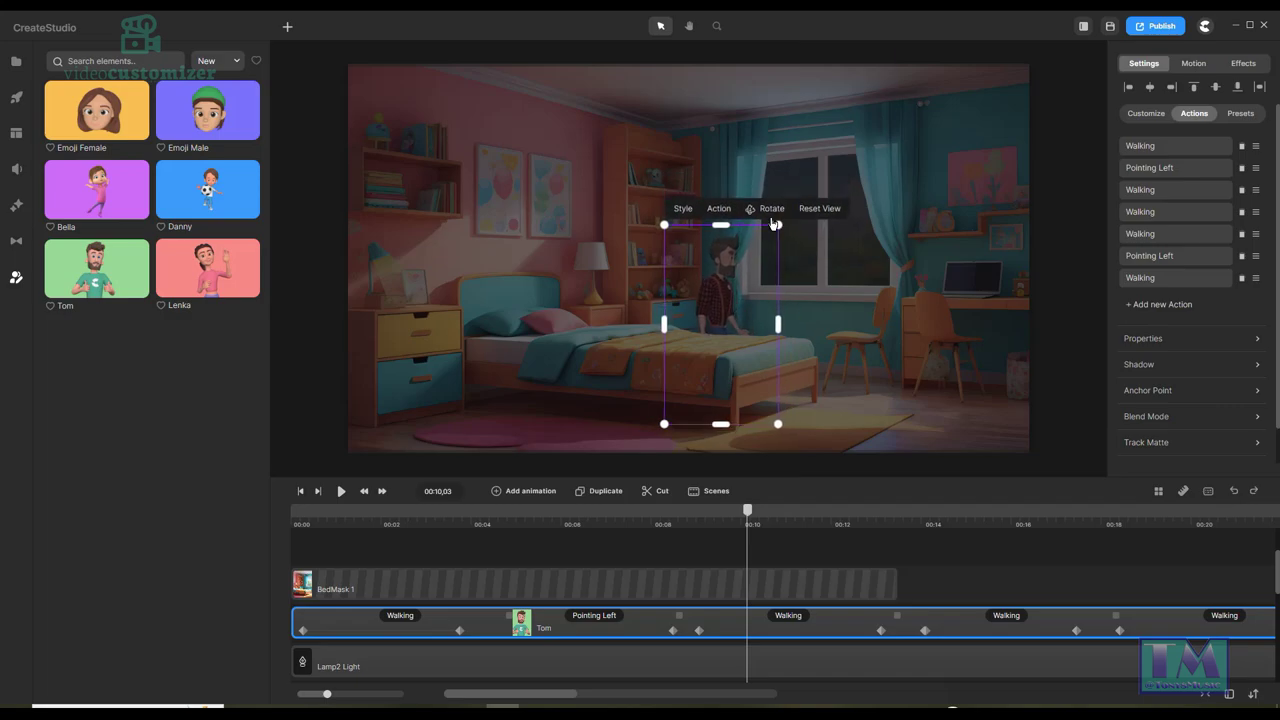
{"action": "left_click_drag", "start_coordinate": [729, 292], "coordinate": [728, 281]}
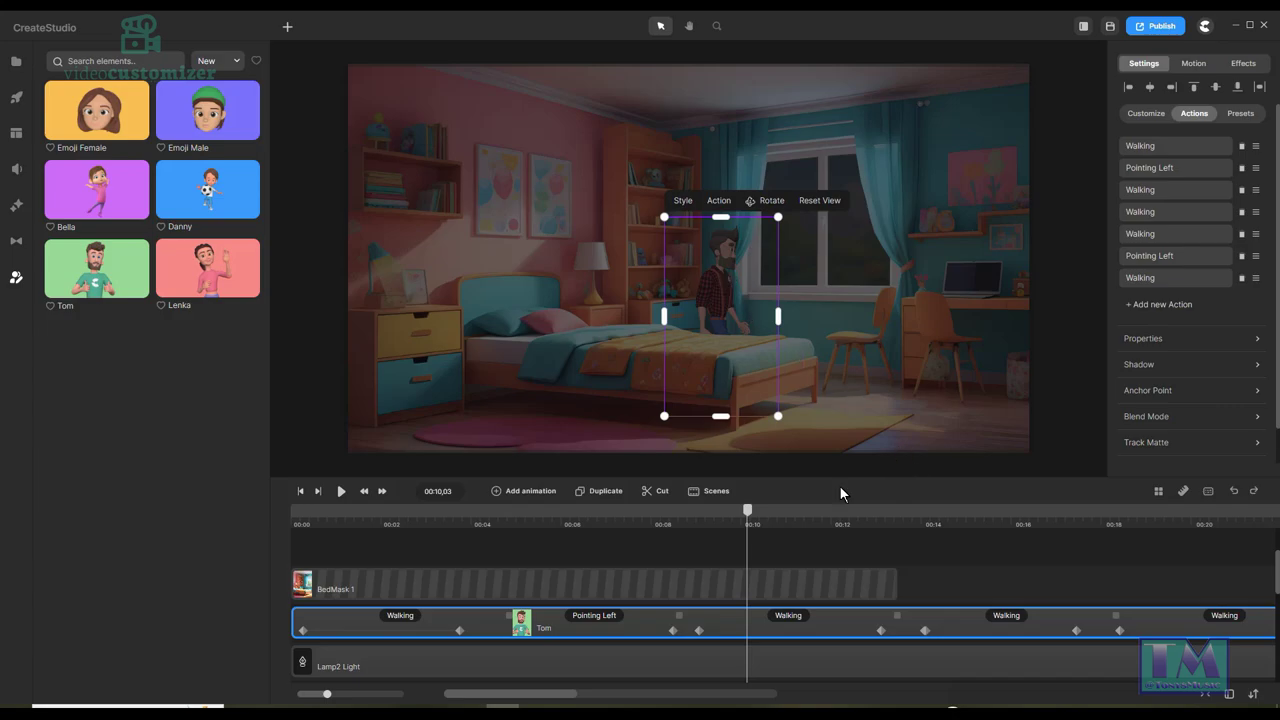
Play the scene from the start to check the smaller Tom, and lower him at his entrance at 00:00,14.
{"action": "left_click_drag", "start_coordinate": [753, 517], "coordinate": [288, 520]}
{"action": "left_click", "coordinate": [341, 491]}
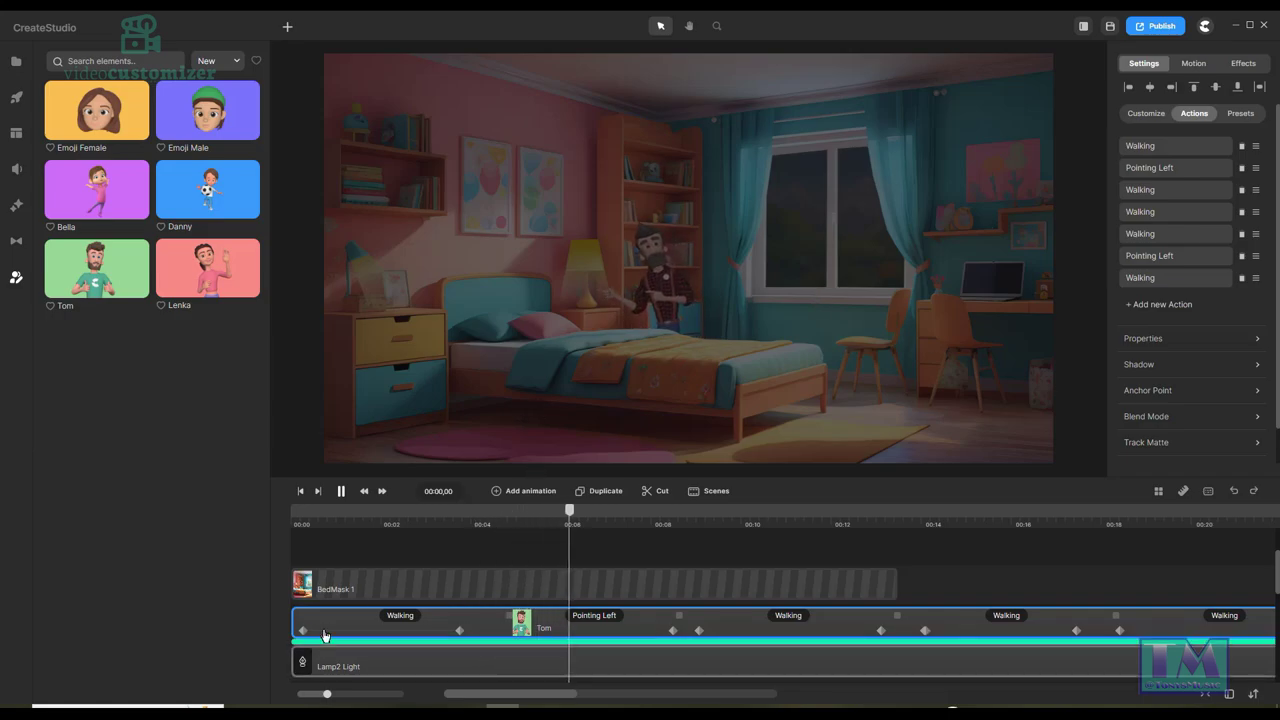
{"action": "left_click", "coordinate": [340, 491]}
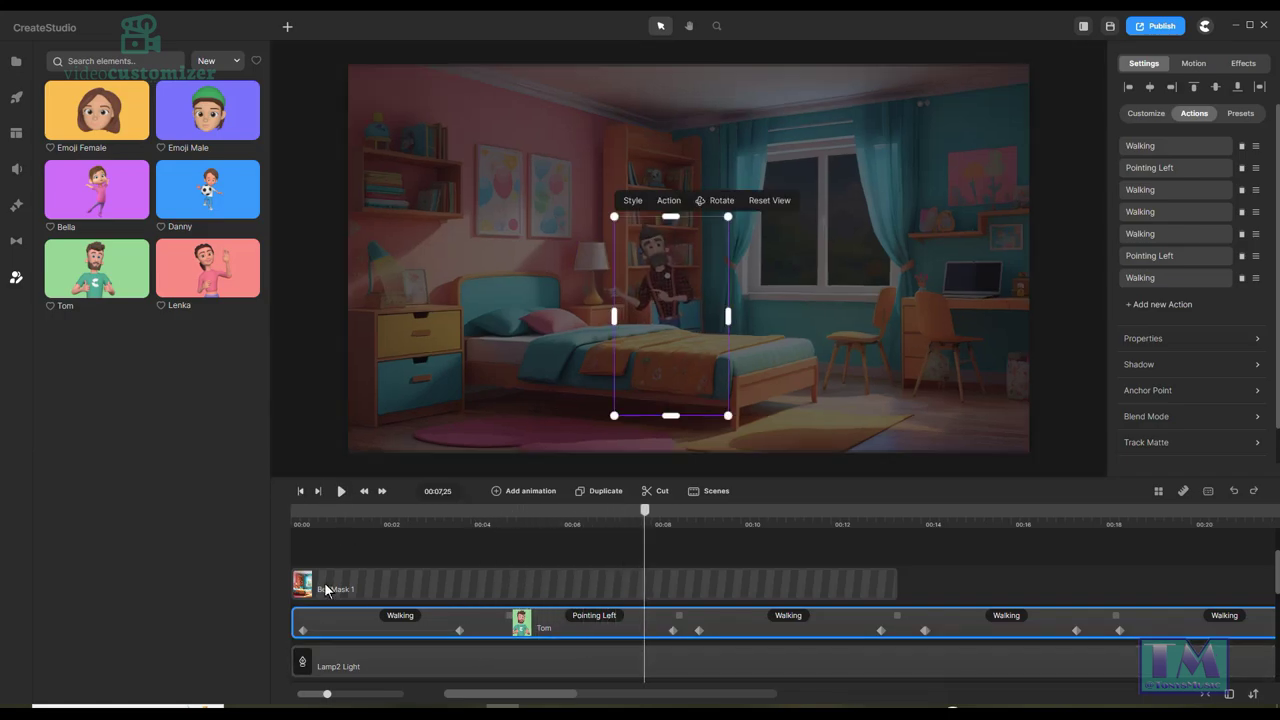
{"action": "left_click", "coordinate": [313, 518]}
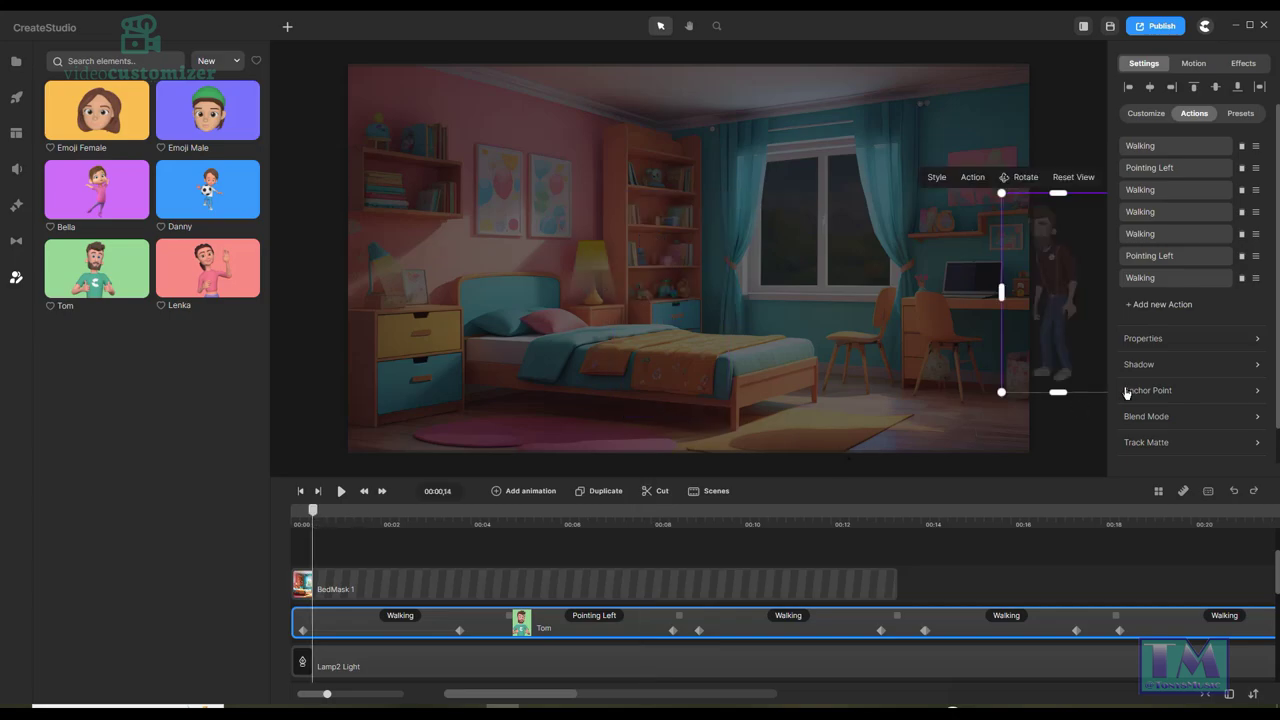
{"action": "left_click_drag", "start_coordinate": [1073, 330], "coordinate": [1084, 360]}
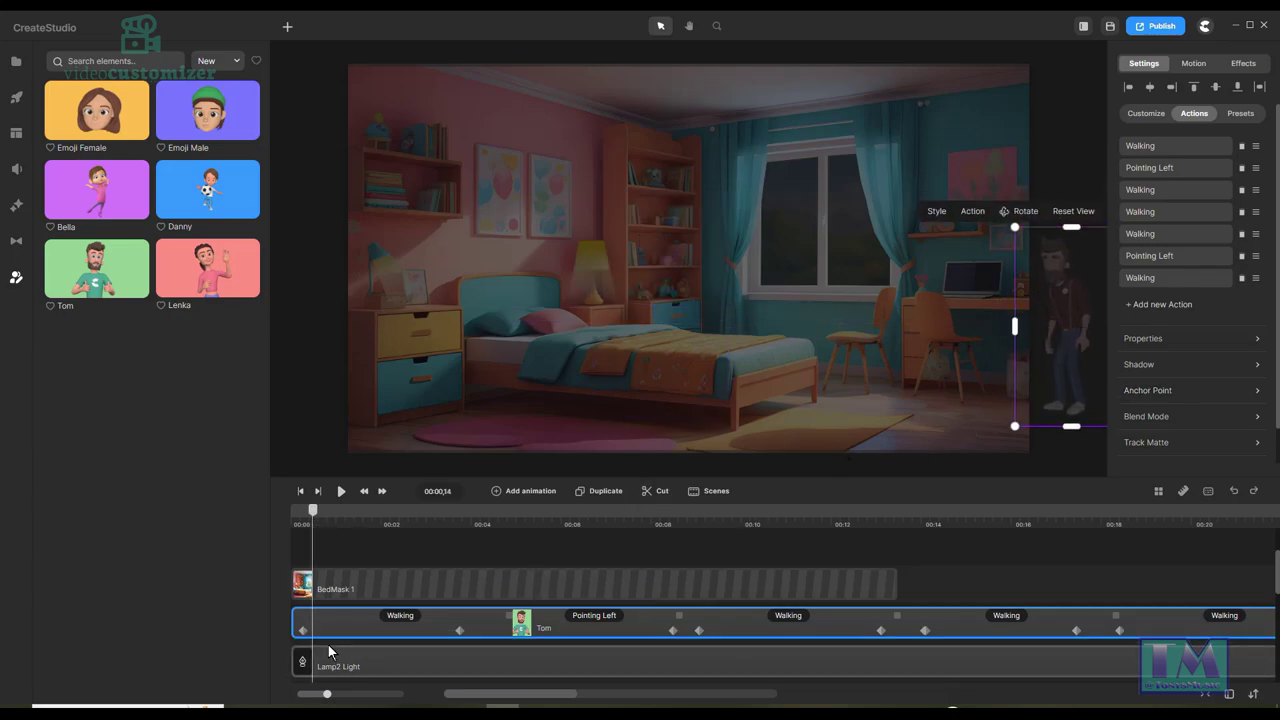
Reposition Tom at the 00:03,22 keyframe so that he stands higher and farther left behind the bed.
{"action": "left_click", "coordinate": [459, 630]}
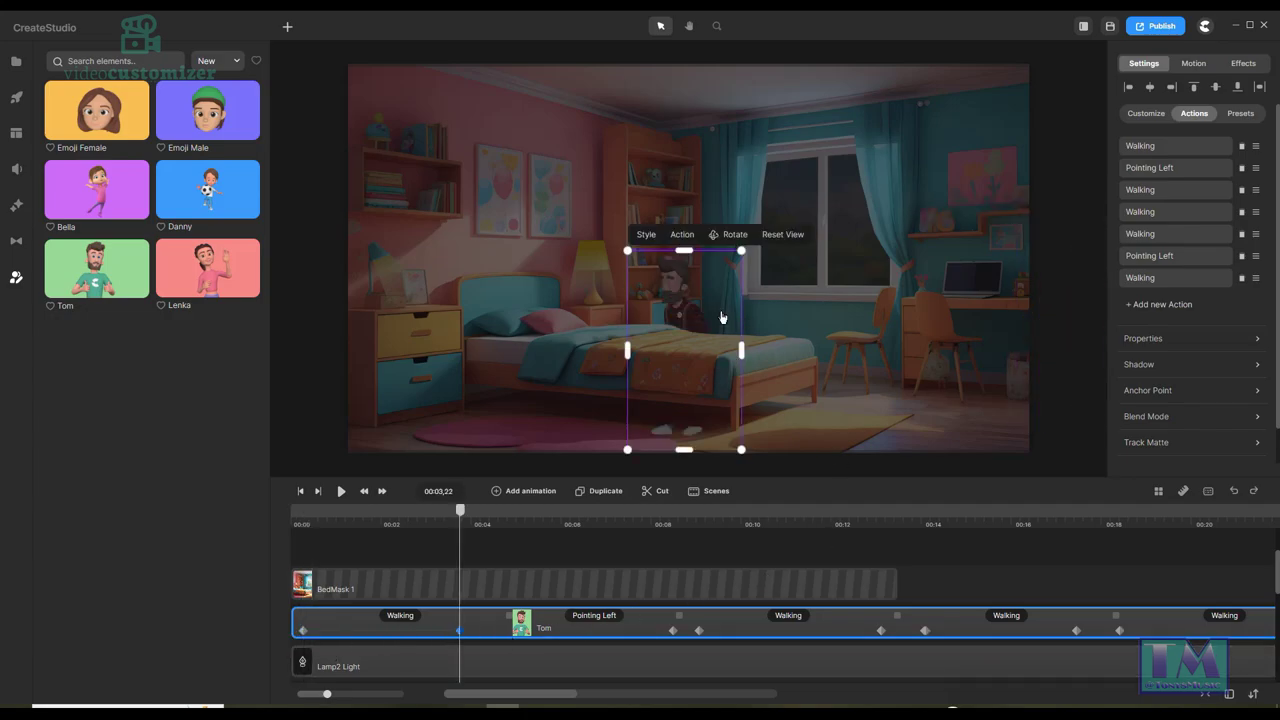
{"action": "left_click_drag", "start_coordinate": [680, 295], "coordinate": [678, 247]}
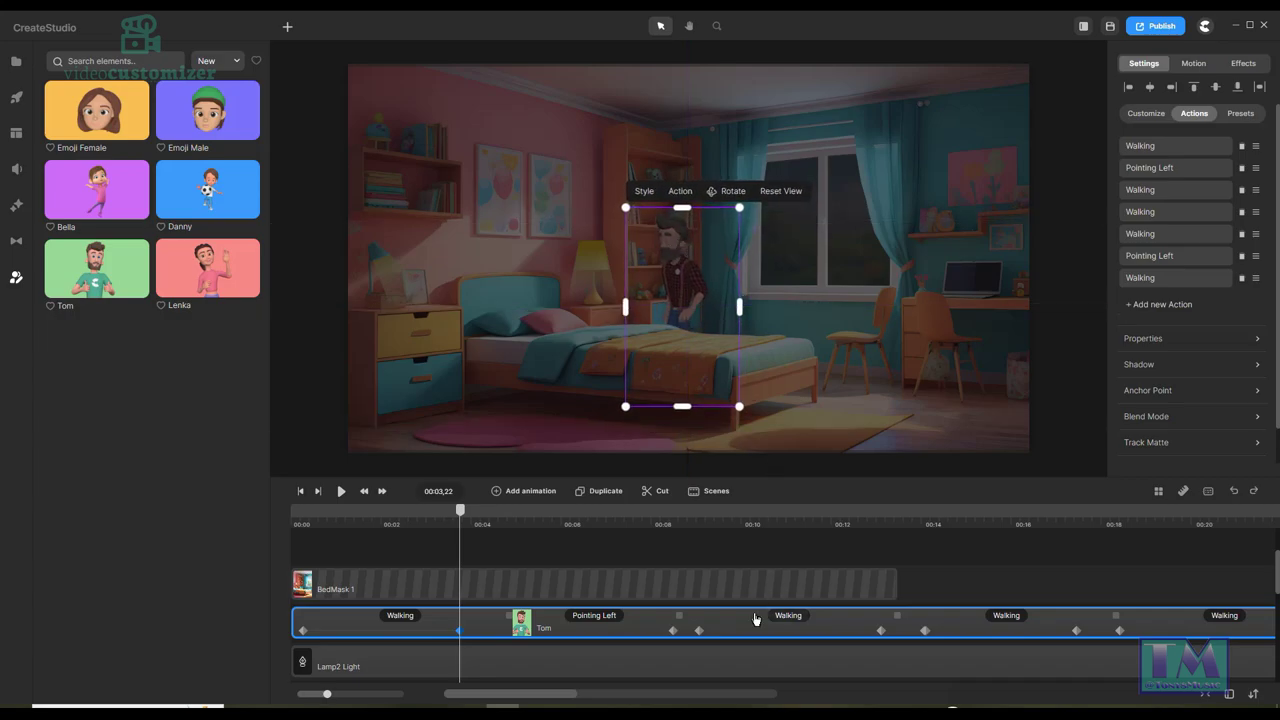
{"action": "mouse_move", "coordinate": [449, 512]}
{"action": "left_mouse_down"}
{"action": "mouse_move", "coordinate": [306, 514]}
{"action": "mouse_move", "coordinate": [450, 510]}
{"action": "mouse_move", "coordinate": [555, 537]}
{"action": "mouse_move", "coordinate": [463, 531]}
{"action": "left_mouse_up"}
{"action": "left_click_drag", "start_coordinate": [684, 307], "coordinate": [655, 308]}
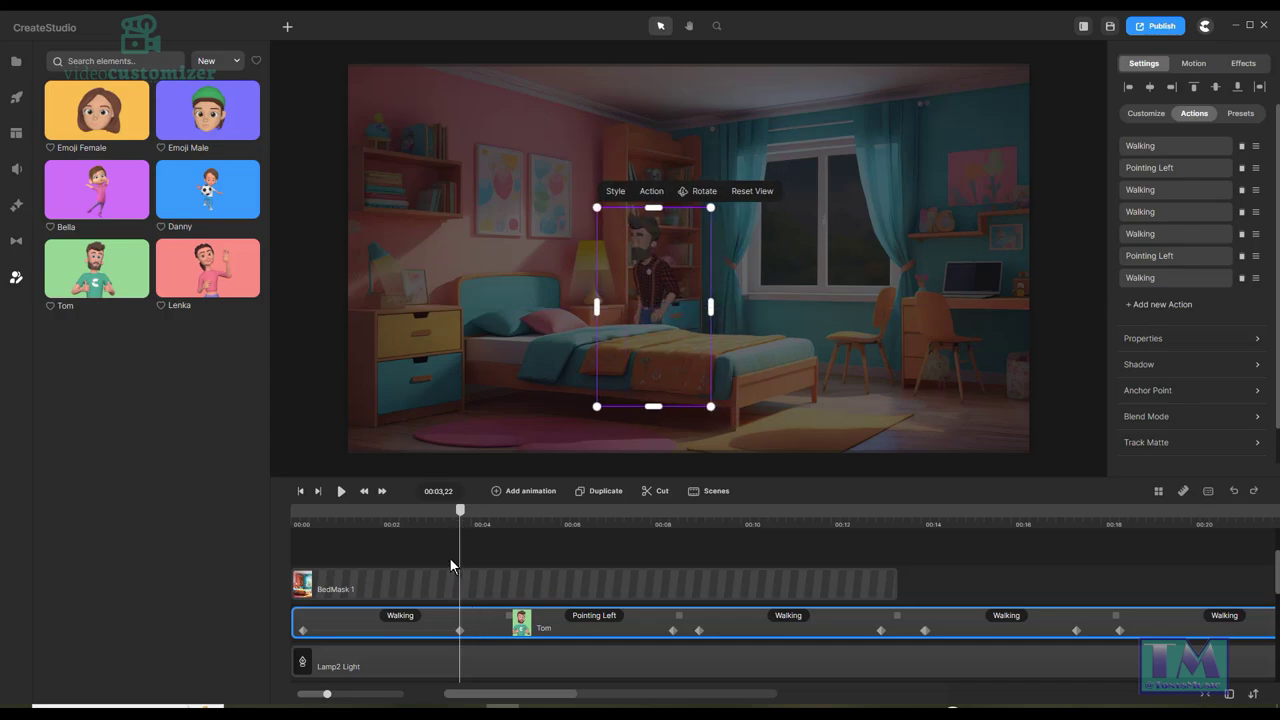
{"action": "left_click_drag", "start_coordinate": [463, 516], "coordinate": [546, 522]}
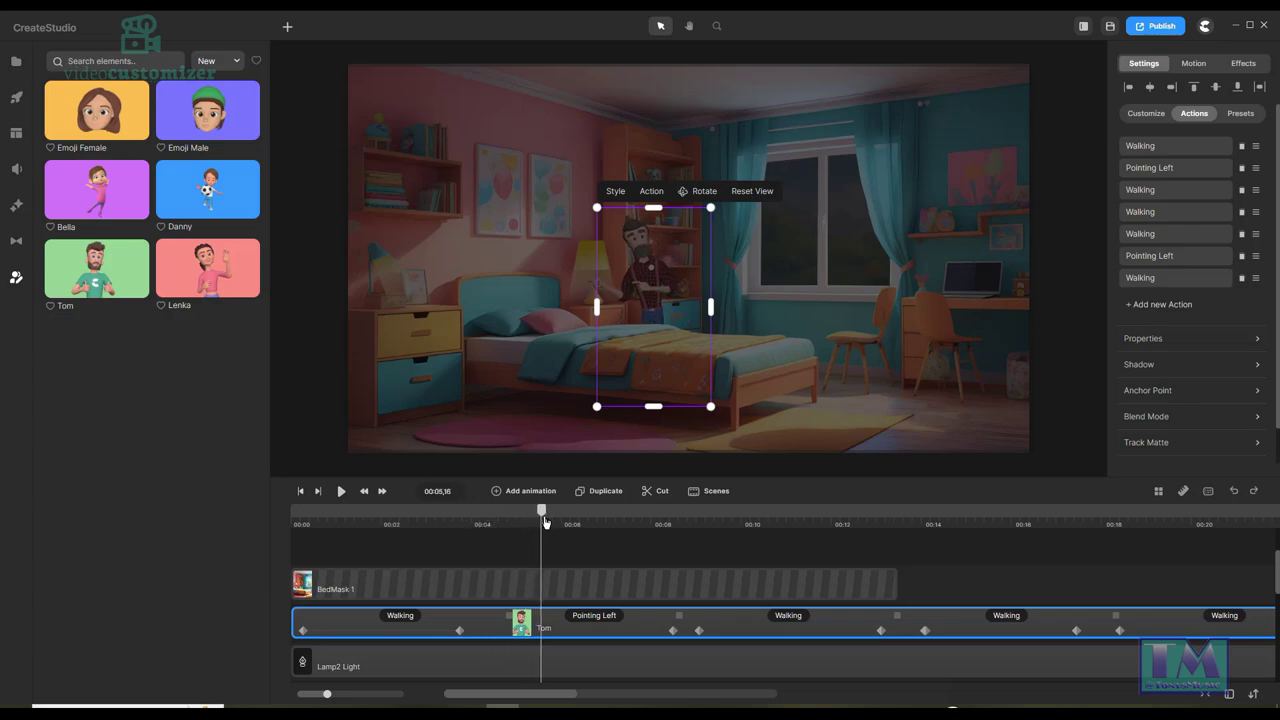
{"action": "left_click", "coordinate": [460, 630]}
{"action": "left_click_drag", "start_coordinate": [664, 302], "coordinate": [666, 322]}
Scrub through Tom's animation to 00:24,28 to check his placement, and return to 00:14,22.
{"action": "left_click_drag", "start_coordinate": [465, 516], "coordinate": [1277, 578]}
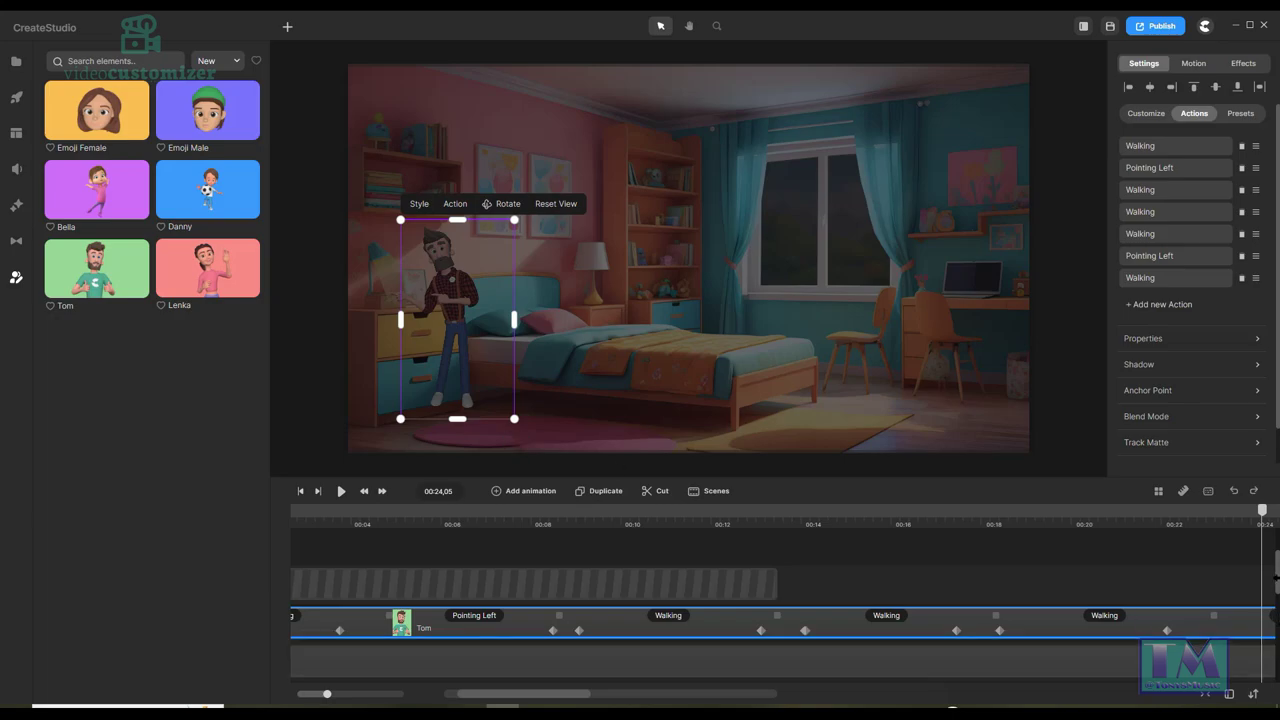
{"action": "mouse_move", "coordinate": [1267, 516]}
{"action": "left_mouse_down"}
{"action": "mouse_move", "coordinate": [1256, 517]}
{"action": "mouse_move", "coordinate": [1276, 519]}
{"action": "left_mouse_up"}
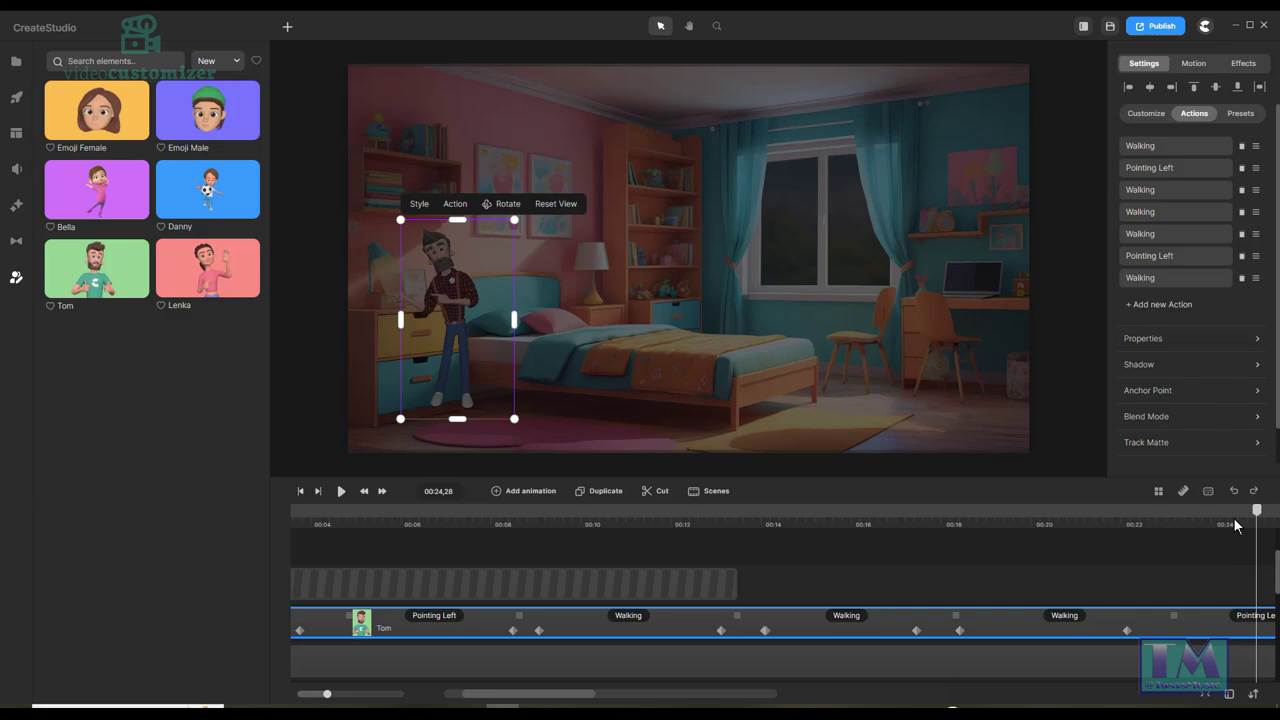
{"action": "left_click_drag", "start_coordinate": [523, 697], "coordinate": [589, 703]}
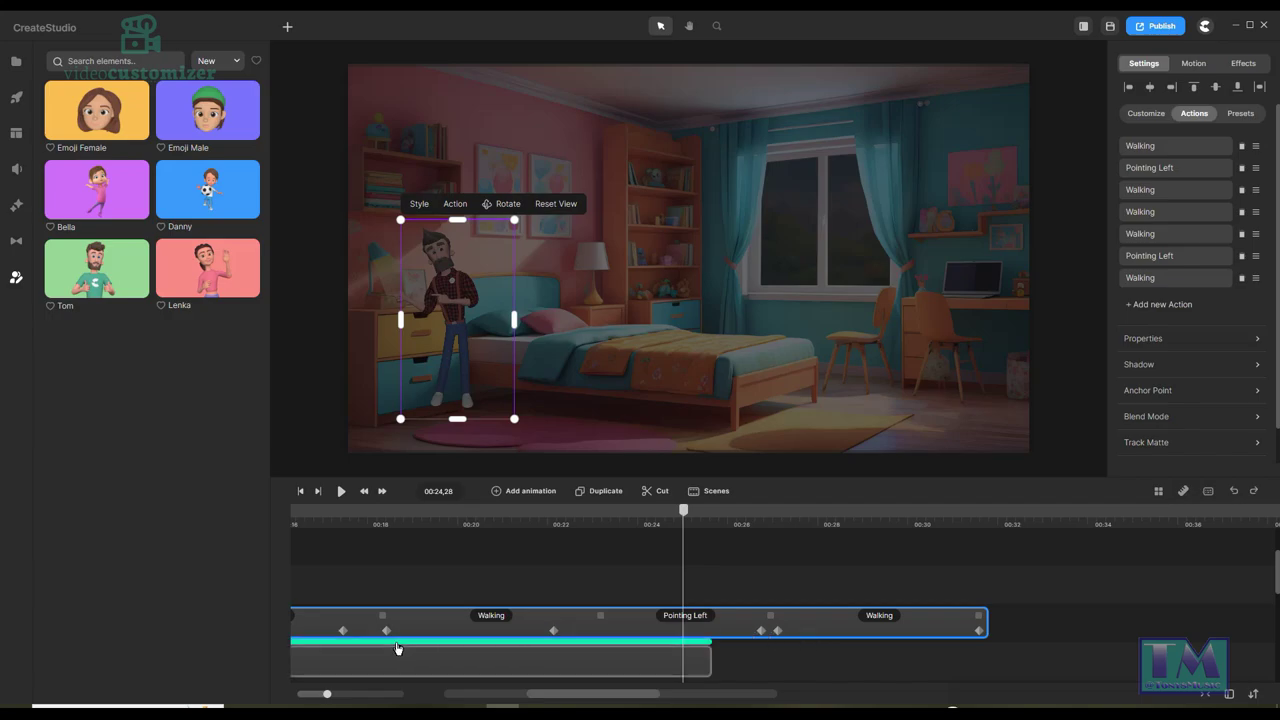
{"action": "scroll", "coordinate": [503, 700], "scroll_direction": "left", "scroll_amount": 3}
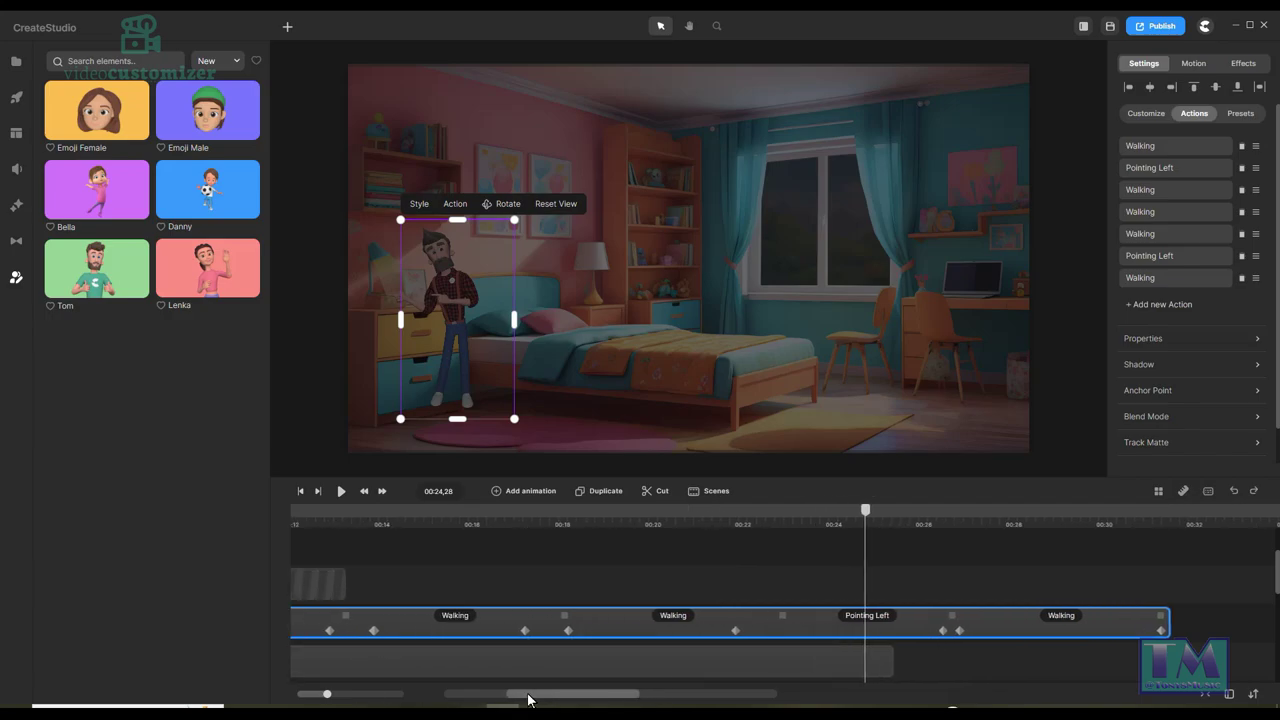
{"action": "left_click", "coordinate": [545, 510]}
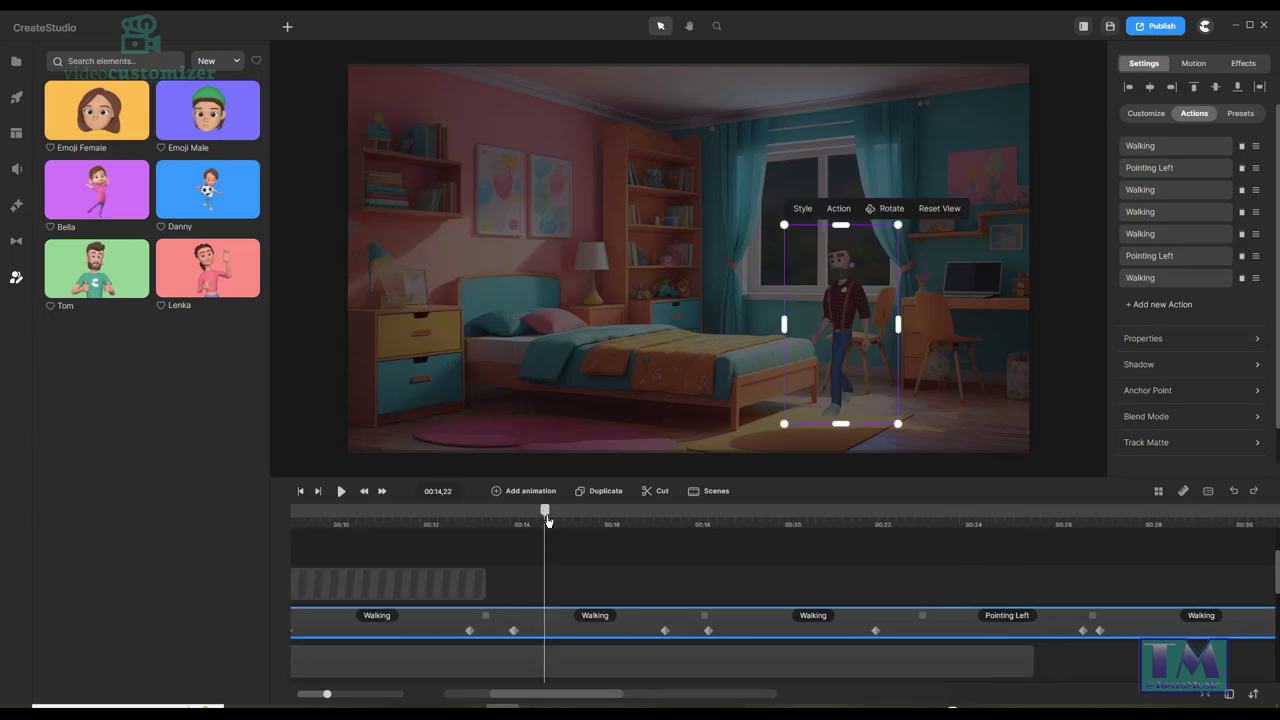
Add a Position animation with Linear easing to Tom's layer at 00:14,02, and shift it to start at about 00:14,19.
{"action": "left_click", "coordinate": [513, 631]}
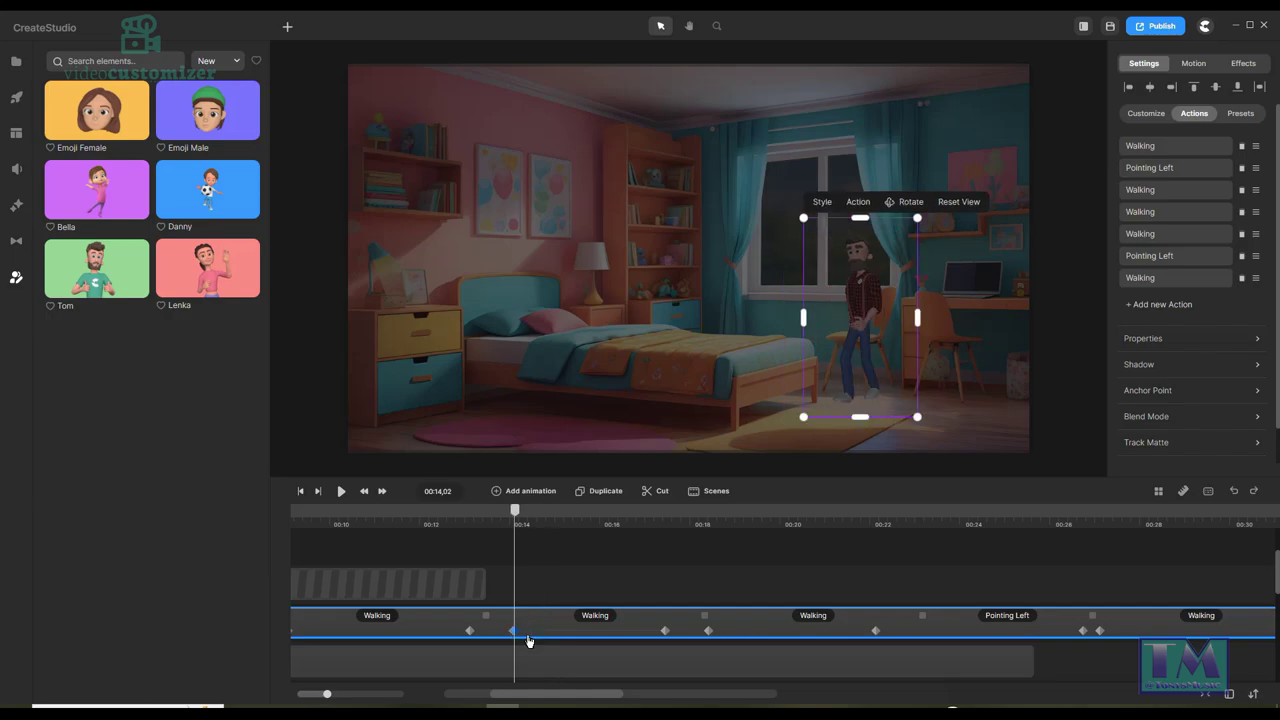
{"action": "right_click", "coordinate": [623, 634]}
{"action": "left_click", "coordinate": [647, 624]}
{"action": "left_click", "coordinate": [495, 491]}
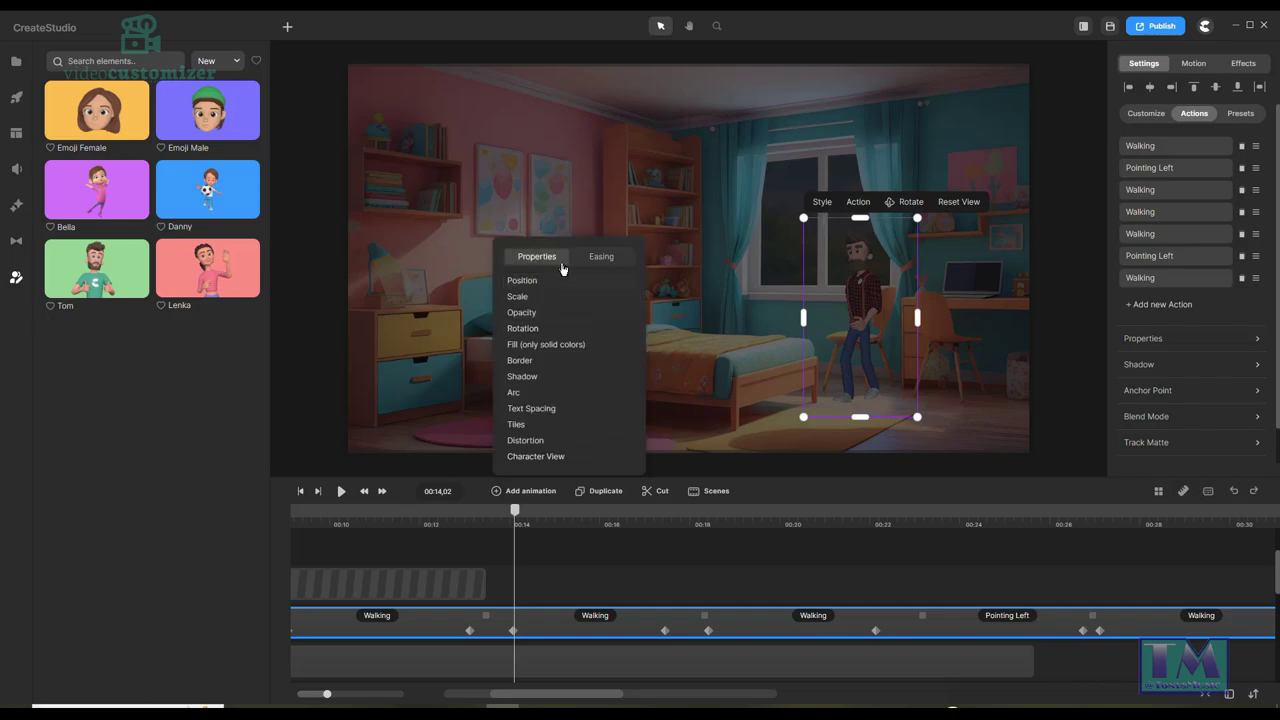
{"action": "left_click", "coordinate": [523, 283]}
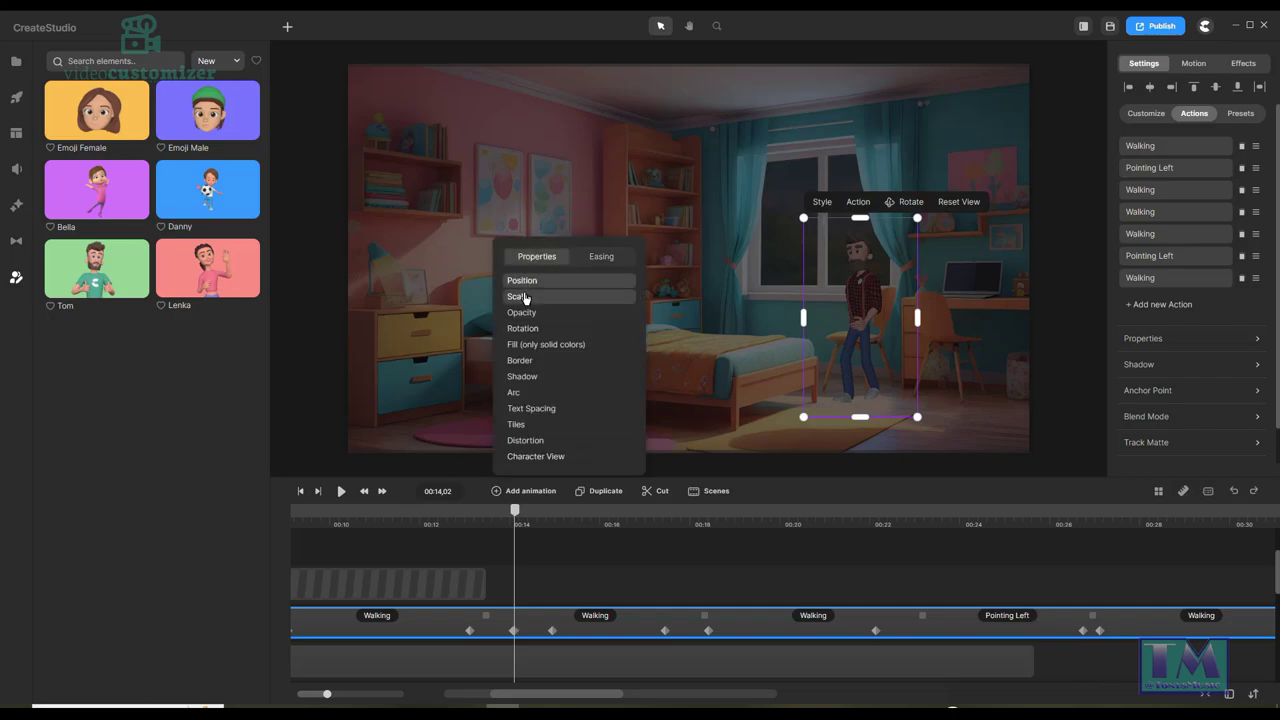
{"action": "left_click", "coordinate": [601, 260]}
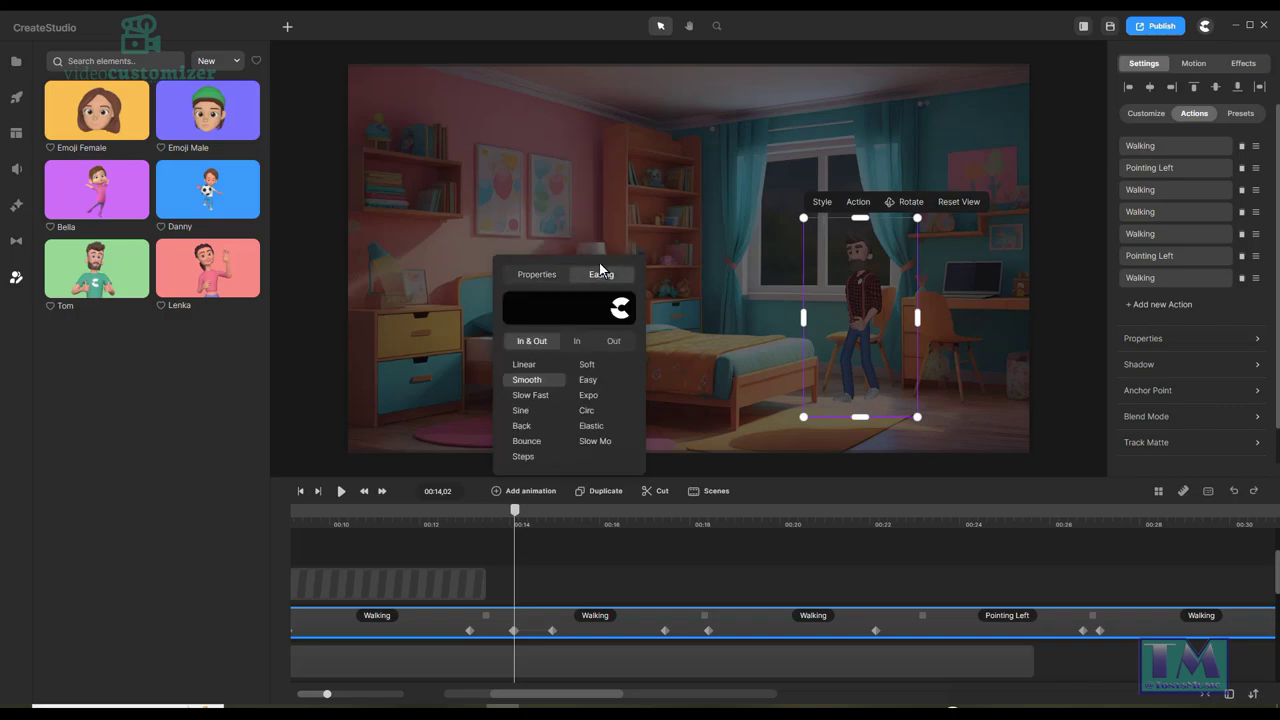
{"action": "left_click", "coordinate": [523, 366]}
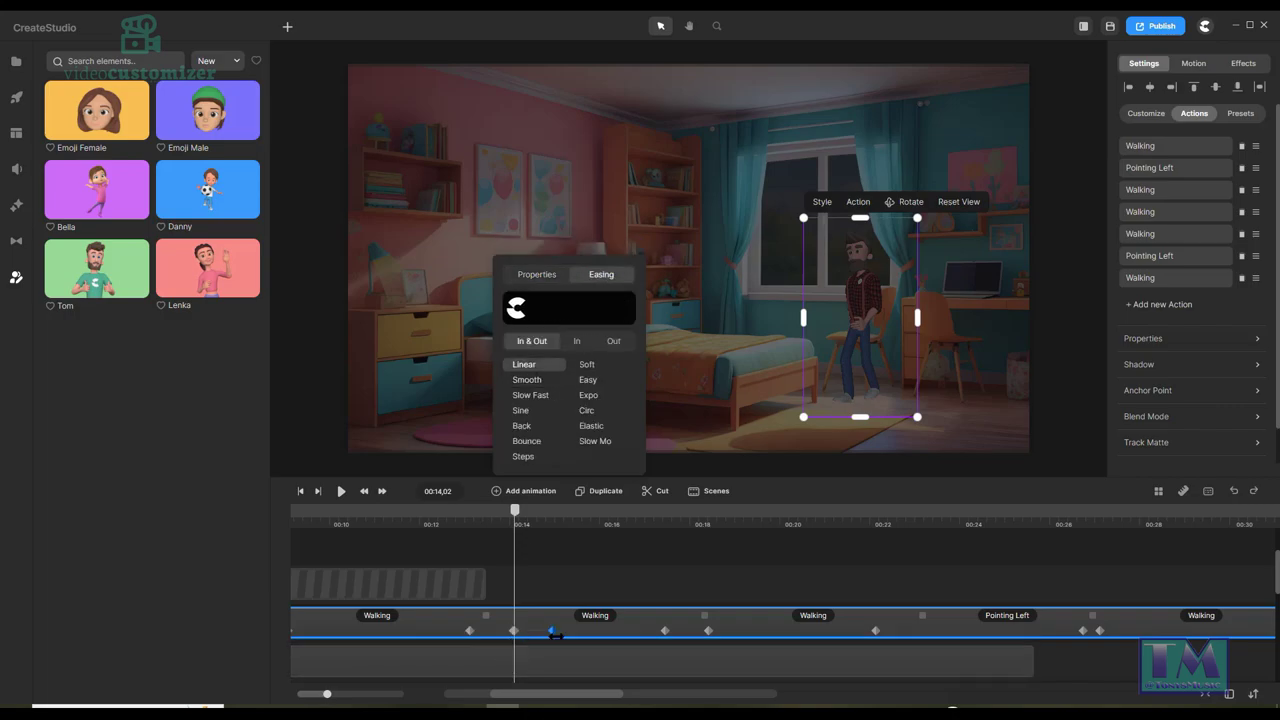
{"action": "left_click_drag", "start_coordinate": [537, 632], "coordinate": [576, 632]}
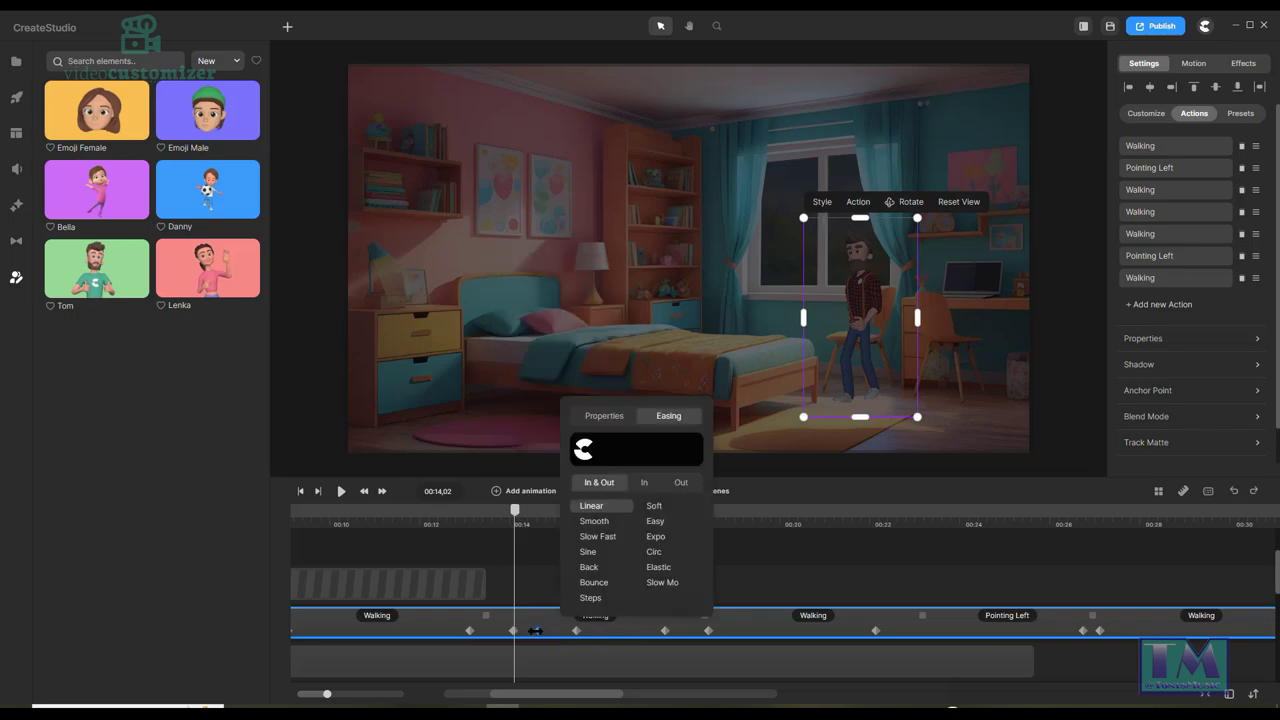
{"action": "left_click", "coordinate": [538, 630]}
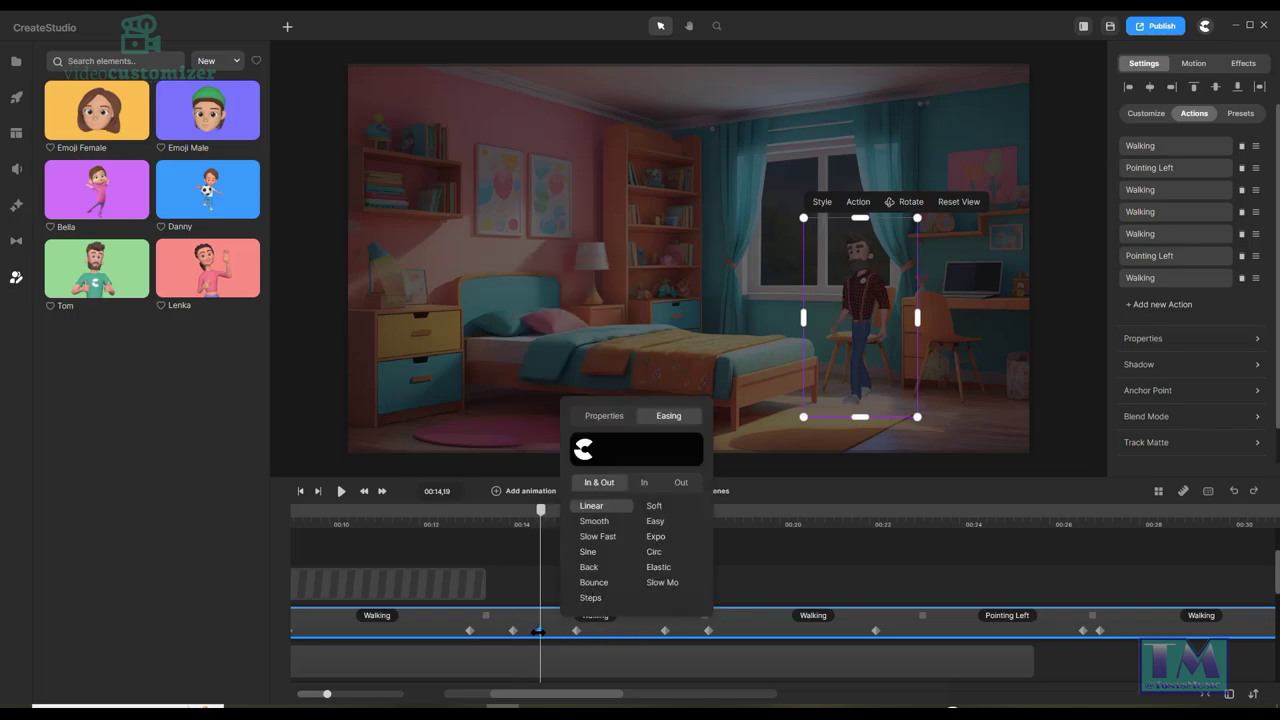
Retime Tom's new Position animation so that it starts at 00:14,01 and its end keyframe sits at 00:16,18.
{"action": "left_click", "coordinate": [851, 296]}
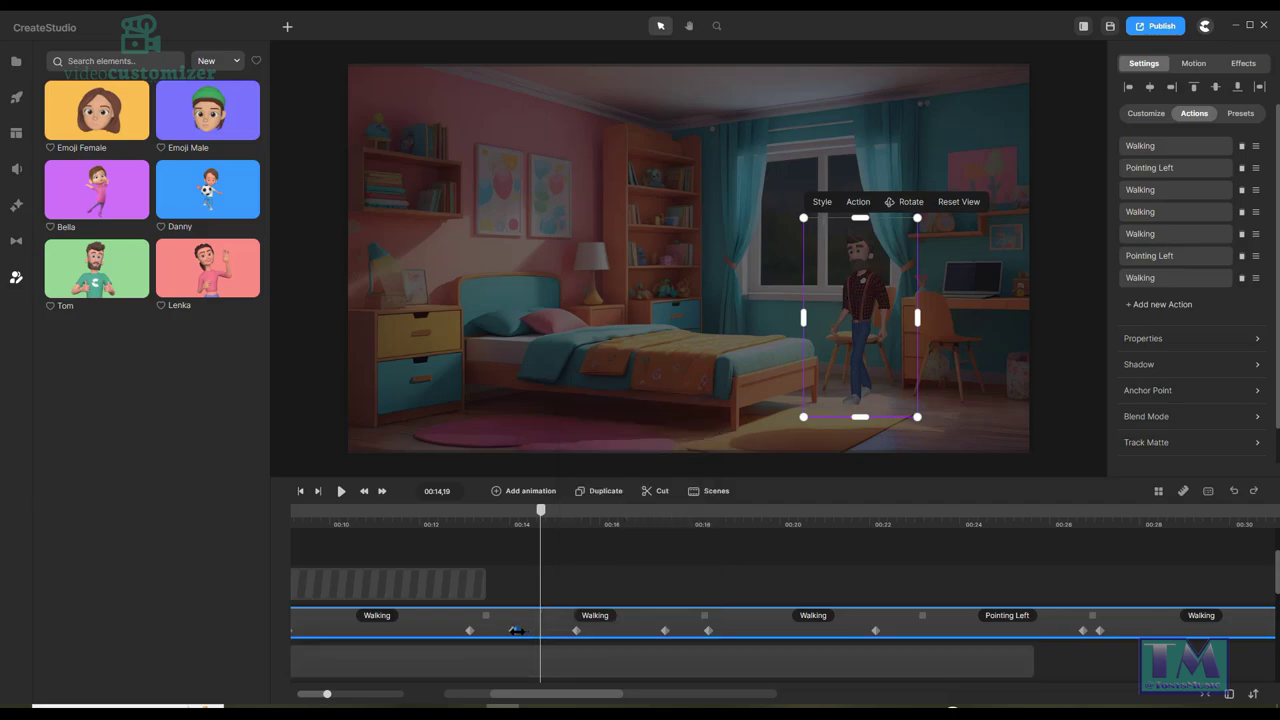
{"action": "left_click", "coordinate": [512, 630]}
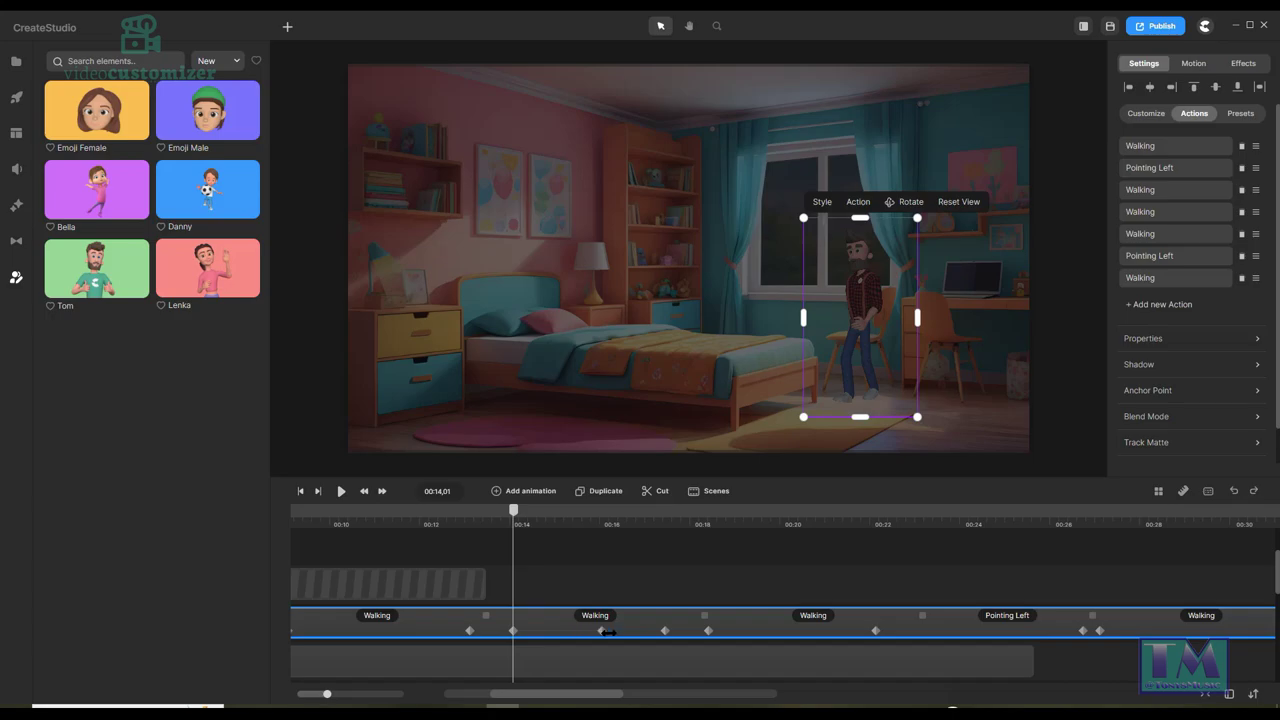
{"action": "left_click", "coordinate": [625, 631]}
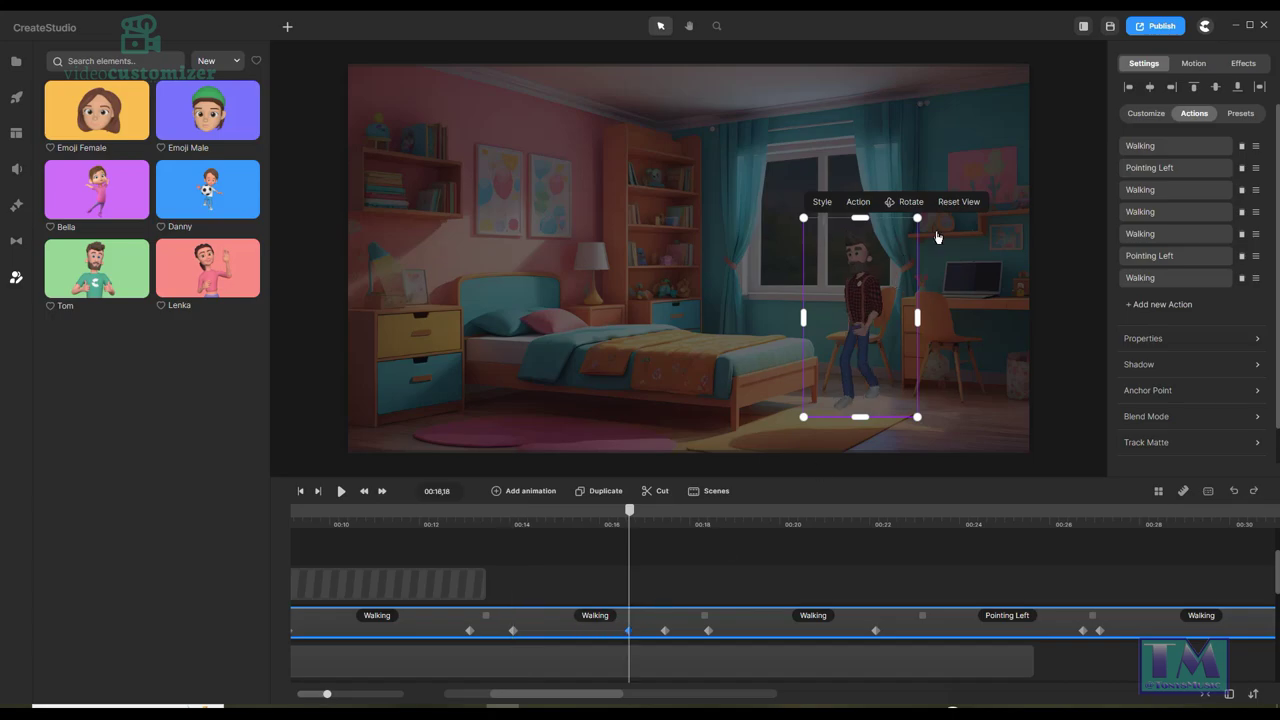
Enlarge Tom and place him on the rug in front of the foot of the bed, and move that end keyframe to 00:17,12.
{"action": "left_click_drag", "start_coordinate": [917, 217], "coordinate": [932, 196]}
{"action": "left_click_drag", "start_coordinate": [872, 300], "coordinate": [768, 351]}
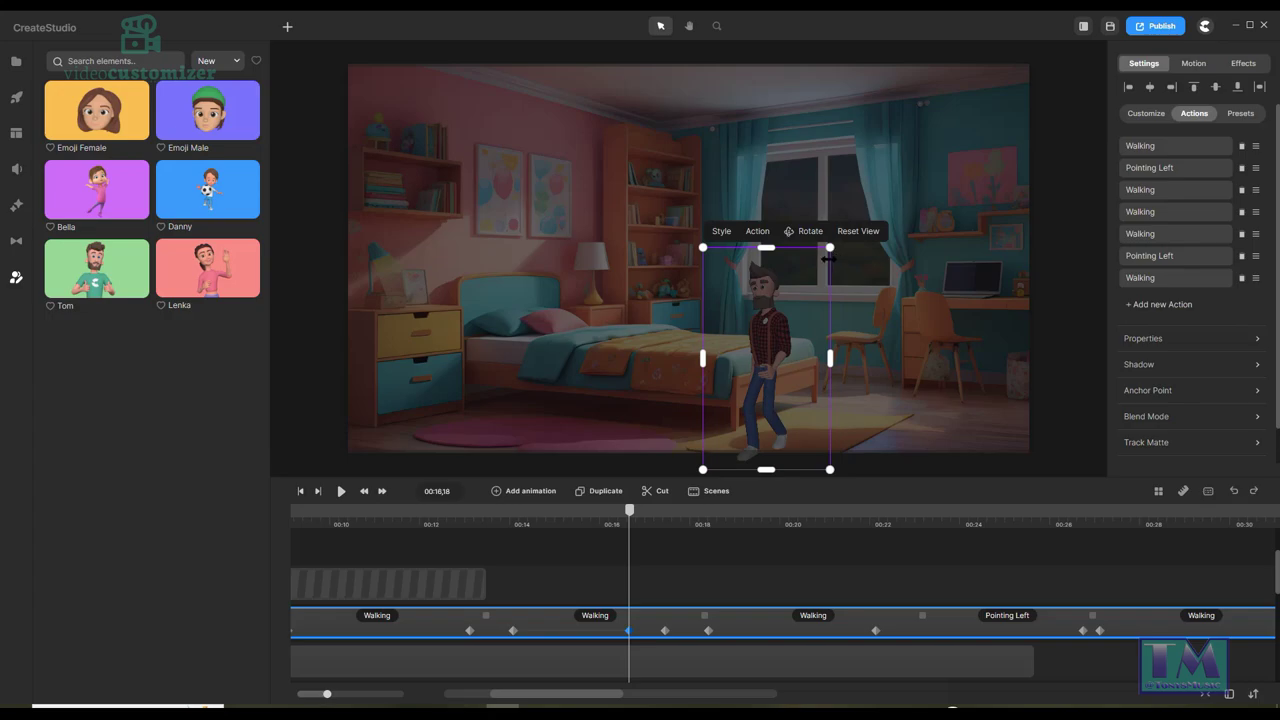
{"action": "left_click_drag", "start_coordinate": [830, 248], "coordinate": [836, 237]}
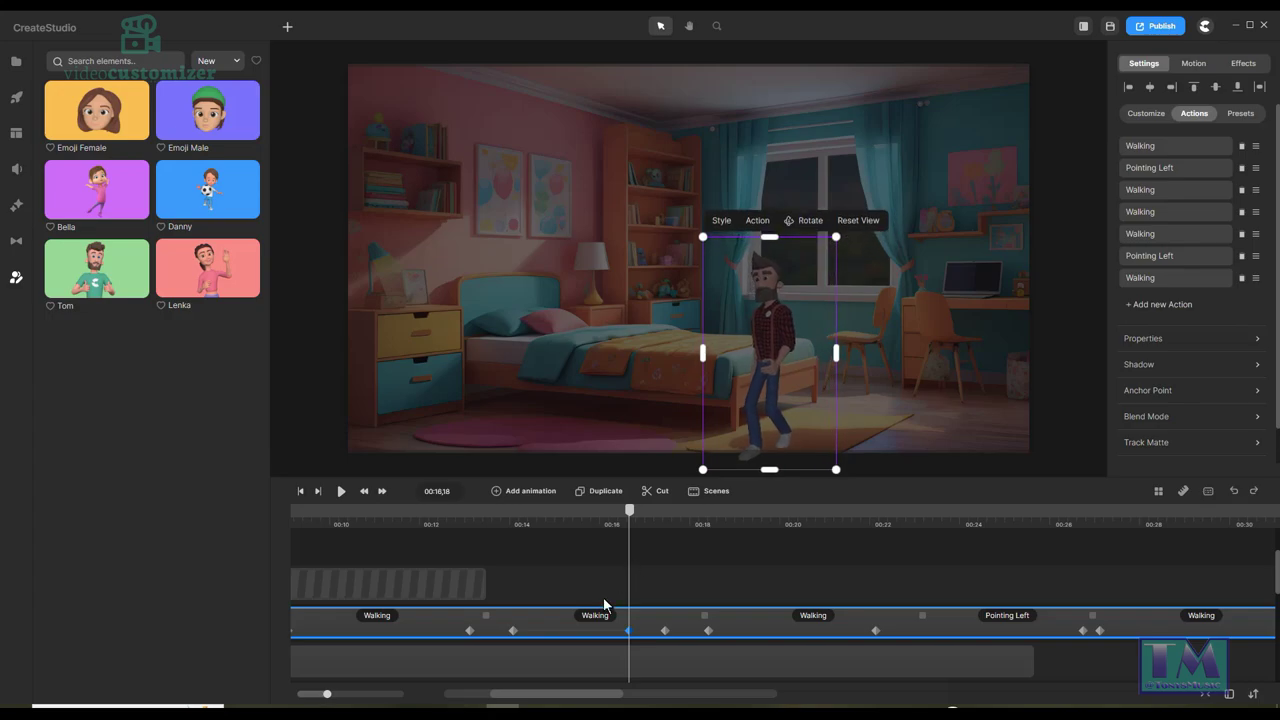
{"action": "left_click_drag", "start_coordinate": [630, 630], "coordinate": [643, 630]}
{"action": "left_click_drag", "start_coordinate": [629, 630], "coordinate": [660, 663]}
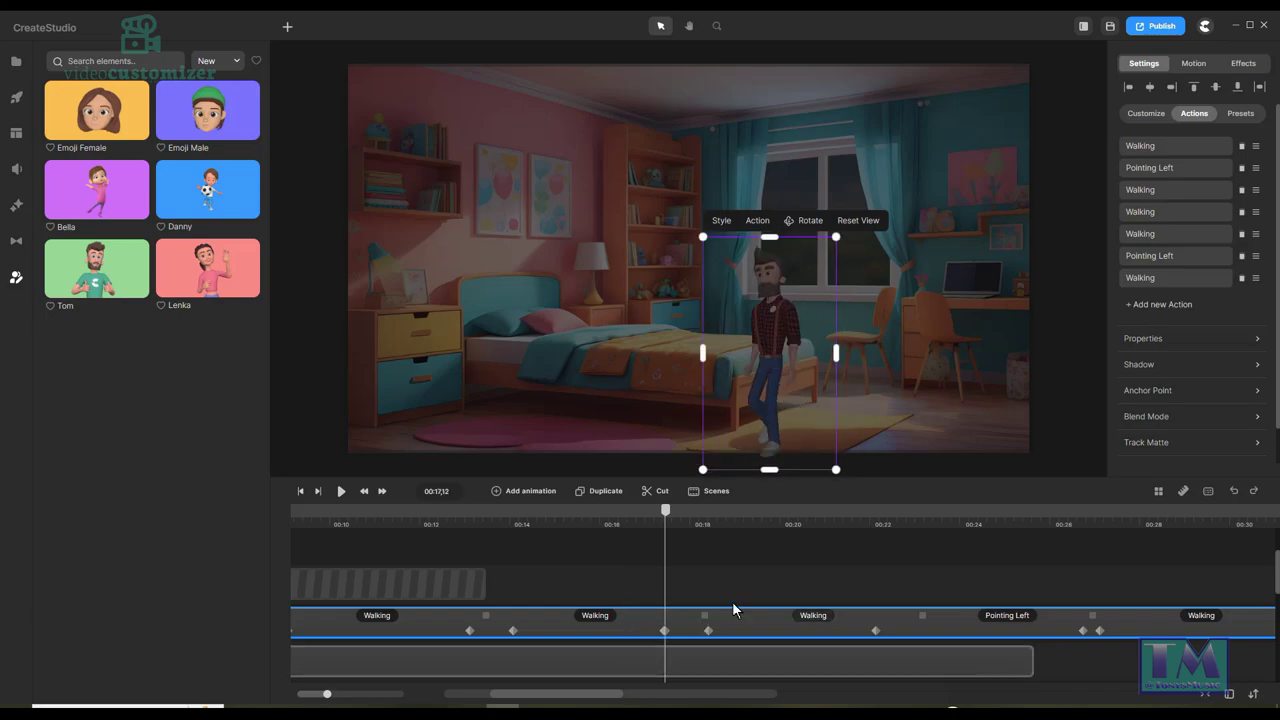
Shift Tom slightly left and up beside the yellow-and-blue dresser at the 00:22,02 keyframe.
{"action": "left_click_drag", "start_coordinate": [665, 513], "coordinate": [879, 545]}
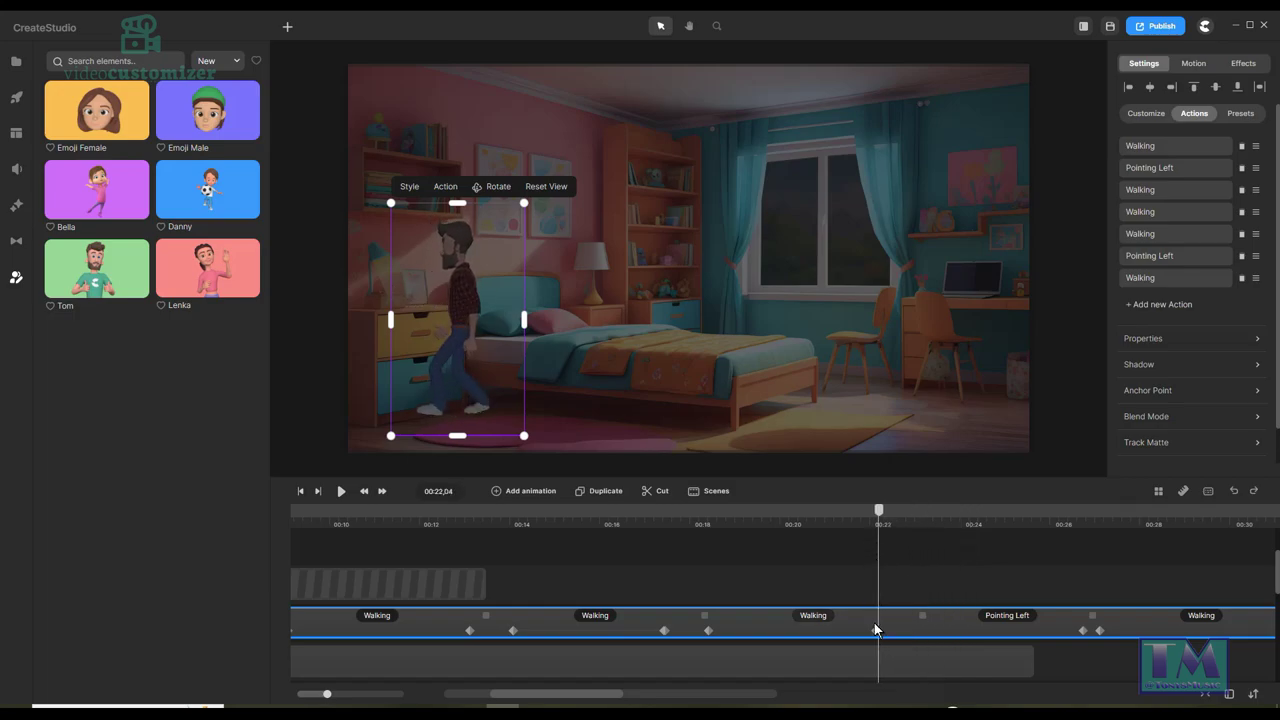
{"action": "left_click_drag", "start_coordinate": [877, 631], "coordinate": [875, 632]}
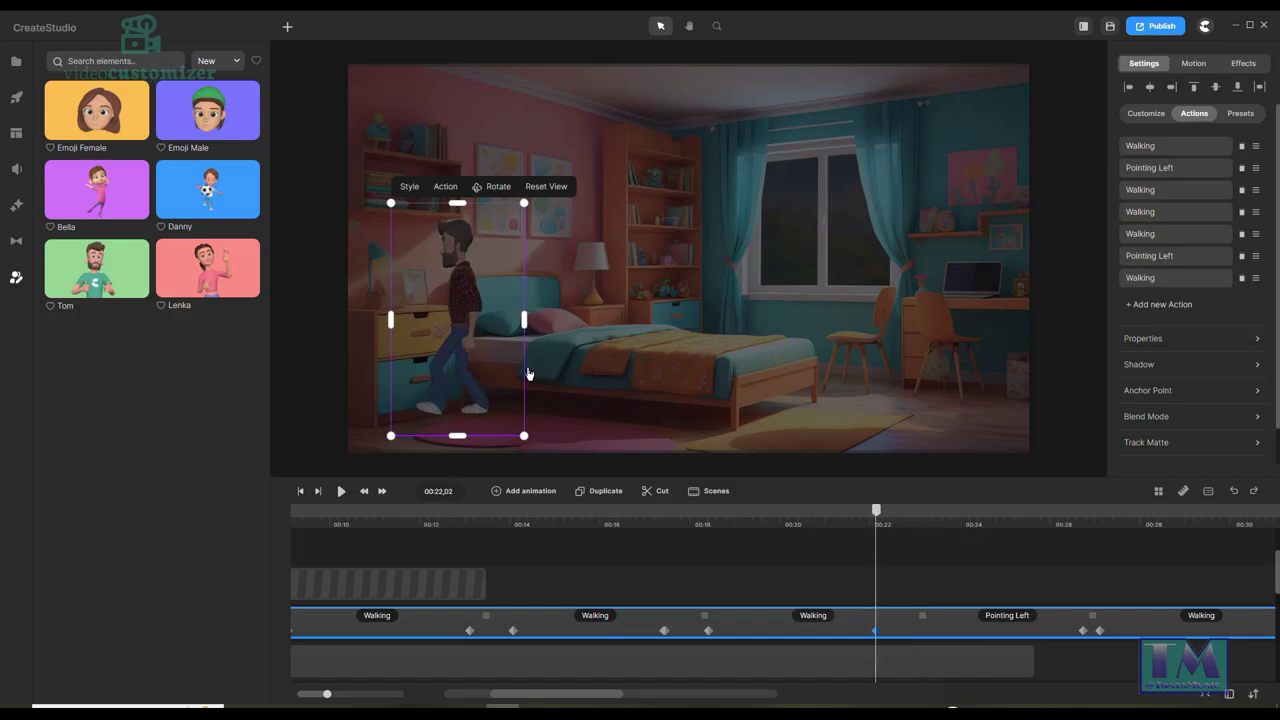
{"action": "left_click_drag", "start_coordinate": [497, 383], "coordinate": [488, 376]}
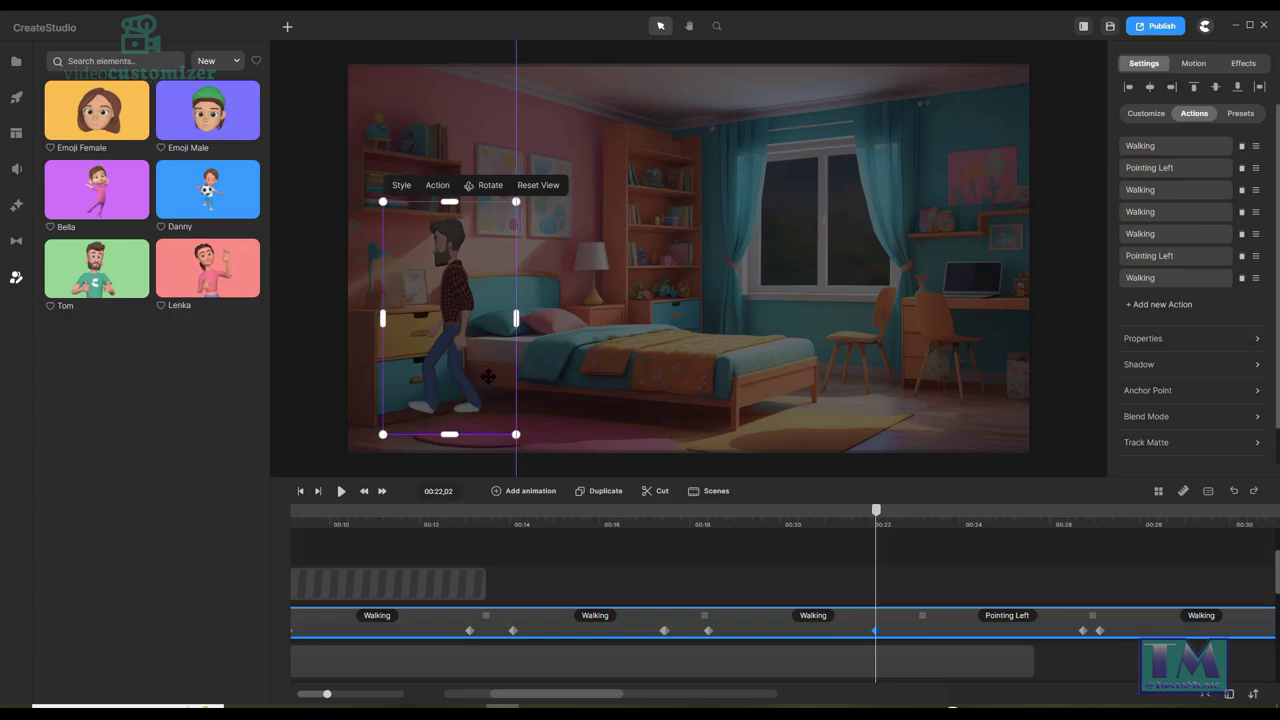
Scrub through Tom's lamp pointing and his walk out of the room, up to 00:33,03, to check his placement.
{"action": "left_click_drag", "start_coordinate": [878, 520], "coordinate": [964, 526]}
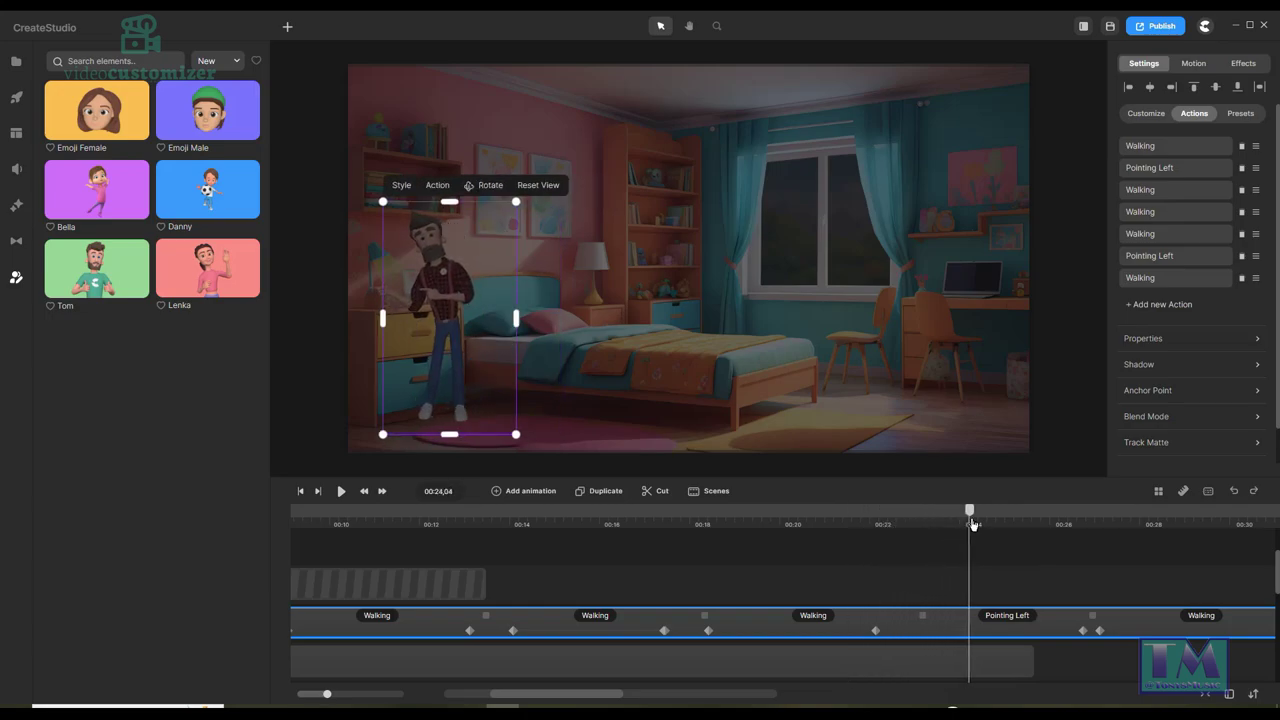
{"action": "left_click_drag", "start_coordinate": [981, 522], "coordinate": [880, 524]}
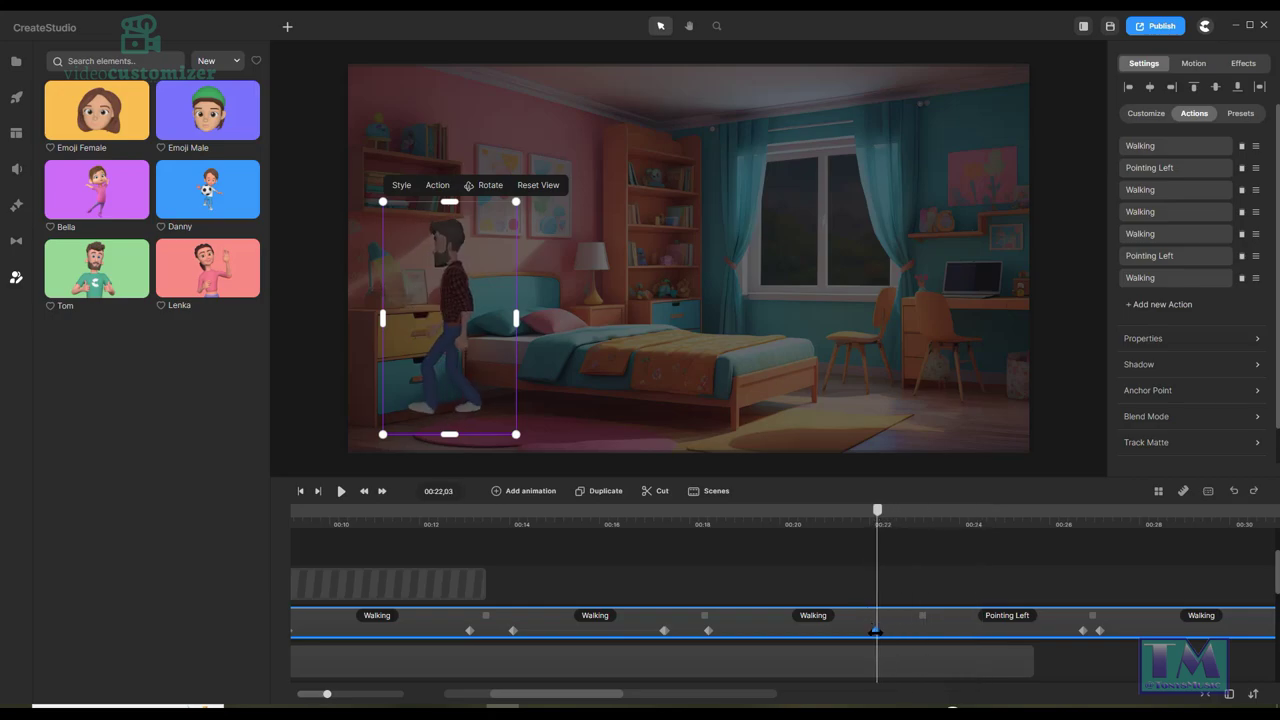
{"action": "left_click_drag", "start_coordinate": [450, 375], "coordinate": [451, 375]}
{"action": "left_click_drag", "start_coordinate": [877, 510], "coordinate": [1272, 520]}
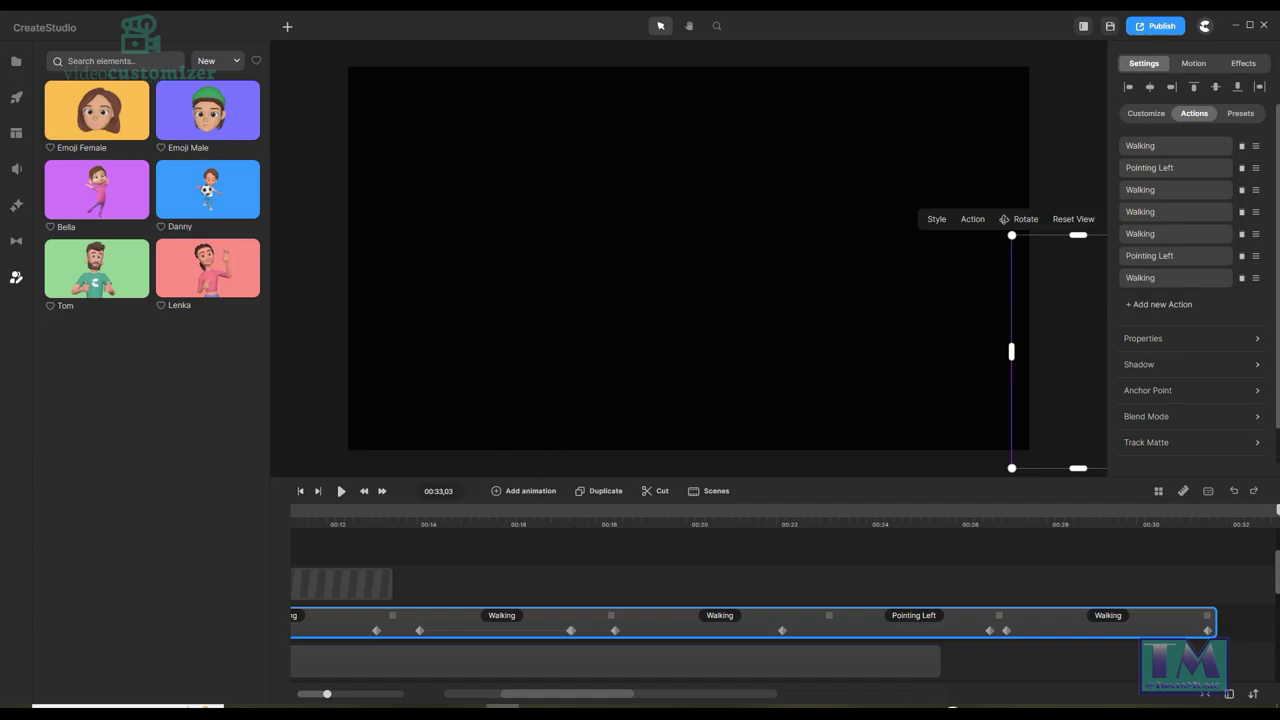
Unlock the BedMask 1 and Room Darkness layers.
{"action": "left_click_drag", "start_coordinate": [580, 700], "coordinate": [480, 694]}
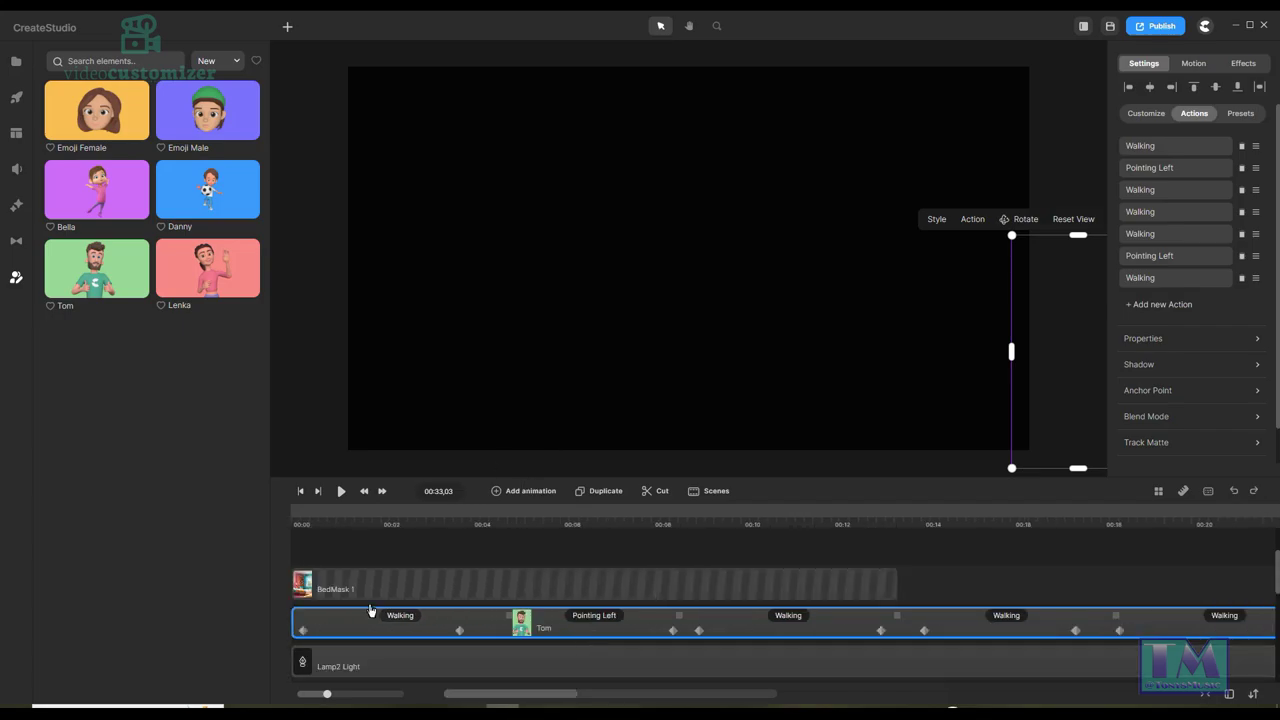
{"action": "right_click", "coordinate": [393, 583]}
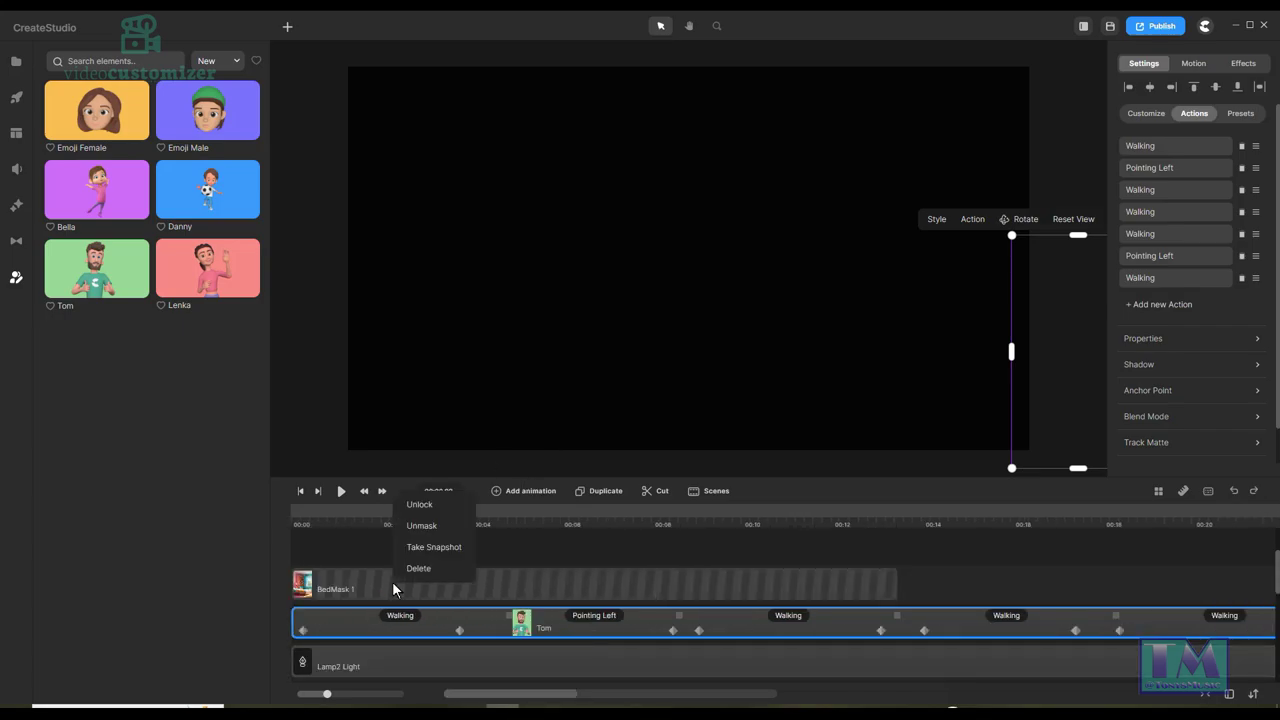
{"action": "left_click", "coordinate": [421, 527]}
{"action": "right_click", "coordinate": [551, 579]}
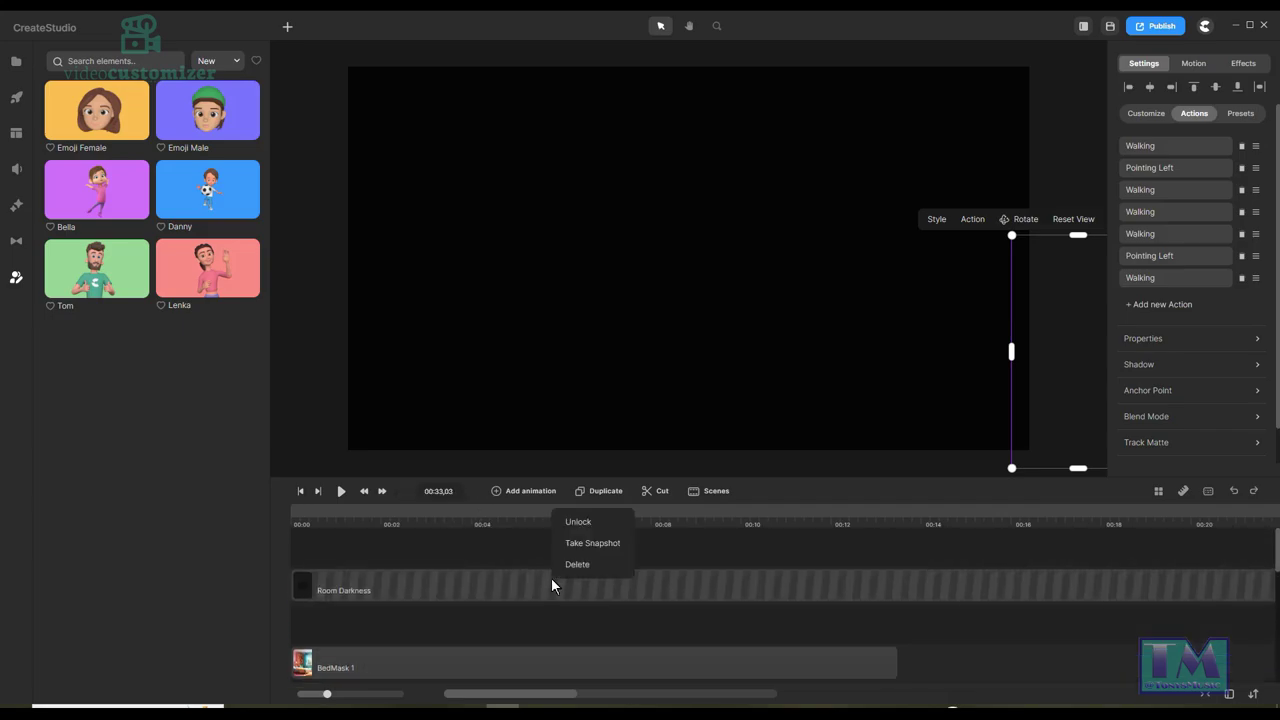
{"action": "left_click", "coordinate": [586, 525]}
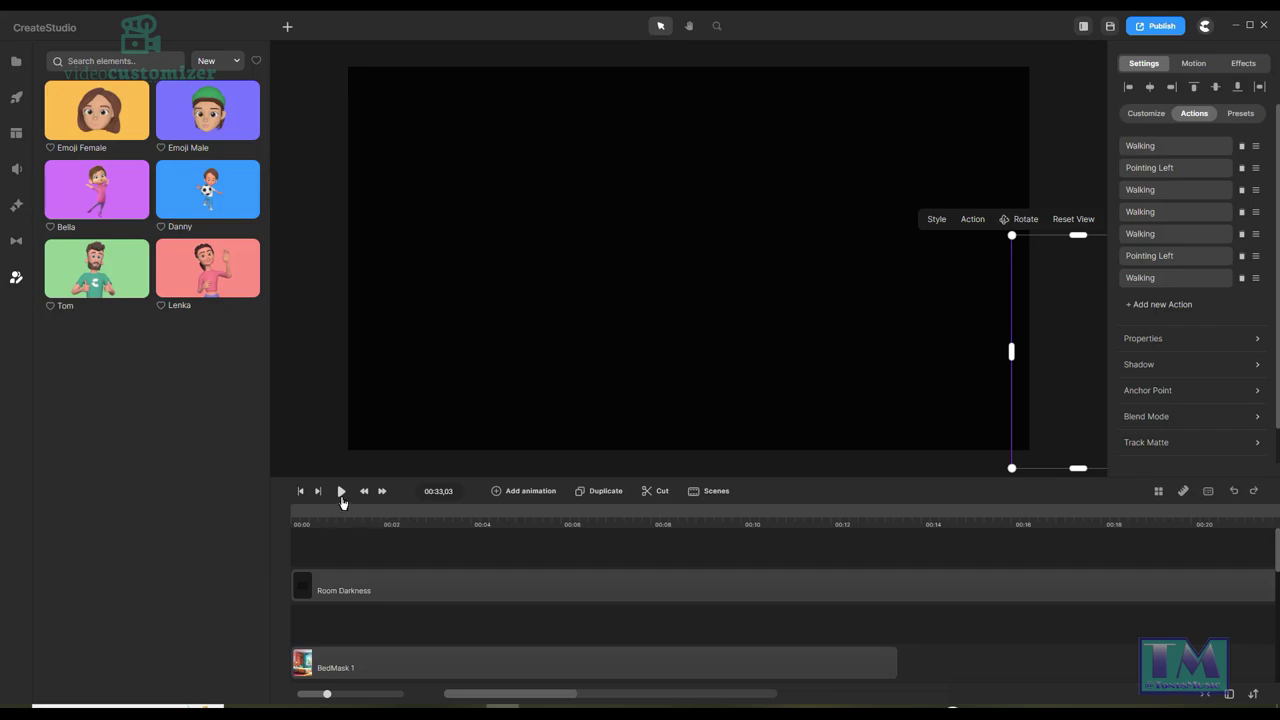
Play the scene from 00:00,00 to review Tom's updated walk.
{"action": "left_click", "coordinate": [298, 491]}
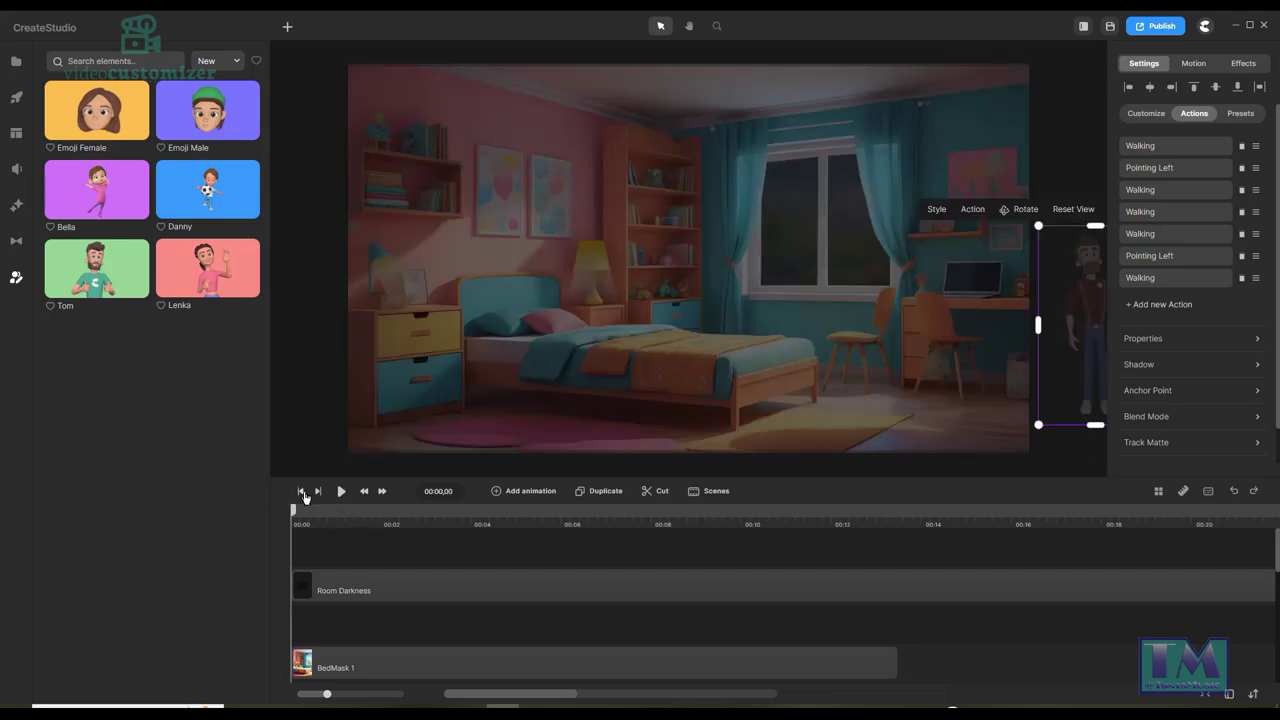
{"action": "left_click", "coordinate": [340, 493]}
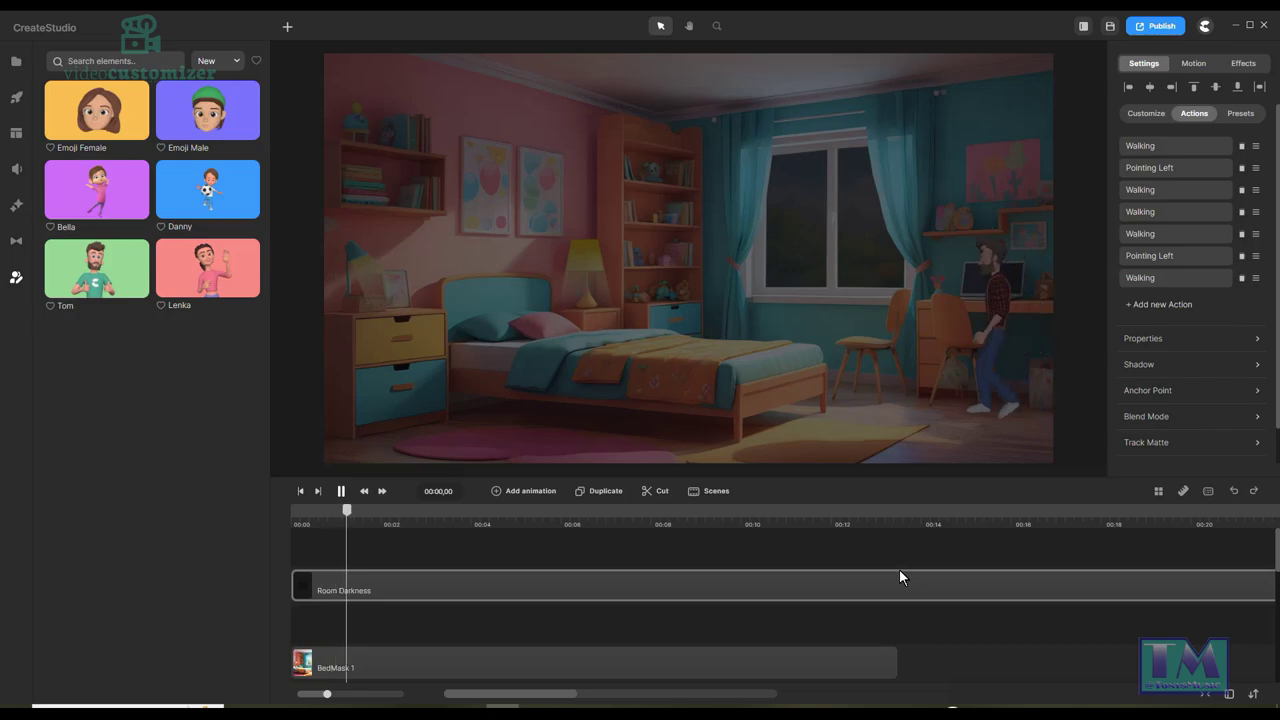